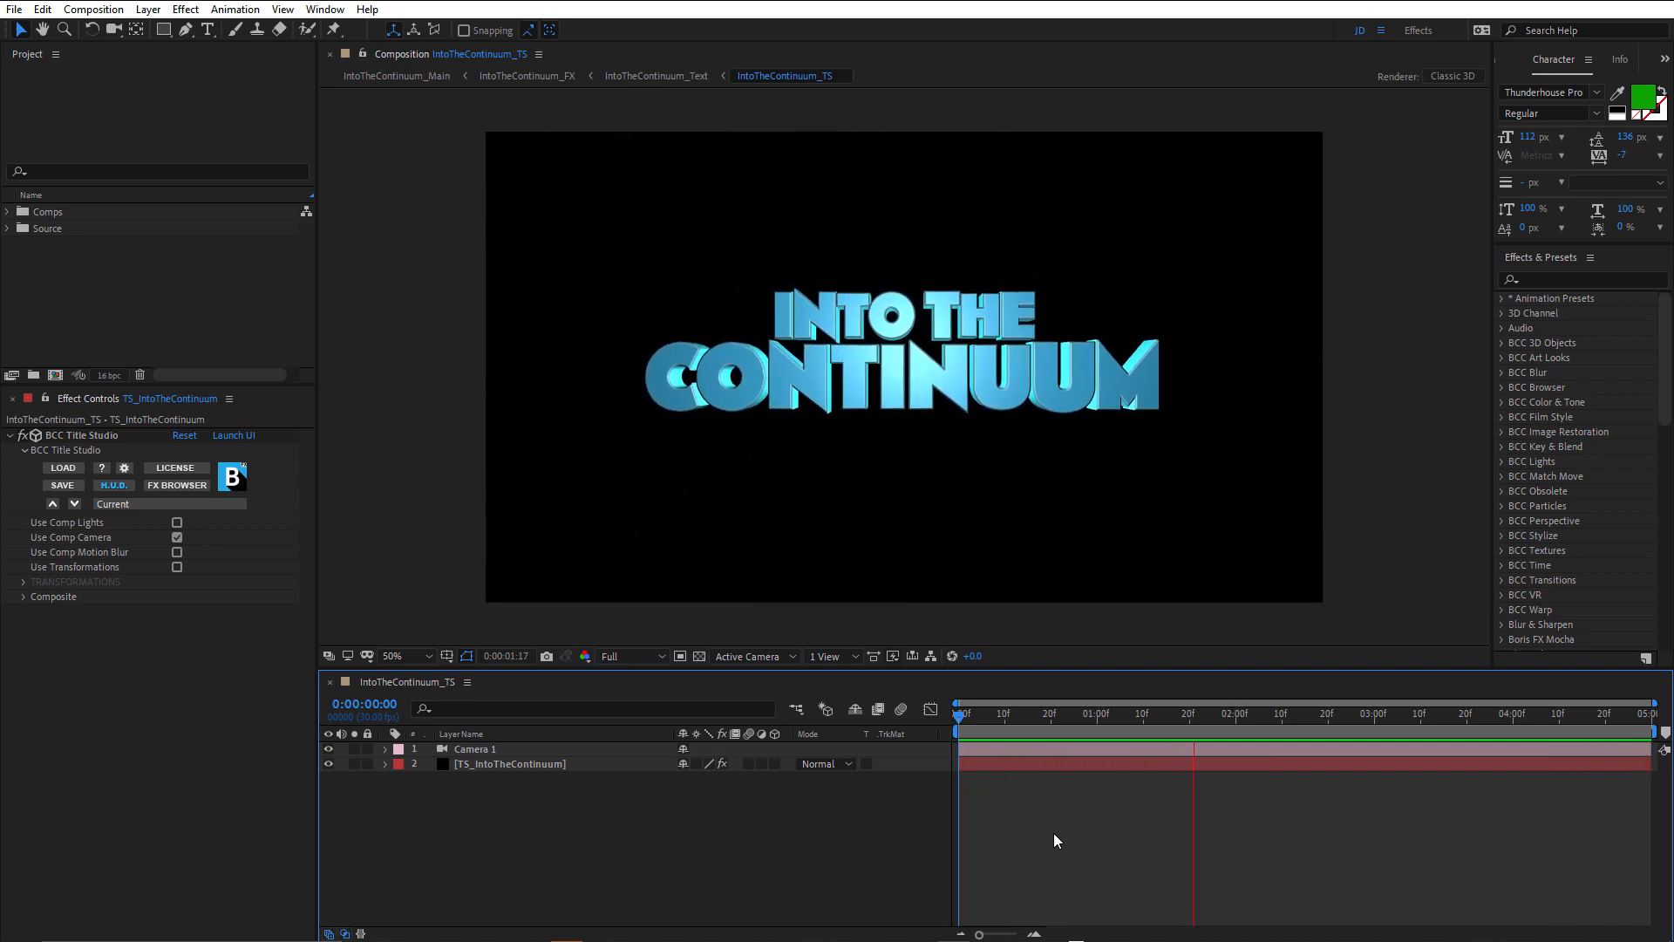
# Play and scrub through the finished title animation to examine the camera pull-back and the letters lighting up.
pyautogui.press('space')
pyautogui.click(963, 719)
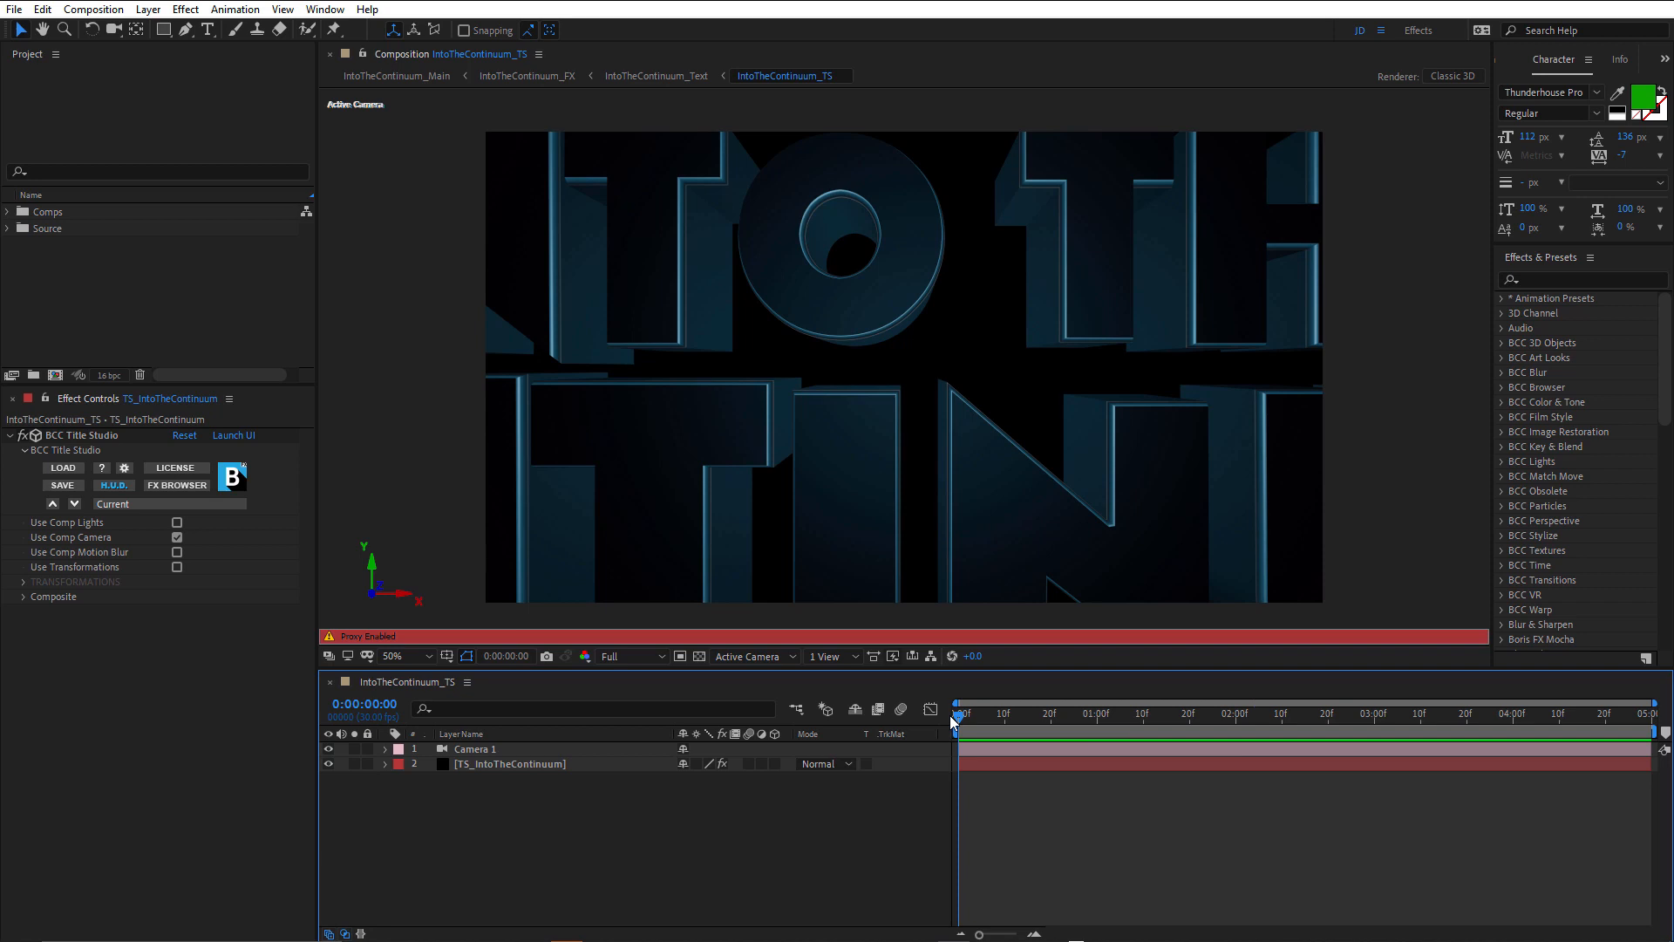
pyautogui.moveTo(954, 714); pyautogui.dragTo(975, 715)
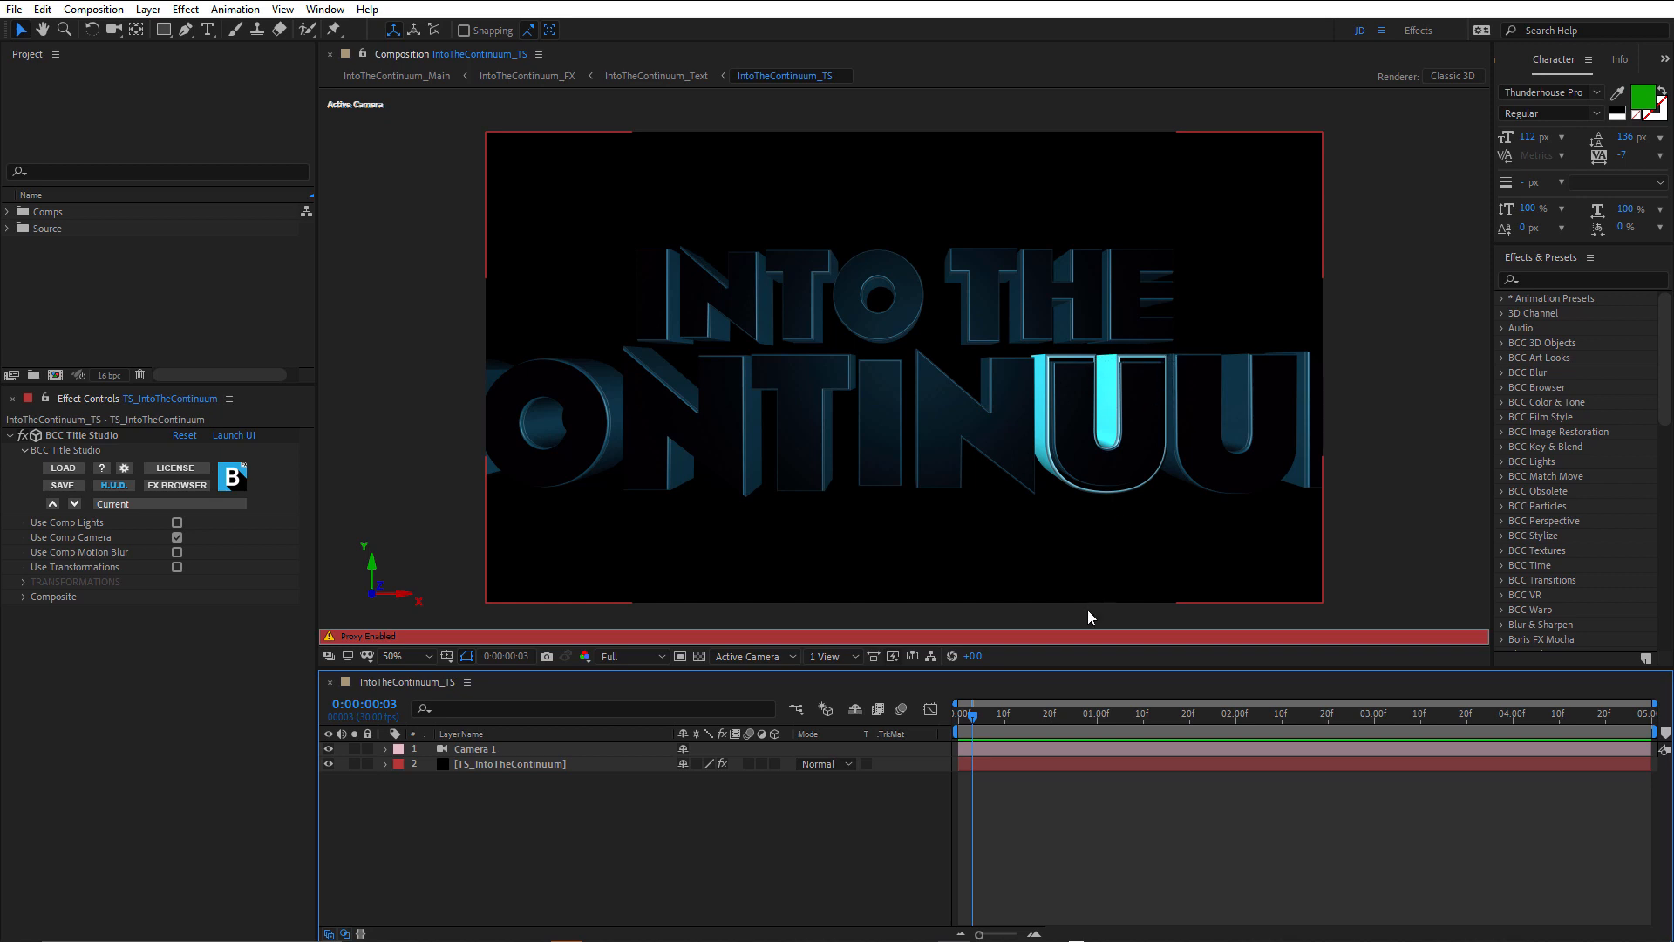
pyautogui.moveTo(976, 717); pyautogui.dragTo(998, 715)
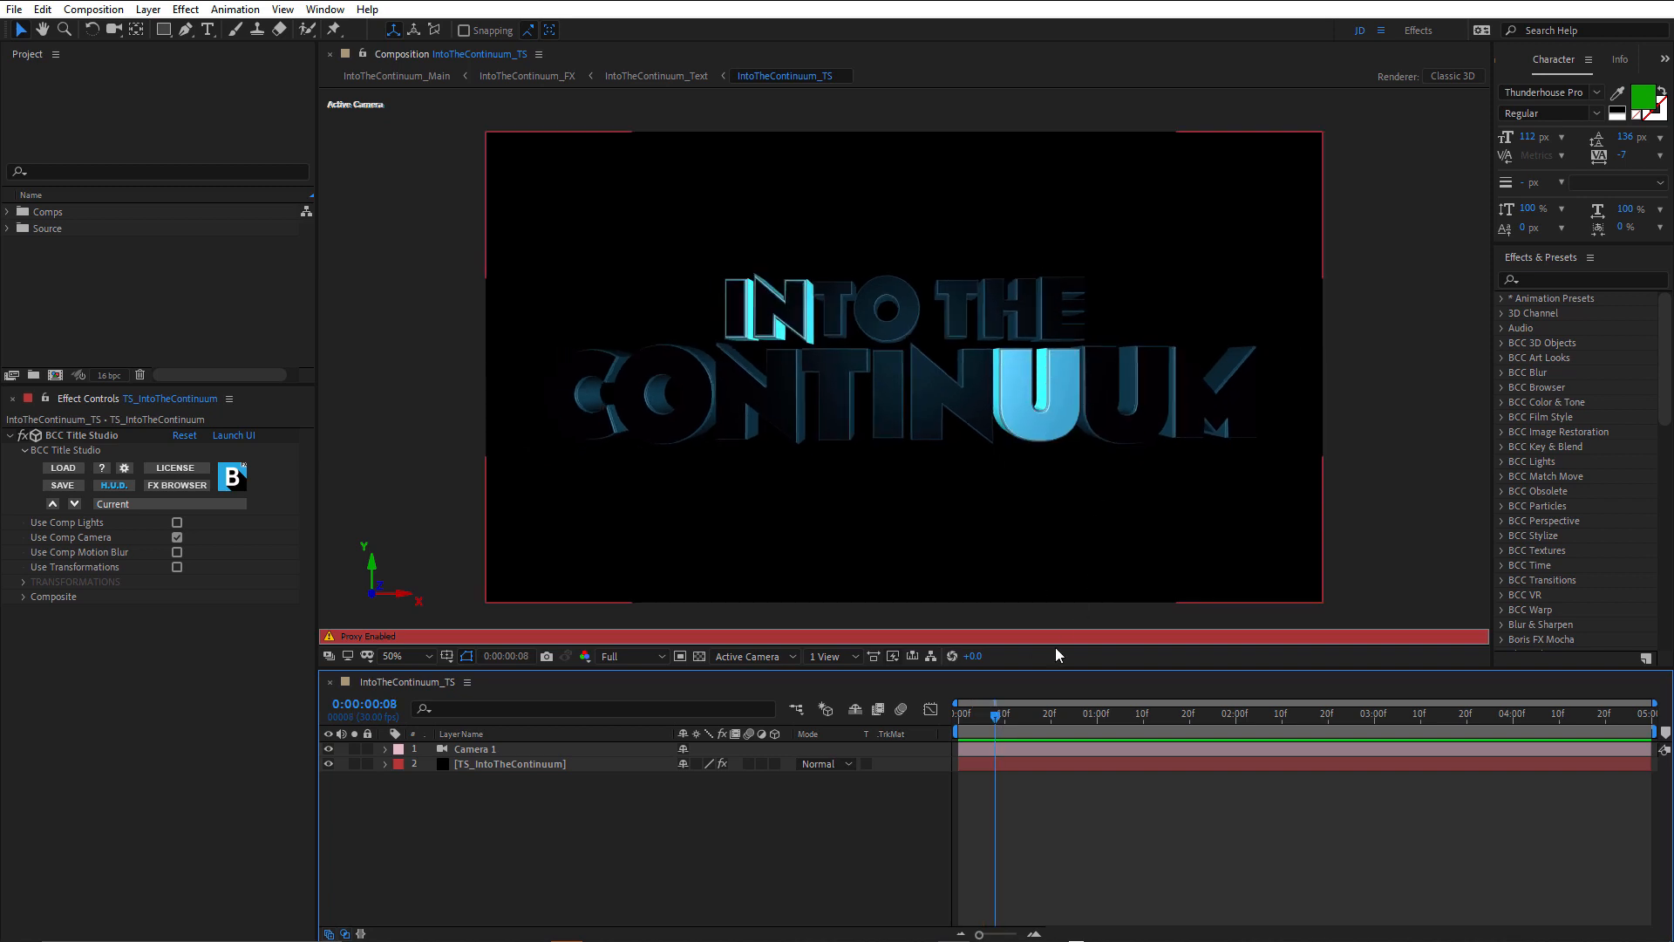
pyautogui.moveTo(995, 716)
pyautogui.mouseDown()
pyautogui.moveTo(968, 719)
pyautogui.moveTo(995, 715)
pyautogui.mouseUp()
pyautogui.moveTo(994, 716); pyautogui.dragTo(913, 813)
pyautogui.press('space')
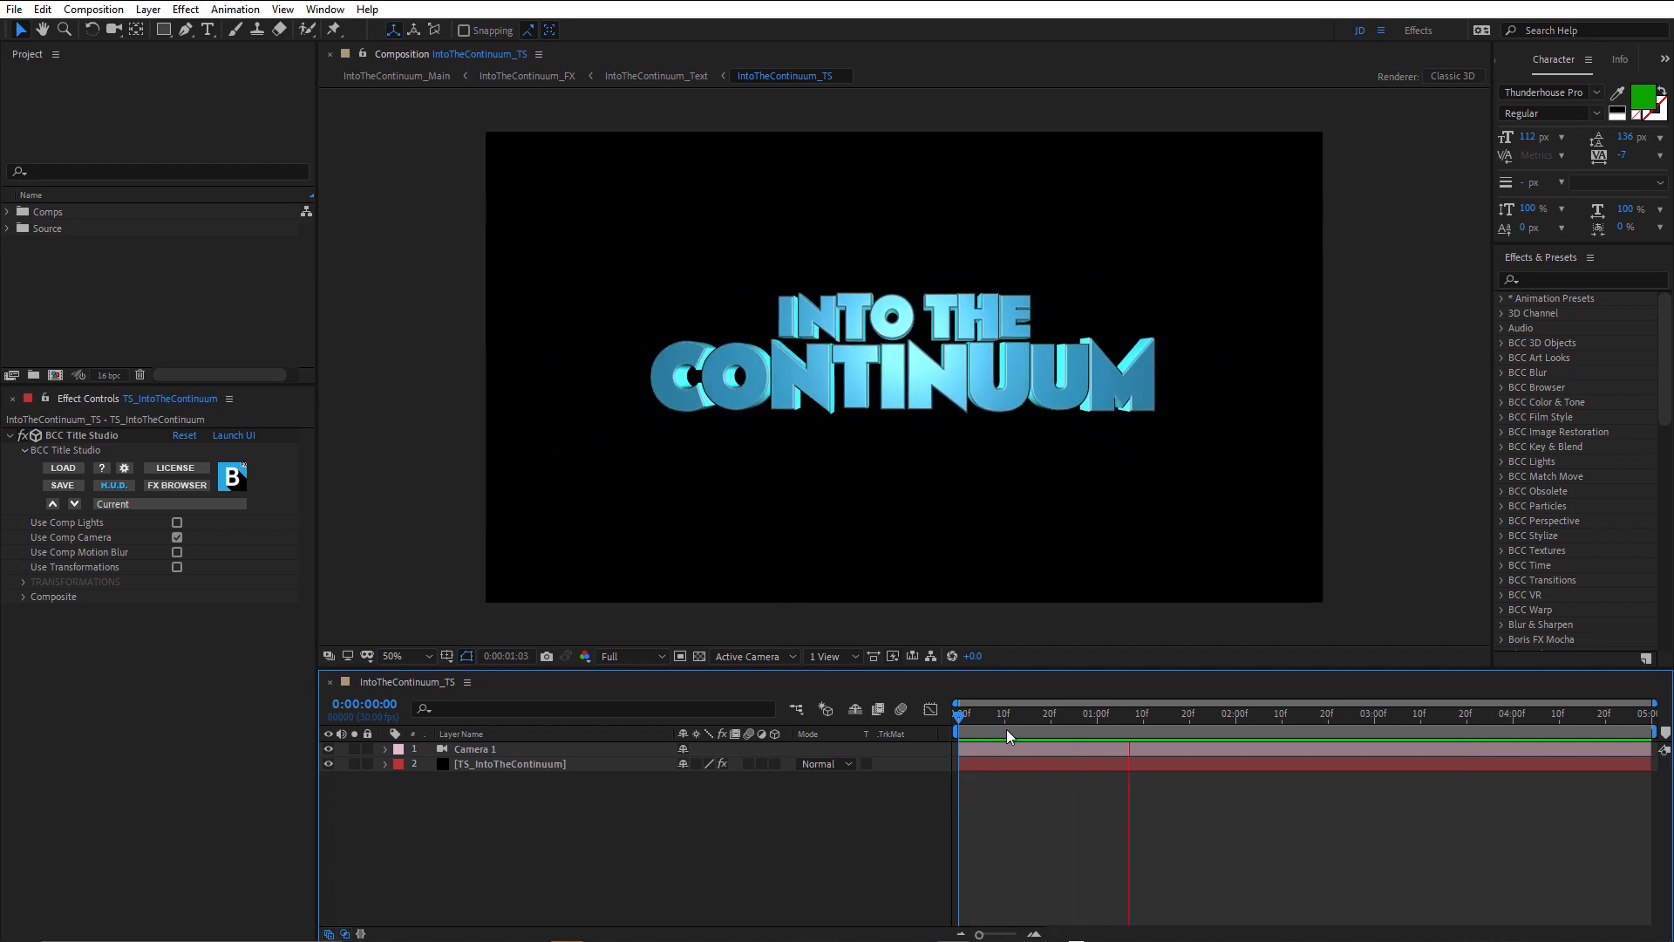
pyautogui.moveTo(993, 715); pyautogui.dragTo(1178, 736)
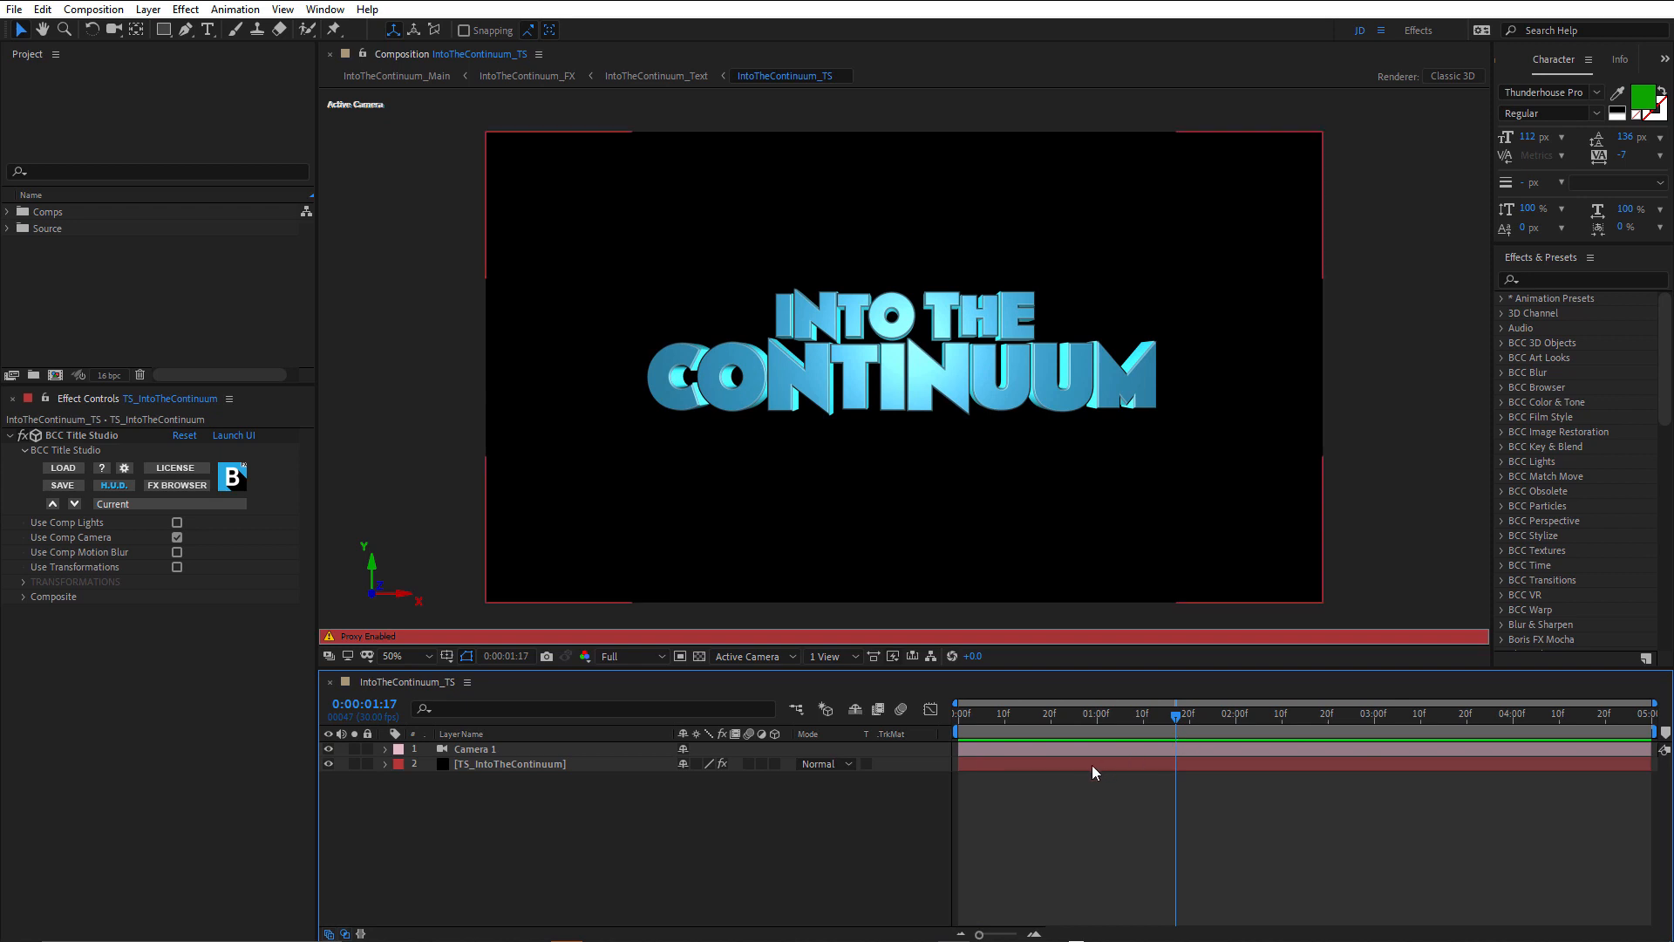
# Create a 1920 x 1080, 30 fps, five-second composition and add a comp-sized black solid named TS.
pyautogui.hotkey('ctrl', 'n')
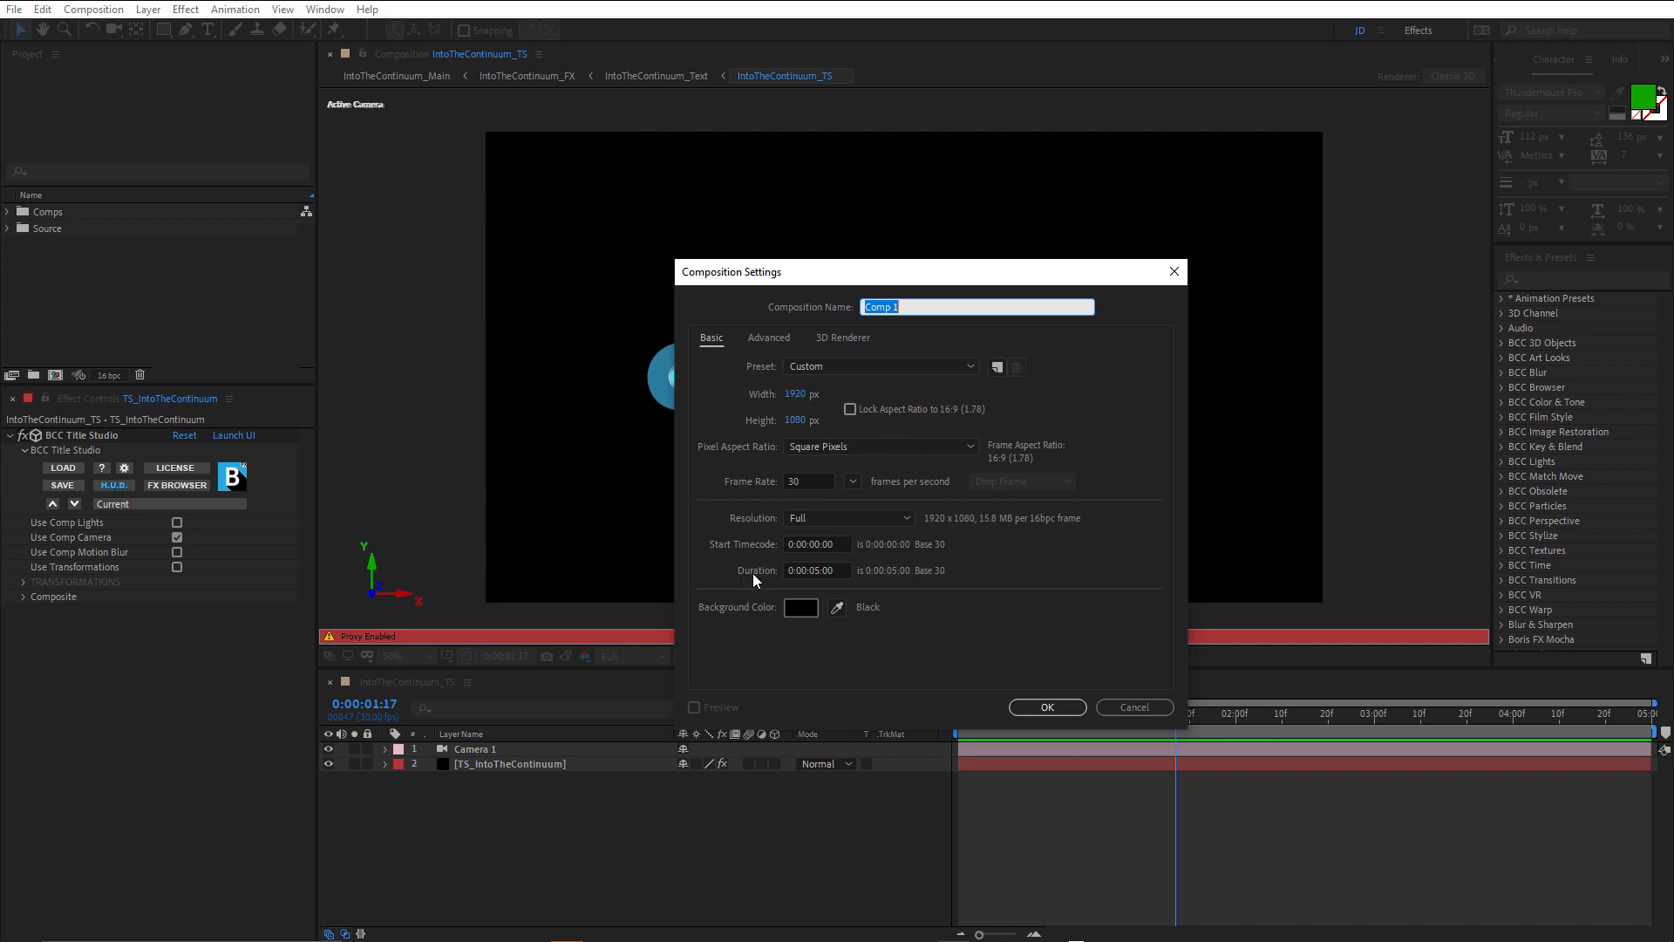
pyautogui.click(1043, 707)
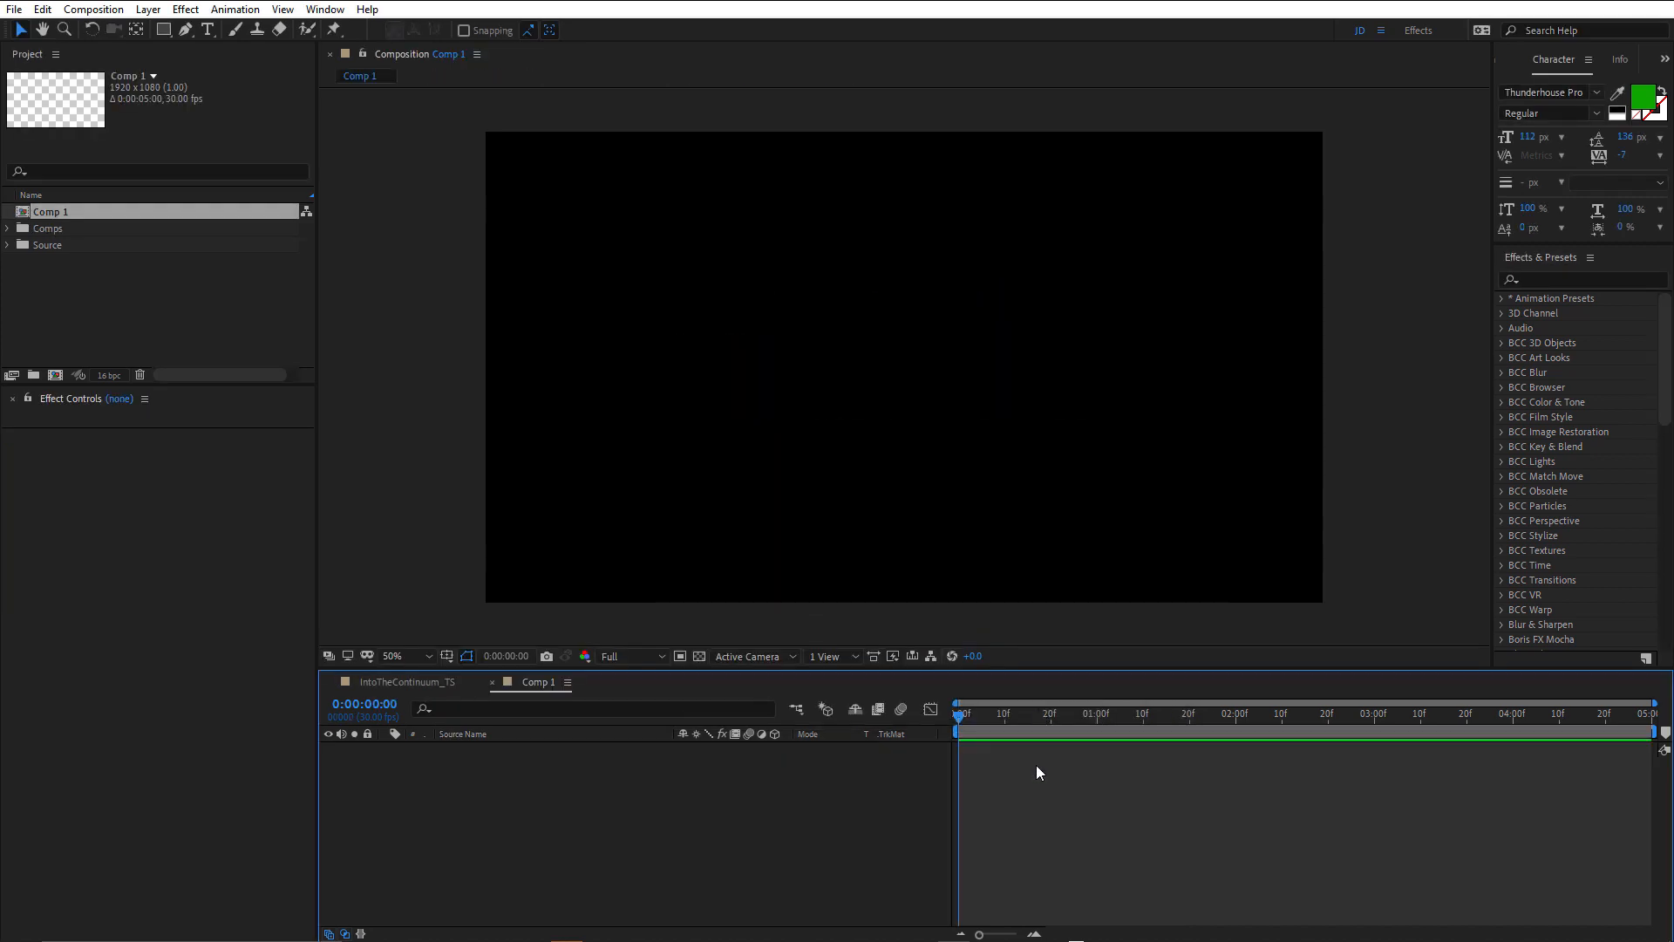
pyautogui.hotkey('ctrl', 'y')
pyautogui.write('TS')
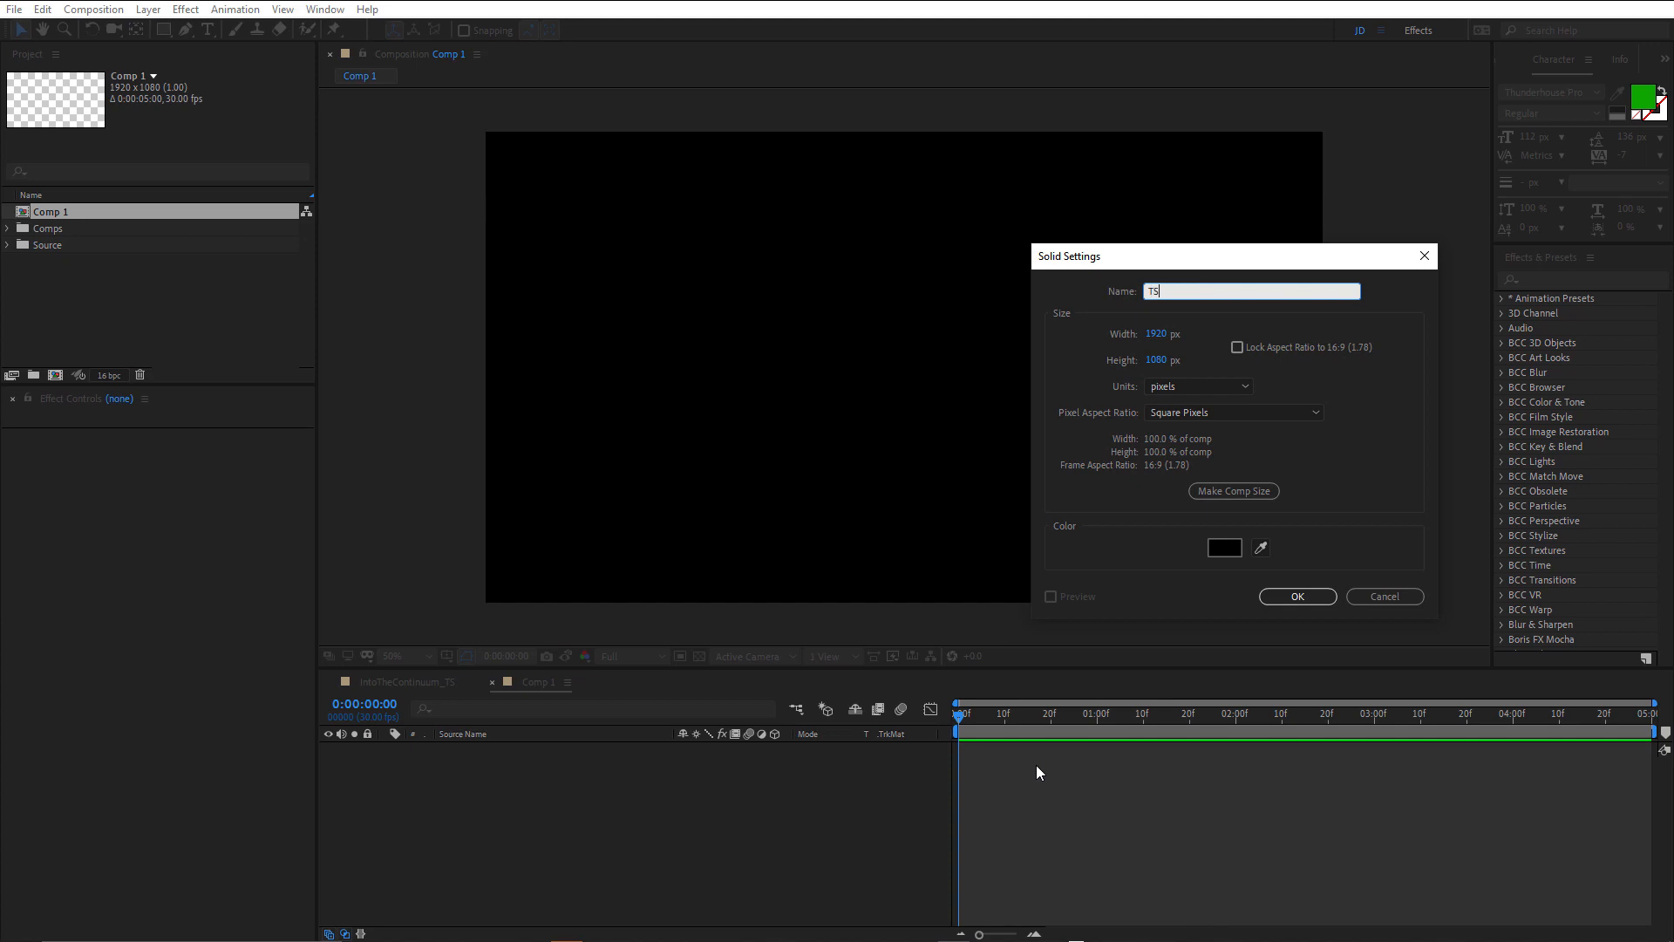
pyautogui.press('Return')
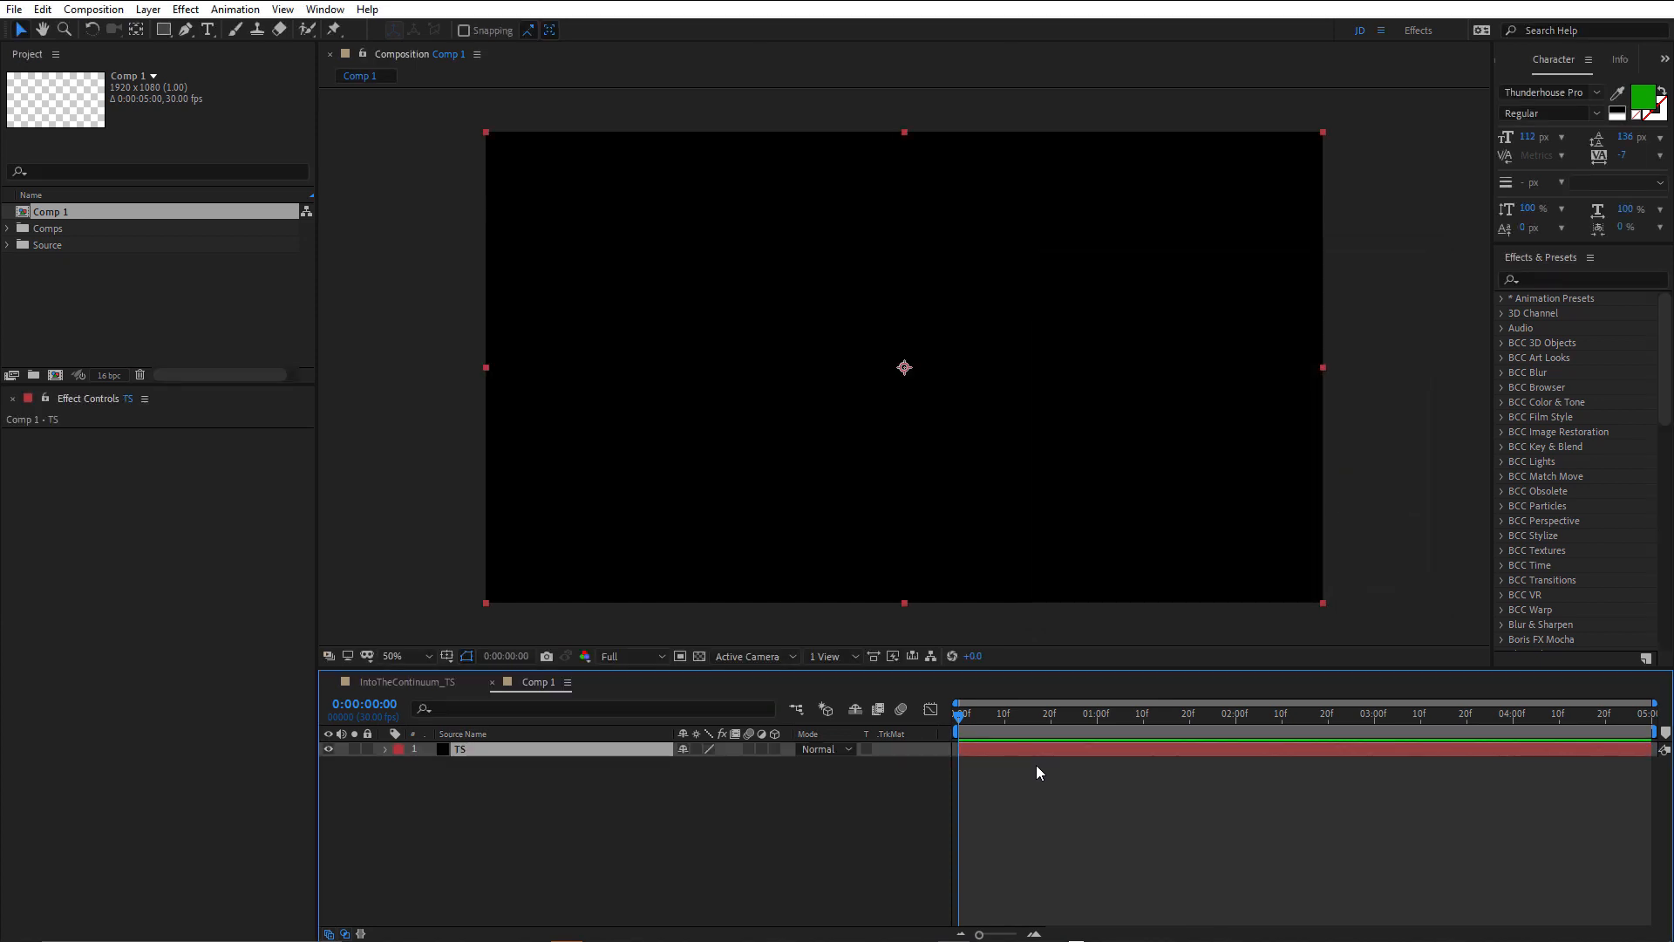
# Apply the BCC Title Studio effect to the TS solid and launch the effect's interface.
pyautogui.click(1551, 279)
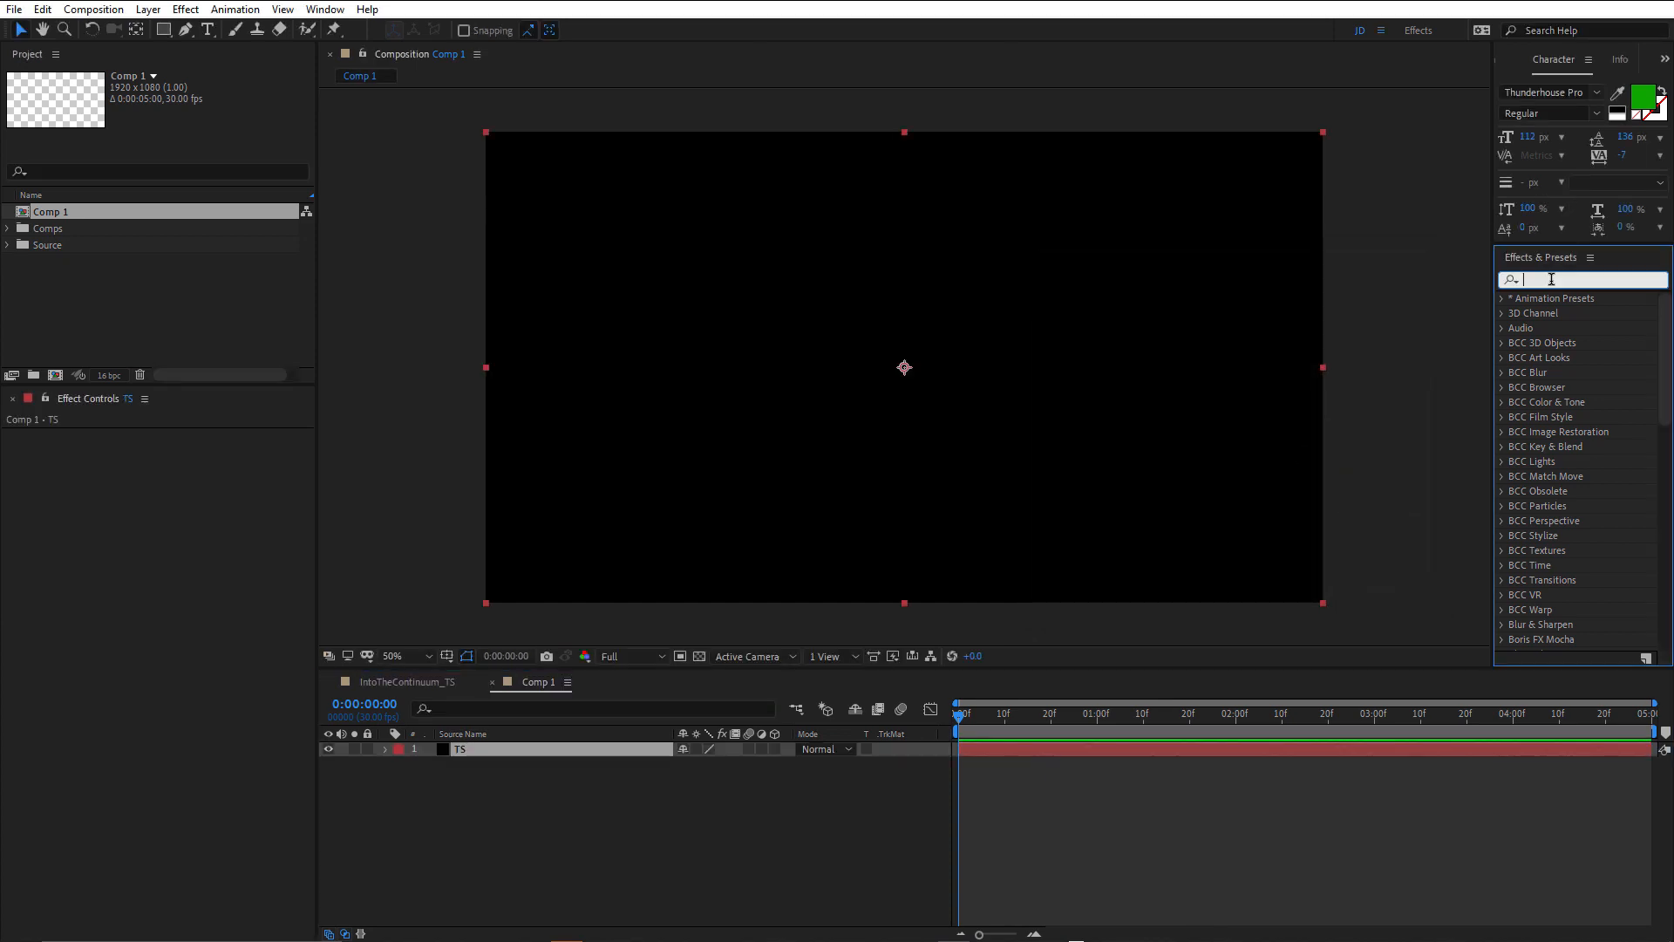
pyautogui.write('title s')
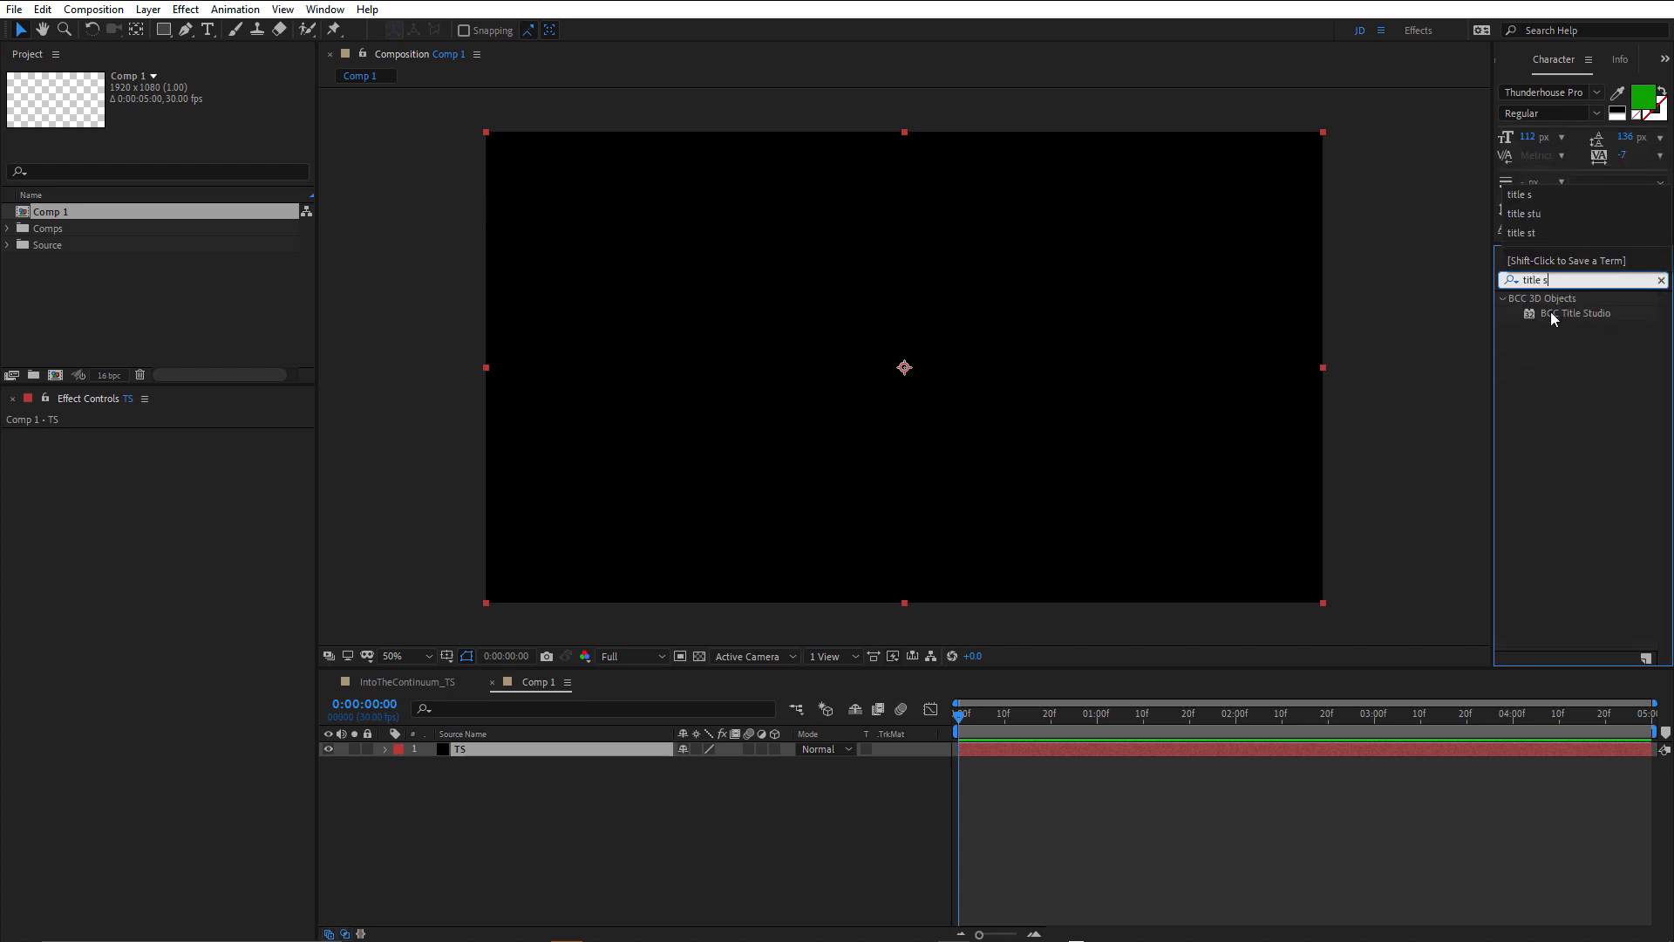
pyautogui.doubleClick(1527, 313)
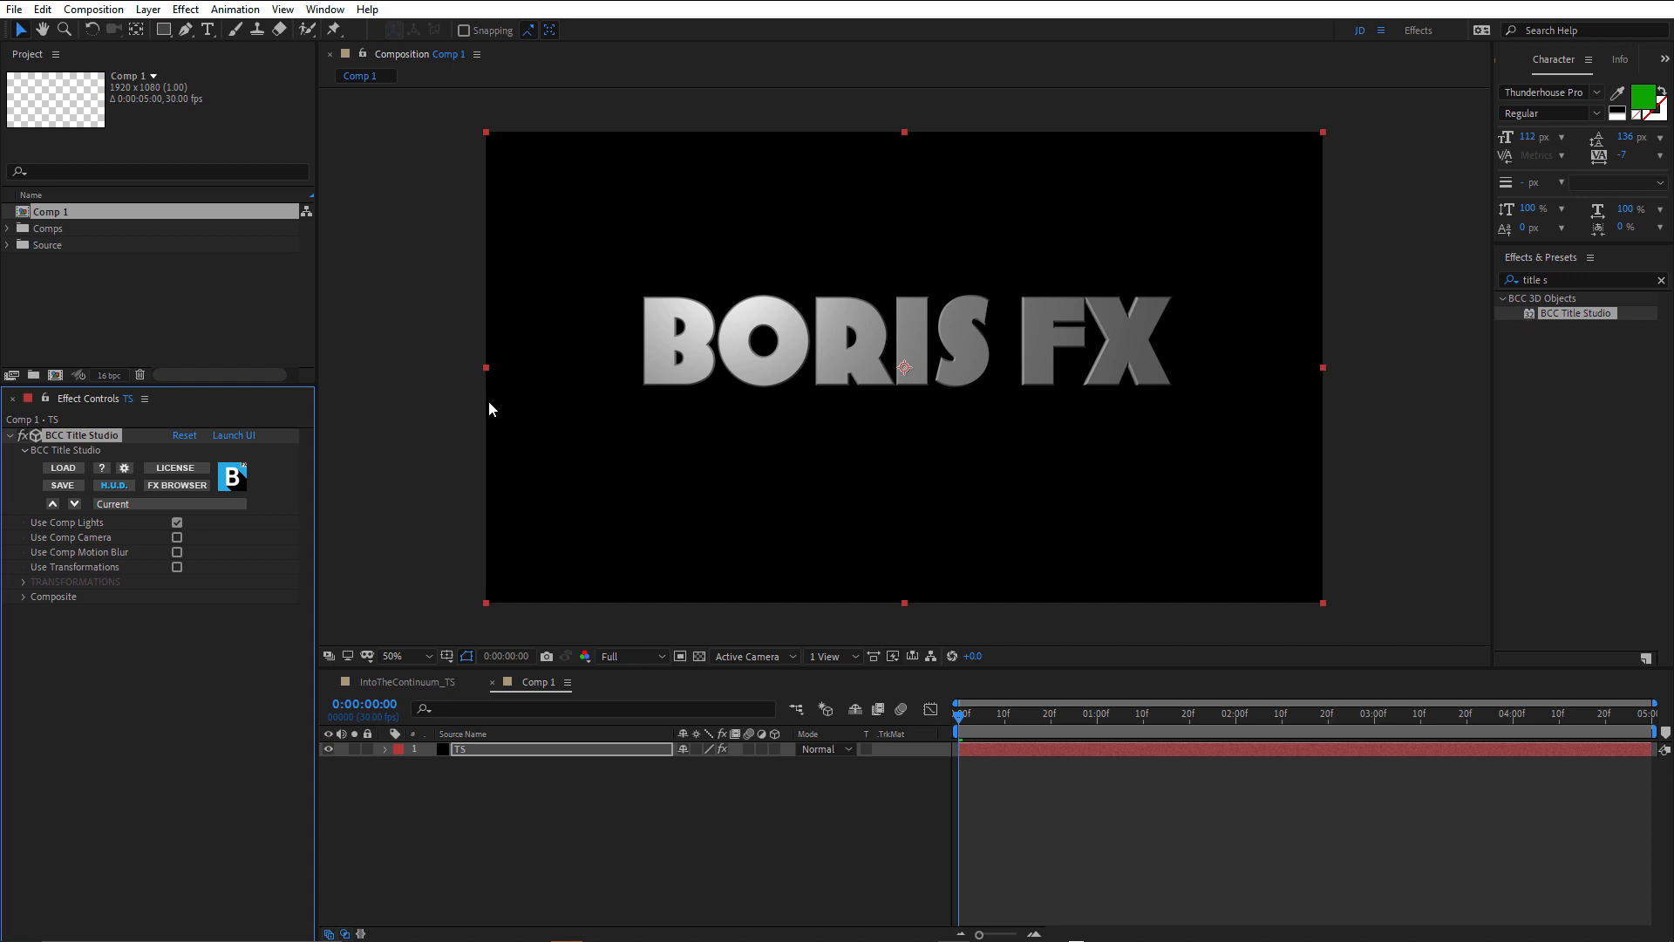
pyautogui.click(233, 436)
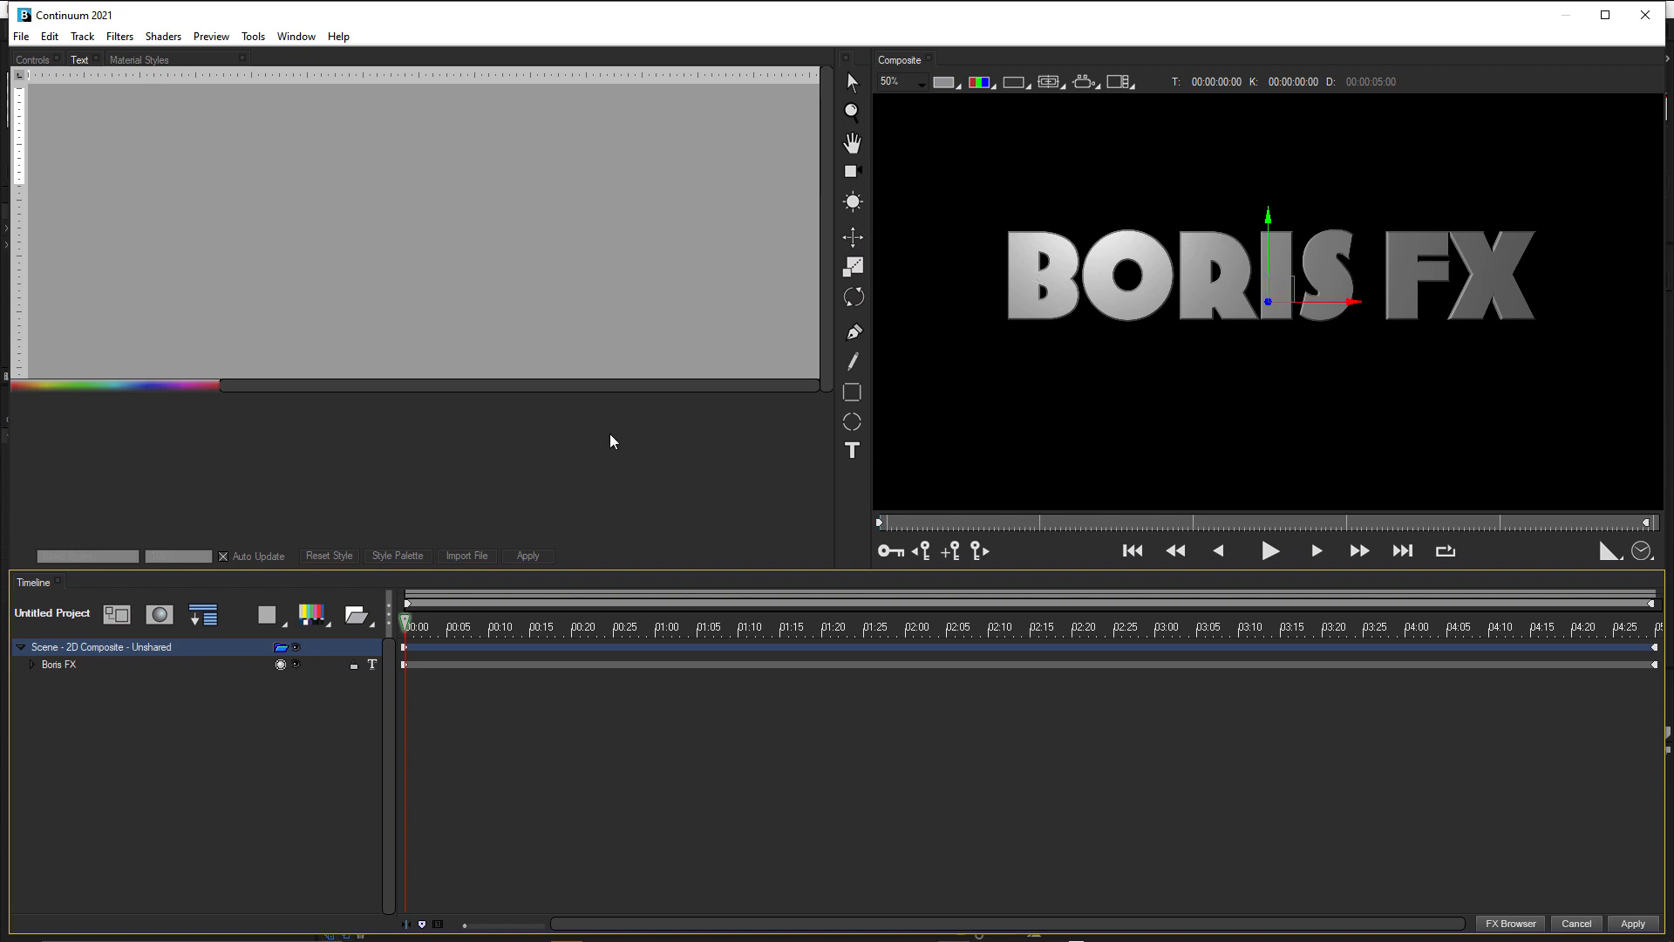
# Replace the default Boris FX title text with CONTINUUM.
pyautogui.click(66, 667)
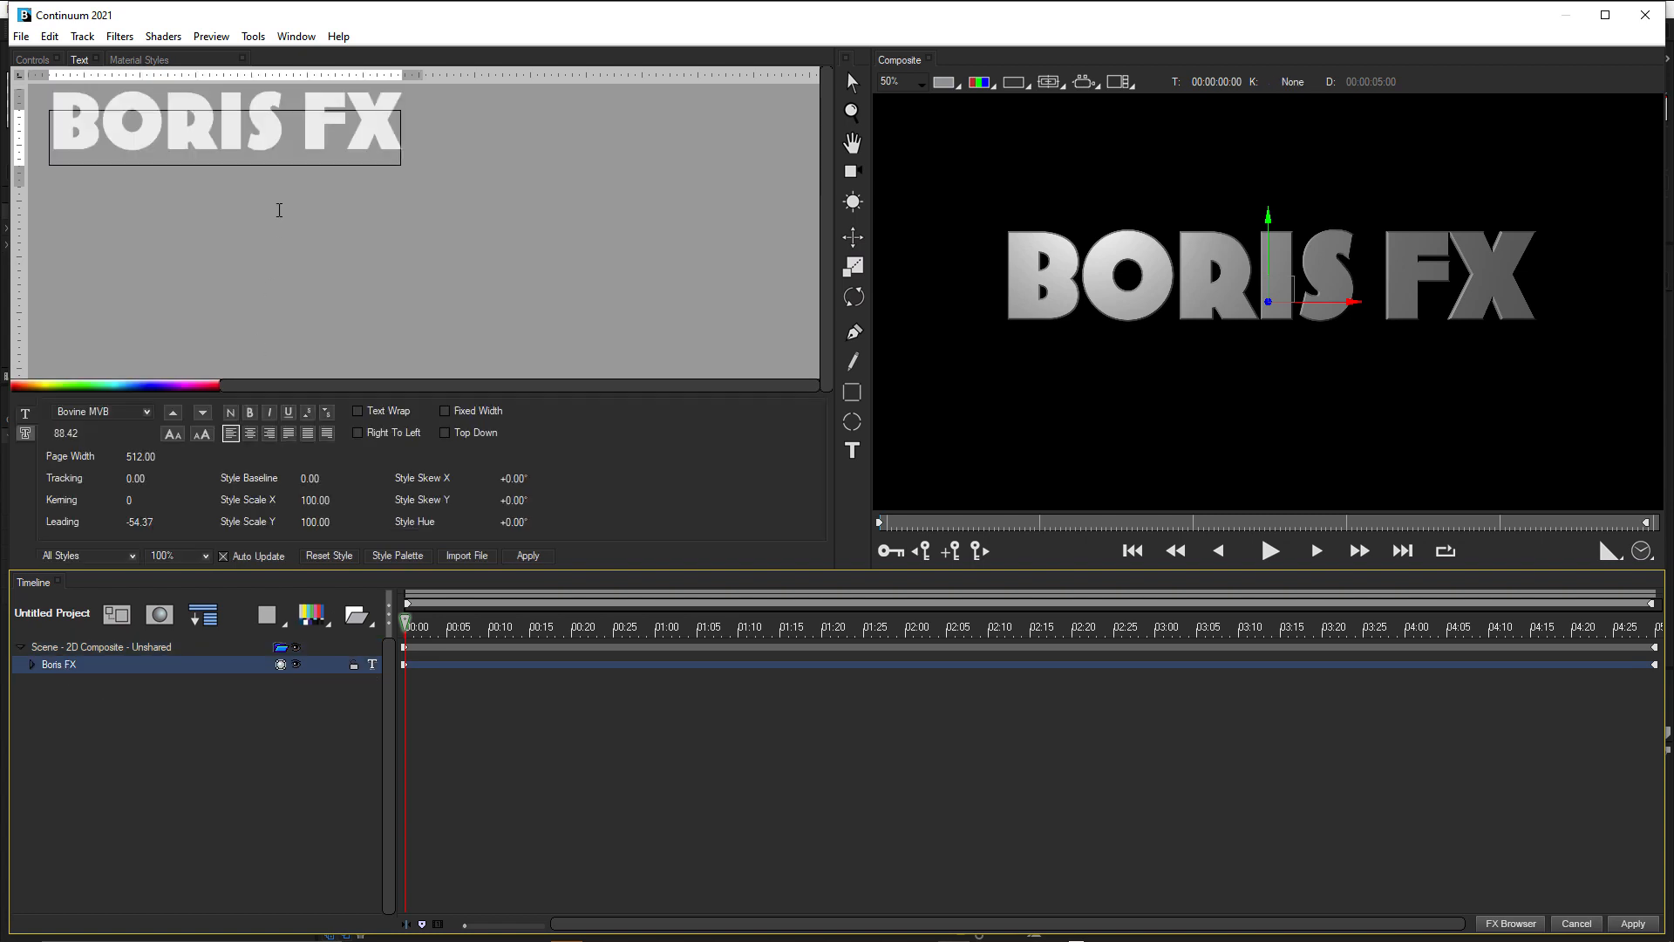
pyautogui.tripleClick(200, 123)
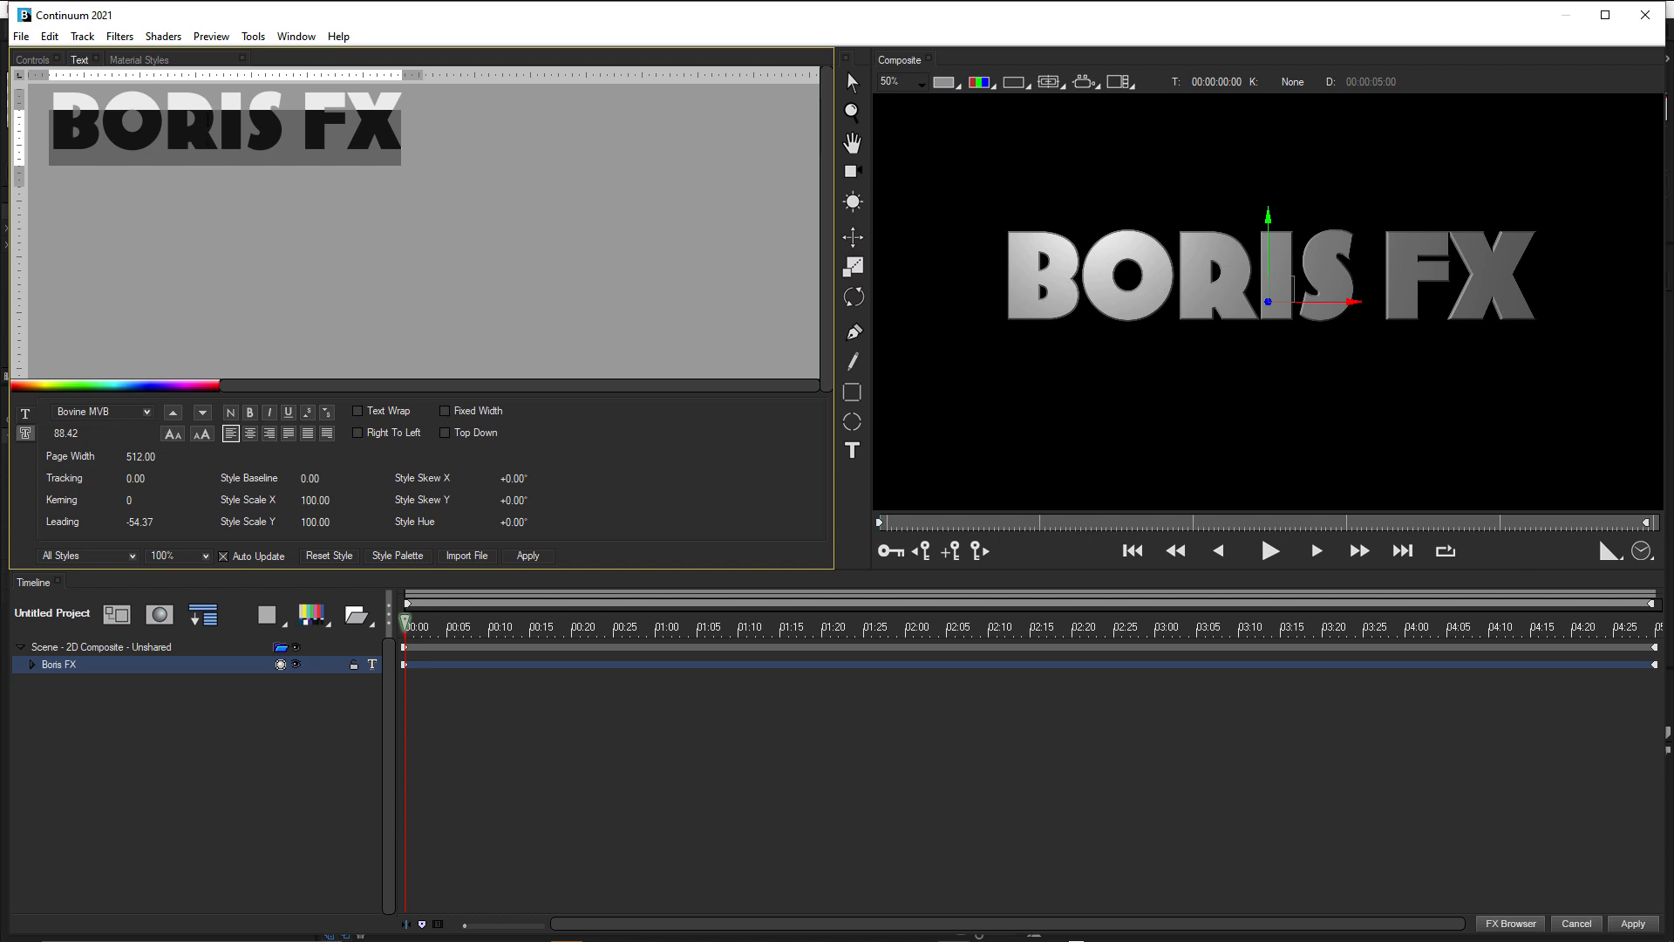
pyautogui.write('CONTI')
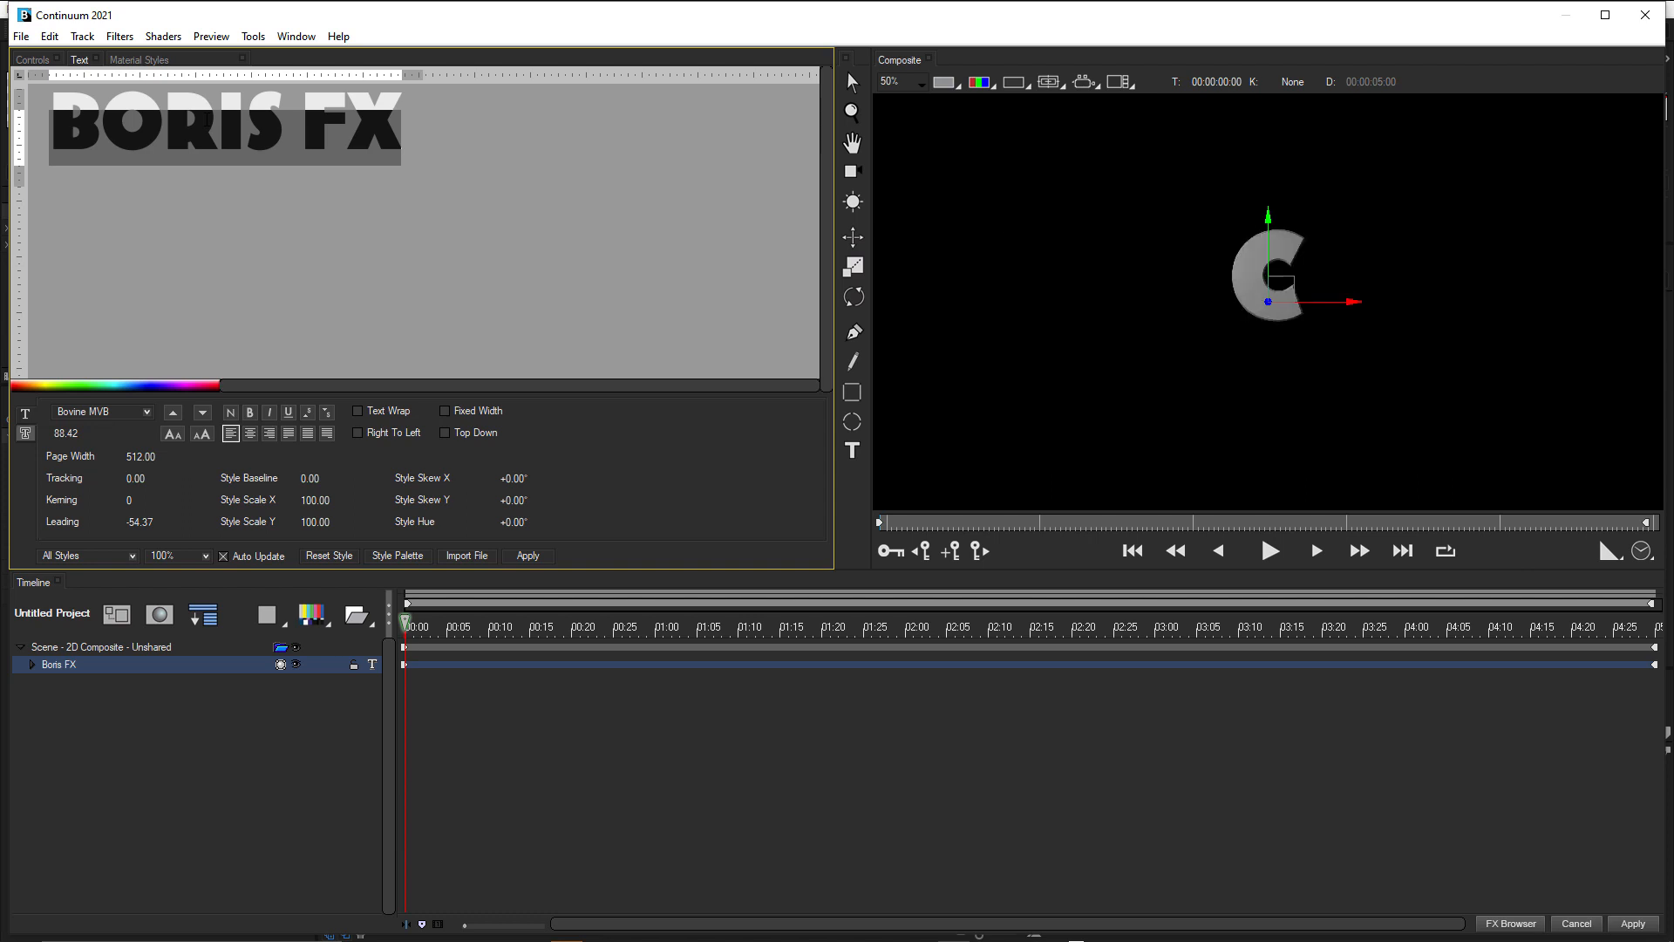
pyautogui.write('NUUM')
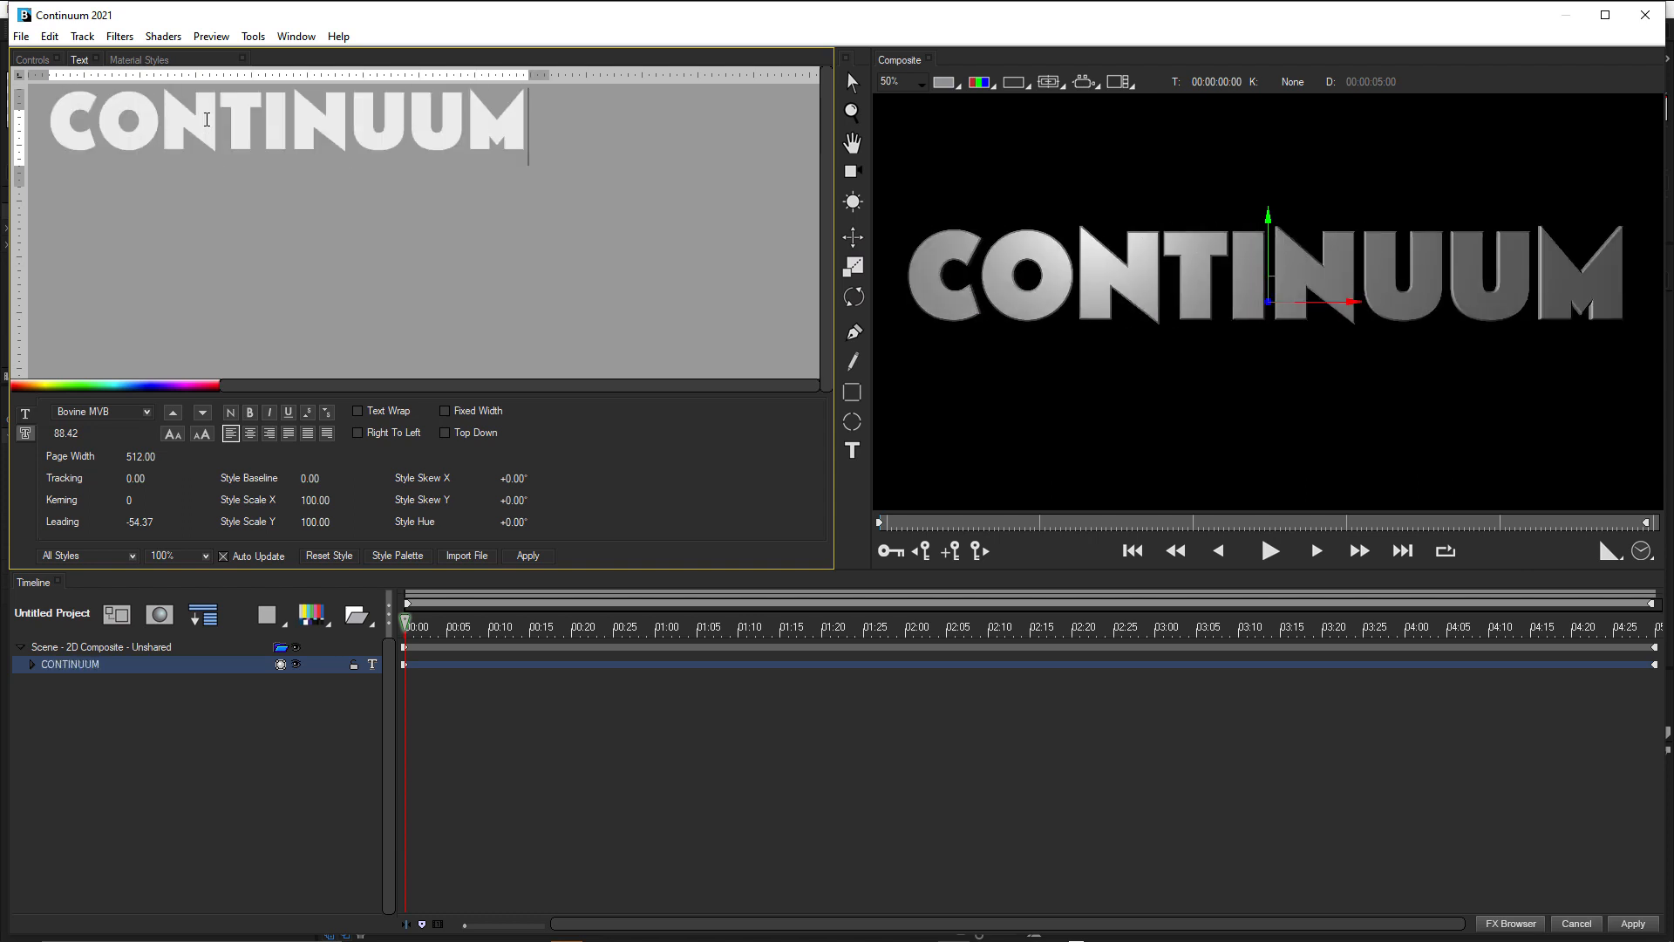
# Add a new text line reading "into the" above CONTINUUM.
pyautogui.click(57, 129)
pyautogui.press('Return')
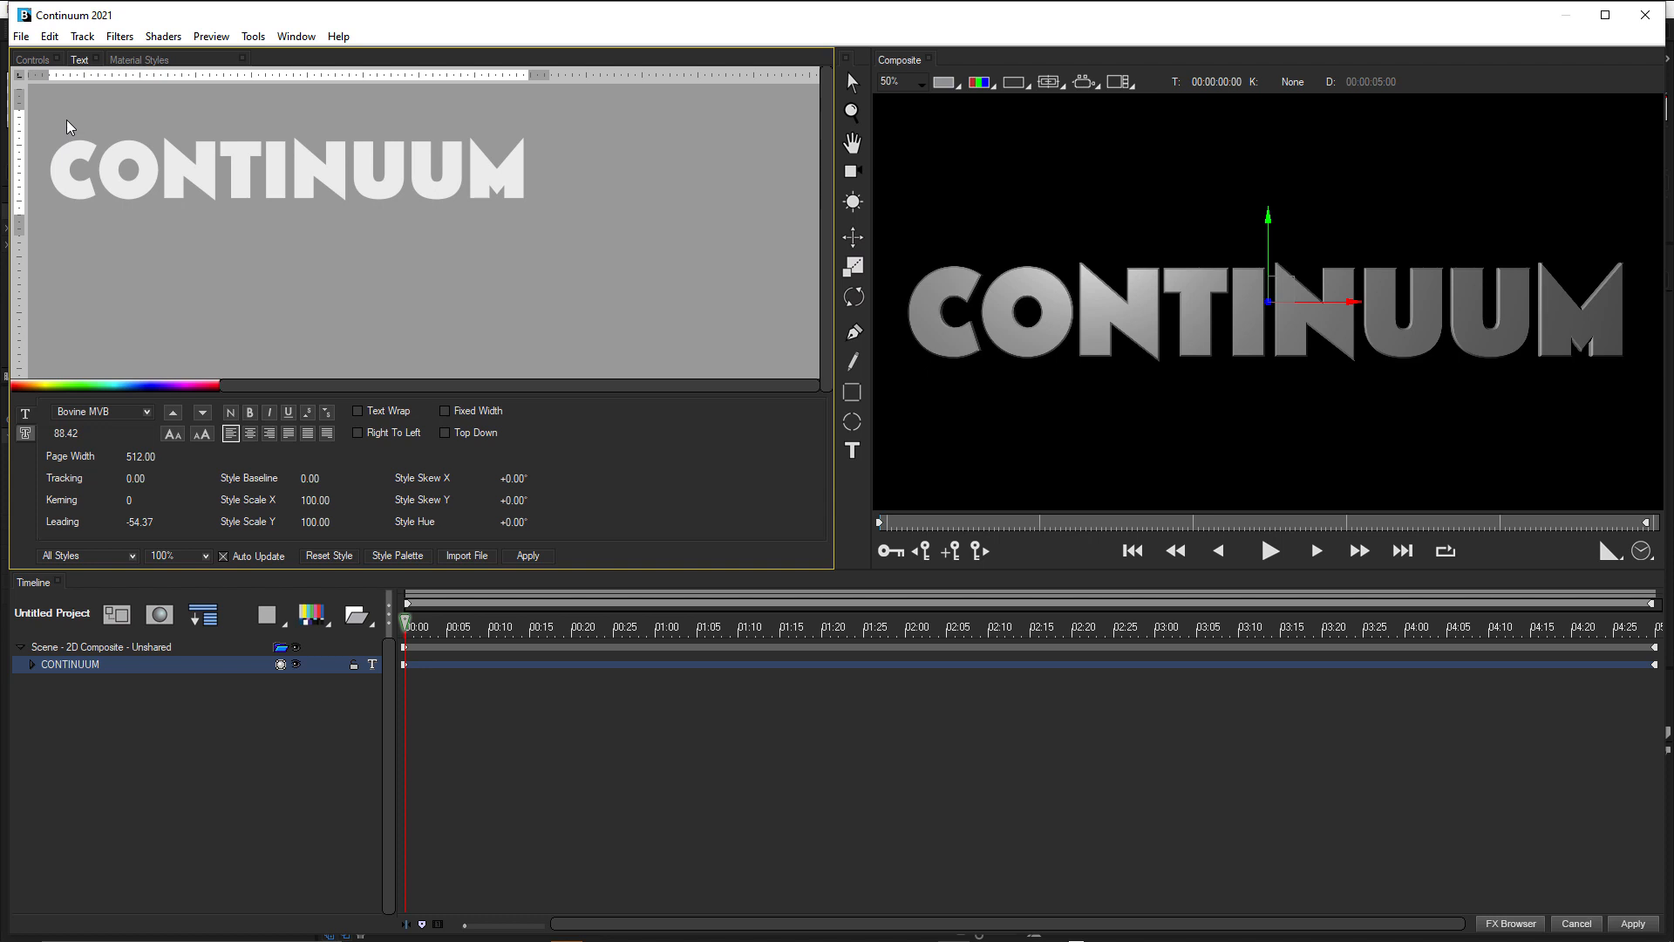
pyautogui.write('into')
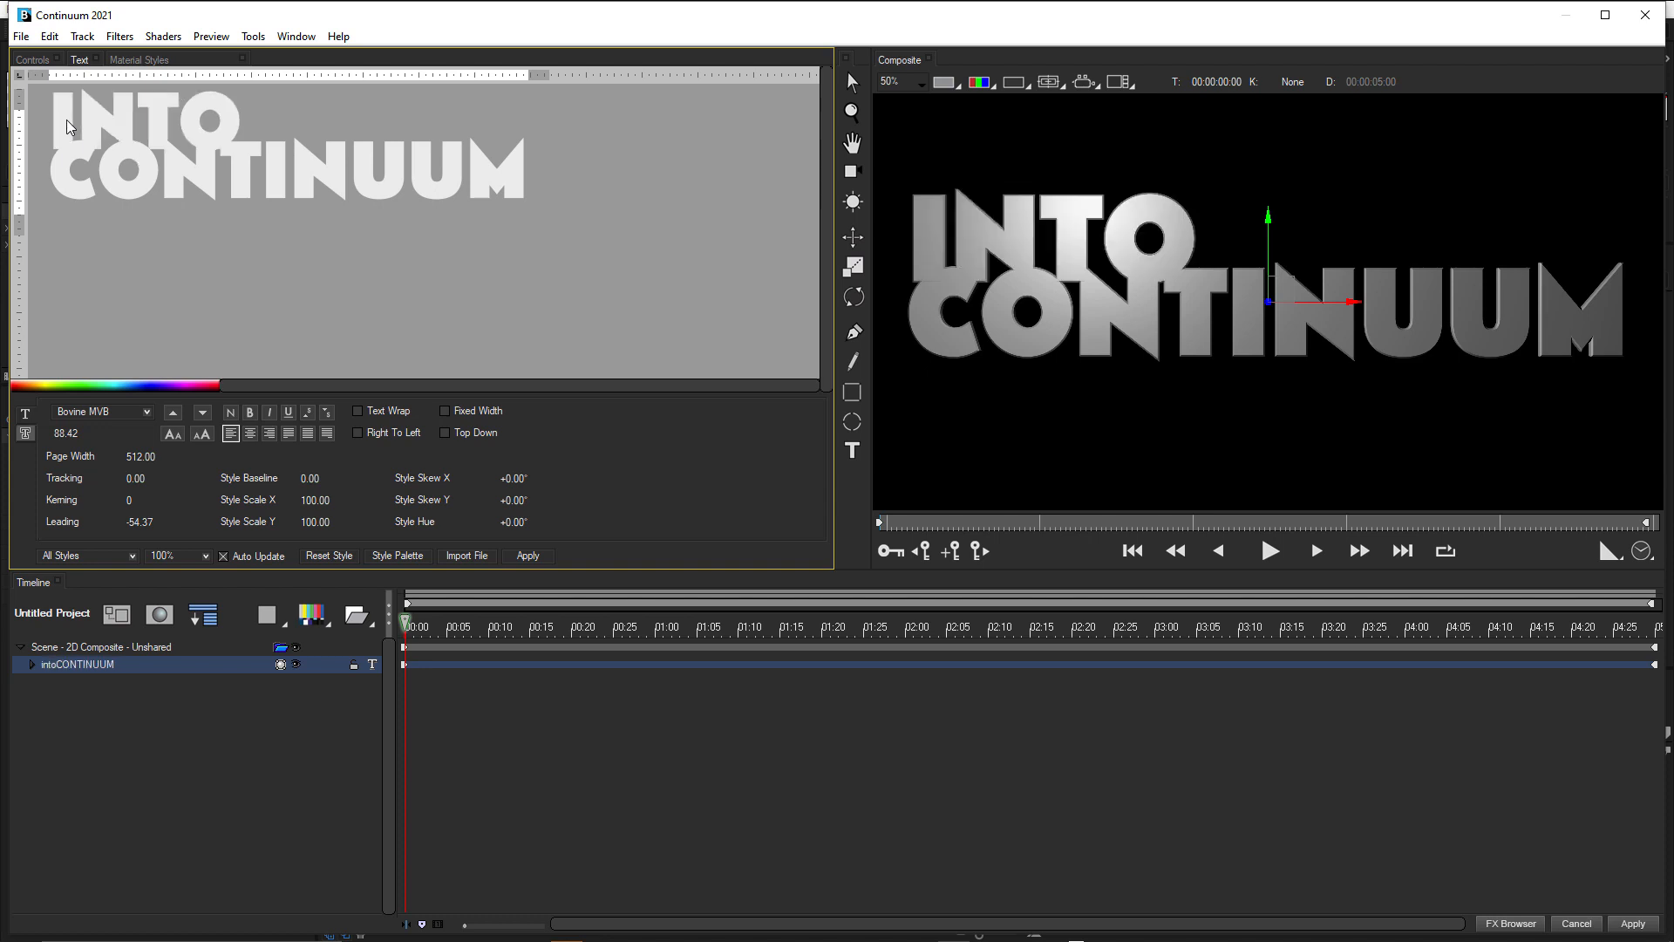
pyautogui.write(' the')
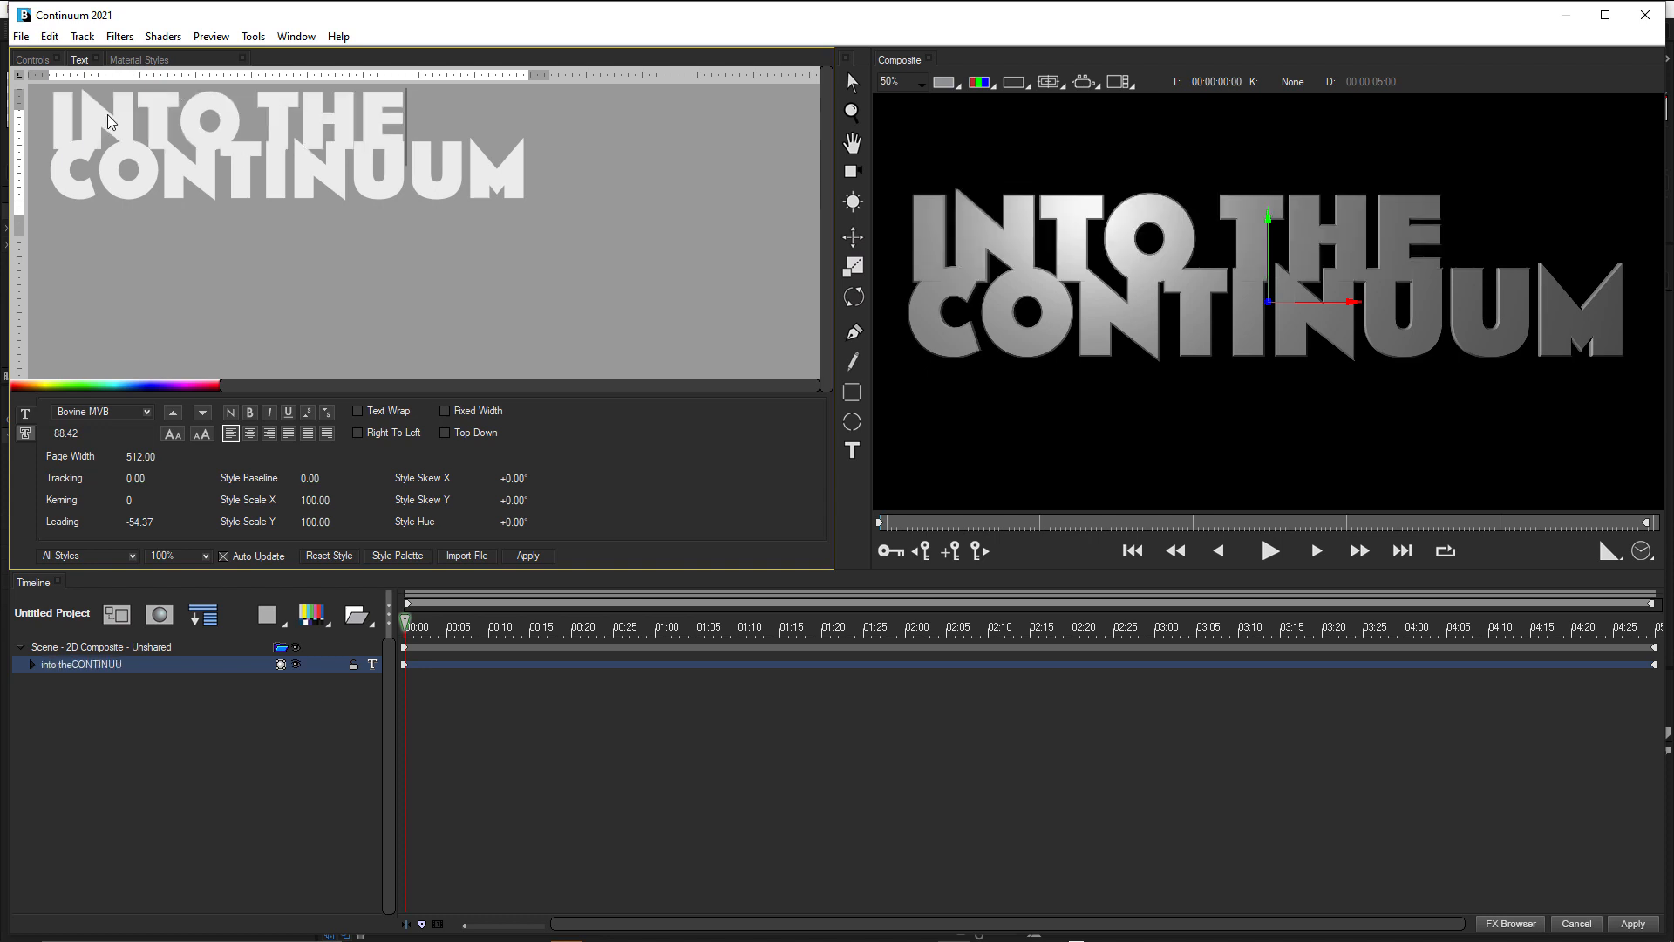
# Centre-align both lines of the title text.
pyautogui.tripleClick(74, 111)
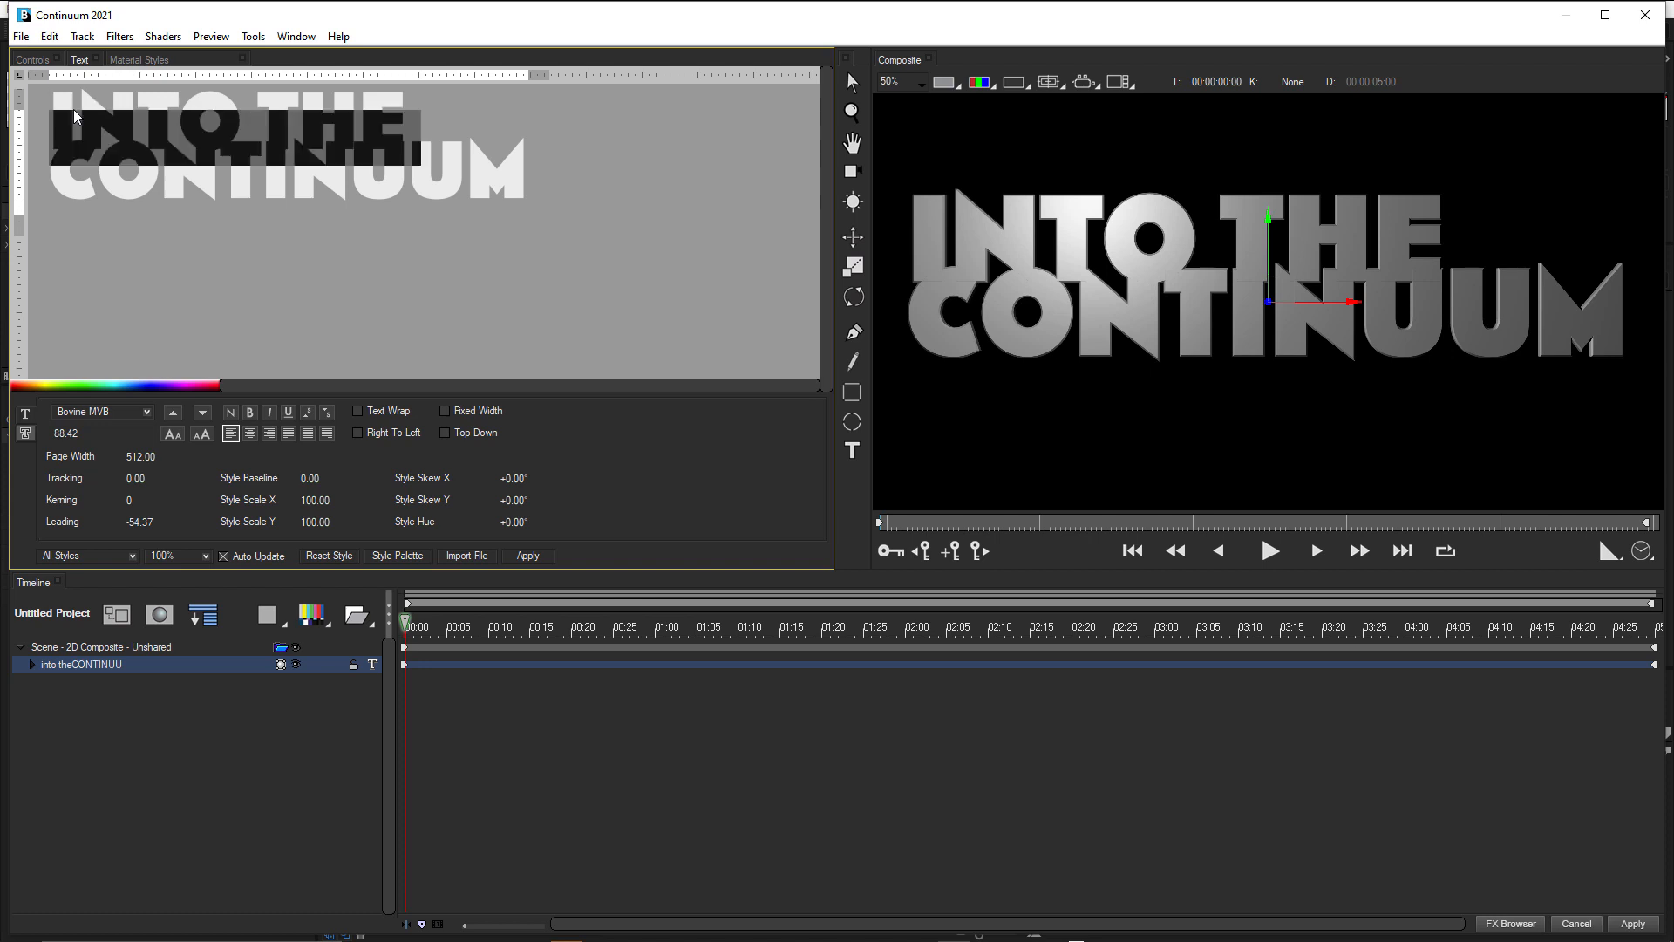
pyautogui.hotkey('ctrl', 'a')
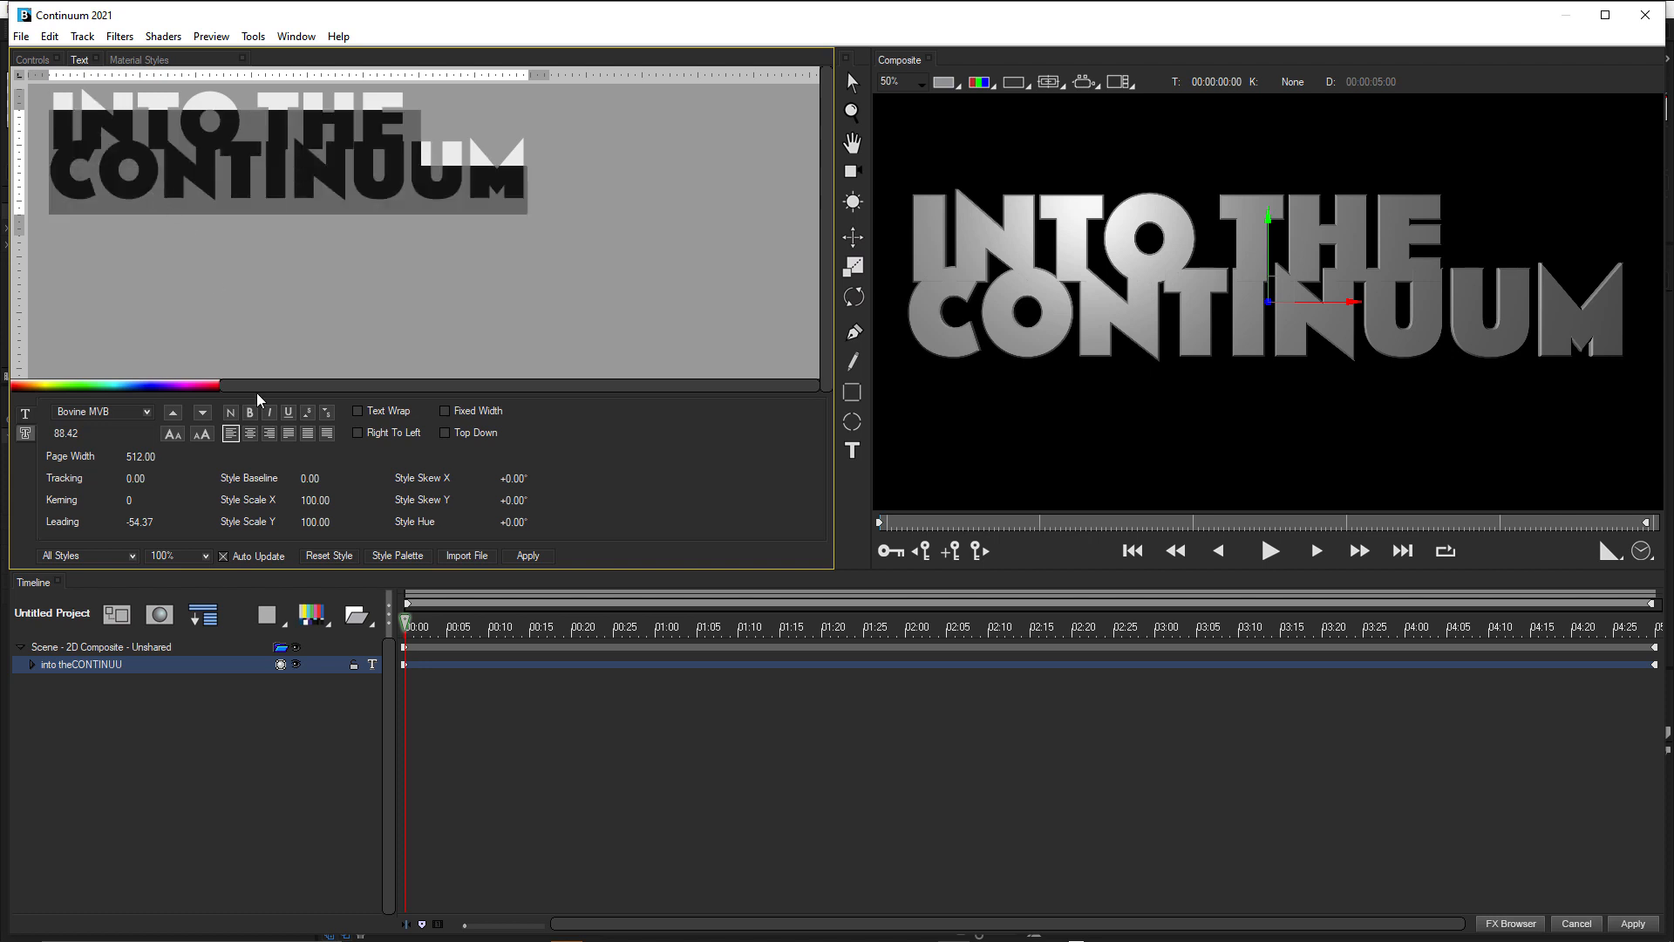
pyautogui.click(250, 433)
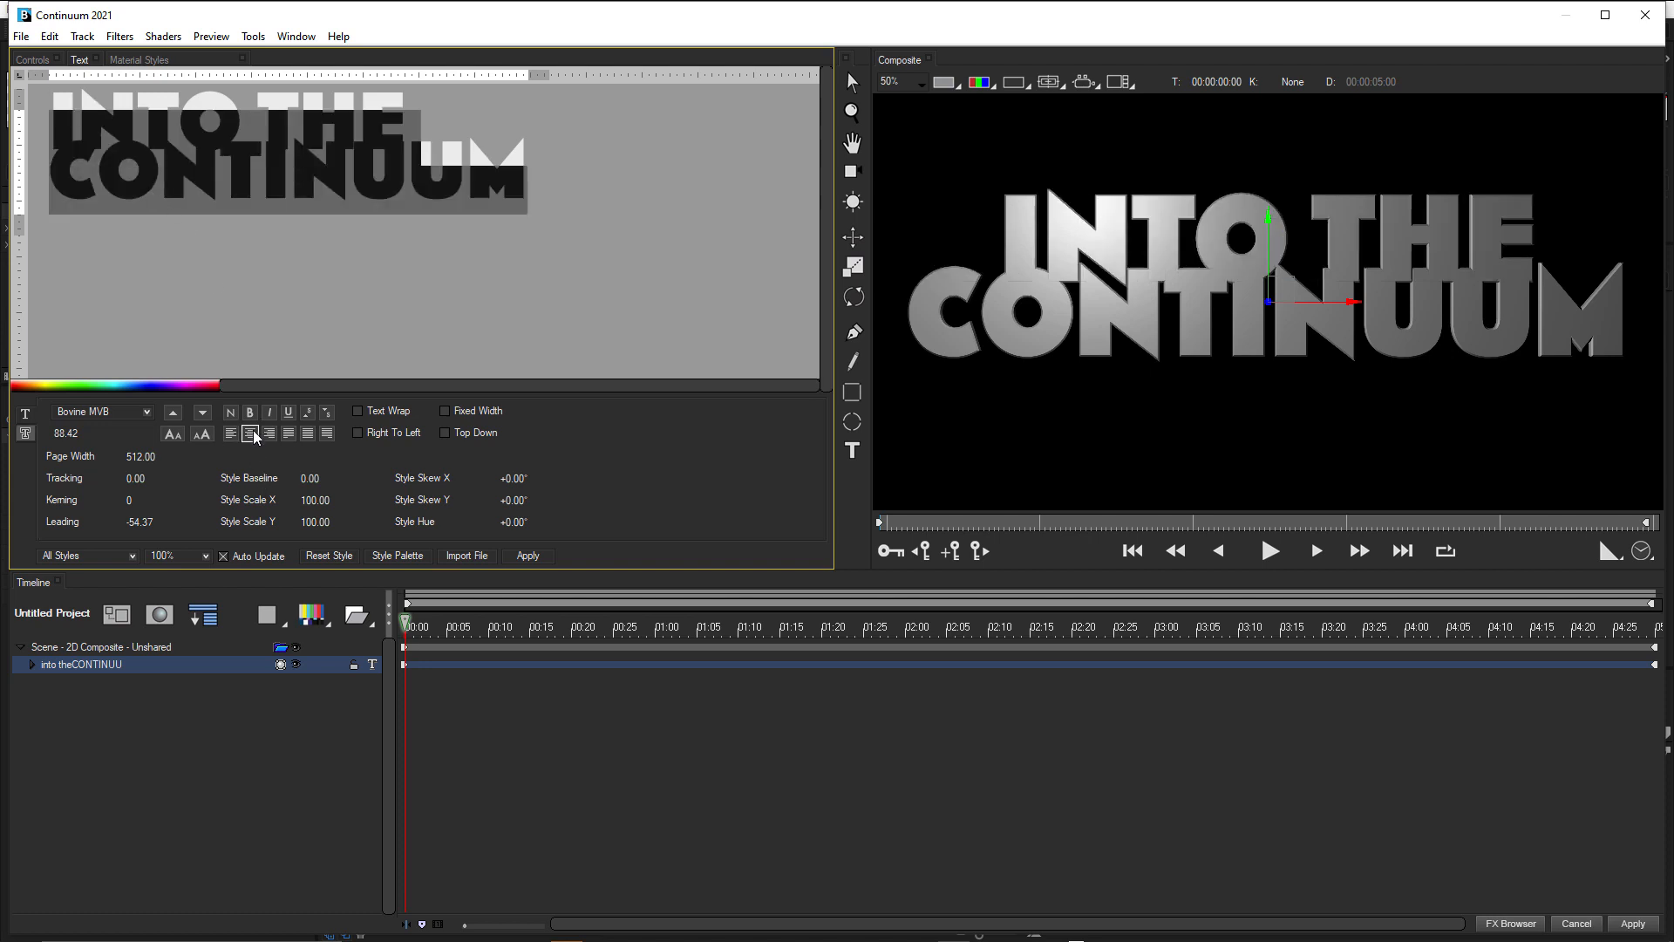
# Reduce the font size of the upper "into the" line to 61.98.
pyautogui.tripleClick(282, 104)
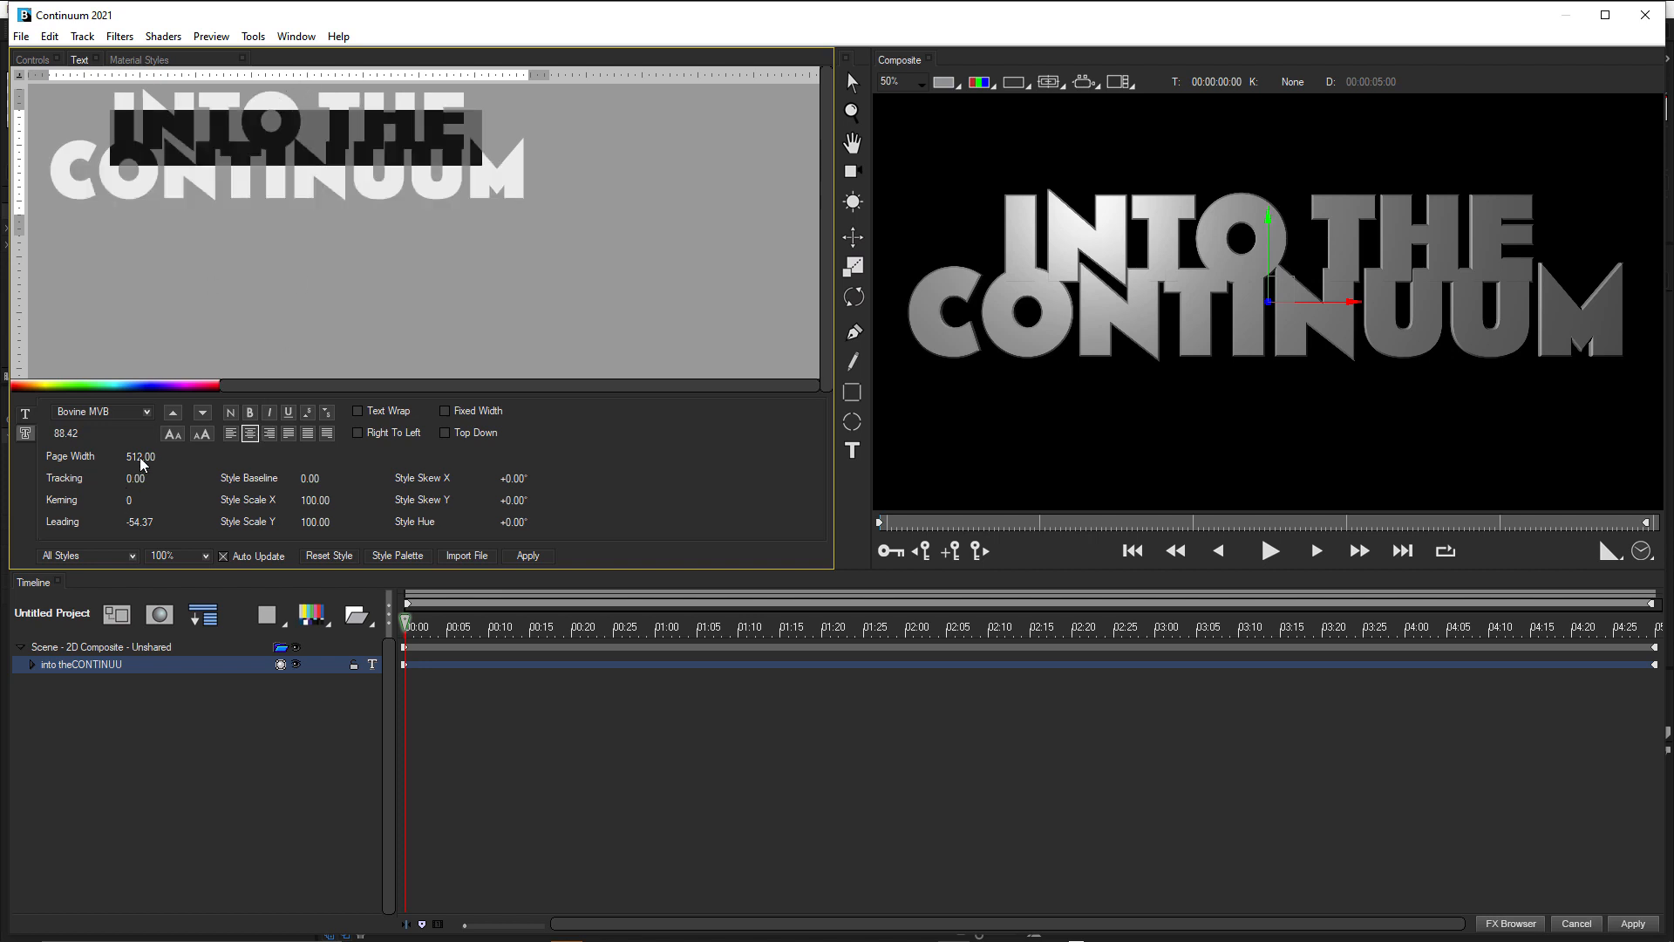
pyautogui.moveTo(68, 435); pyautogui.dragTo(3, 436)
pyautogui.moveTo(66, 434); pyautogui.dragTo(56, 433)
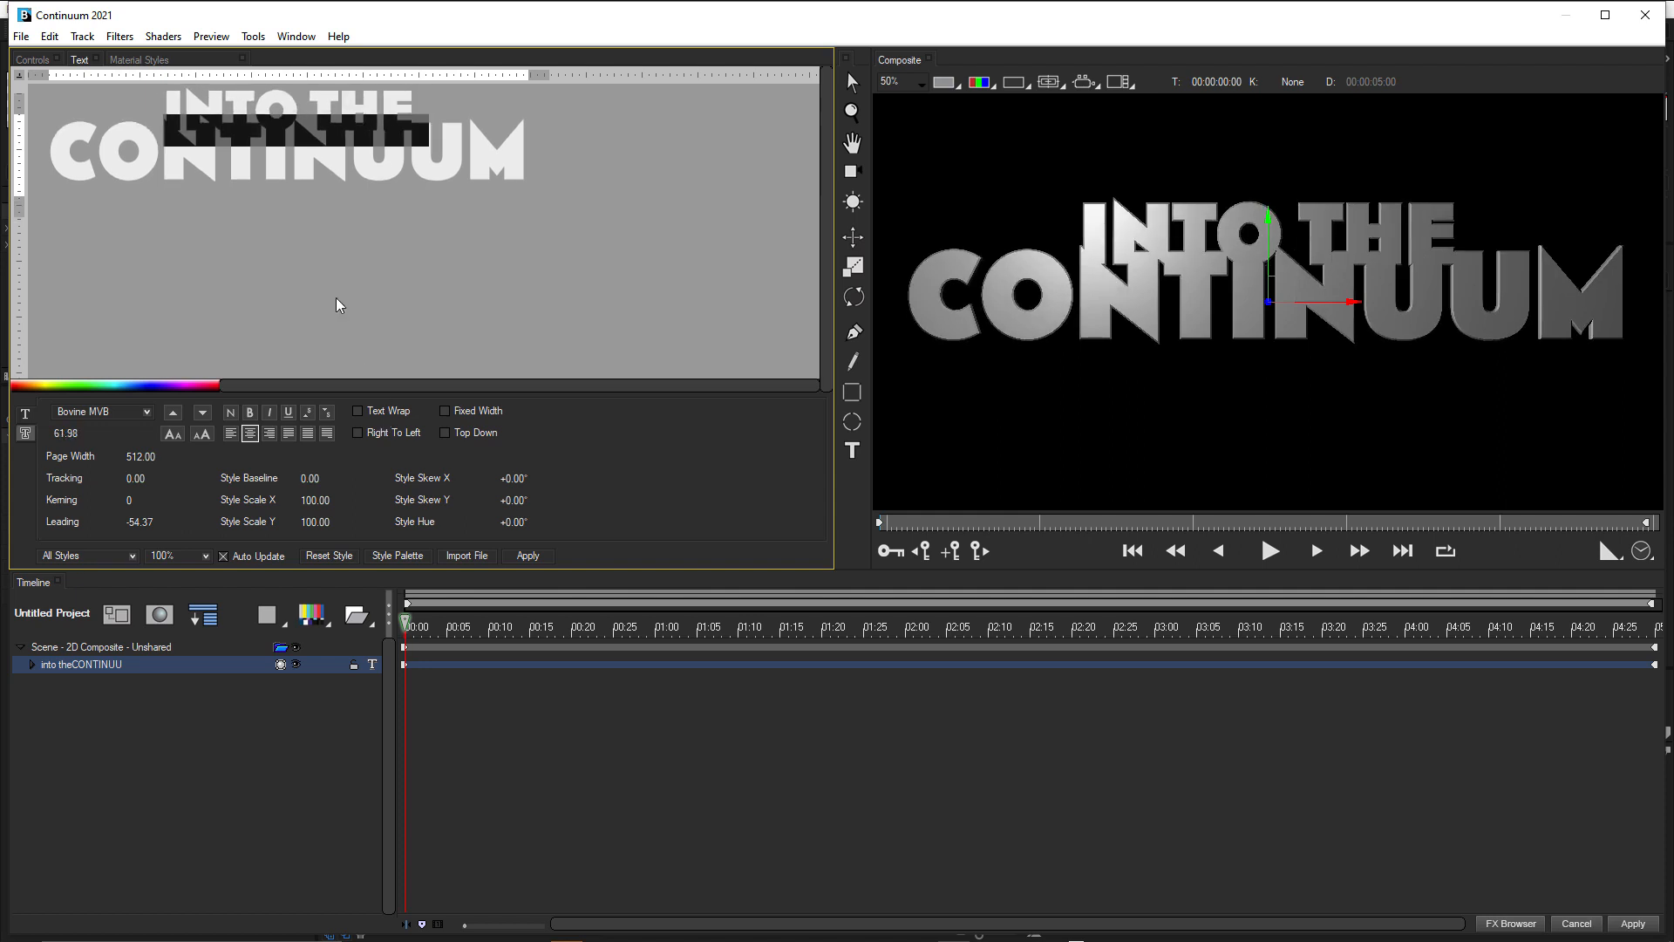
# Set the leading of both title lines to -33.86 to separate them vertically.
pyautogui.click(277, 170)
pyautogui.doubleClick(276, 166)
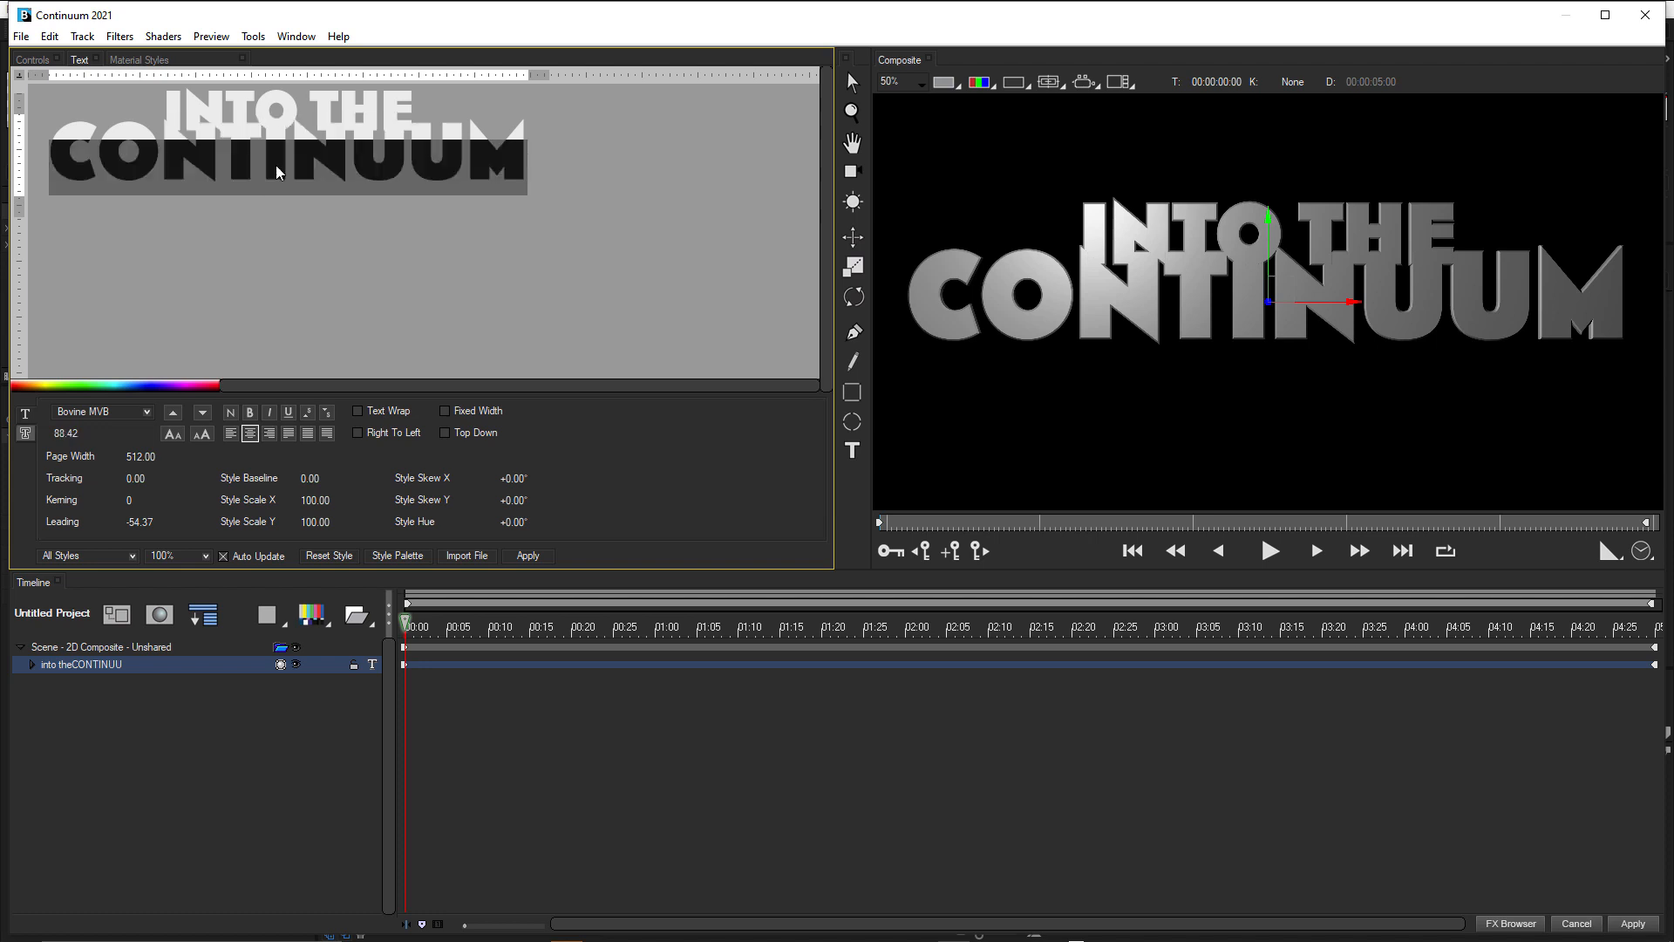
pyautogui.doubleClick(270, 116)
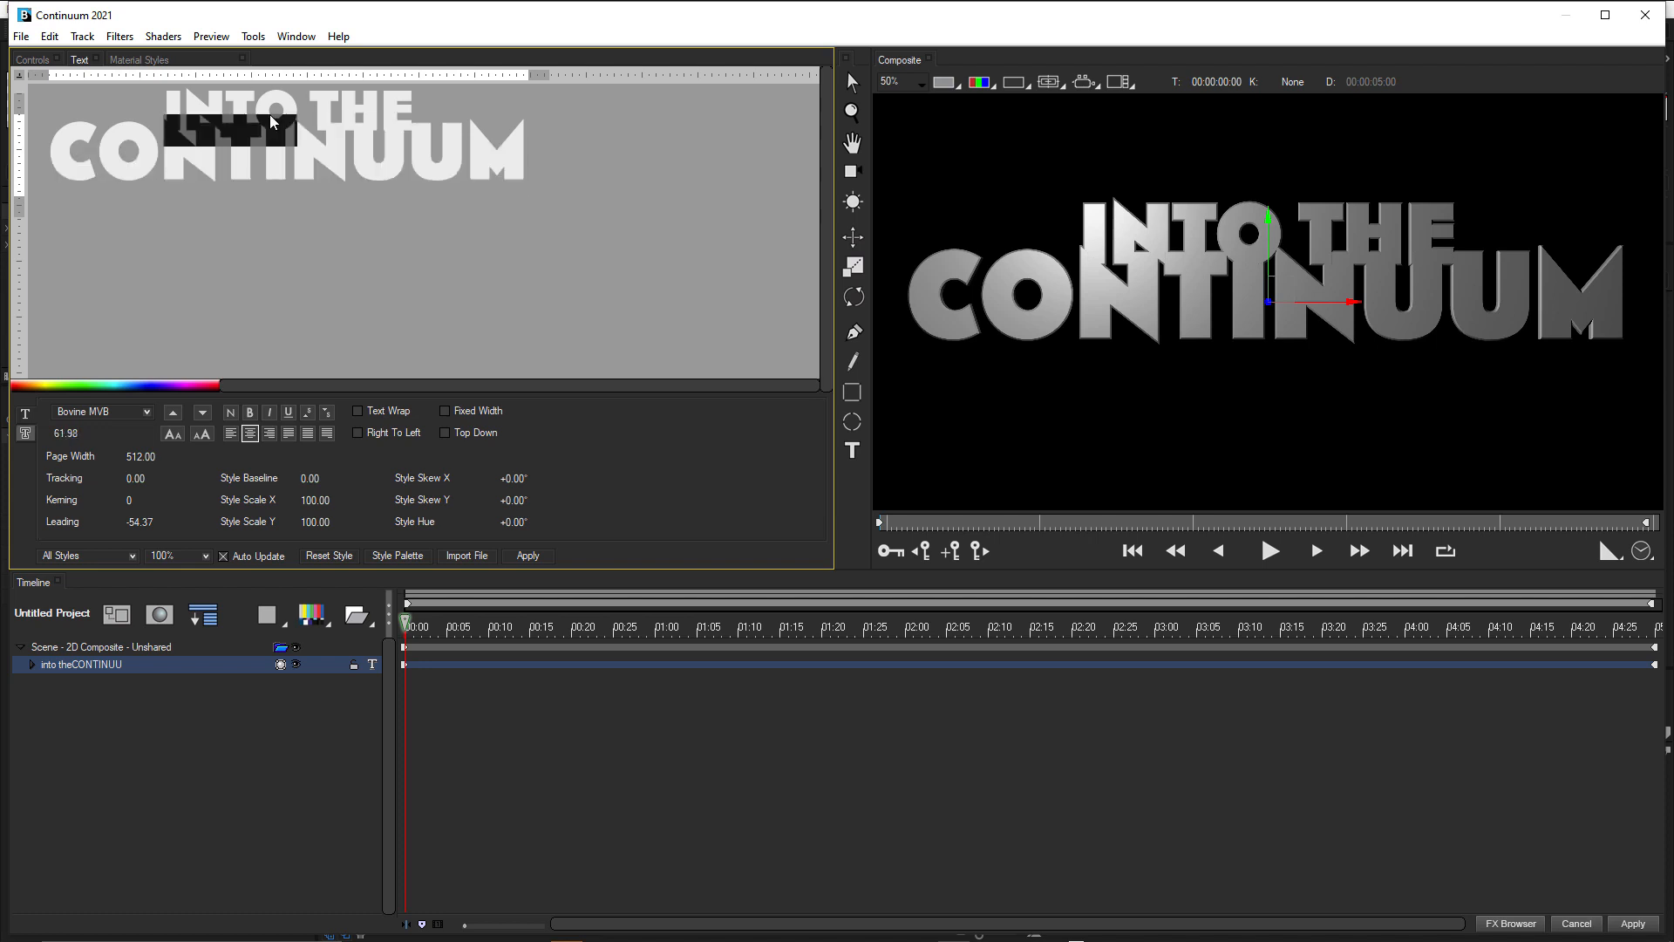
pyautogui.doubleClick(272, 121)
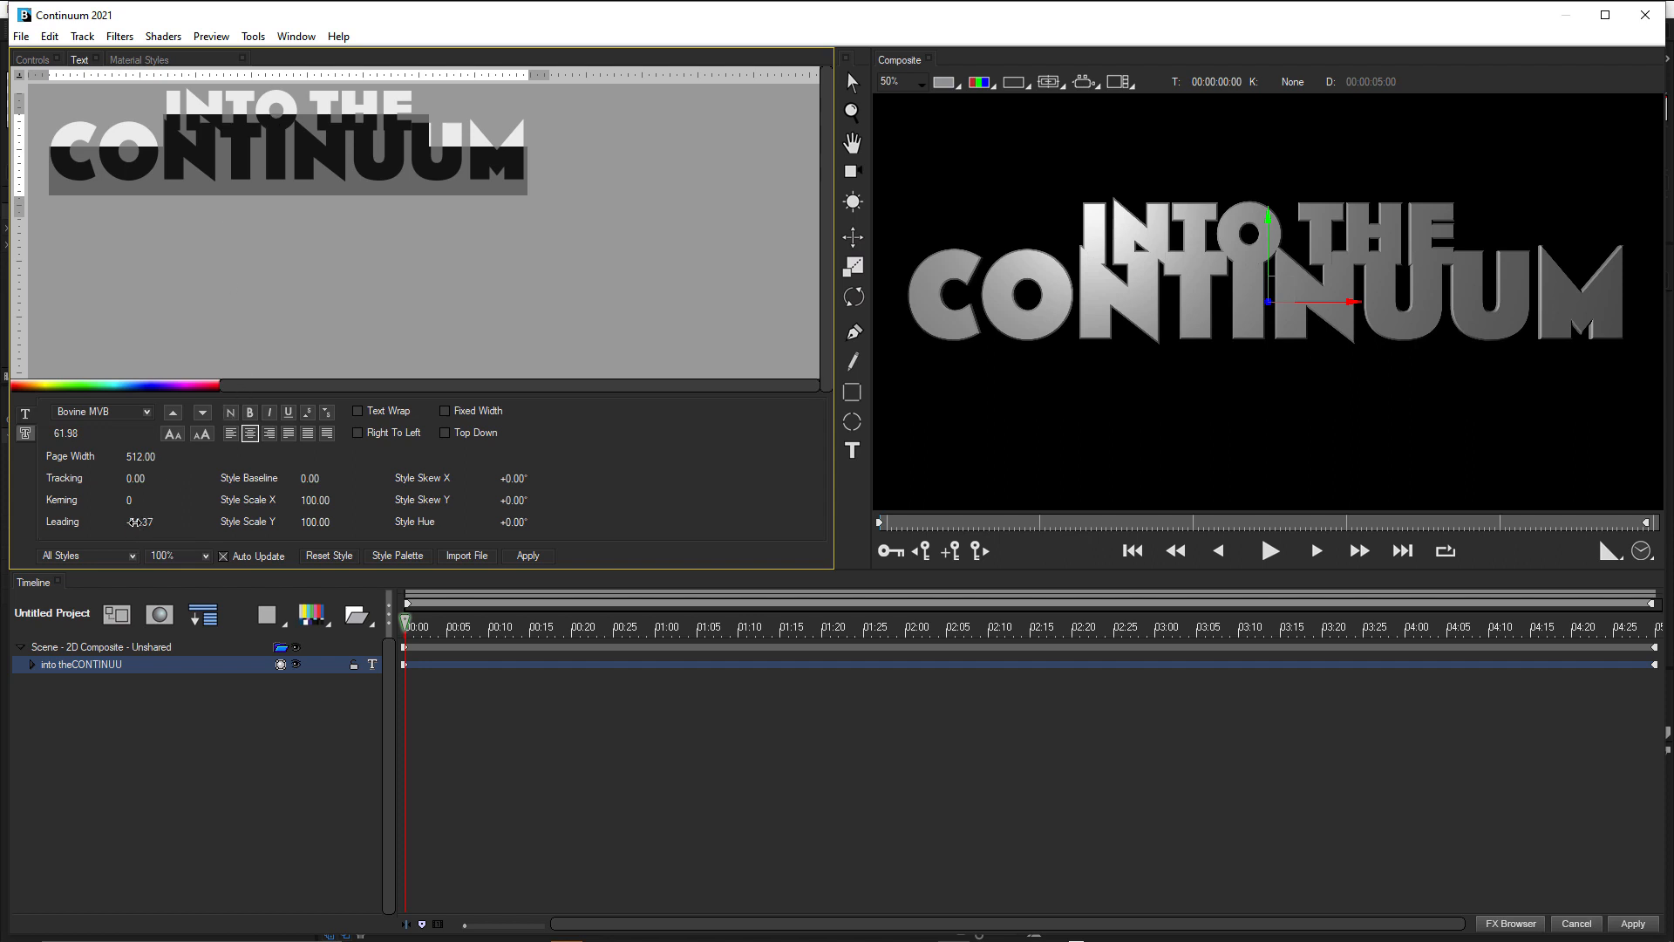
pyautogui.moveTo(137, 522); pyautogui.dragTo(156, 522)
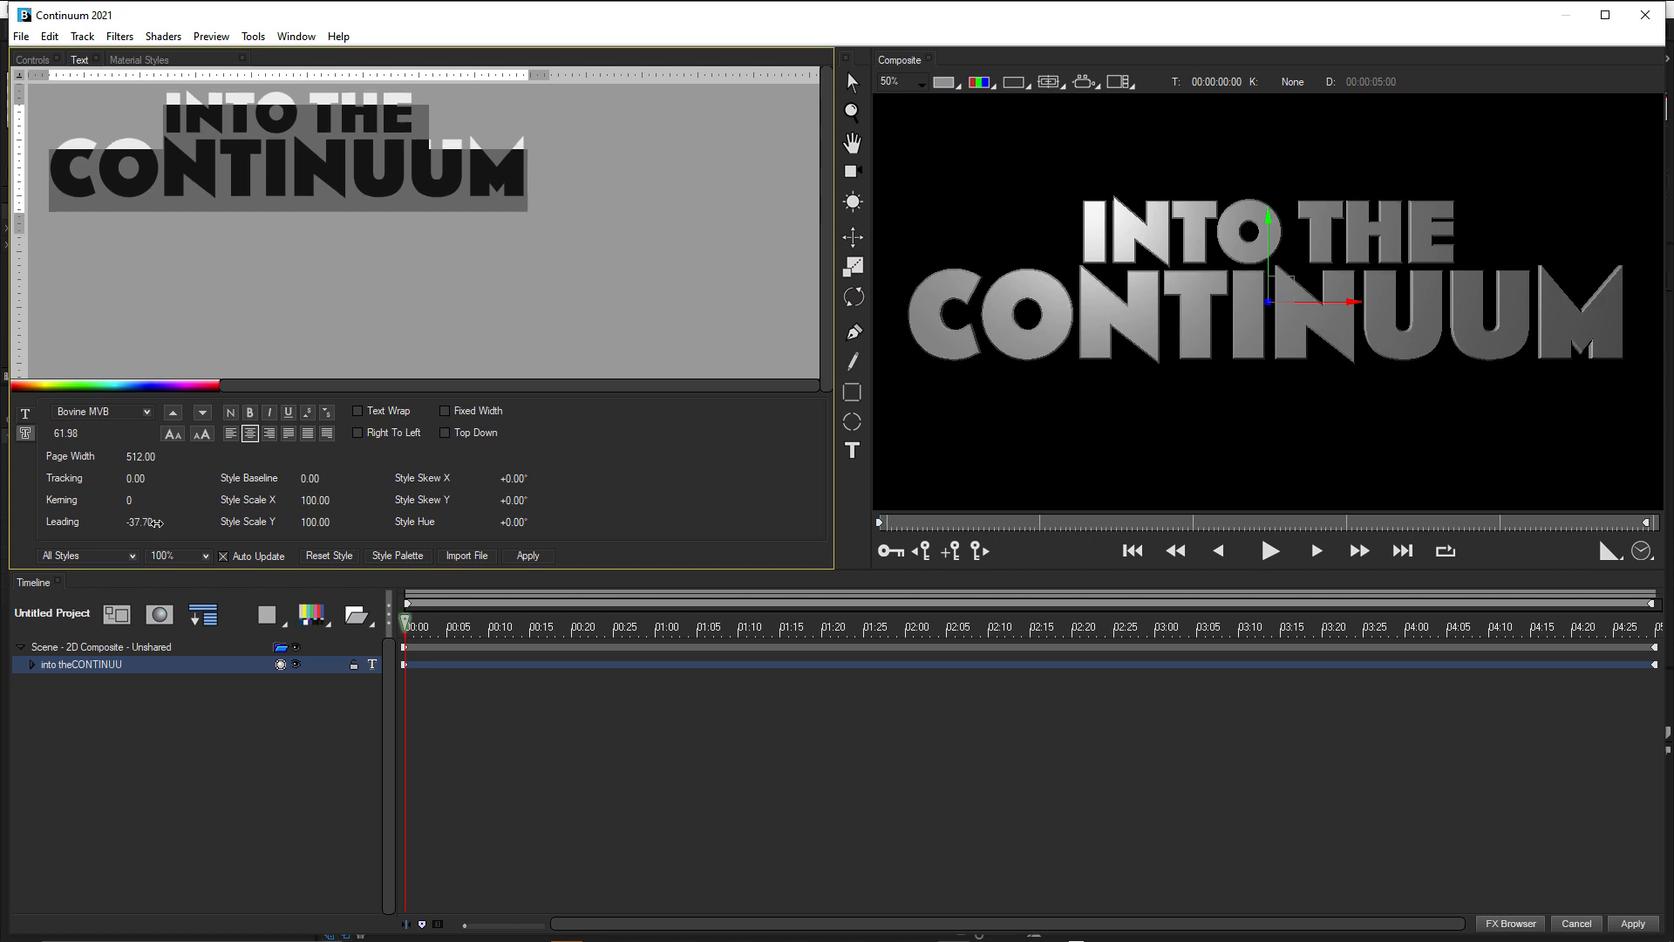
pyautogui.click(156, 522)
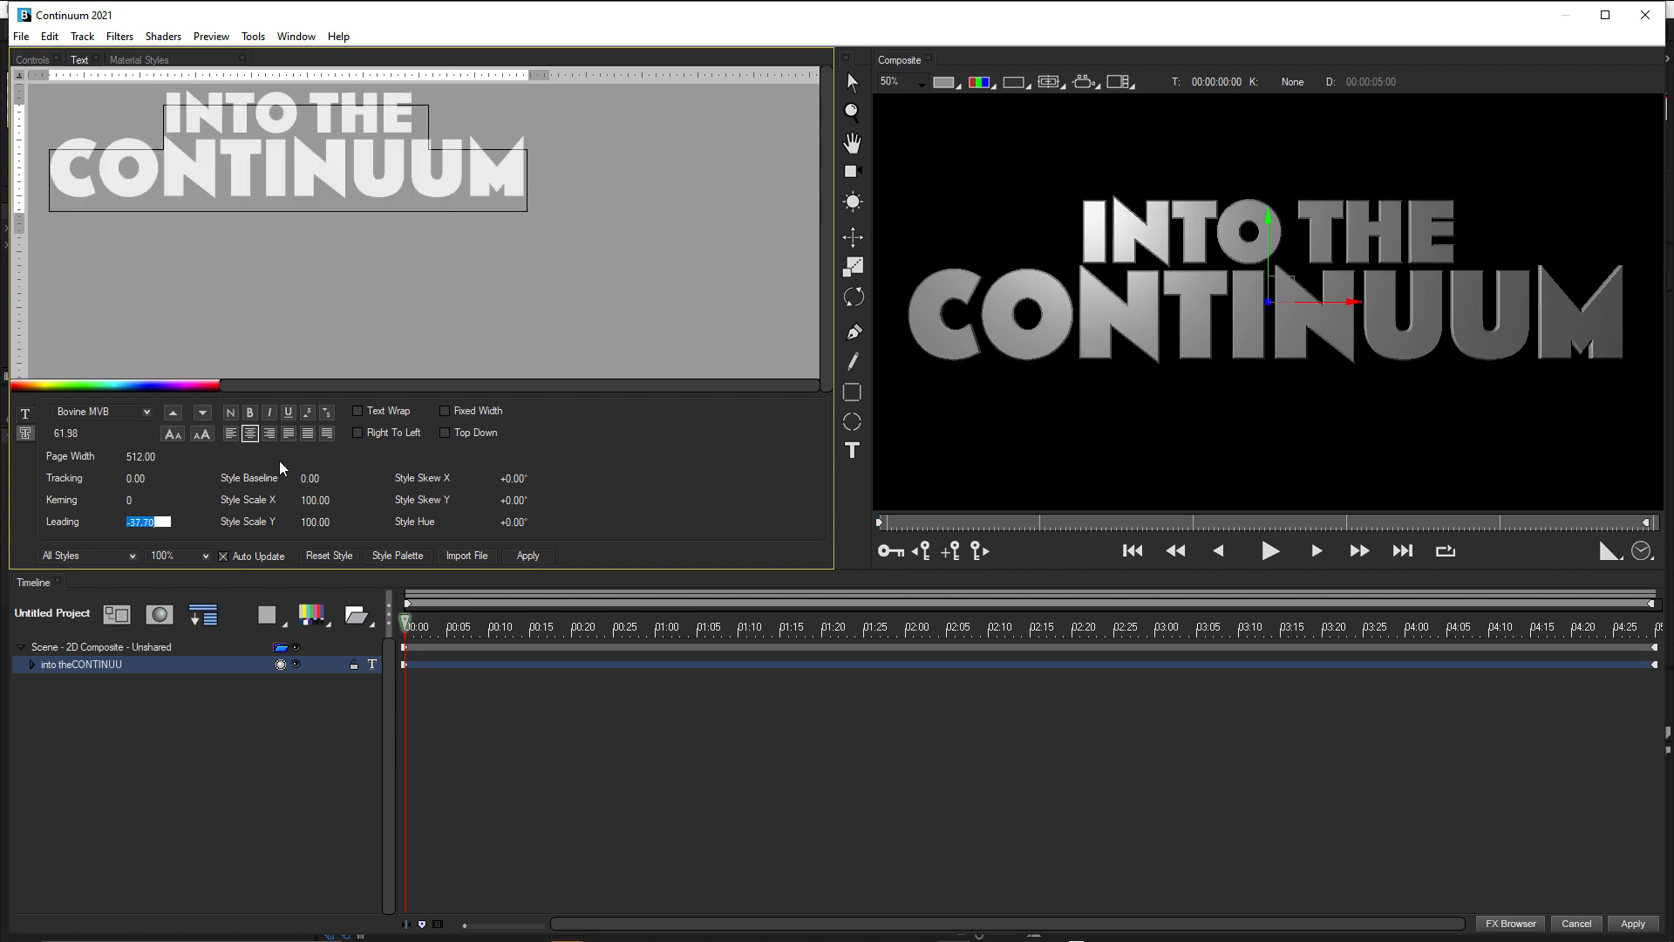
pyautogui.doubleClick(217, 191)
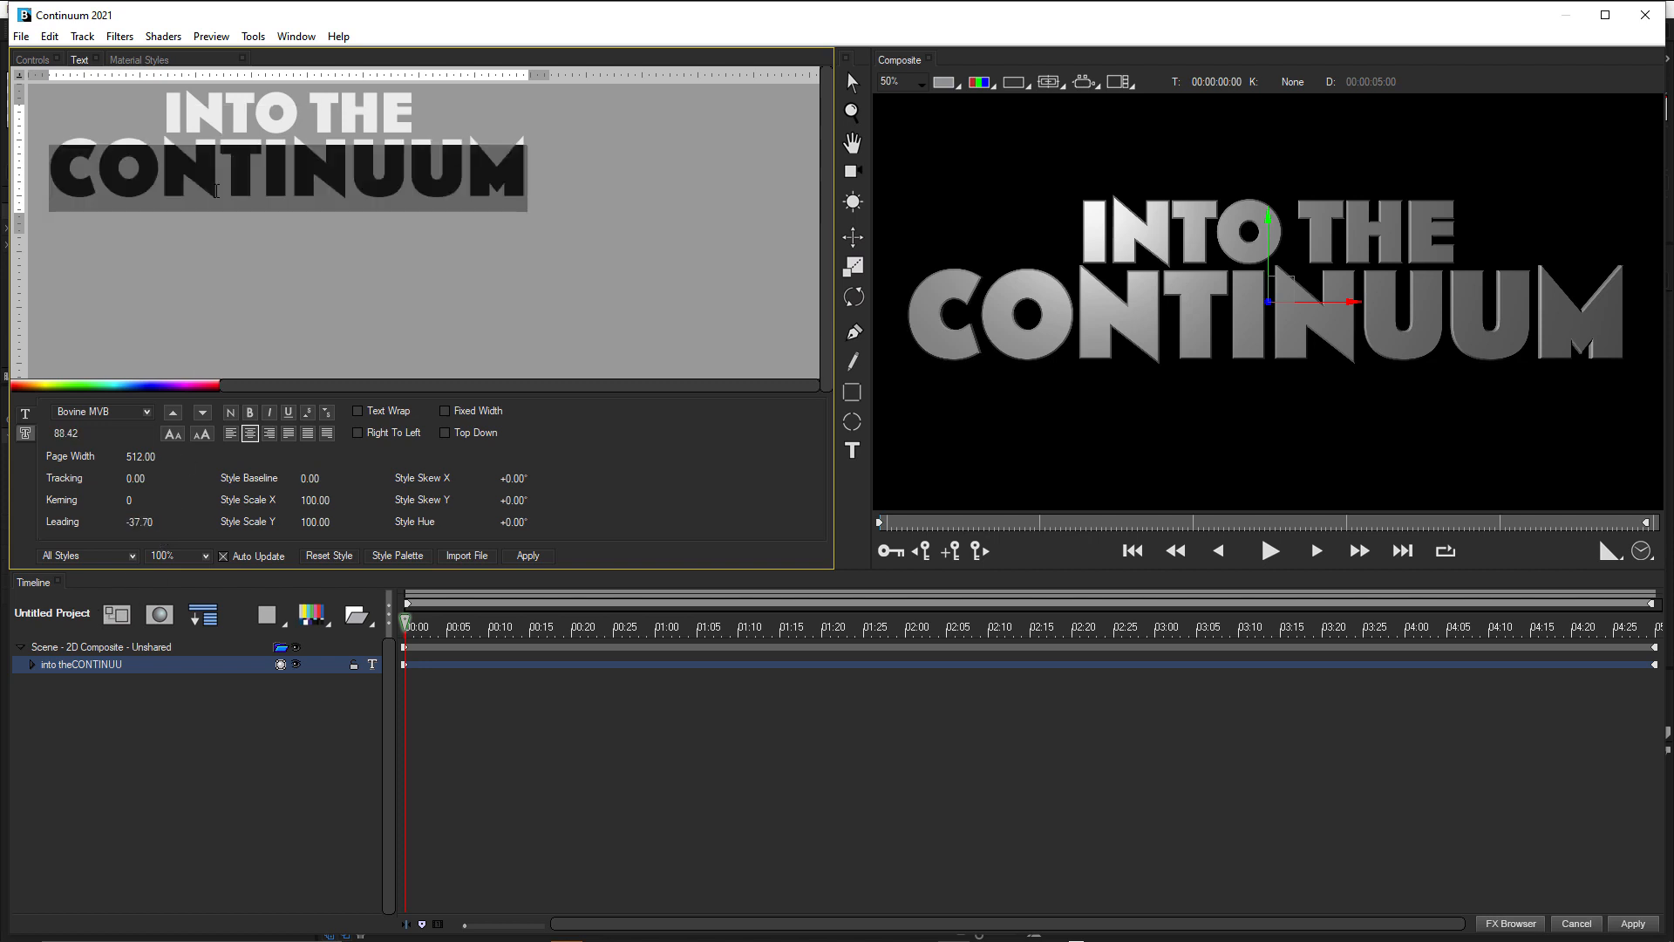
pyautogui.tripleClick(163, 114)
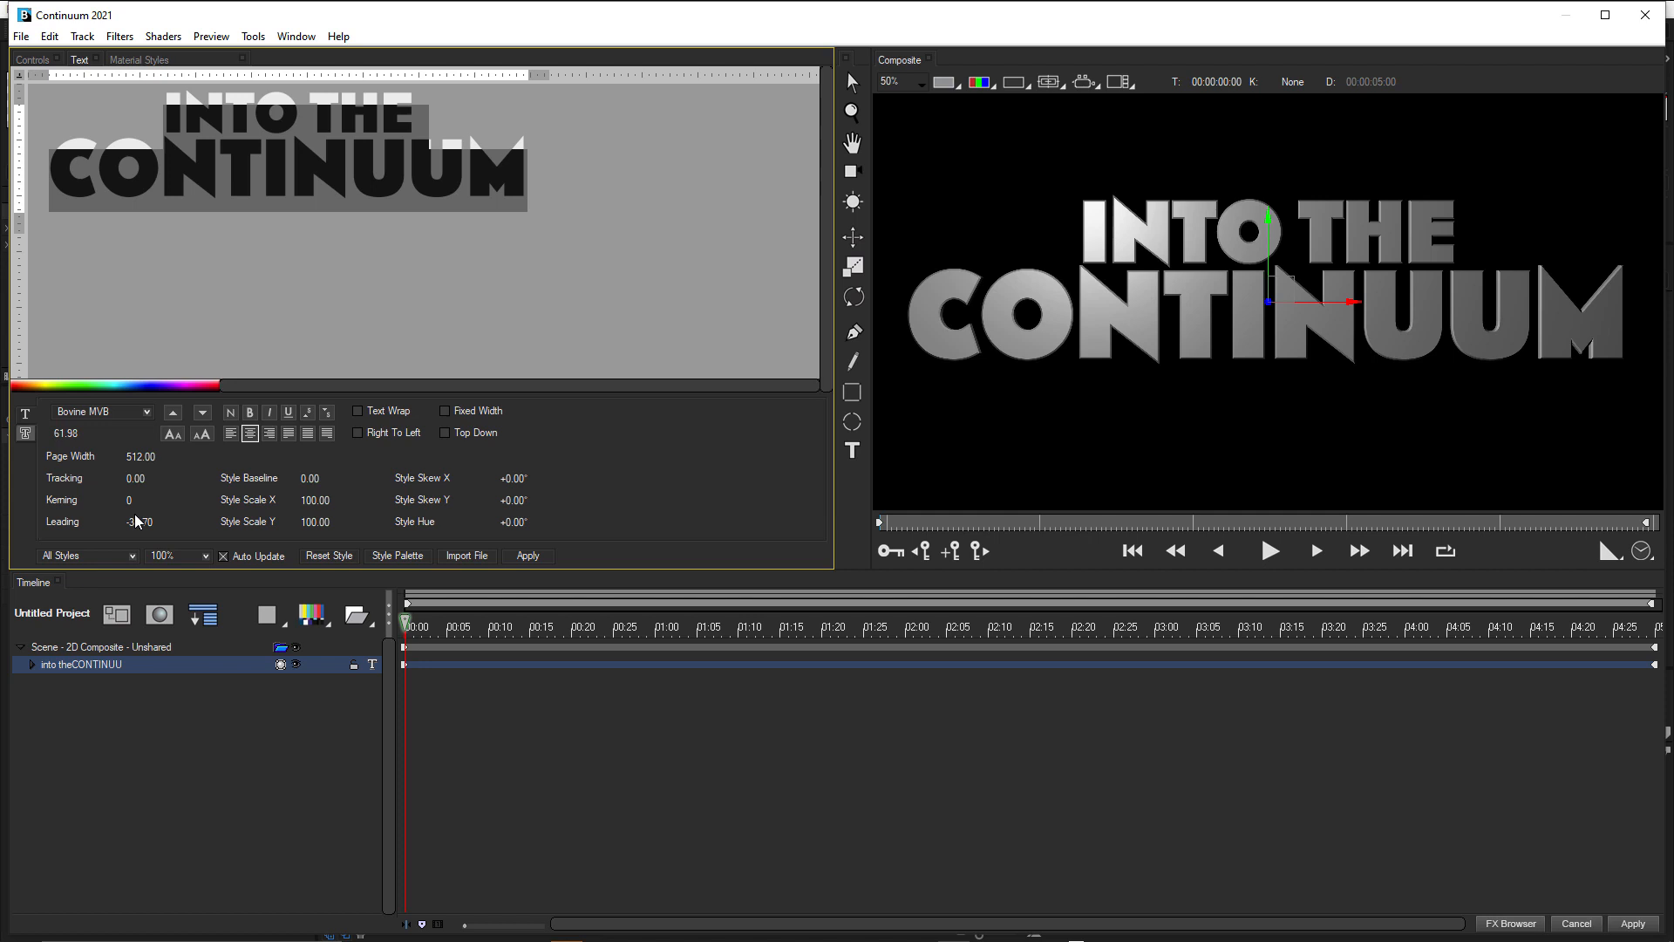
pyautogui.moveTo(134, 523); pyautogui.dragTo(142, 525)
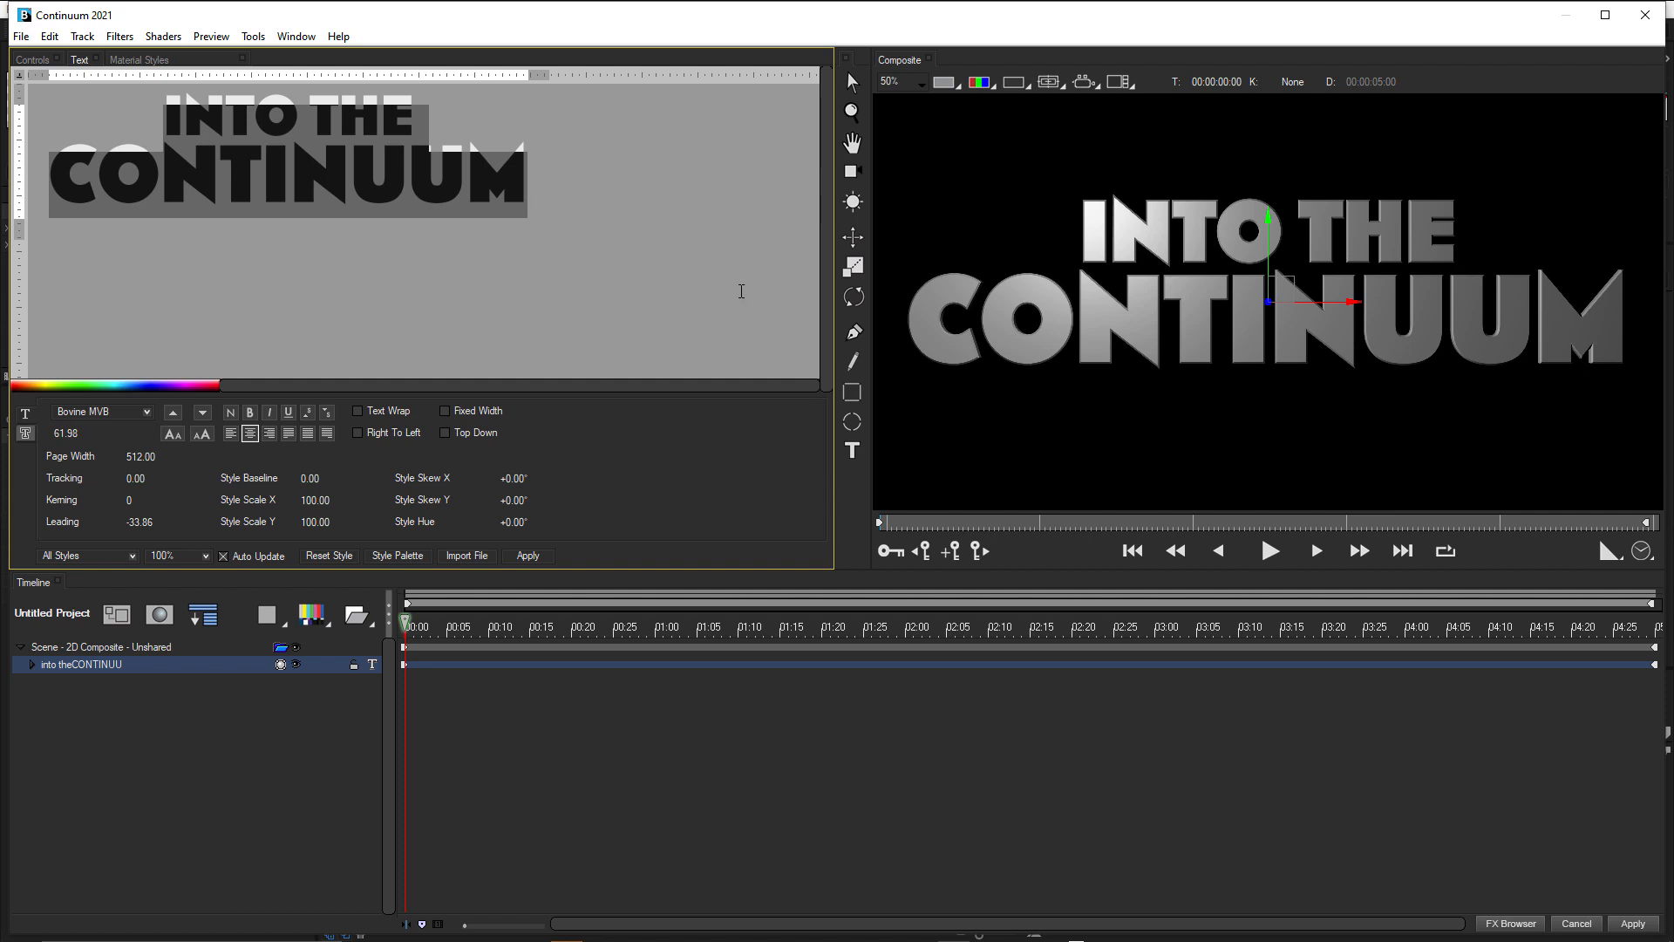
# Widen the Composite view and switch the scene from 2D Composite to 3D Render.
pyautogui.moveTo(835, 295); pyautogui.dragTo(373, 298)
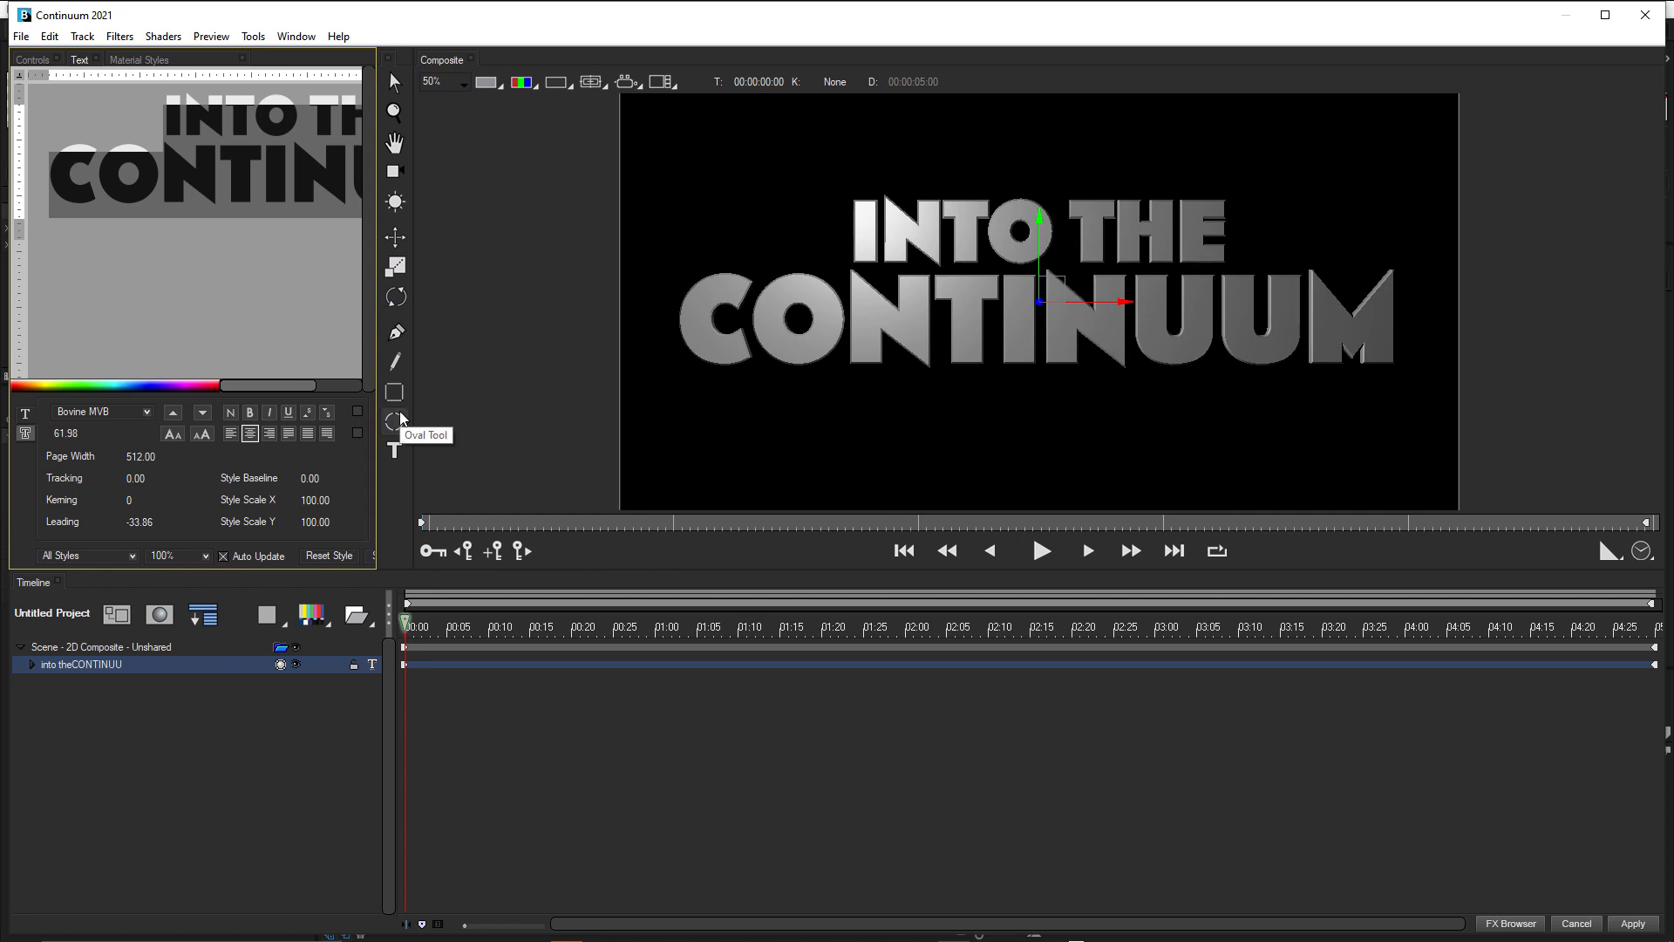
pyautogui.click(95, 650)
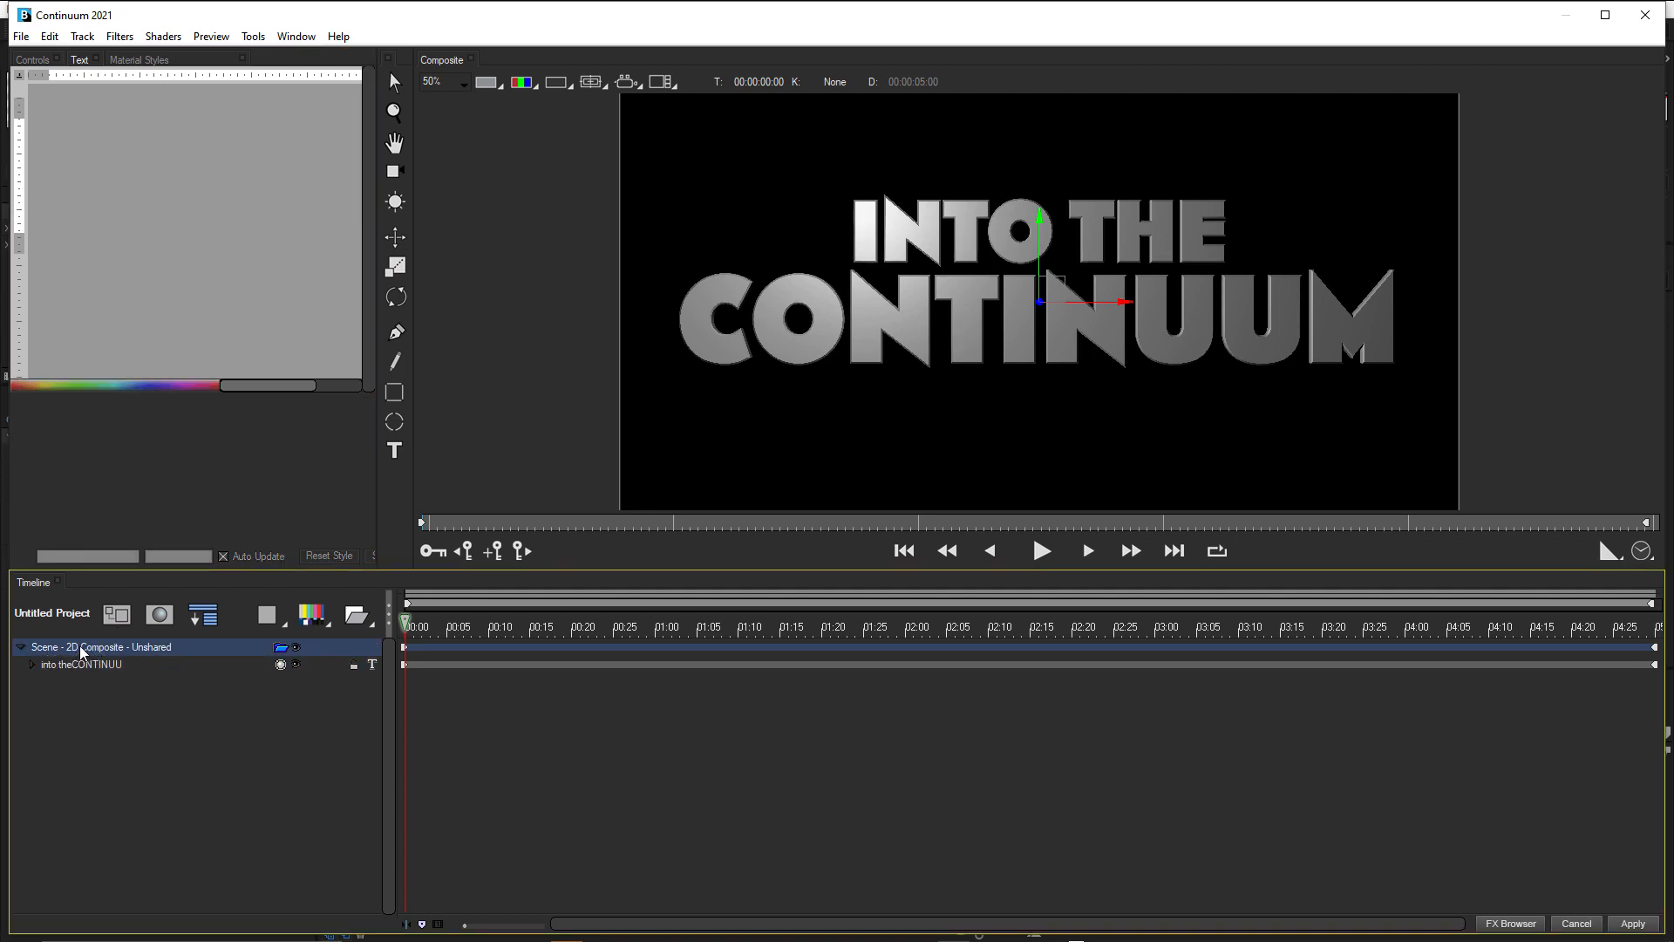
pyautogui.rightClick(81, 649)
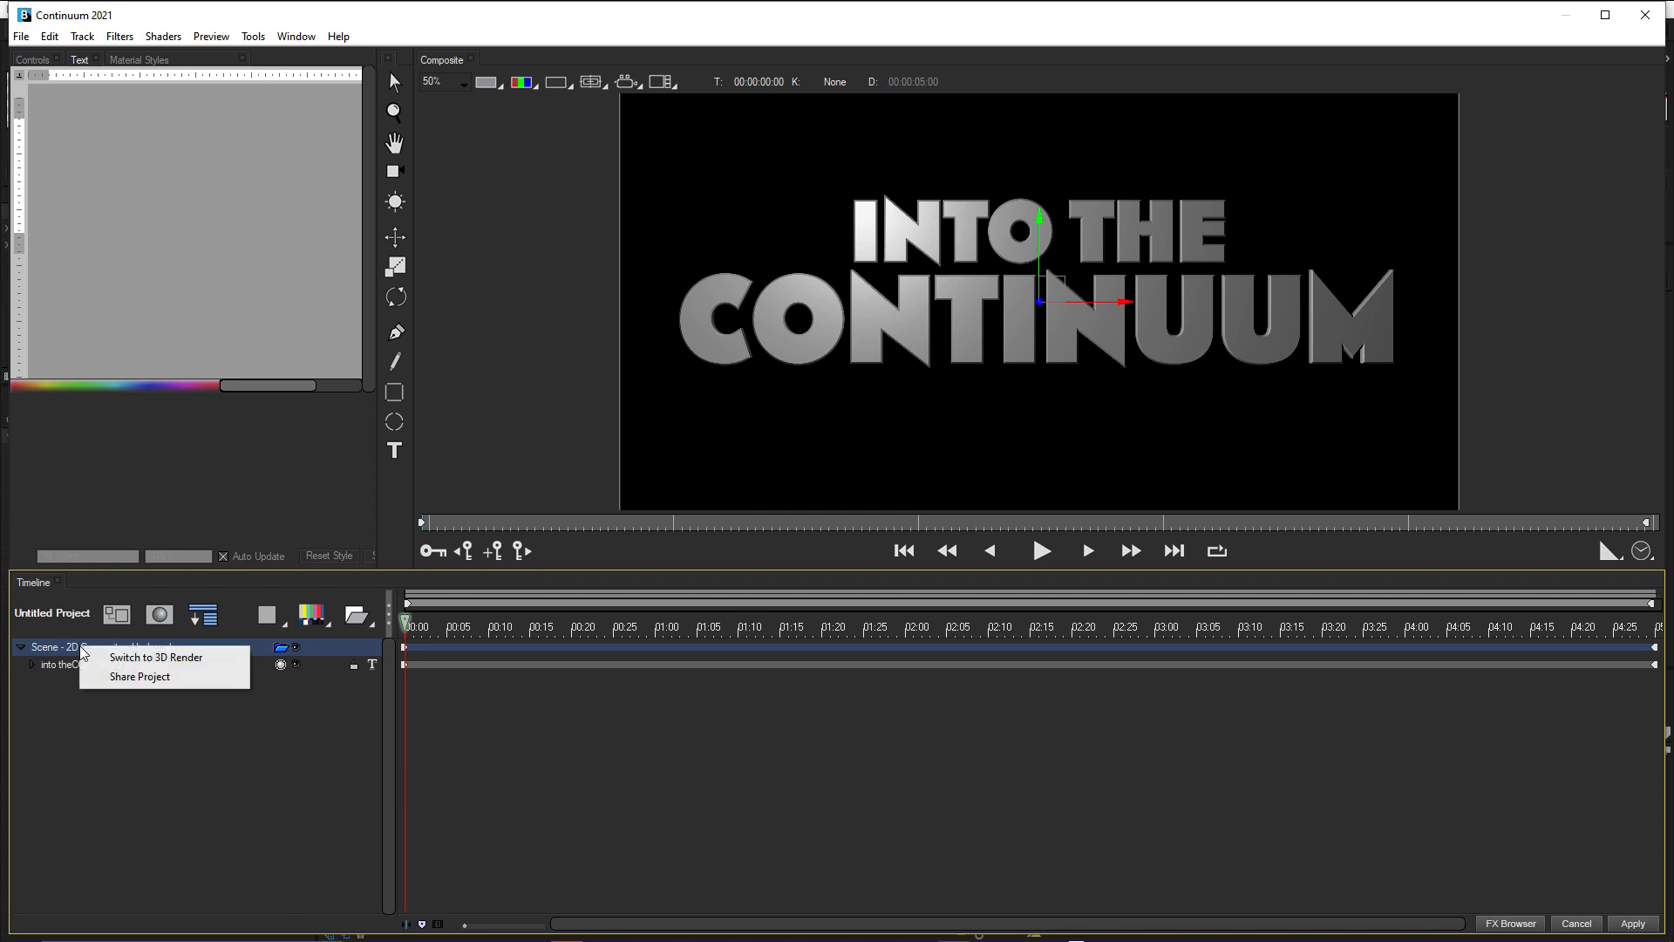
pyautogui.click(191, 660)
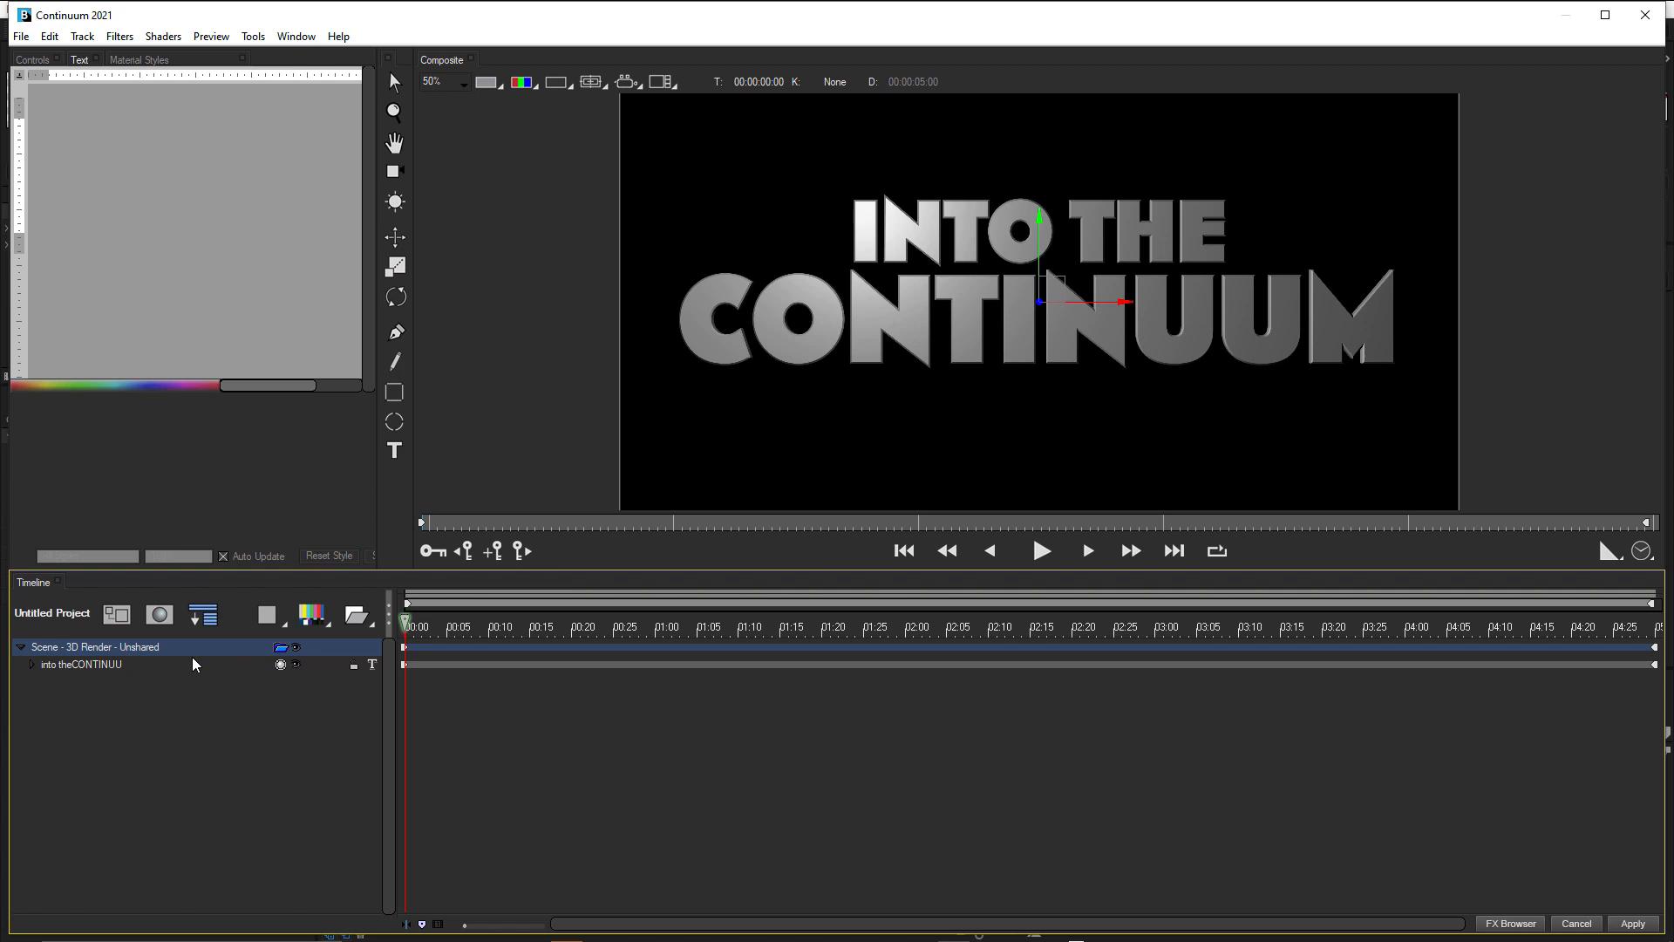
# Split the composite view into a Dual Horizontal layout with the title text enlarged in the perspective view.
pyautogui.click(108, 665)
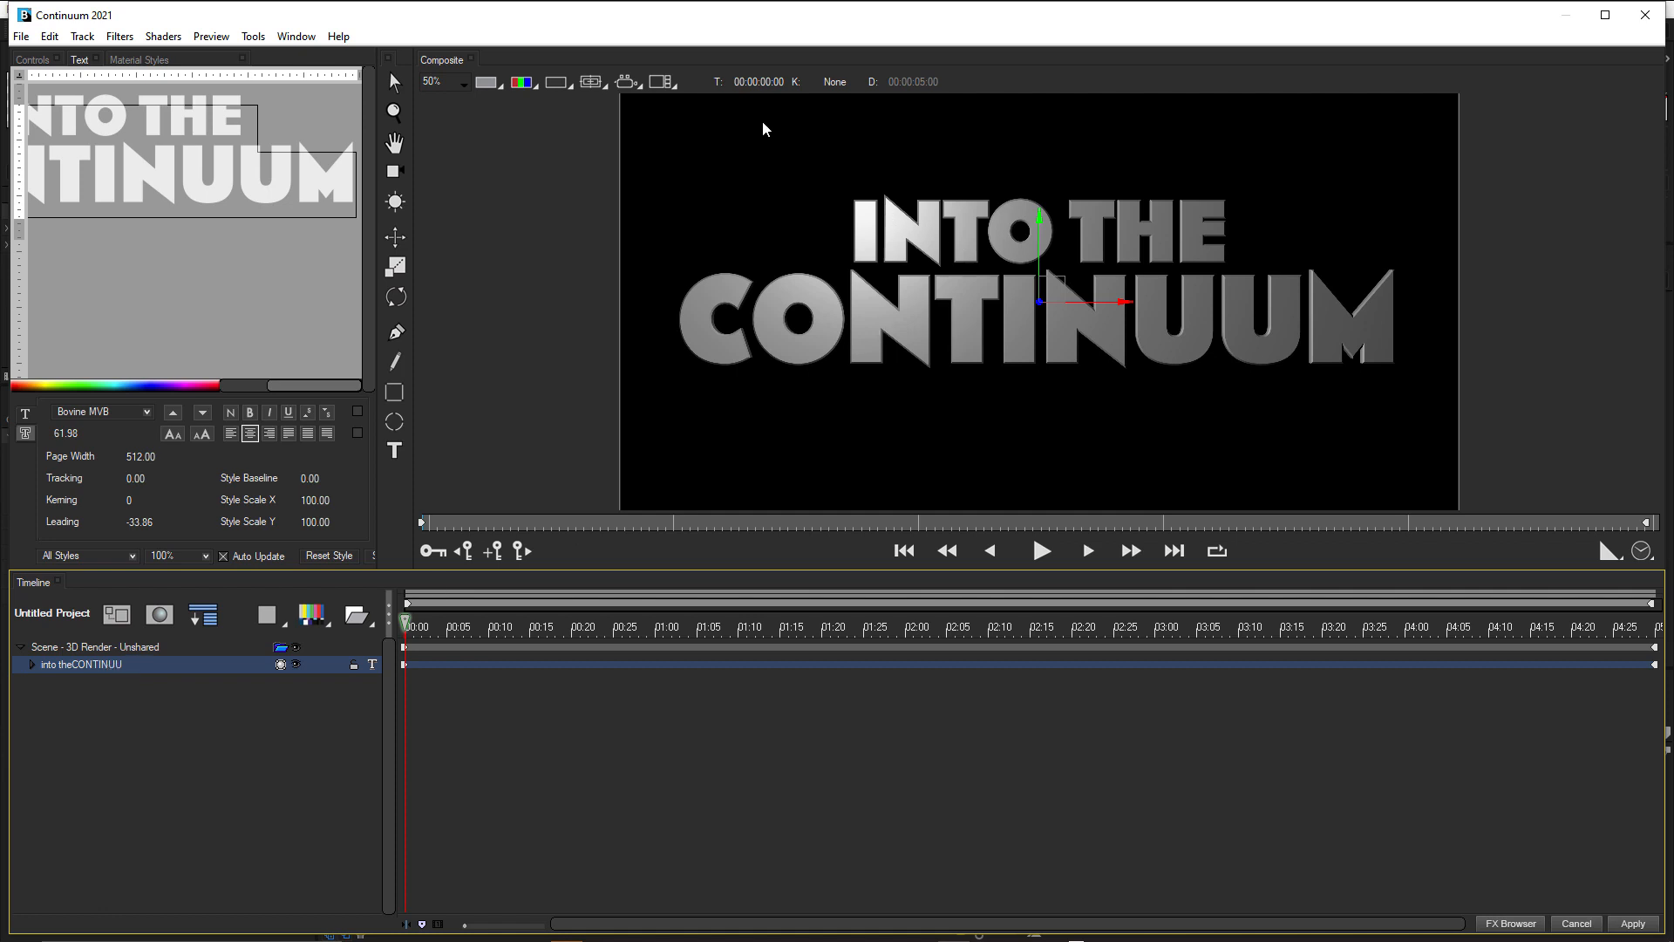
pyautogui.click(664, 83)
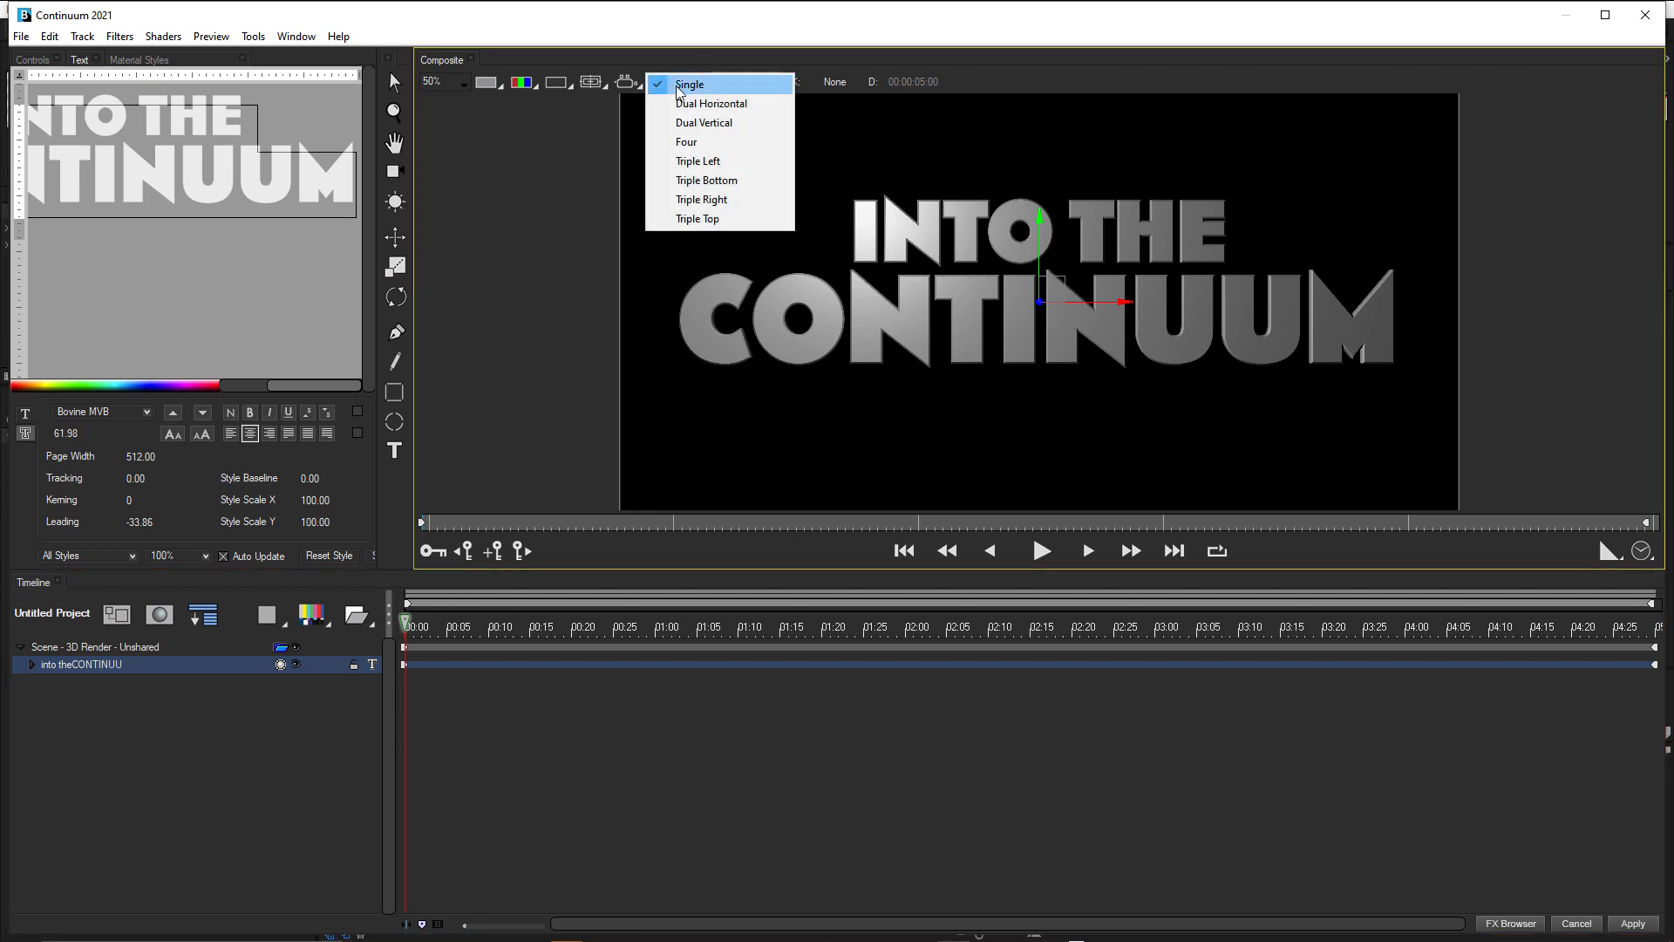
pyautogui.click(685, 105)
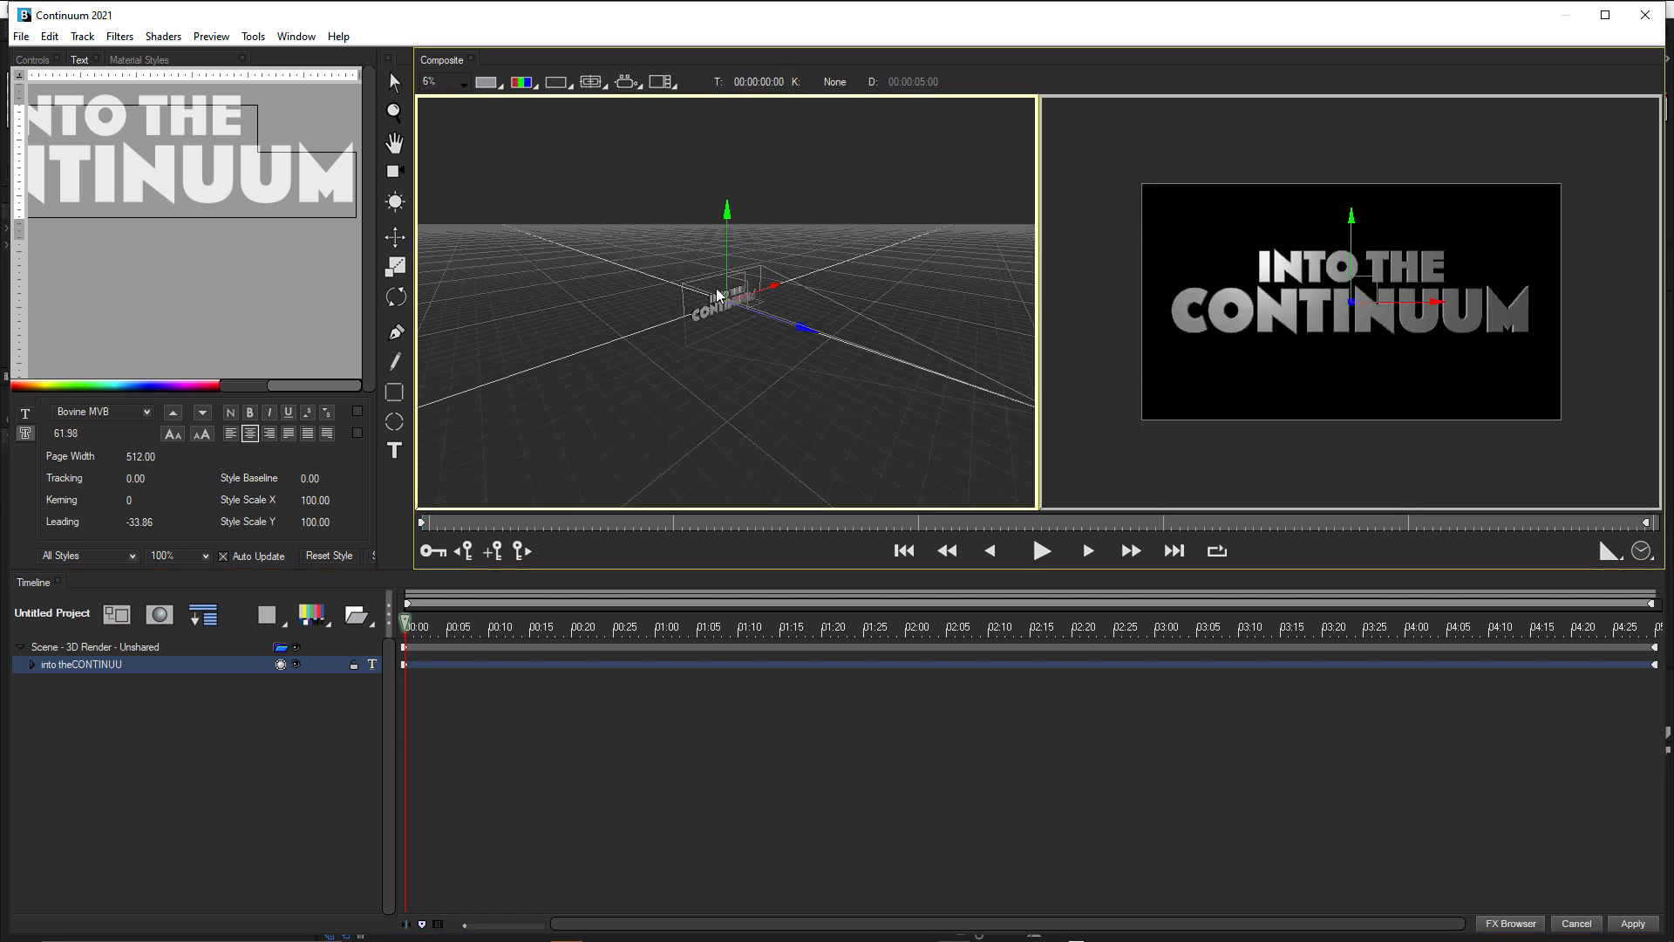
pyautogui.scroll(1, 715, 302)
pyautogui.scroll(3, 713, 303)
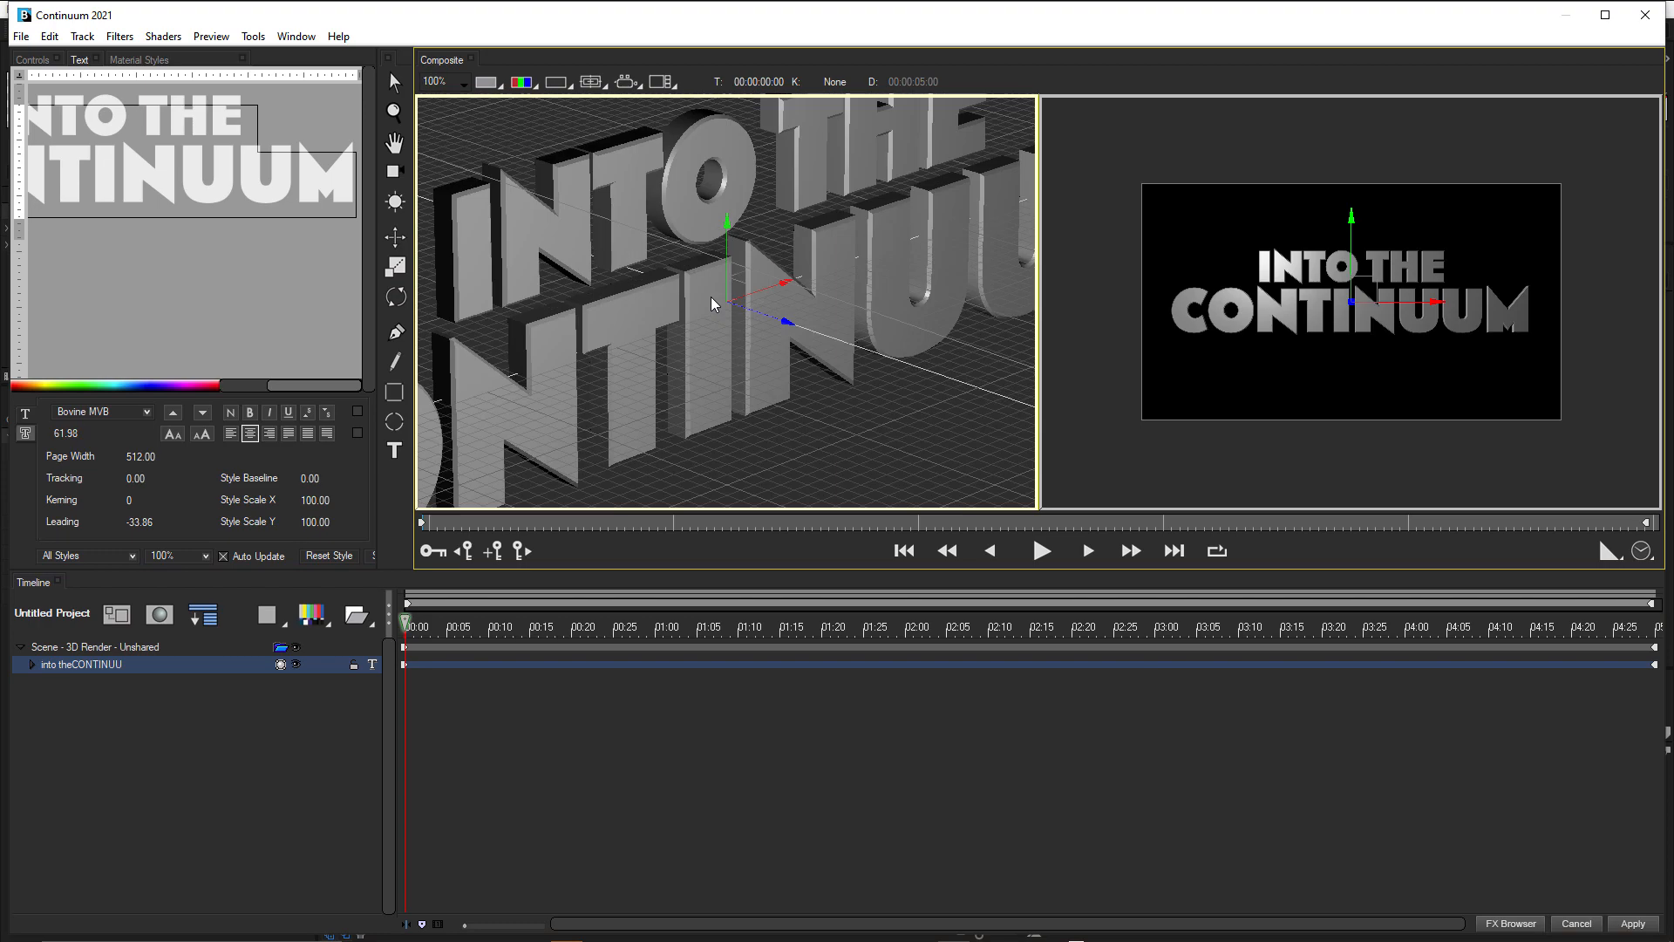
pyautogui.scroll(-1, 712, 302)
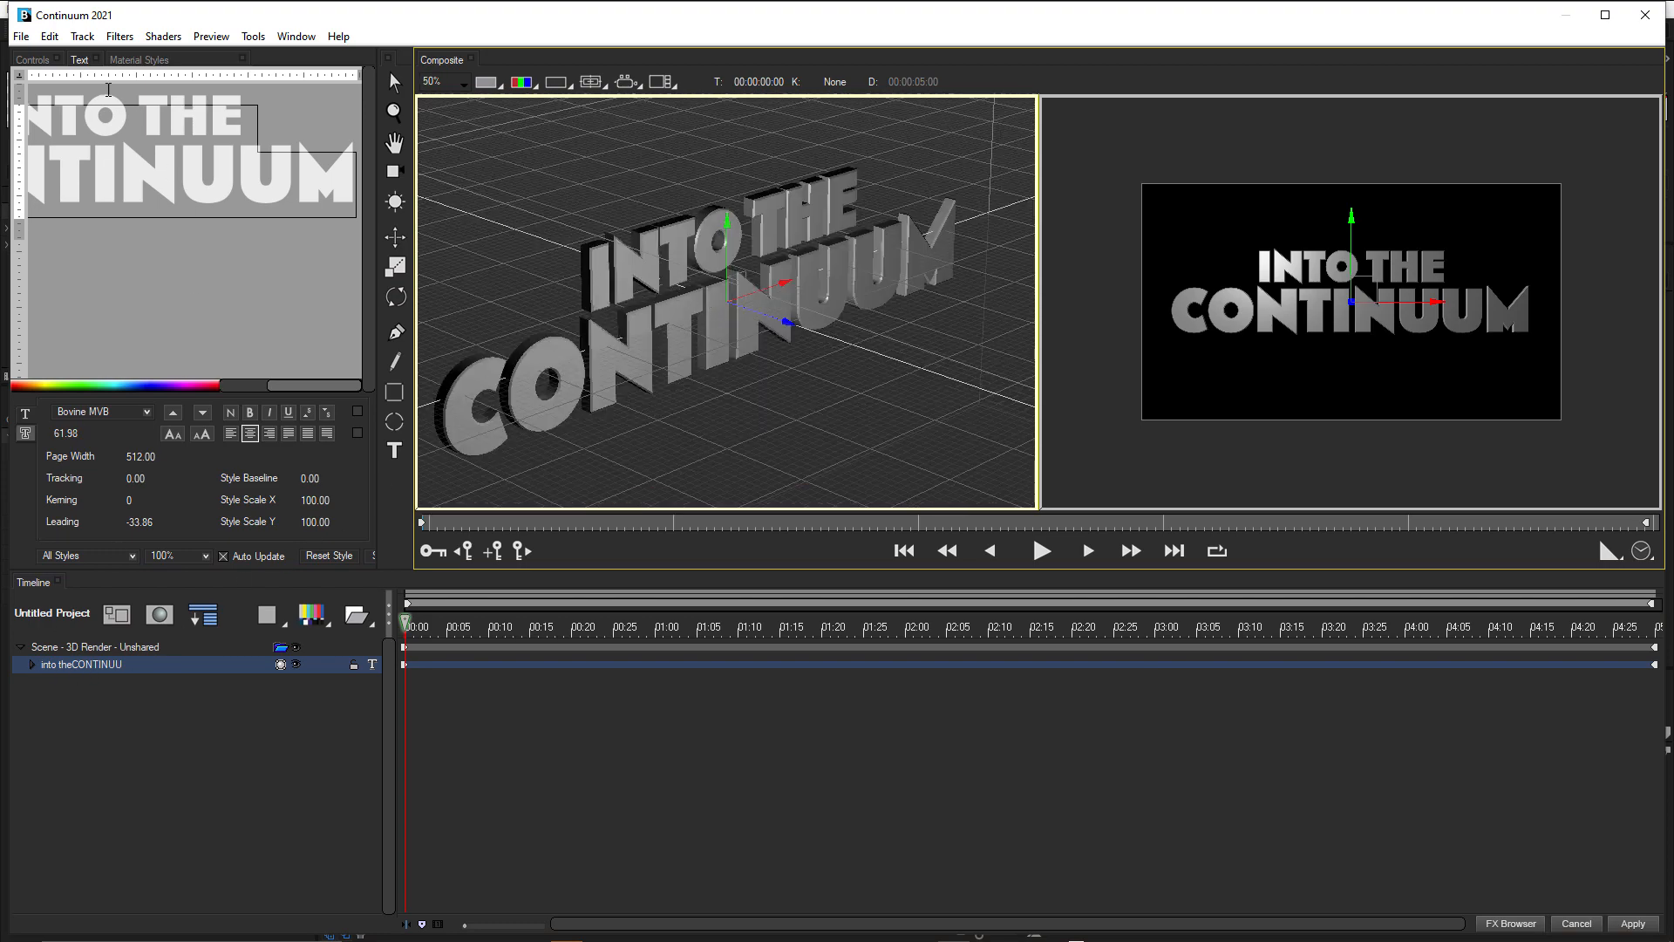
# Set the title text's Extrusion to 15.
pyautogui.click(33, 59)
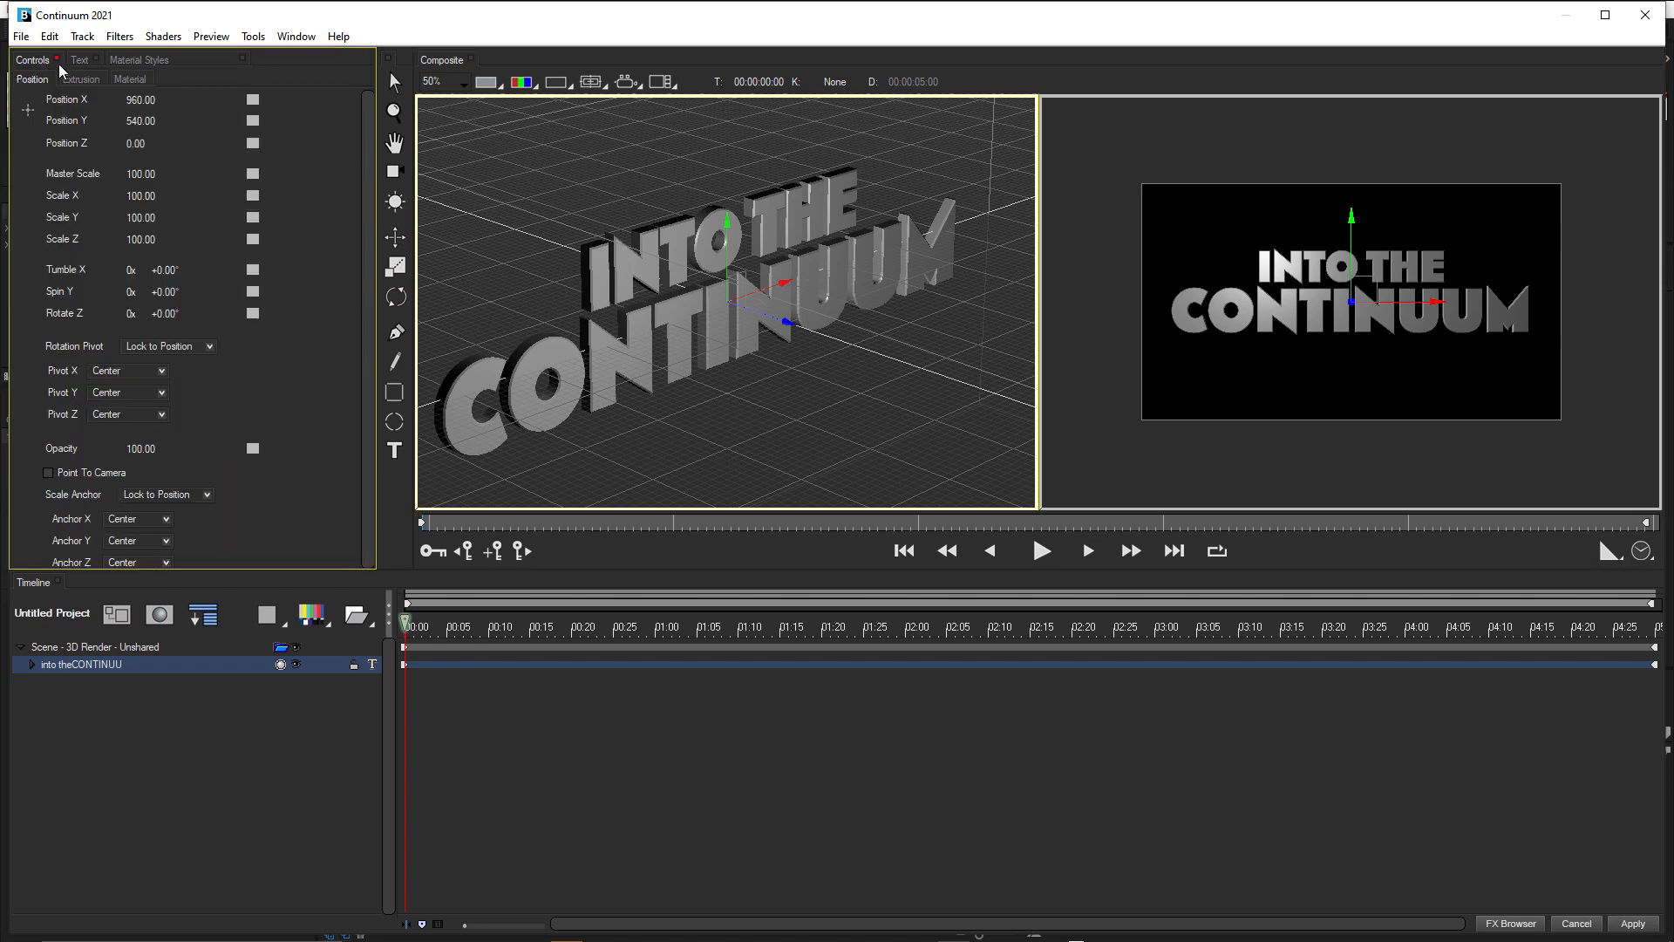
pyautogui.click(82, 80)
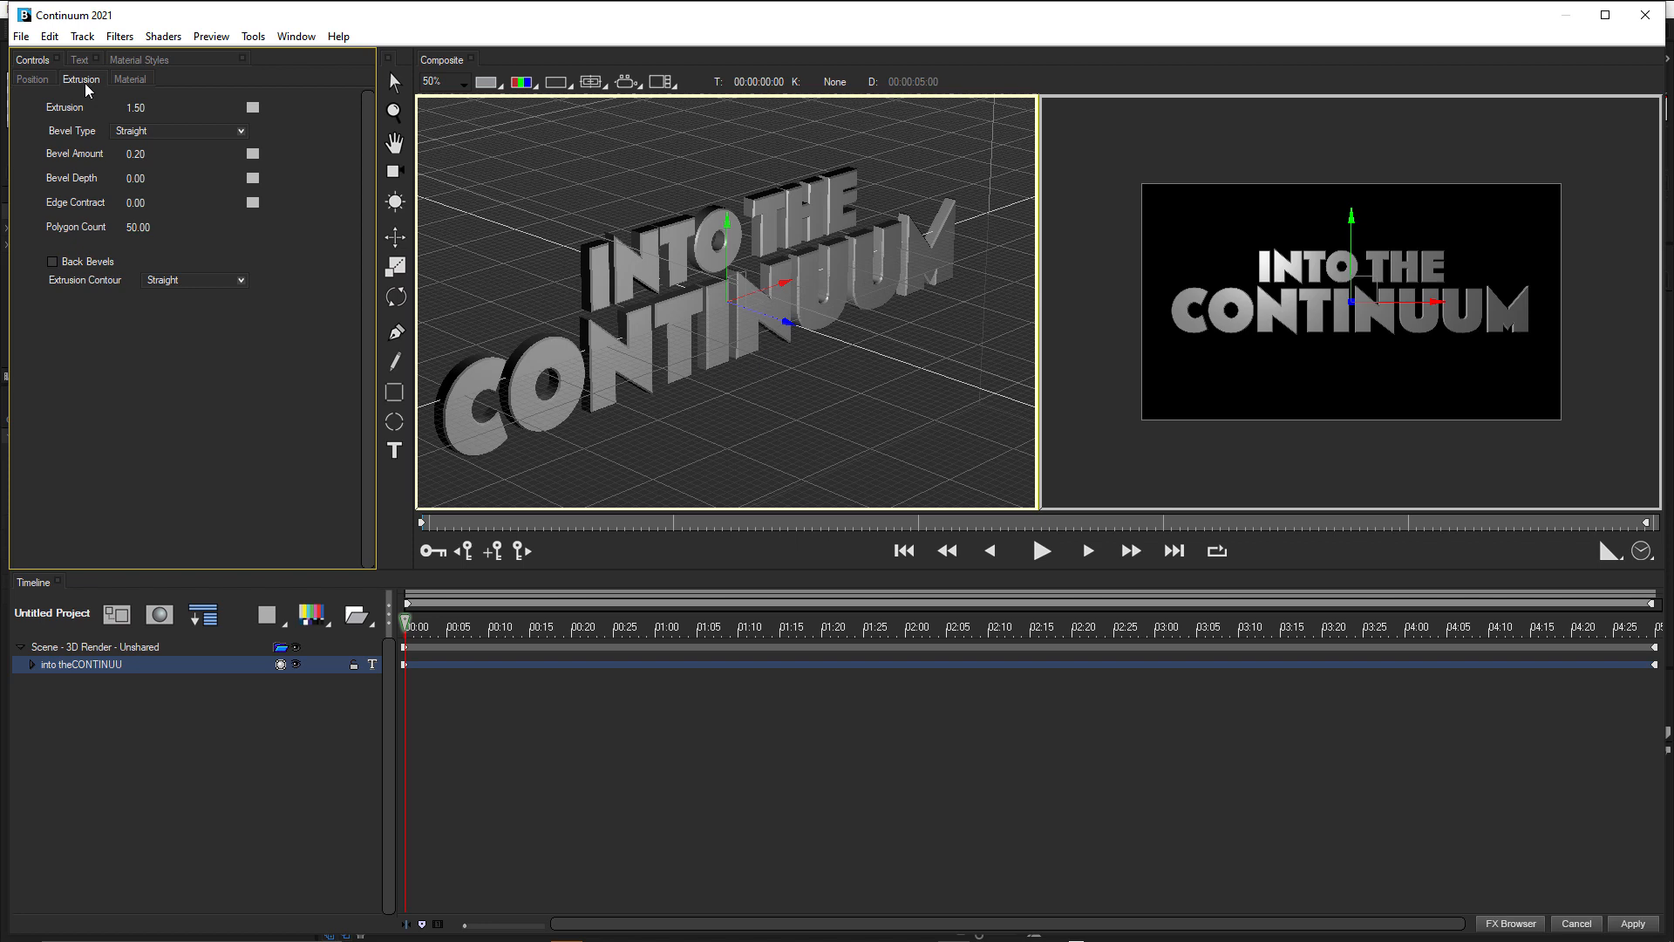
pyautogui.click(131, 106)
pyautogui.press('BackSpace')
pyautogui.write('5')
pyautogui.press('Return')
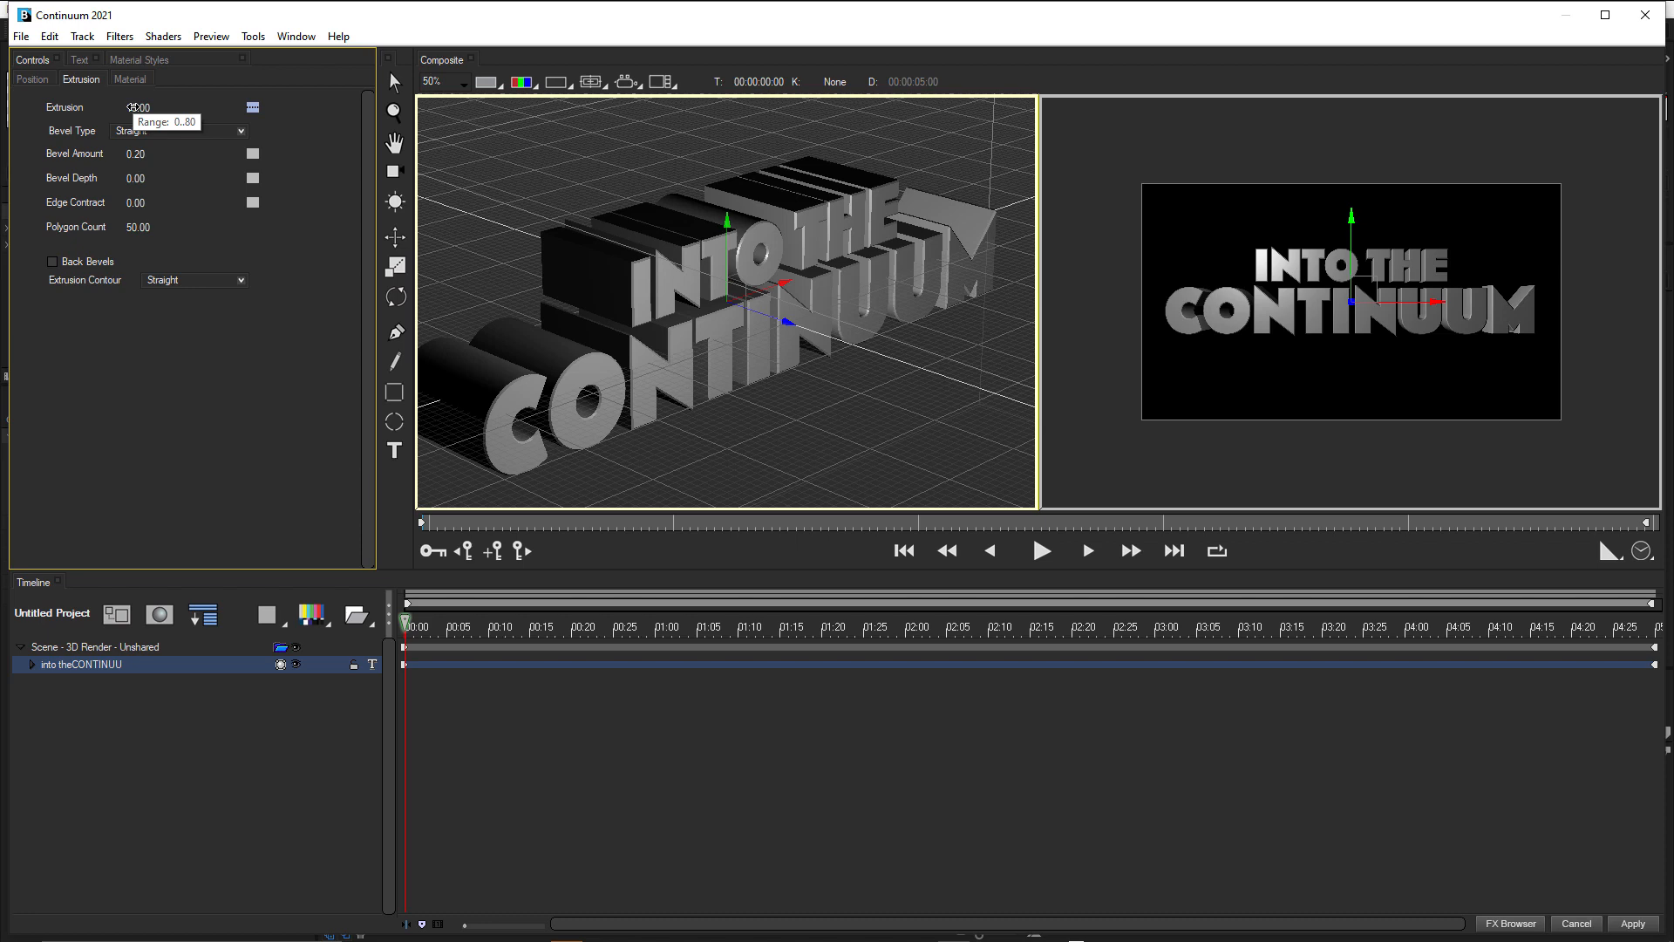
# Change the title text's Bevel Type to Convex and inspect the letter edges up close.
pyautogui.click(186, 131)
pyautogui.click(181, 155)
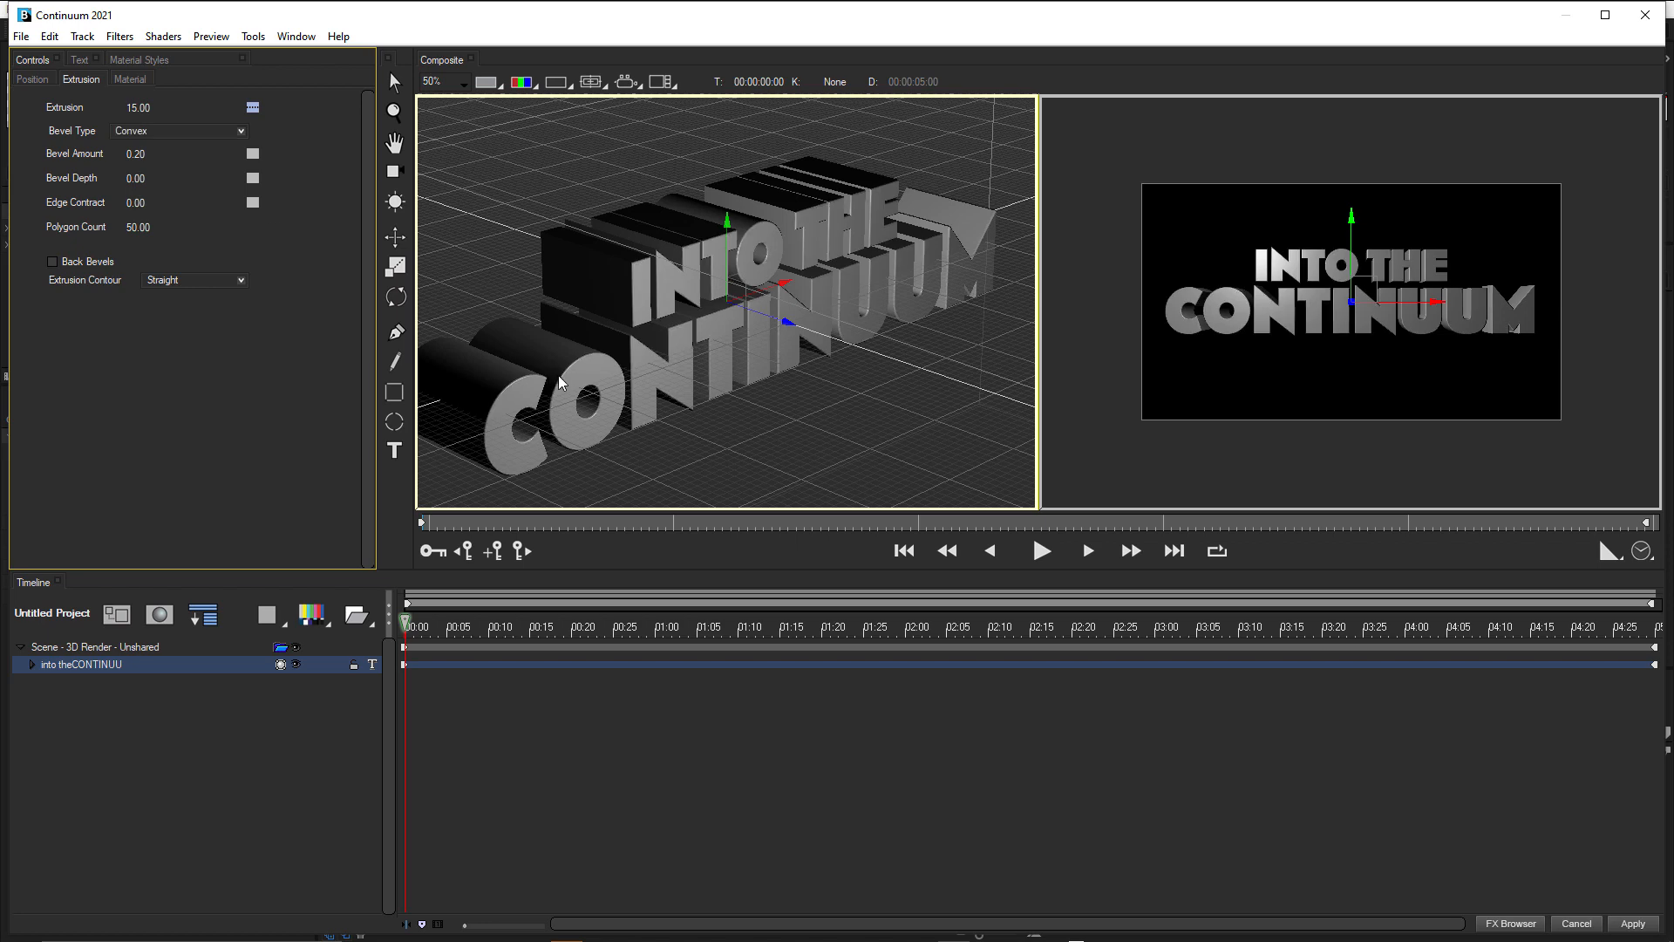
pyautogui.scroll(2, 558, 375)
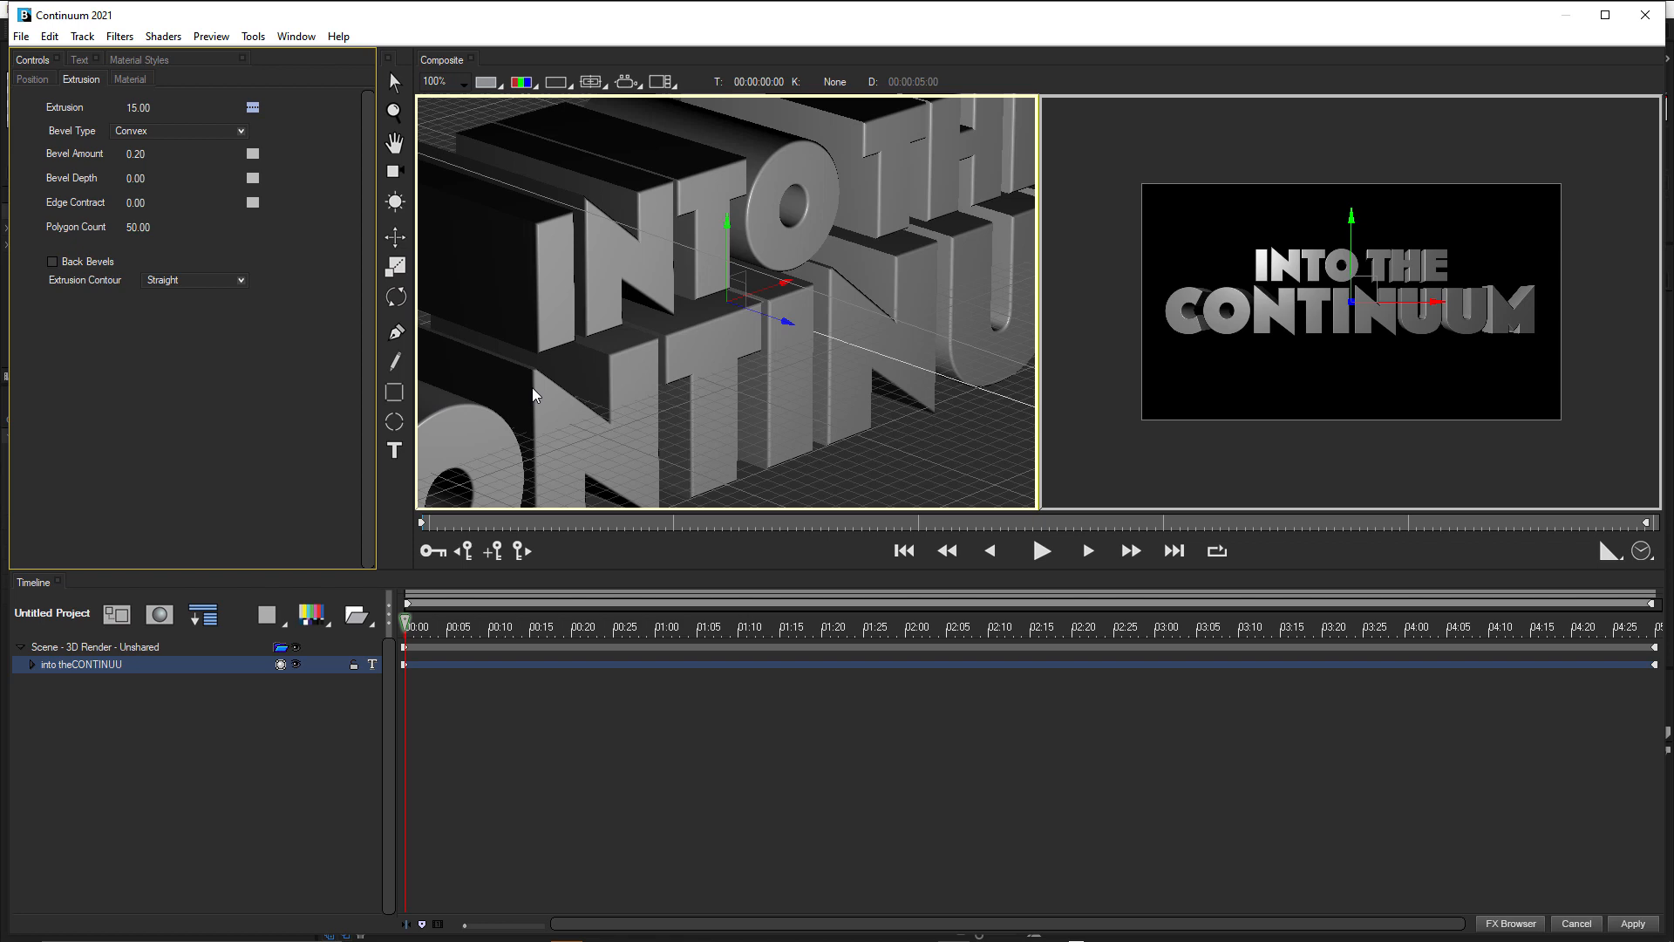
pyautogui.scroll(-2, 532, 388)
pyautogui.press('alt')
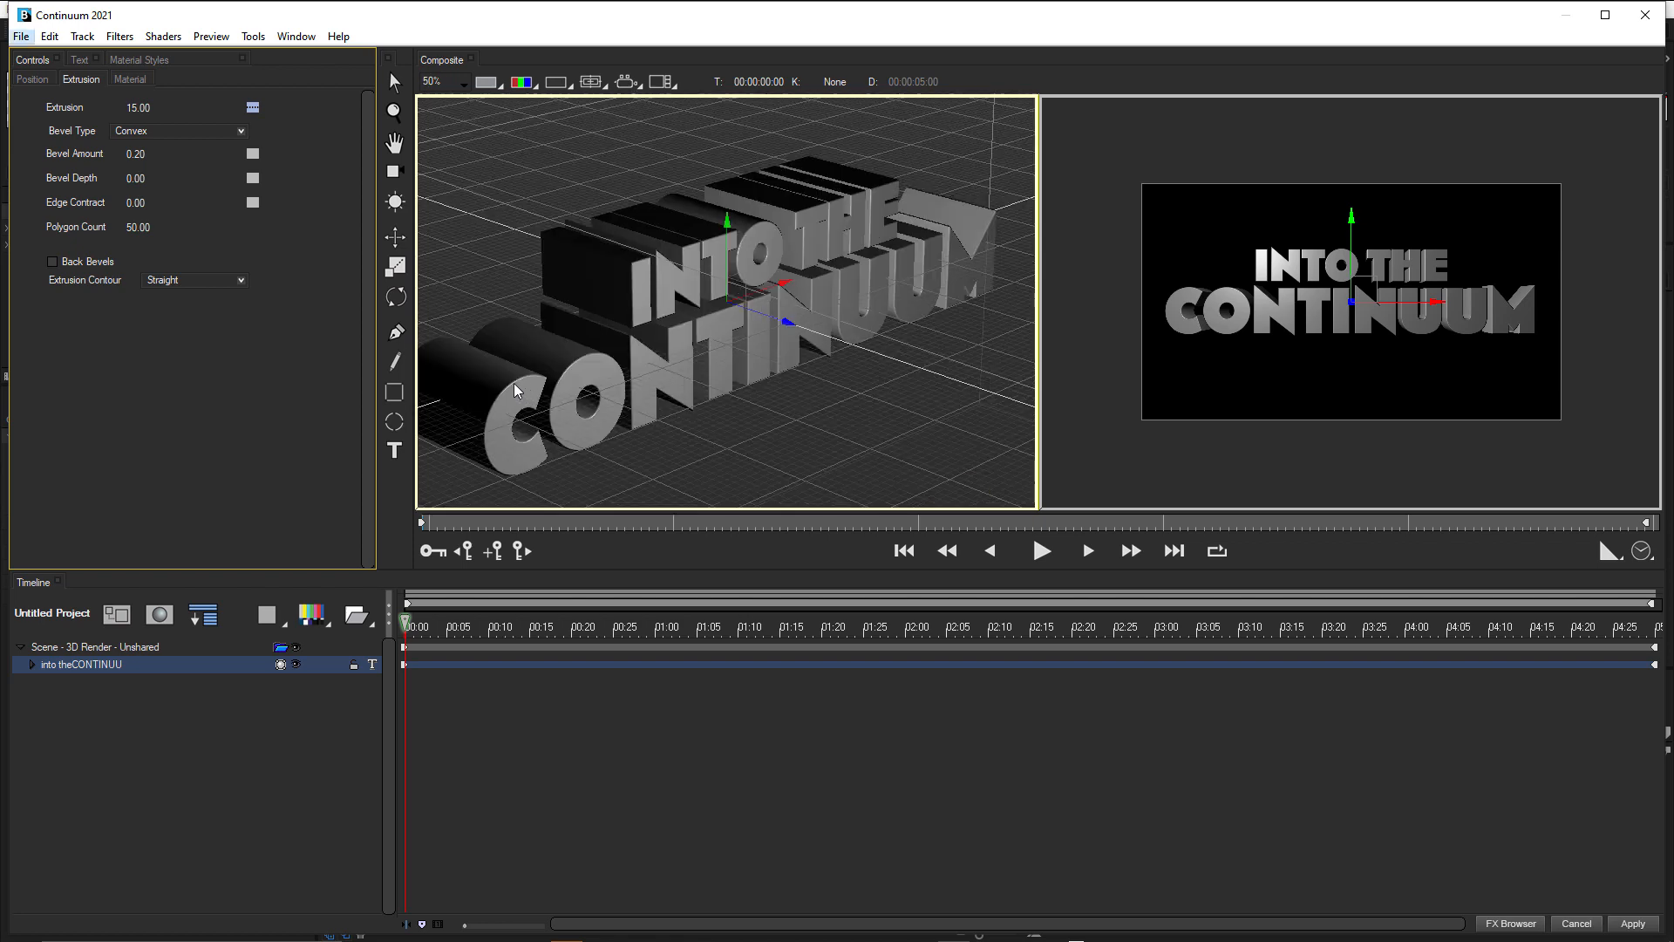
# Set the title text's Bevel Depth to 1 and Edge Contract to 2.
pyautogui.click(139, 182)
pyautogui.write('1')
pyautogui.press('Return')
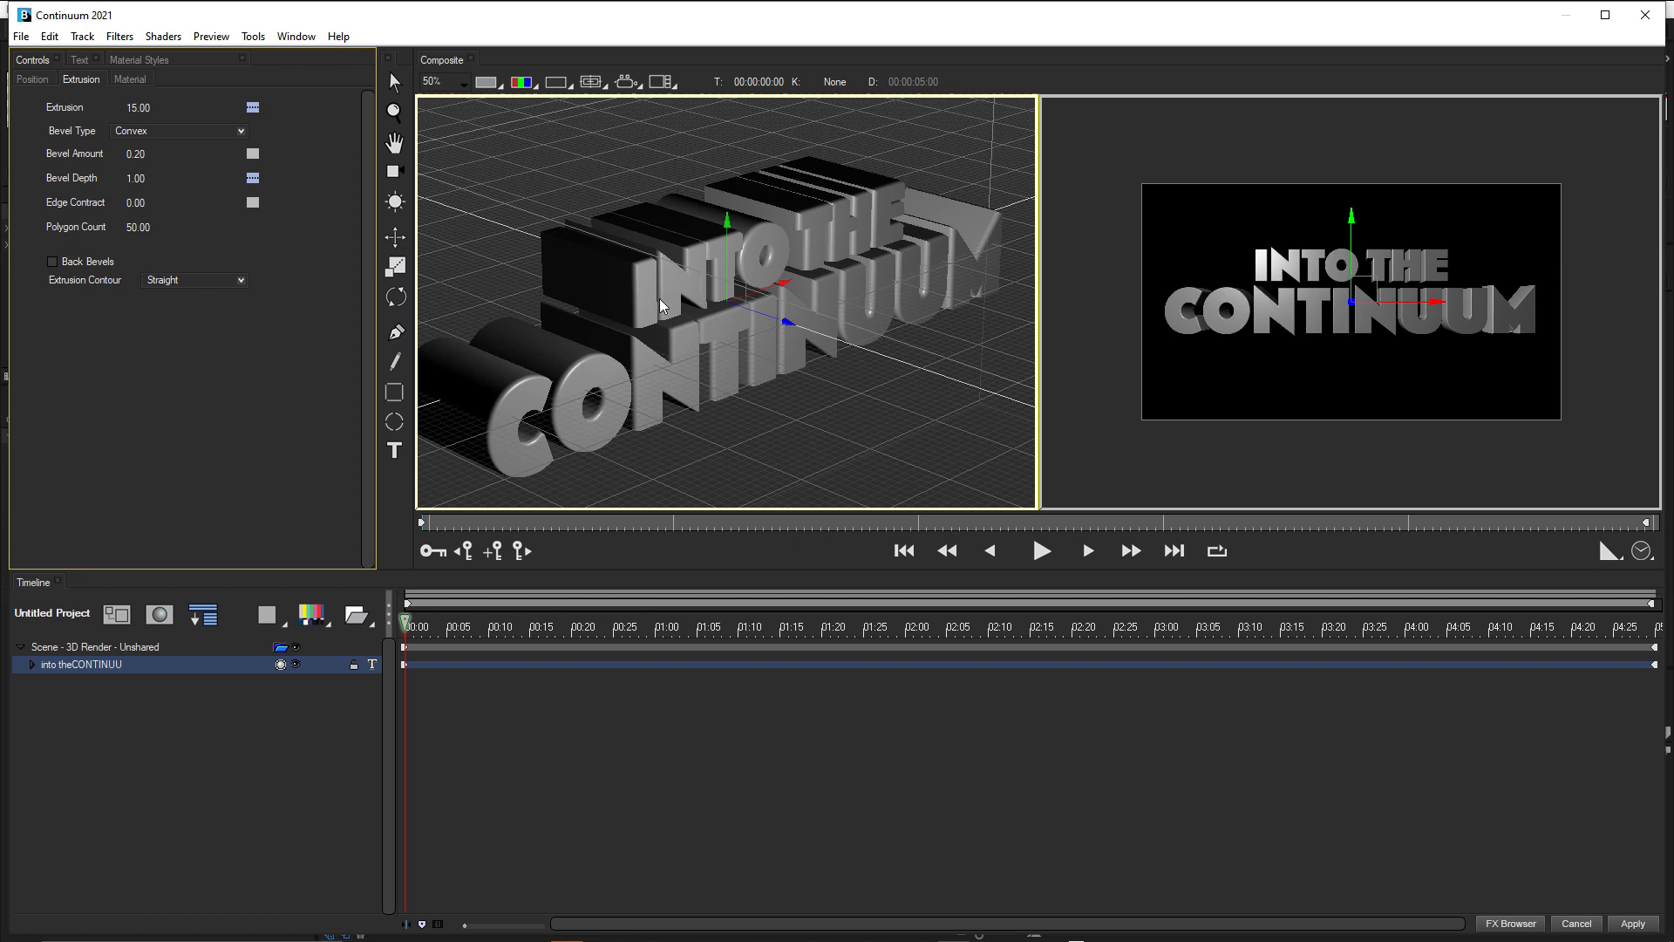
pyautogui.click(139, 203)
pyautogui.write('2')
pyautogui.press('Return')
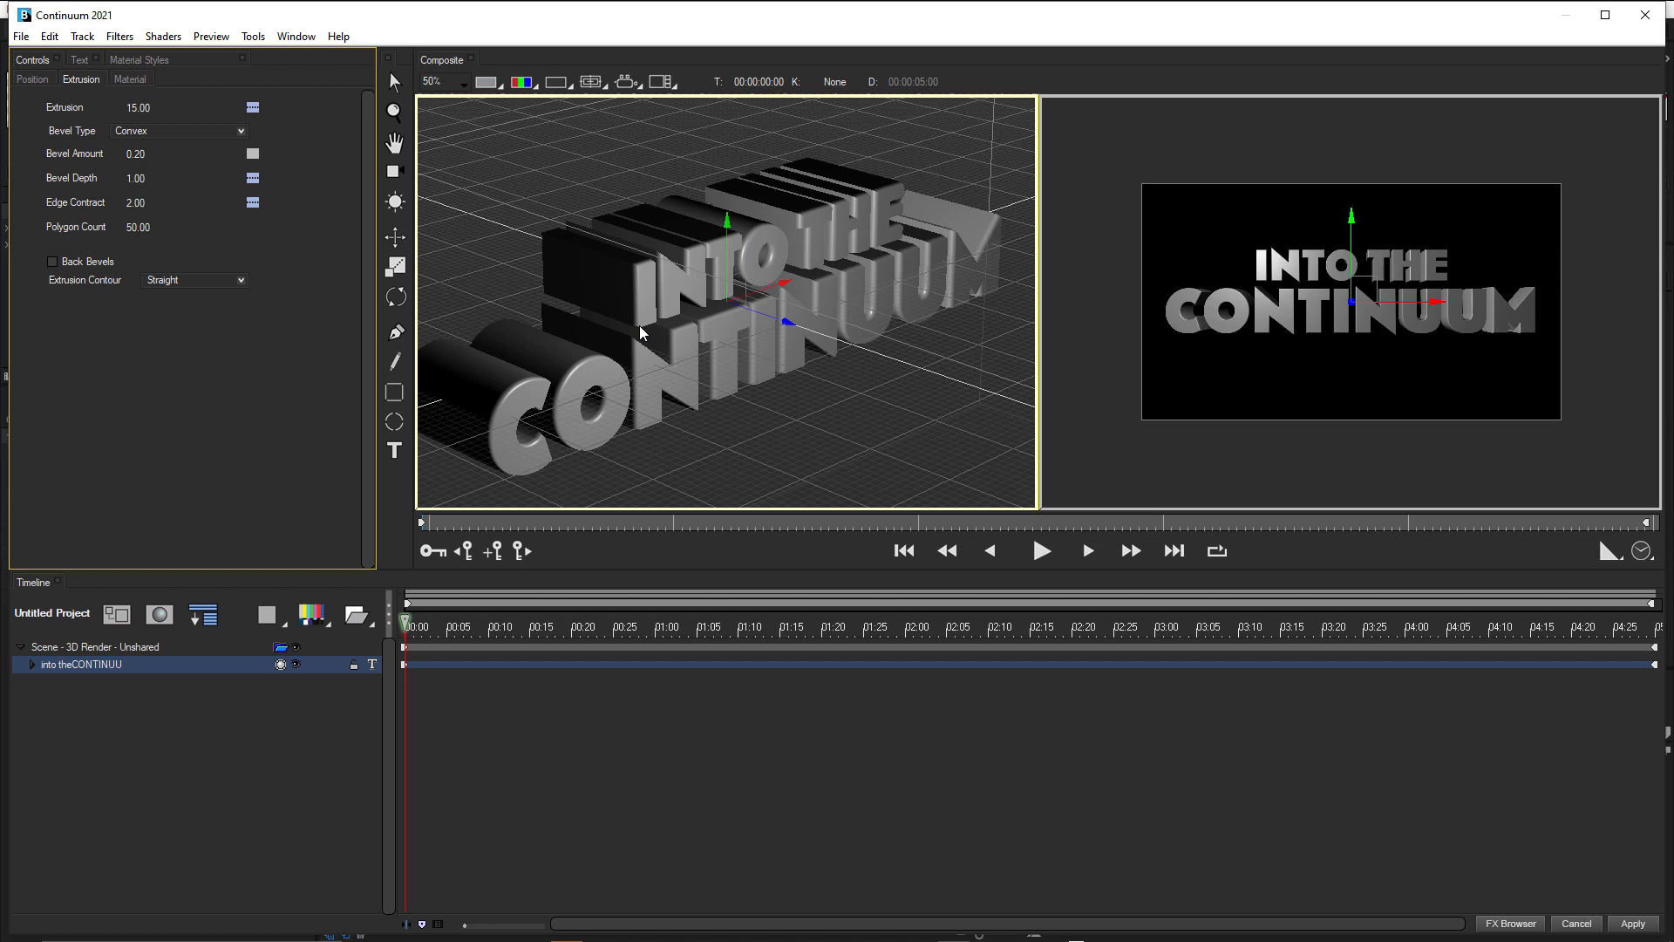
# Apply the "blue 17" material style from the Basic Color Variety set to the title text.
pyautogui.click(140, 61)
pyautogui.moveTo(373, 191); pyautogui.dragTo(371, 342)
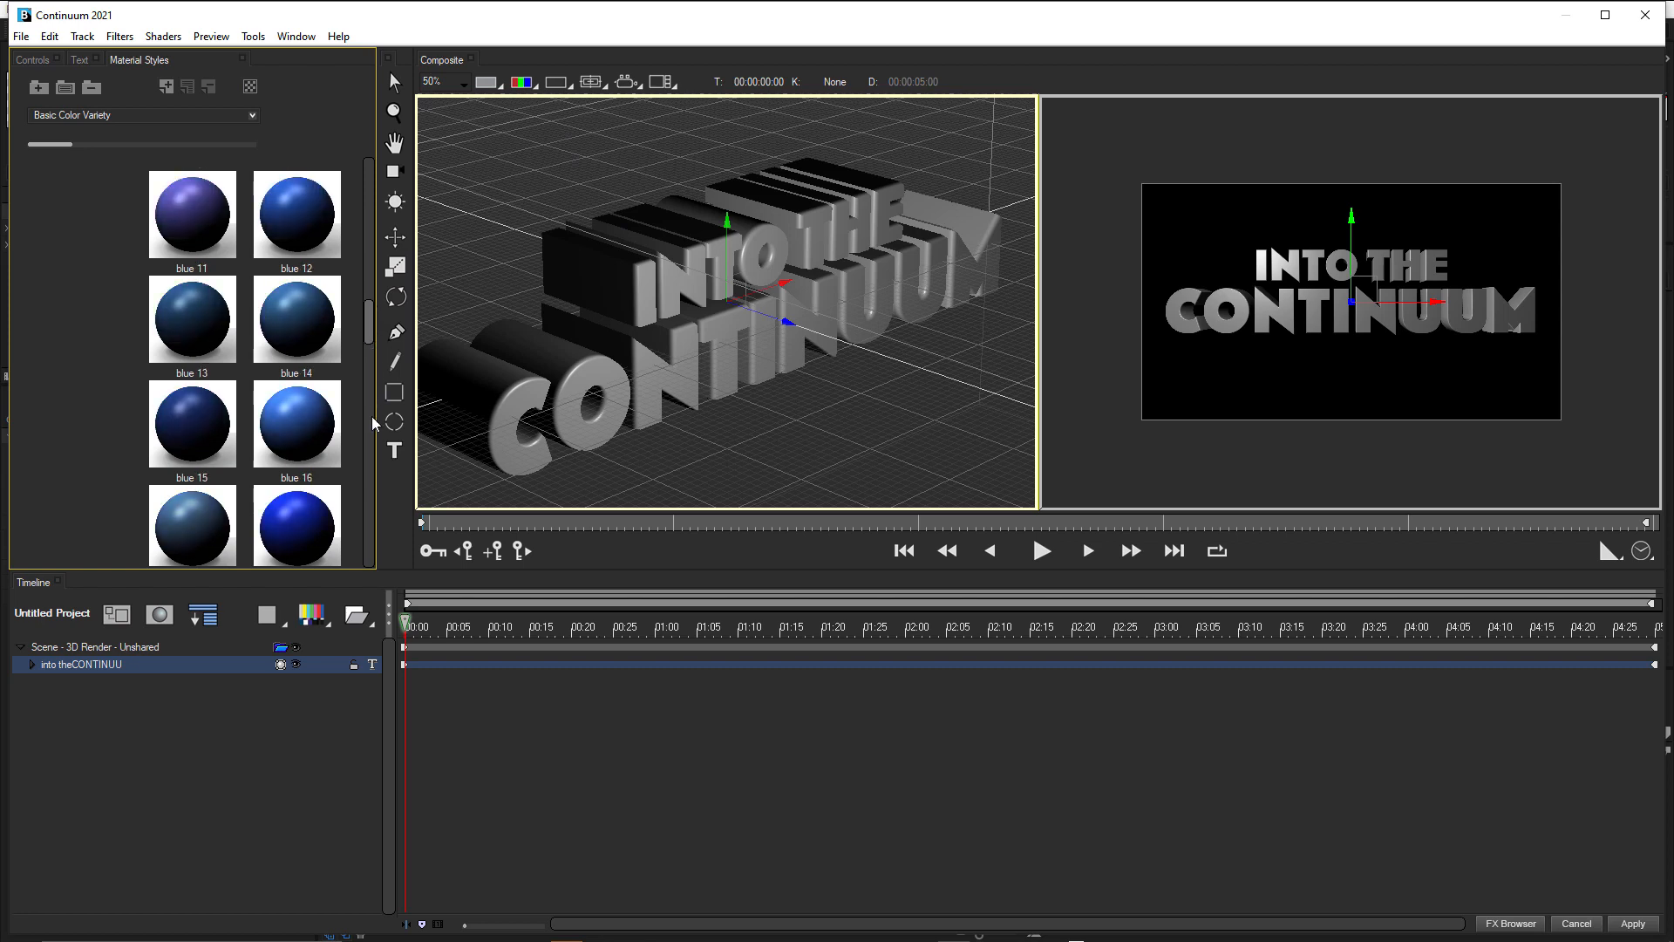
pyautogui.click(177, 525)
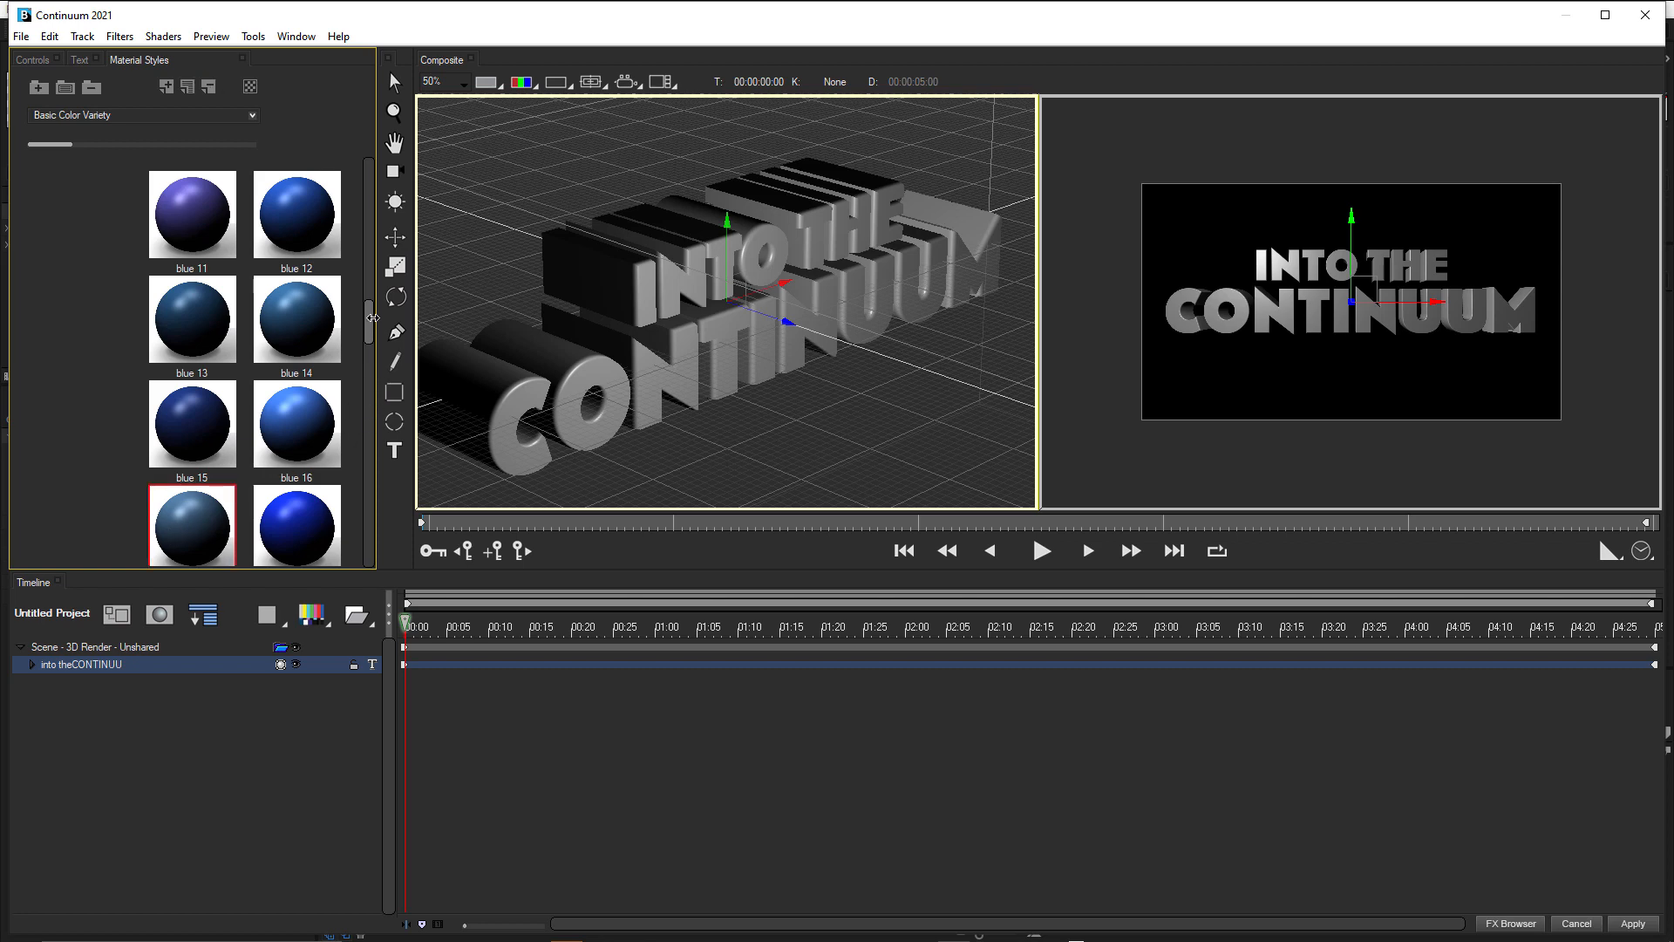
pyautogui.moveTo(367, 321); pyautogui.dragTo(367, 368)
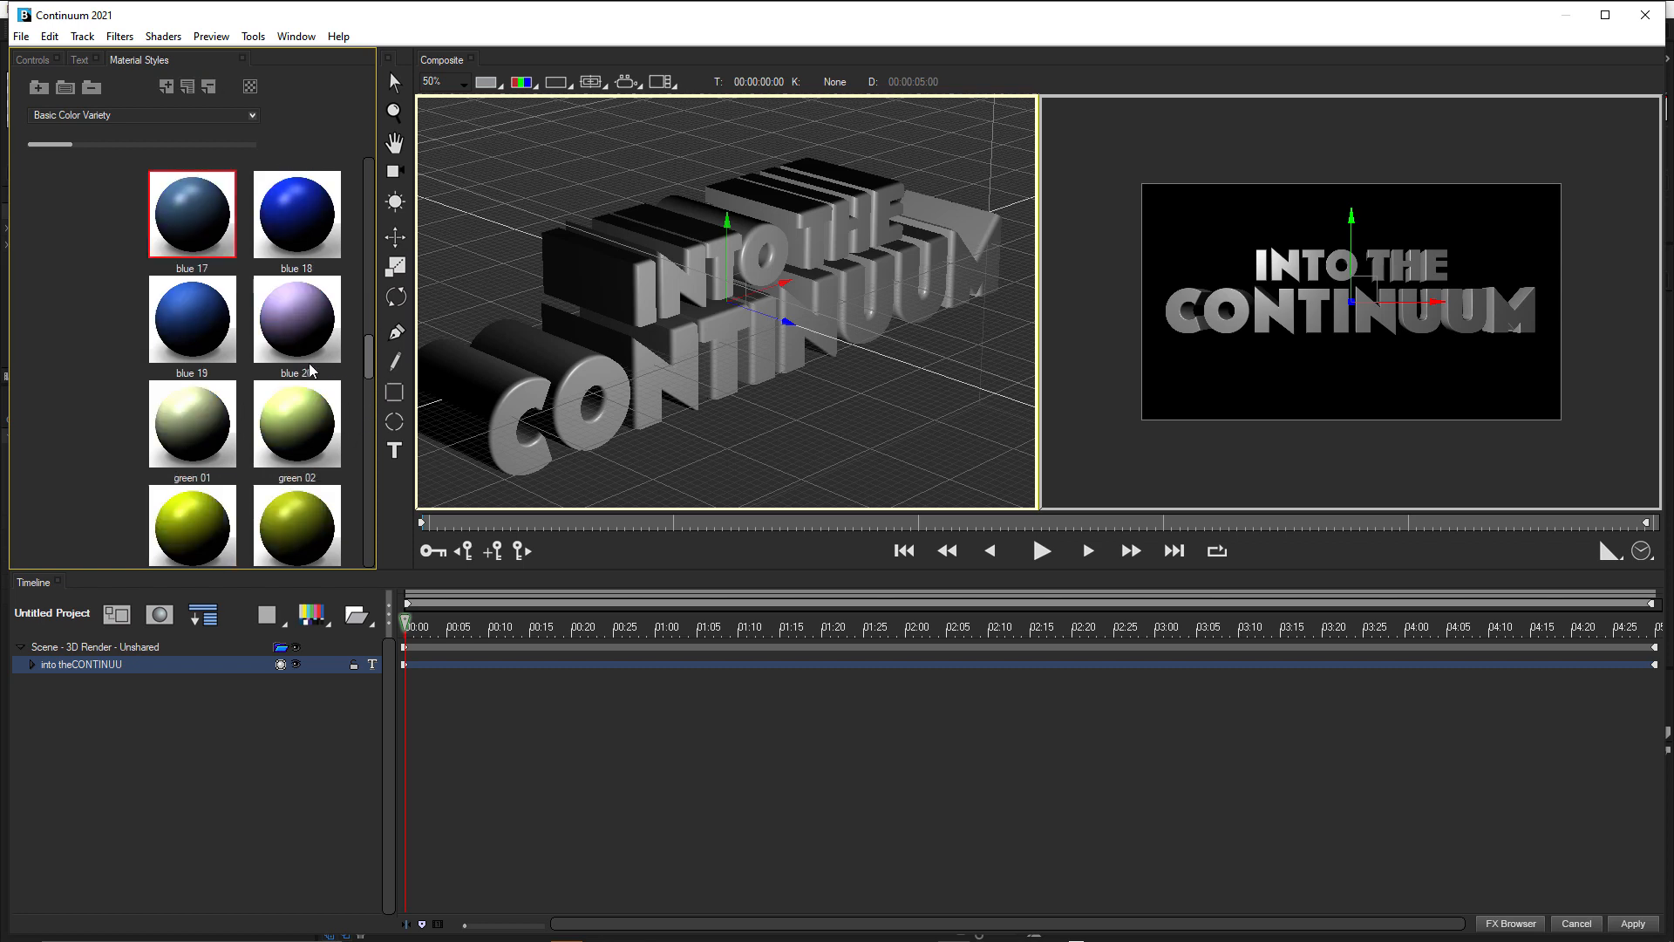
pyautogui.click(204, 212)
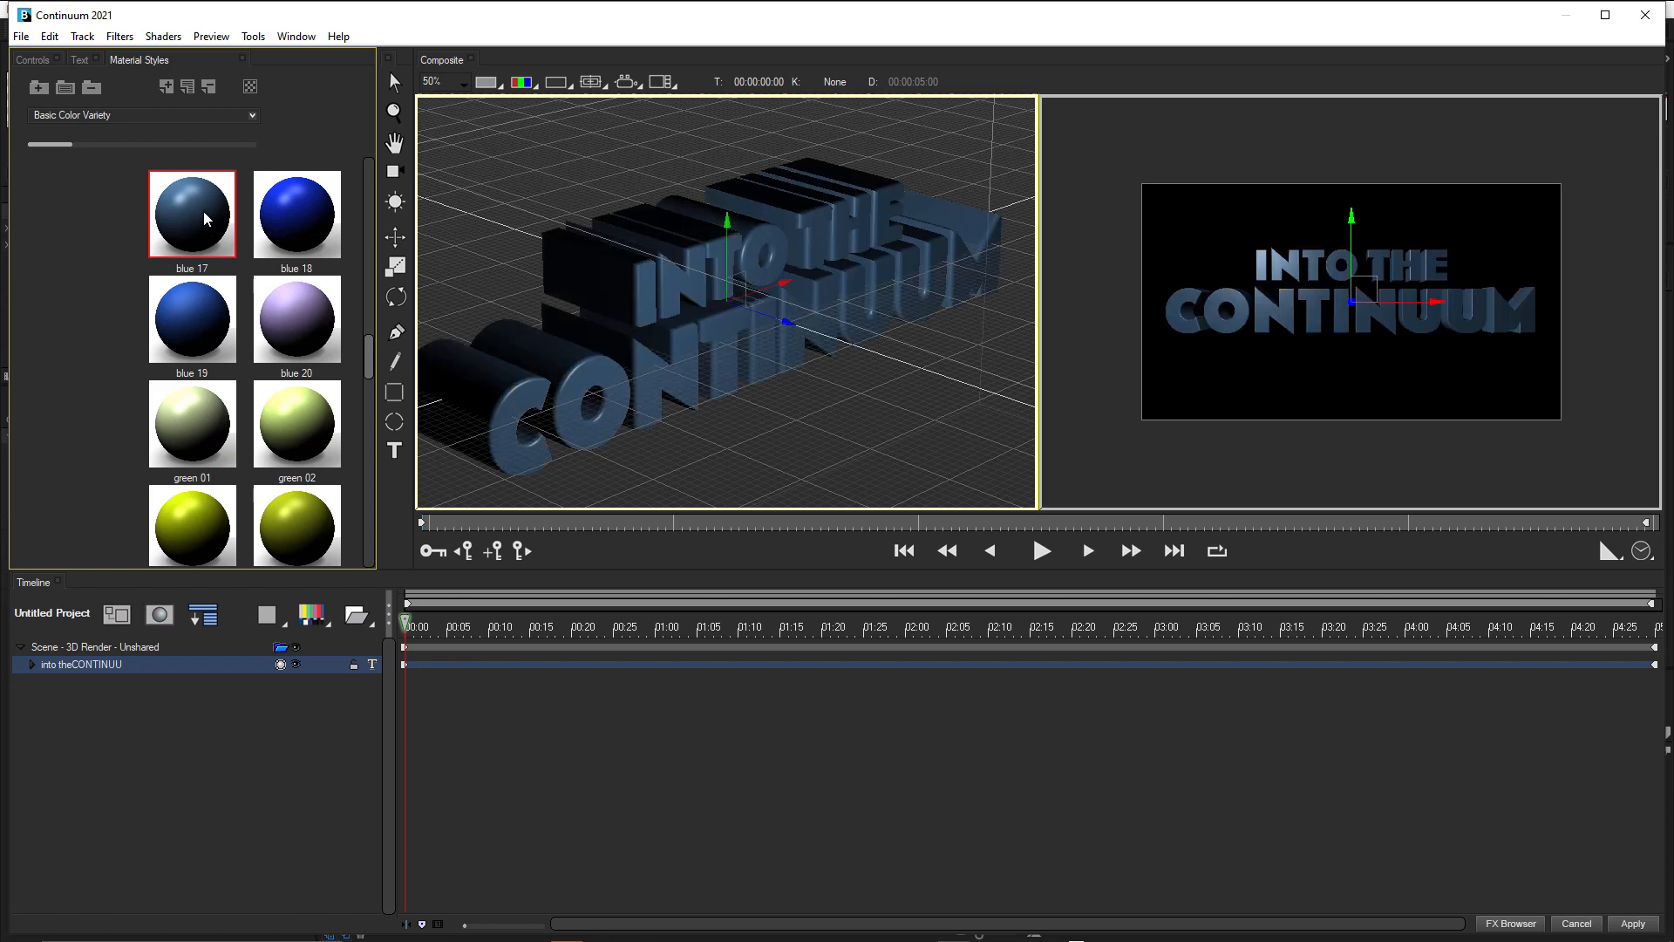
# Expand the title's Front Material and examine the attributes of its Color track.
pyautogui.click(31, 665)
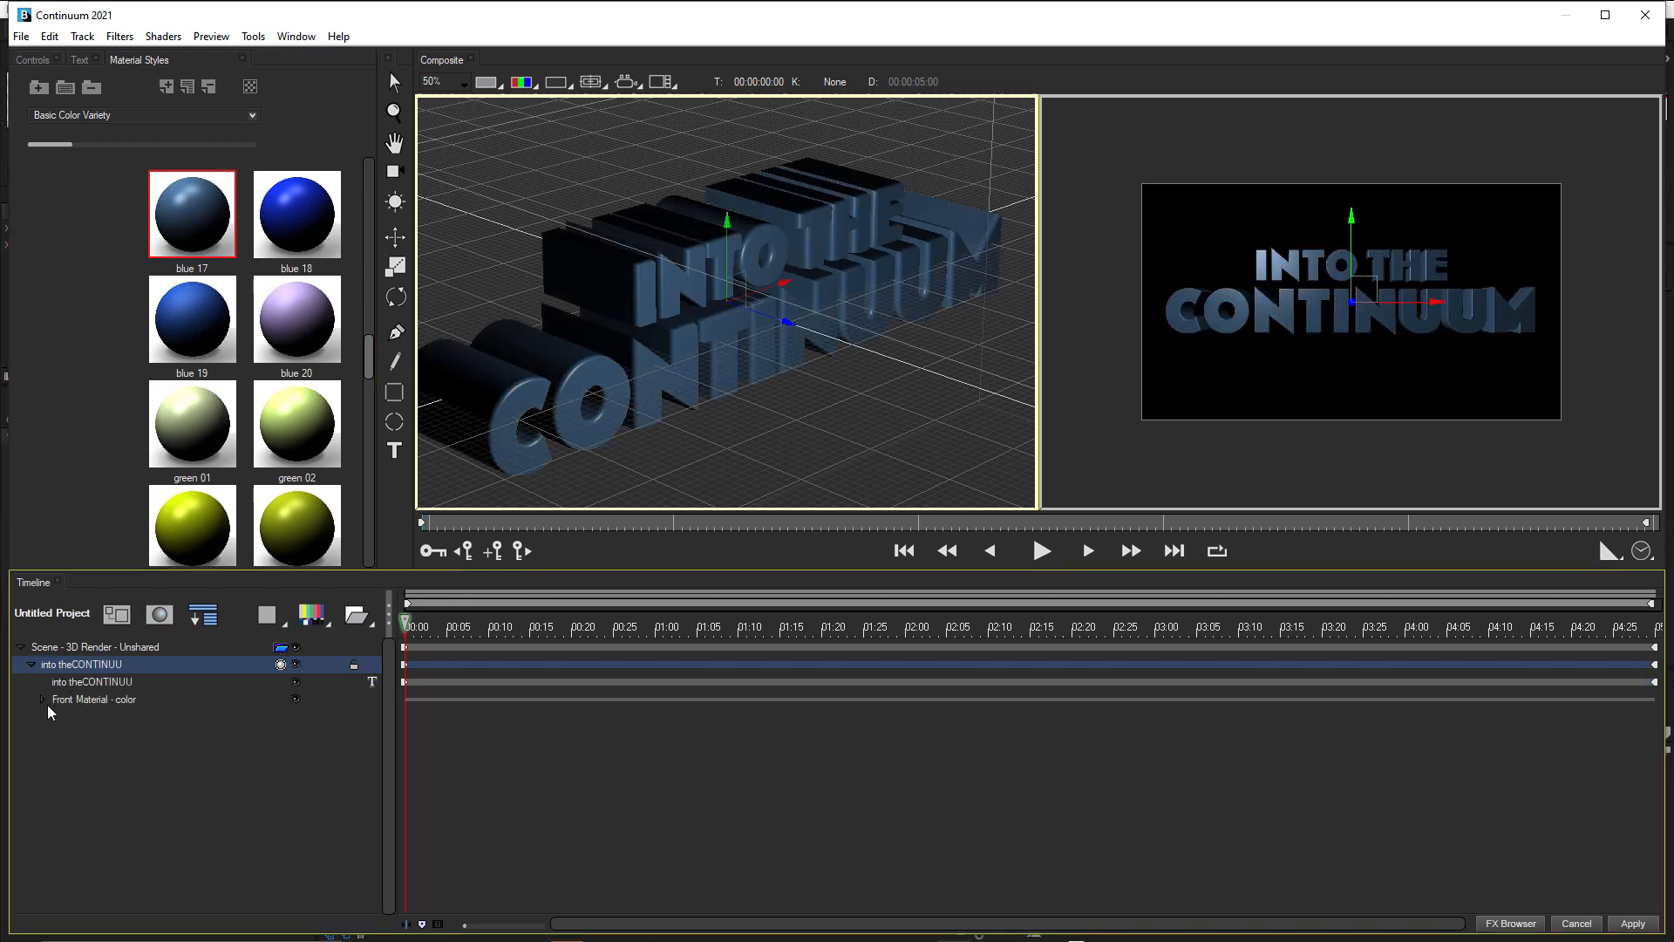
pyautogui.click(42, 700)
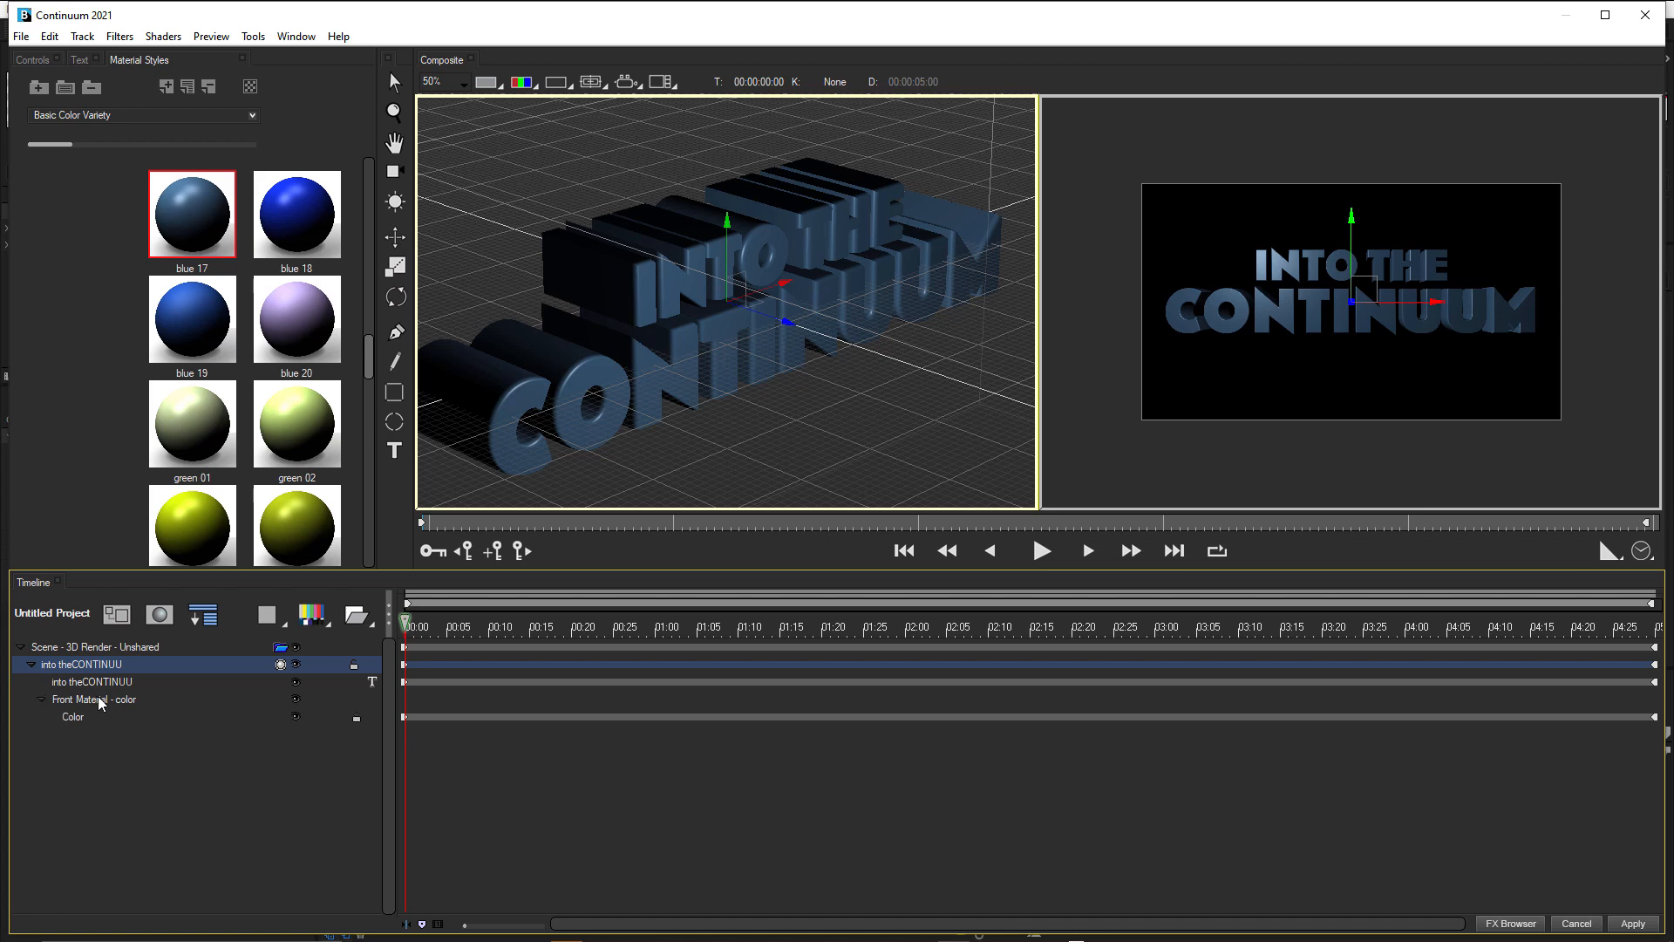
pyautogui.click(97, 699)
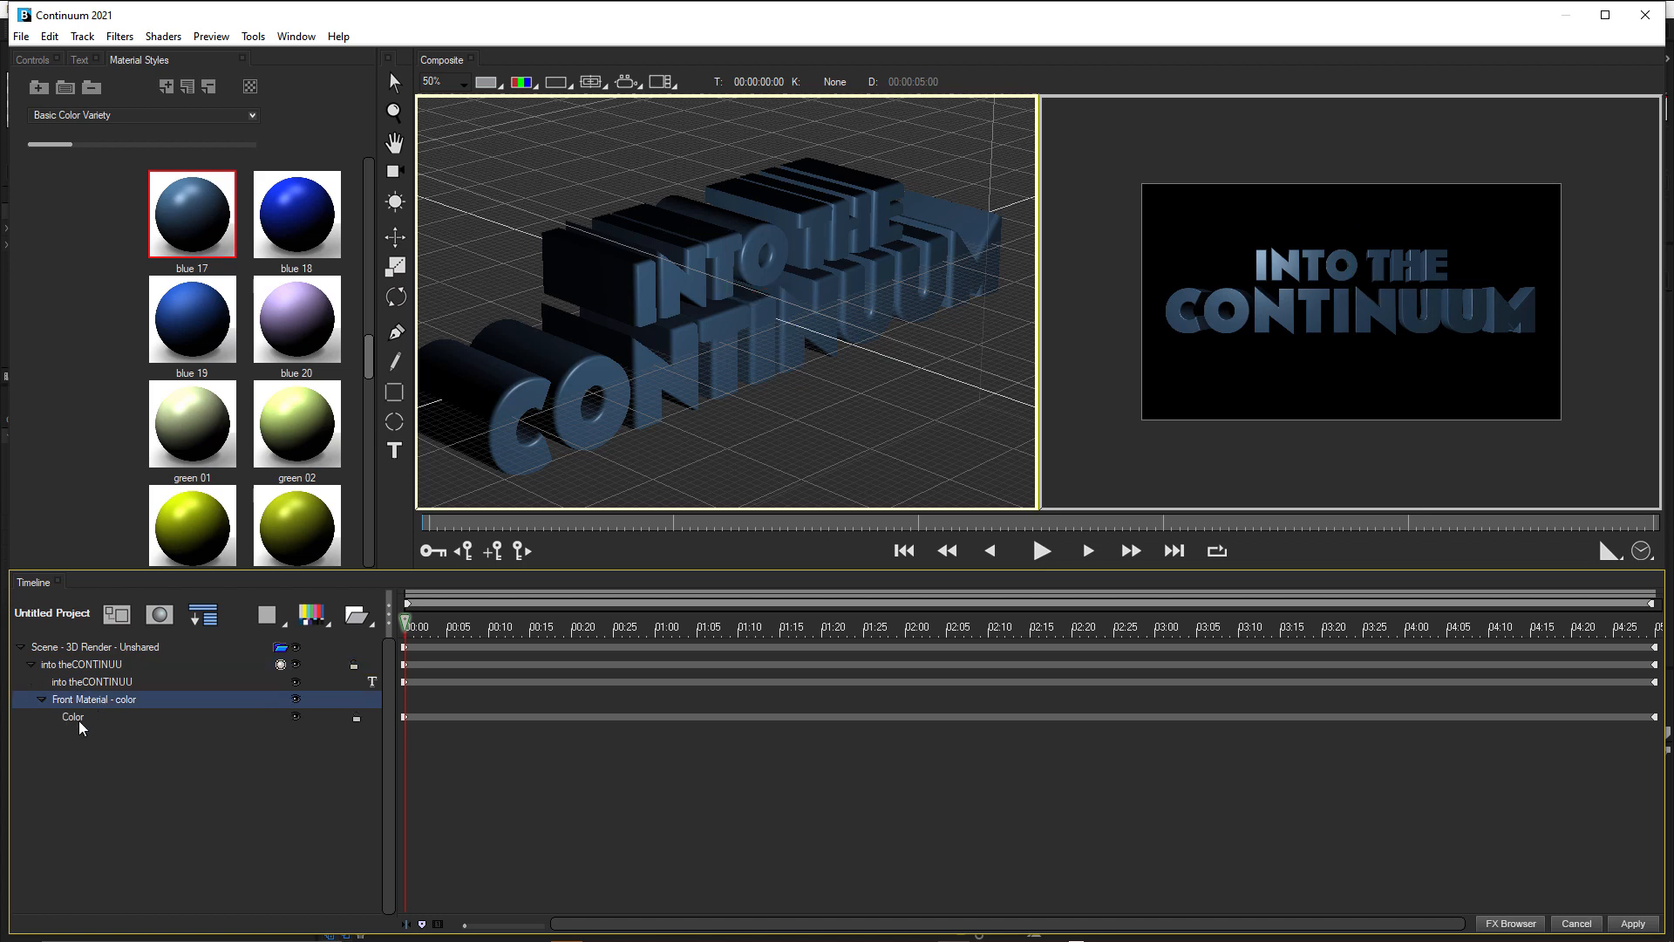
pyautogui.click(78, 720)
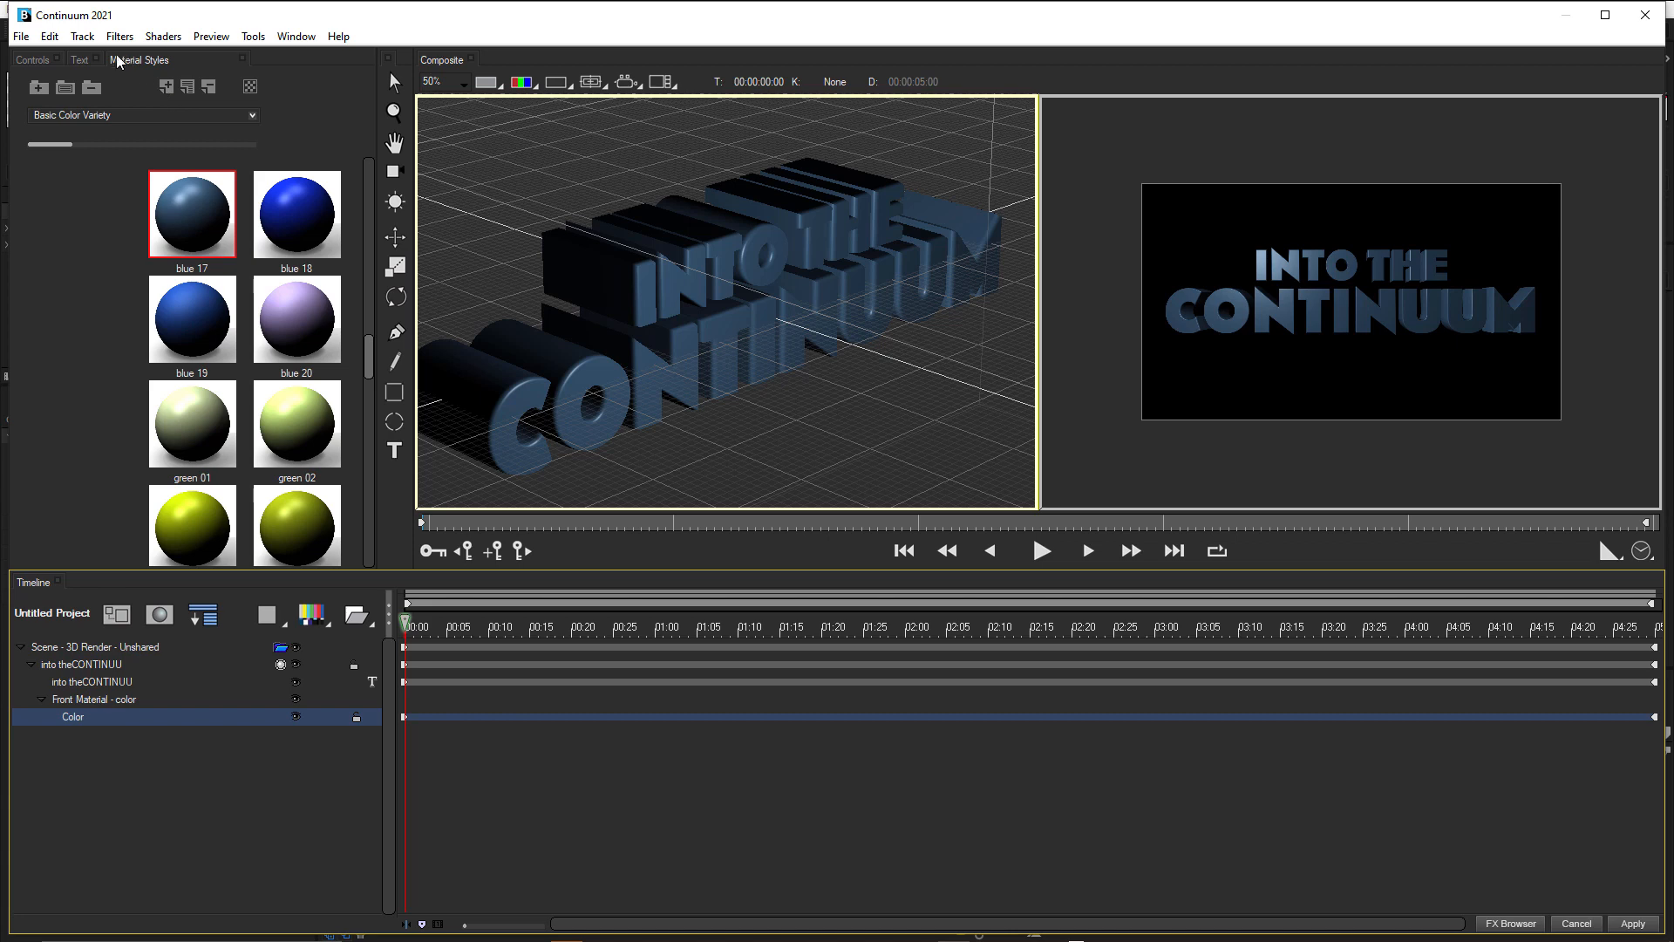
pyautogui.click(32, 61)
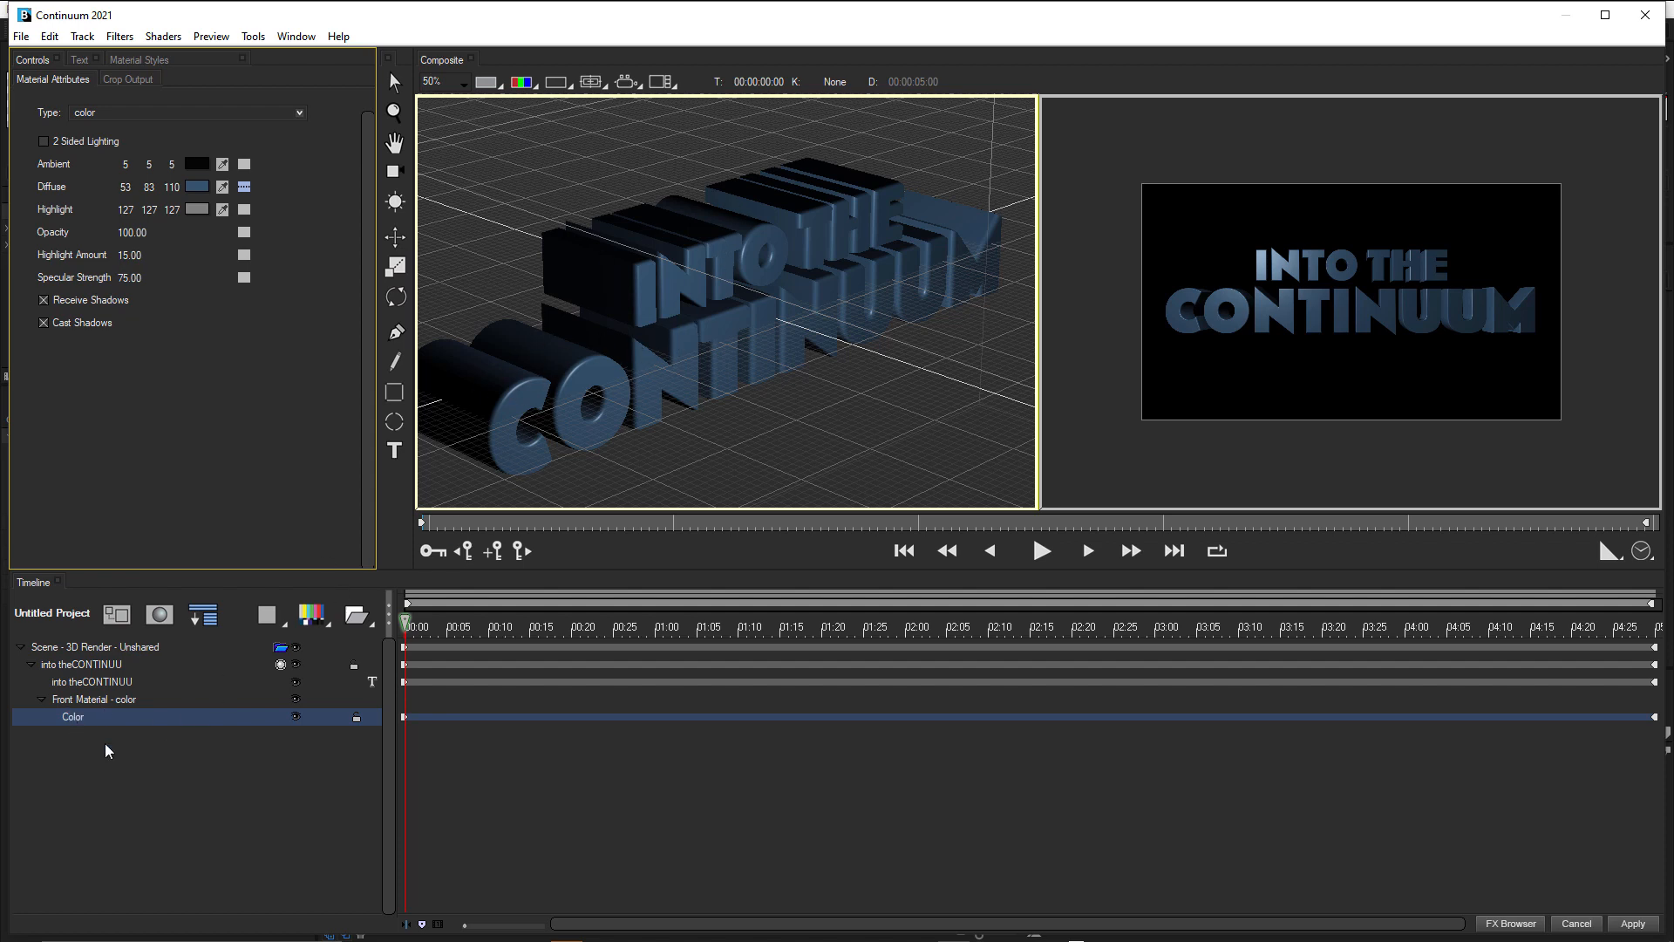
# Set the title text's Apply Material to 3 to give front, extrusion and bevel separate materials.
pyautogui.click(94, 667)
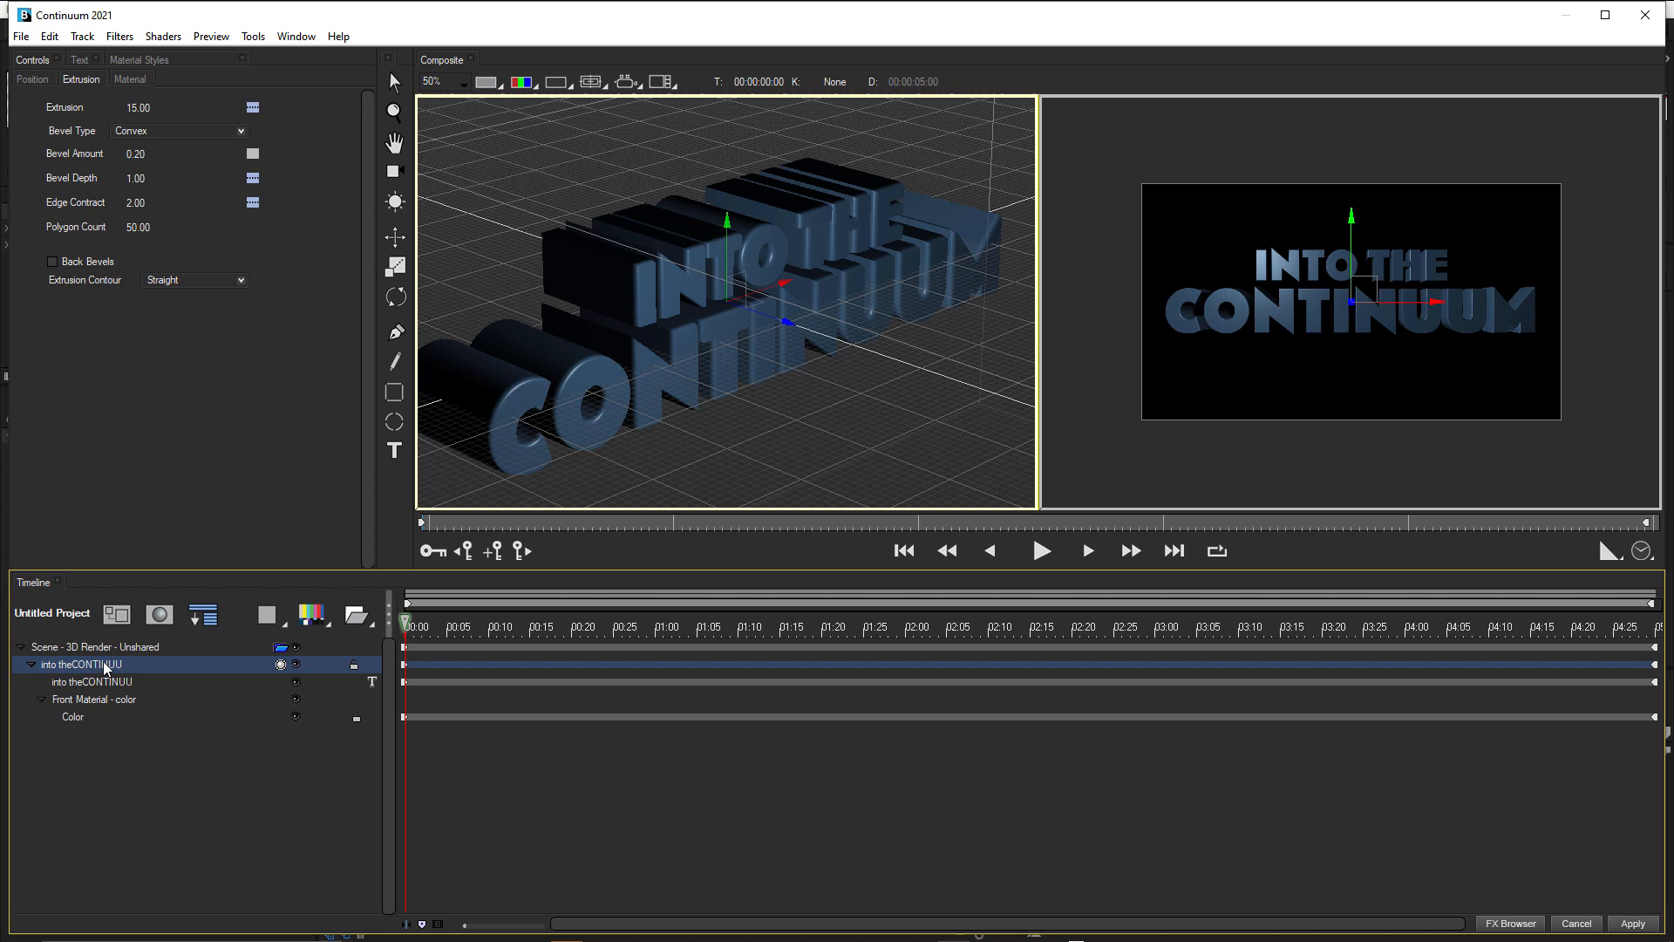
pyautogui.click(131, 80)
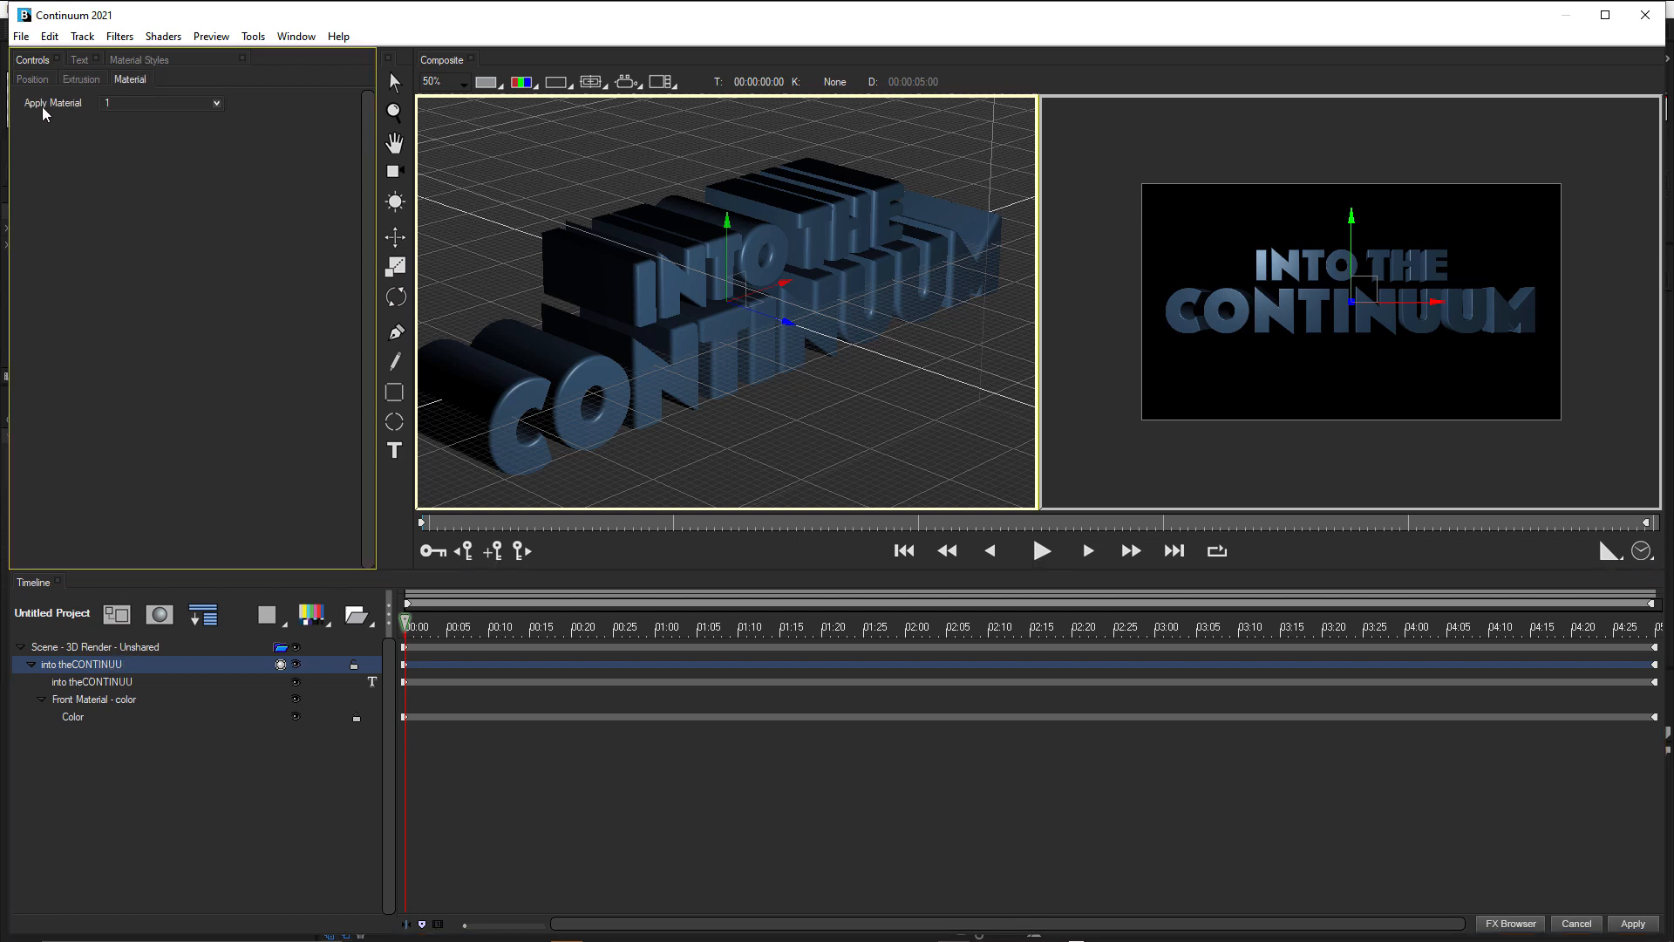
pyautogui.click(152, 105)
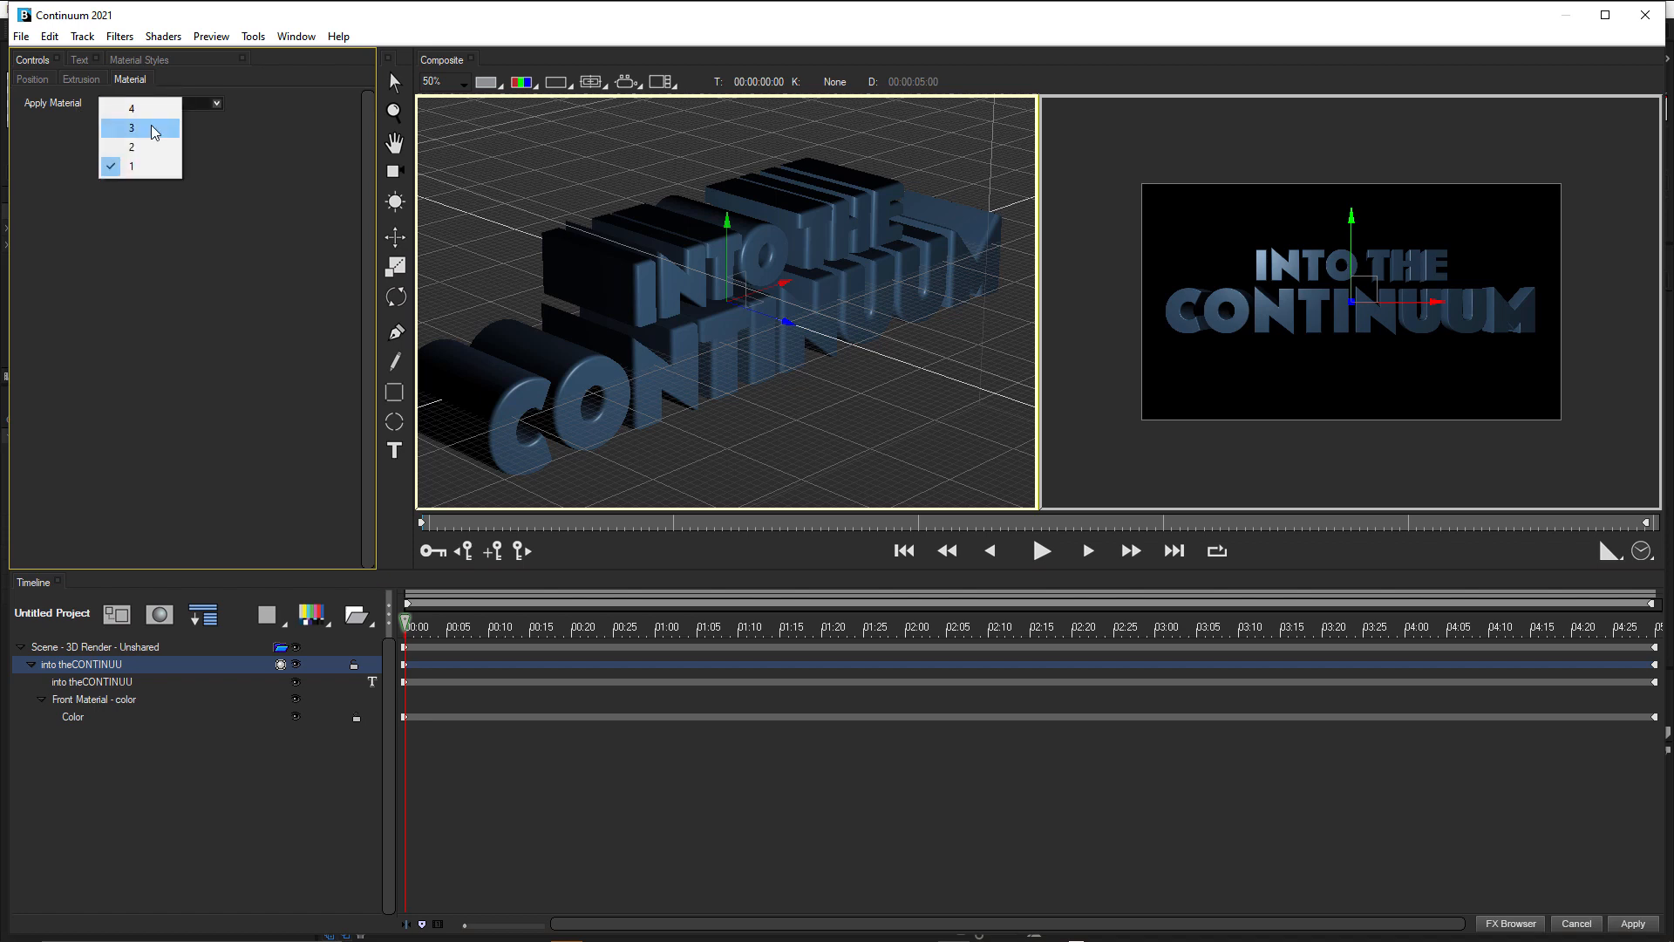
pyautogui.click(154, 132)
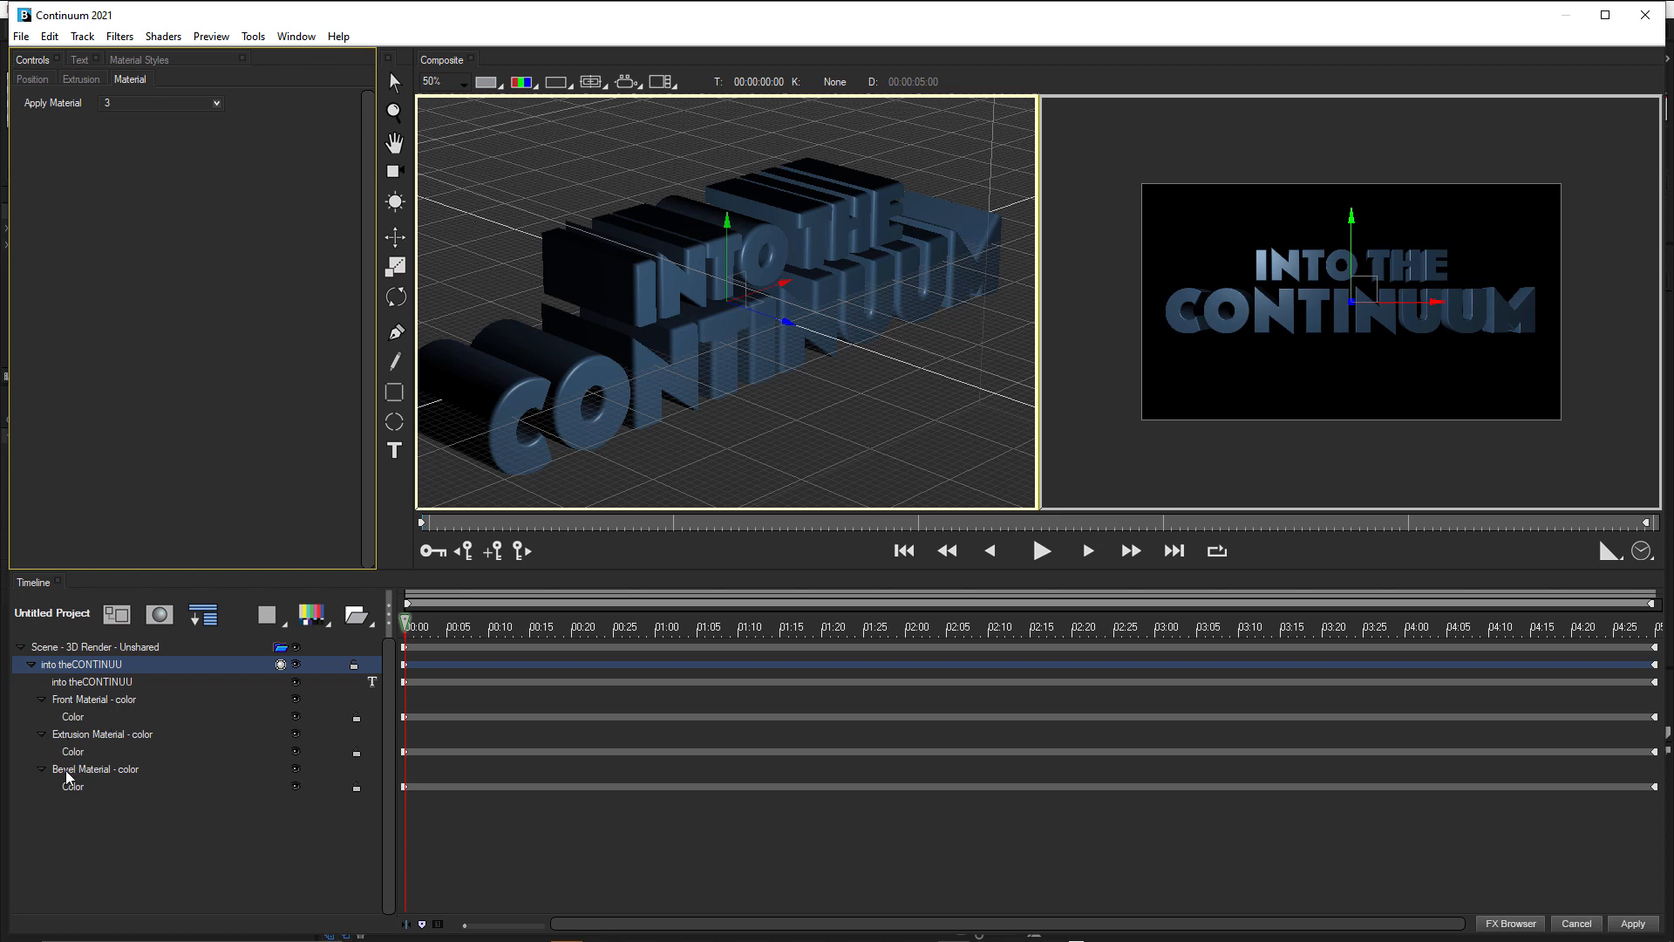
# Change the front material's Diffuse colour to a very dark blue with RGB 10, 27, 35.
pyautogui.click(75, 718)
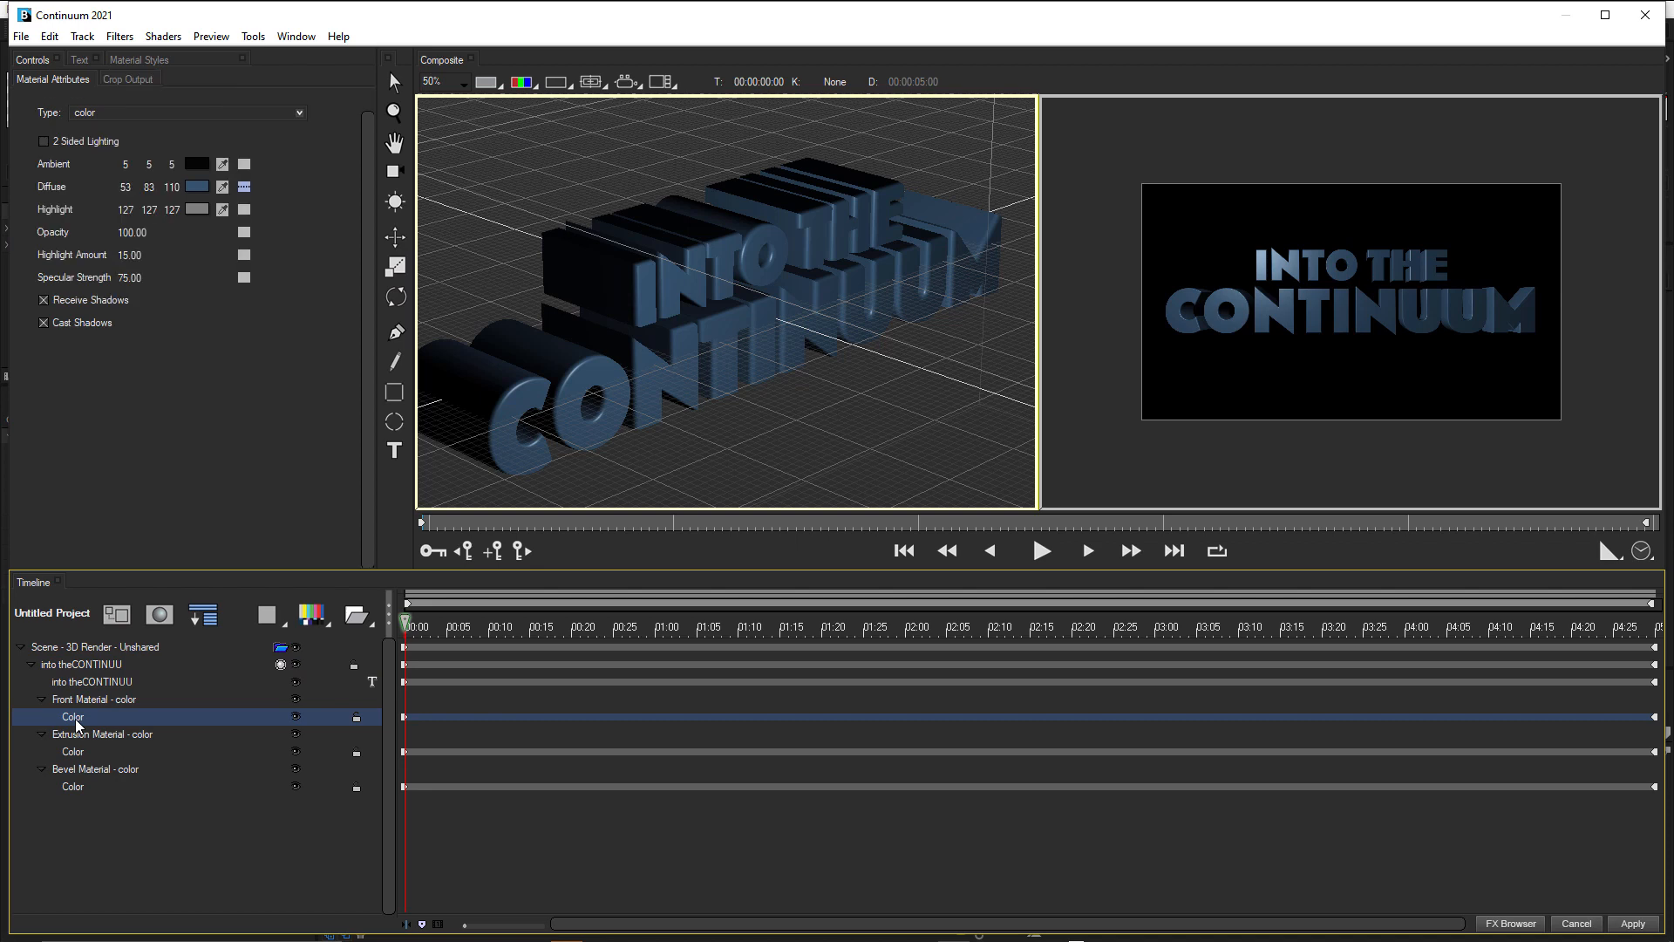
pyautogui.click(196, 189)
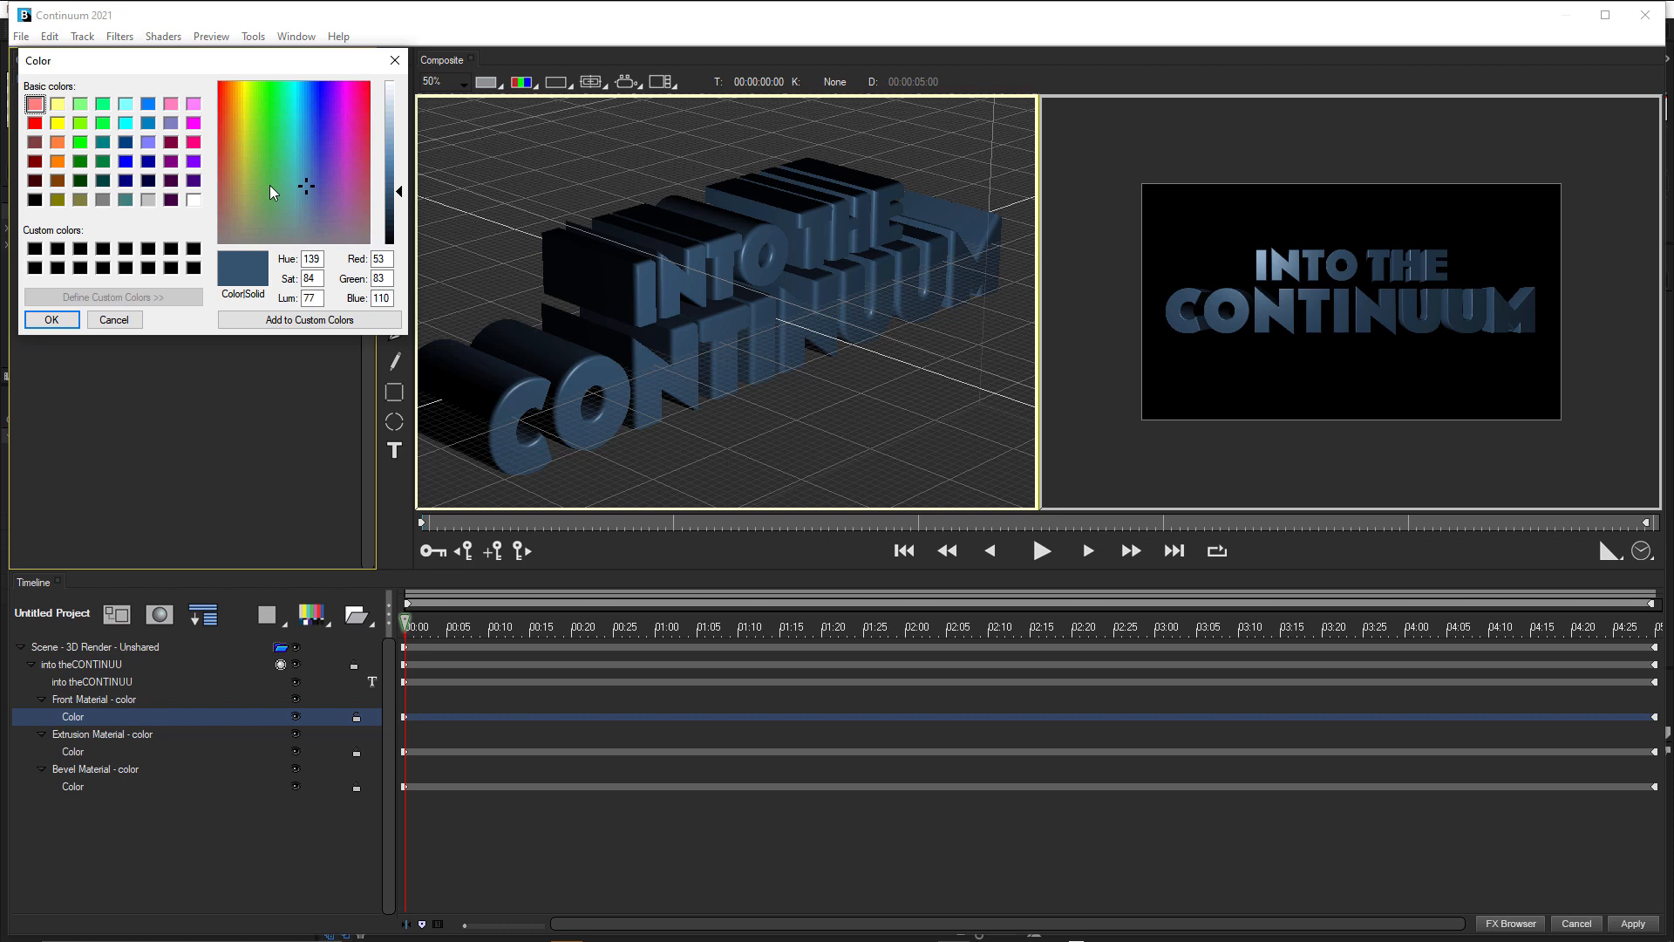
pyautogui.click(309, 174)
pyautogui.moveTo(309, 174); pyautogui.dragTo(303, 148)
pyautogui.moveTo(398, 193); pyautogui.dragTo(401, 236)
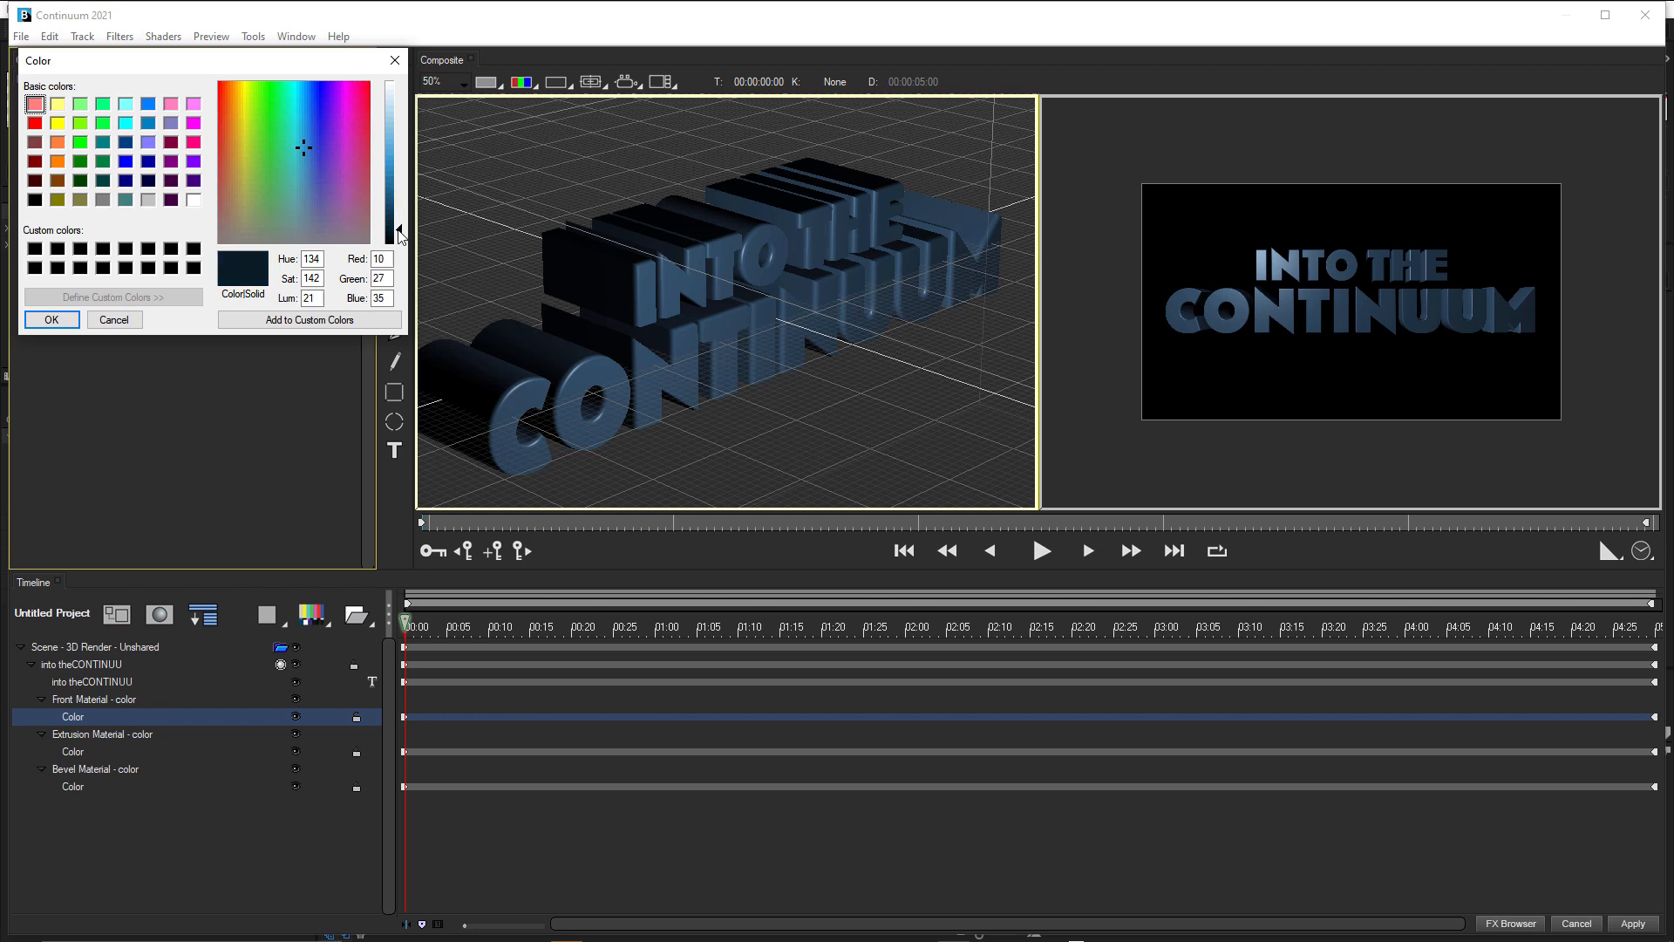
pyautogui.click(65, 320)
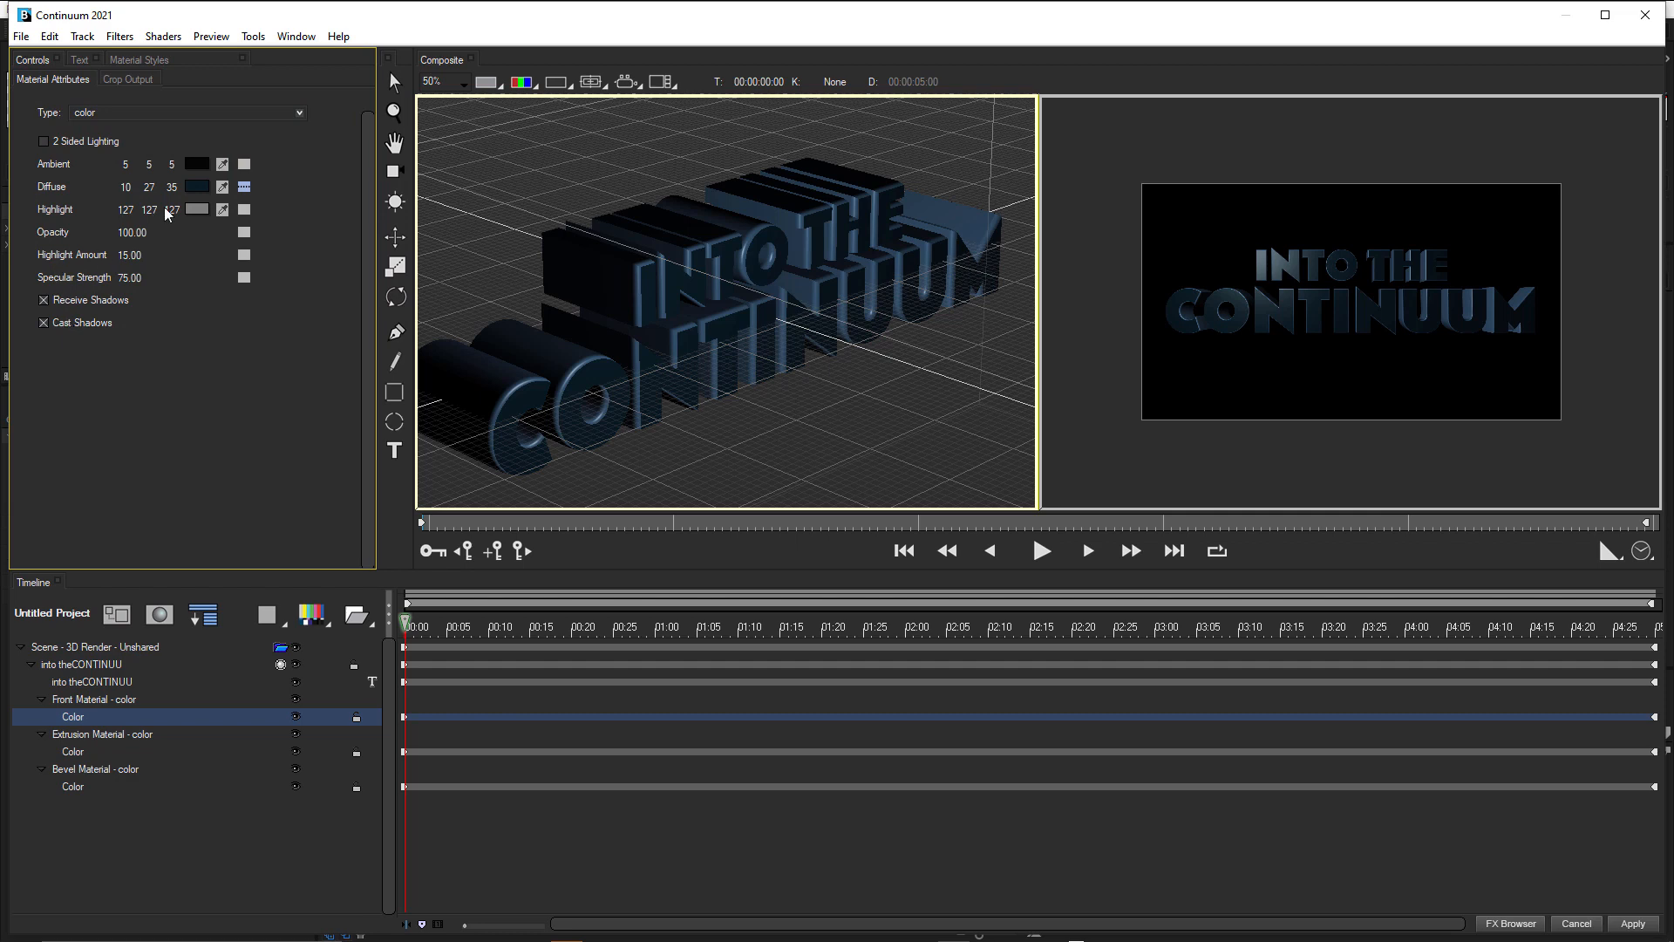
# Set the front material's Highlight to its sampled Diffuse colour, brightened to RGB 22, 61, 80.
pyautogui.moveTo(223, 210); pyautogui.dragTo(196, 182)
pyautogui.click(197, 211)
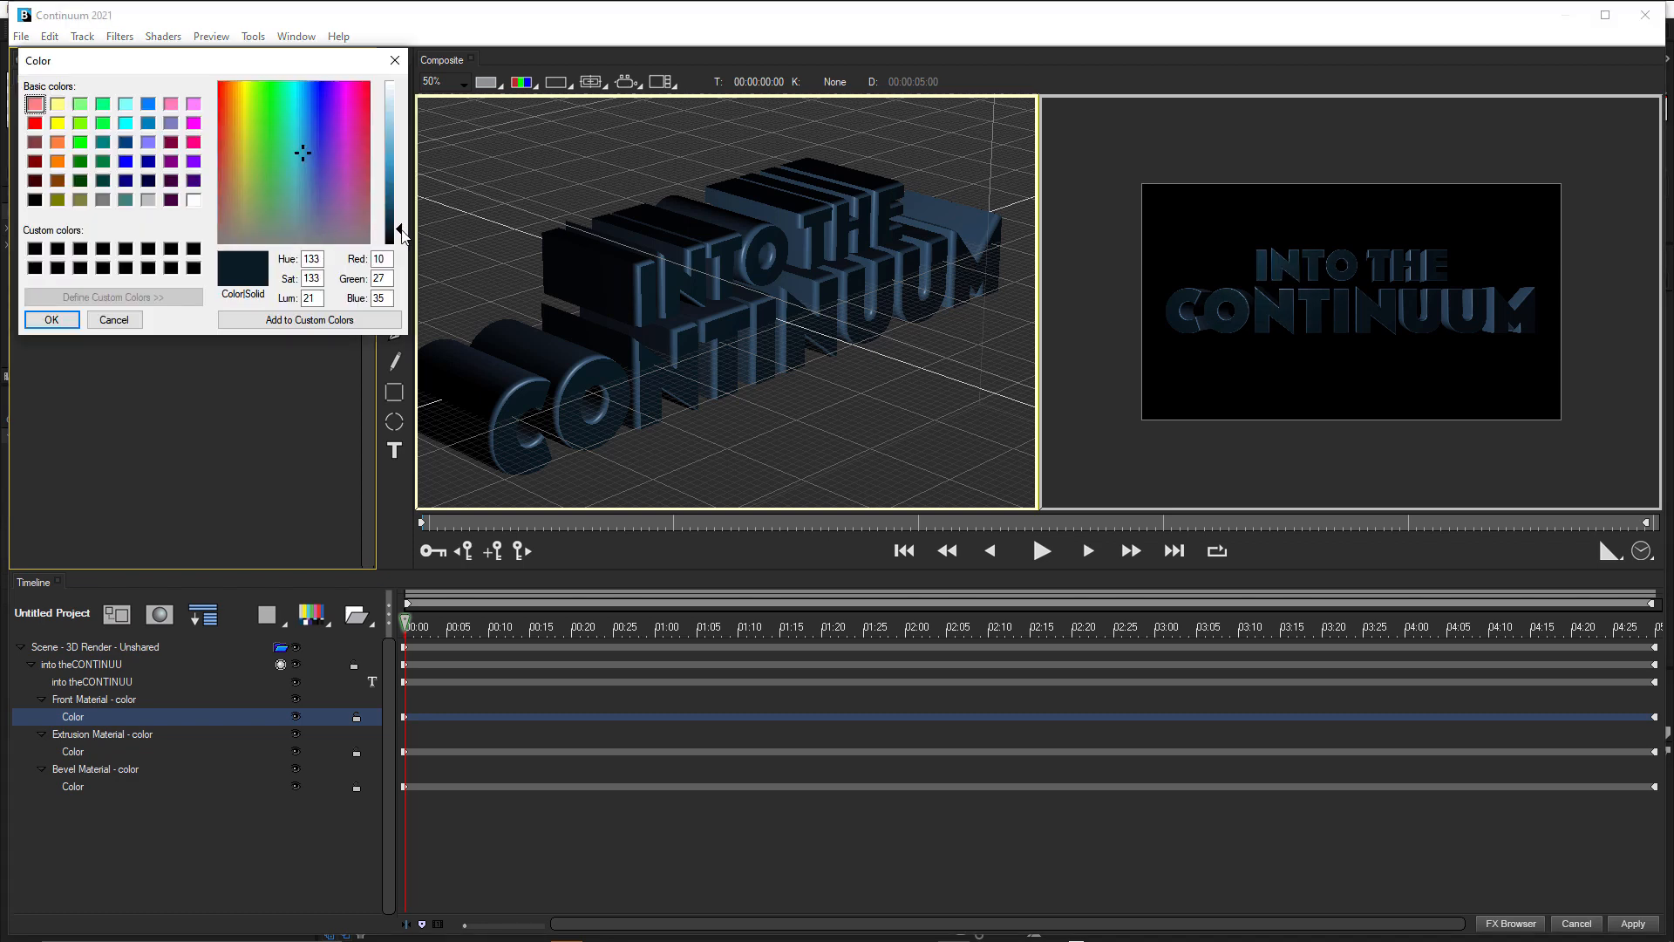
pyautogui.moveTo(401, 230); pyautogui.dragTo(401, 211)
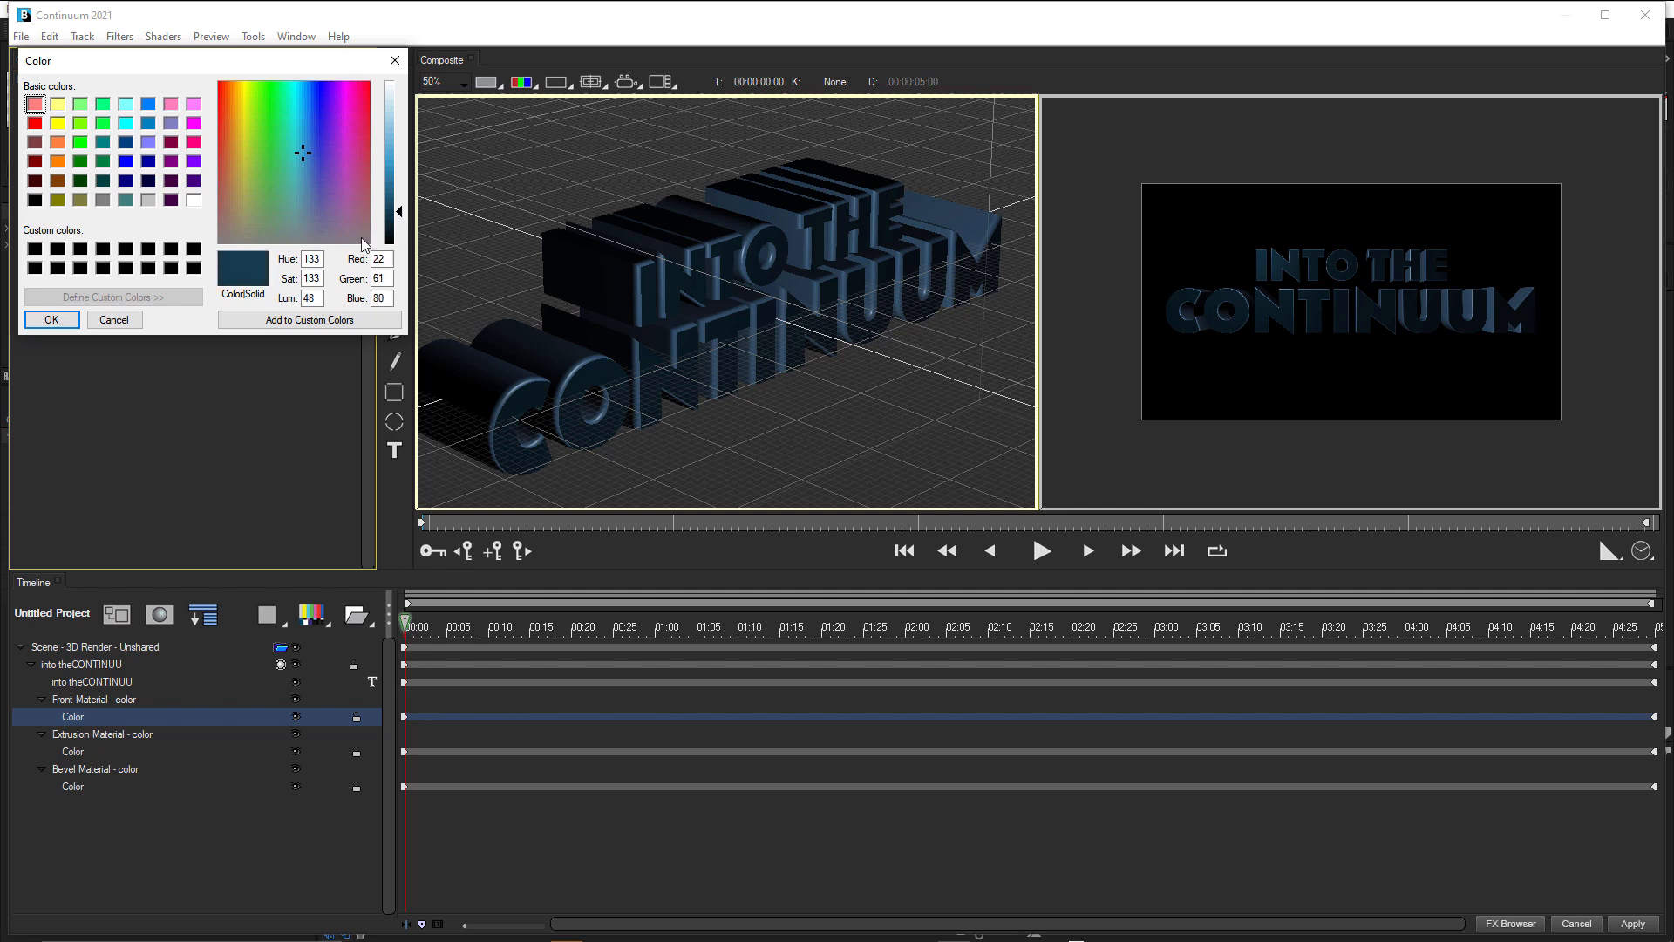
pyautogui.click(70, 319)
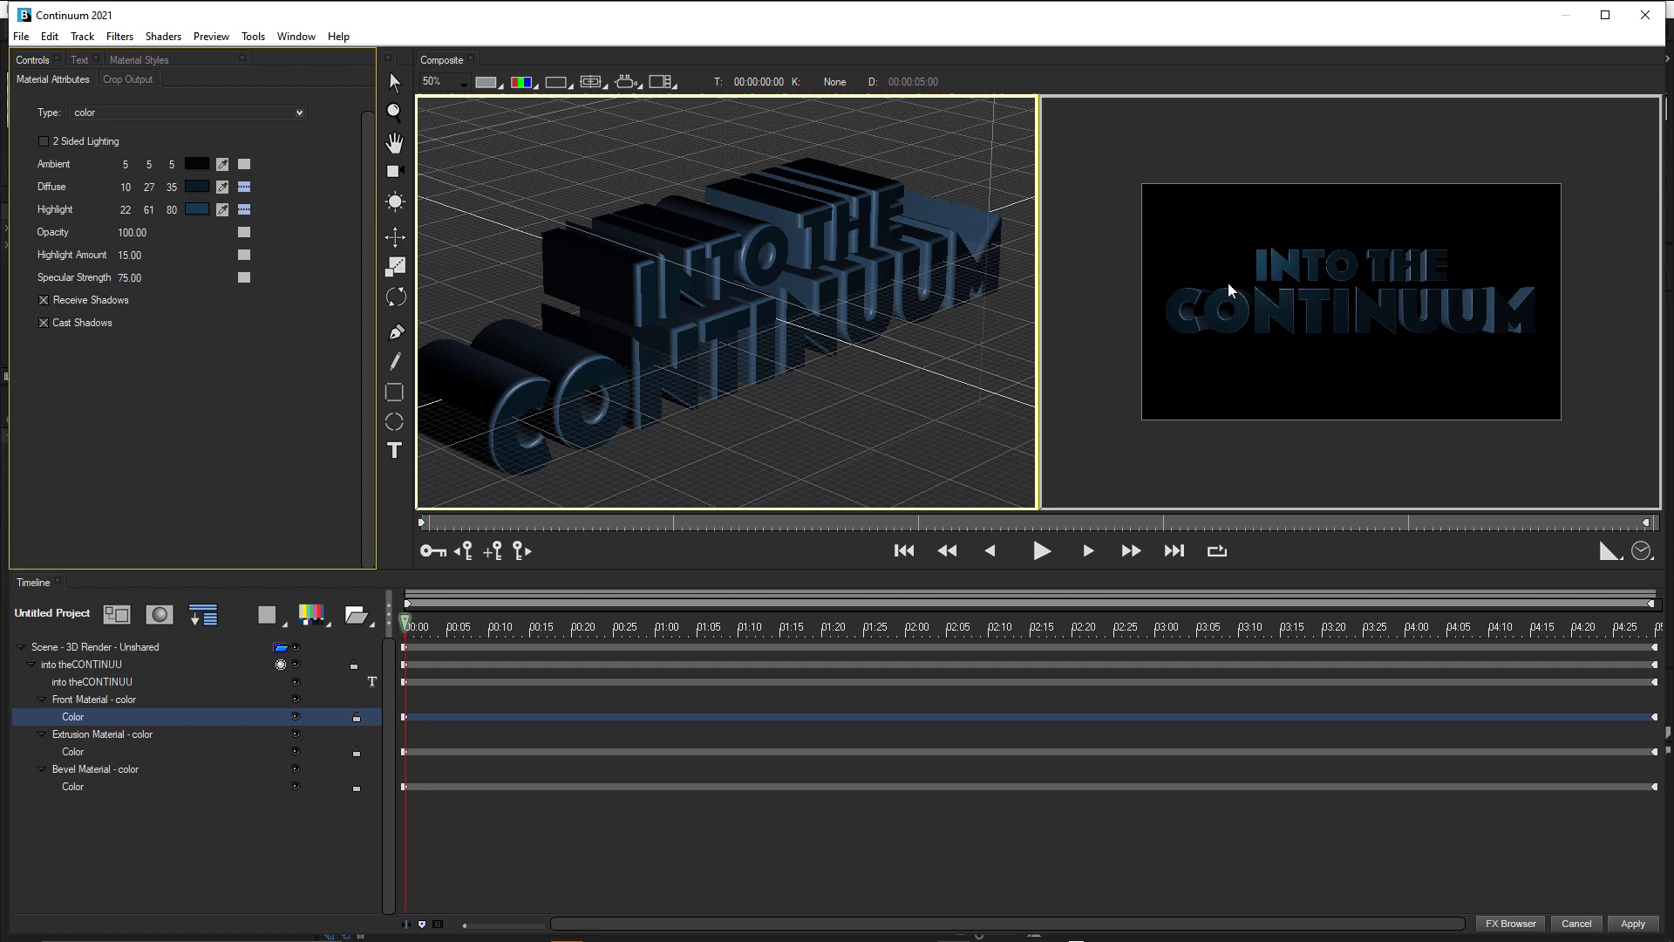
pyautogui.scroll(1, 1317, 283)
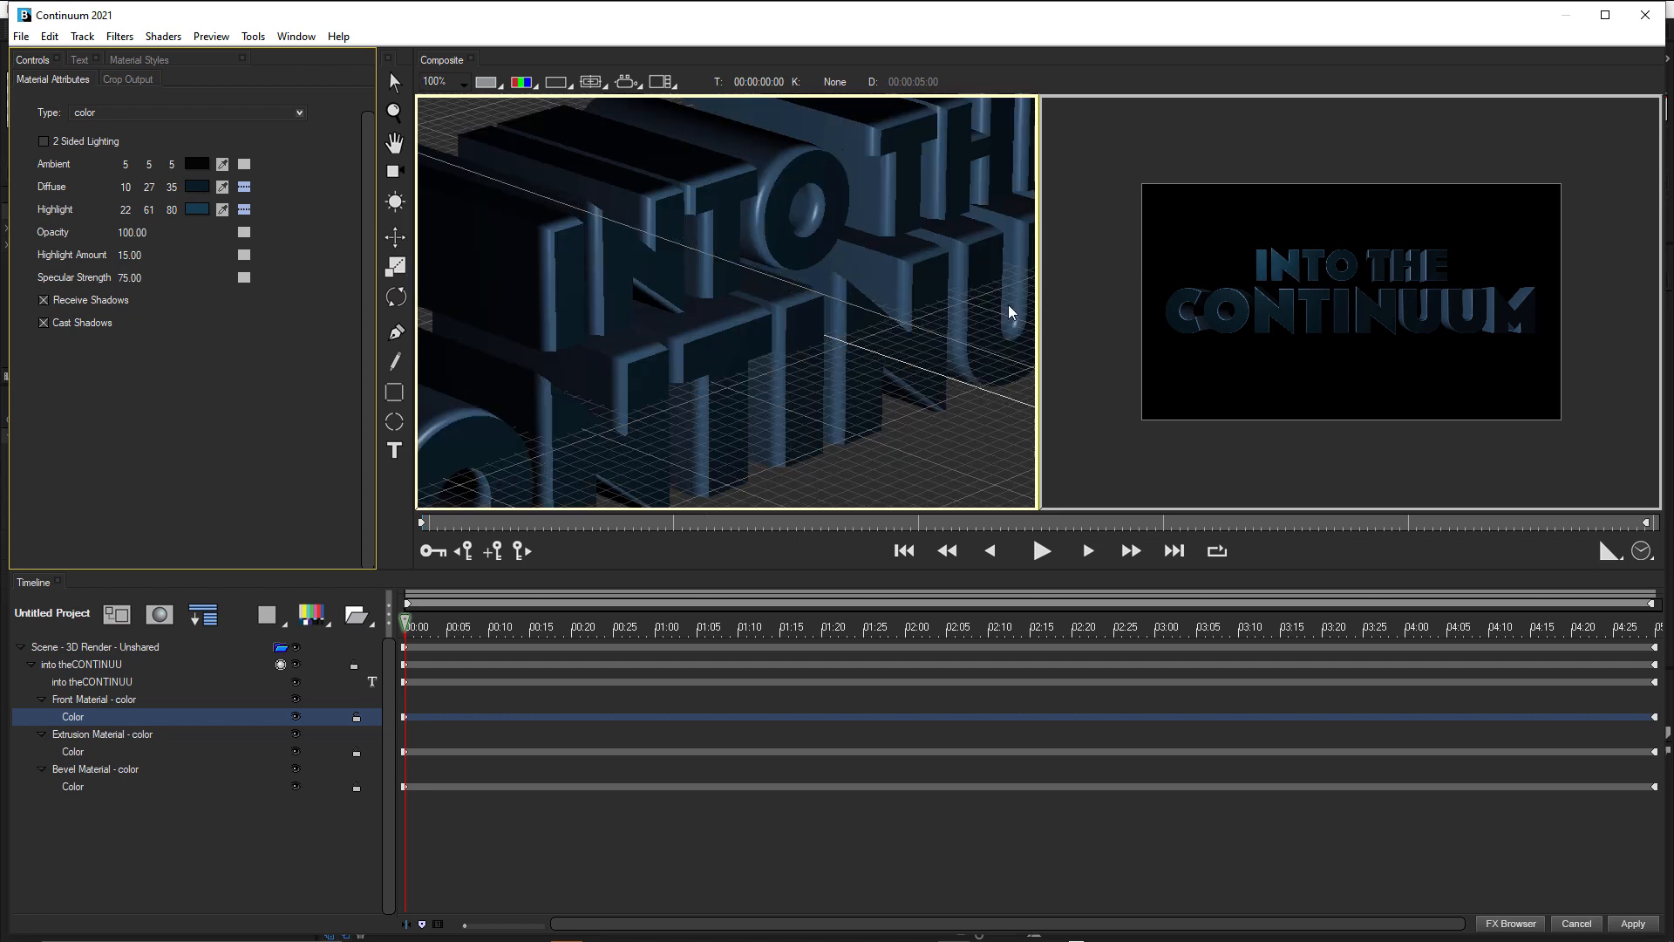
# Store the front material's Highlight colour, RGB 22, 61, 80, as a custom colour for reuse.
pyautogui.click(75, 748)
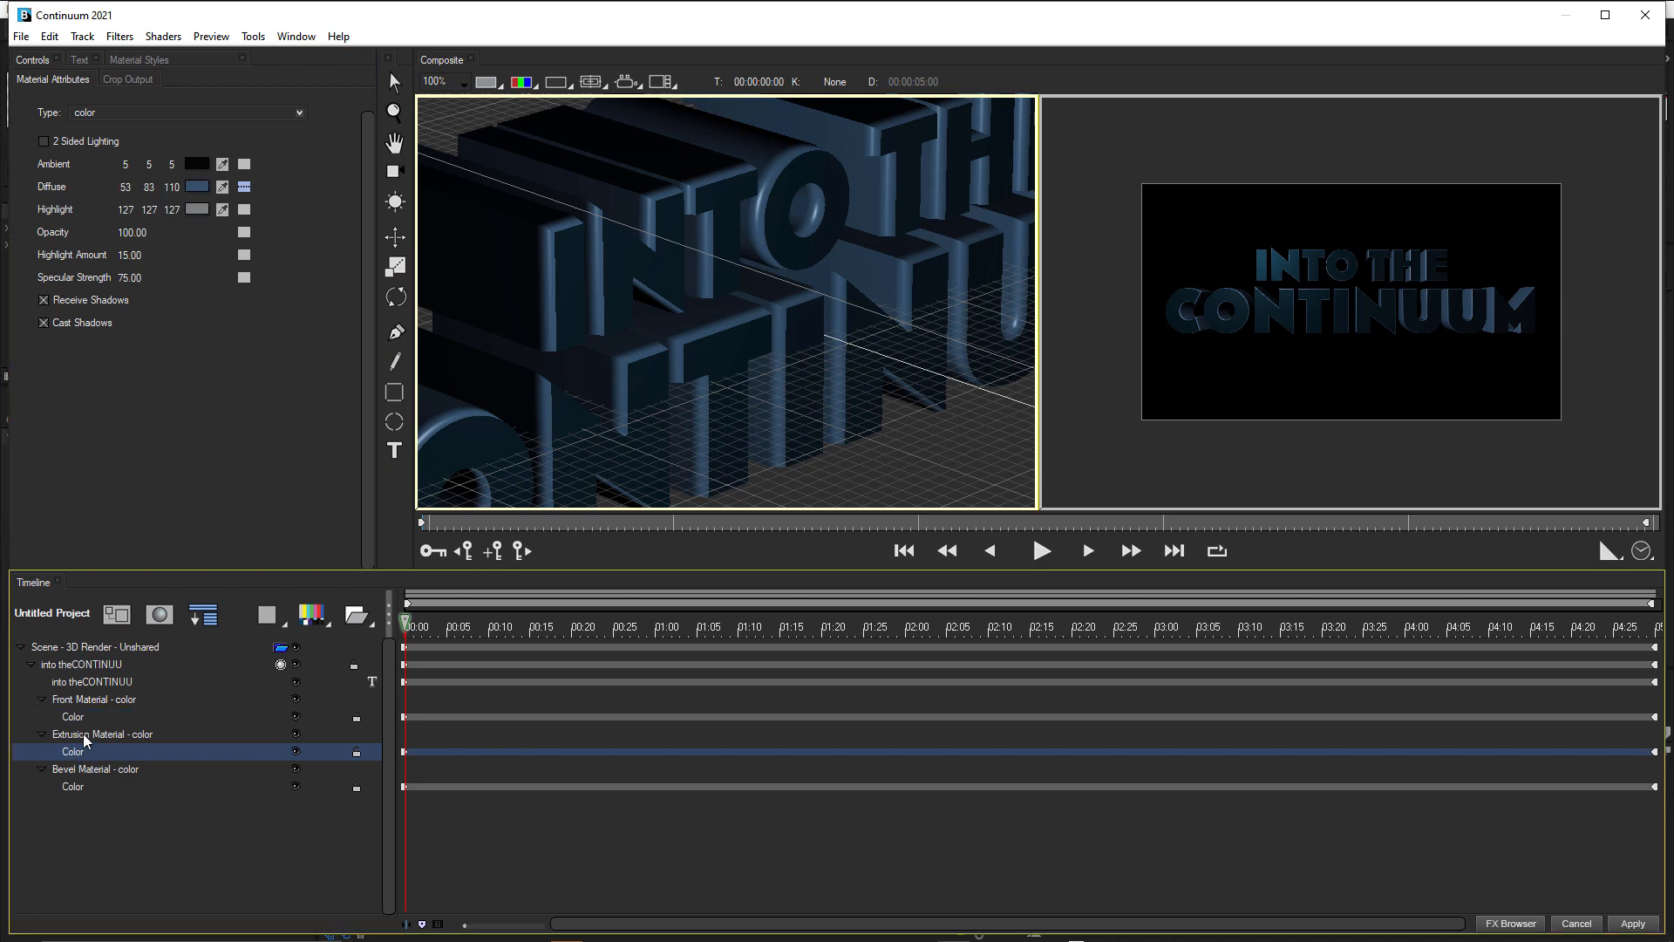
pyautogui.click(75, 715)
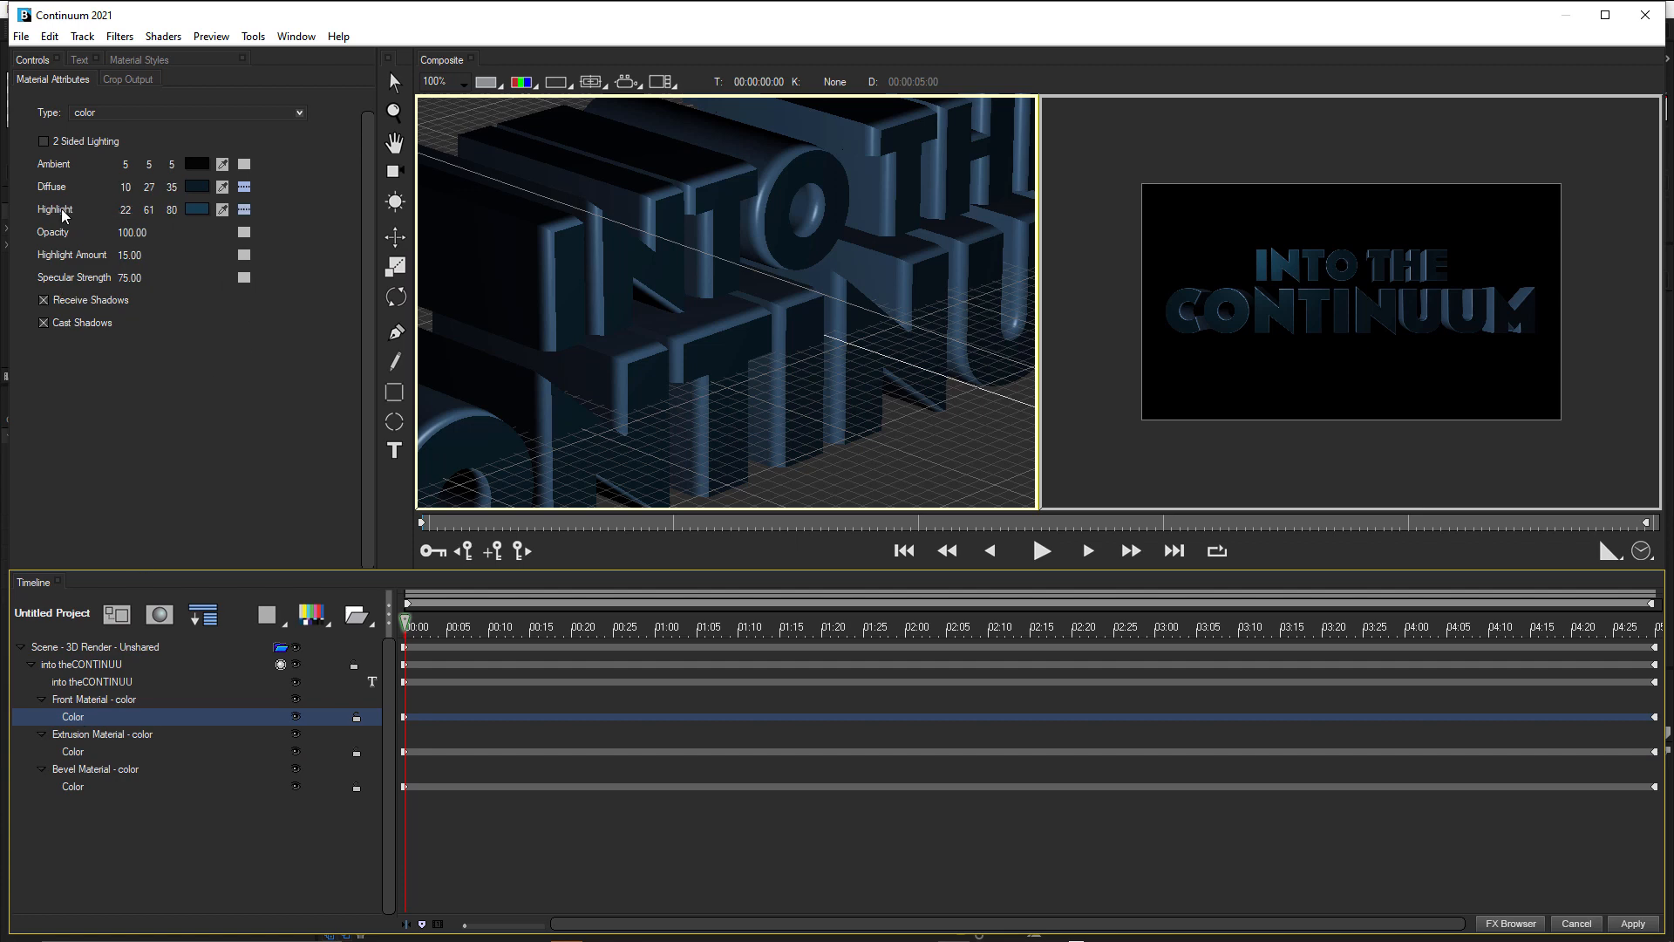
pyautogui.click(199, 210)
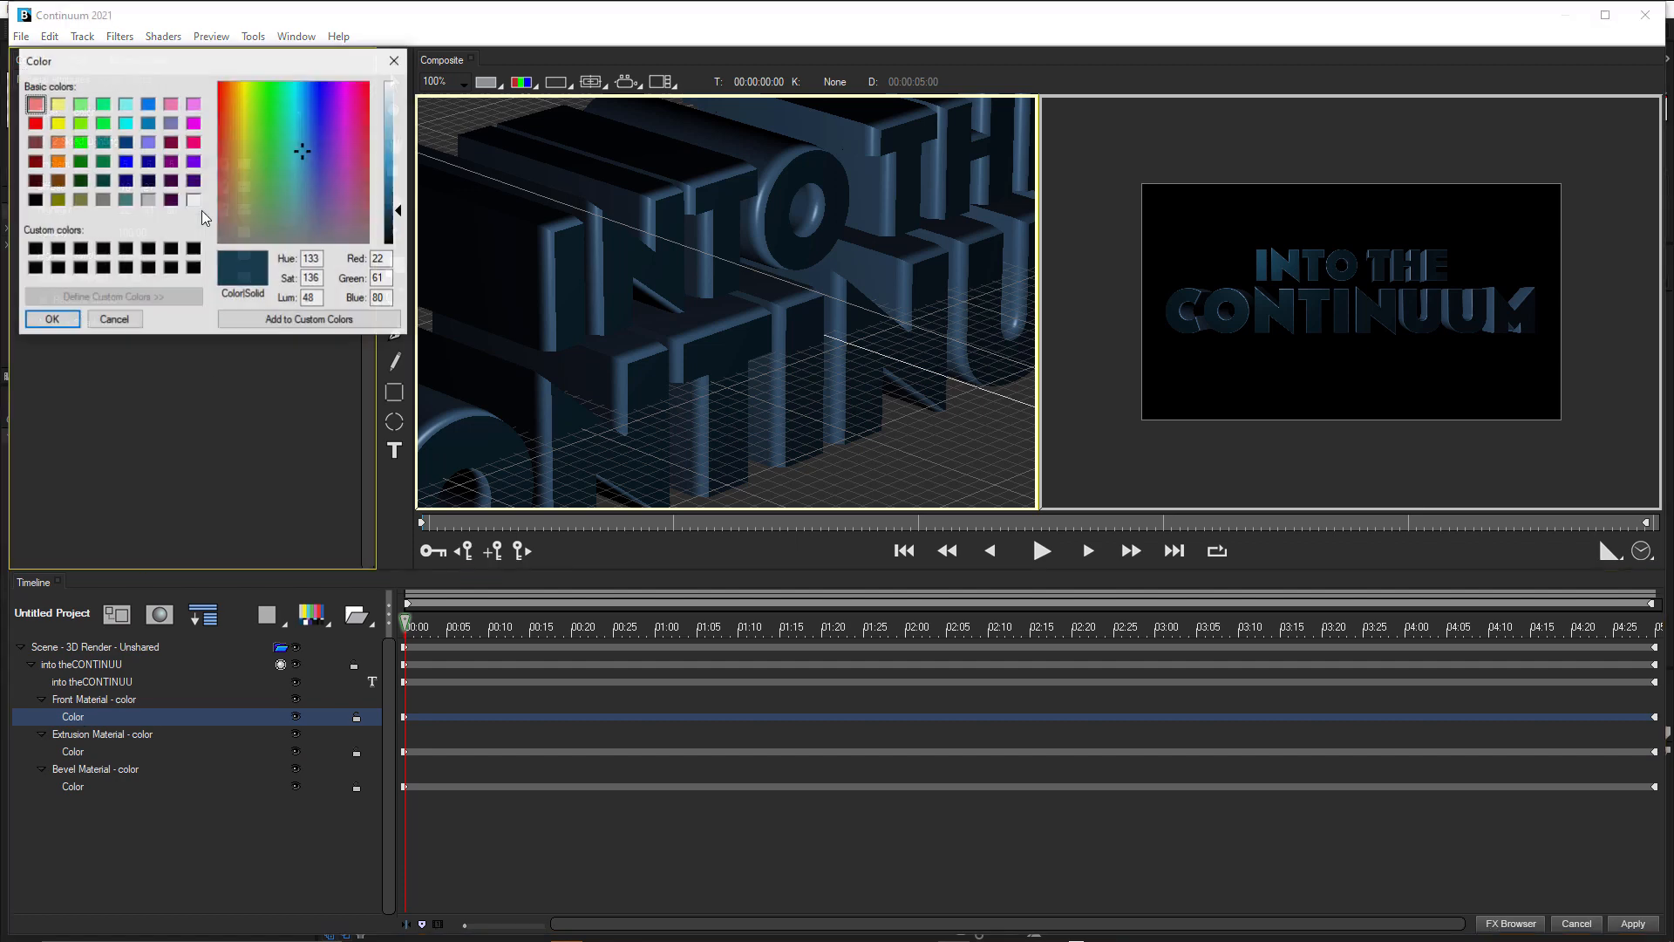
pyautogui.click(266, 320)
pyautogui.click(49, 320)
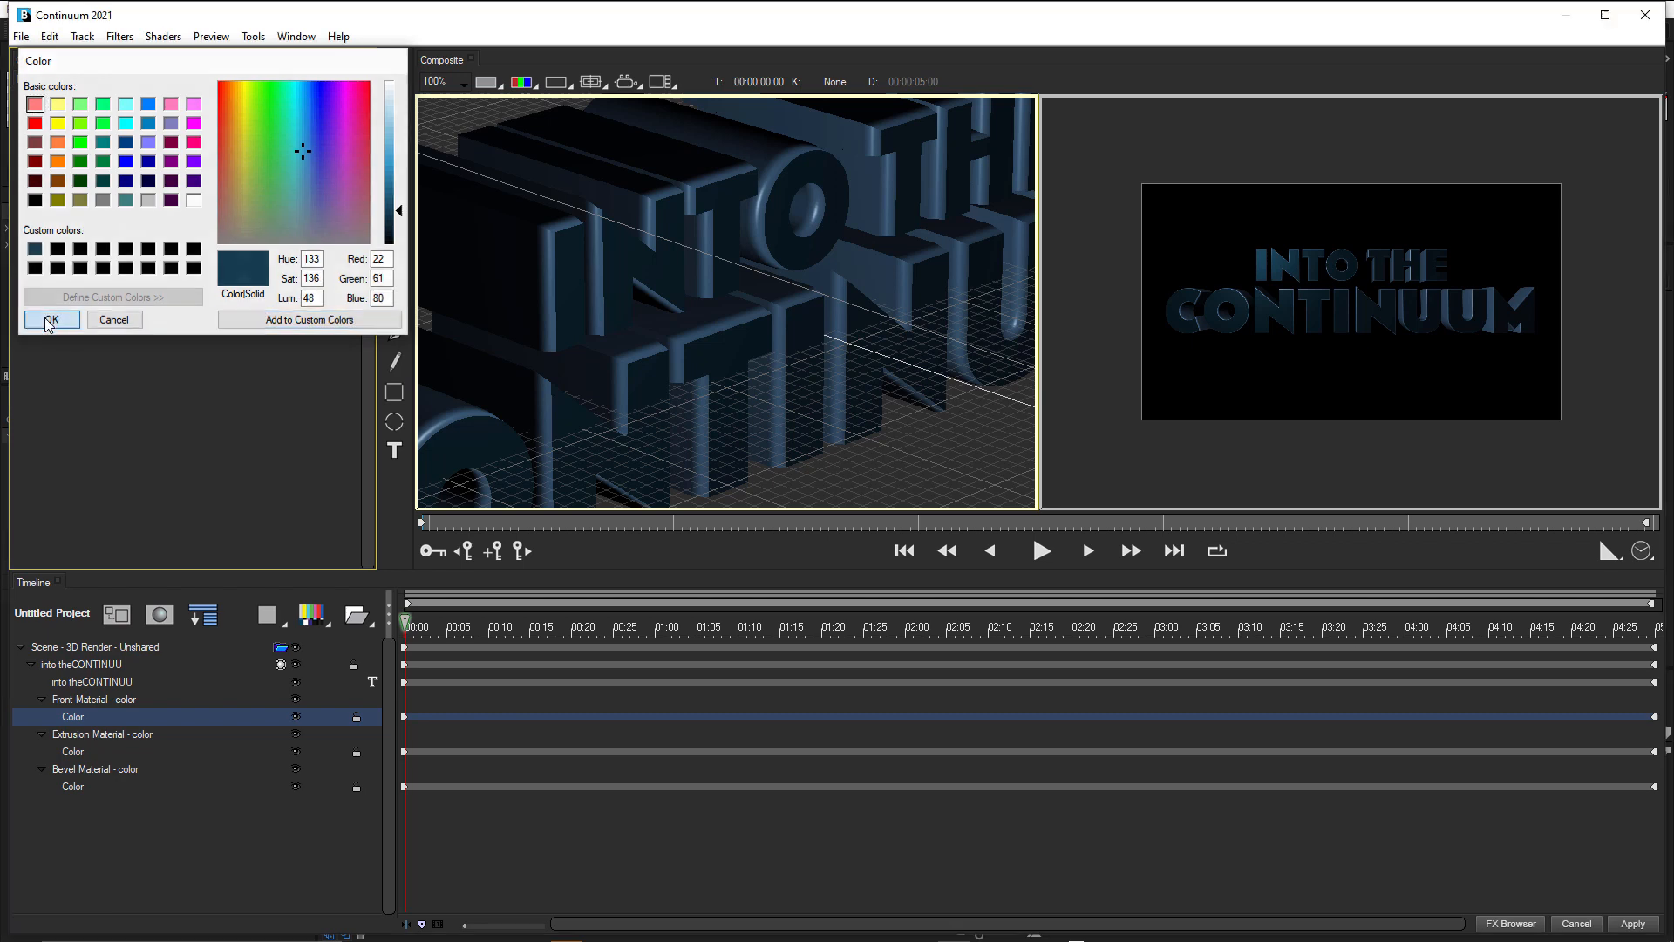
# Set the extrusion material's Diffuse to the stored custom blue, darkened to RGB 7, 22, 29.
pyautogui.click(77, 753)
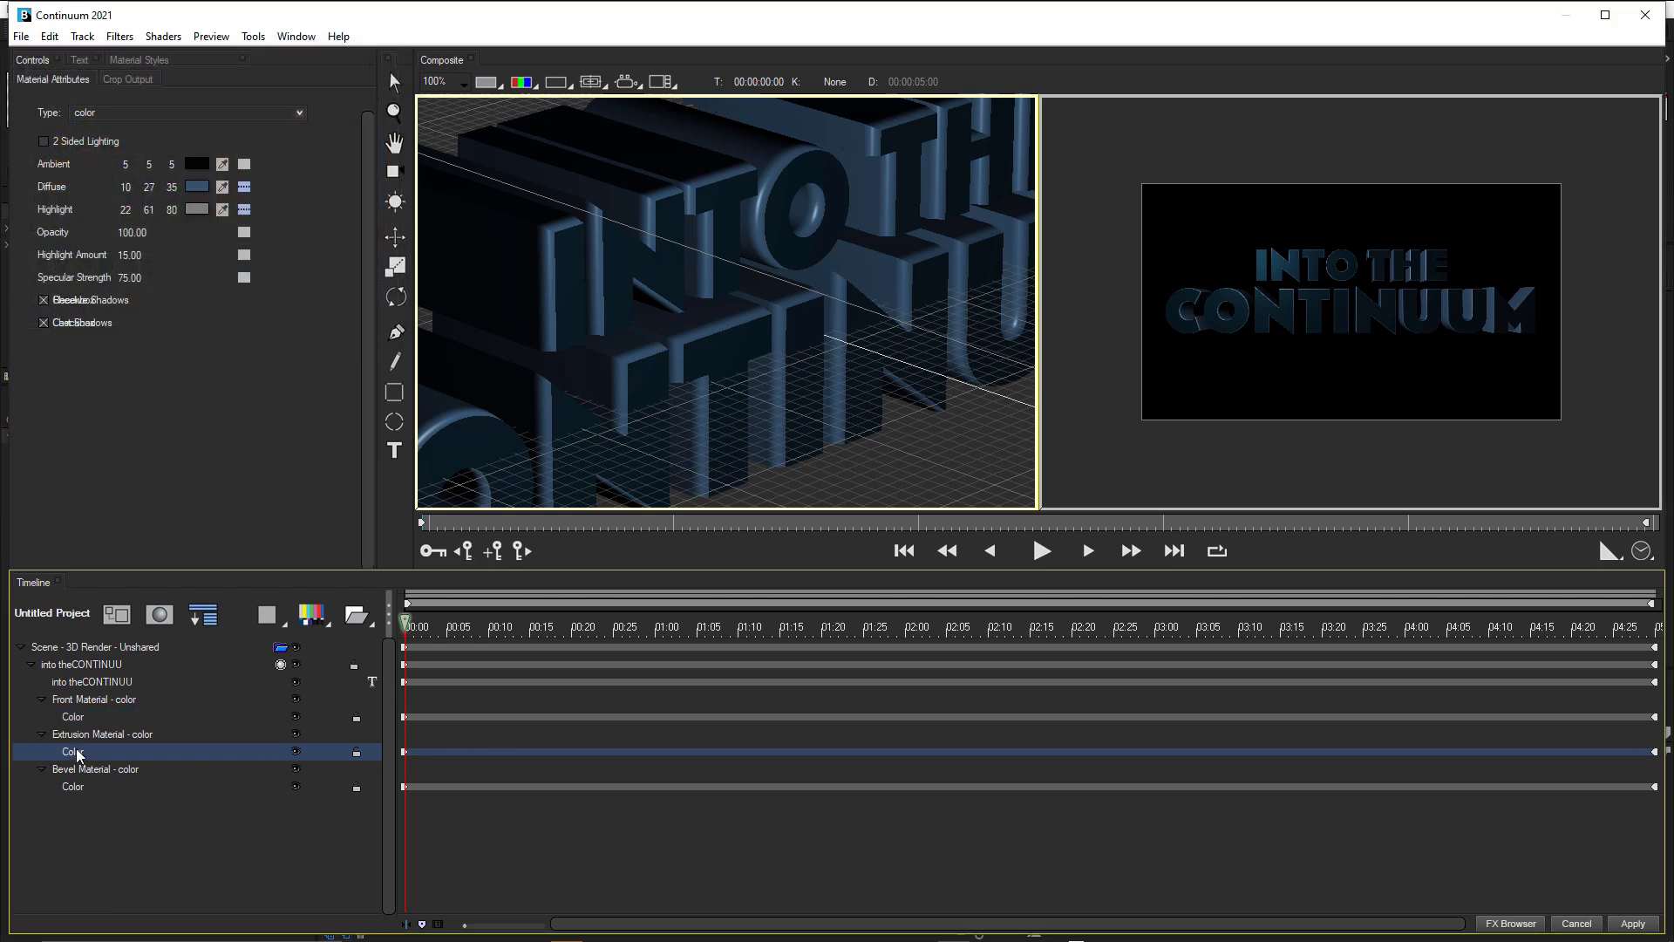
pyautogui.click(197, 186)
pyautogui.click(35, 250)
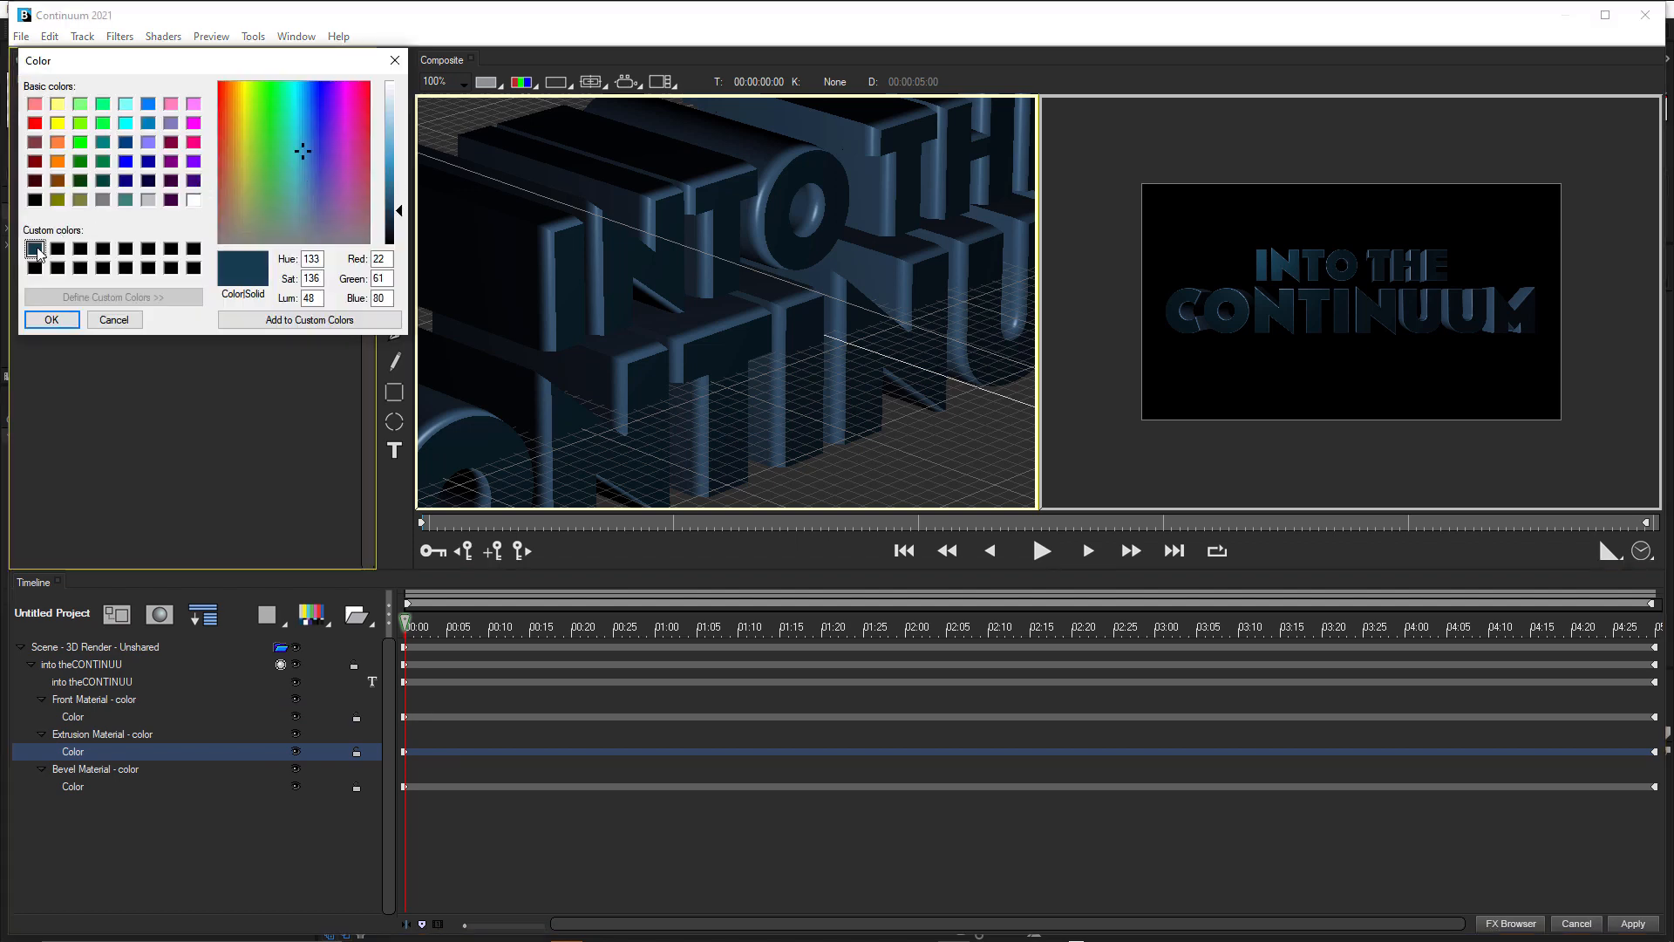
pyautogui.moveTo(400, 218); pyautogui.dragTo(400, 233)
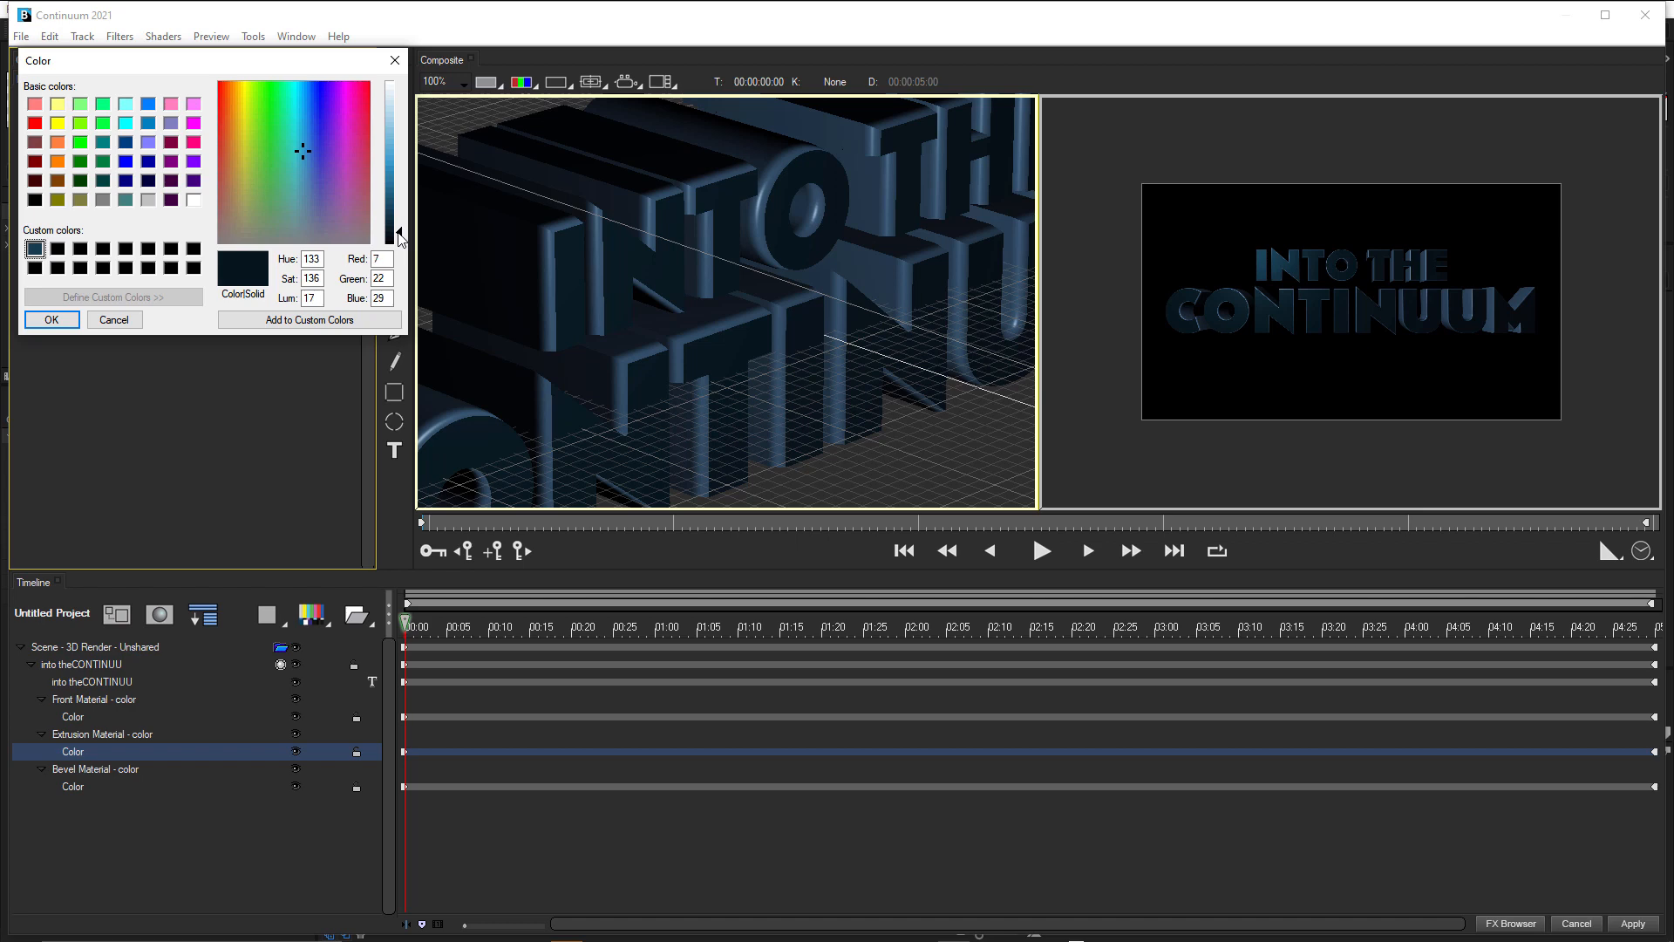
pyautogui.click(54, 321)
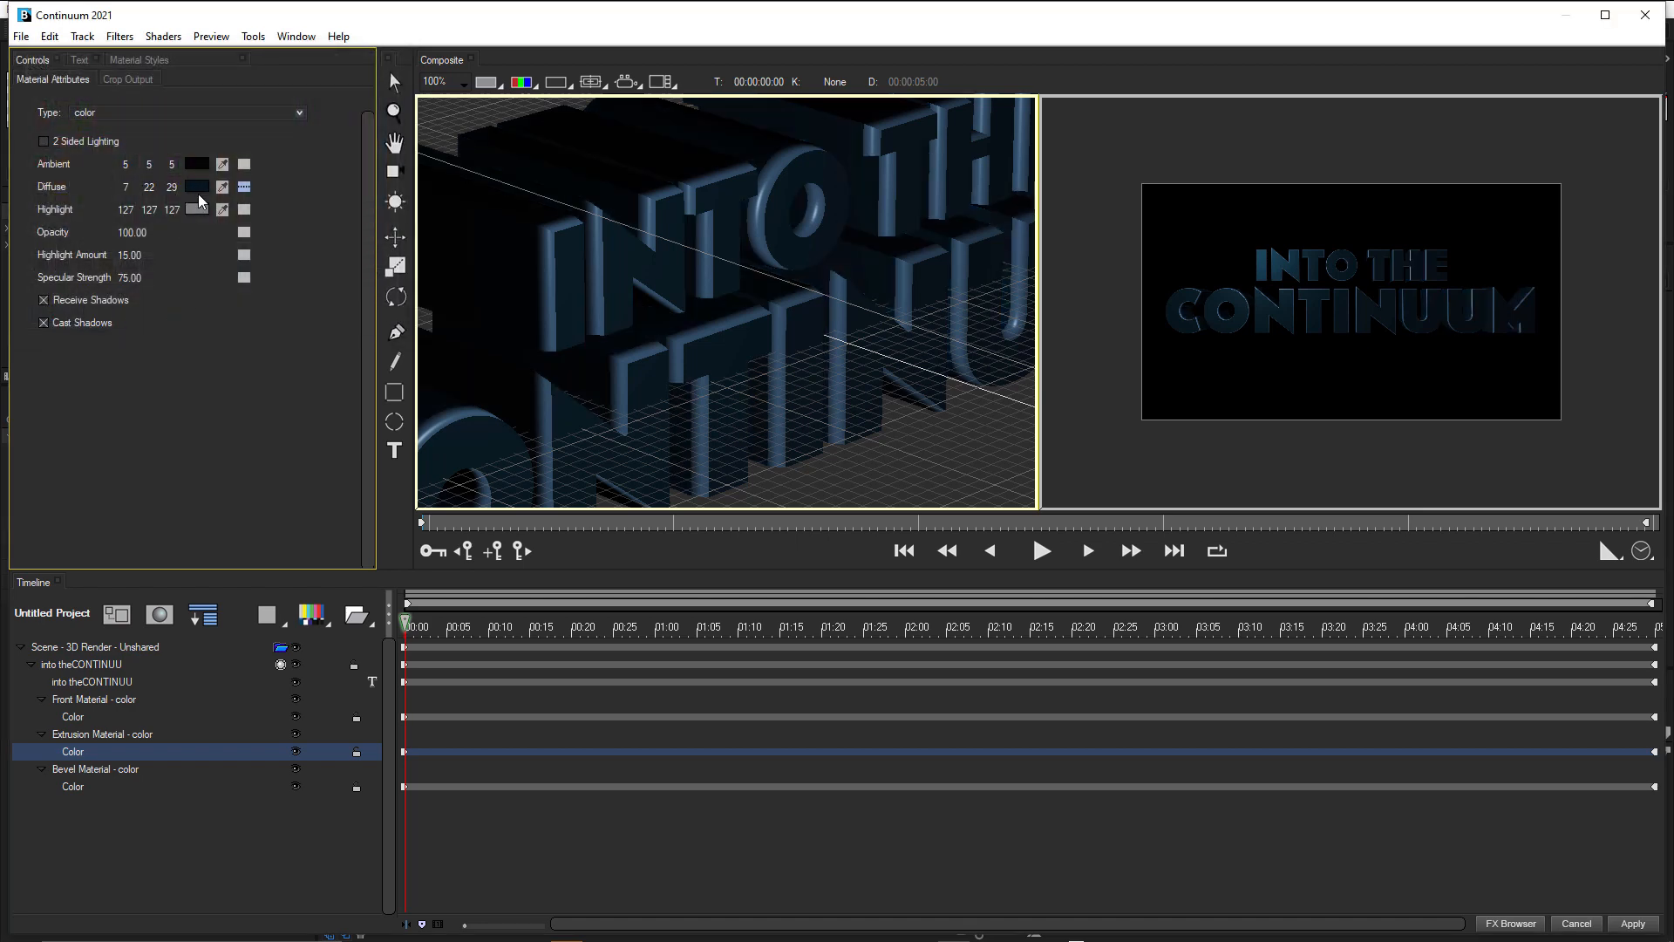
# Set the extrusion material's Highlight to its sampled Diffuse colour, brightened to RGB 24, 77, 101.
pyautogui.moveTo(218, 199); pyautogui.dragTo(209, 187)
pyautogui.click(192, 210)
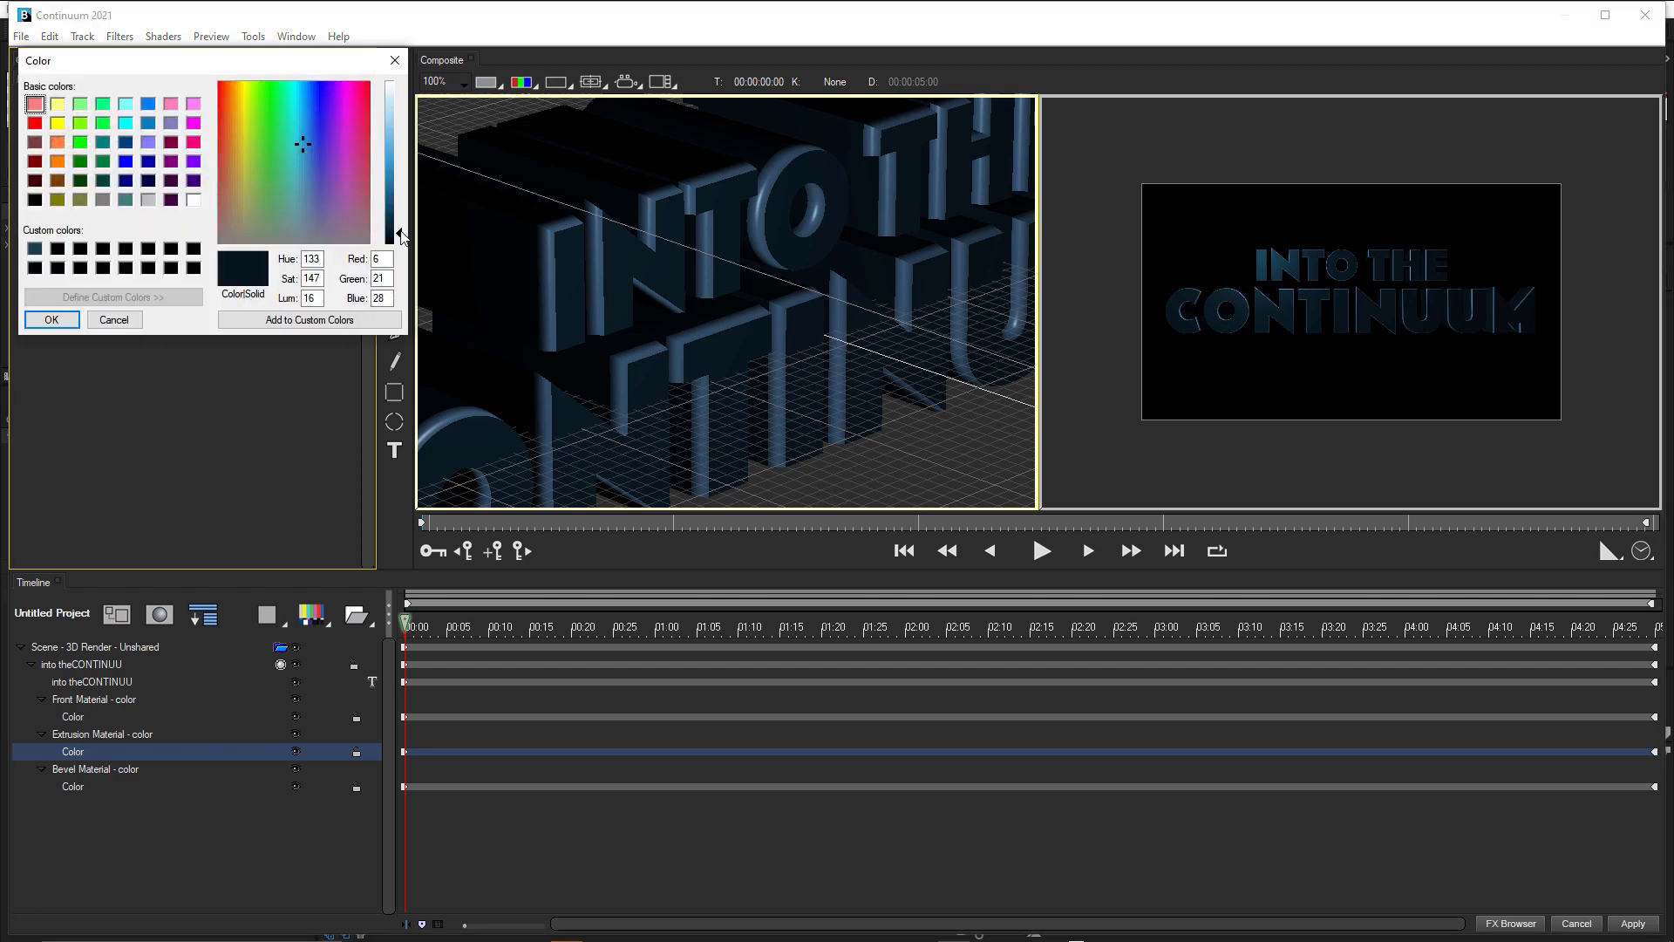
pyautogui.moveTo(406, 237); pyautogui.dragTo(403, 208)
pyautogui.click(73, 322)
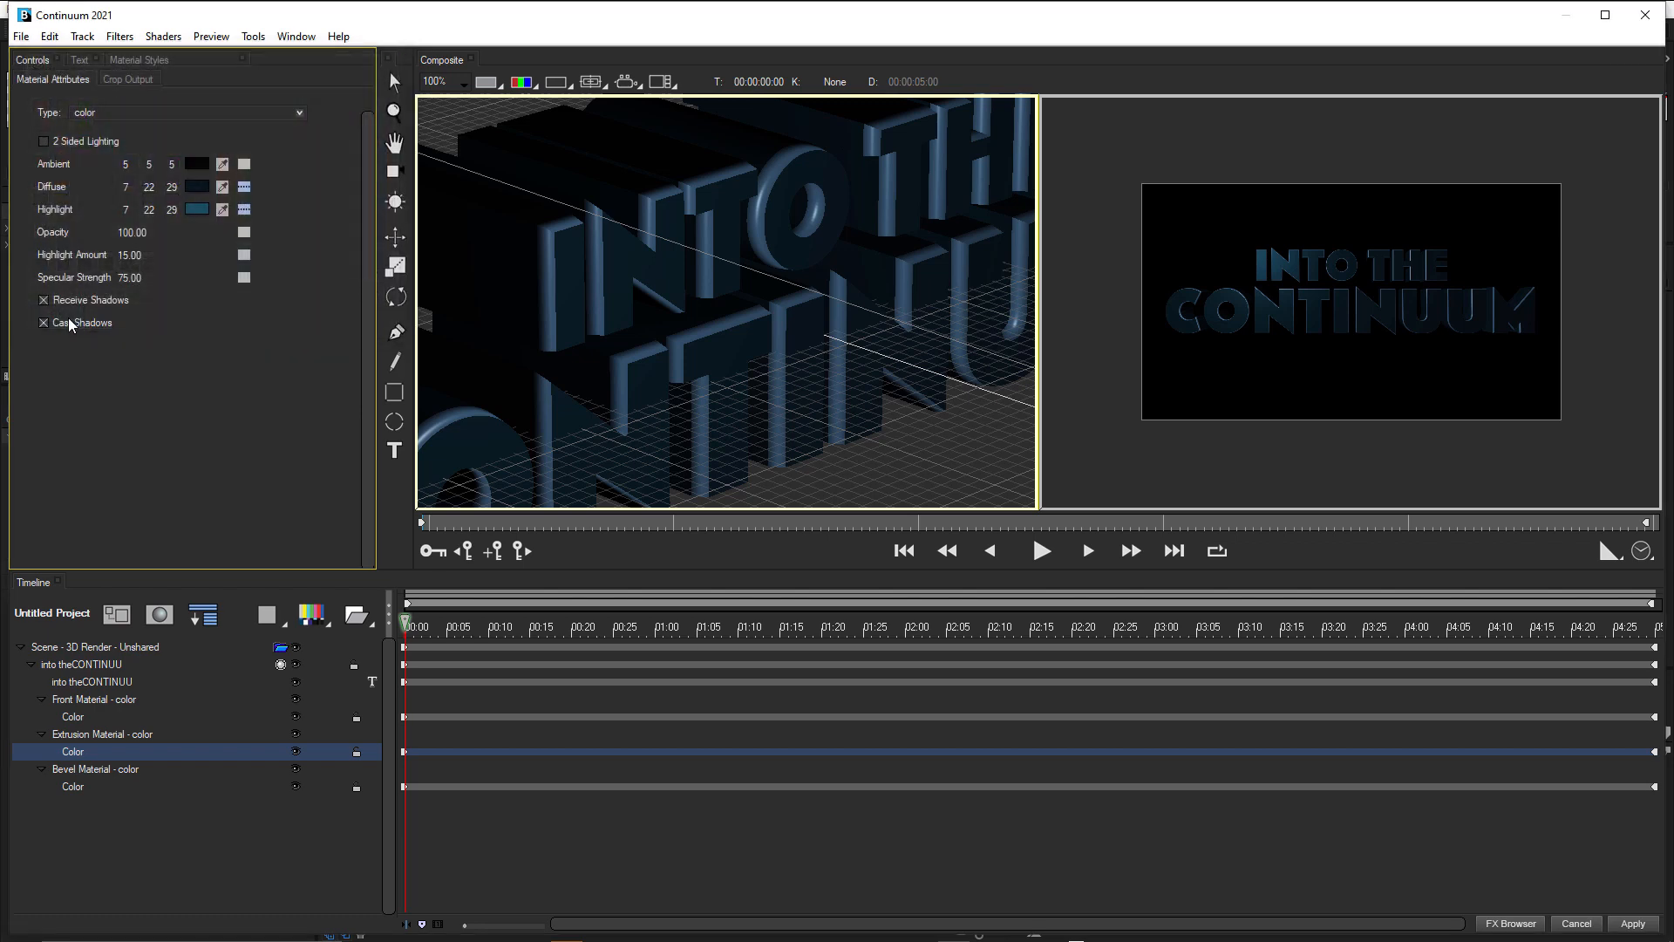
pyautogui.scroll(2, 1360, 295)
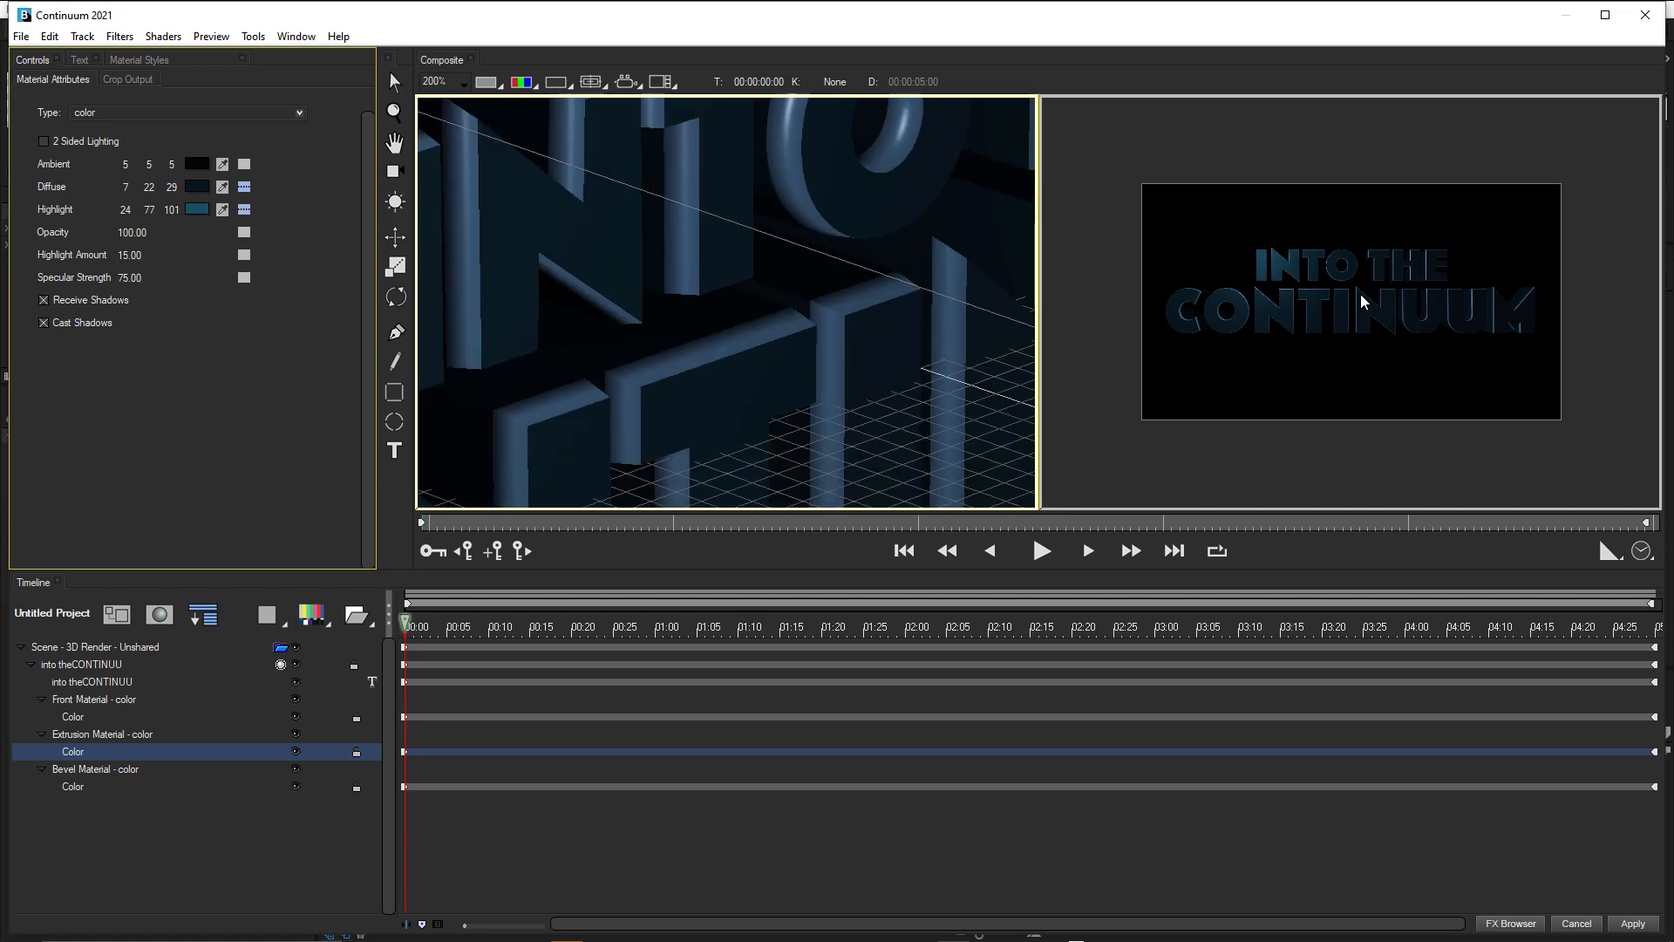
pyautogui.scroll(-1, 1360, 294)
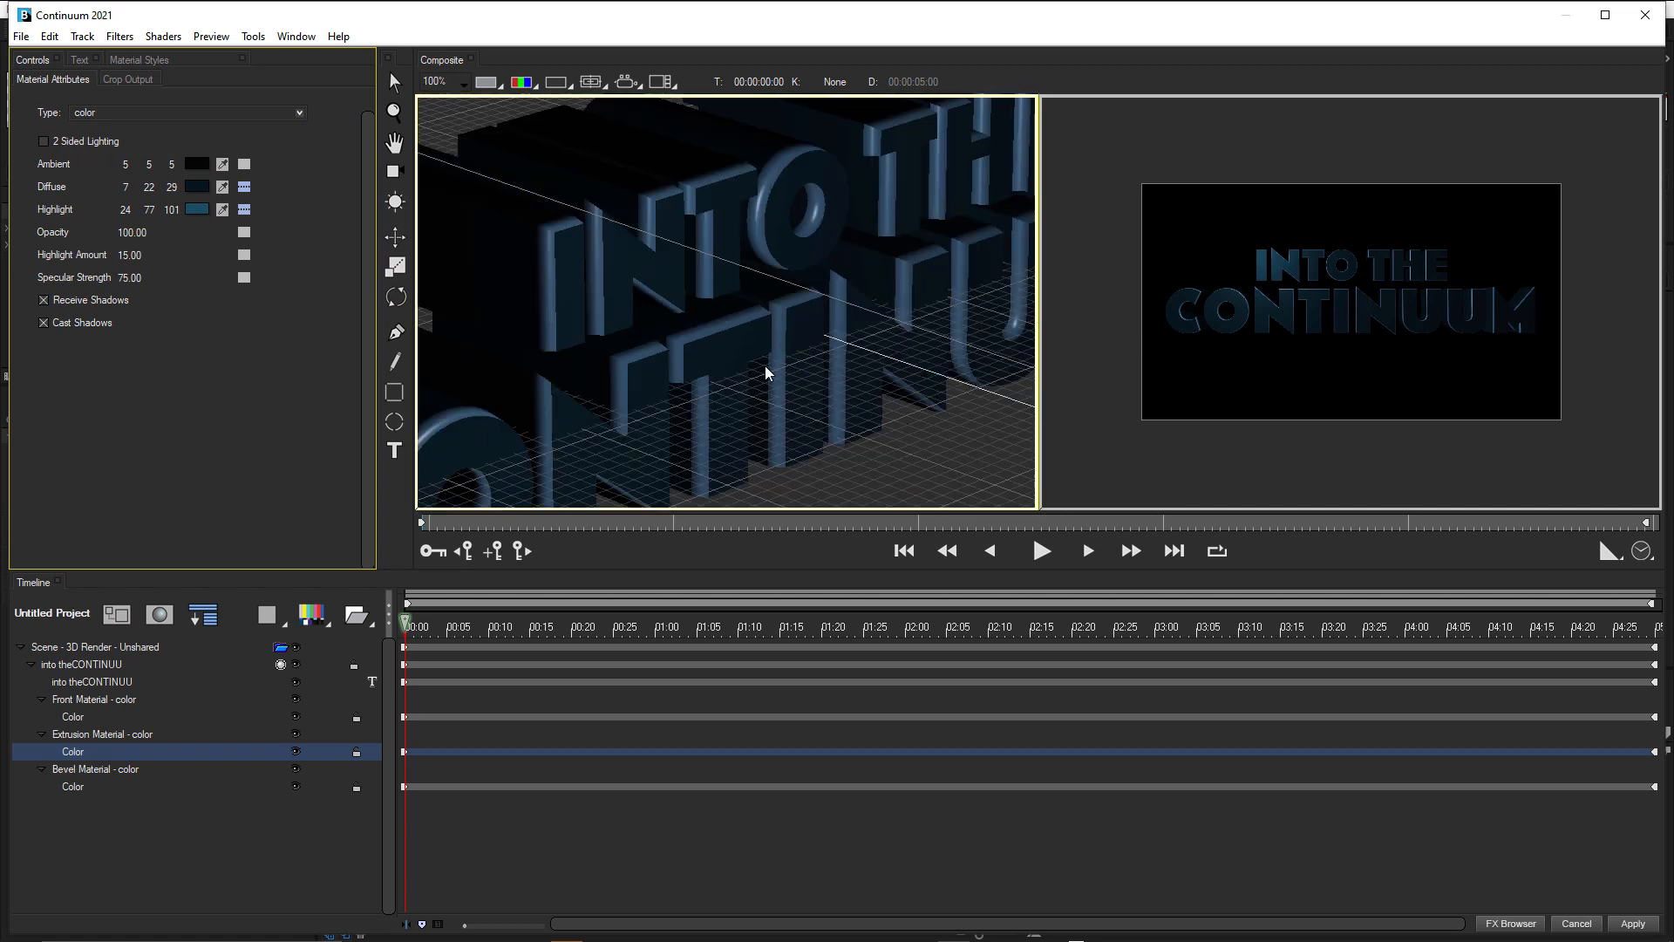
# Set the bevel material's Diffuse to the stored custom blue, brightened to RGB 38, 104, 136.
pyautogui.click(77, 786)
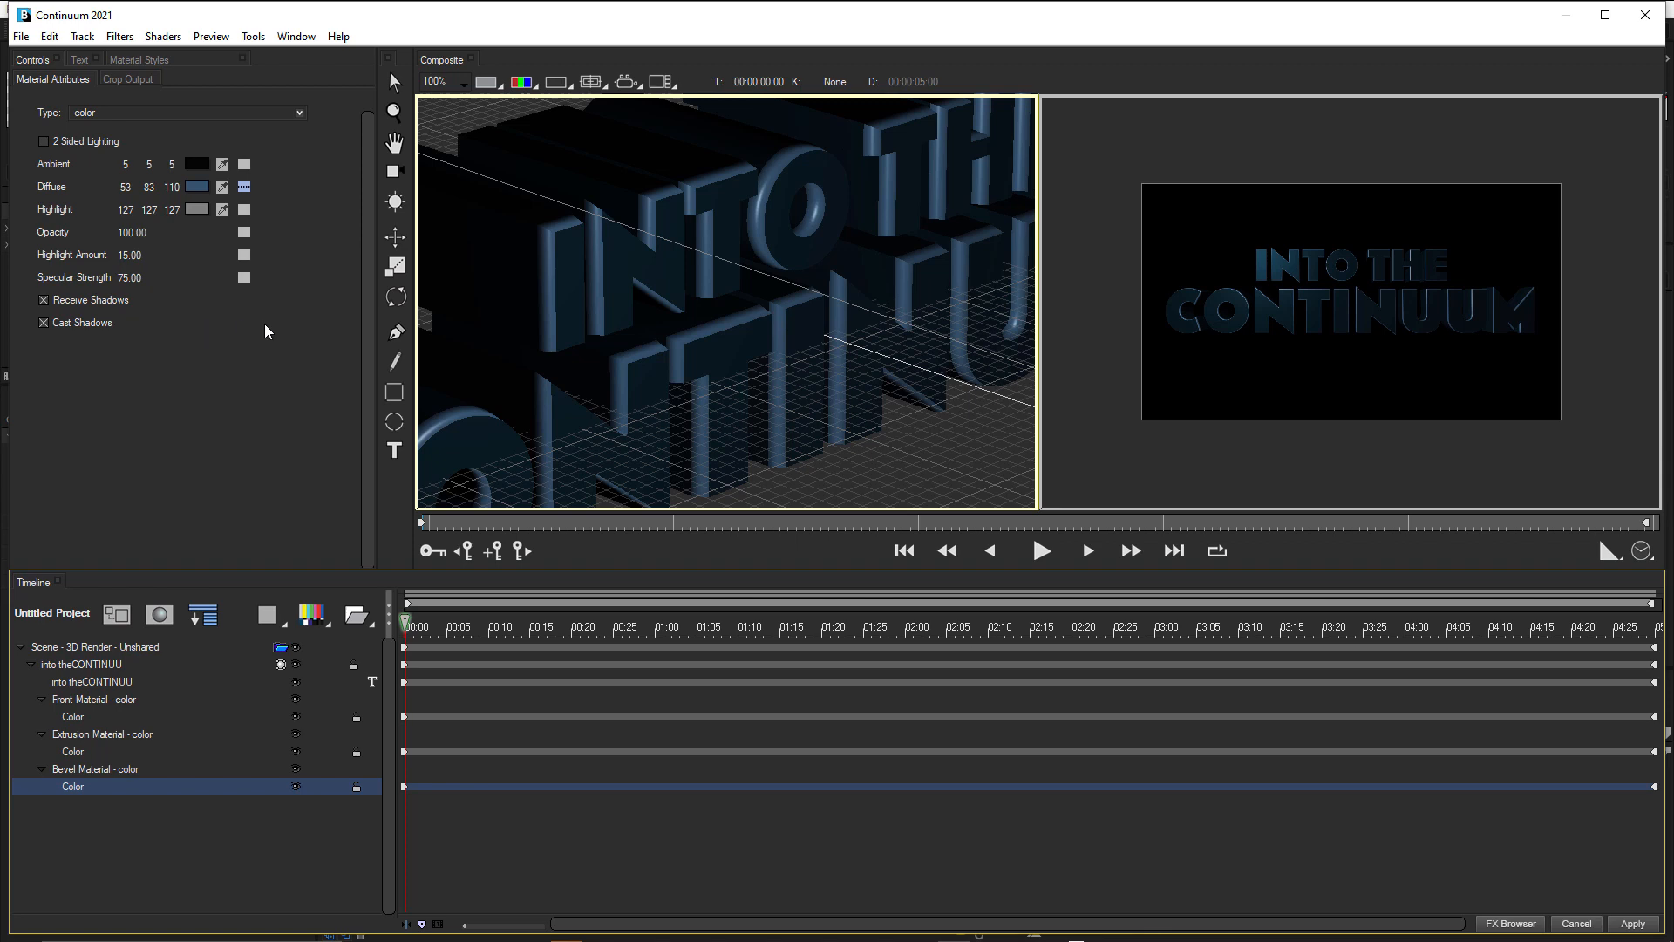
pyautogui.click(200, 193)
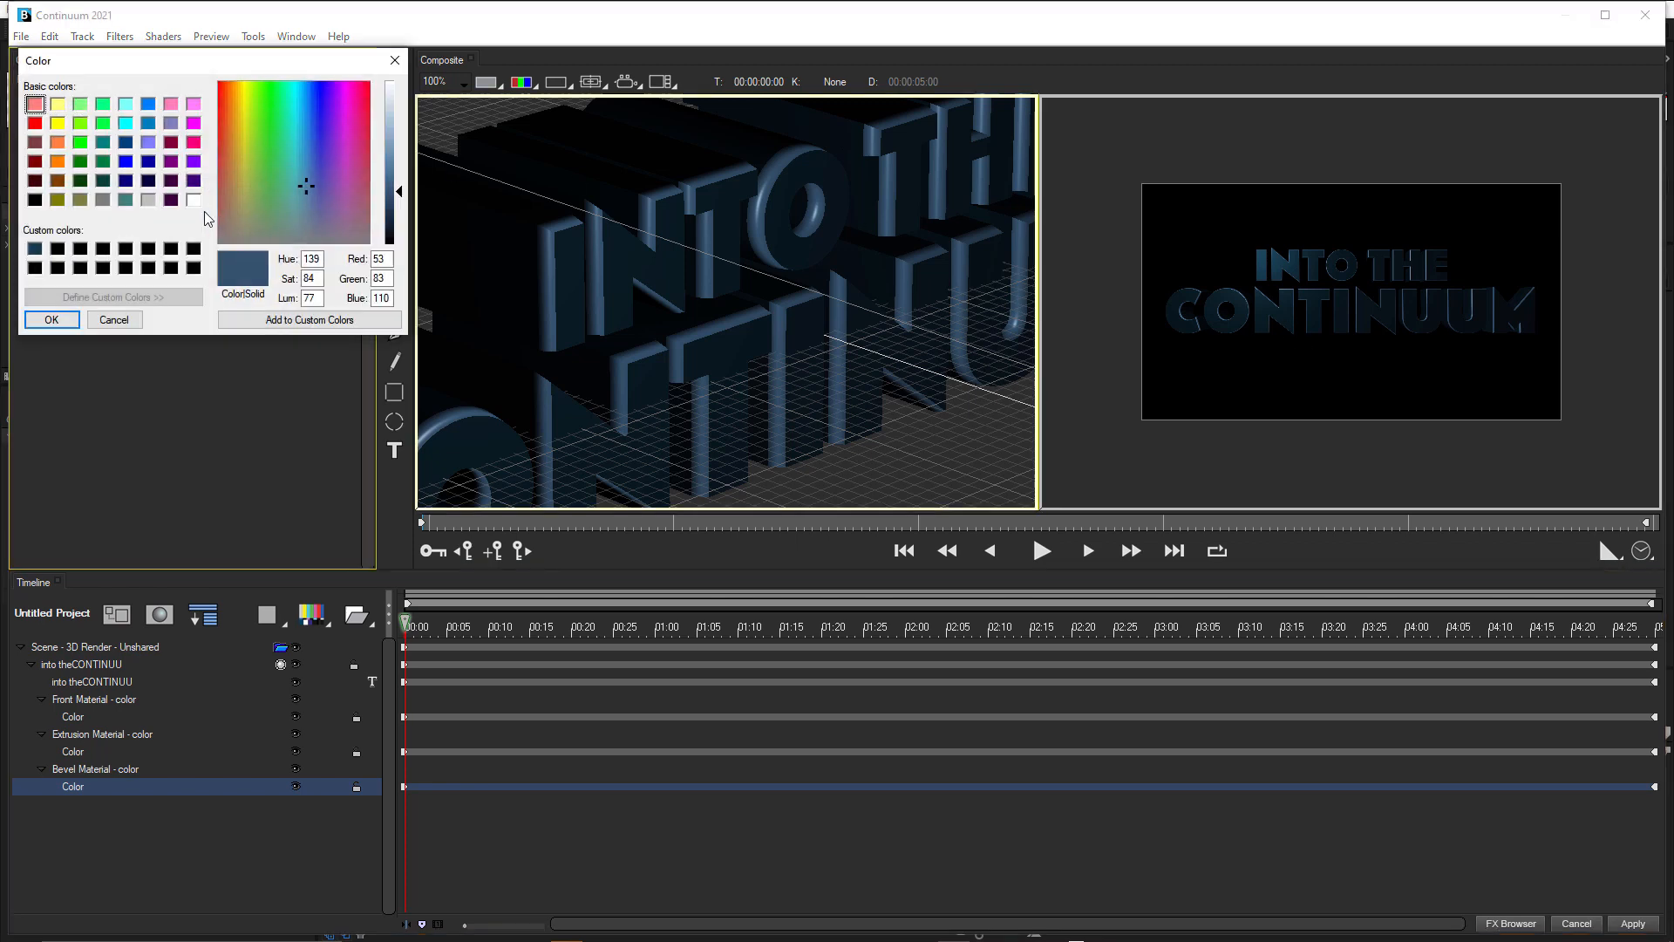
pyautogui.click(35, 249)
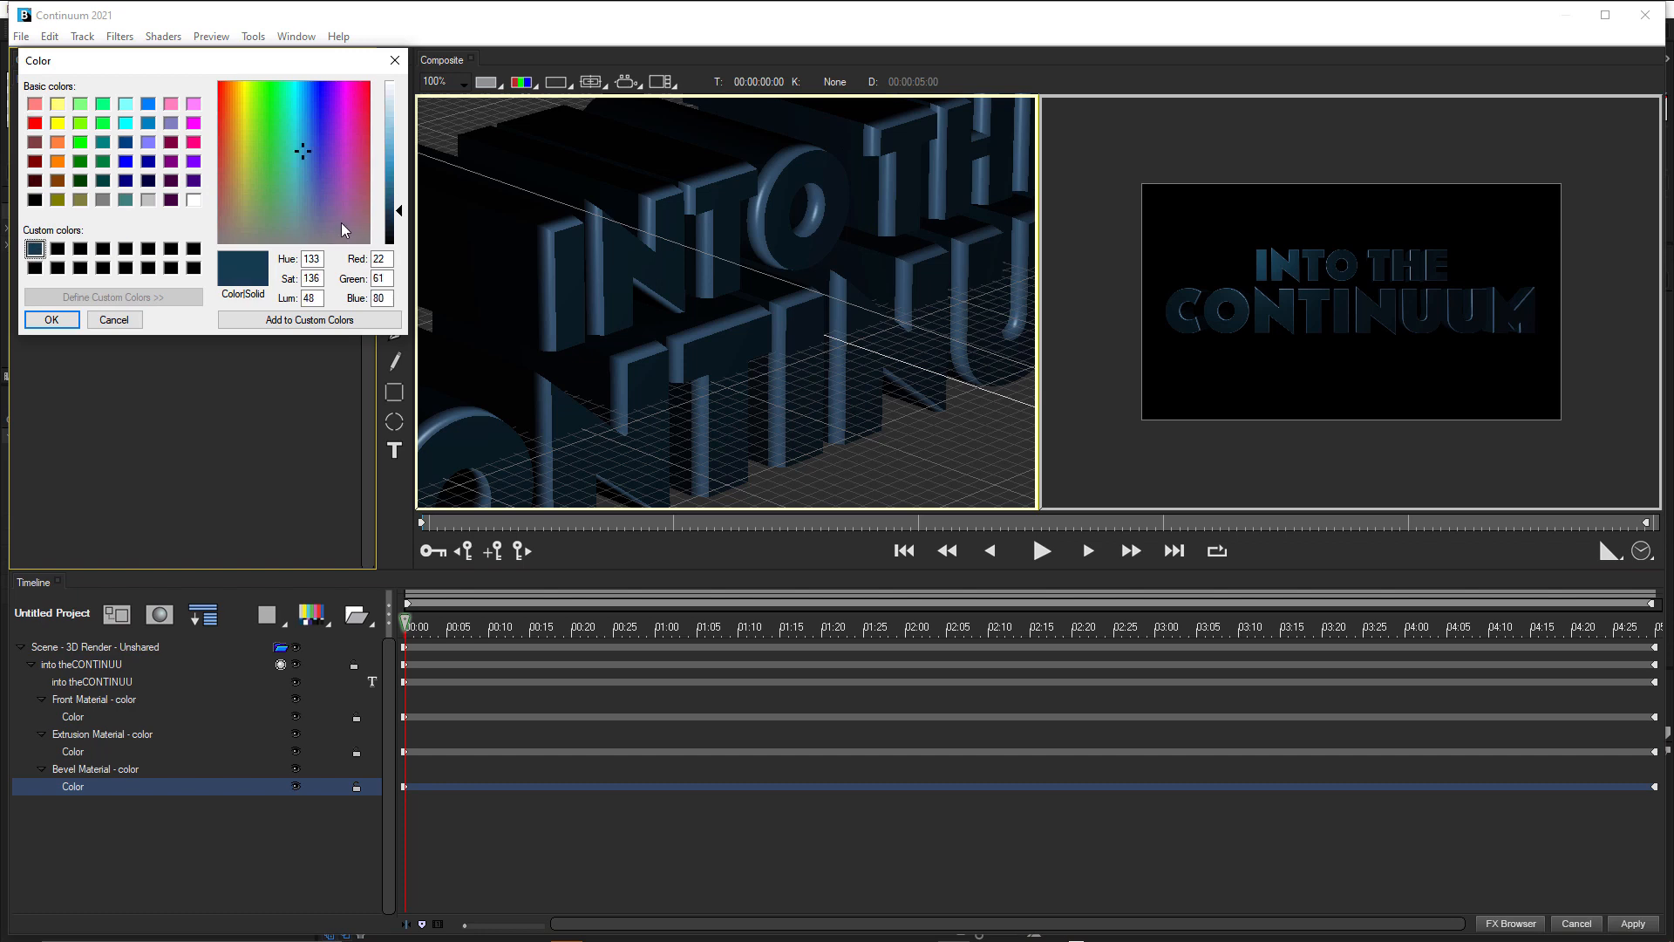
pyautogui.moveTo(399, 210); pyautogui.dragTo(398, 190)
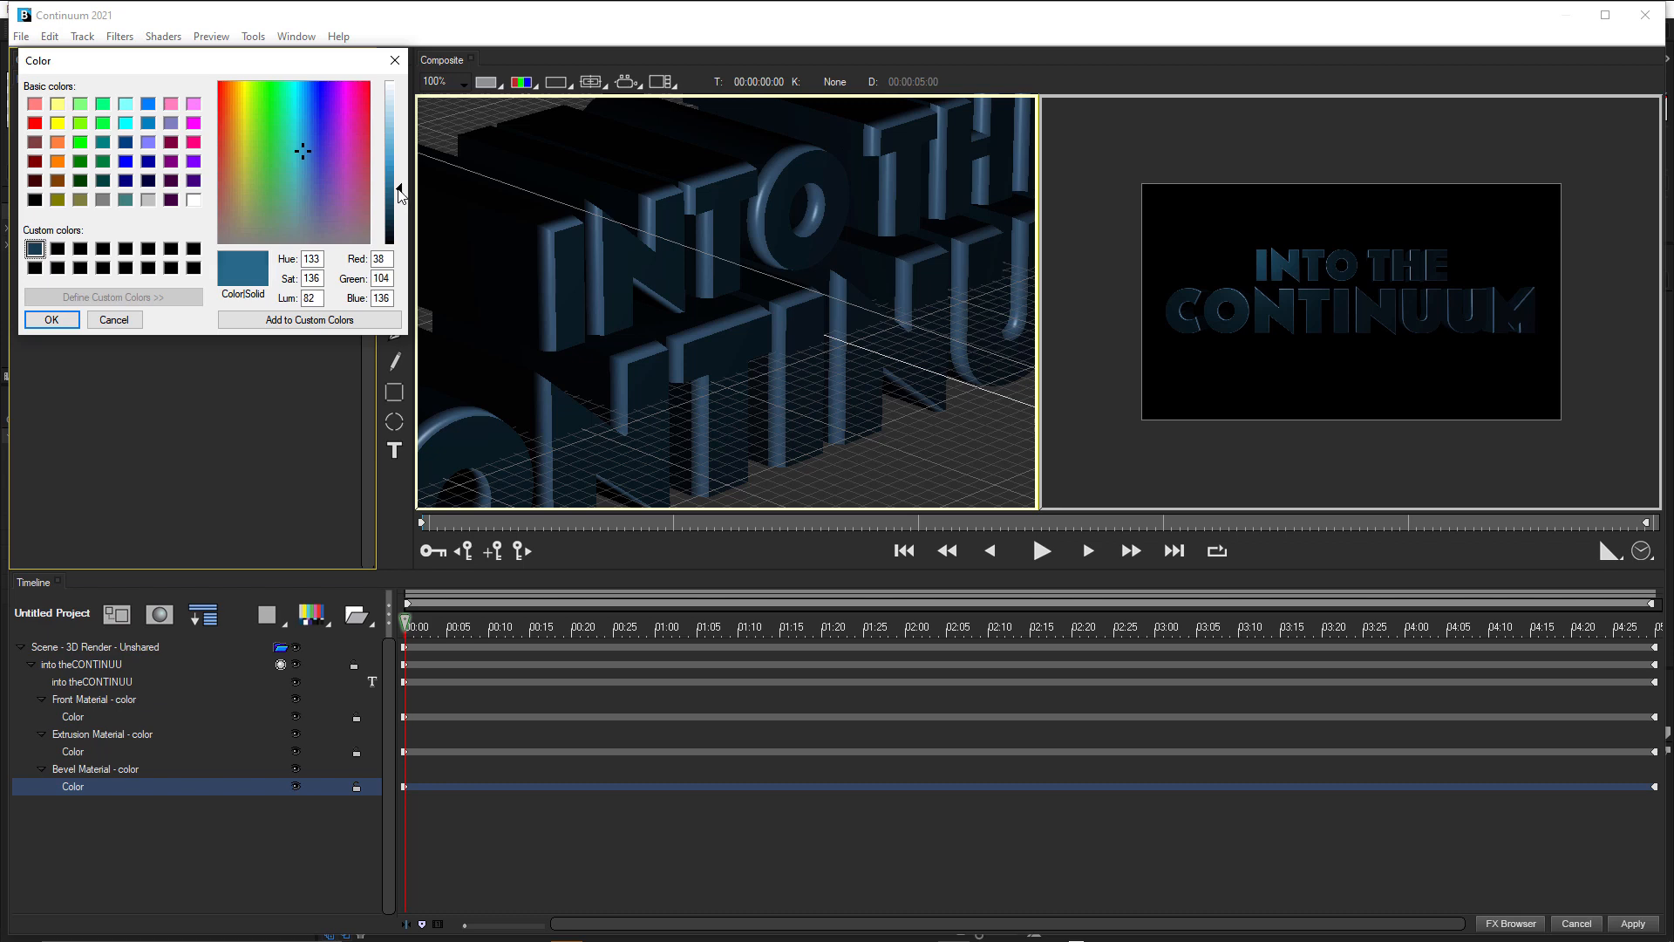
pyautogui.click(53, 320)
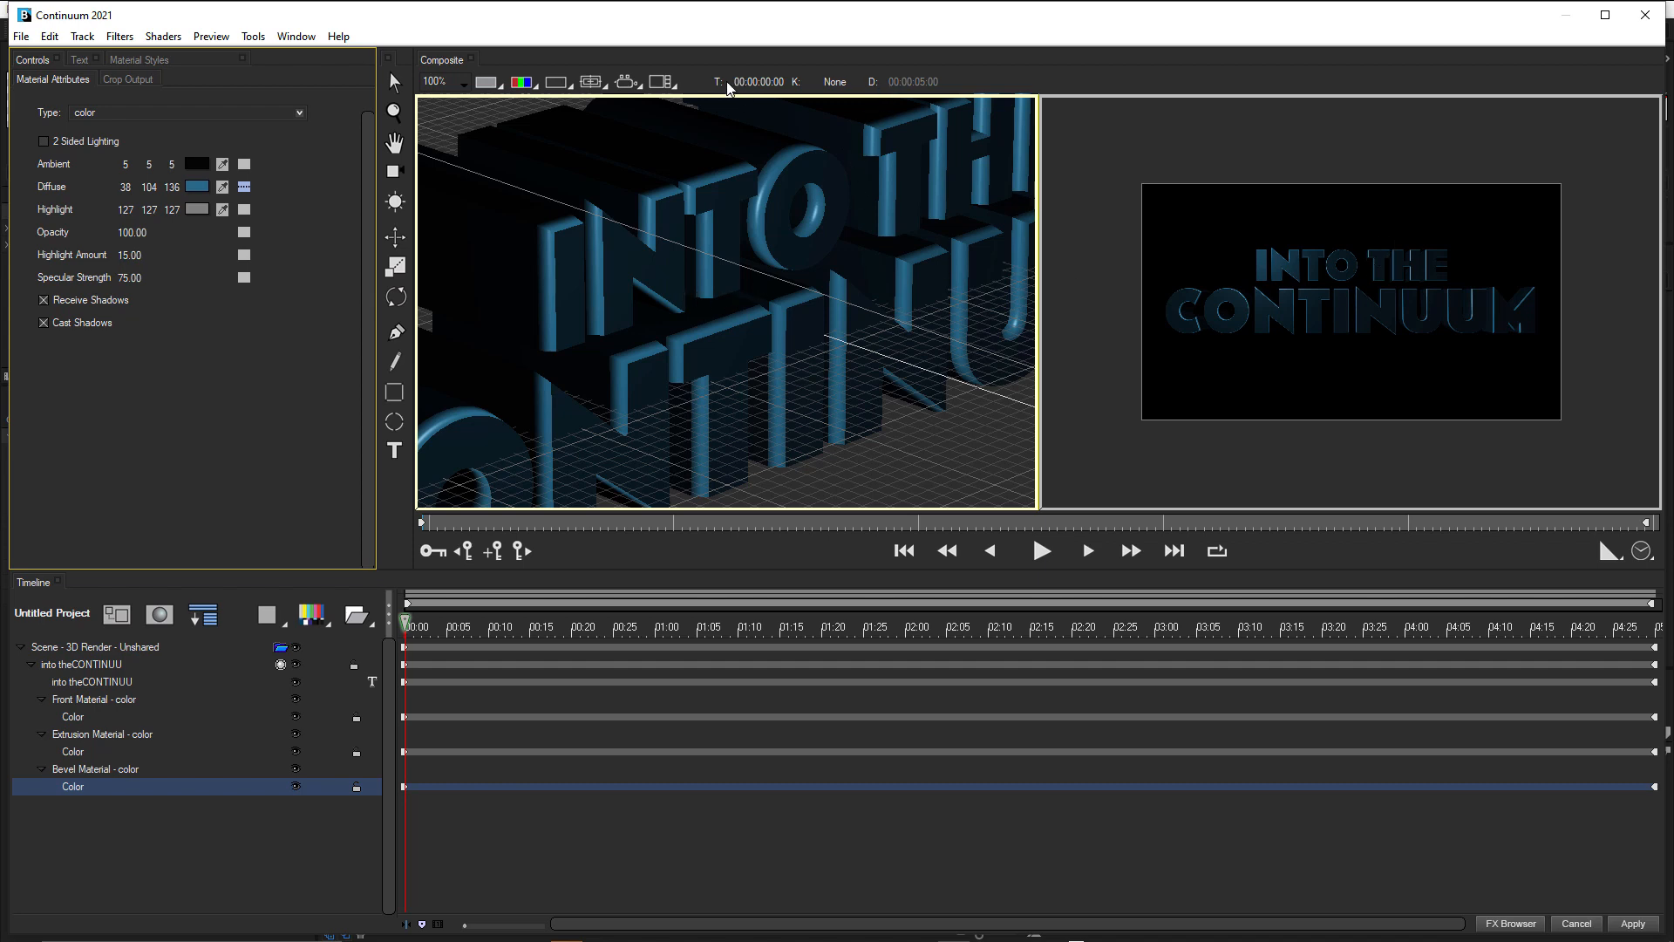
# Switch the composite to the Single view layout and check that the preview quality is High.
pyautogui.click(663, 82)
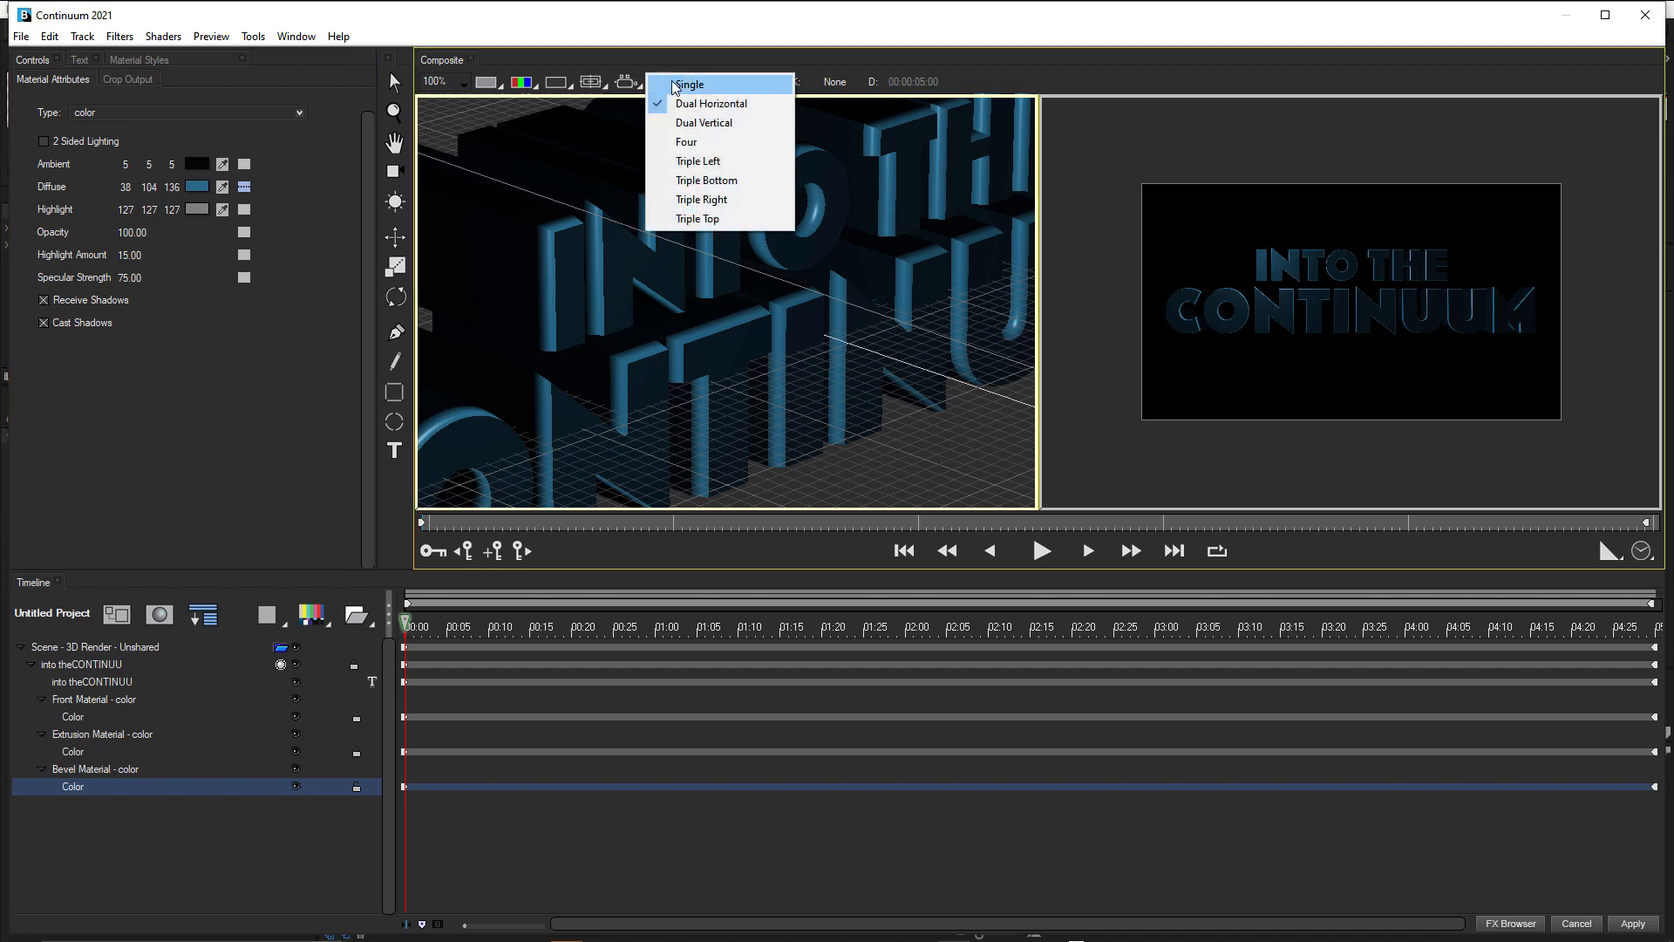
pyautogui.click(680, 84)
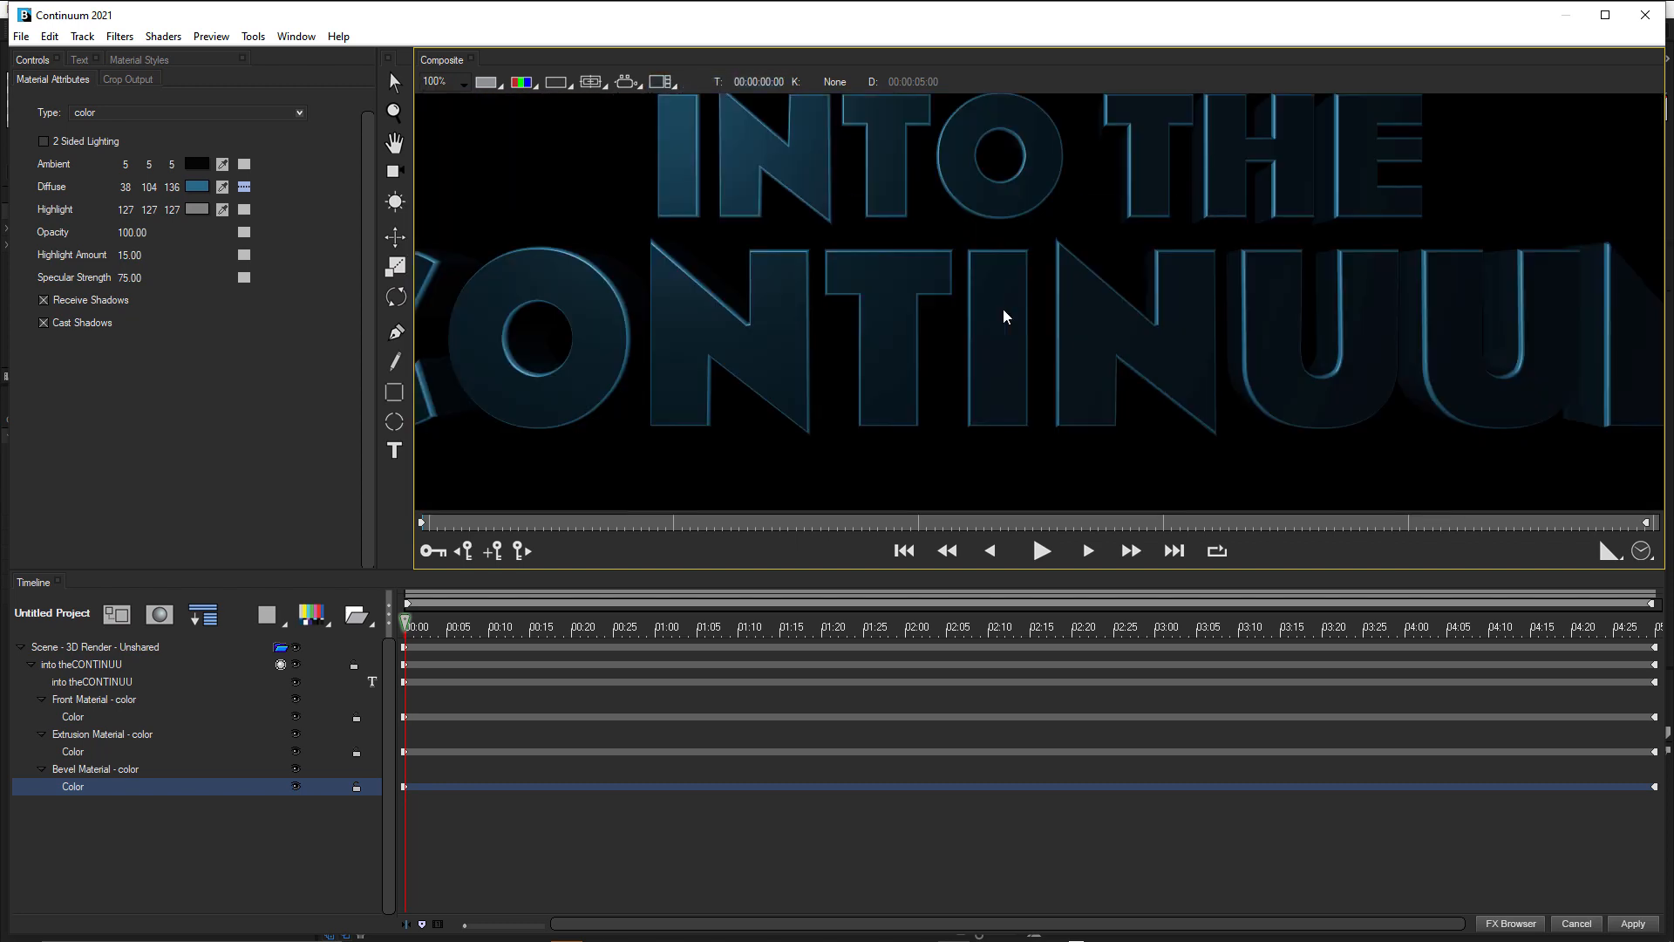
pyautogui.click(1629, 558)
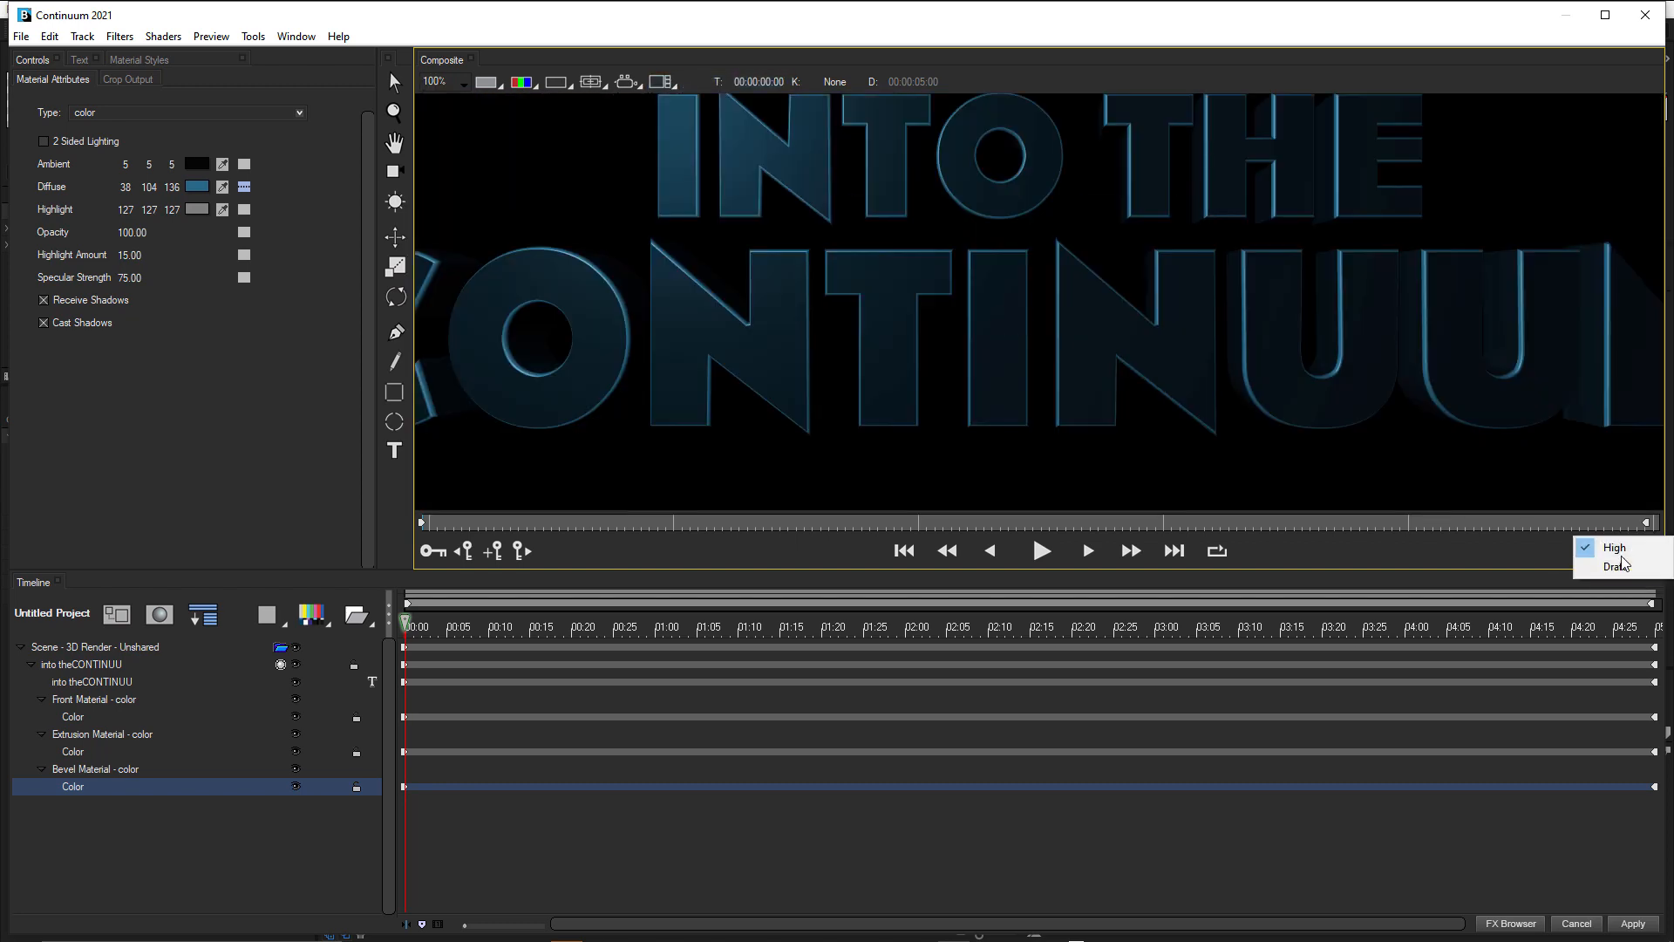
pyautogui.click(1486, 550)
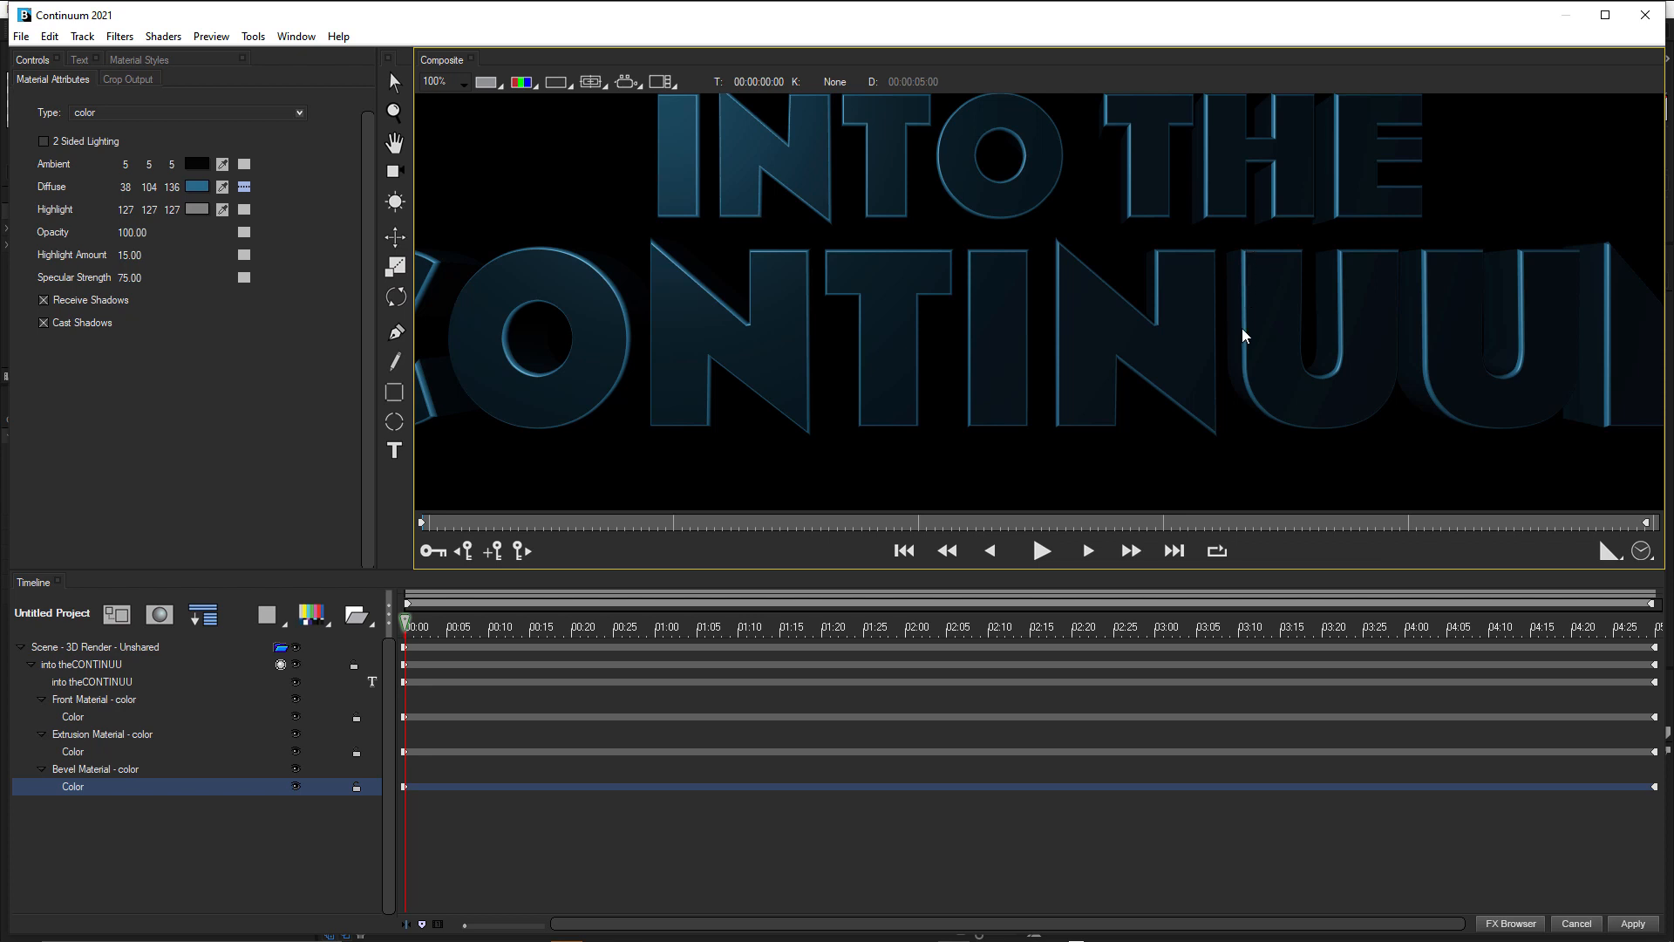
# Darken the bevel material's Diffuse colour to RGB 24, 68, 88.
pyautogui.click(198, 188)
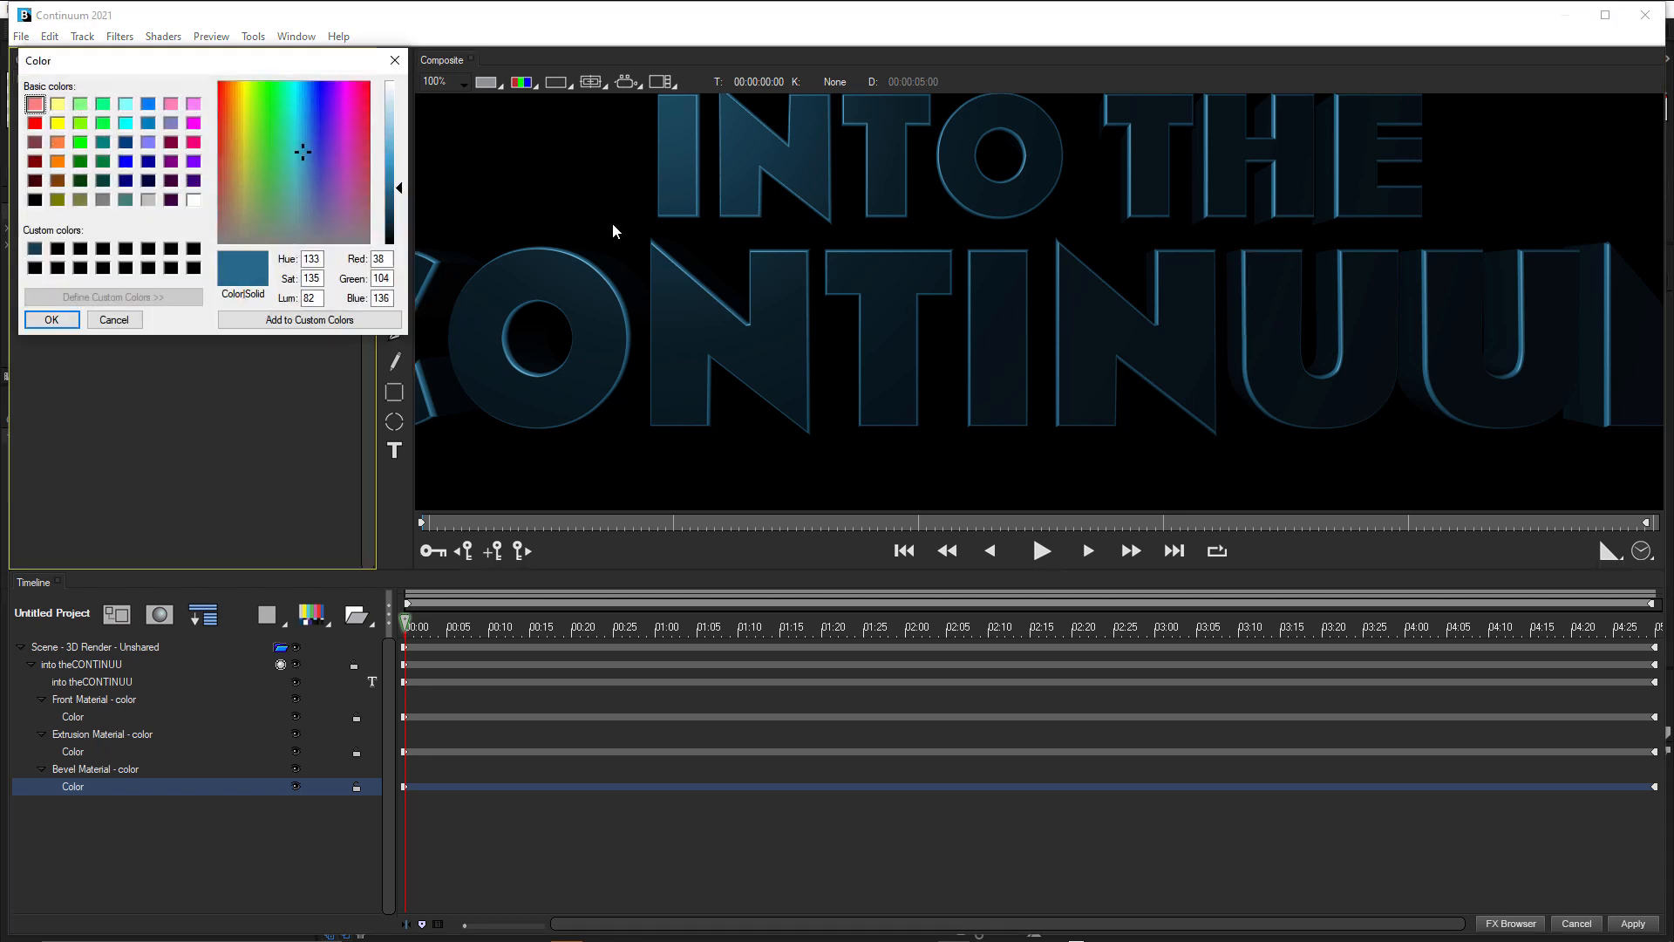
pyautogui.moveTo(403, 193); pyautogui.dragTo(403, 209)
pyautogui.click(78, 324)
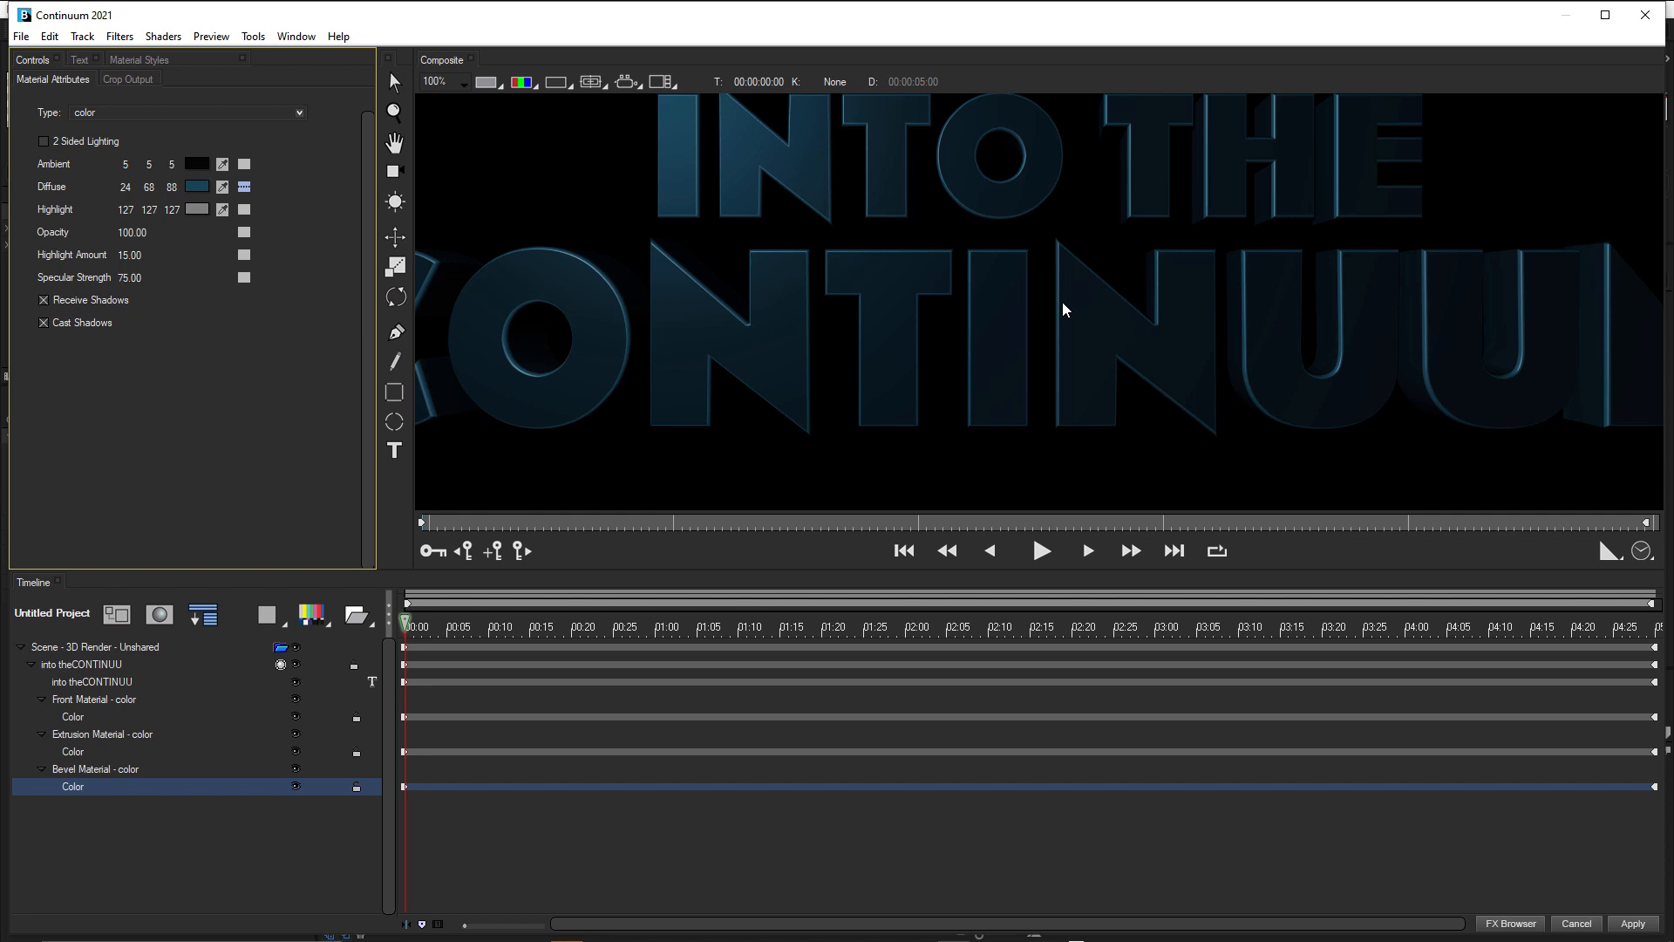
pyautogui.scroll(-1, 1062, 301)
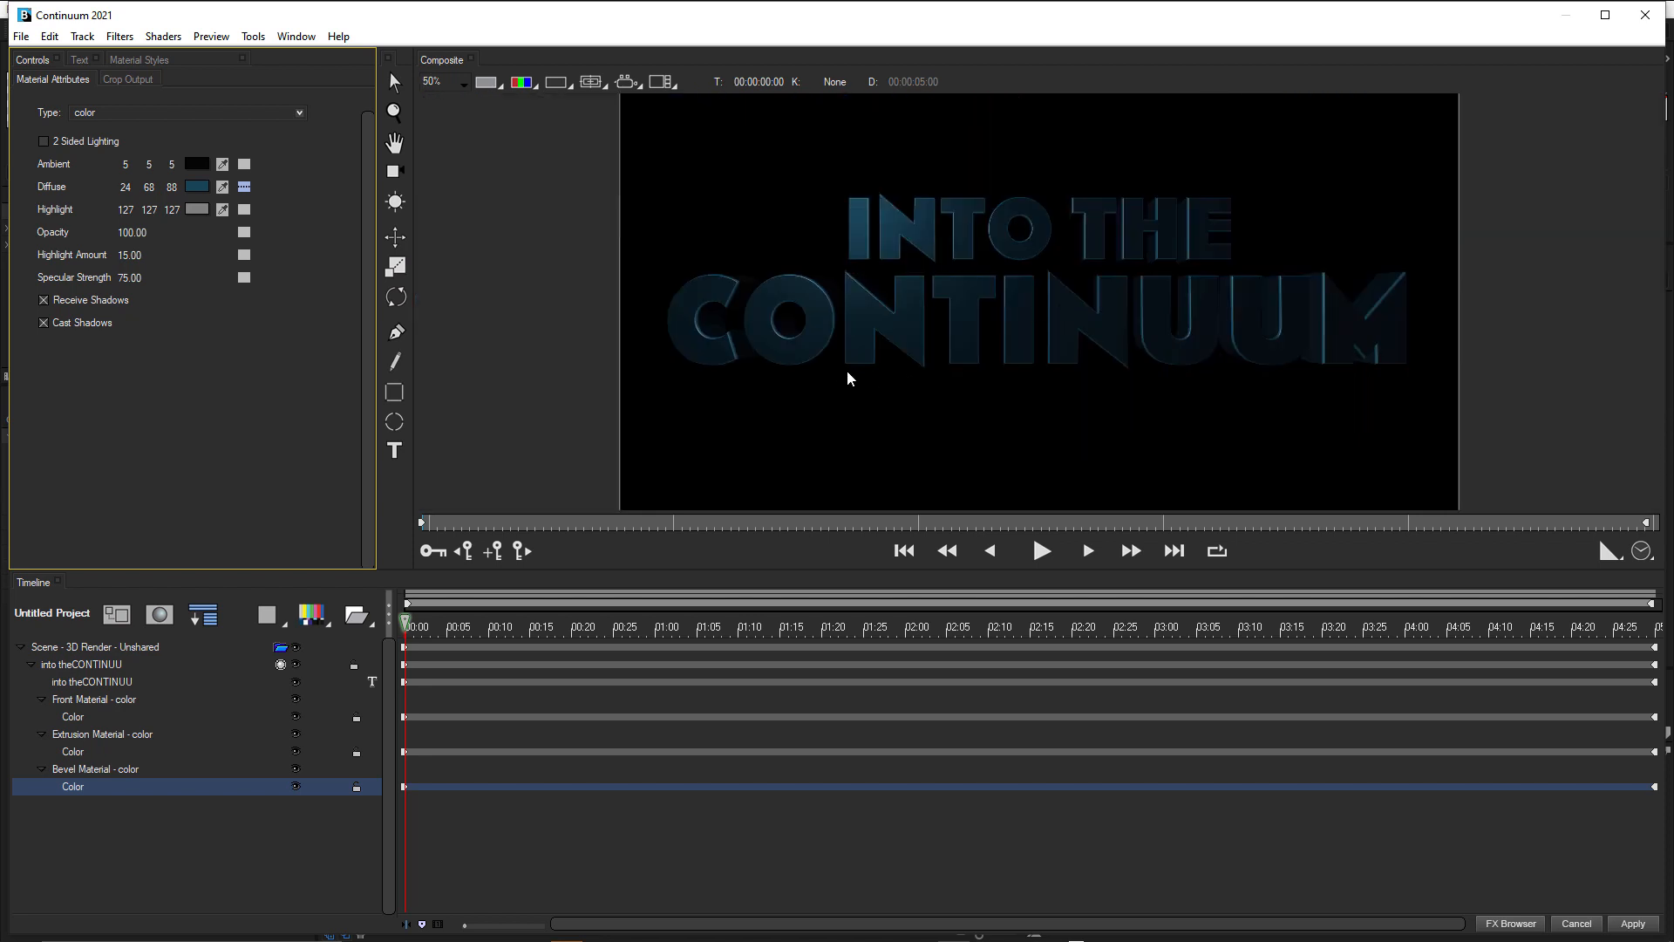
# Switch the composite back to the Dual Horizontal view layout, with the whole title in the perspective view.
pyautogui.click(664, 82)
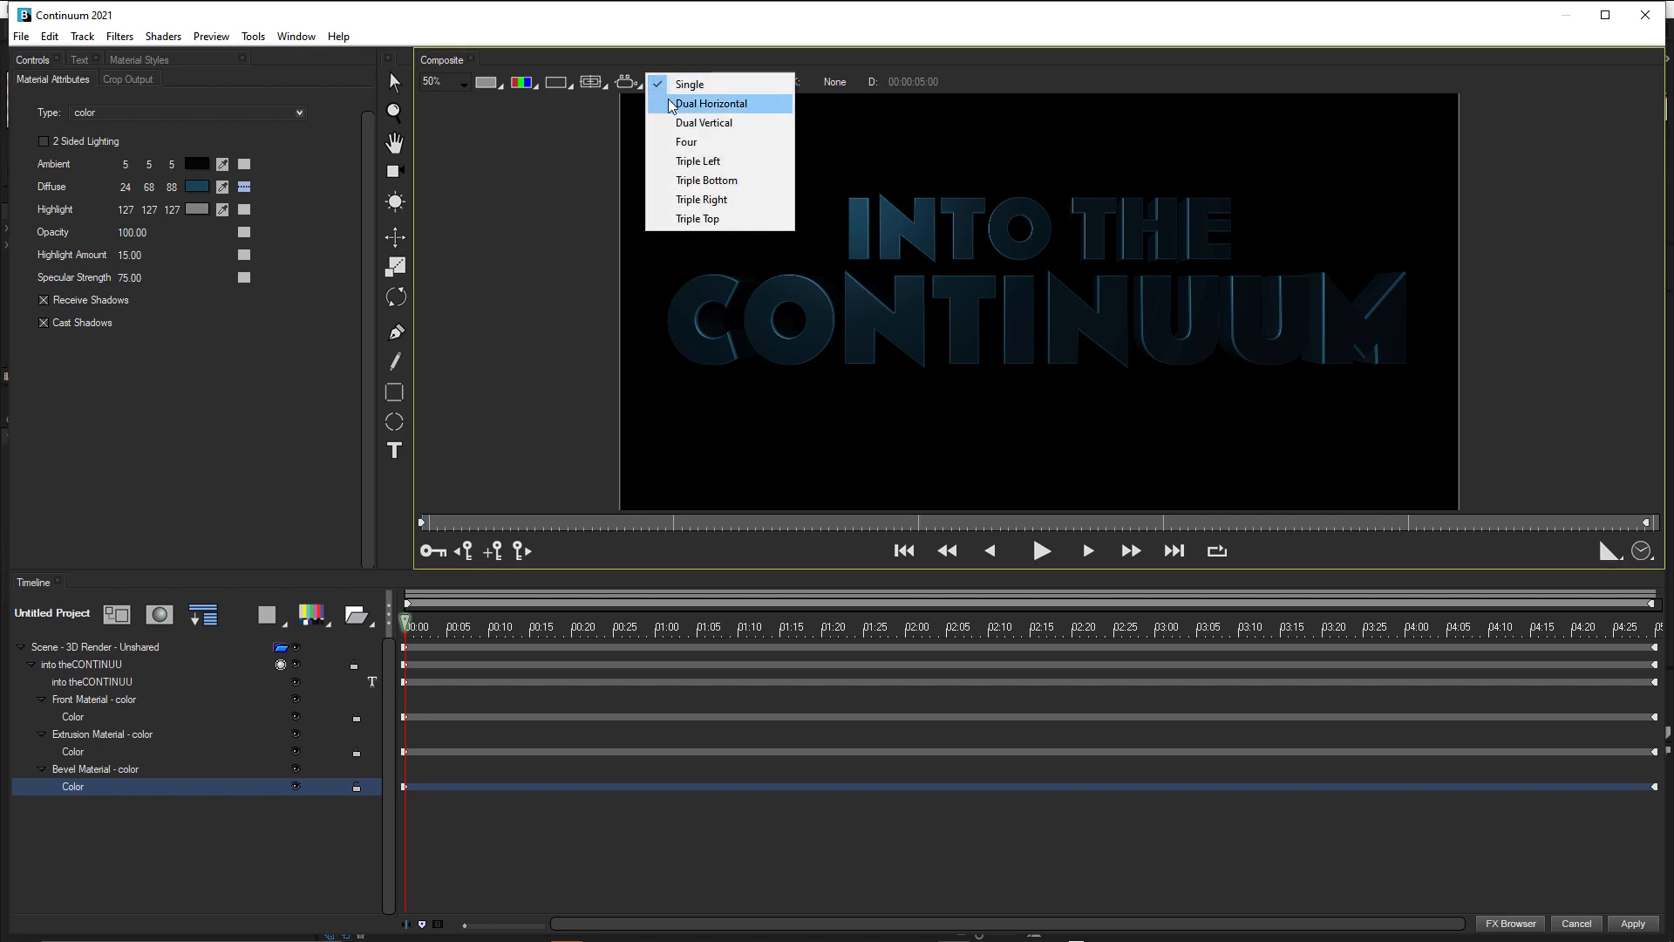
pyautogui.click(671, 103)
pyautogui.scroll(-1, 755, 294)
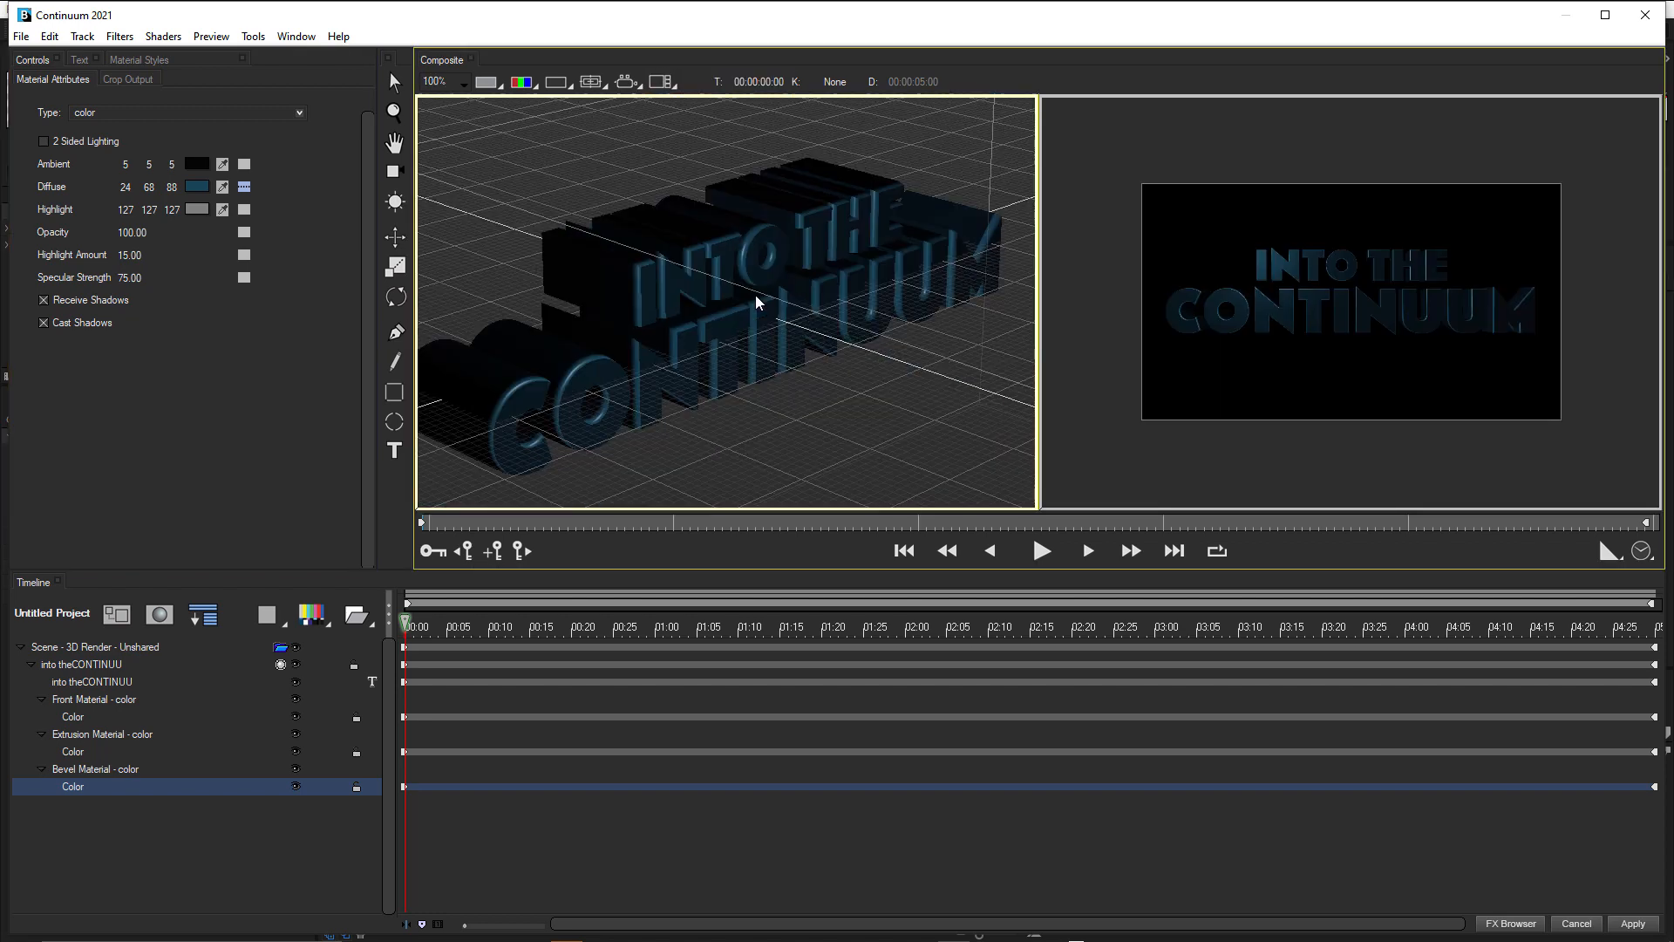
# Save the title project to the Desktop as ITC.blu.
pyautogui.hotkey('ctrl', 's')
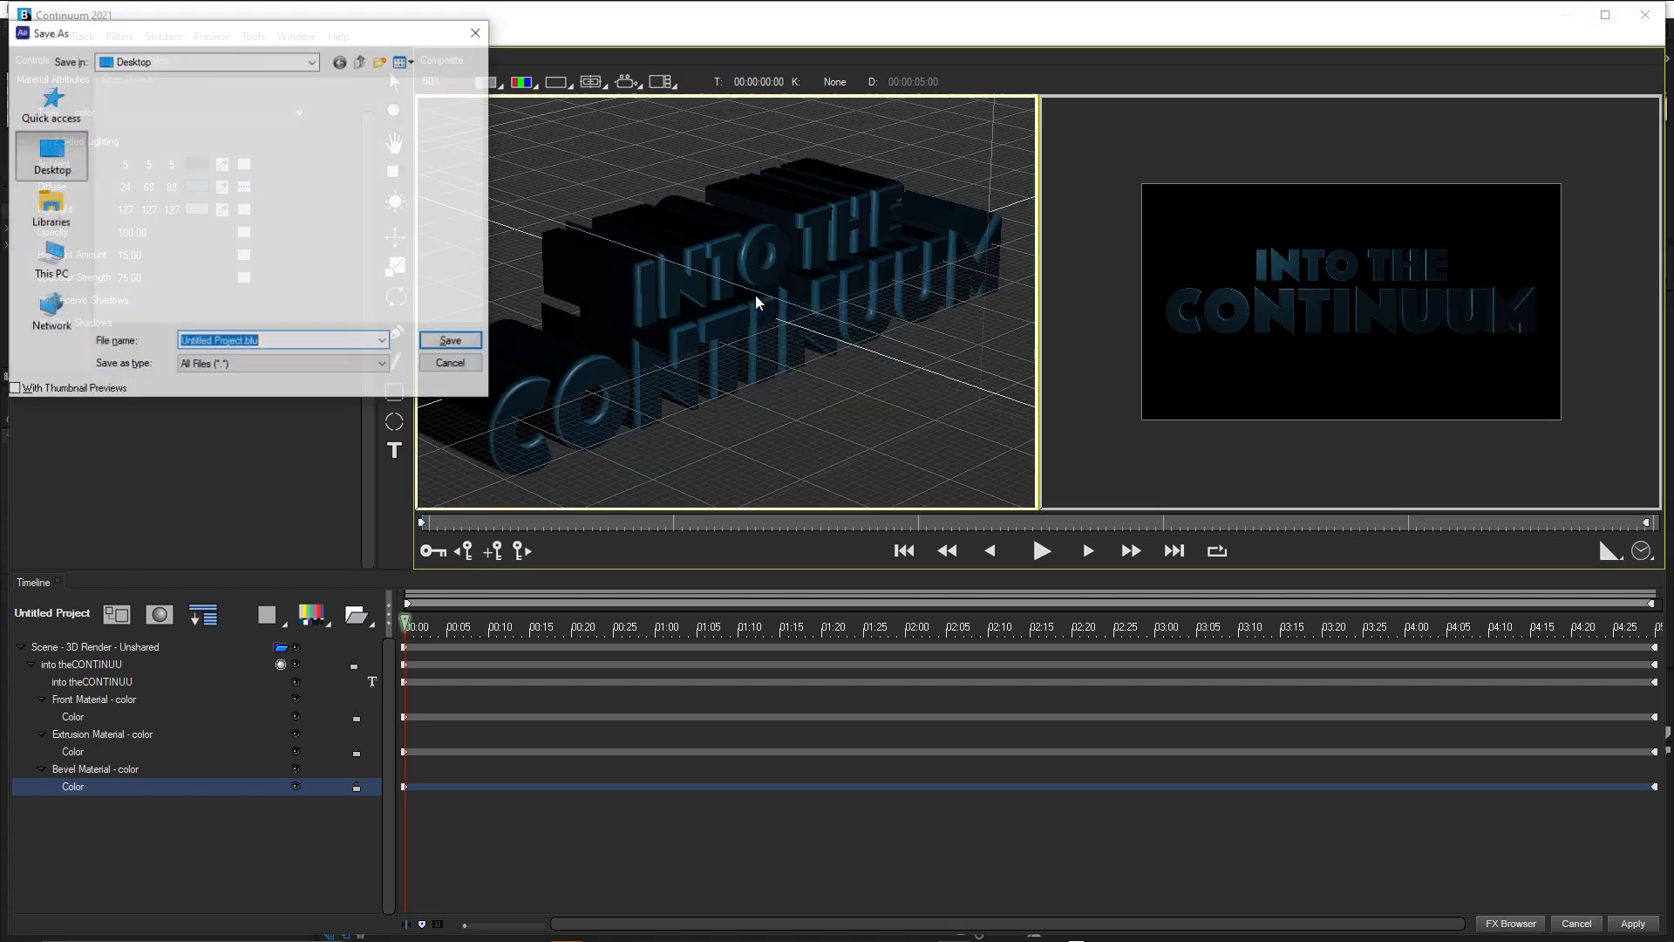
pyautogui.click(262, 345)
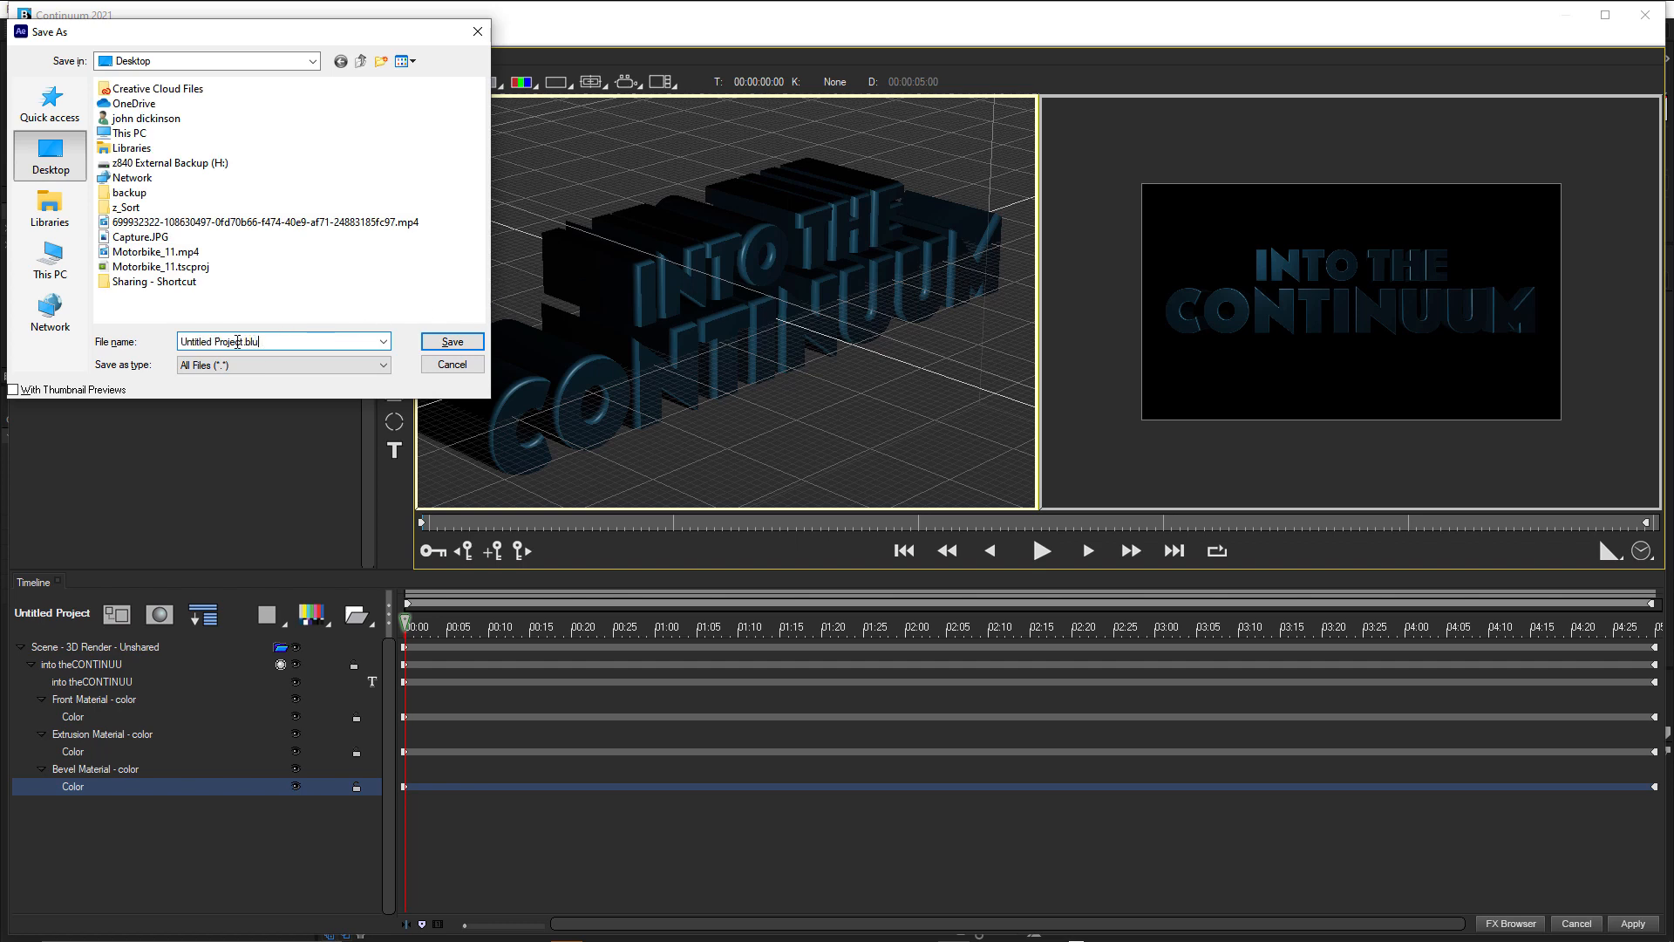
pyautogui.moveTo(243, 343); pyautogui.dragTo(104, 349)
pyautogui.write('f')
pyautogui.write('TC')
pyautogui.click(453, 342)
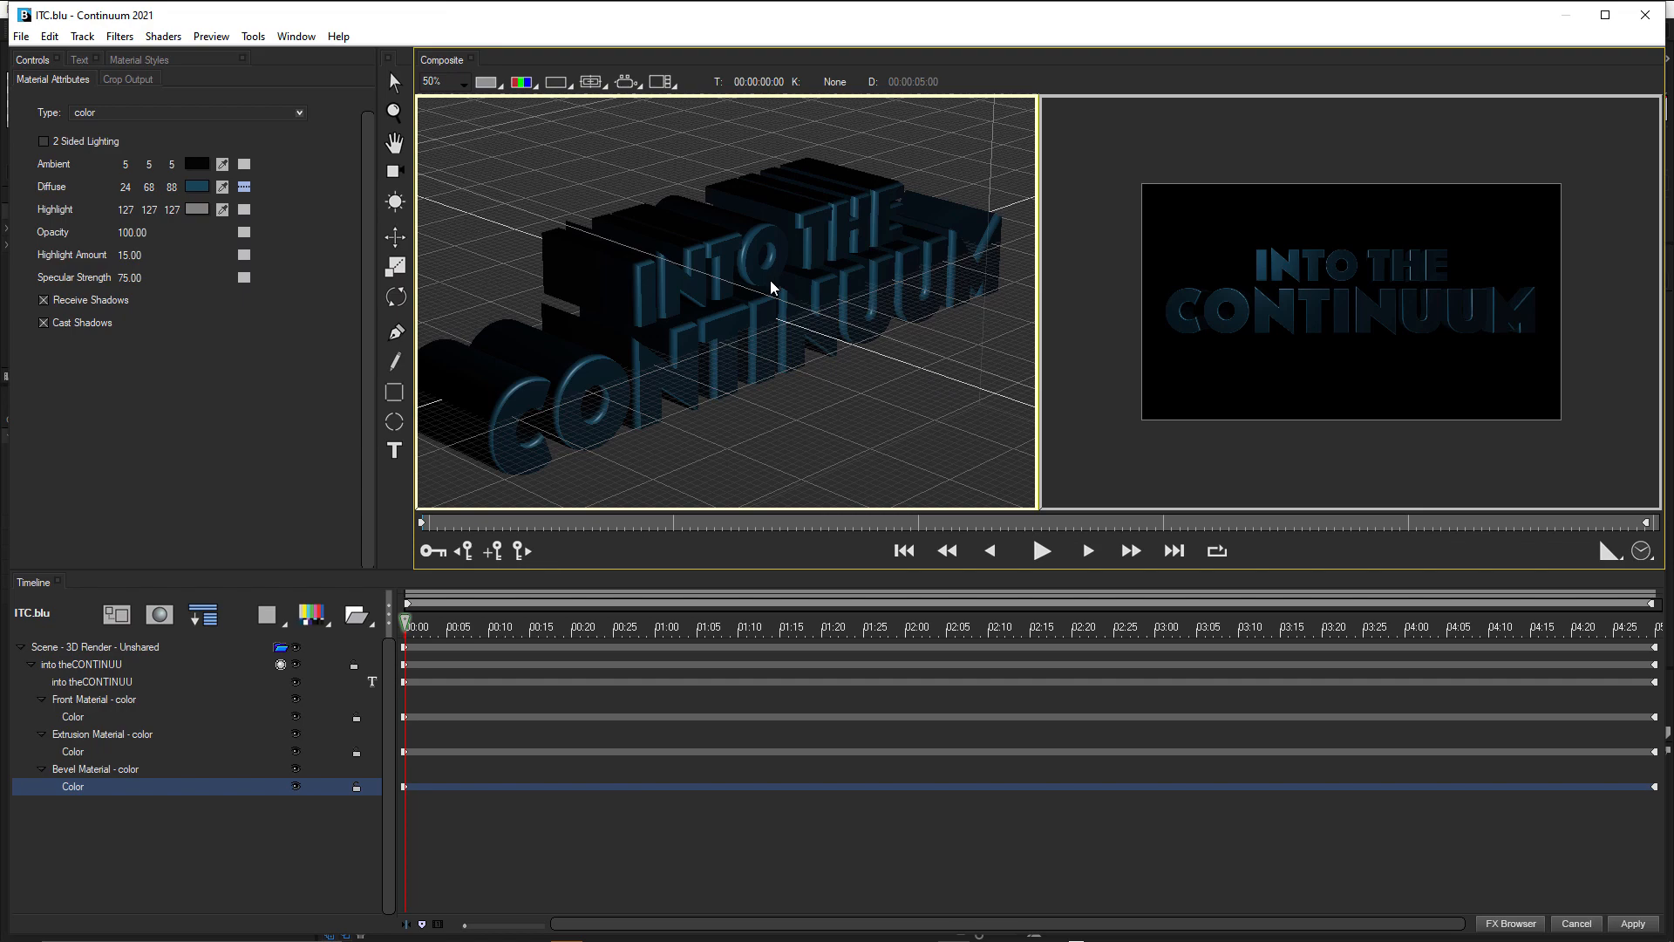
pyautogui.scroll(-1, 771, 280)
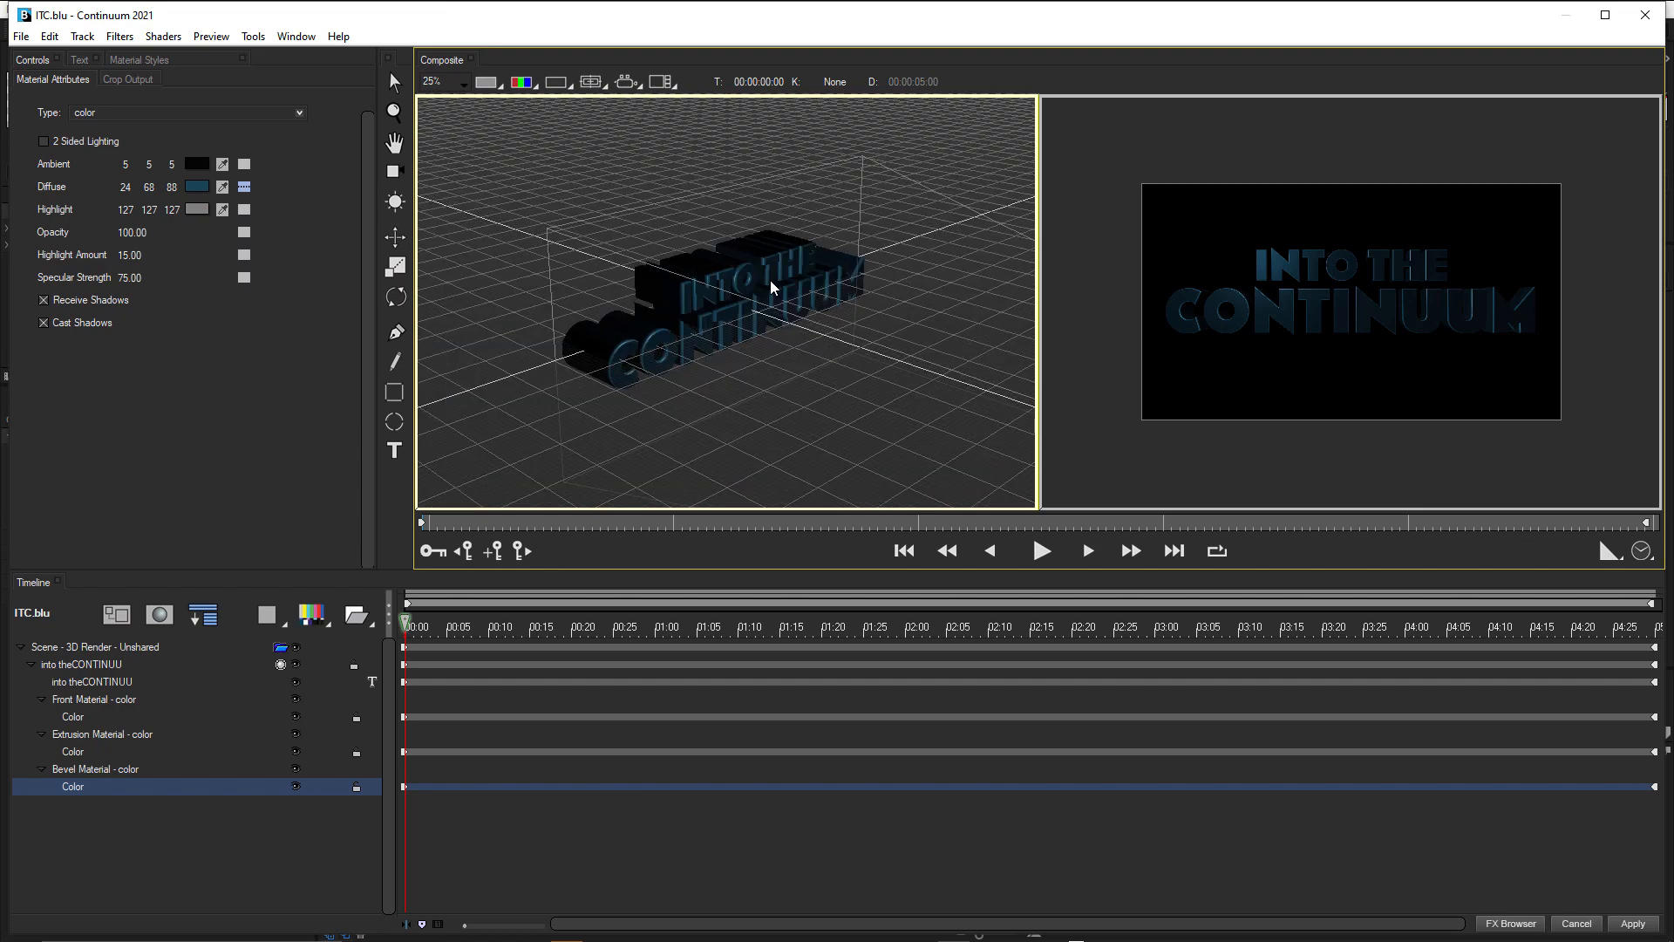
# Move the scene's first point light to the centre of the title, at about X 944 and Y 475.
pyautogui.click(71, 646)
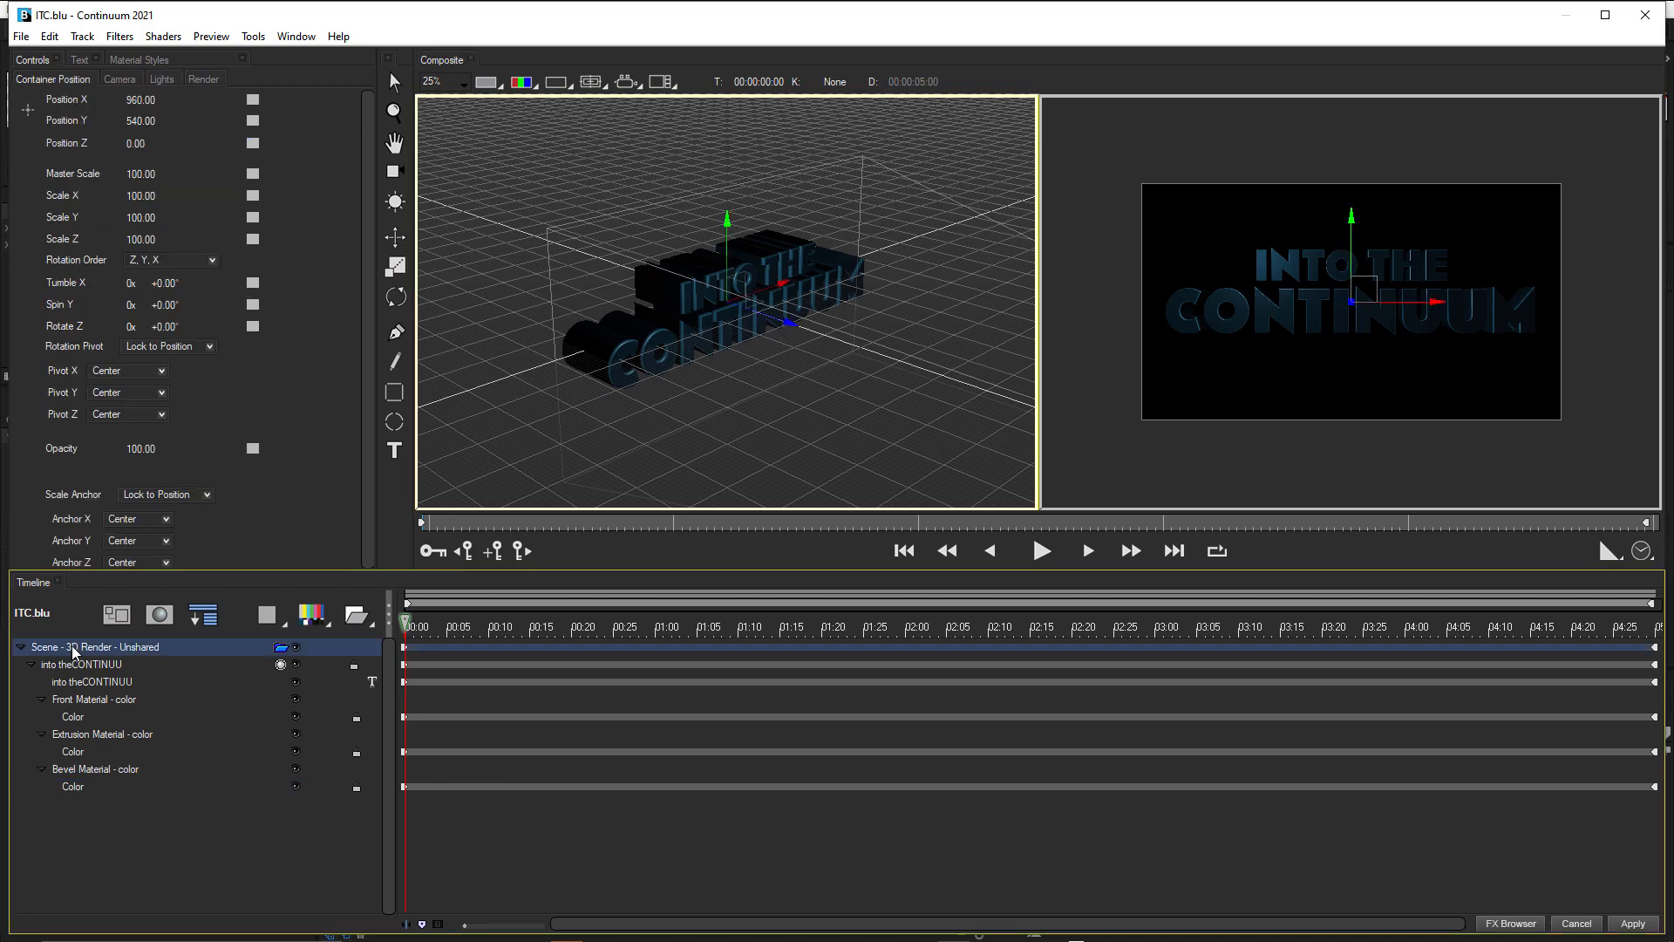
pyautogui.scroll(-2, 651, 347)
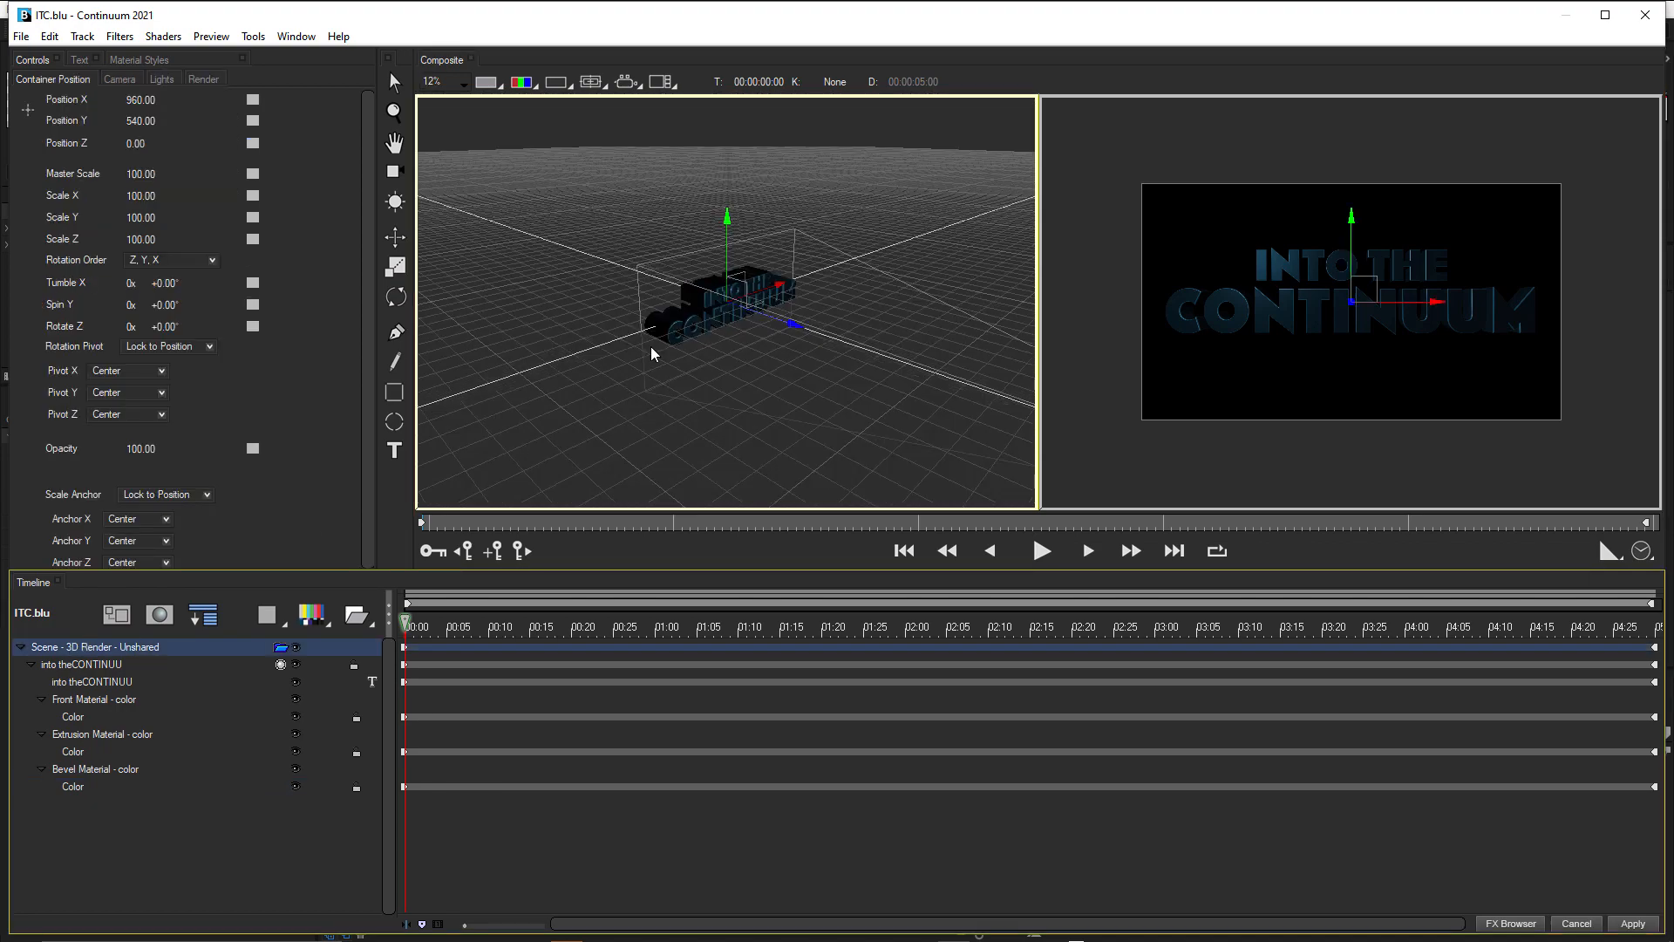
pyautogui.click(166, 80)
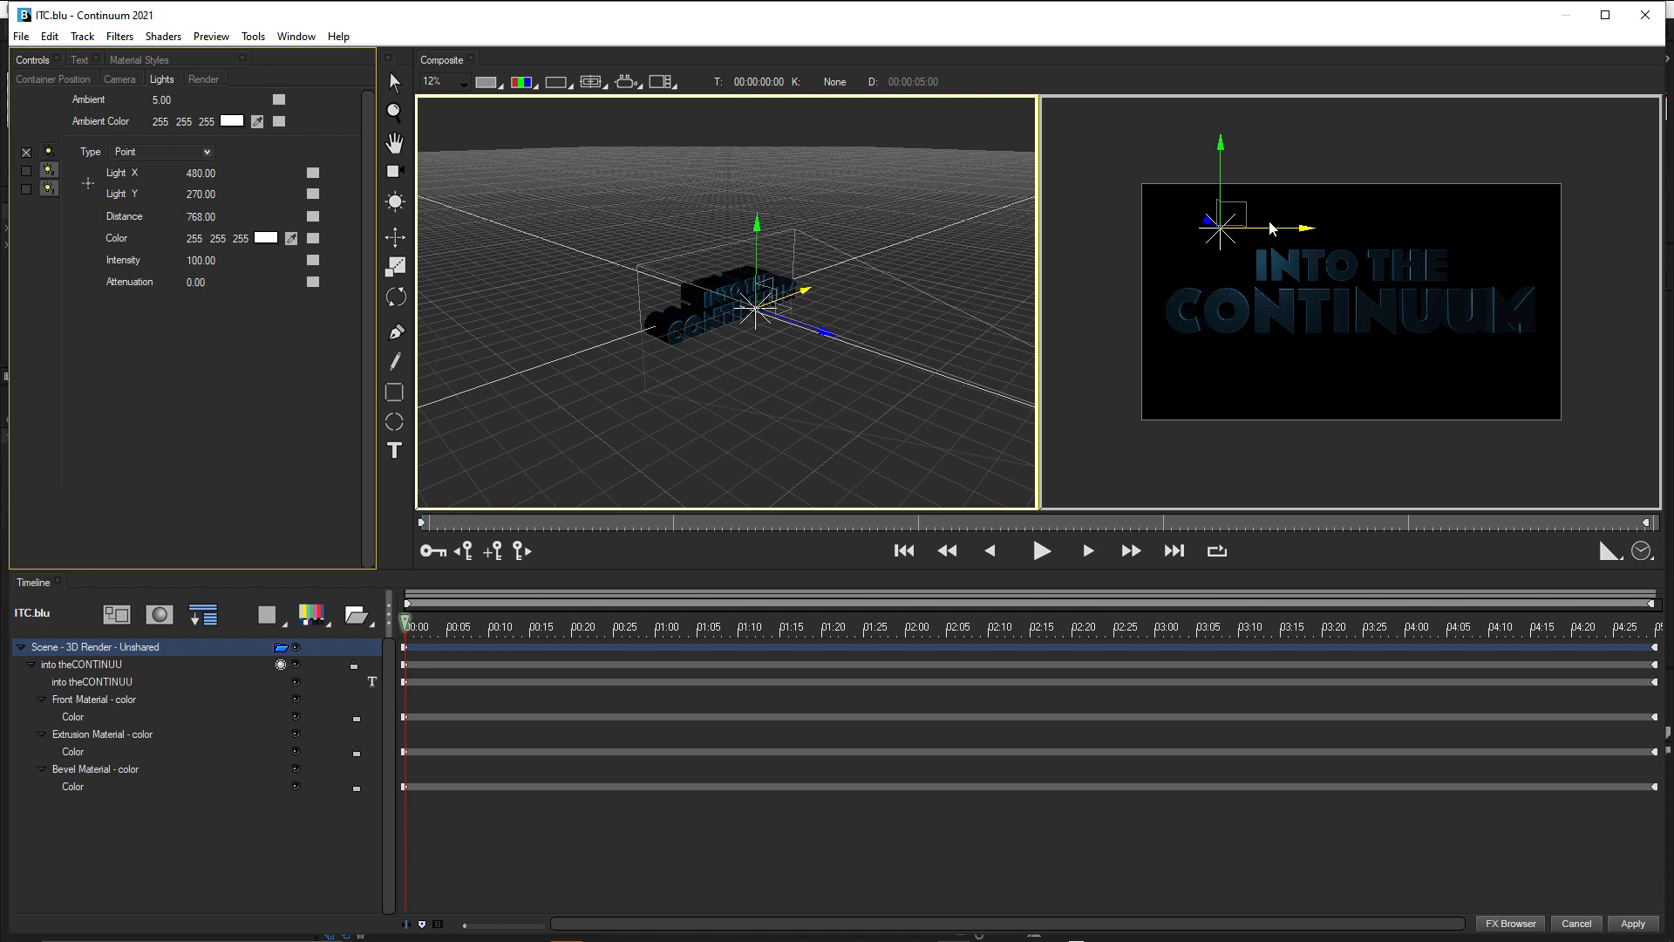
pyautogui.click(757, 300)
pyautogui.click(1333, 230)
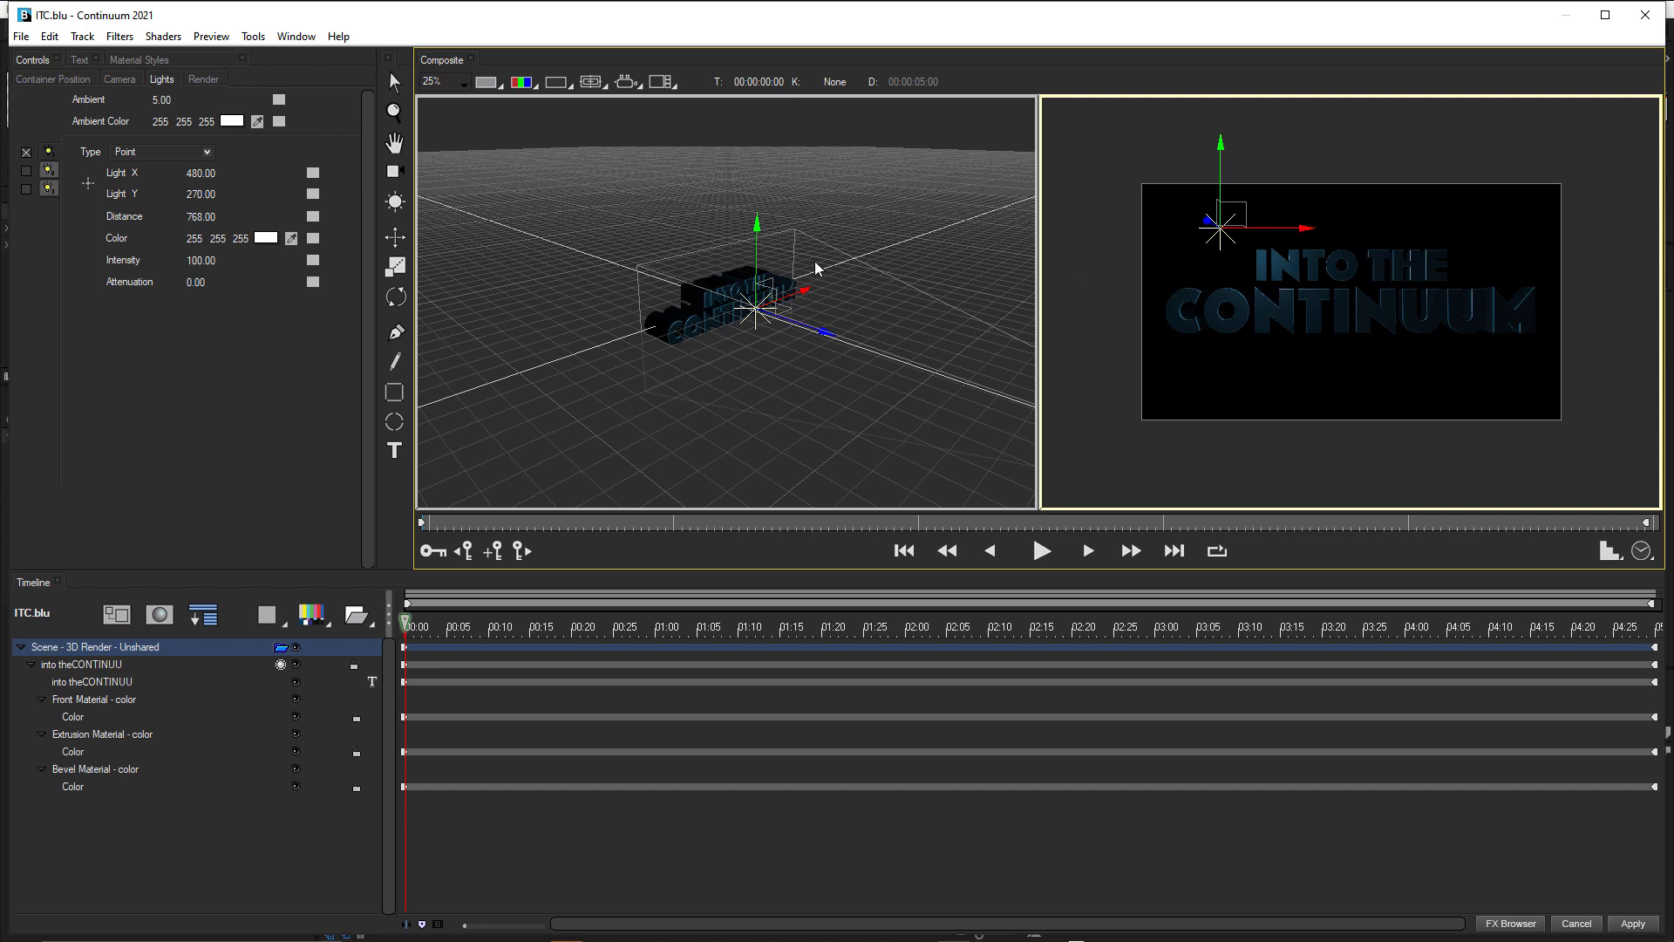
pyautogui.click(394, 237)
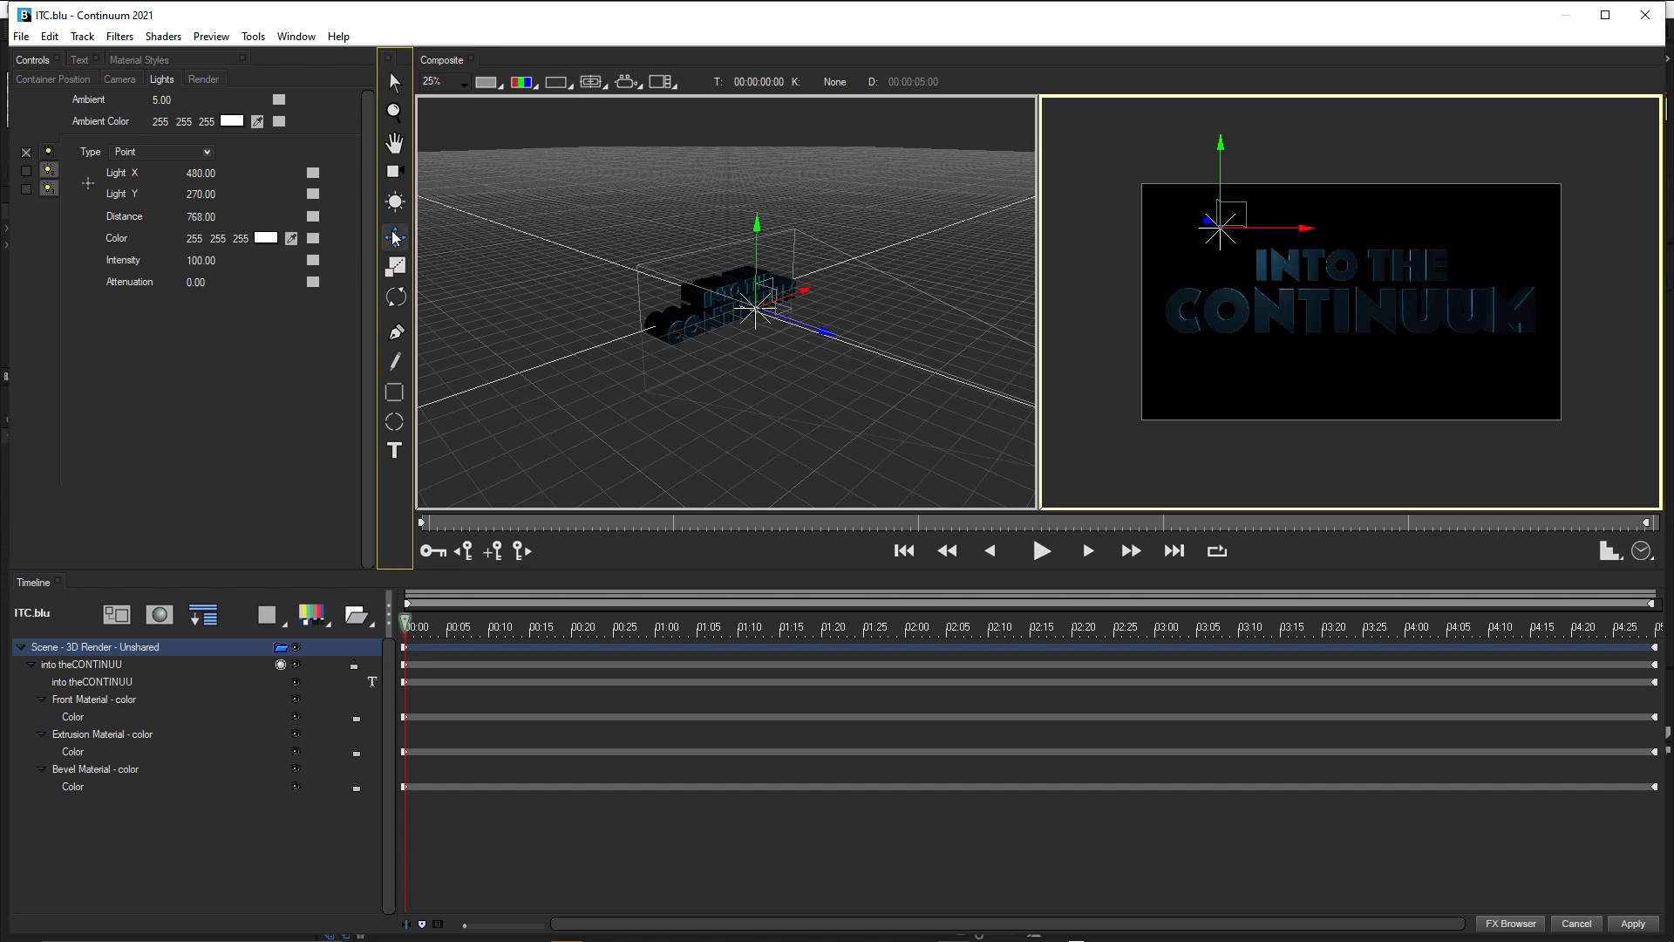
pyautogui.click(1286, 236)
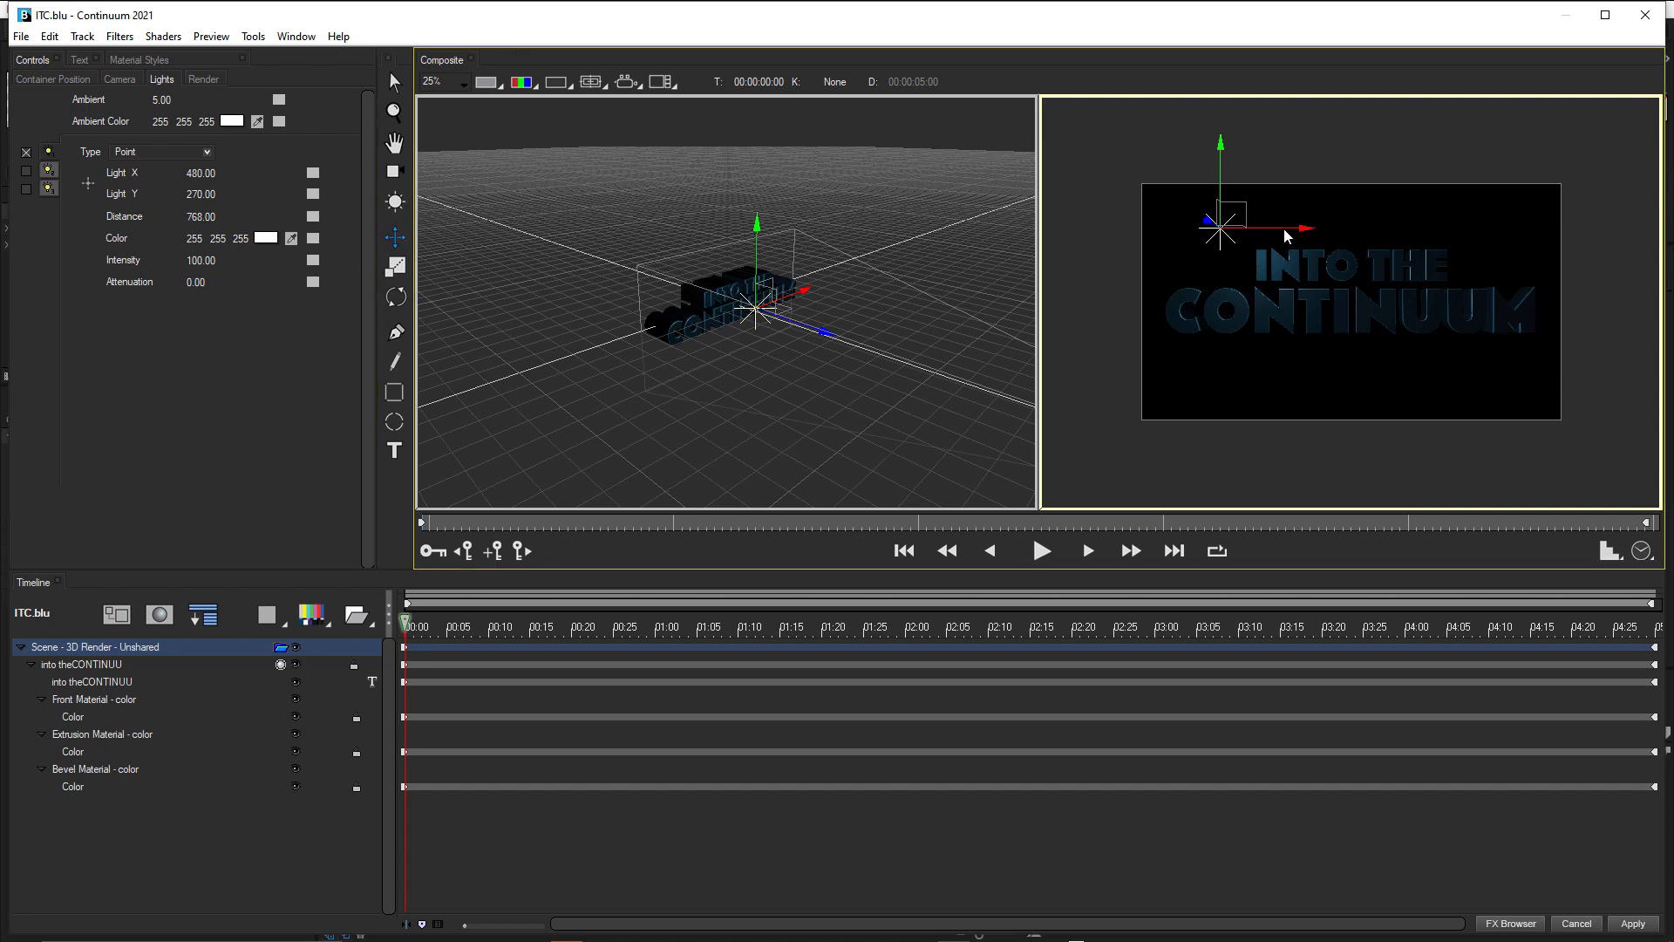
pyautogui.moveTo(1286, 236); pyautogui.dragTo(1416, 237)
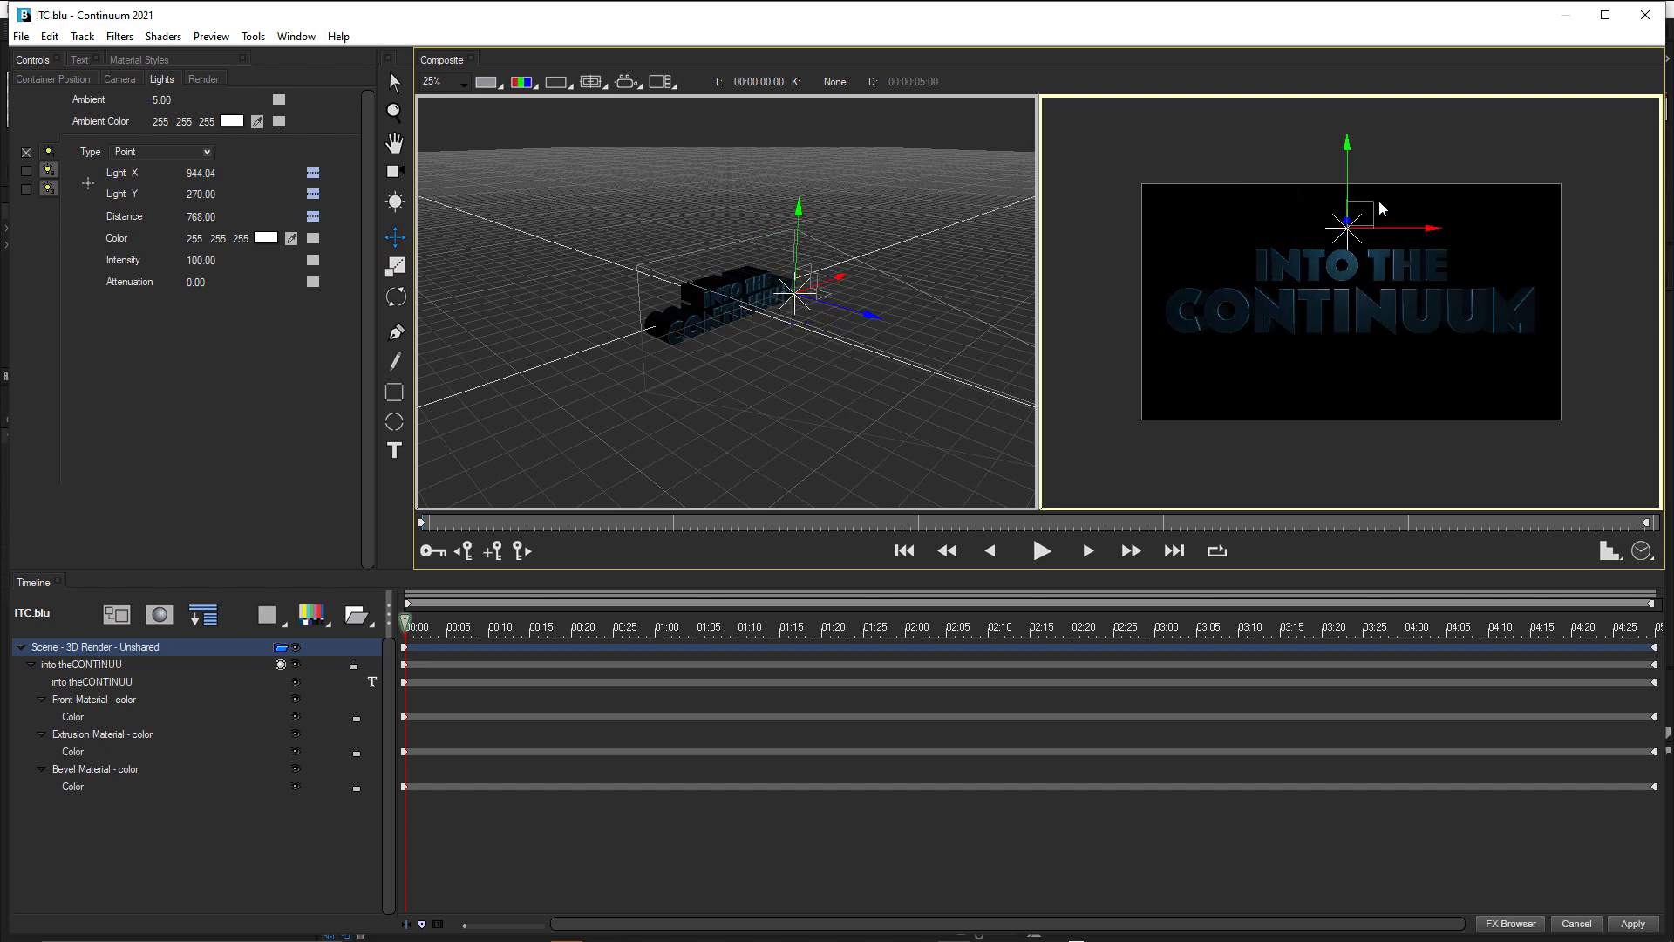
pyautogui.moveTo(1348, 158); pyautogui.dragTo(1345, 222)
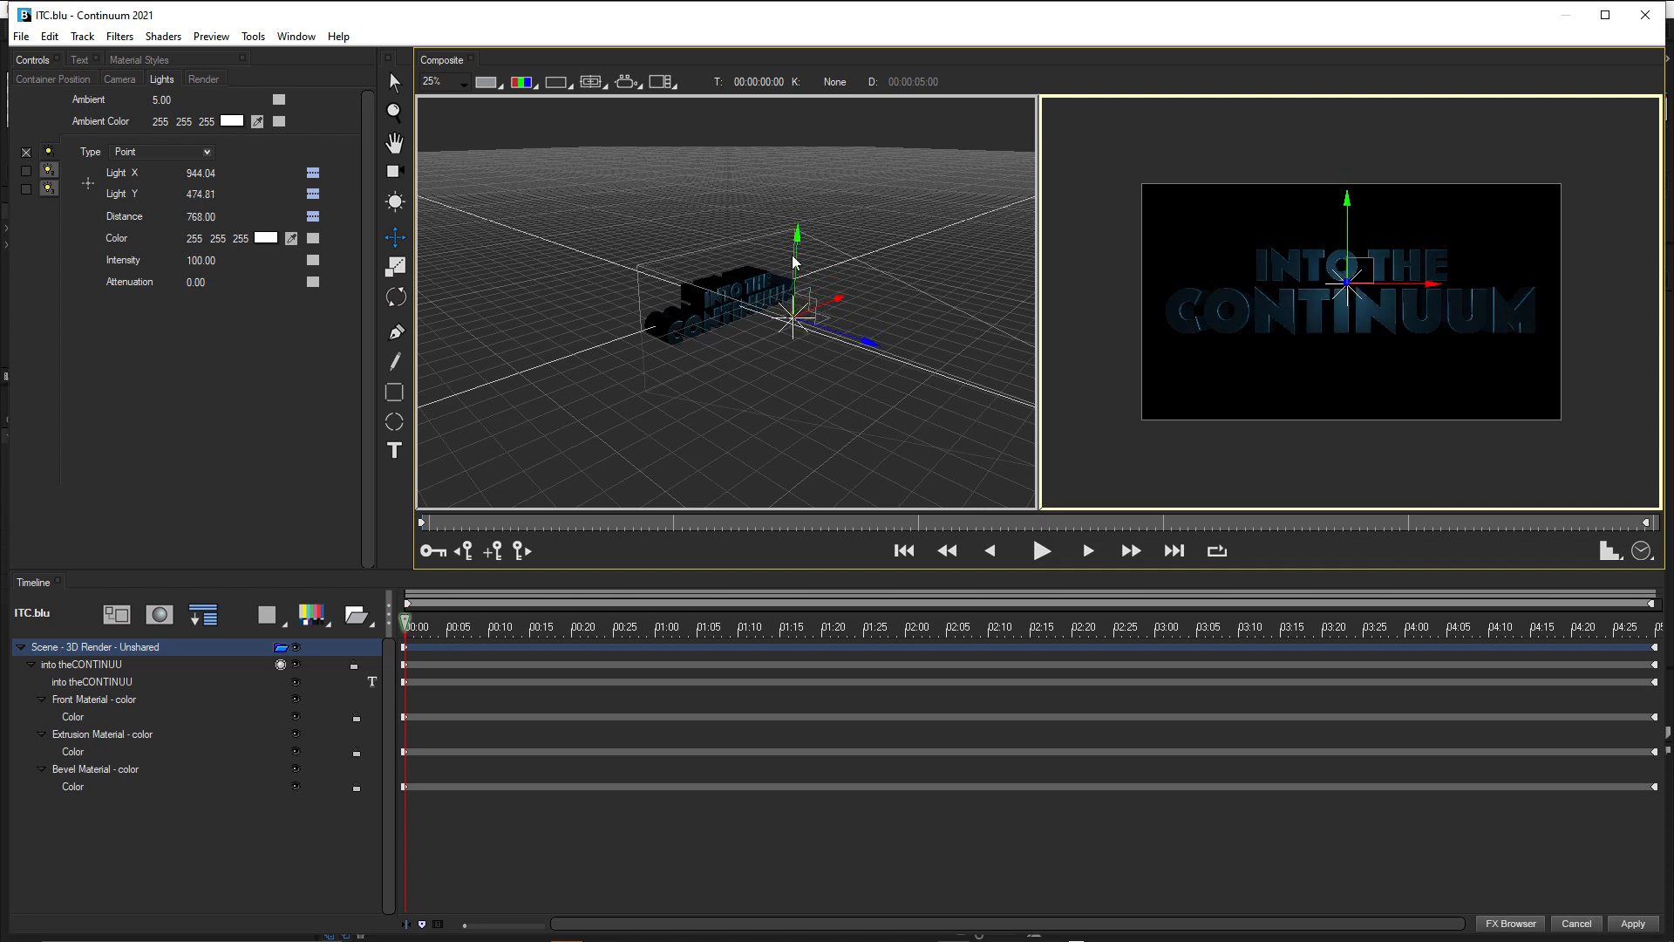
# Turn on the scene's second light and move it along the depth axis behind the title, to a distance of about -3423.
pyautogui.scroll(1, 1337, 297)
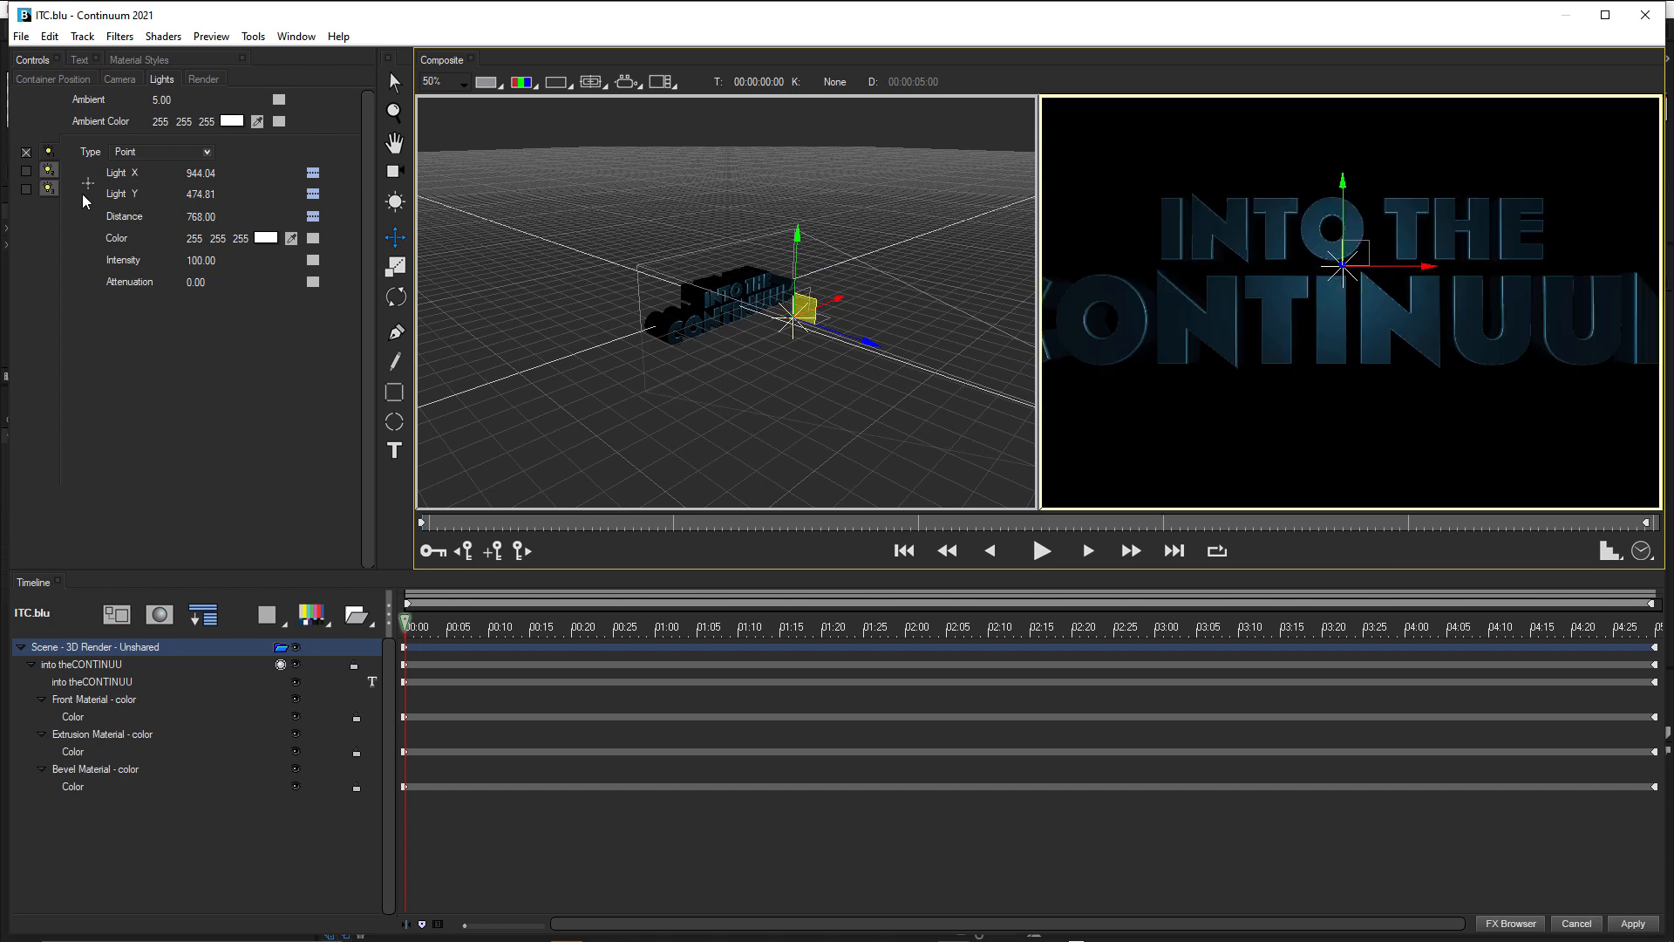
pyautogui.click(27, 171)
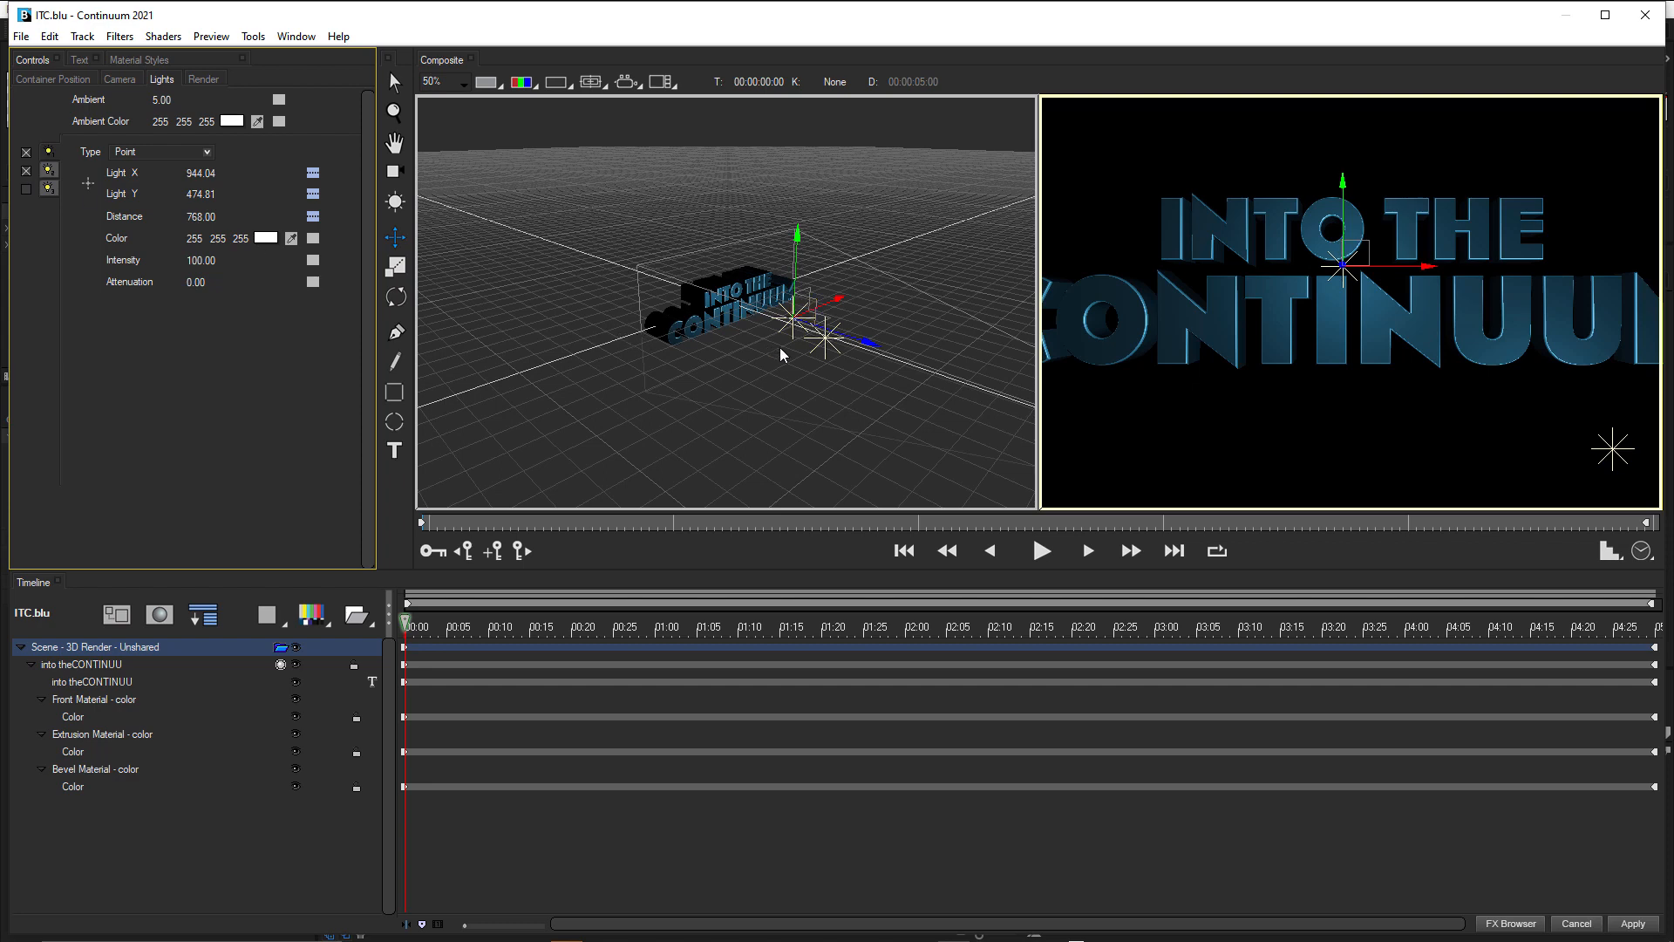
pyautogui.click(1617, 455)
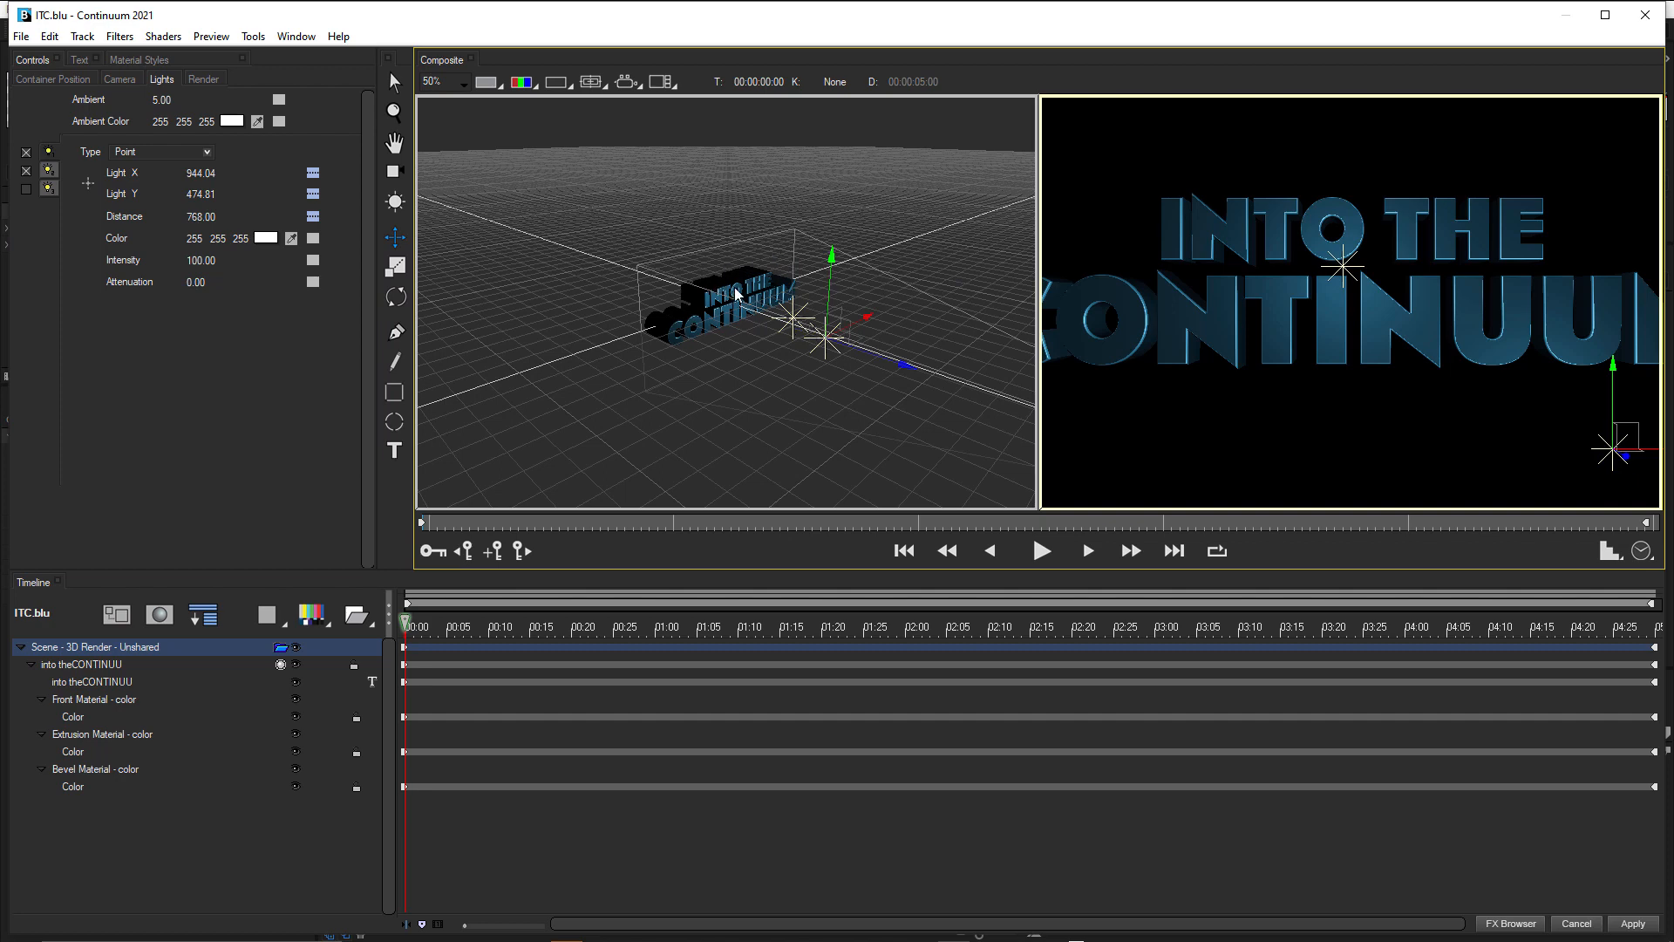
pyautogui.click(771, 179)
pyautogui.moveTo(722, 296)
pyautogui.mouseDown()
pyautogui.moveTo(733, 308)
pyautogui.moveTo(702, 296)
pyautogui.moveTo(743, 299)
pyautogui.moveTo(728, 303)
pyautogui.mouseUp()
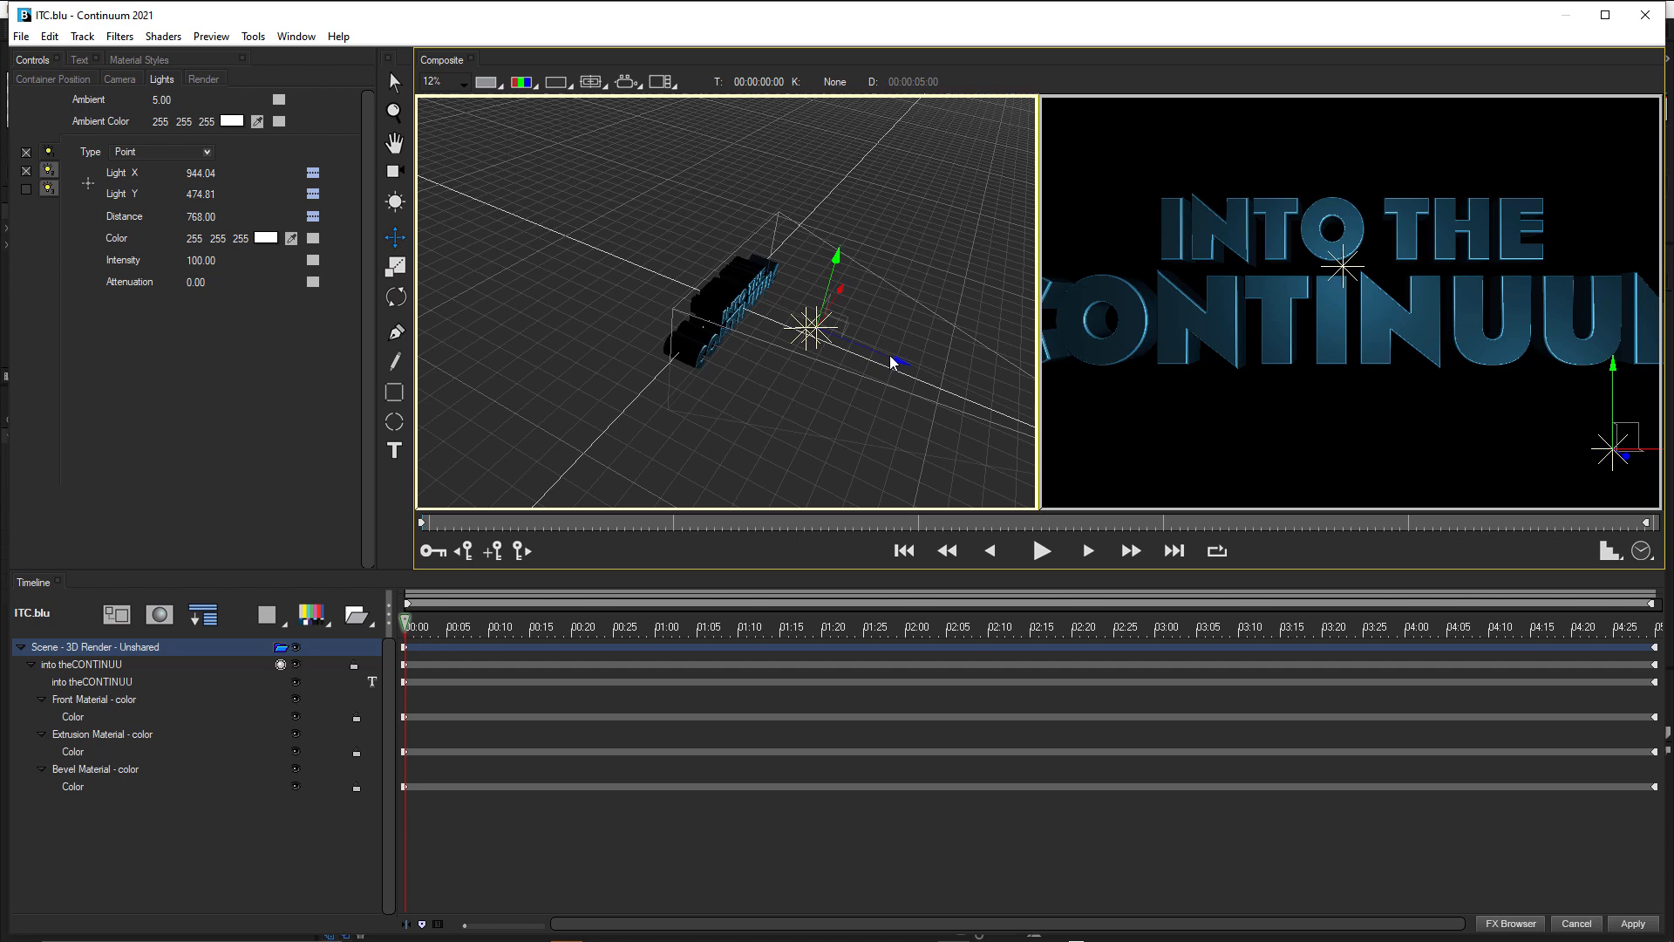
pyautogui.moveTo(896, 362); pyautogui.dragTo(570, 380)
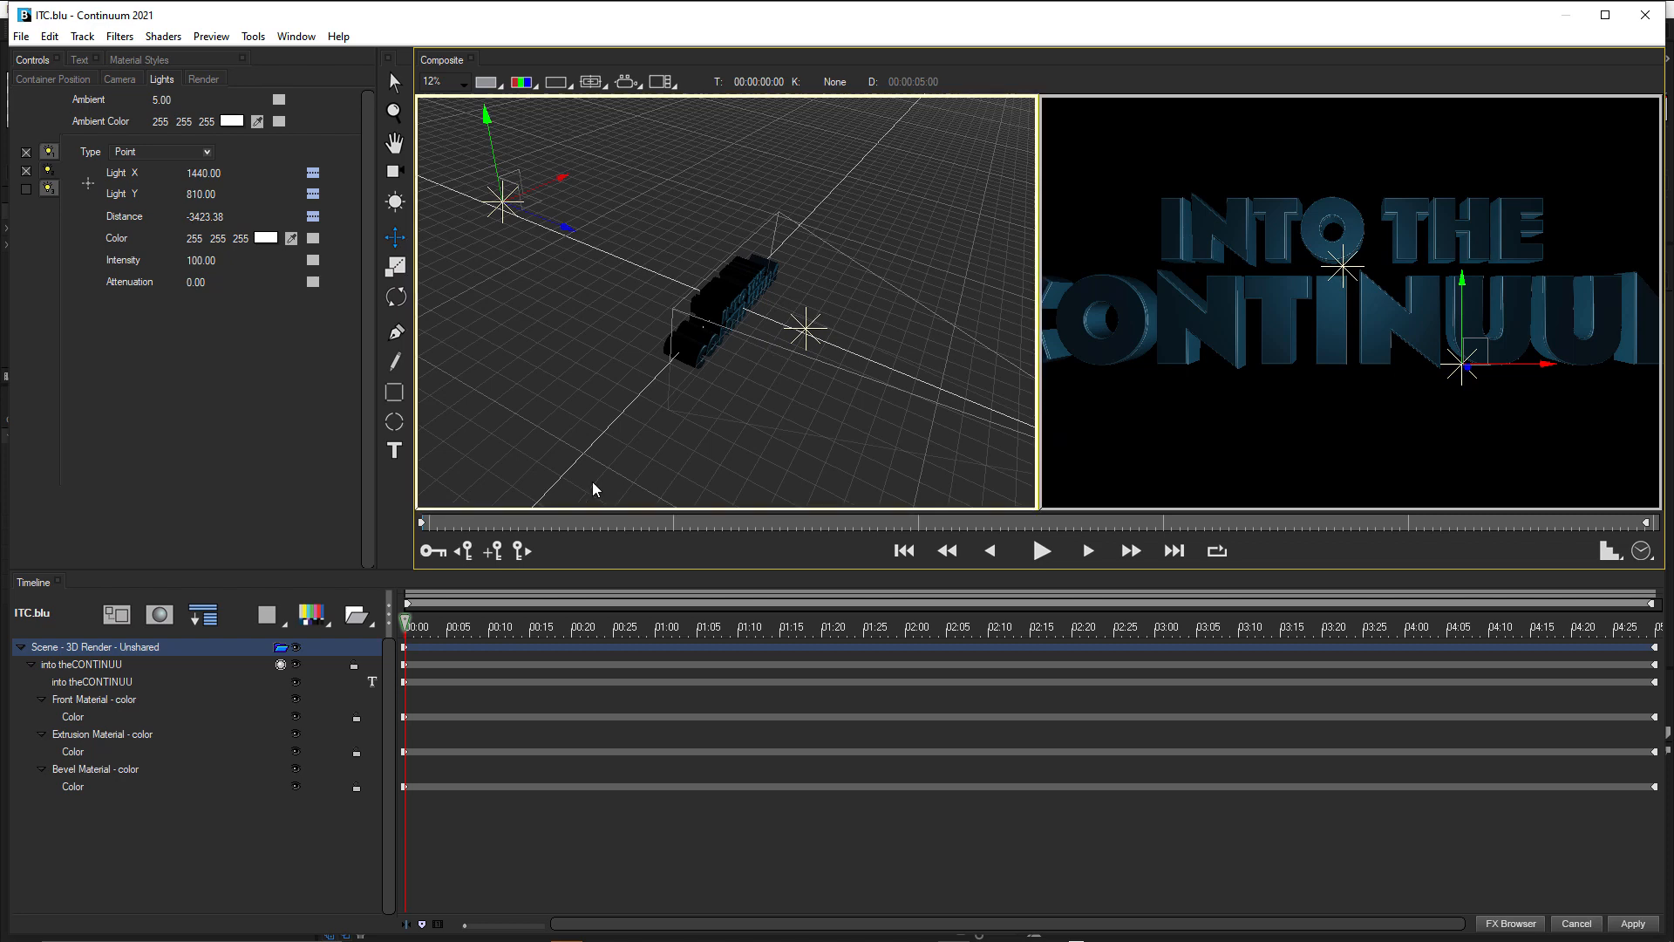
# Collapse the front, extrusion and bevel material tracks in the timeline.
pyautogui.click(41, 699)
pyautogui.click(40, 719)
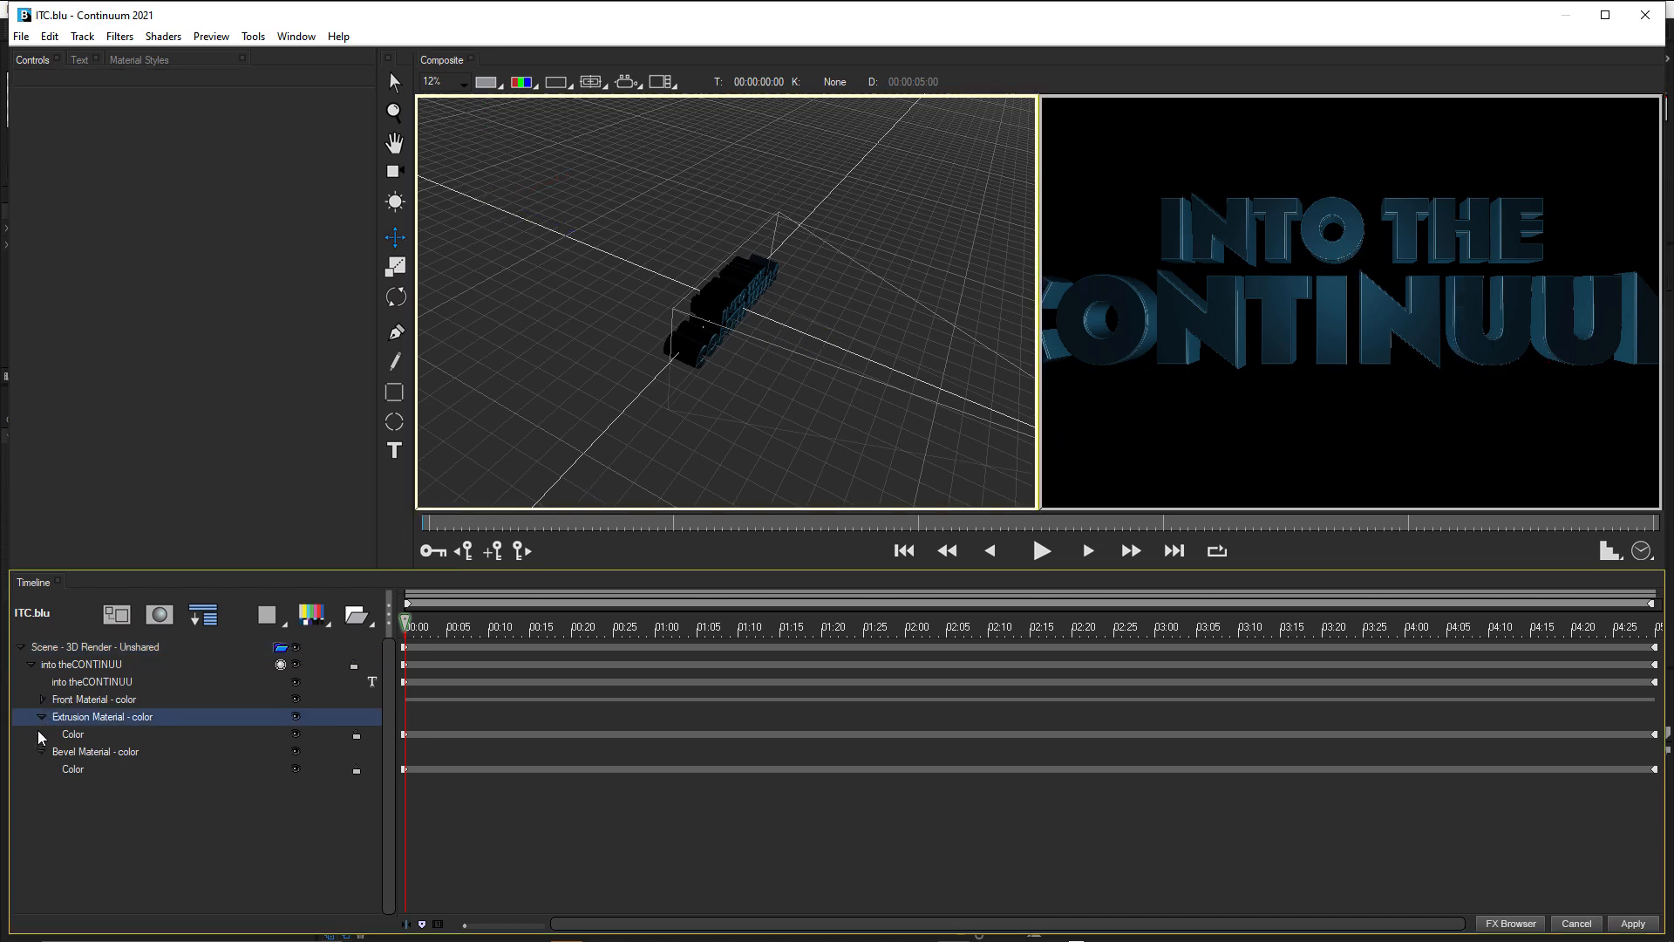
pyautogui.click(41, 716)
pyautogui.click(41, 734)
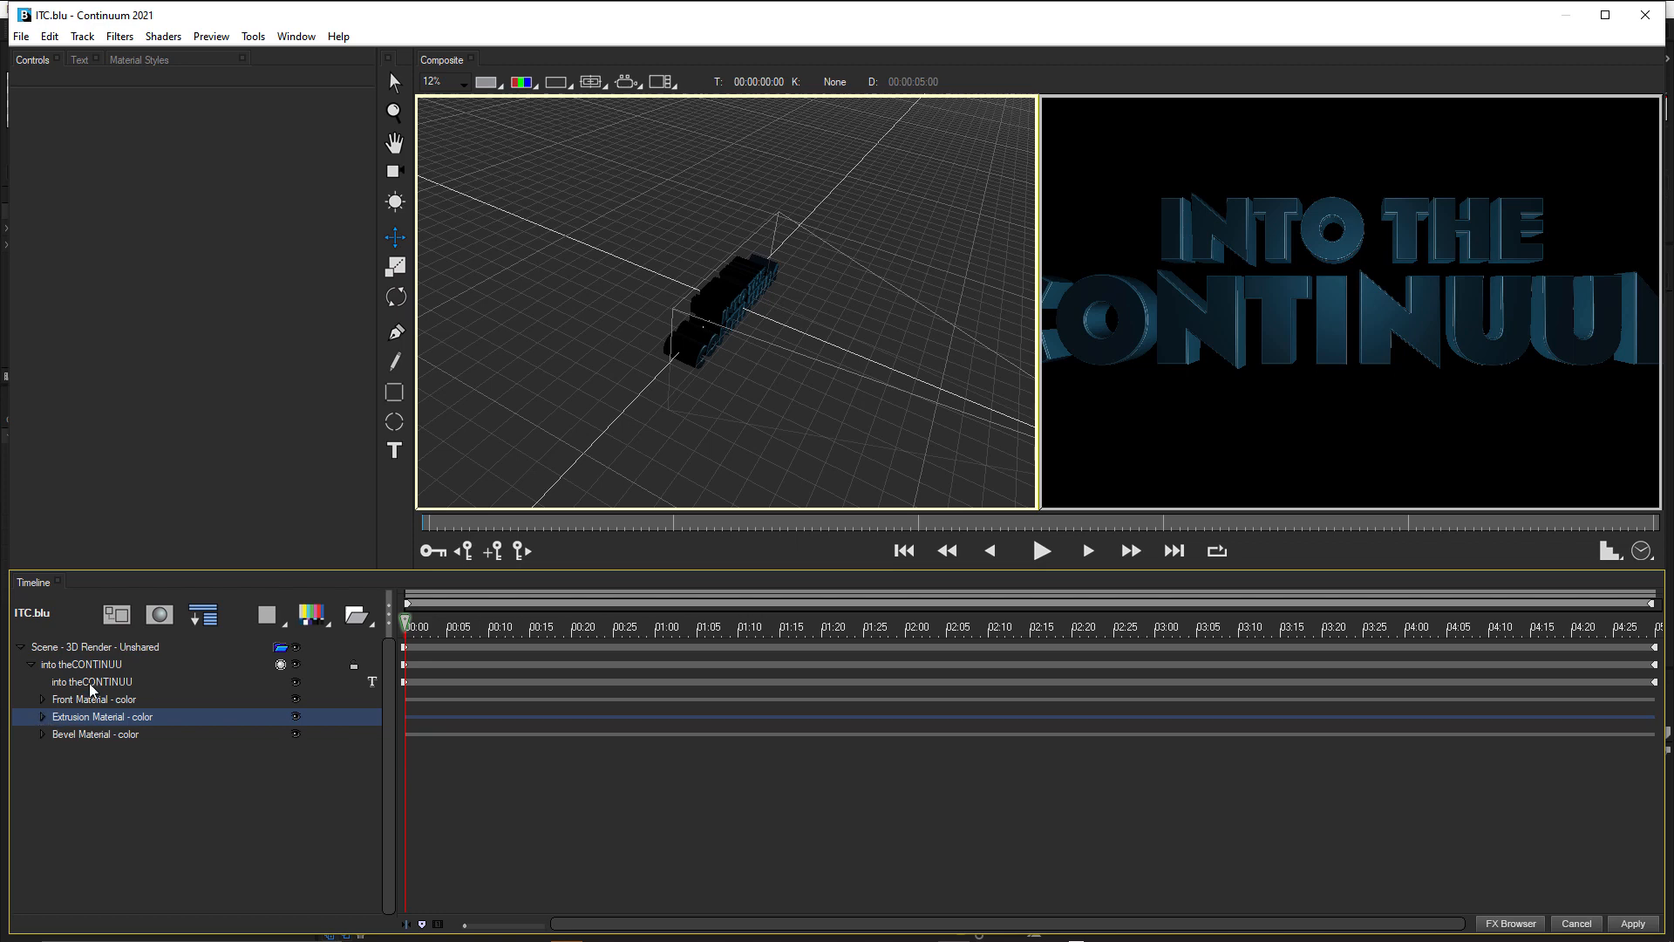
# Give the title text jitter with a Jitter Speed of 25 and a Jitter Scale X and Y of 20.
pyautogui.click(91, 686)
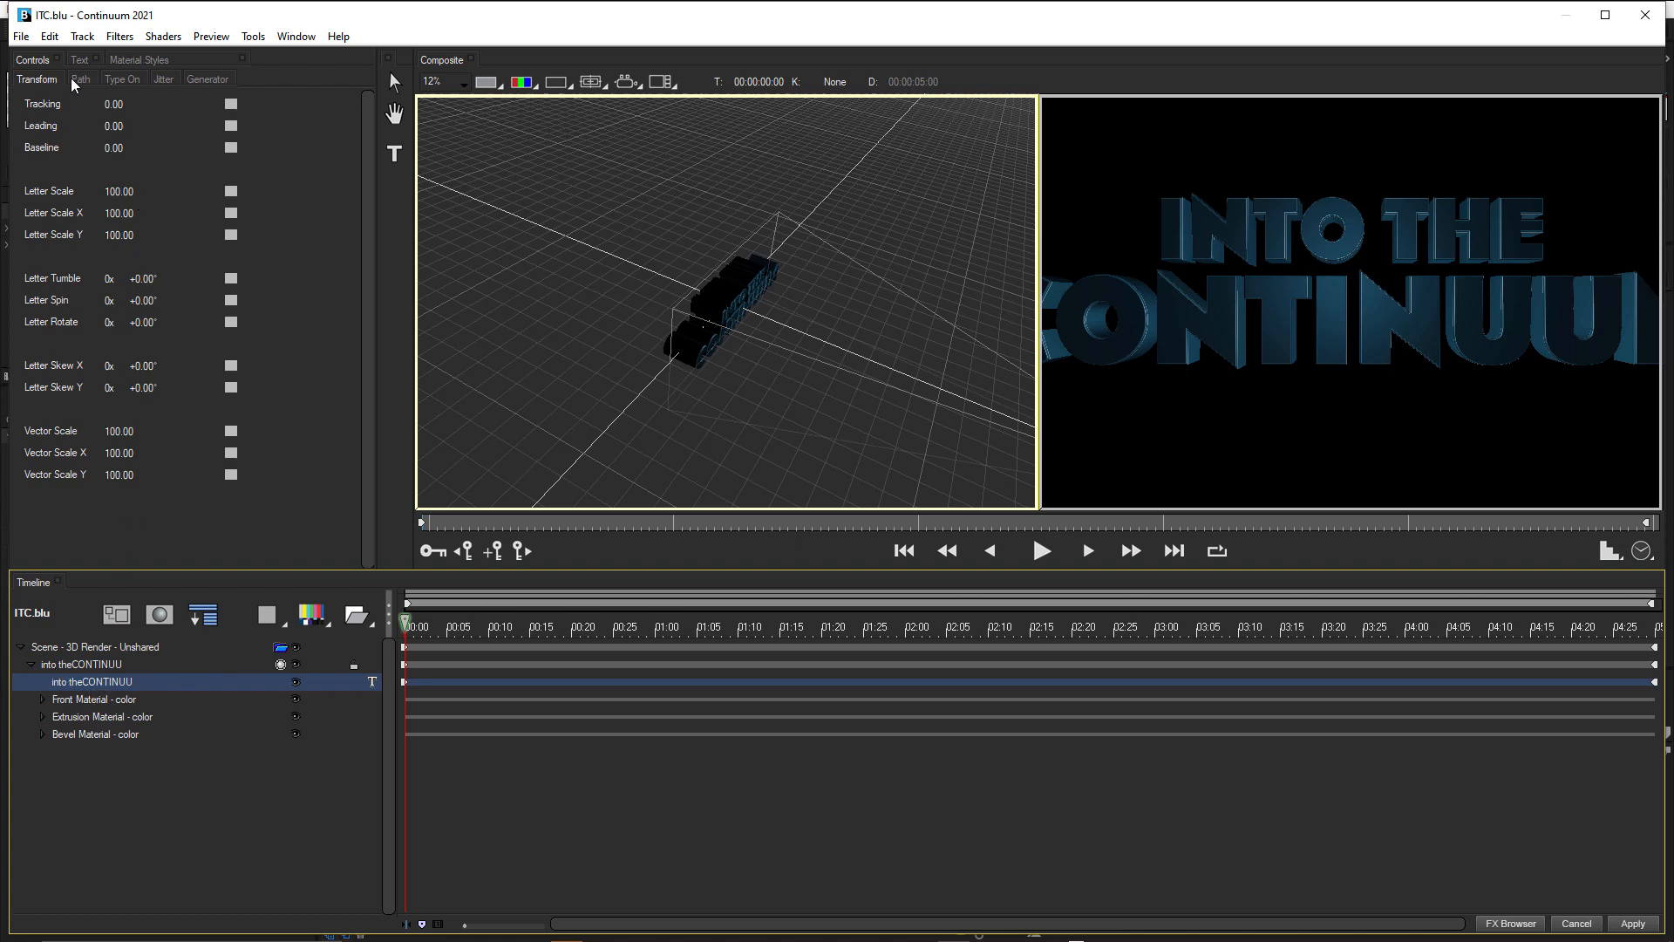
pyautogui.click(164, 79)
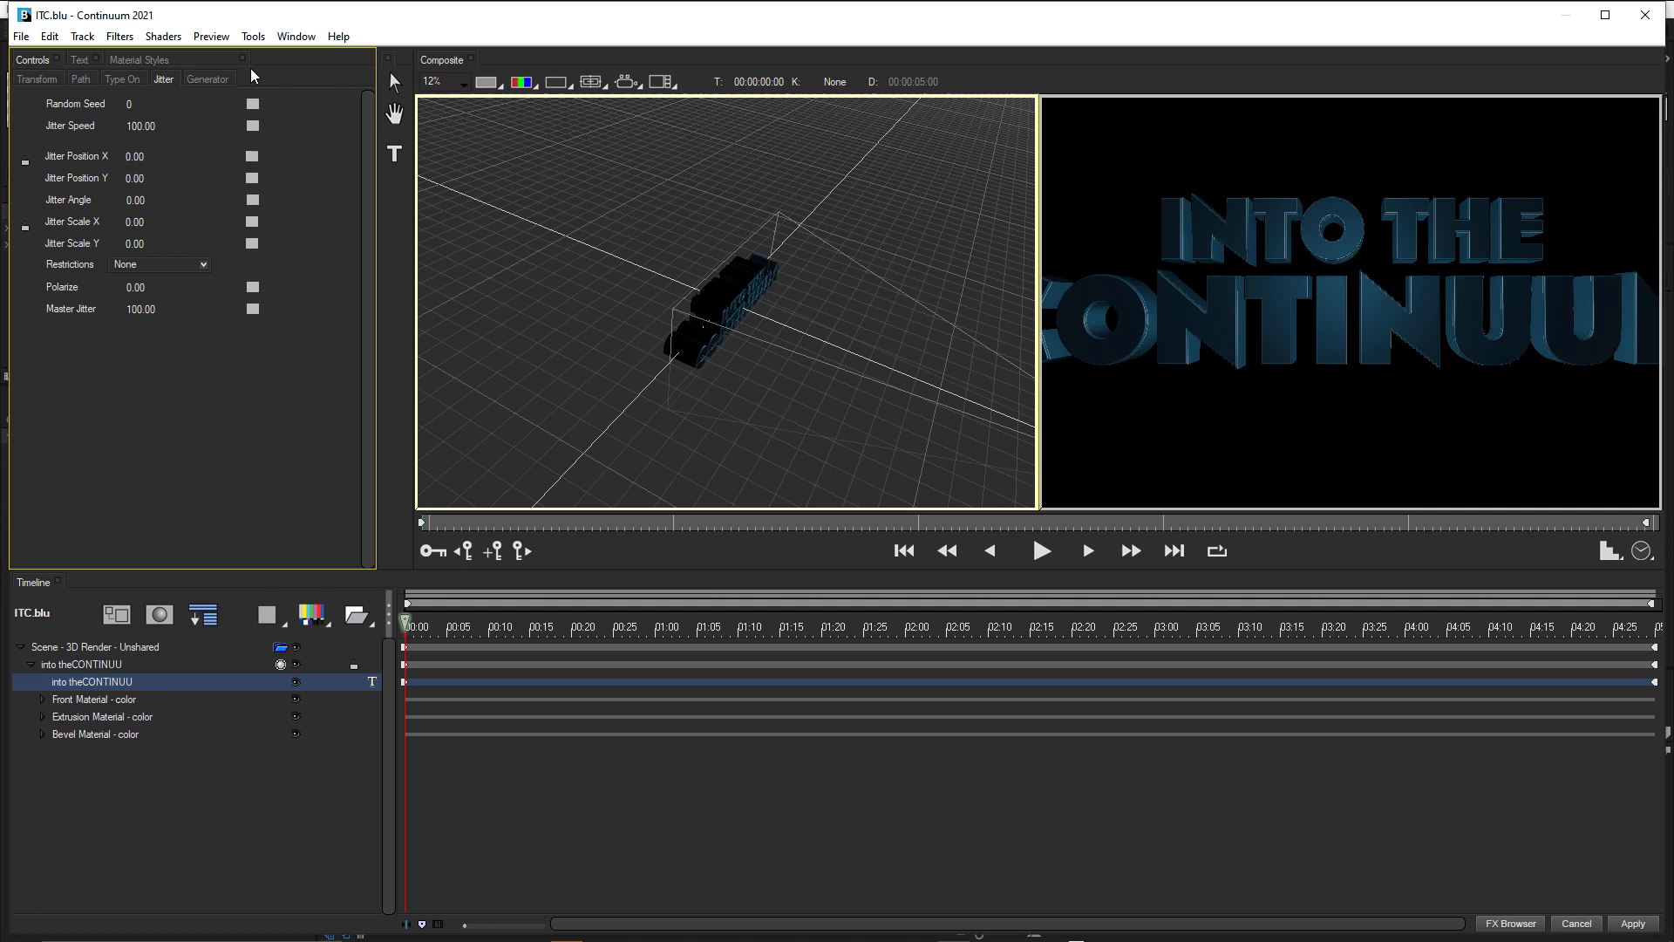
pyautogui.click(139, 126)
pyautogui.write('25')
pyautogui.press('Return')
pyautogui.click(129, 222)
pyautogui.write('20')
pyautogui.press('Tab')
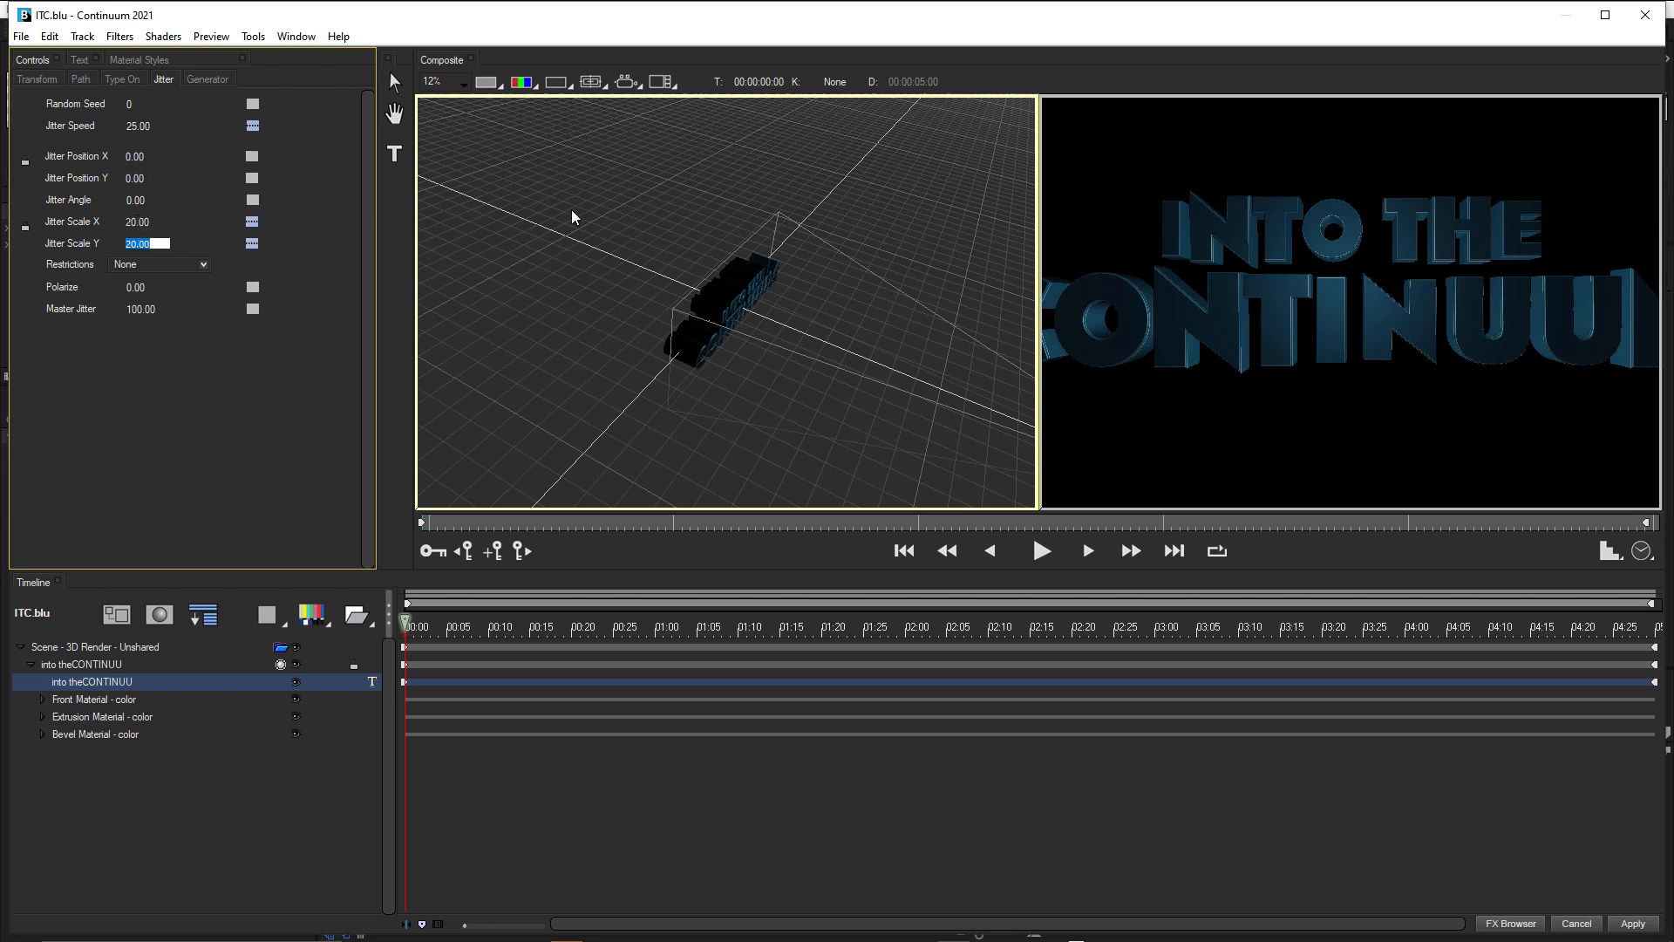
# Scrub through the timeline to preview the letter jitter, finishing back at the first frame.
pyautogui.click(621, 625)
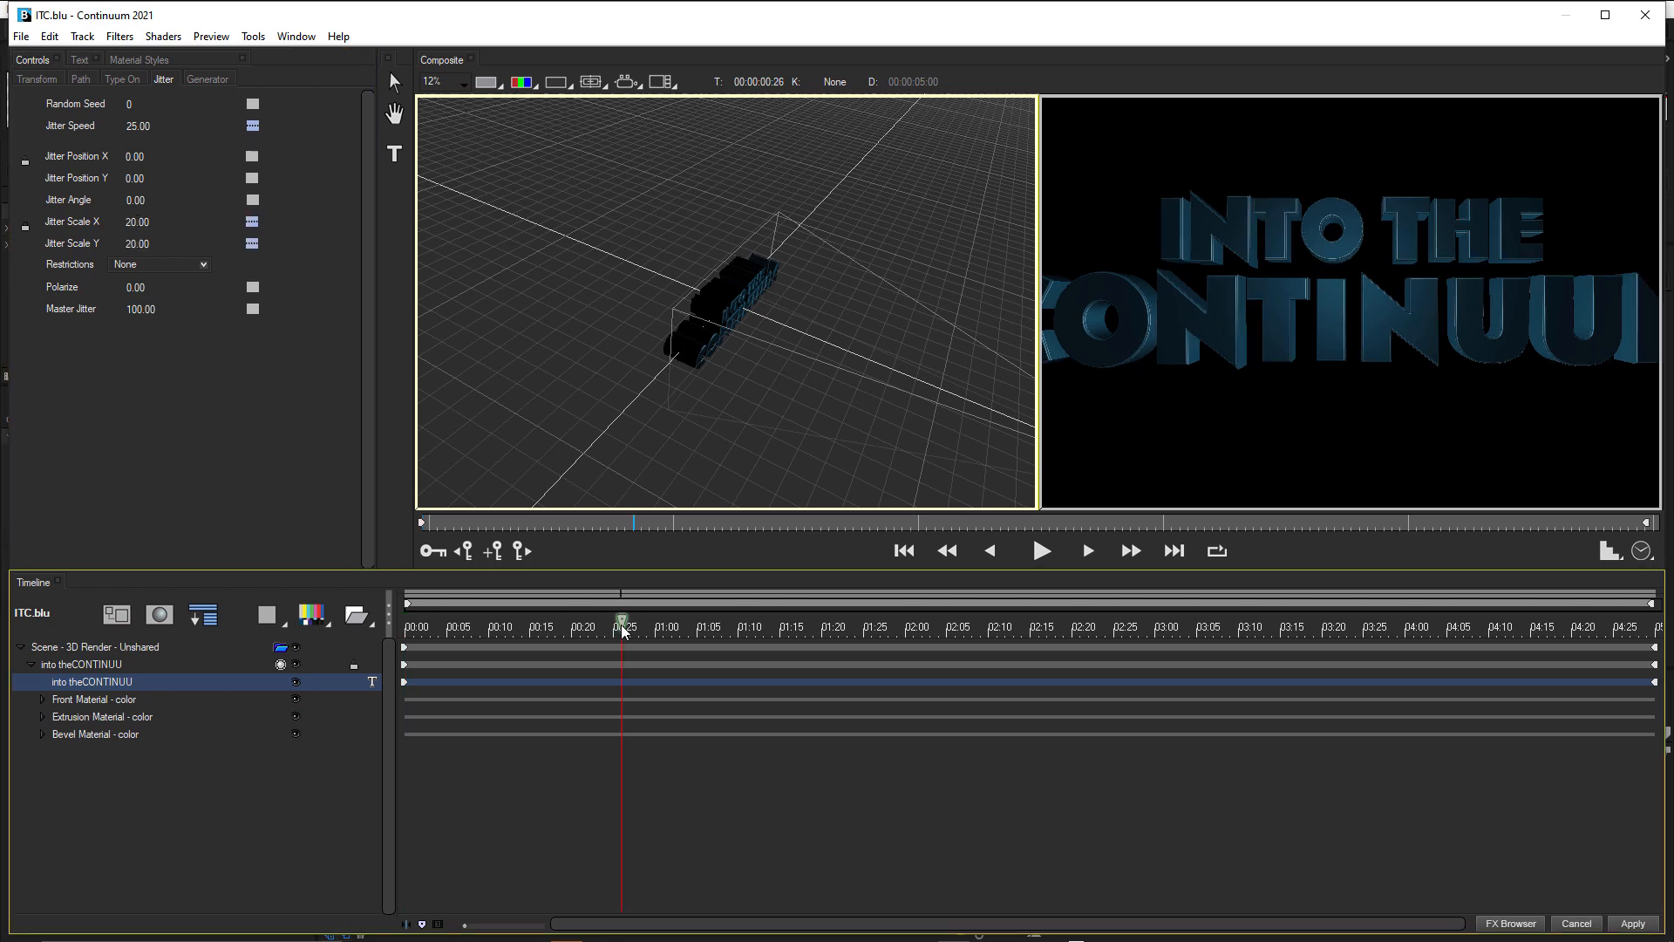
pyautogui.click(689, 624)
pyautogui.click(749, 624)
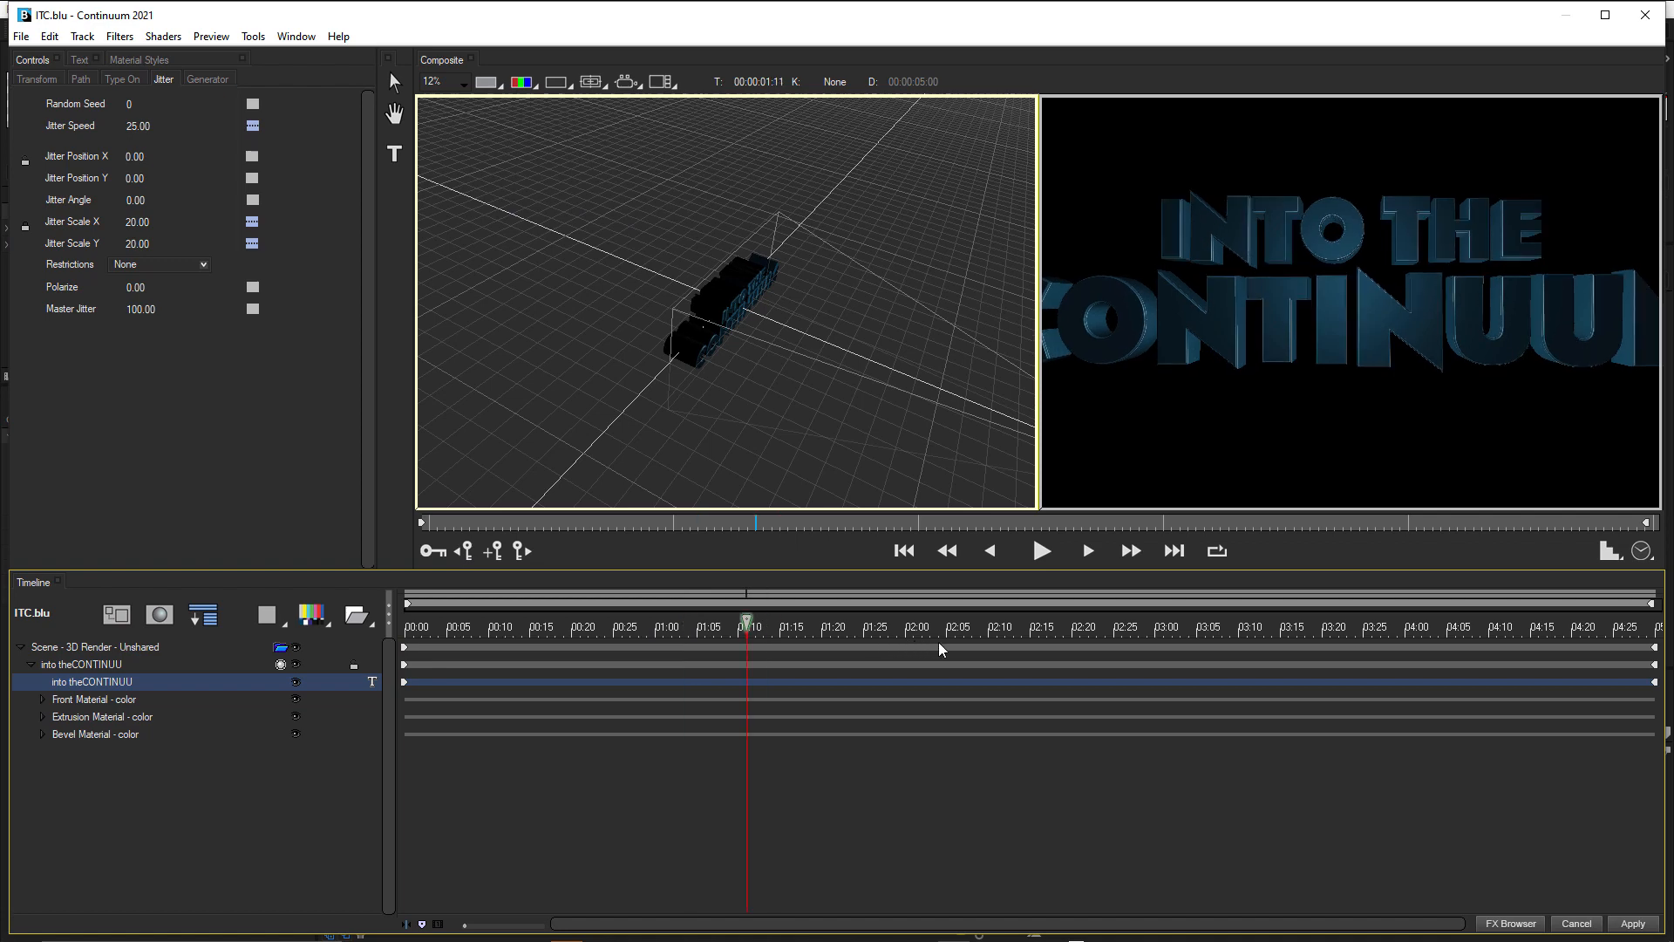
pyautogui.moveTo(940, 644); pyautogui.dragTo(1043, 651)
pyautogui.moveTo(745, 655); pyautogui.dragTo(527, 637)
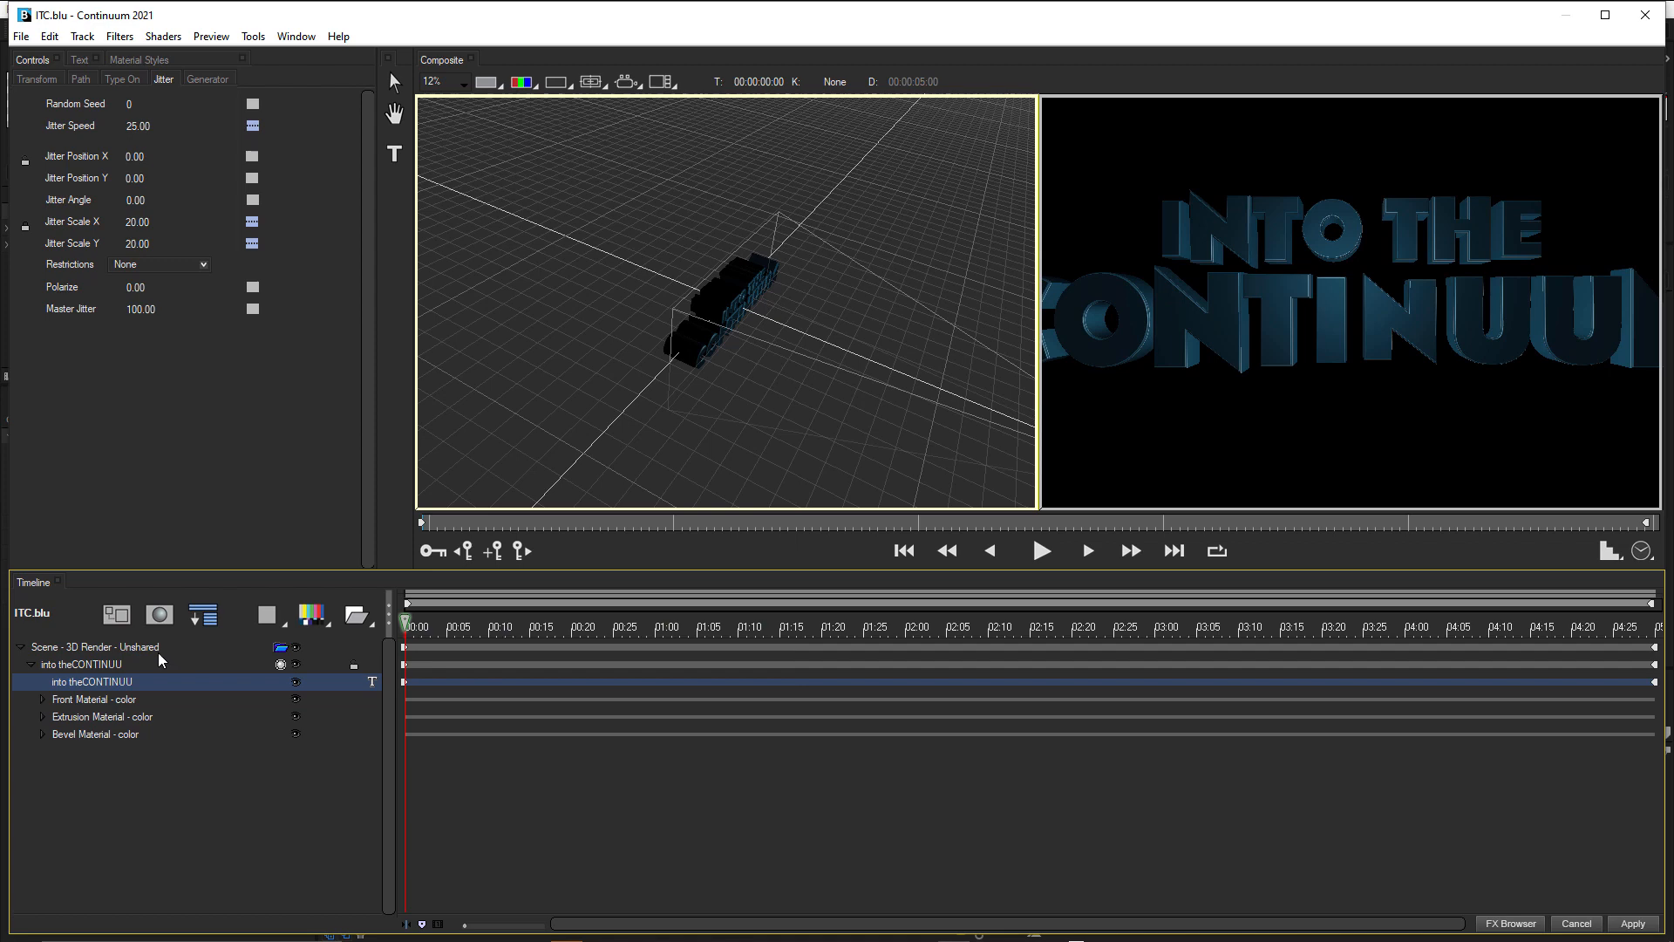
# Rename the title's parent track to 1 and collapse it.
pyautogui.click(83, 665)
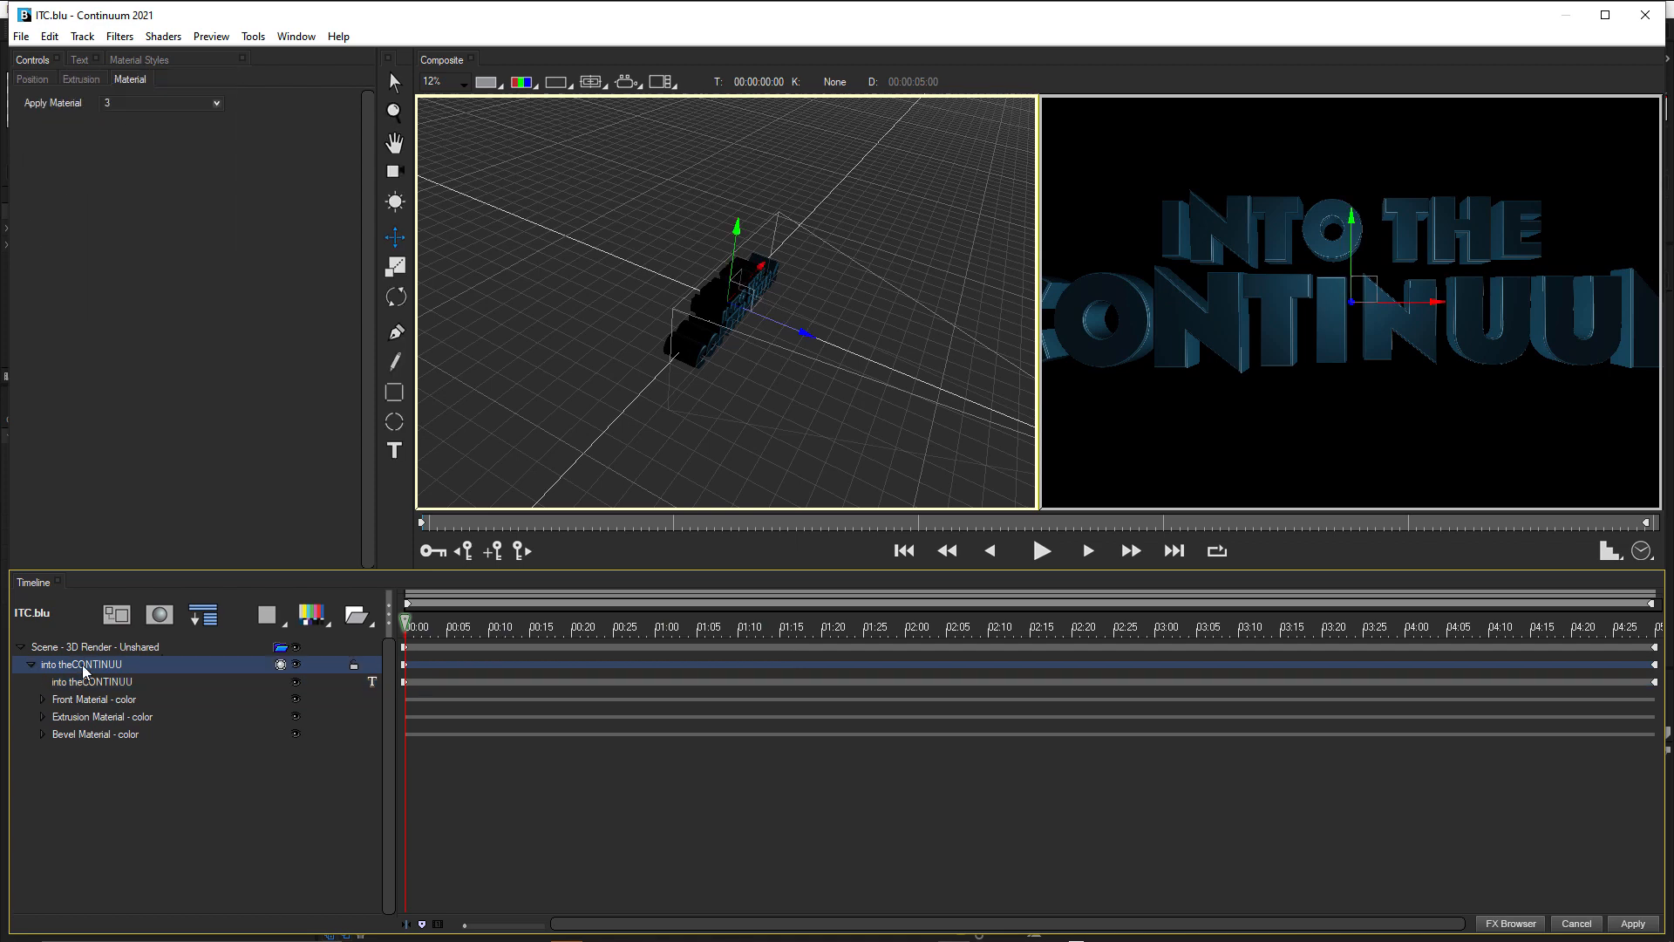
pyautogui.rightClick(88, 672)
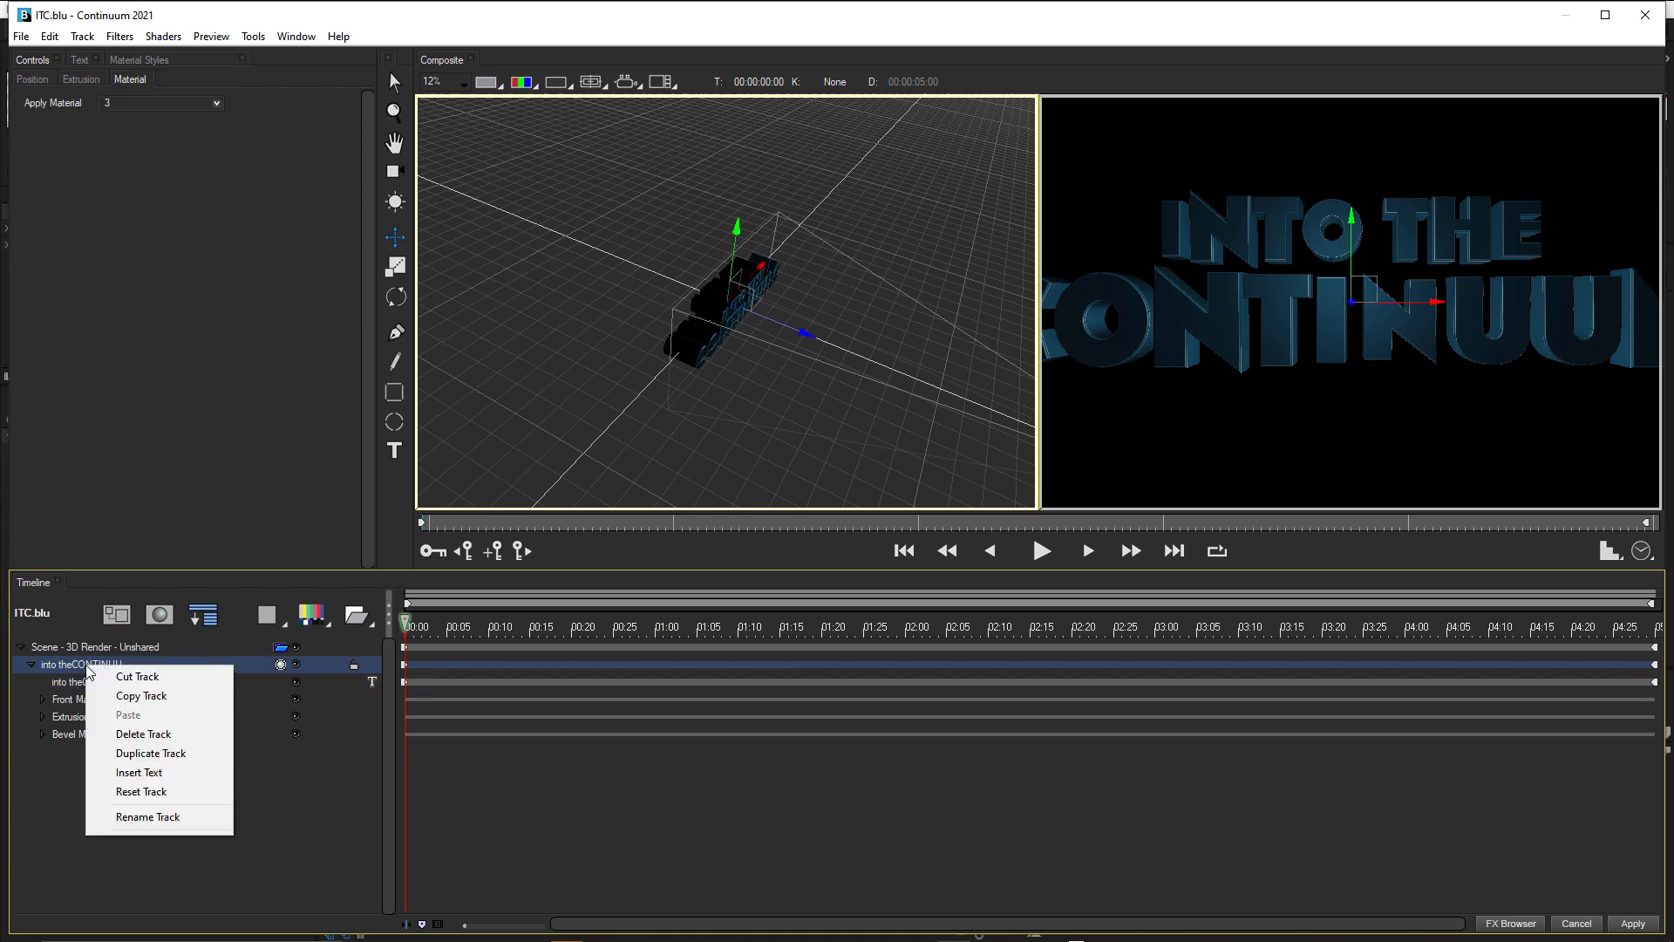
pyautogui.click(140, 818)
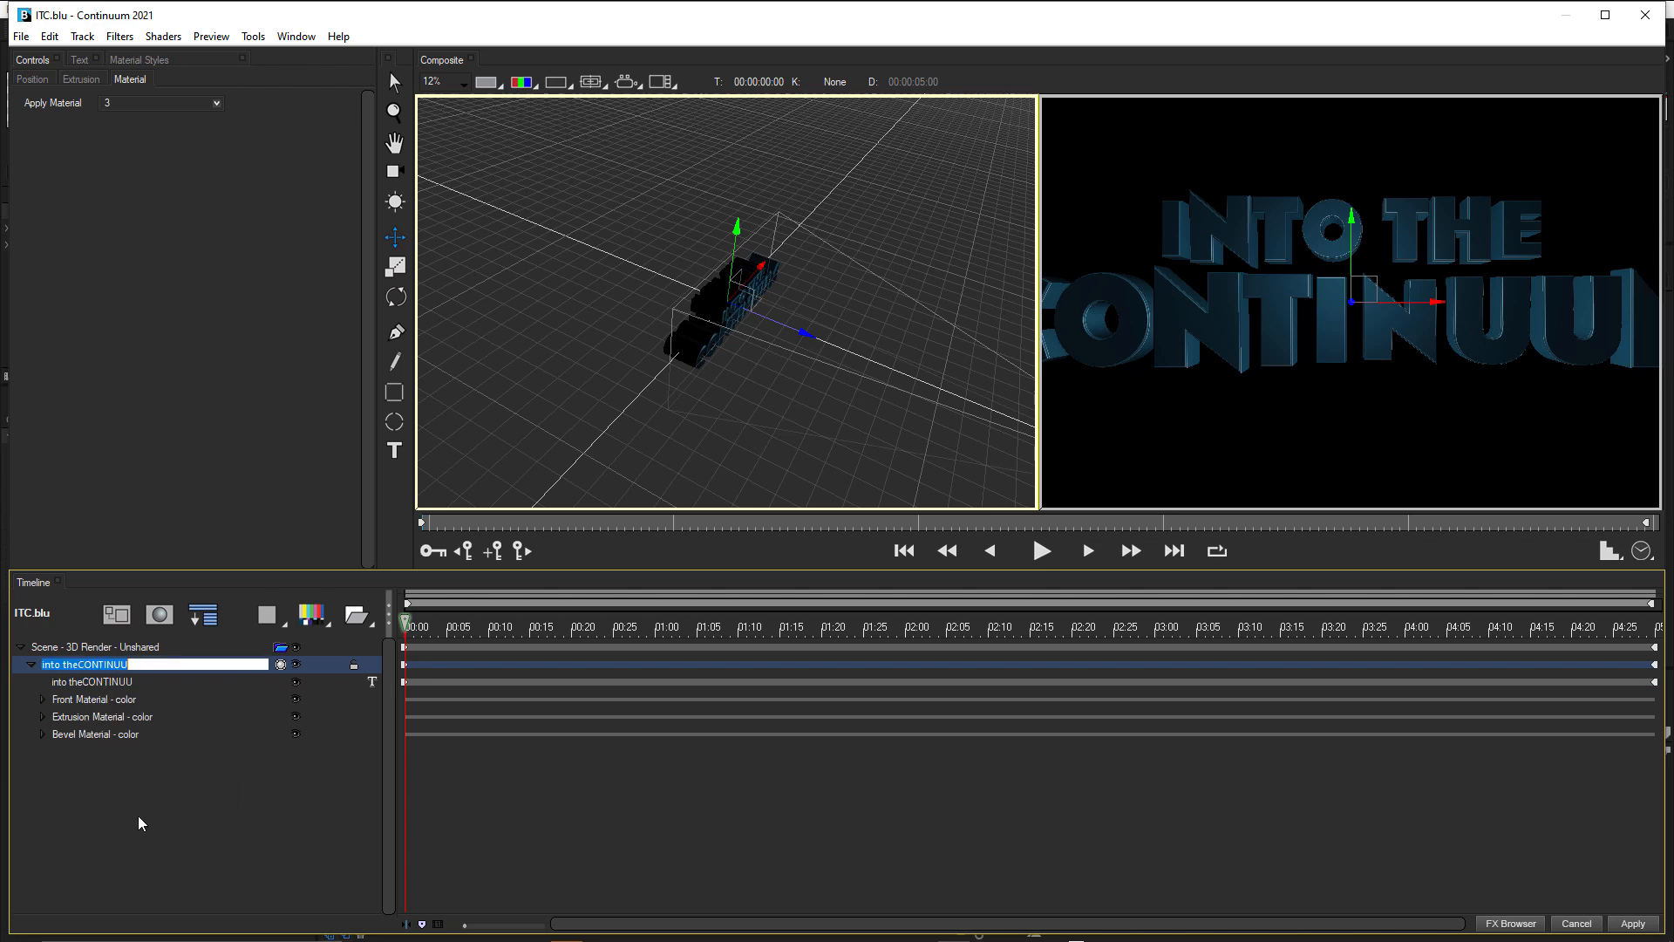
pyautogui.write('1')
pyautogui.click(174, 747)
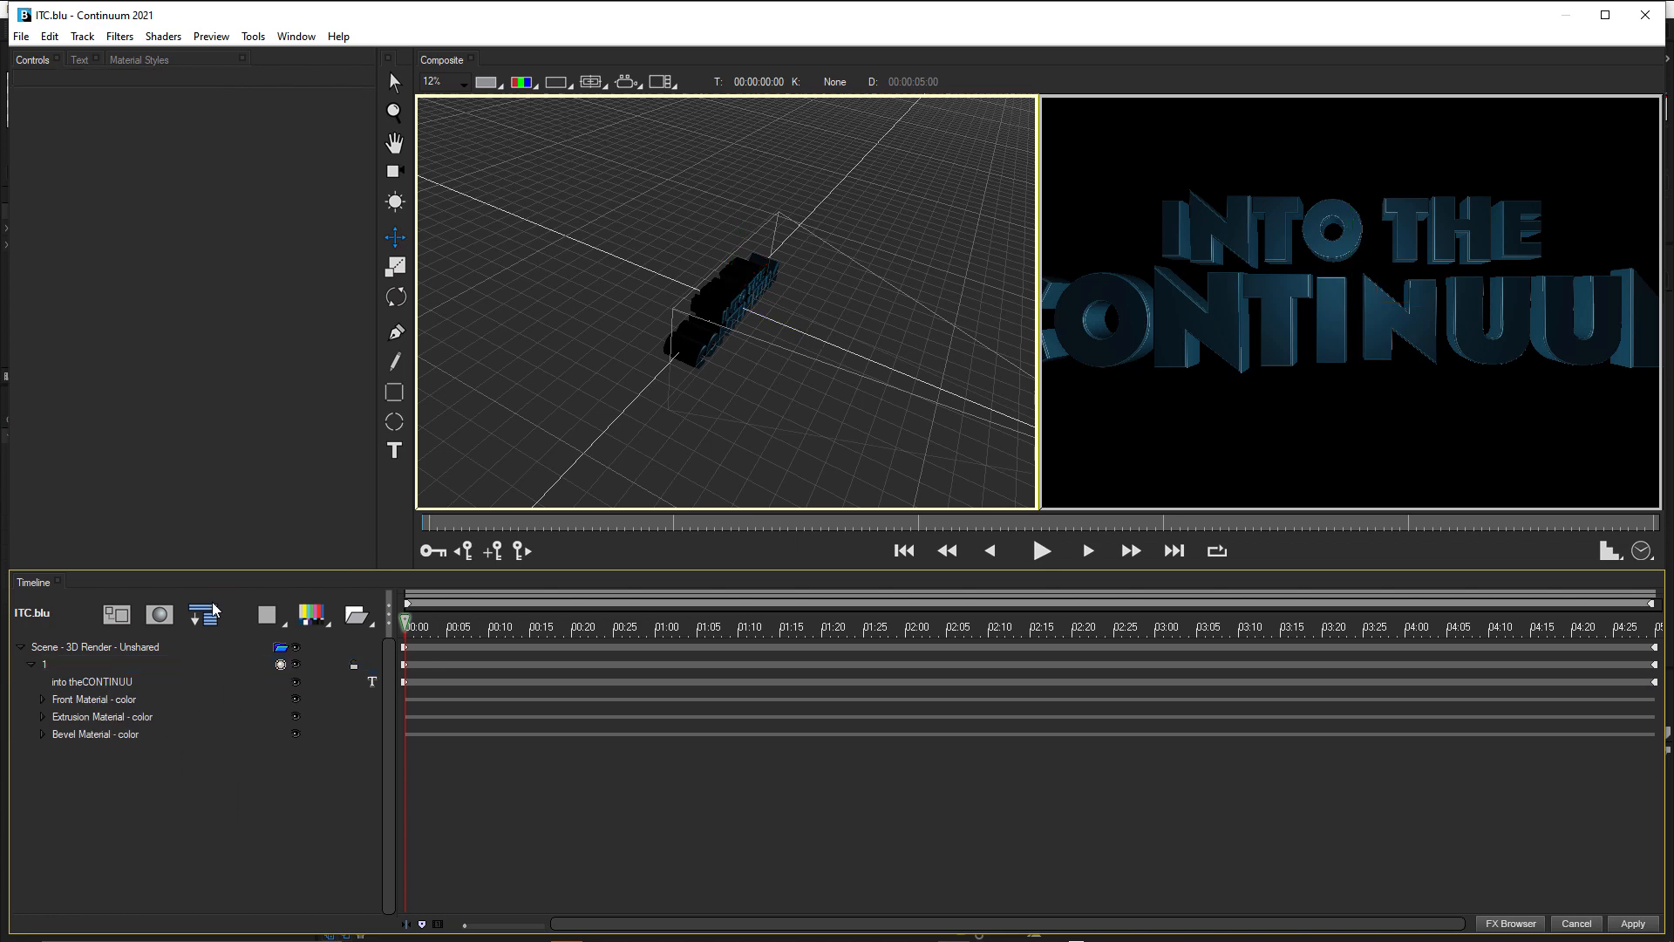
pyautogui.click(32, 665)
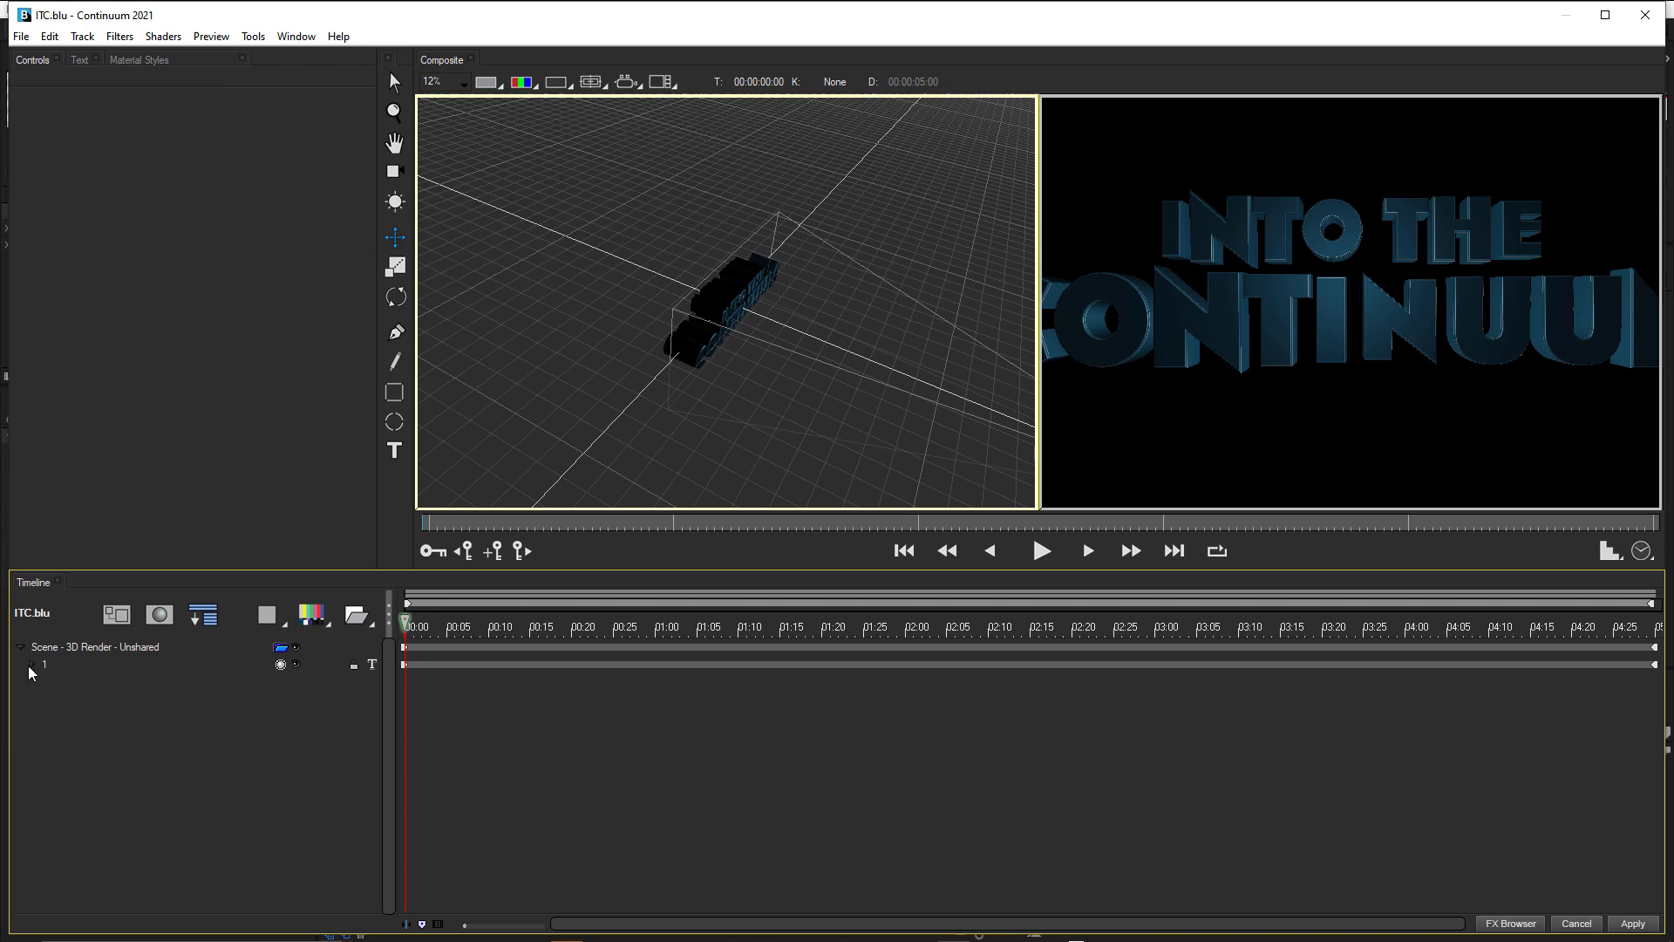
# Duplicate track 1 and rename the upper copy to 2.
pyautogui.click(42, 667)
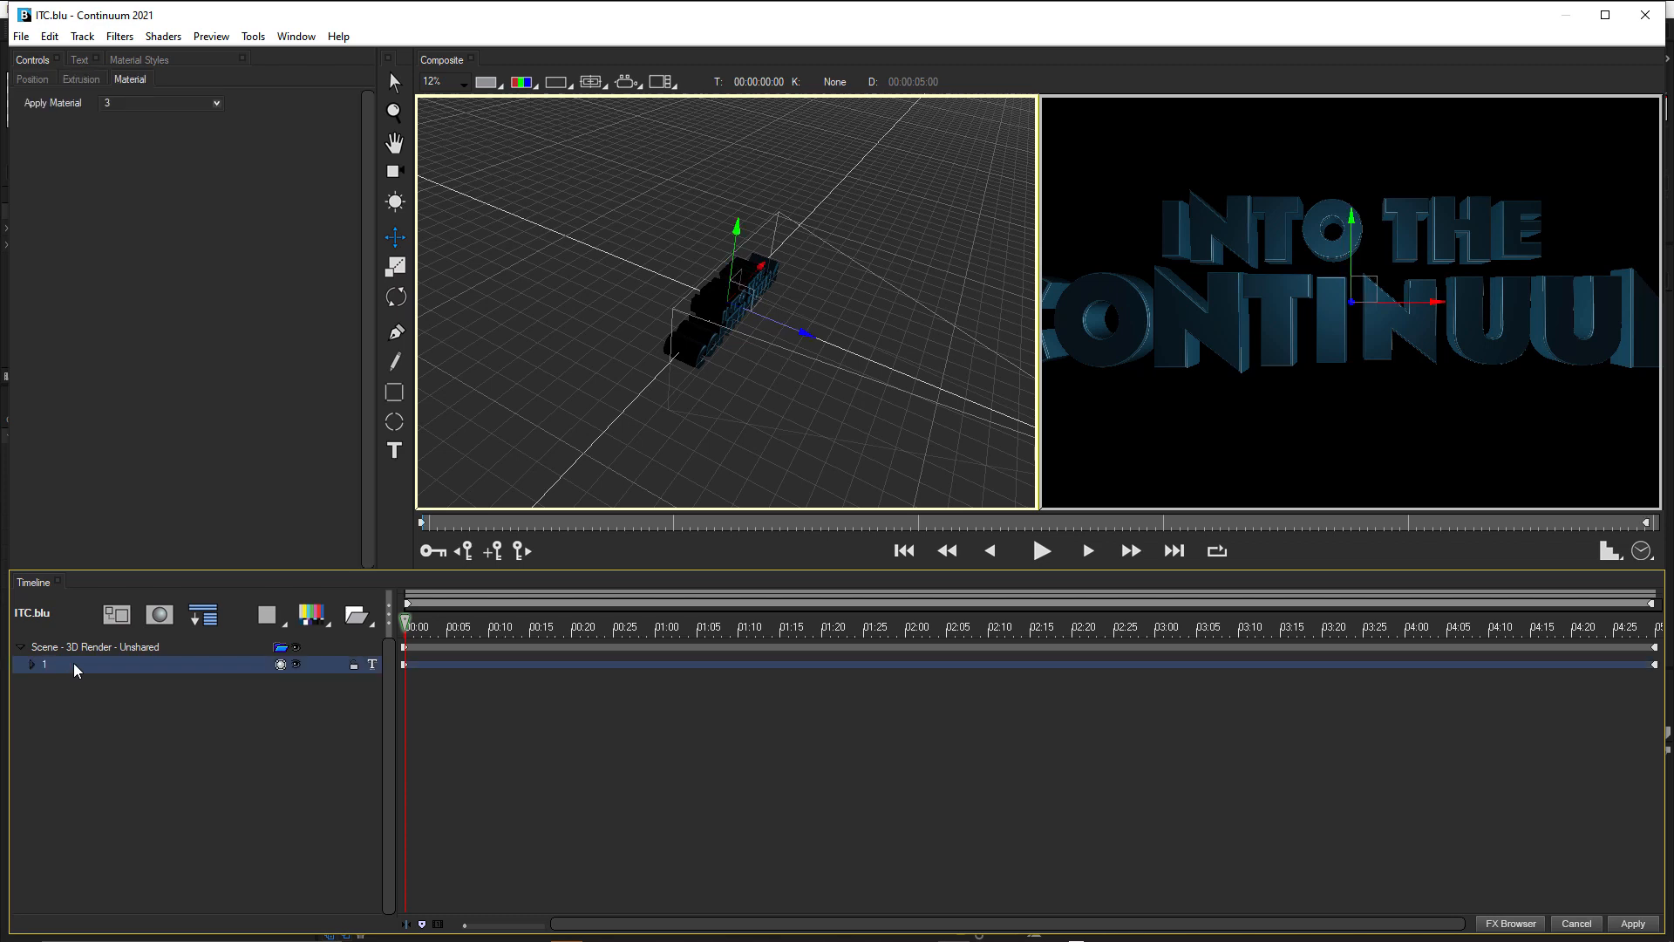
pyautogui.rightClick(75, 670)
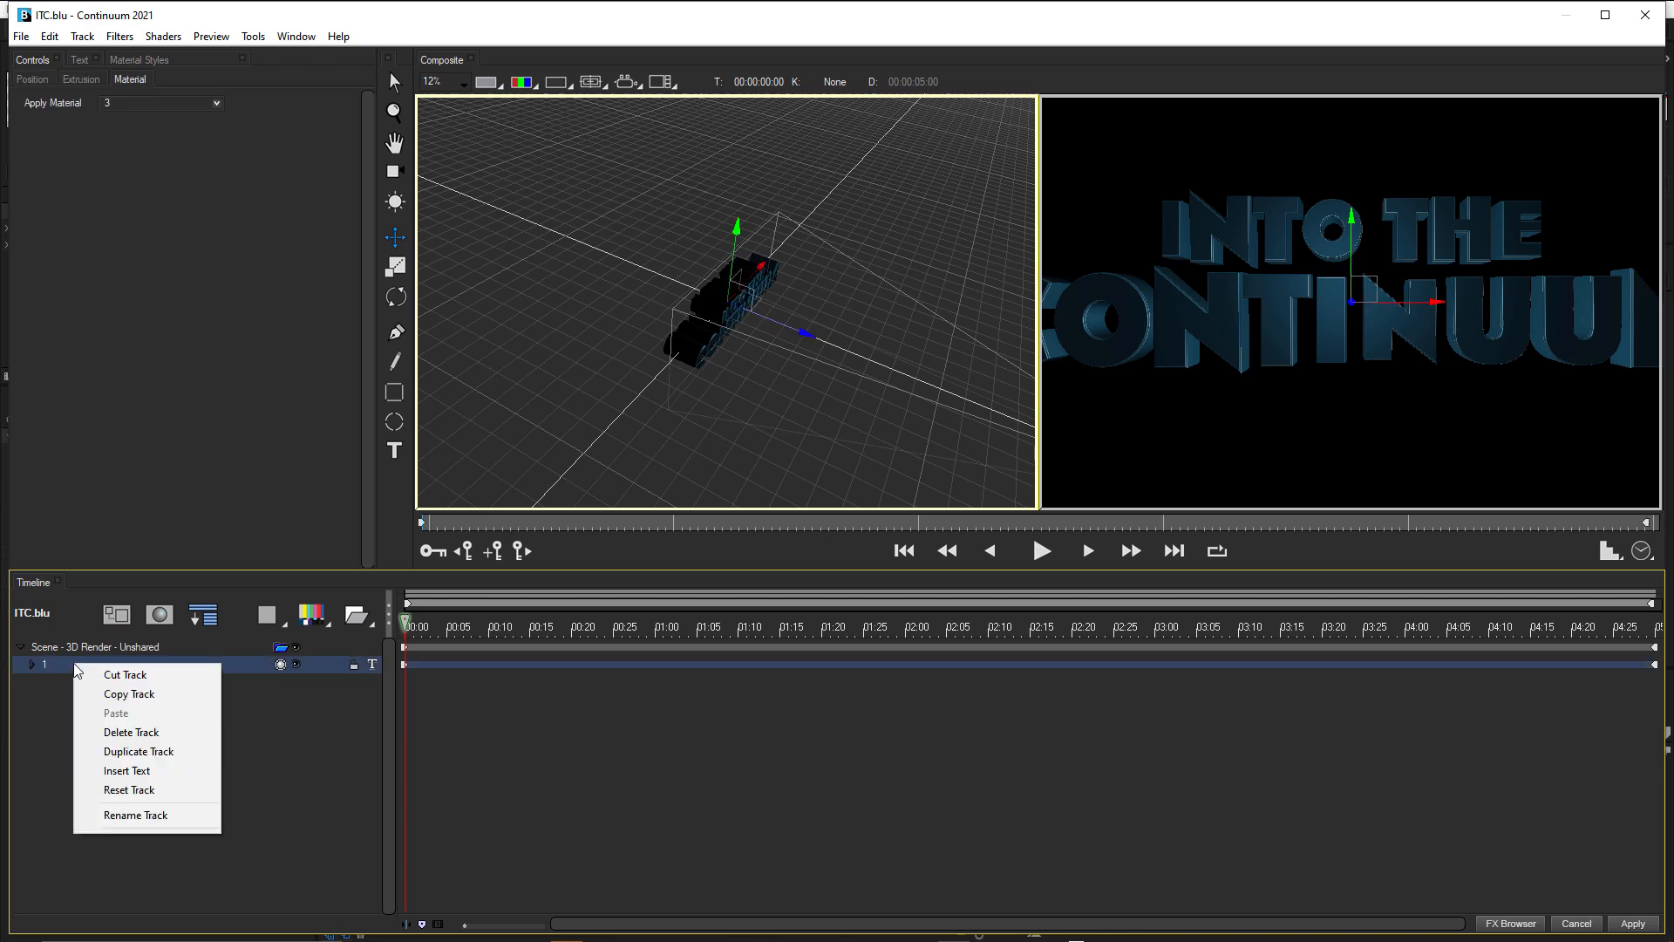
pyautogui.click(136, 752)
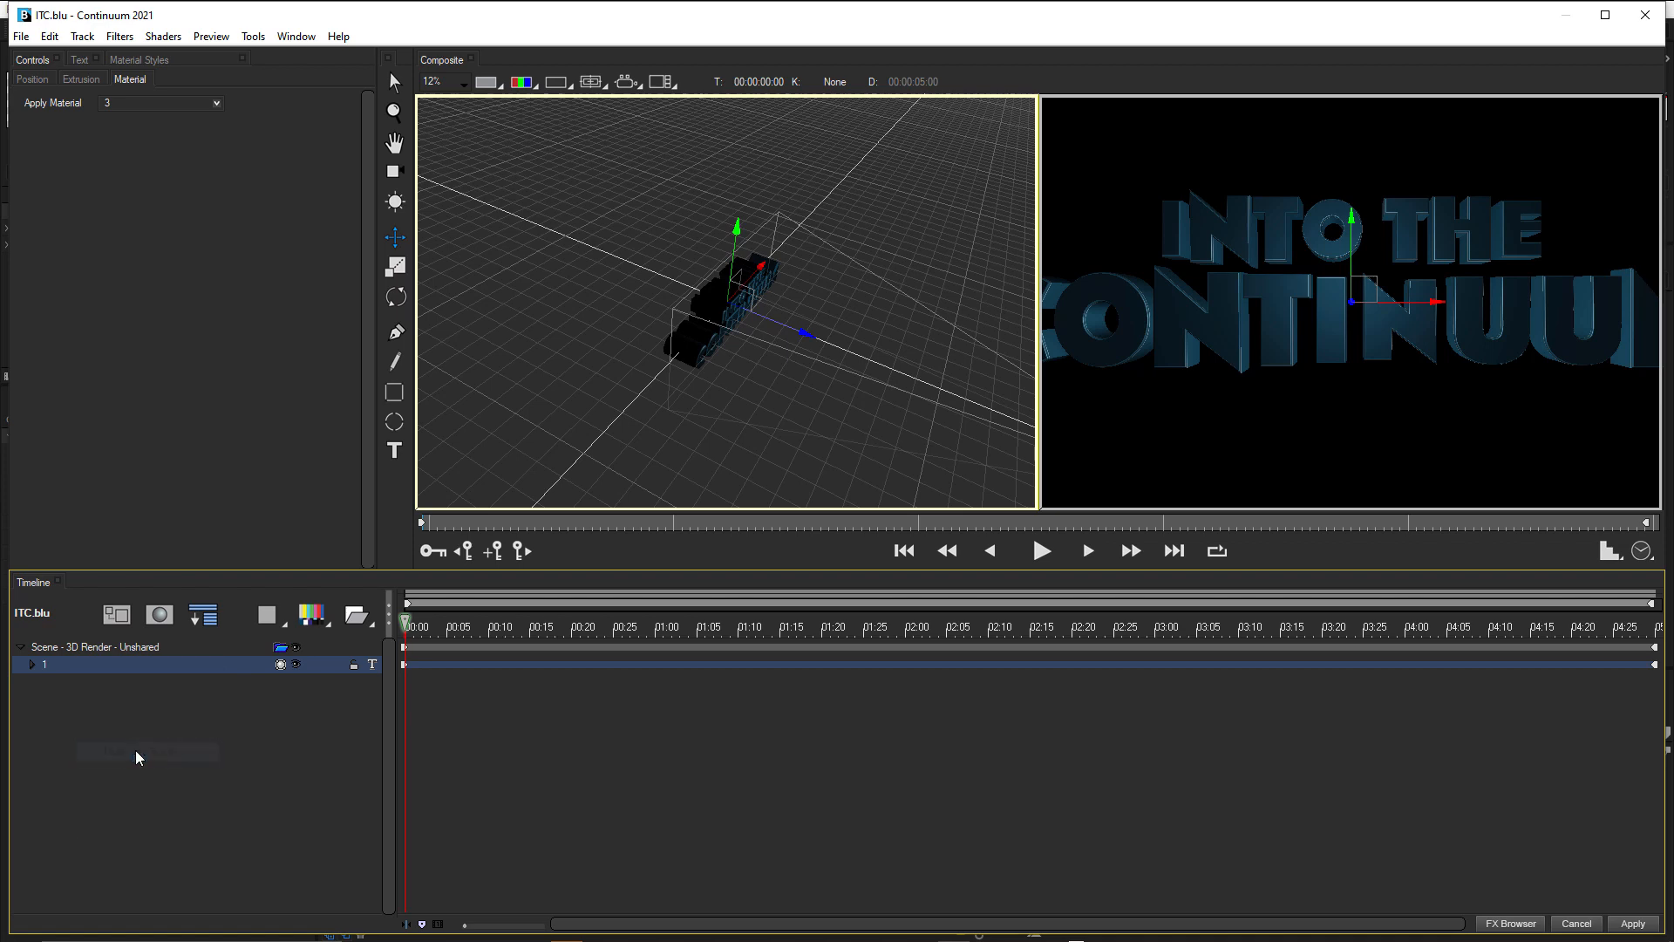
pyautogui.rightClick(48, 668)
pyautogui.click(128, 815)
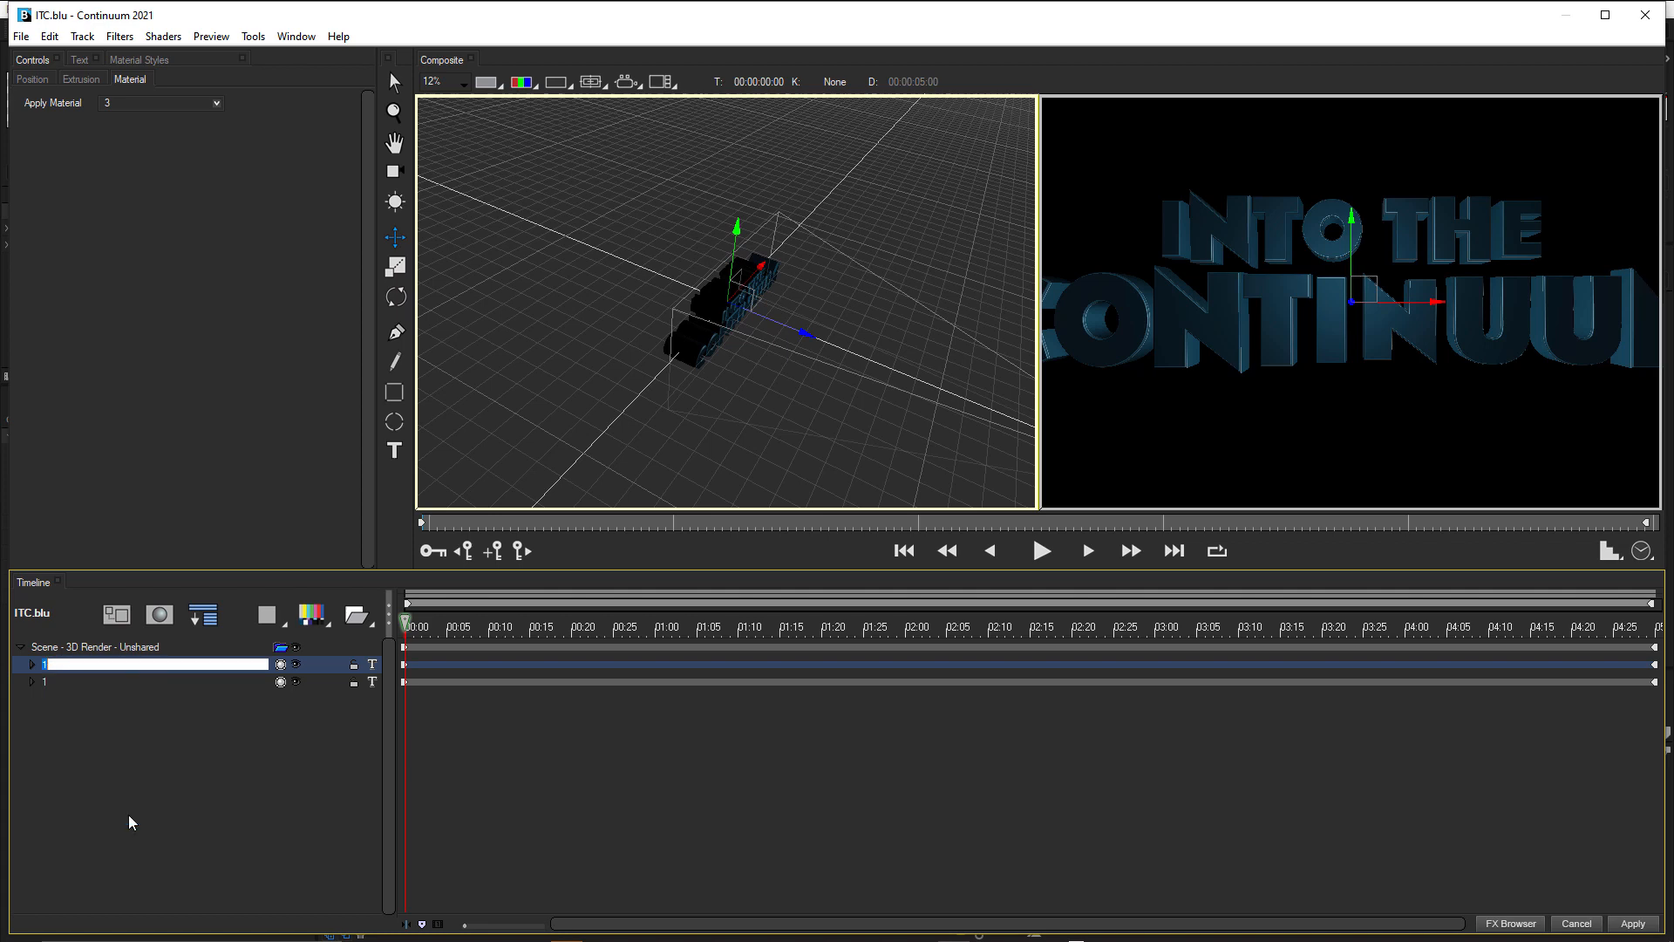
pyautogui.write('2')
pyautogui.click(154, 782)
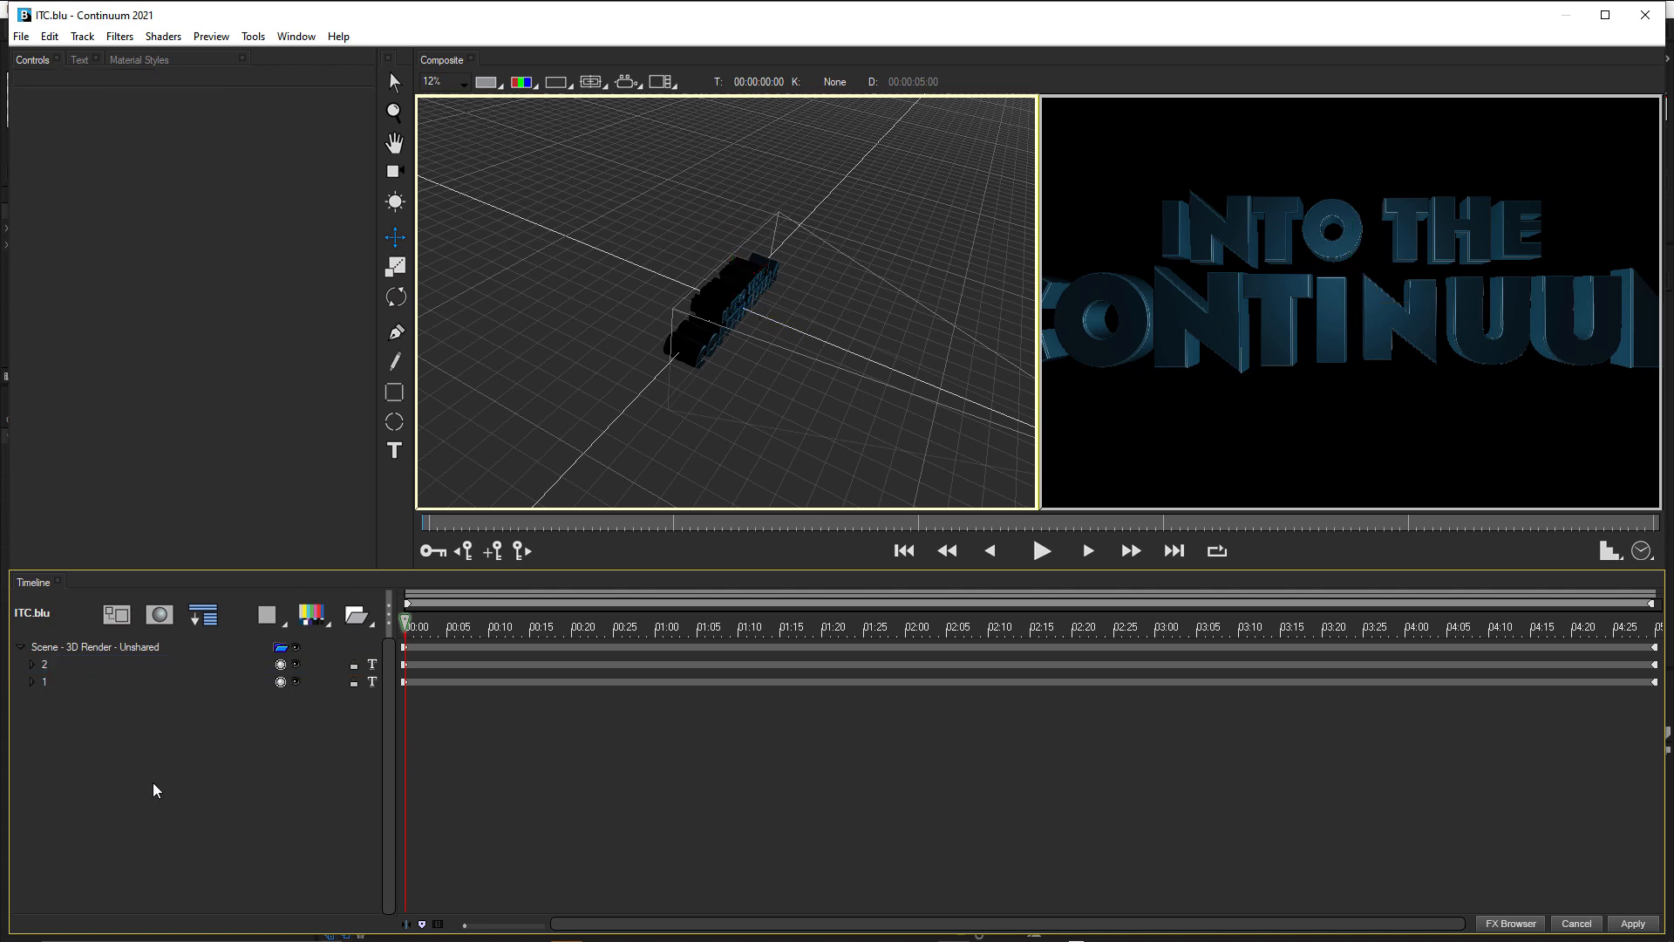
# Hide track 1 and set the Bevel Amount of track 2's extrusion to 0.40.
pyautogui.click(297, 682)
pyautogui.click(45, 666)
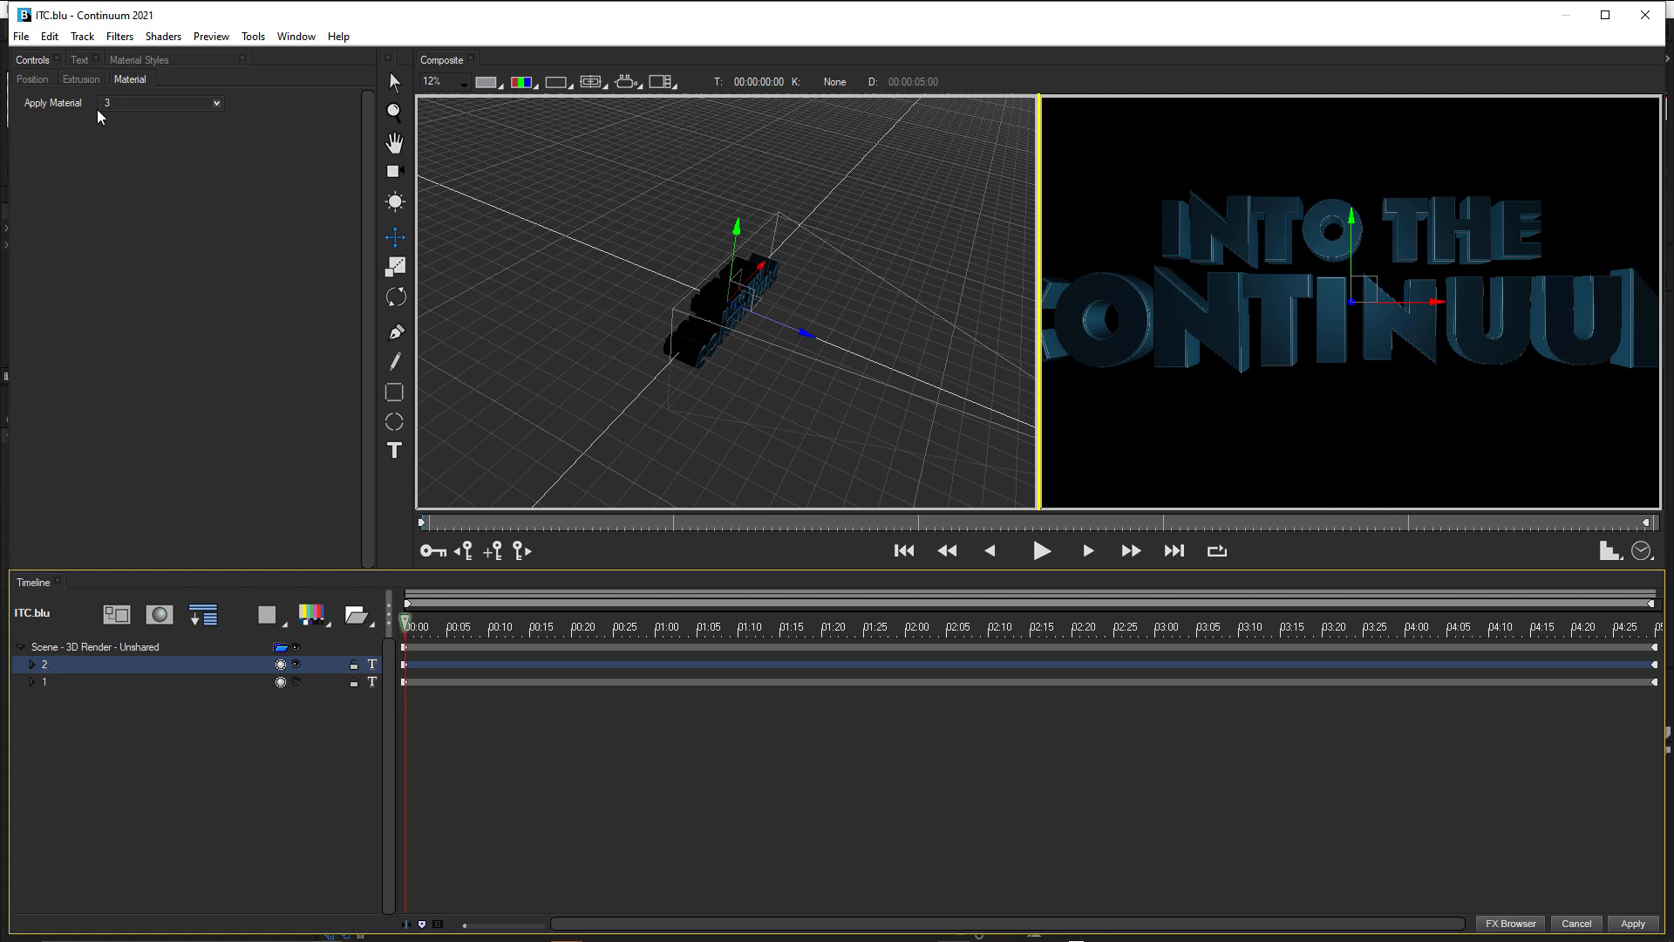
pyautogui.click(91, 79)
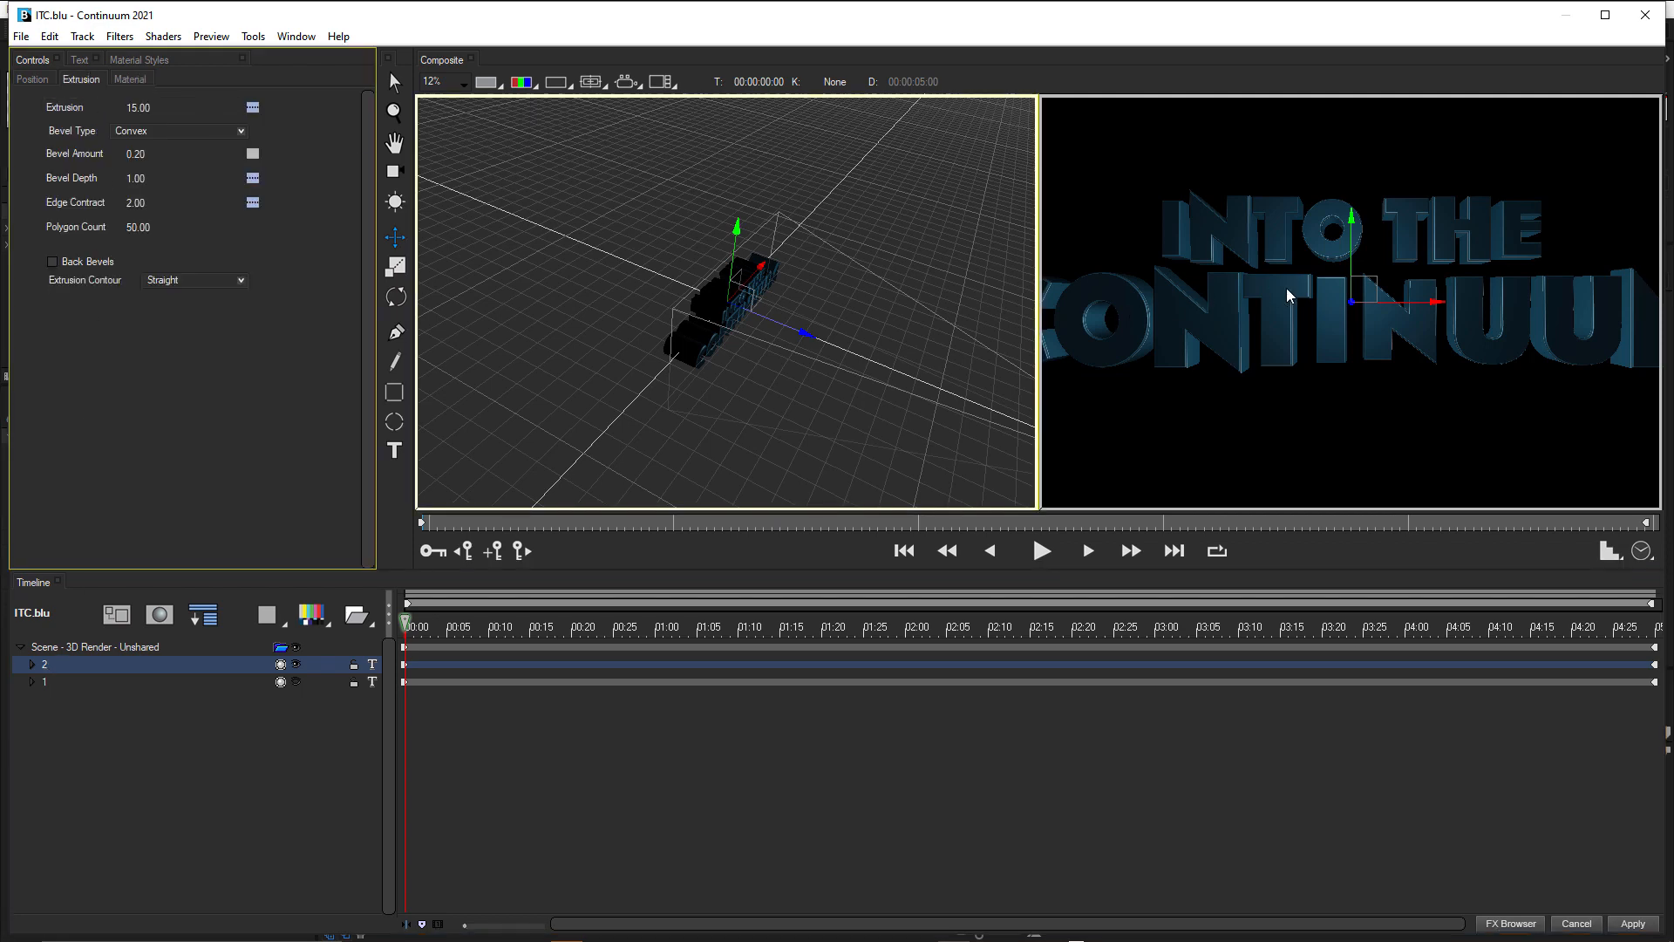
pyautogui.scroll(2, 1288, 295)
pyautogui.scroll(3, 741, 311)
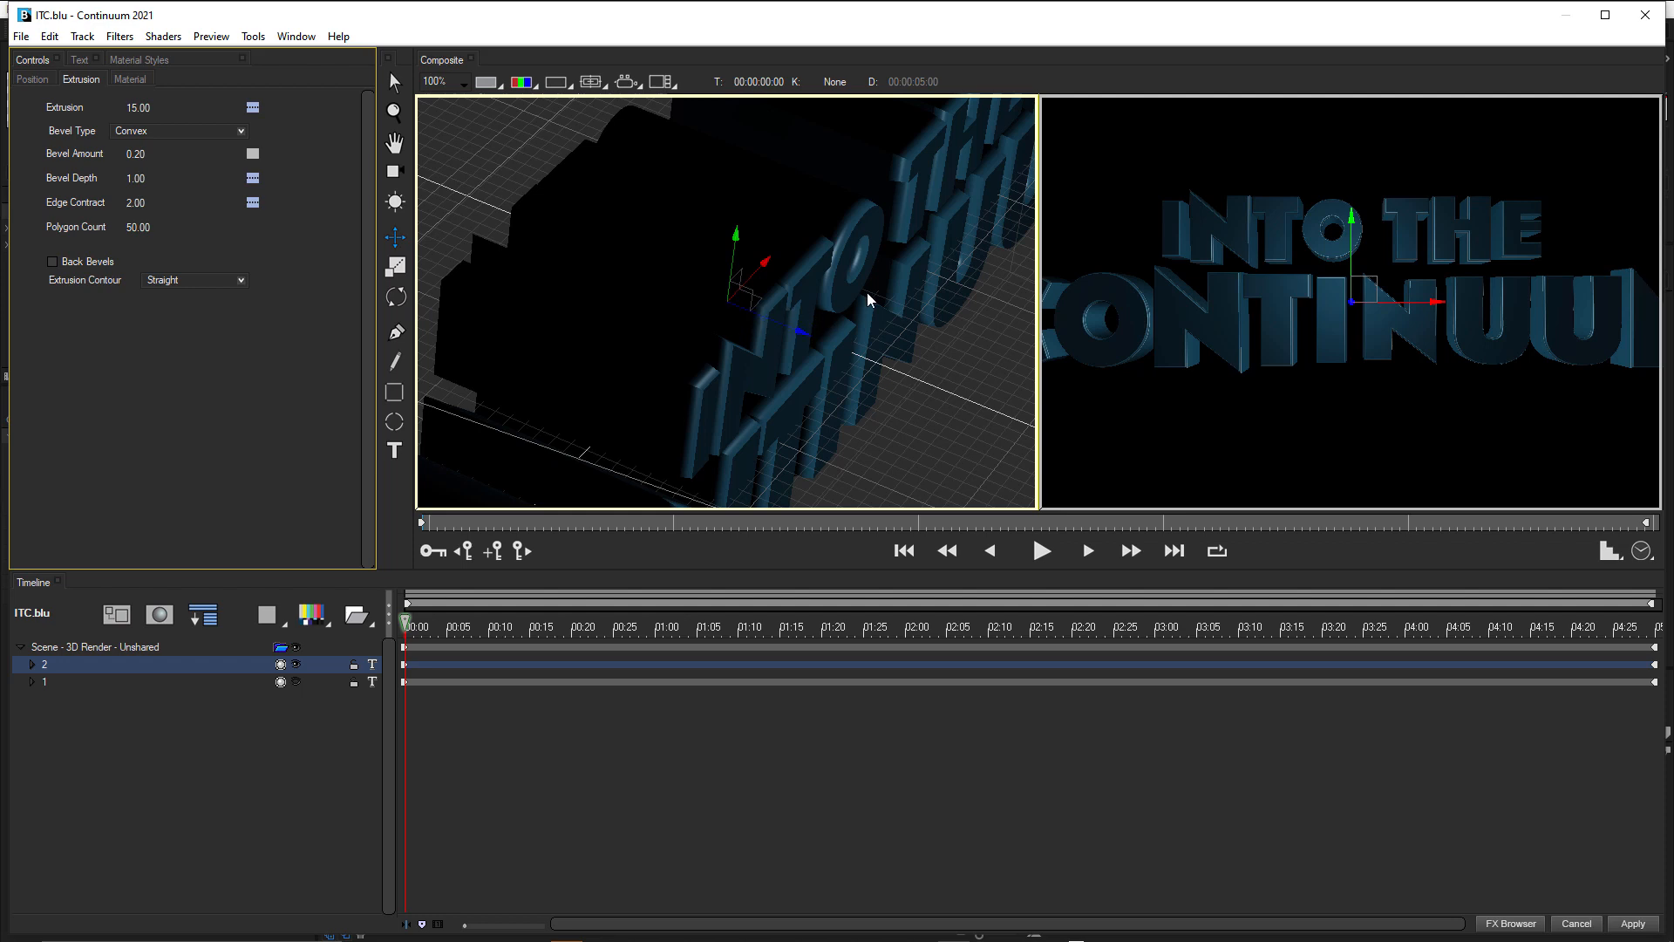
pyautogui.moveTo(815, 329); pyautogui.dragTo(765, 295)
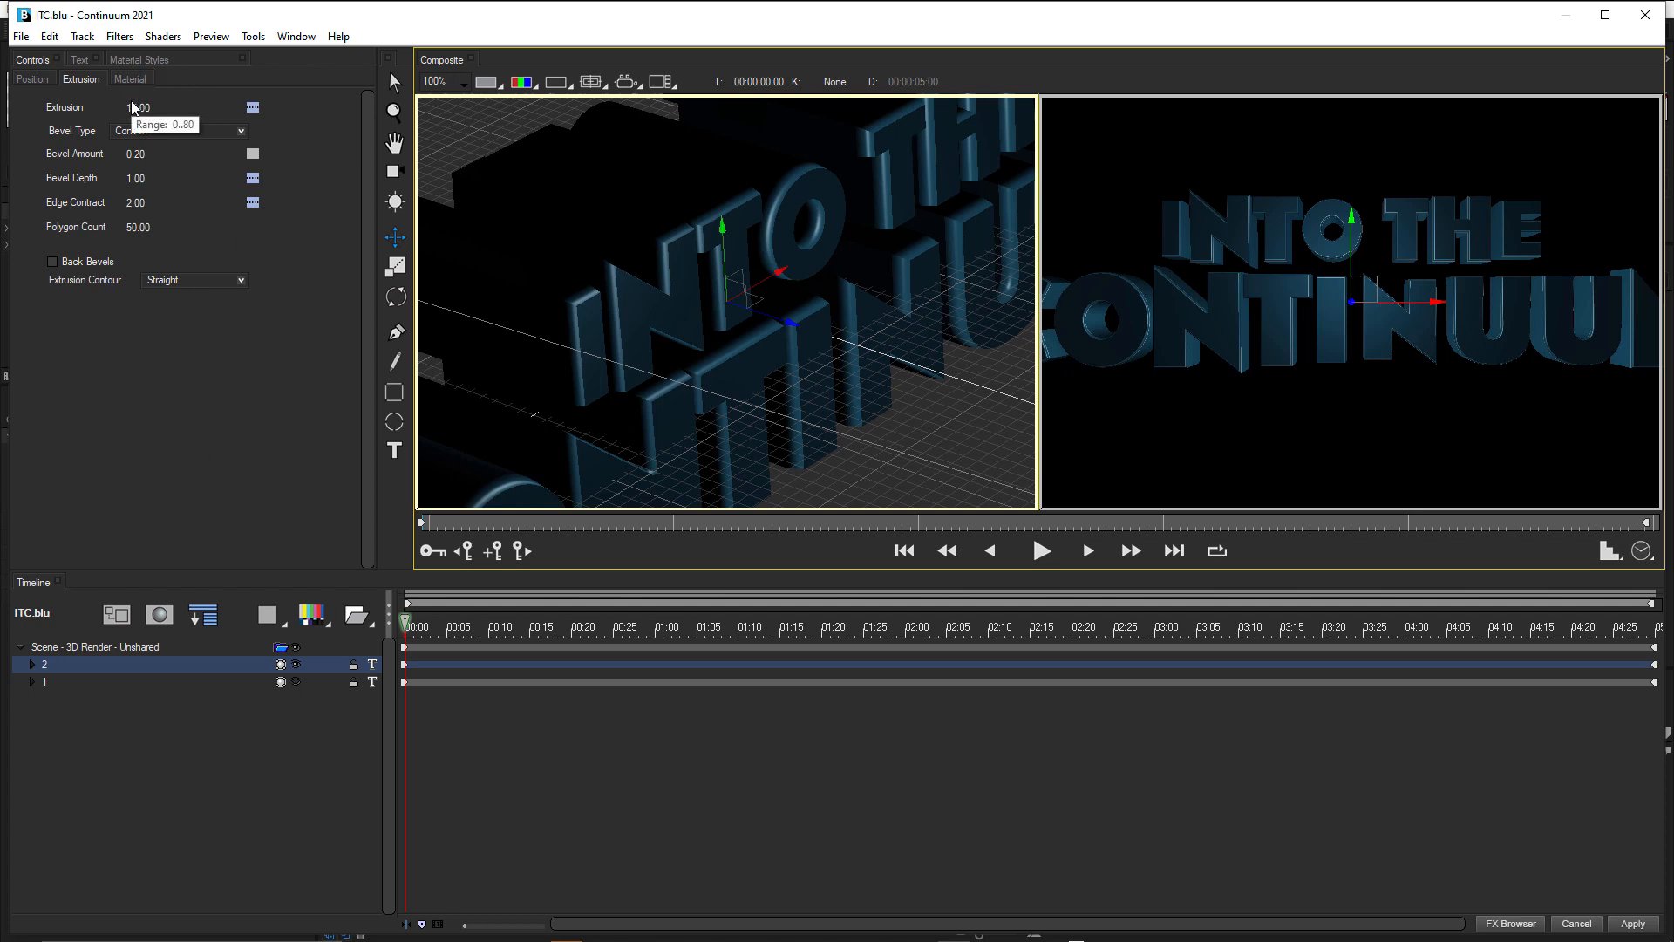
pyautogui.click(130, 153)
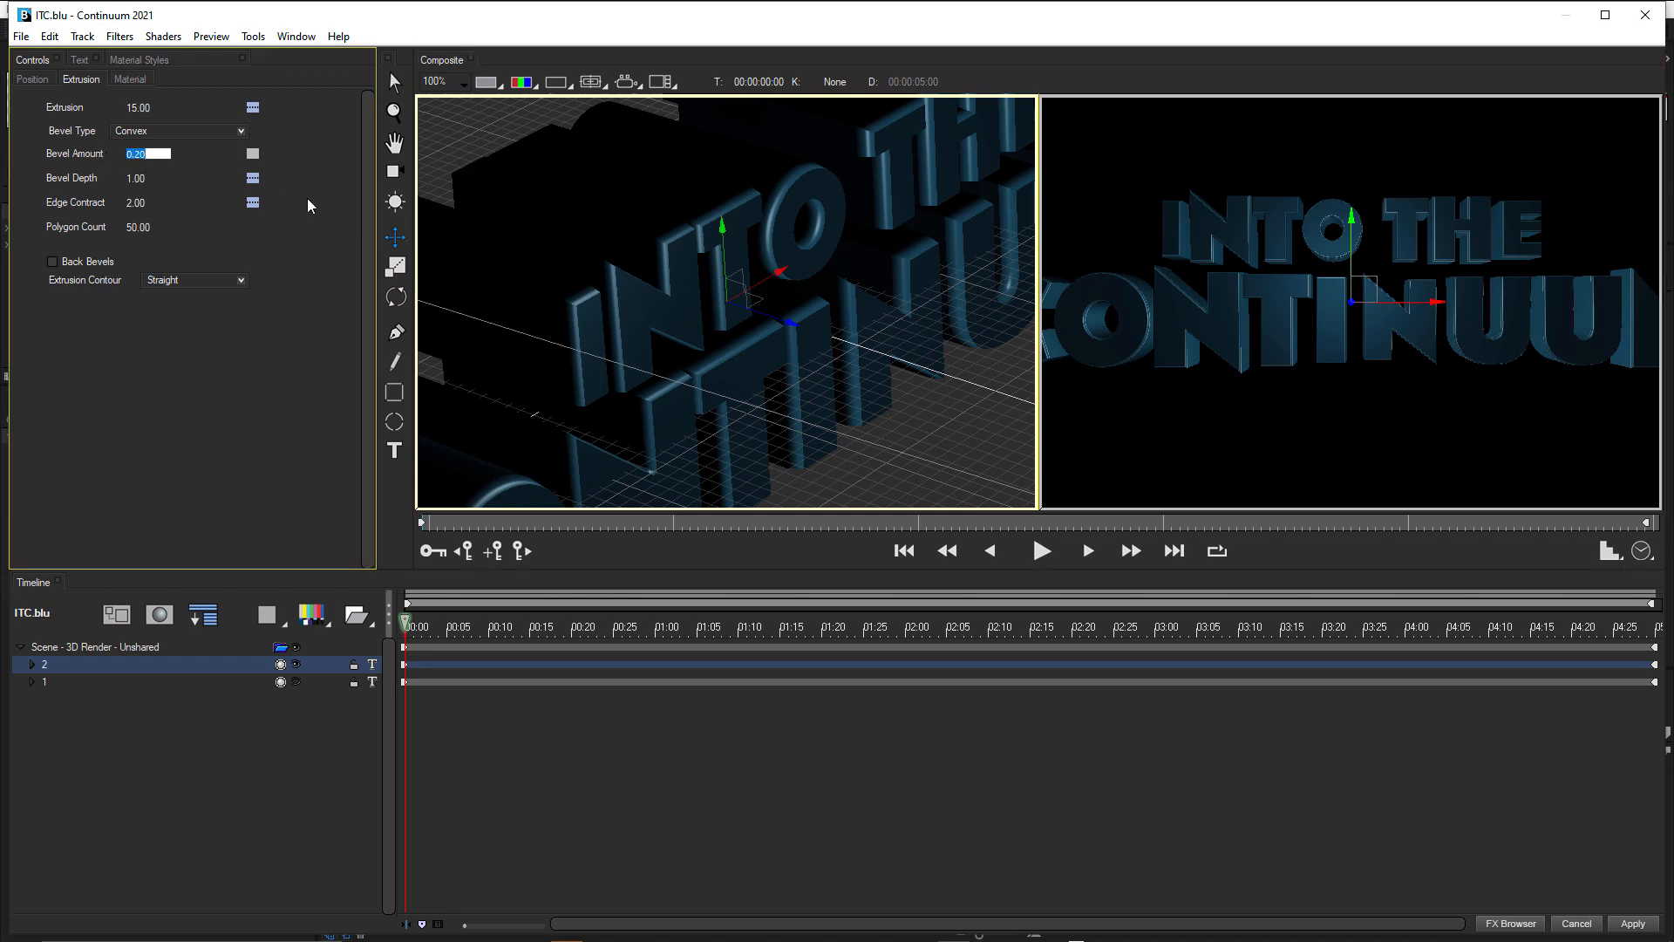
pyautogui.press('BackSpace')
pyautogui.press('Return')
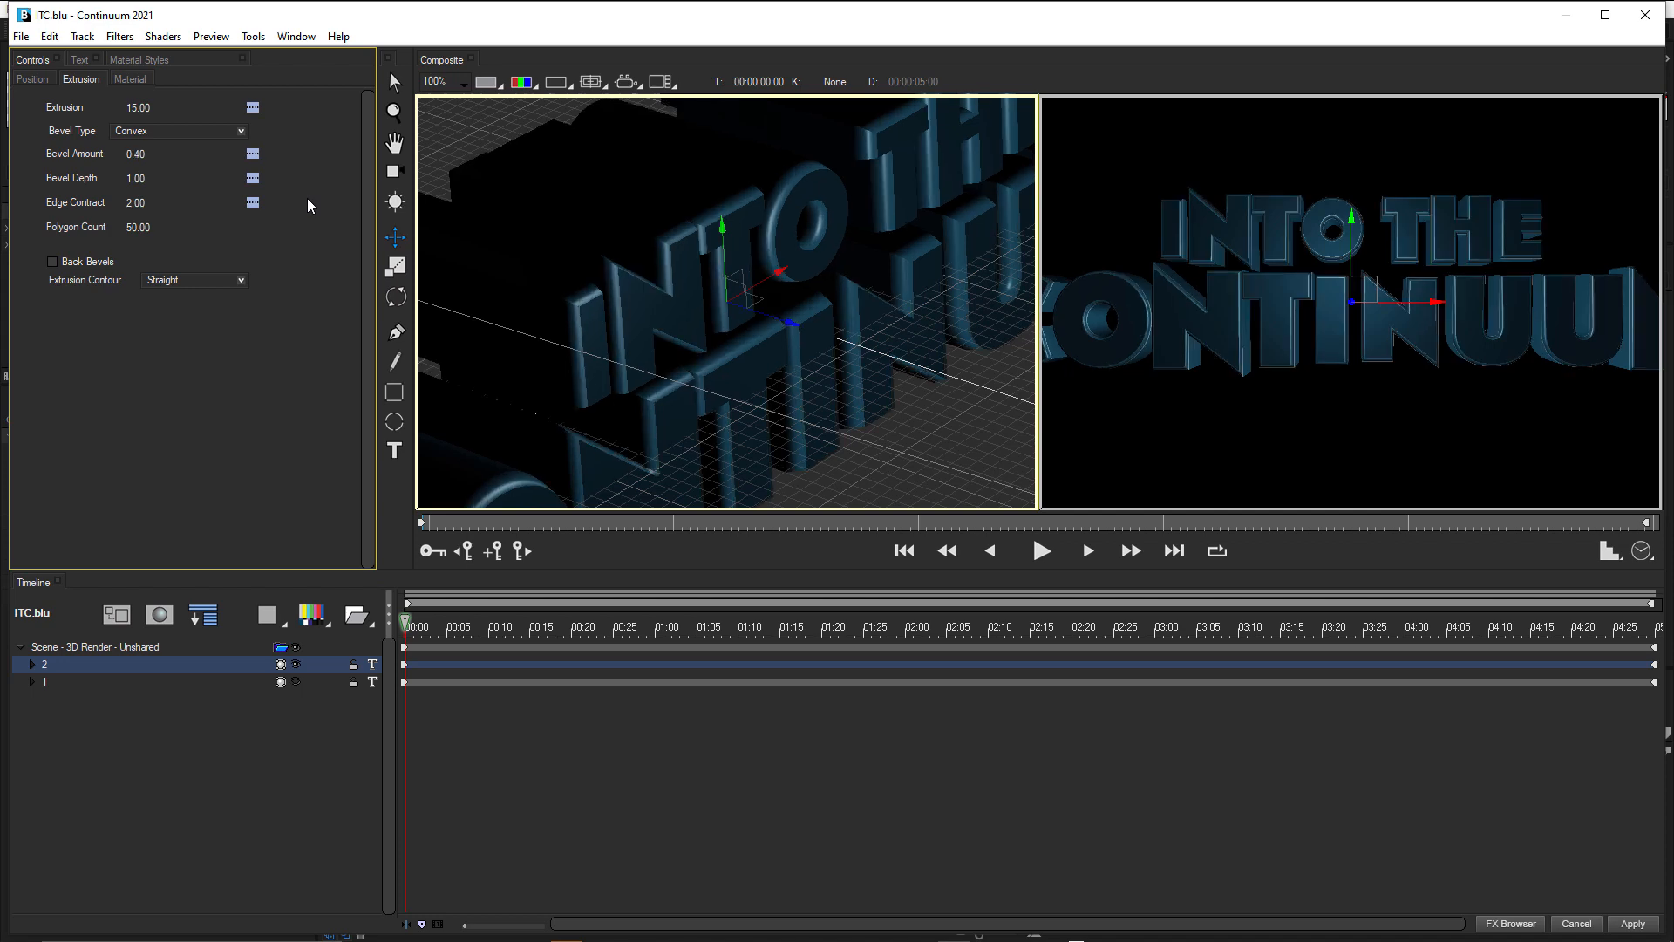
# Set track 2's Bevel Depth and Edge Contract to 0, and show track 1 again.
pyautogui.click(137, 178)
pyautogui.write('0')
pyautogui.press('Return')
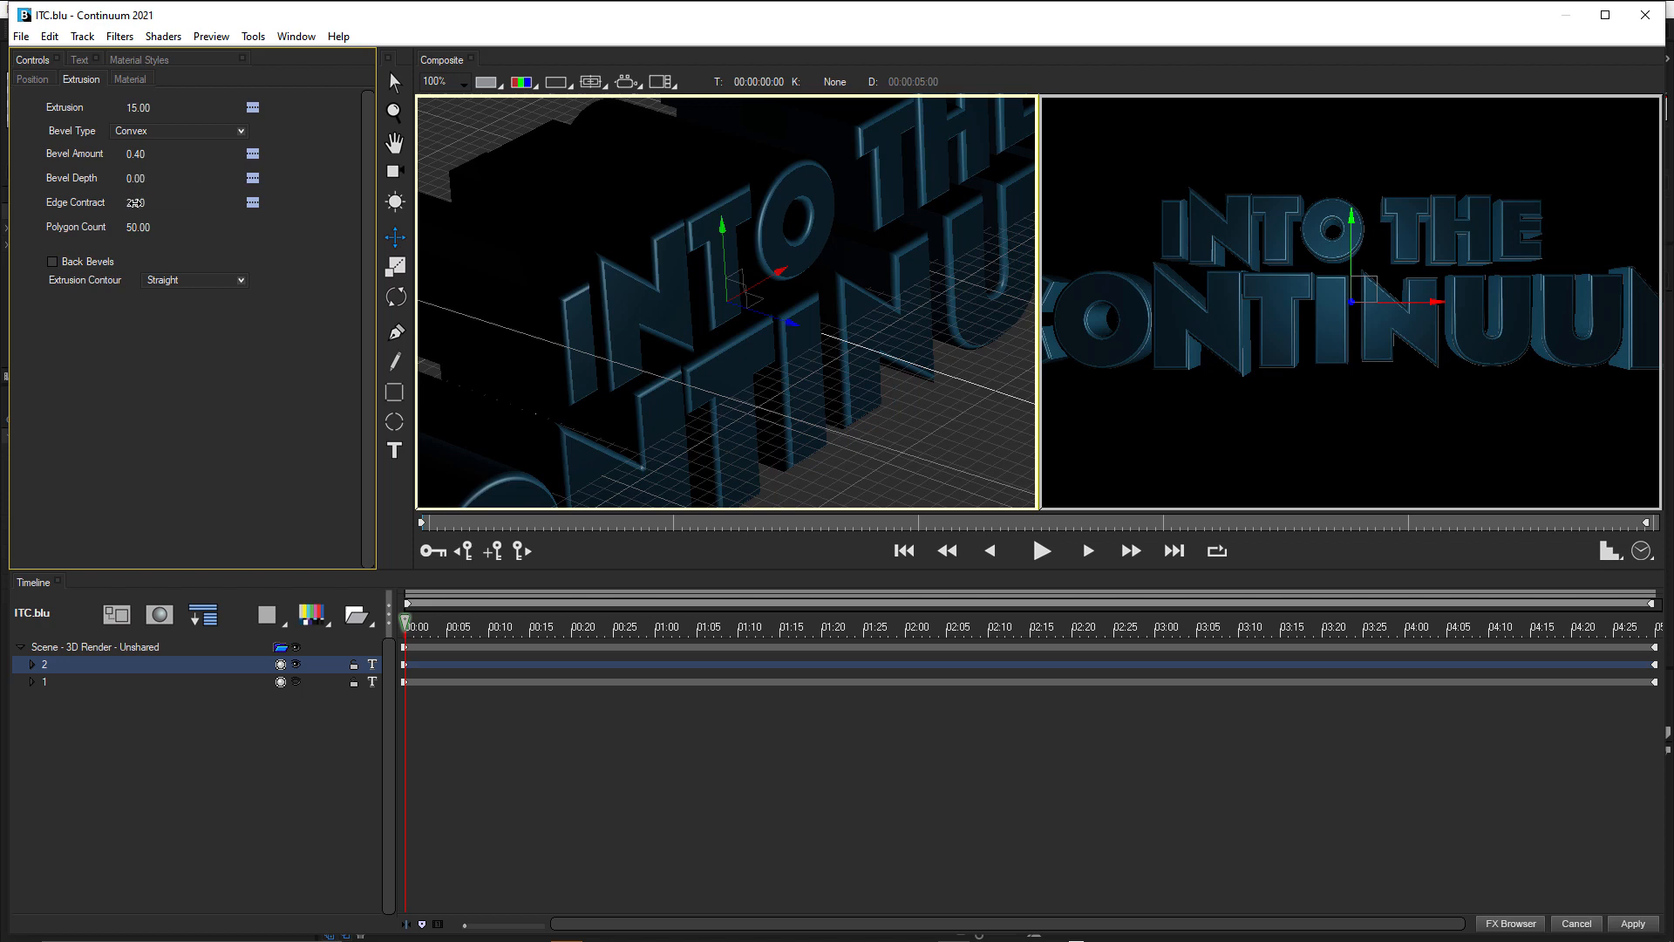
pyautogui.click(135, 202)
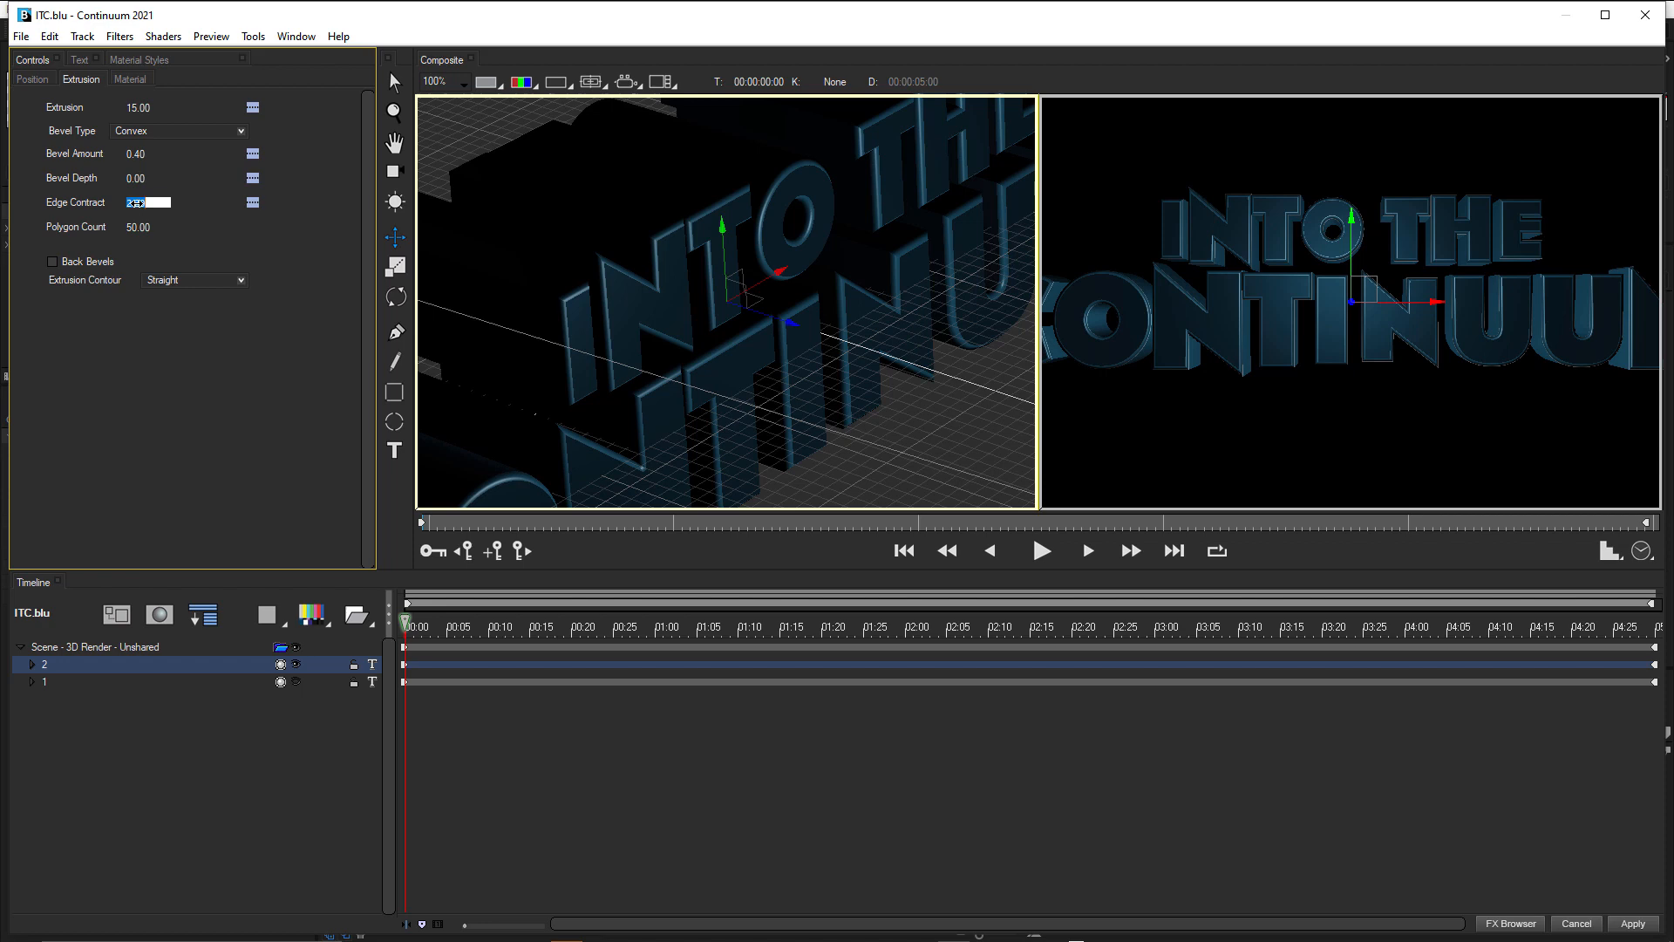
pyautogui.write('0')
pyautogui.press('Return')
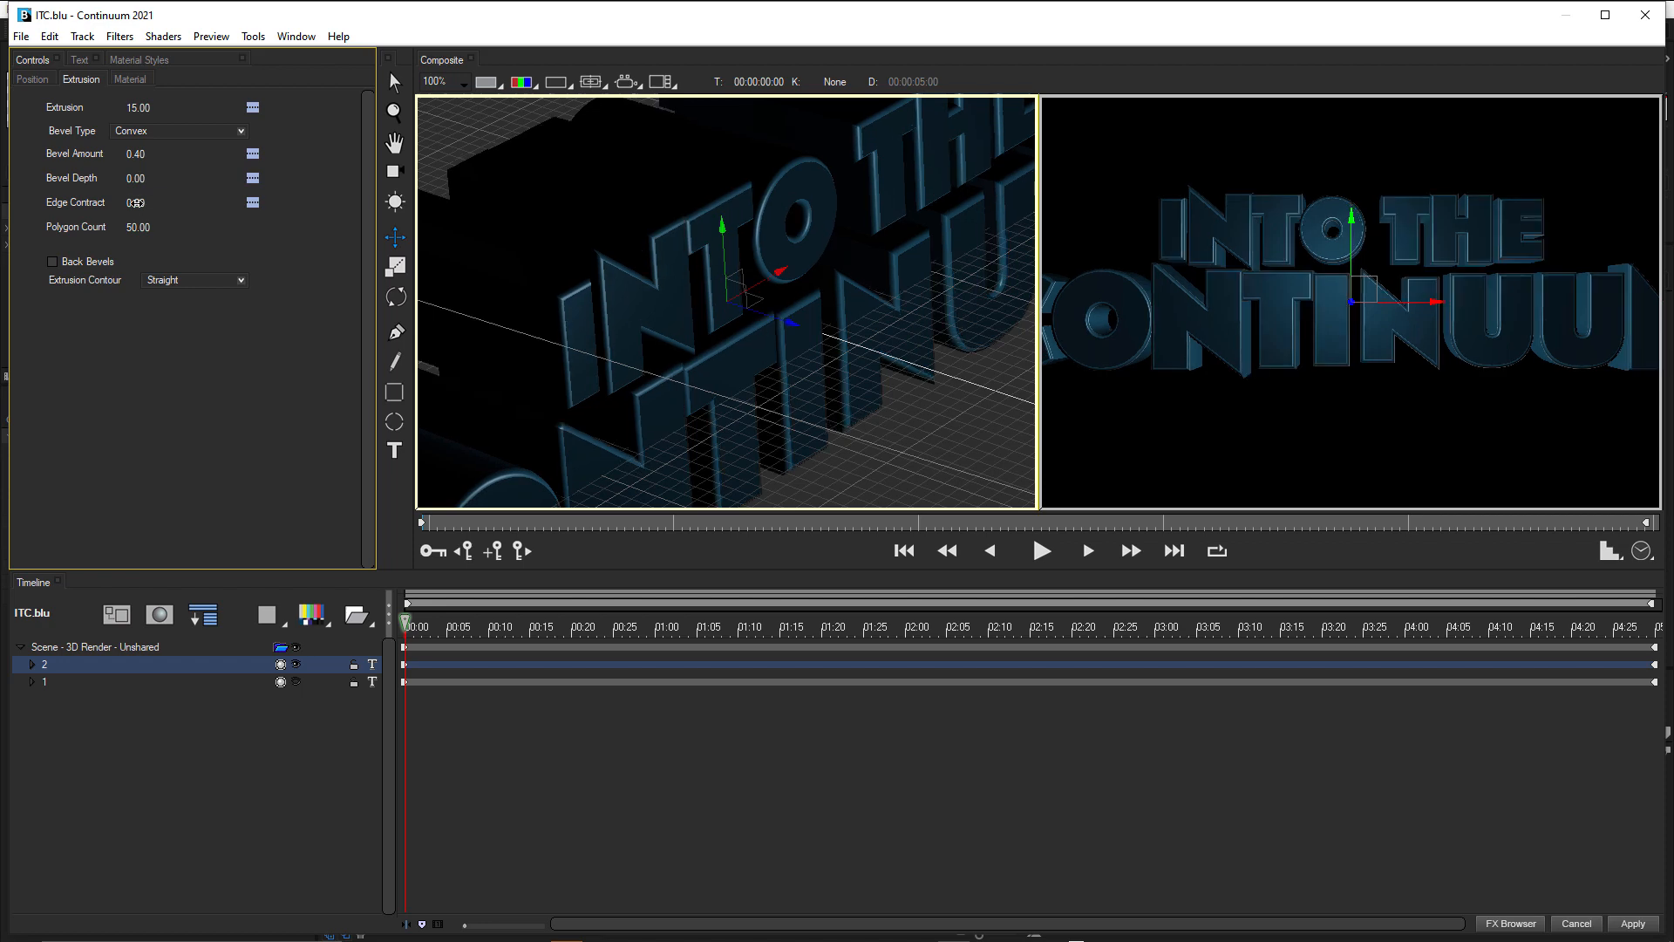
pyautogui.click(296, 683)
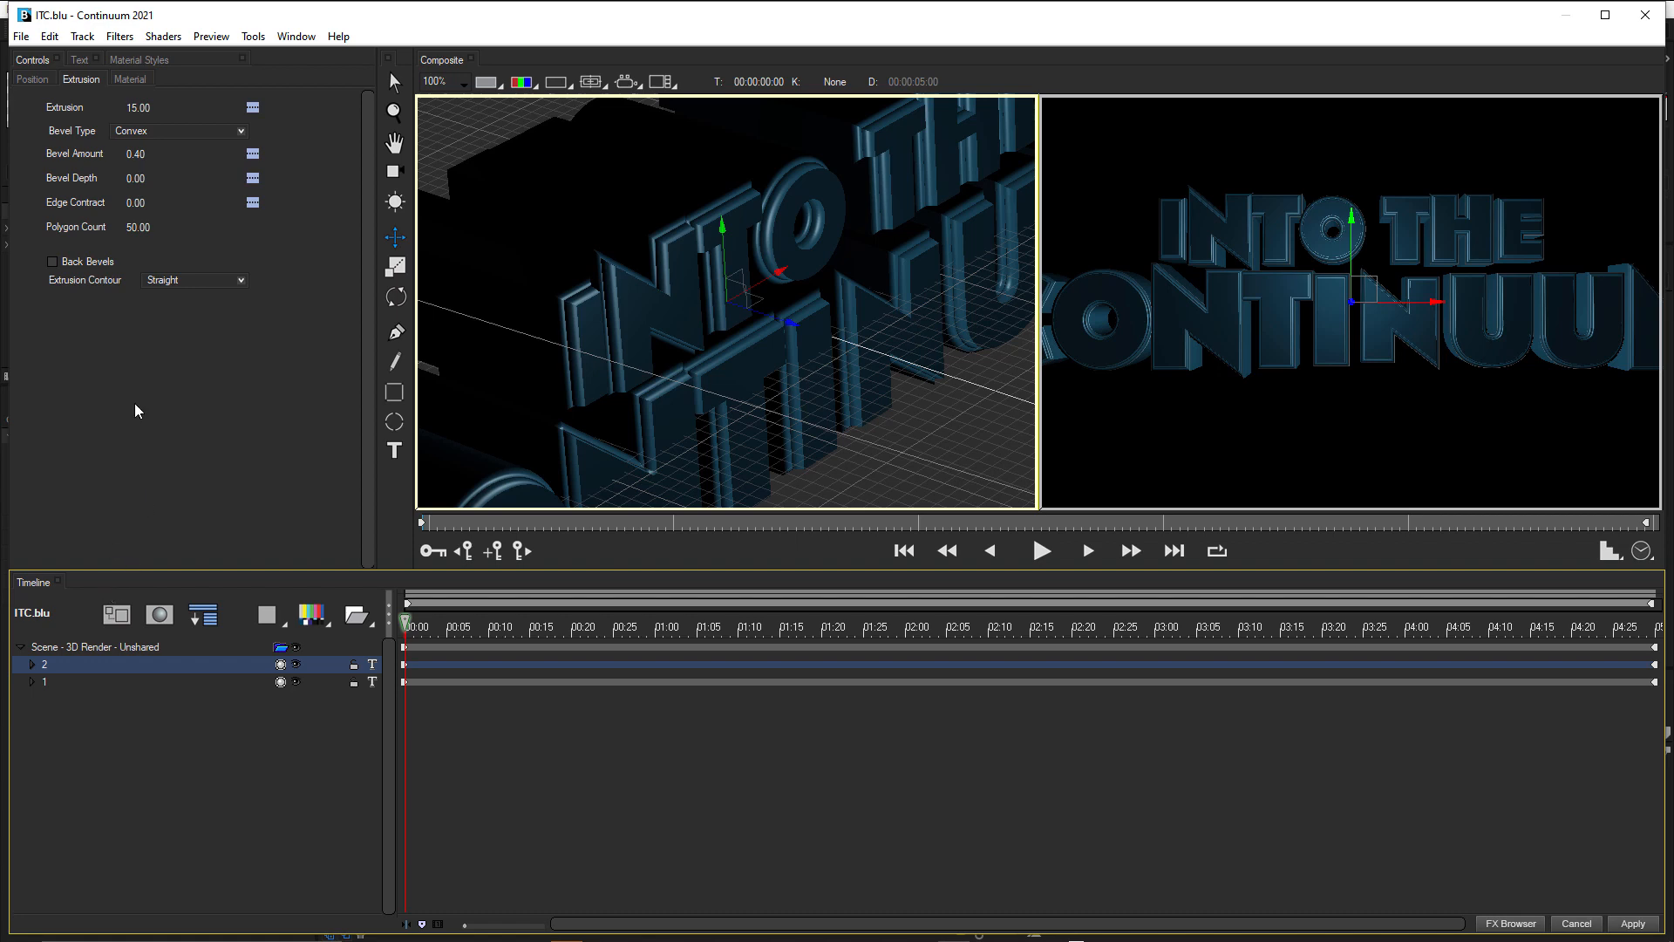
# Try Position Z values of -3 and -6 on track 2, and undo both changes.
pyautogui.click(32, 79)
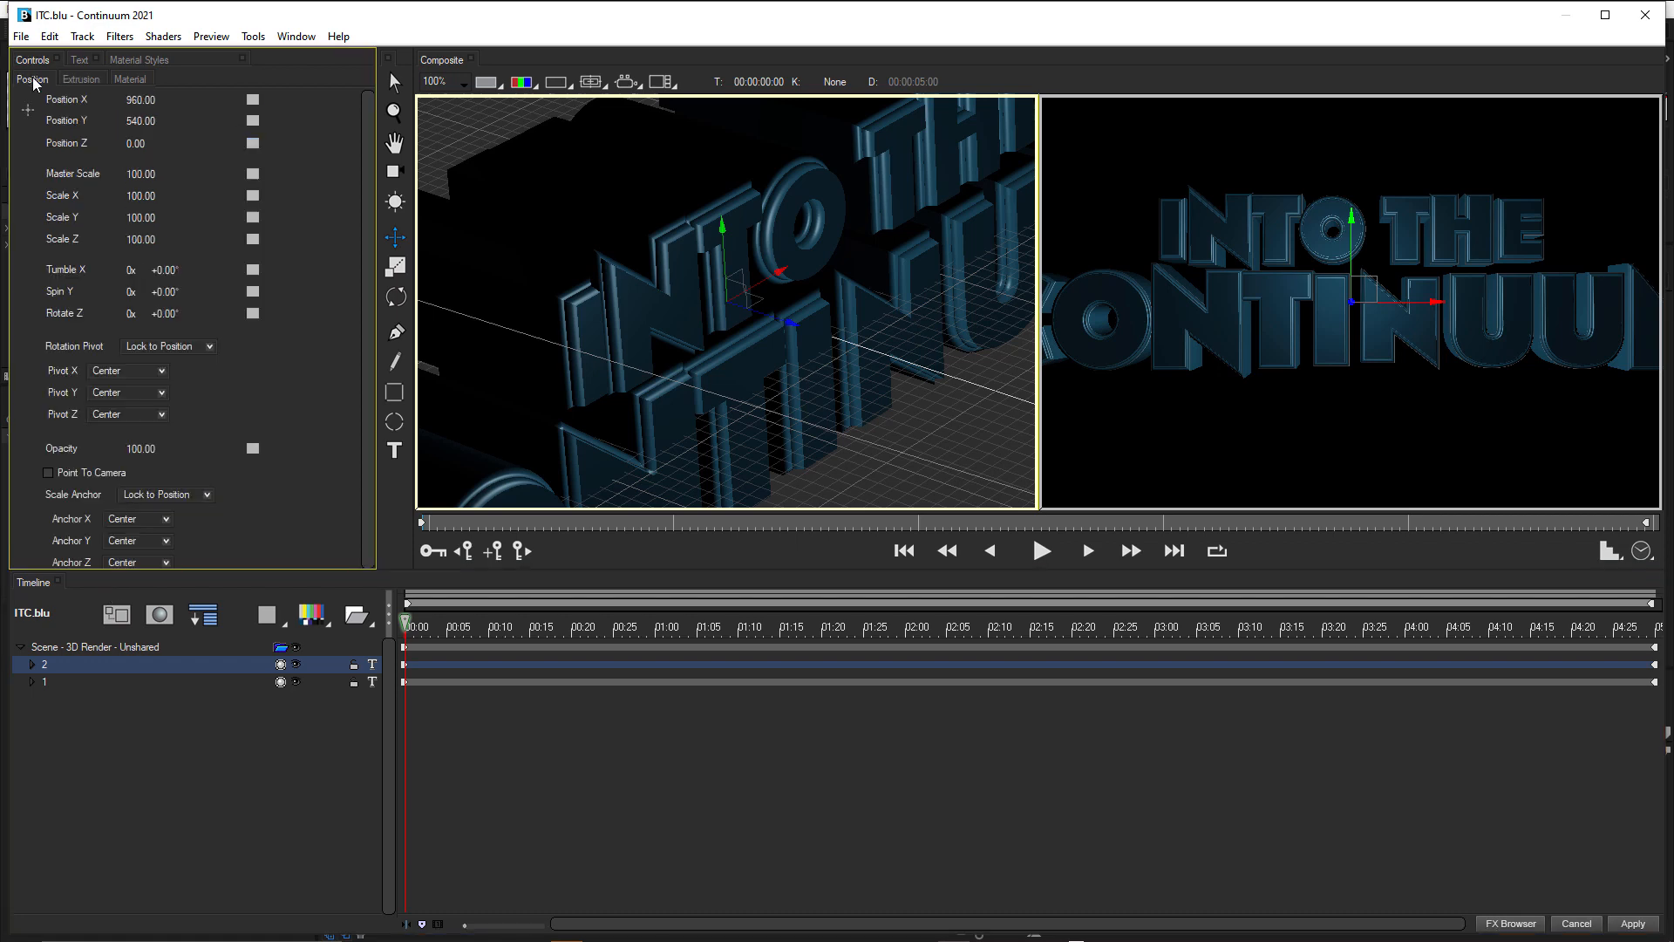
pyautogui.moveTo(140, 144); pyautogui.dragTo(127, 143)
pyautogui.click(144, 143)
pyautogui.write('-3')
pyautogui.press('Return')
pyautogui.click(140, 141)
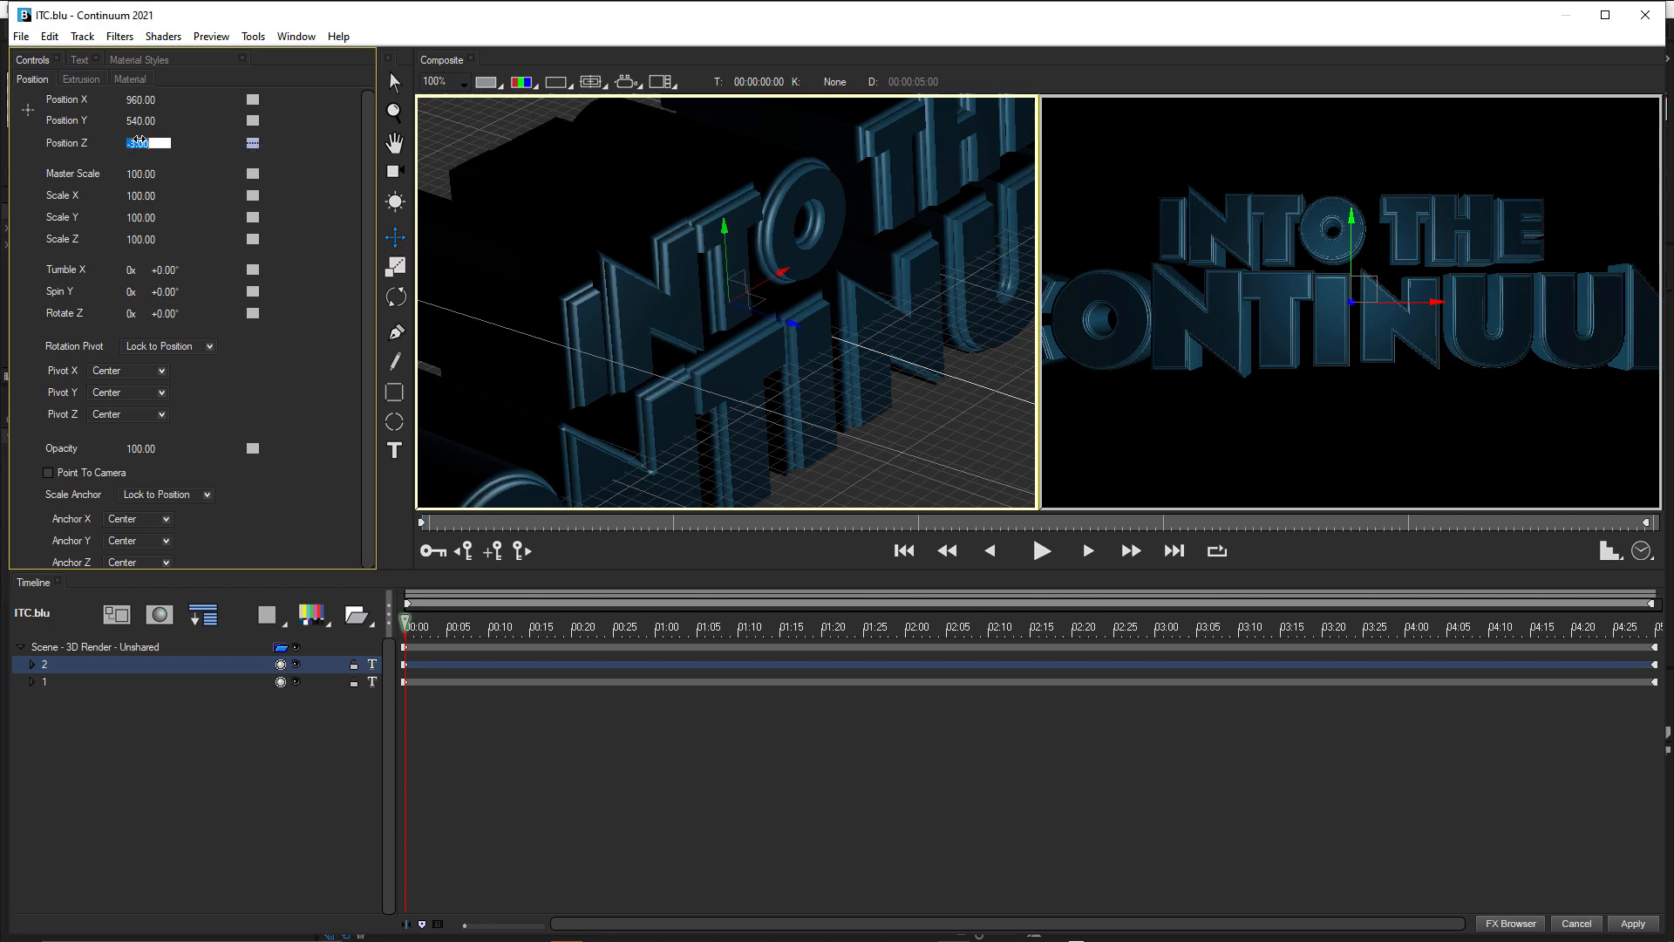
pyautogui.write('-6')
pyautogui.press('Return')
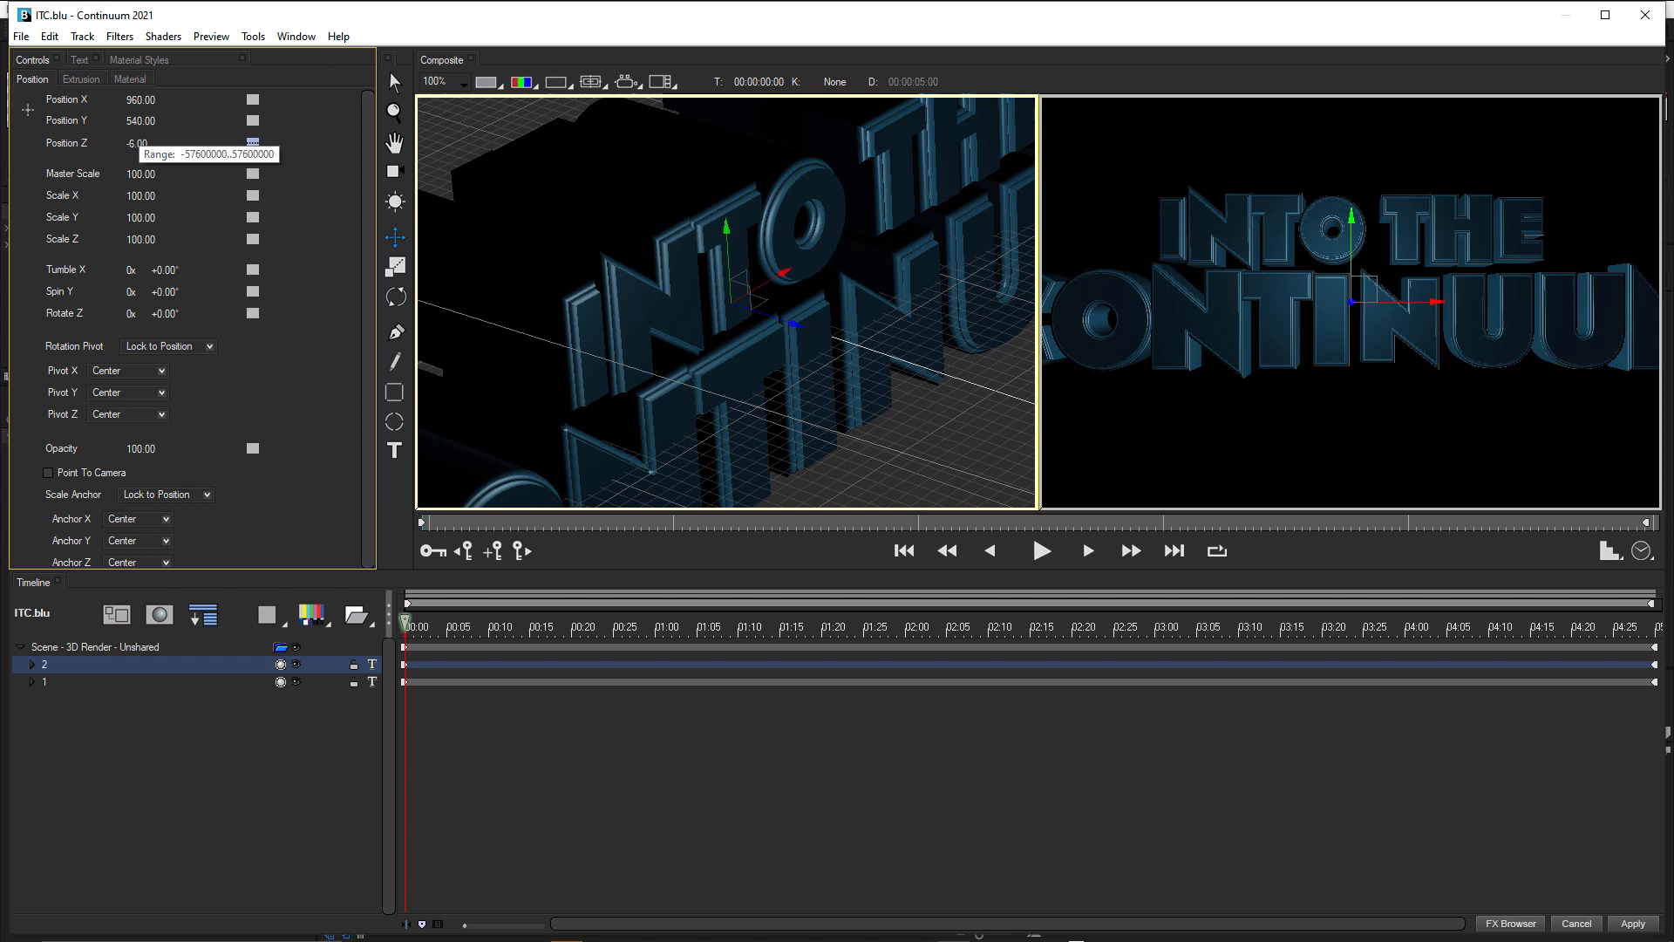
pyautogui.hotkey('ctrl', 'z')
pyautogui.hotkey('ctrl', 'z')
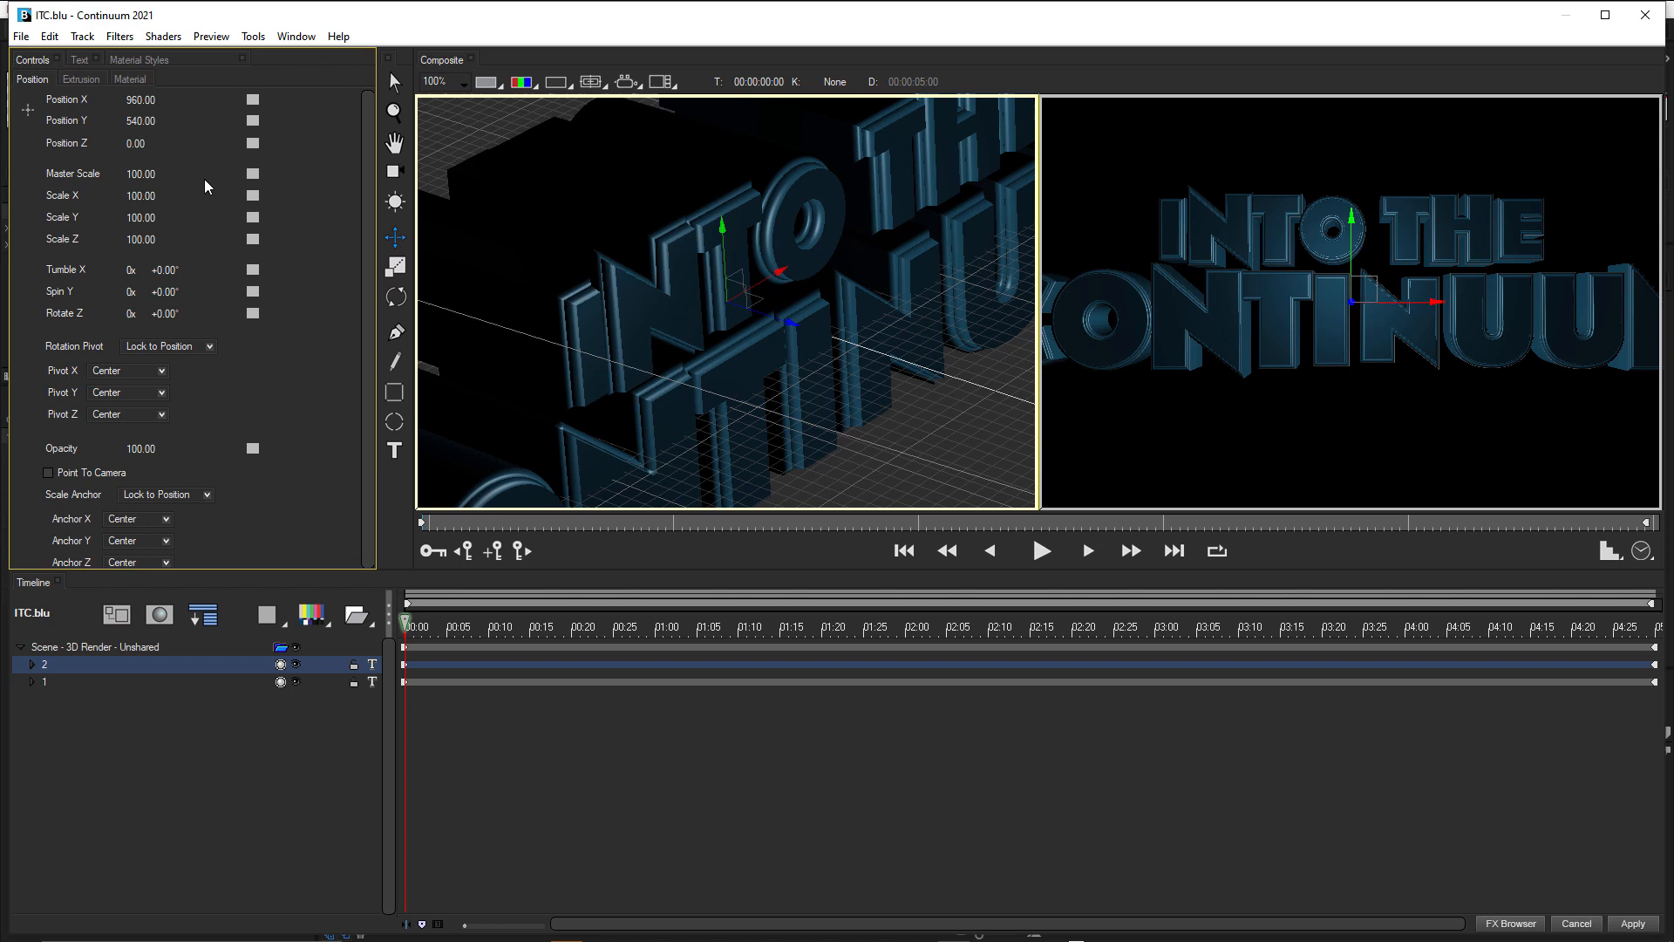
# Raise track 1's Position Z through trial values such as 3 and 9 to a final 18.
pyautogui.click(50, 682)
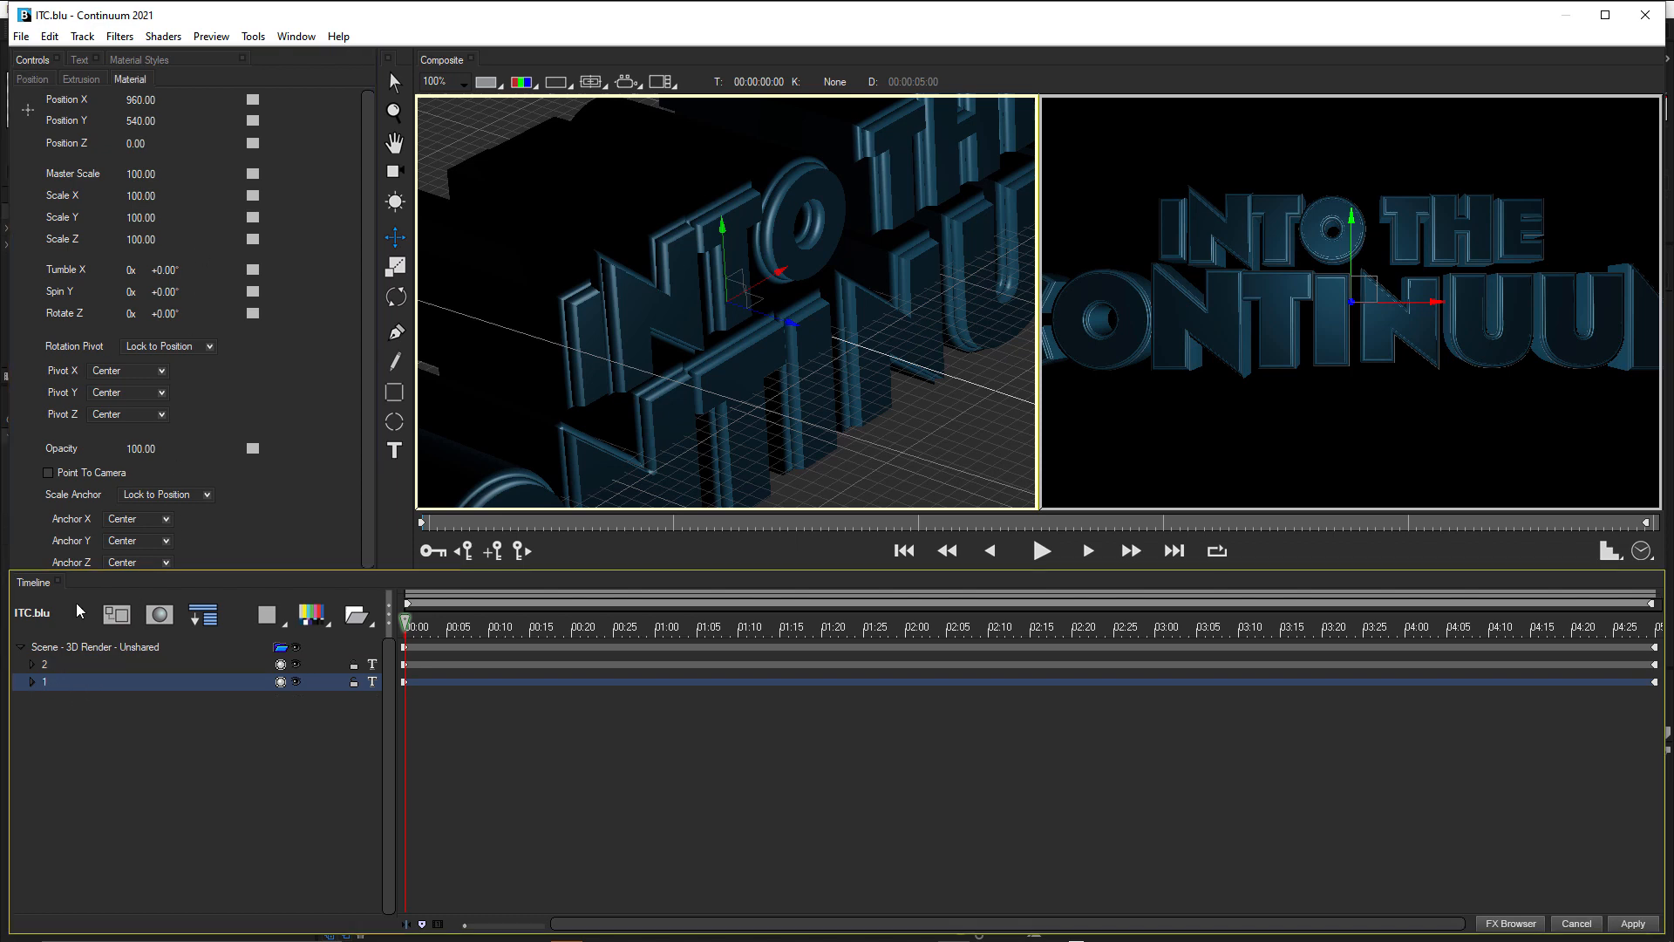
pyautogui.click(130, 78)
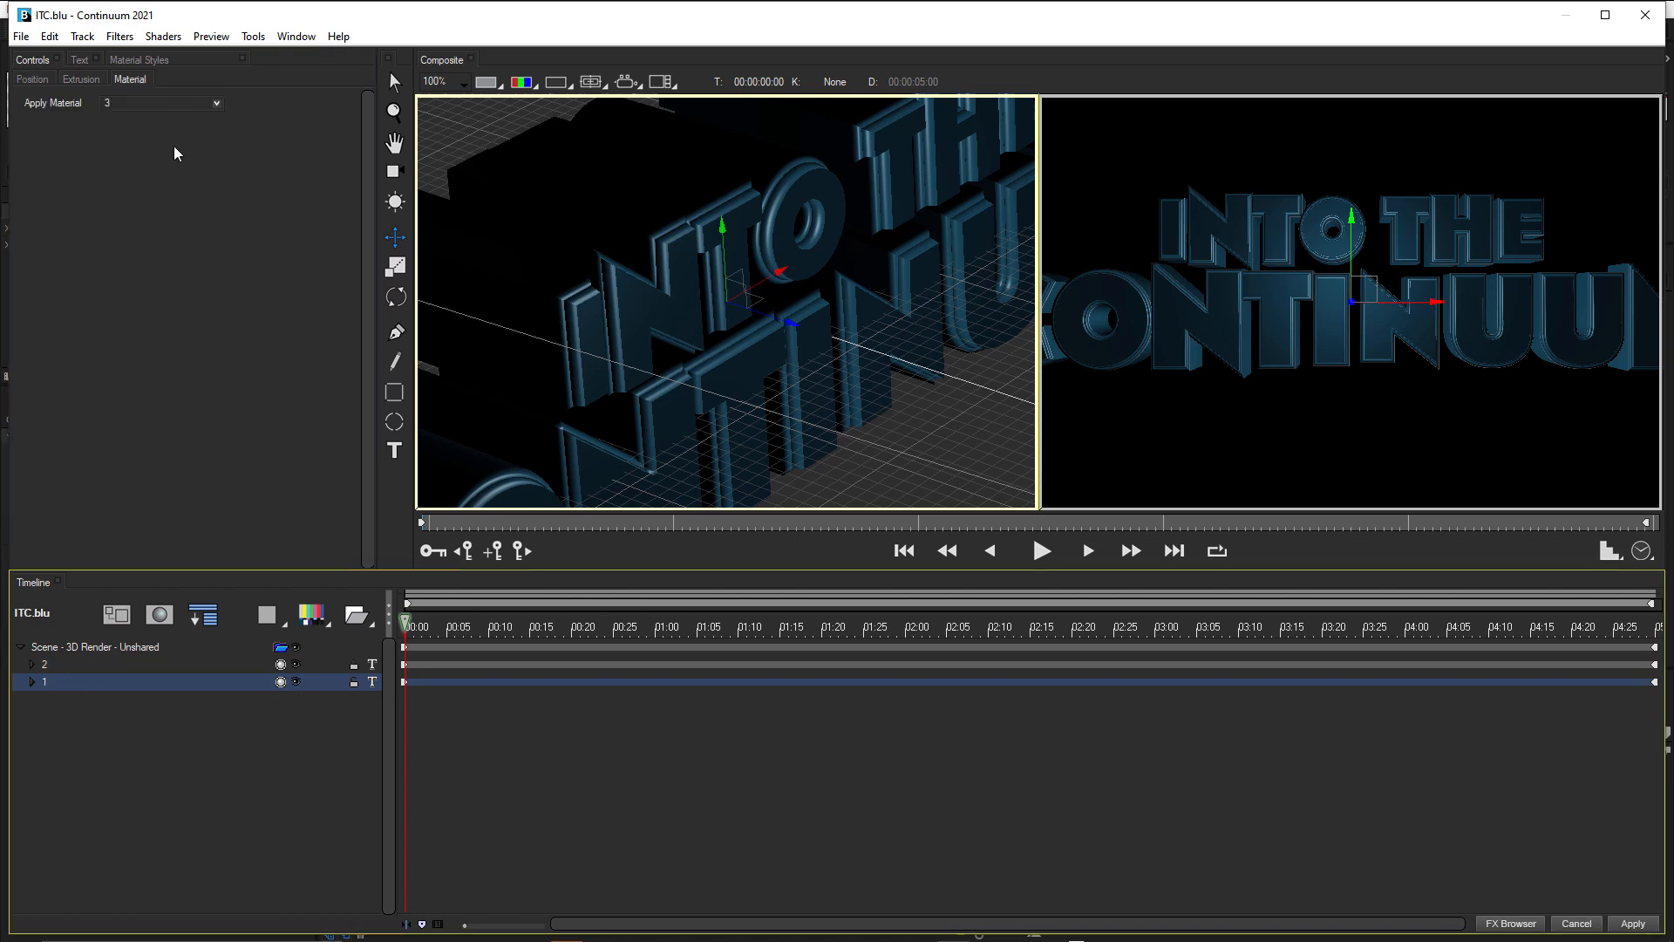
pyautogui.click(39, 77)
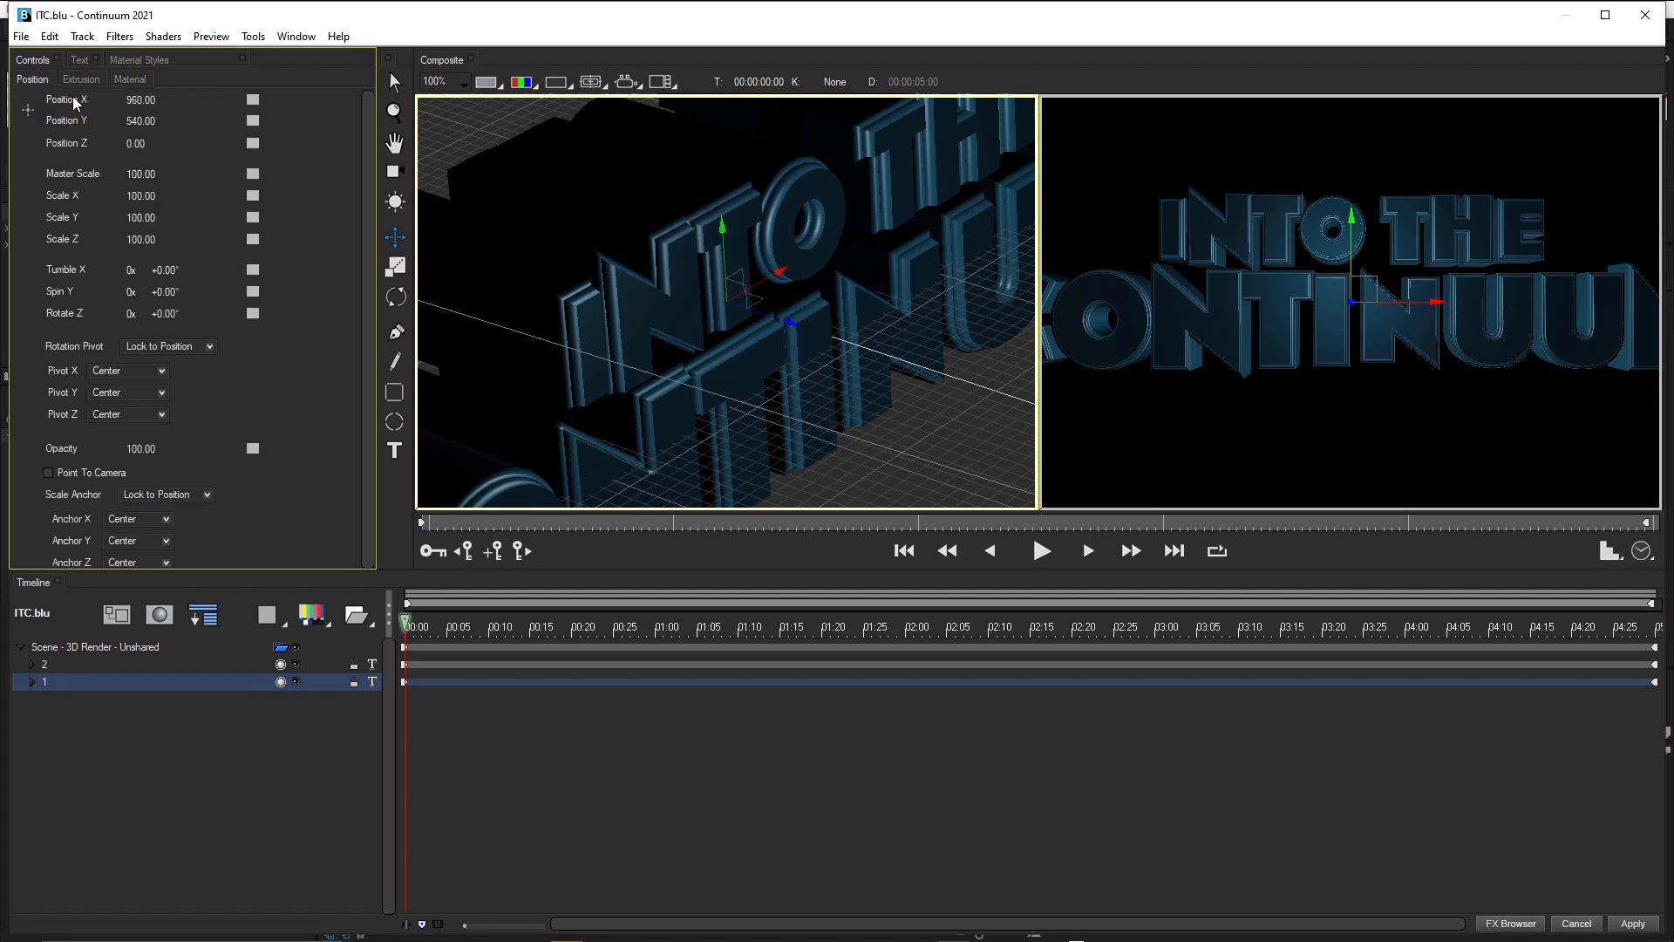
pyautogui.click(140, 142)
pyautogui.write('3')
pyautogui.press('Return')
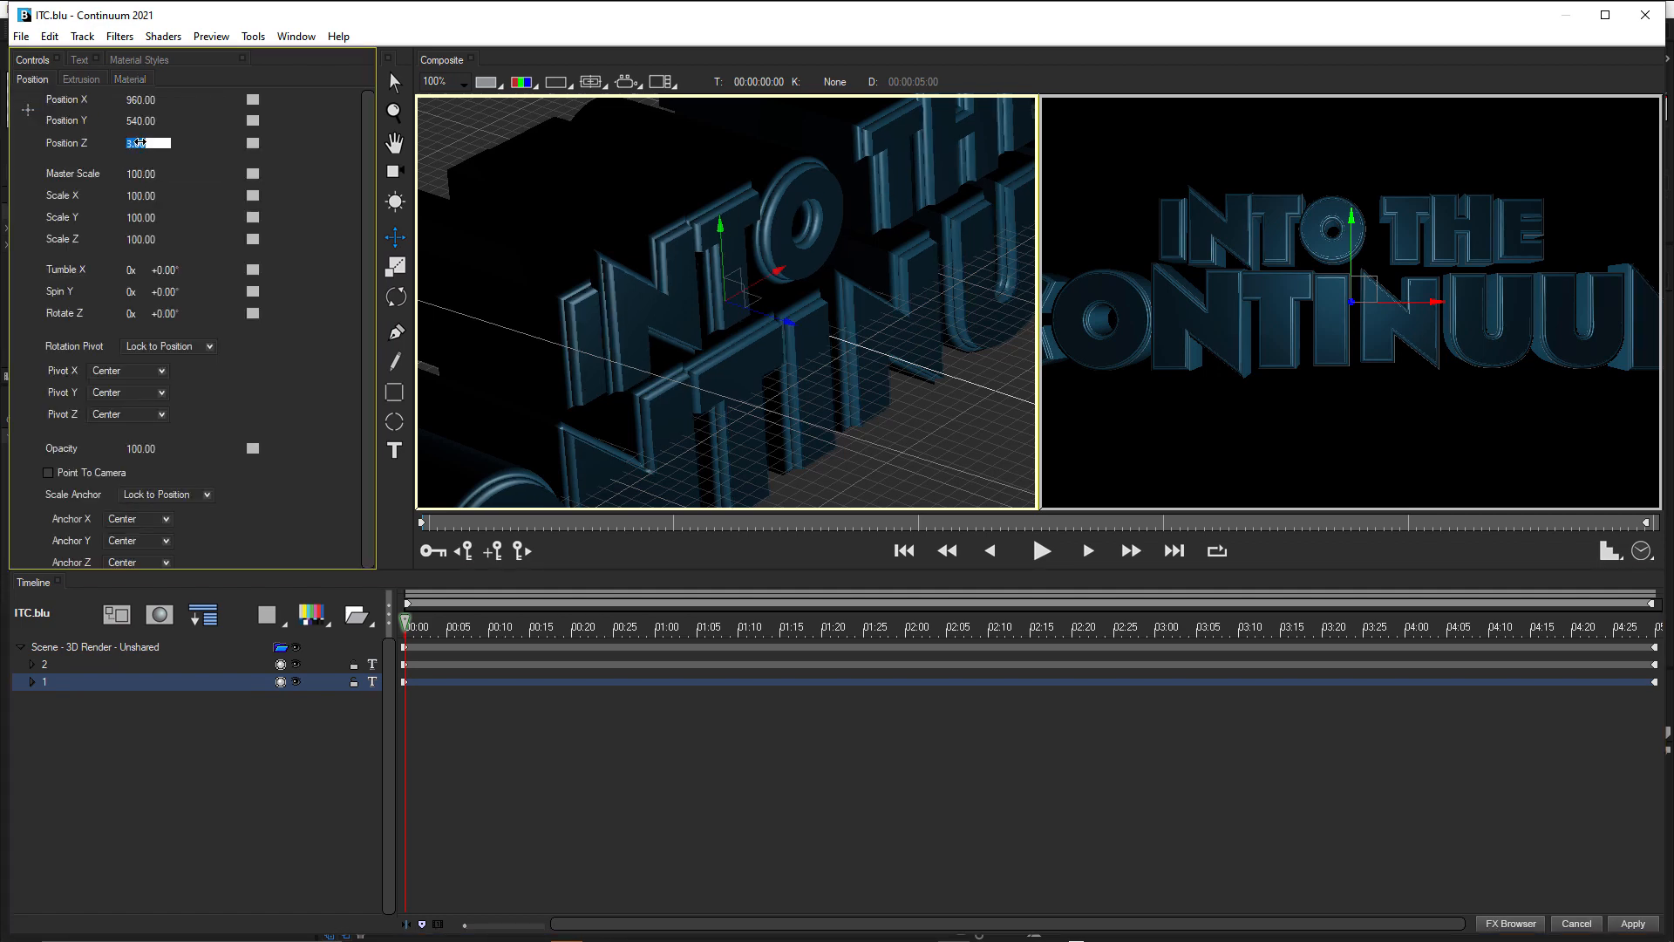
pyautogui.press('Return')
pyautogui.click(140, 143)
pyautogui.write('9')
pyautogui.press('Return')
pyautogui.press('Return')
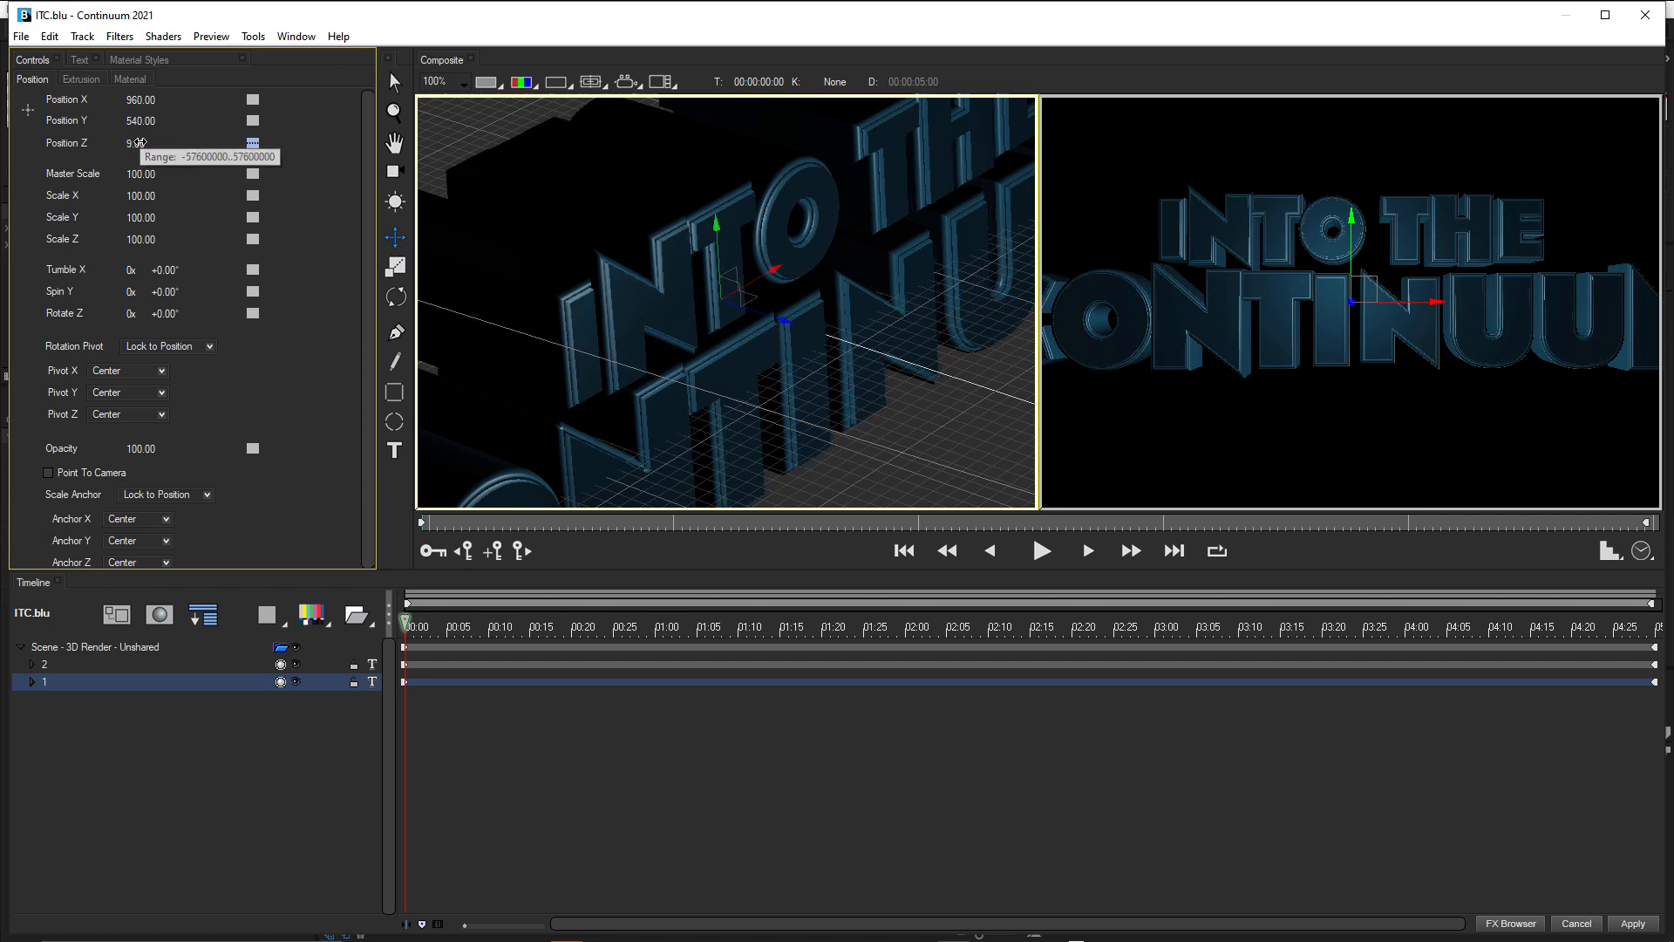
pyautogui.click(140, 142)
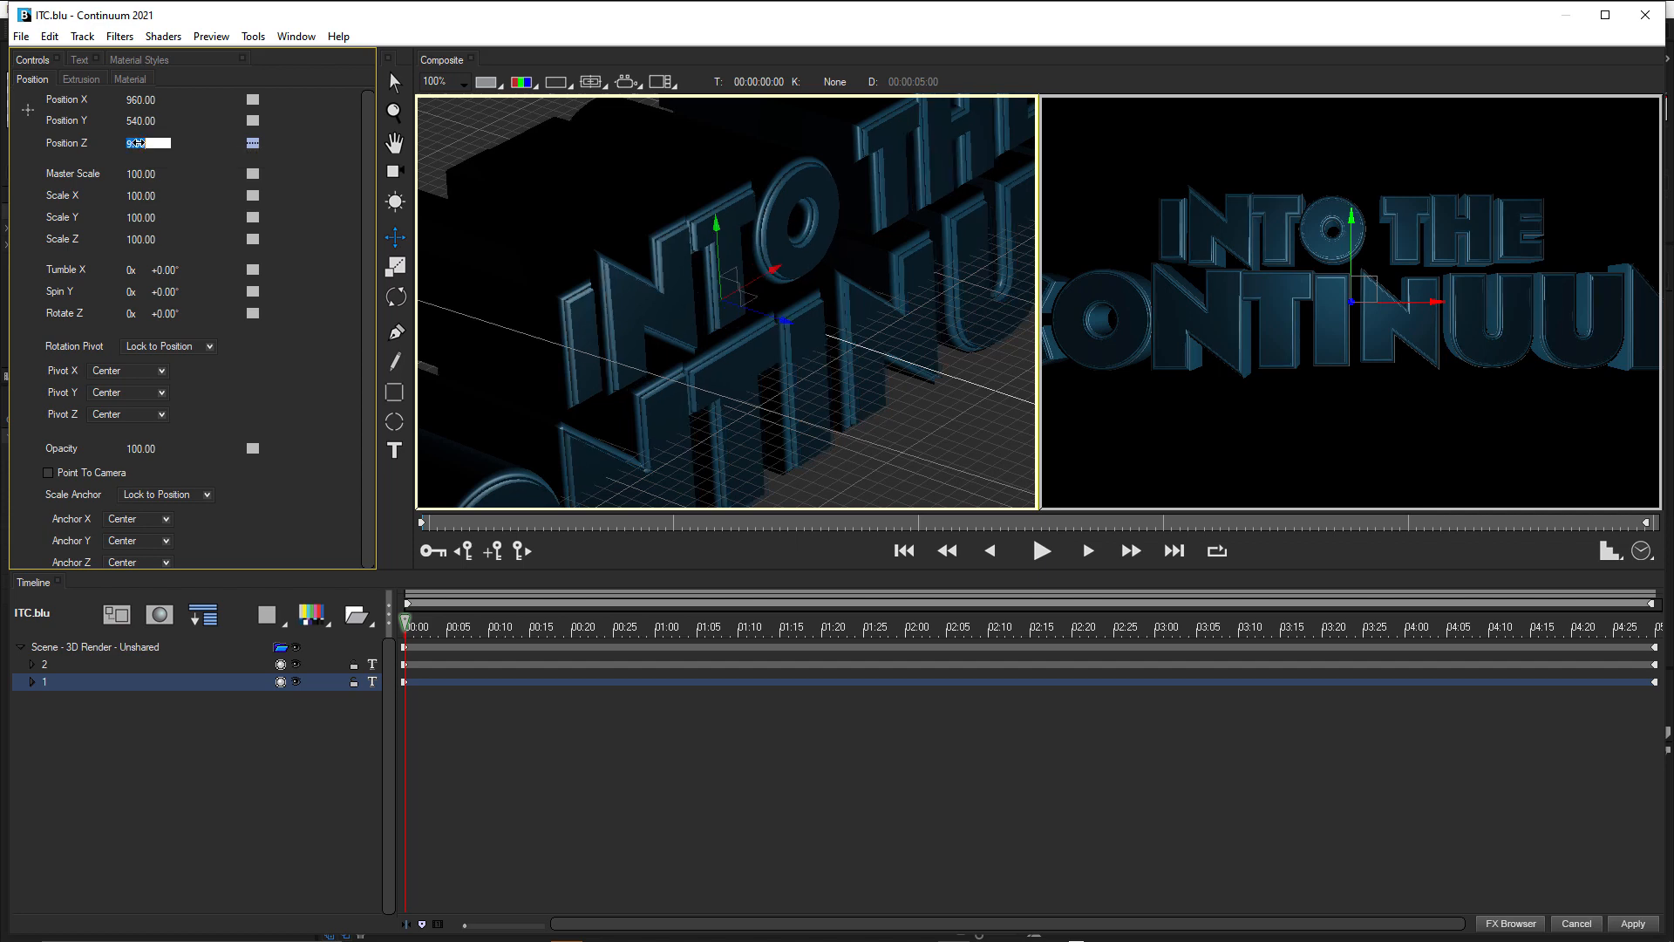
pyautogui.write('15')
pyautogui.press('Return')
pyautogui.press('Return')
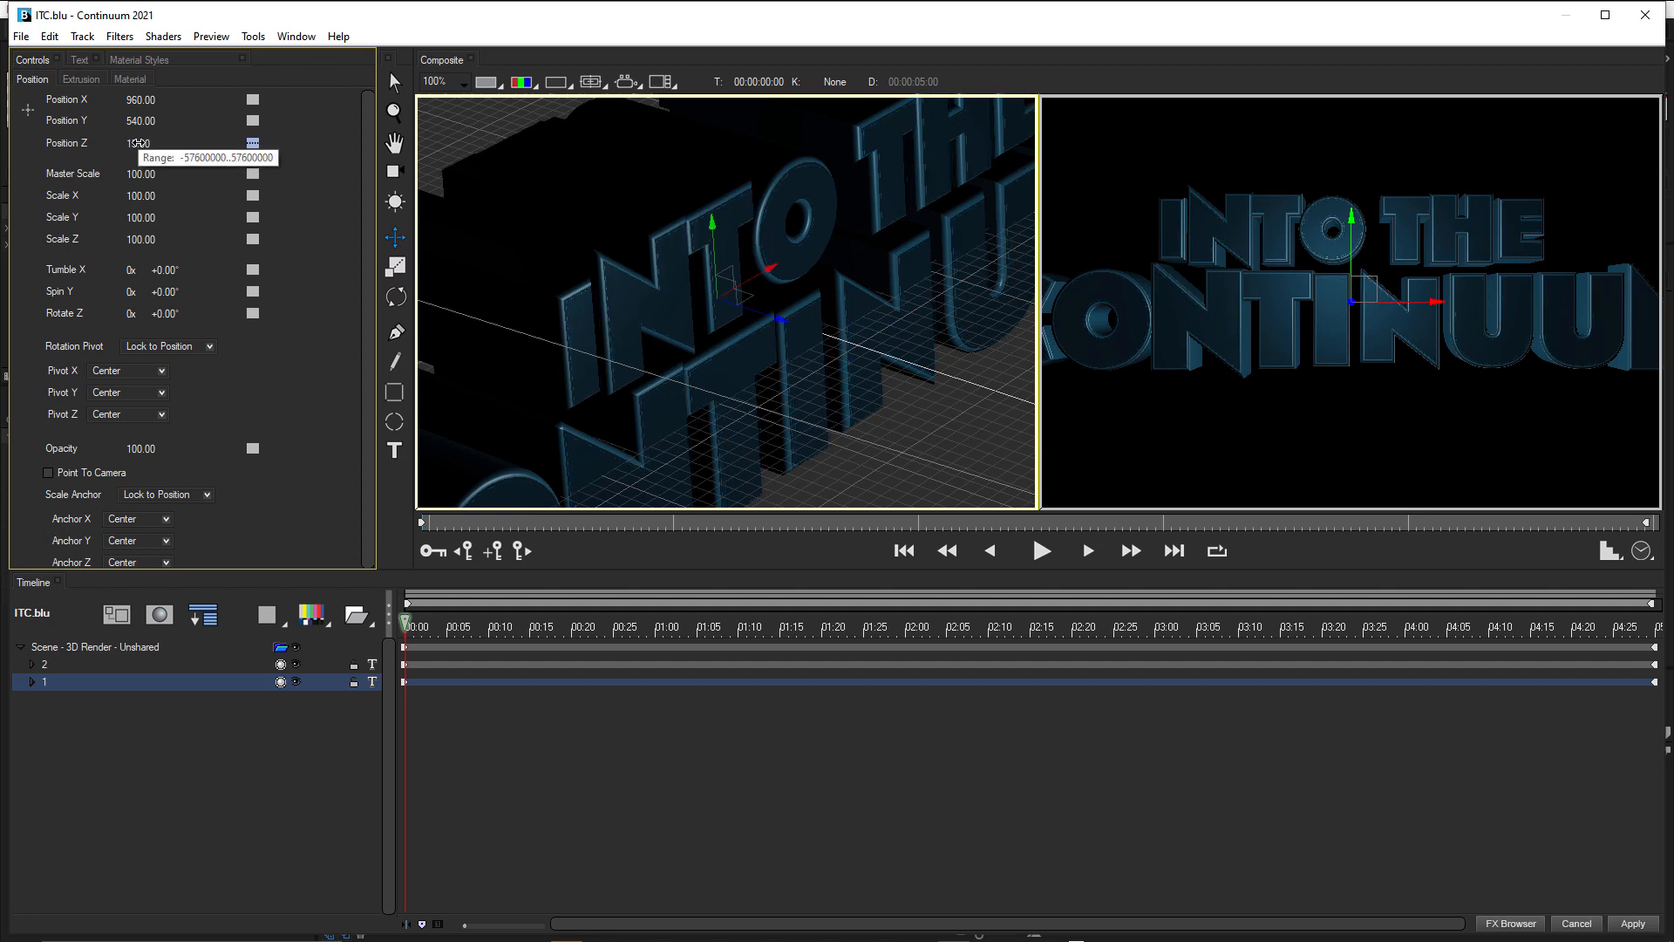
pyautogui.click(139, 143)
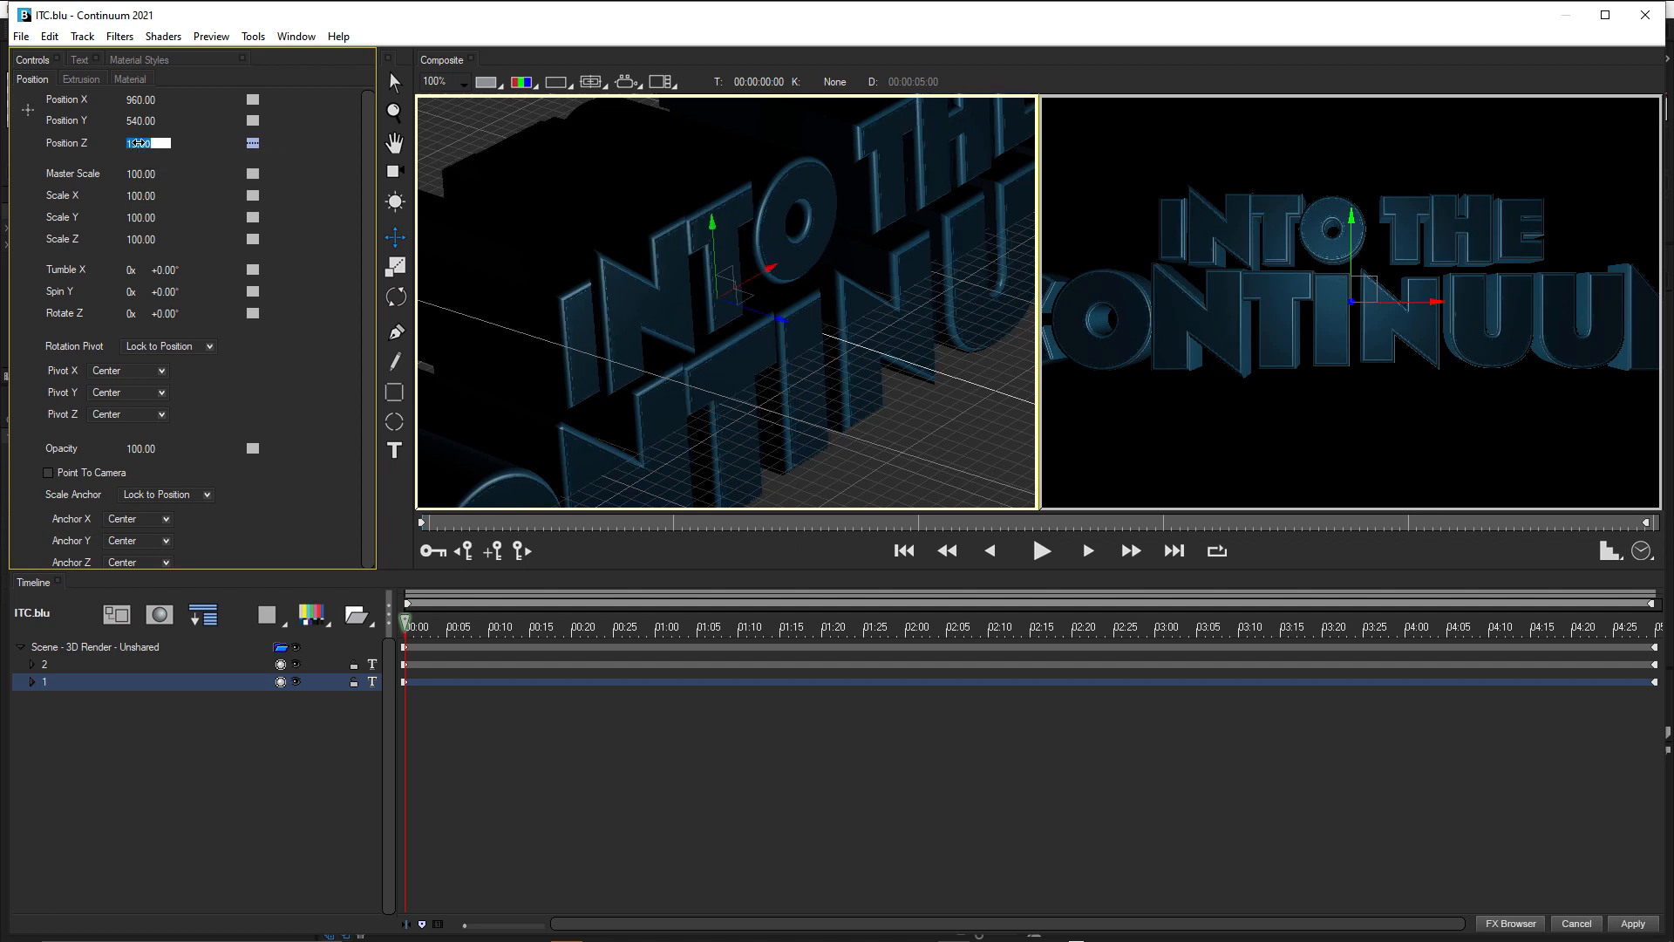
pyautogui.write('18')
pyautogui.press('Return')
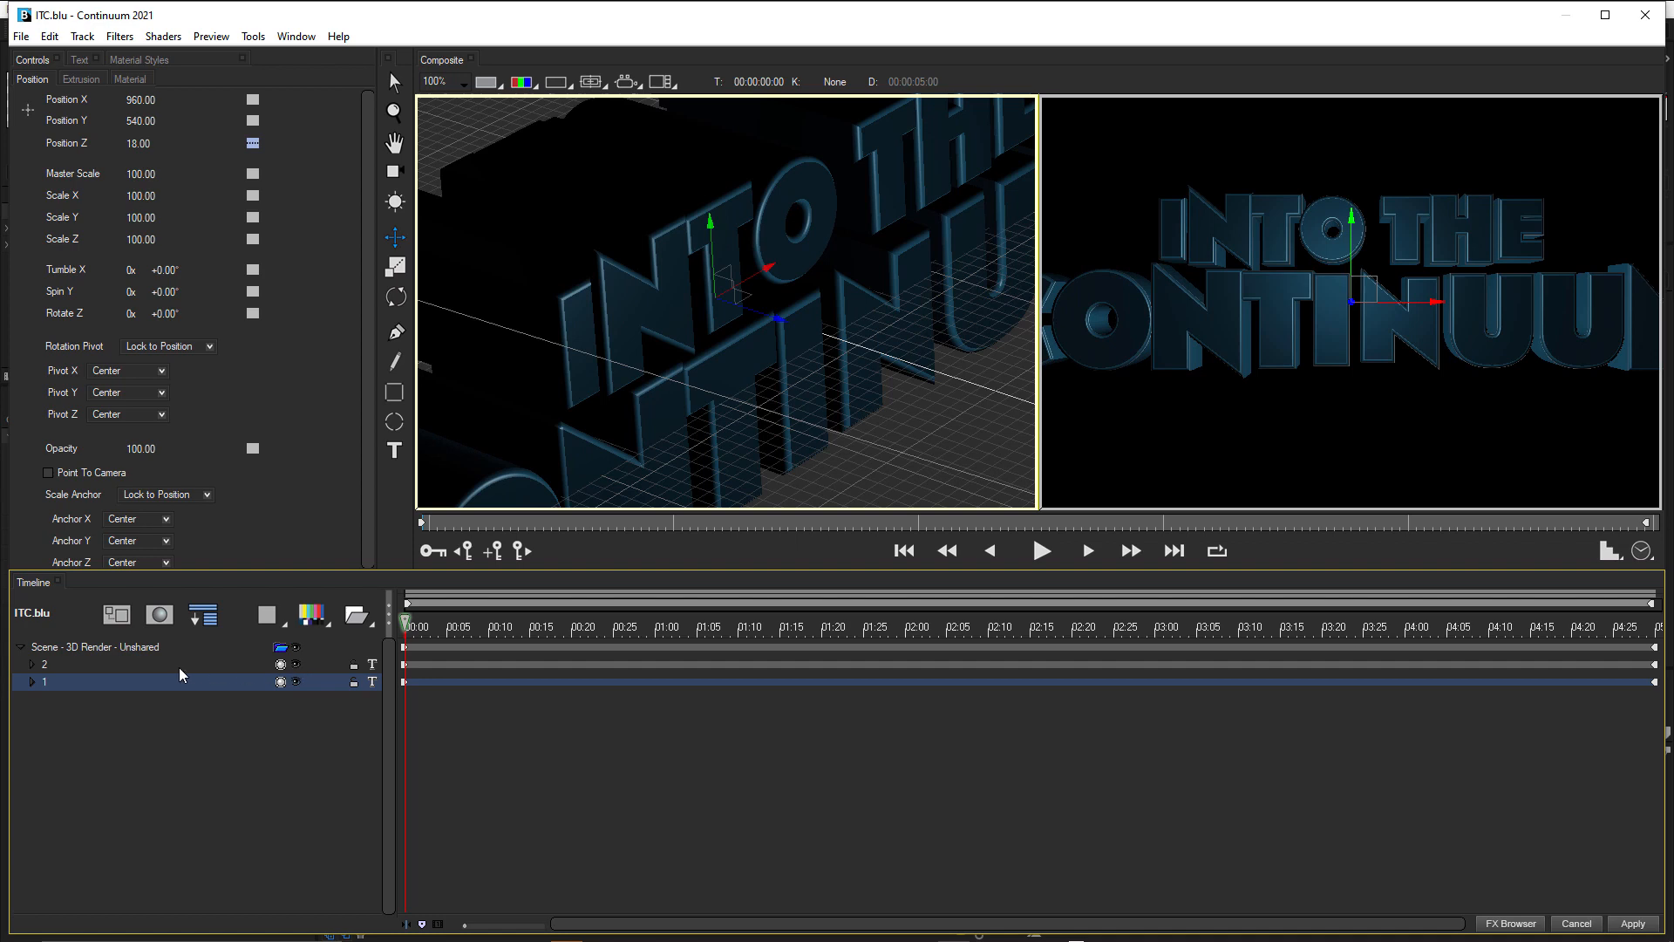
# Set the Diffuse colour of track 2's extrusion material to light blue (RGB 87, 196, 219) and sample that colour for its Highlight.
pyautogui.click(49, 664)
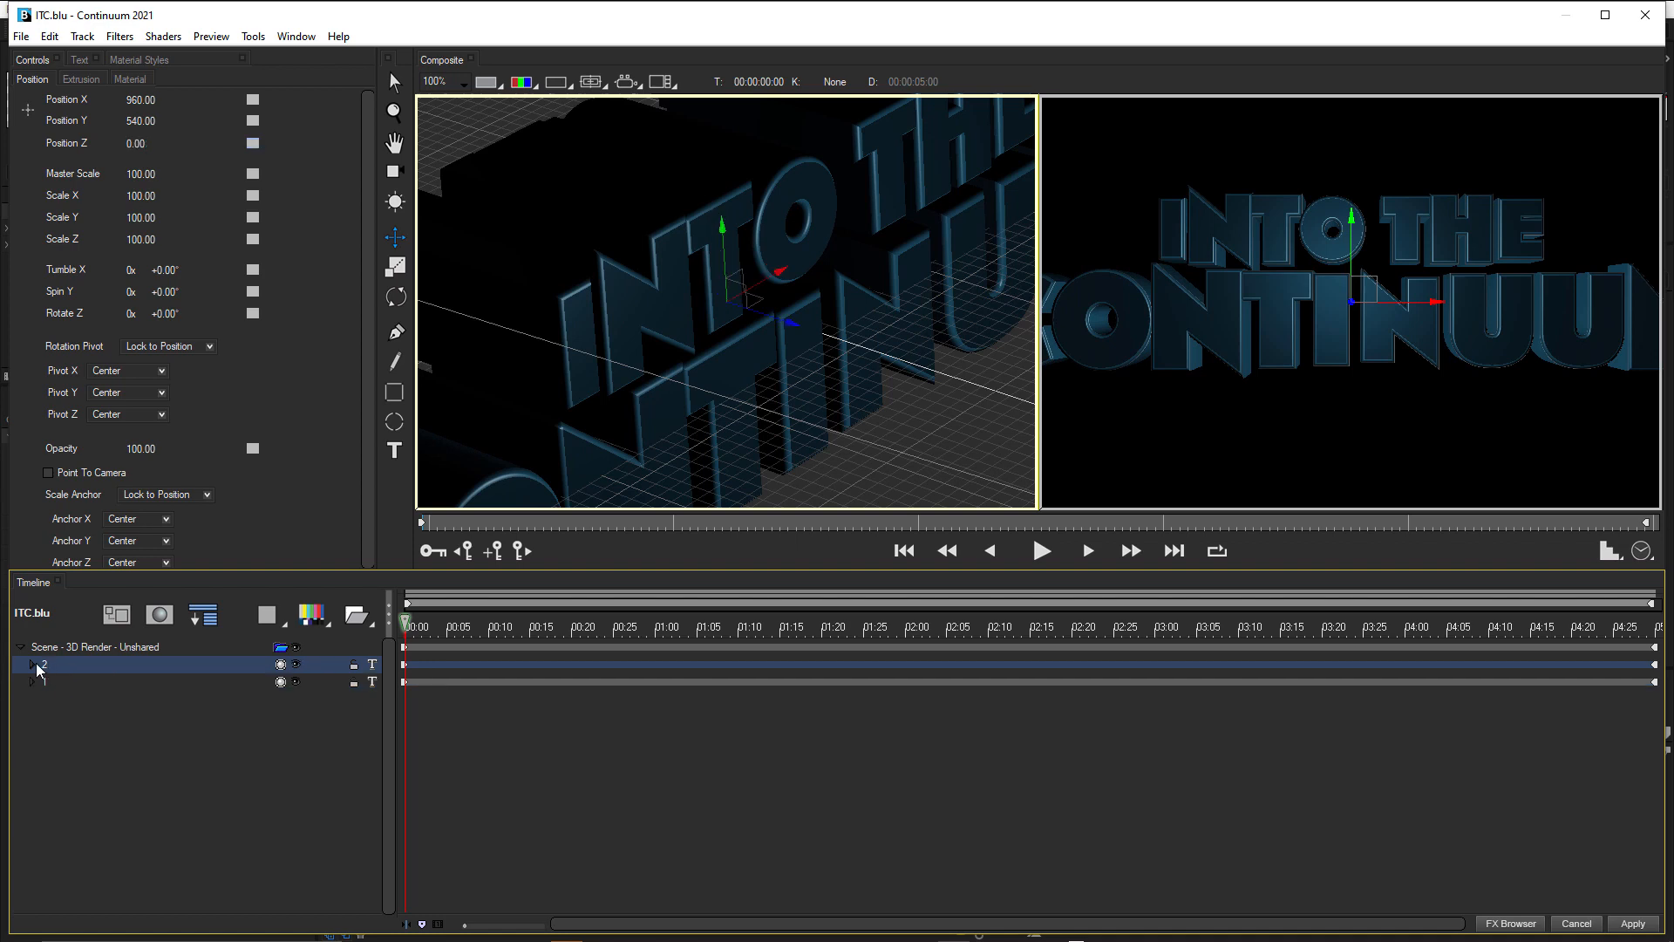
pyautogui.click(34, 663)
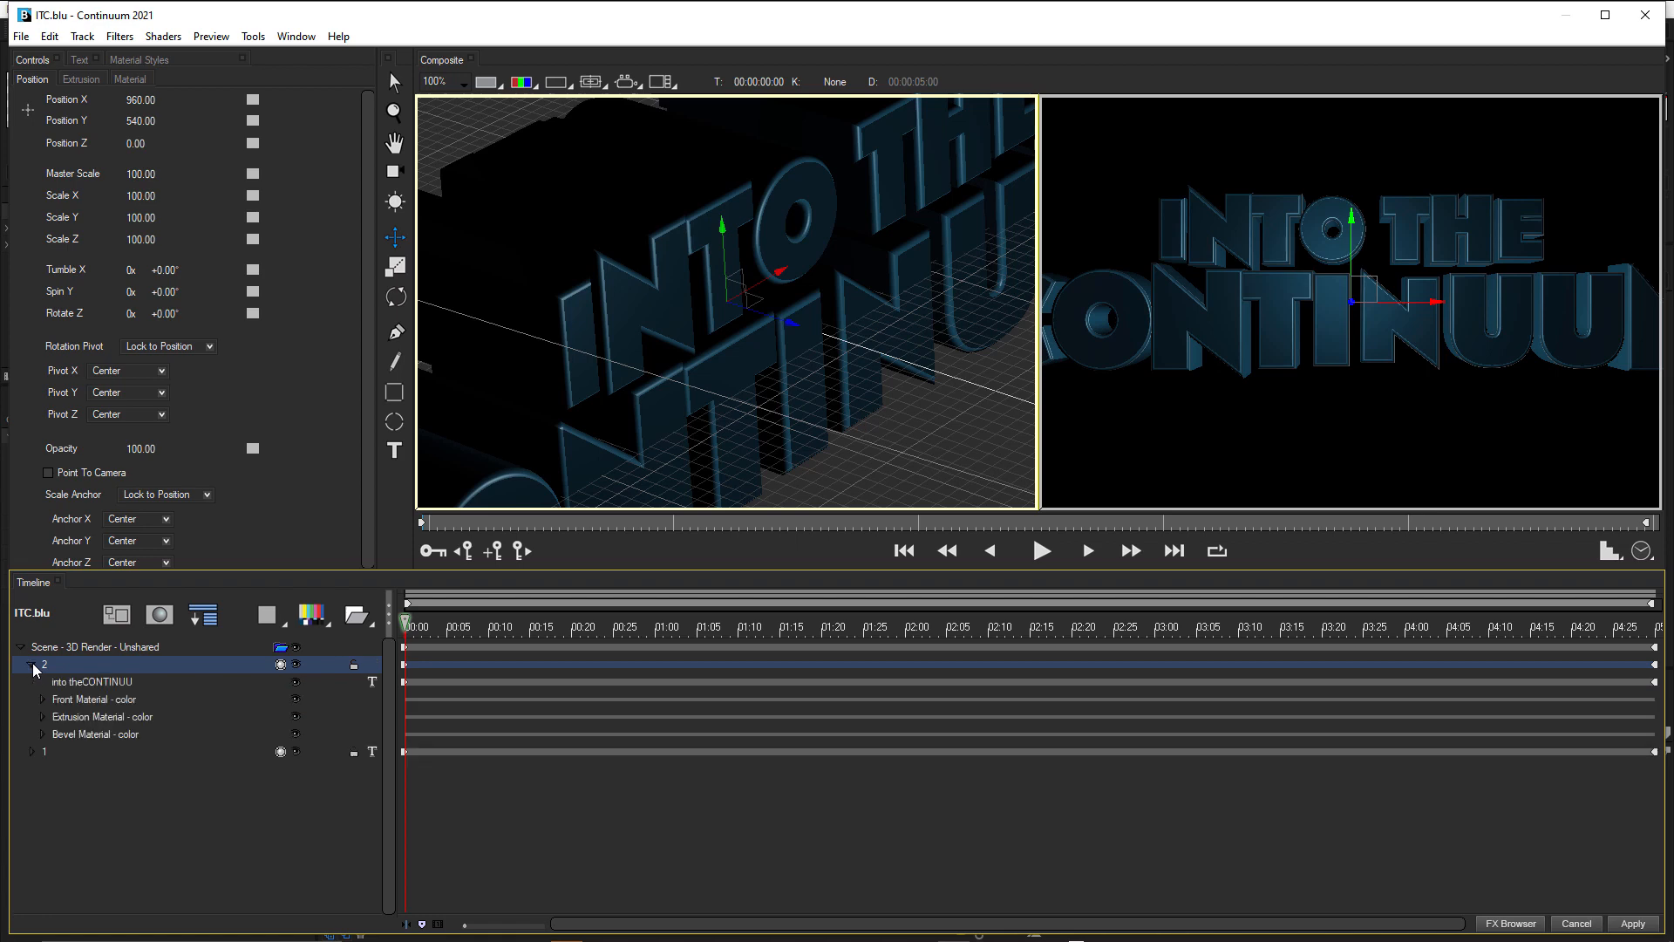
pyautogui.click(41, 717)
pyautogui.click(73, 734)
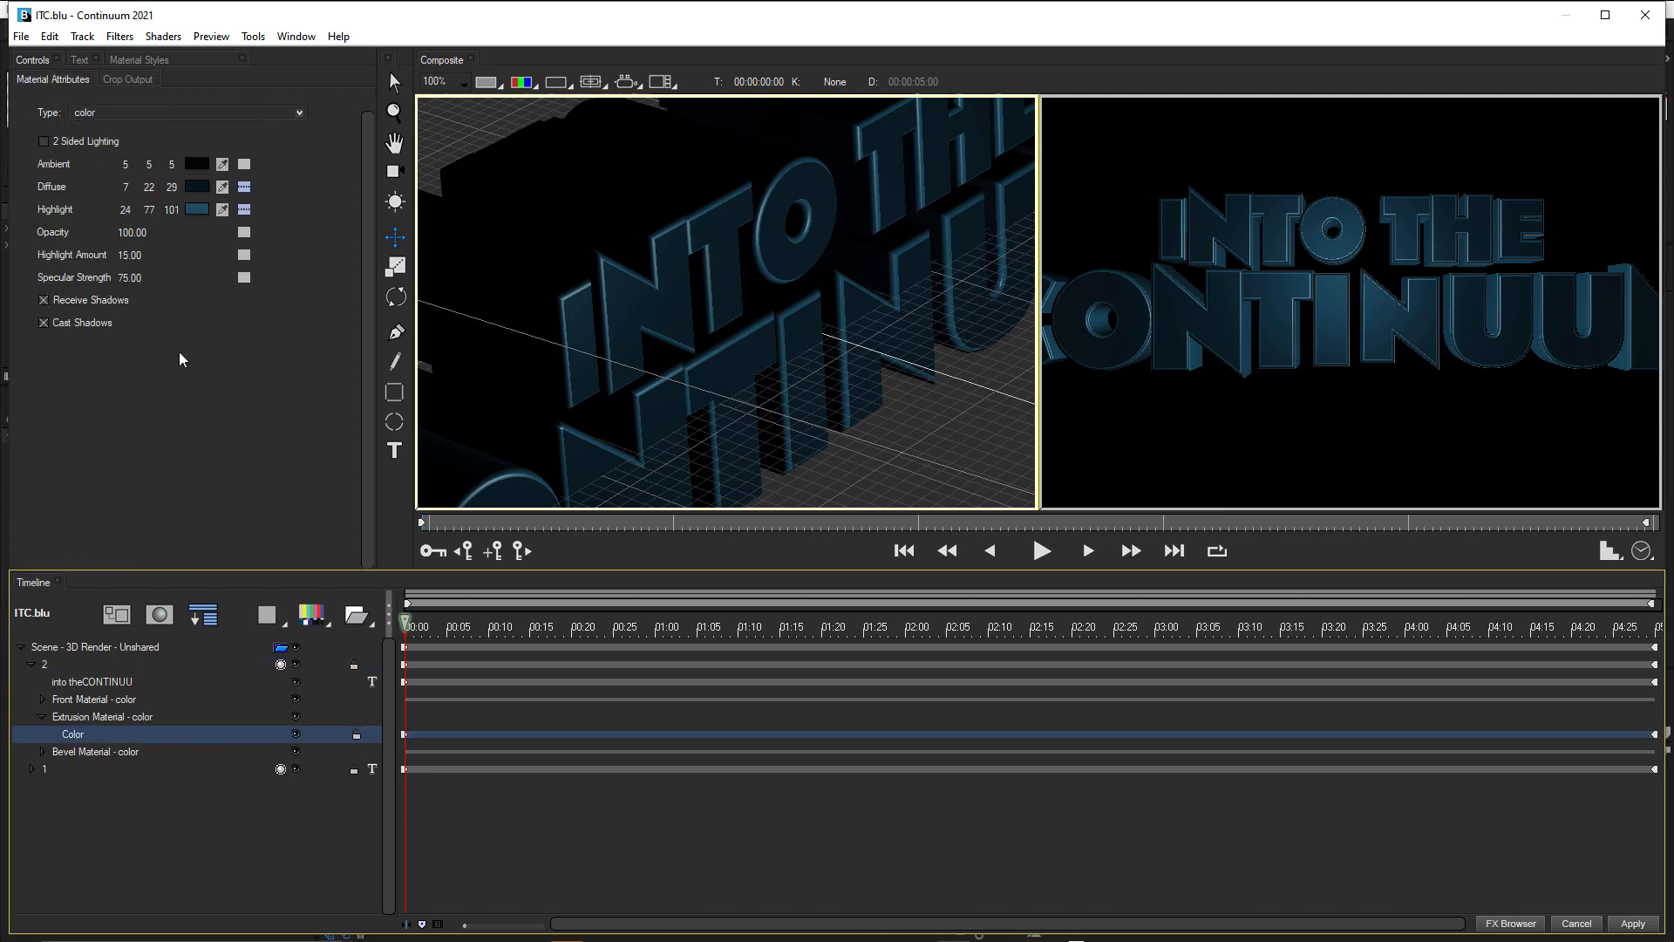
pyautogui.click(197, 186)
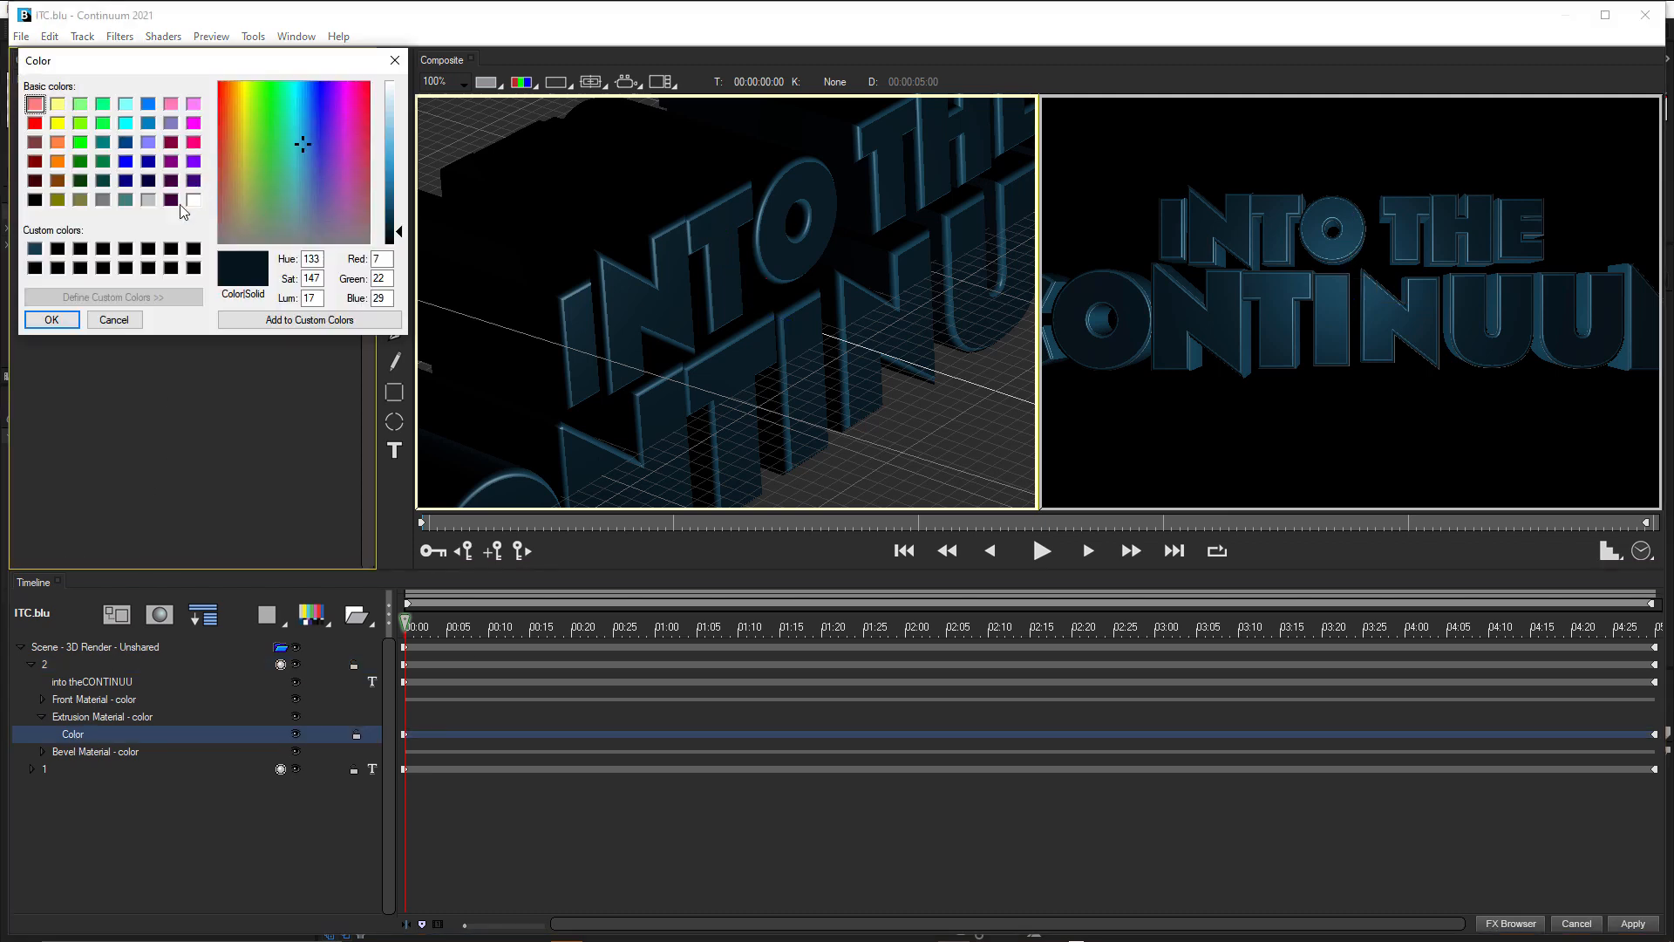
pyautogui.click(35, 250)
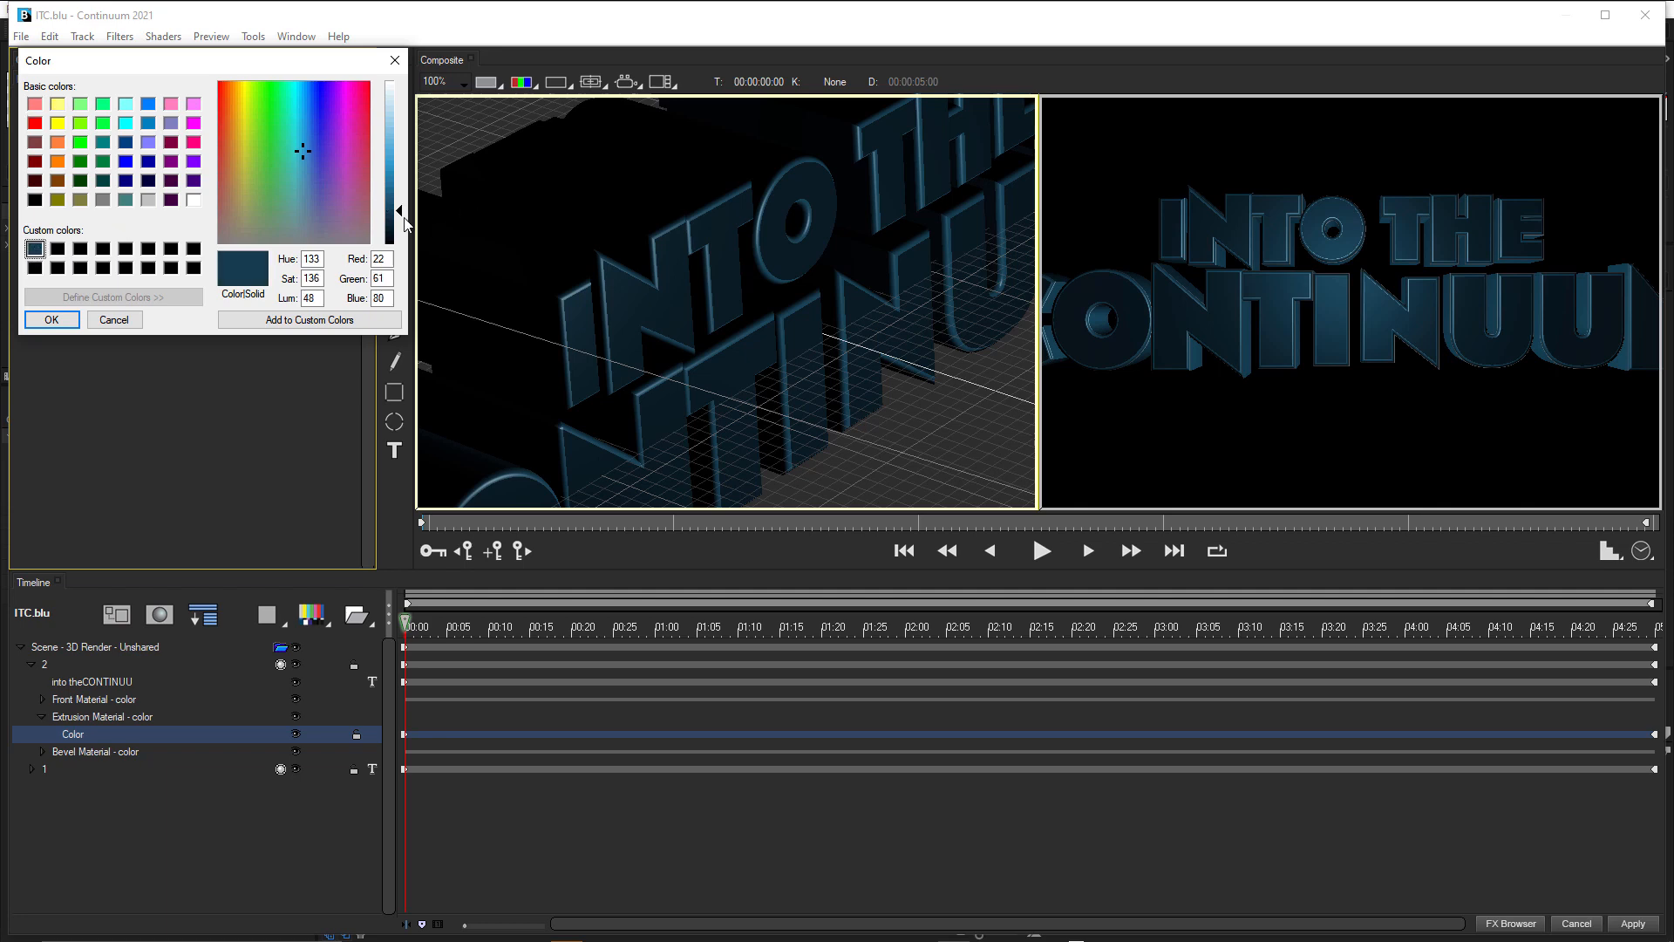
pyautogui.moveTo(405, 224); pyautogui.dragTo(404, 154)
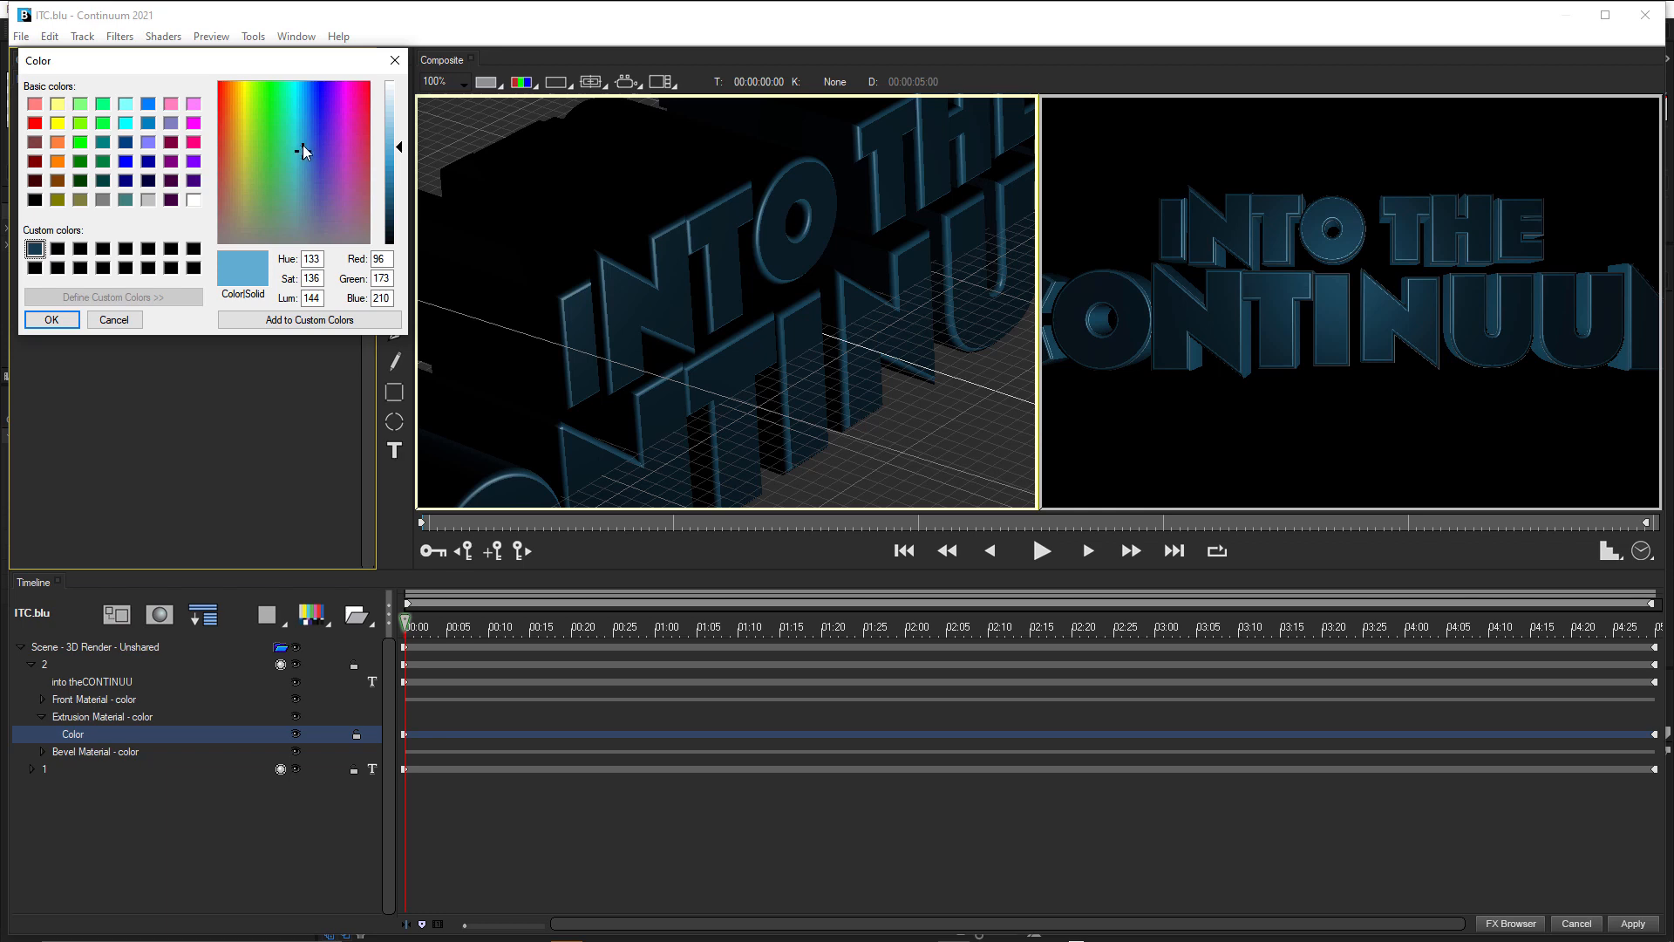
pyautogui.moveTo(304, 143); pyautogui.dragTo(300, 139)
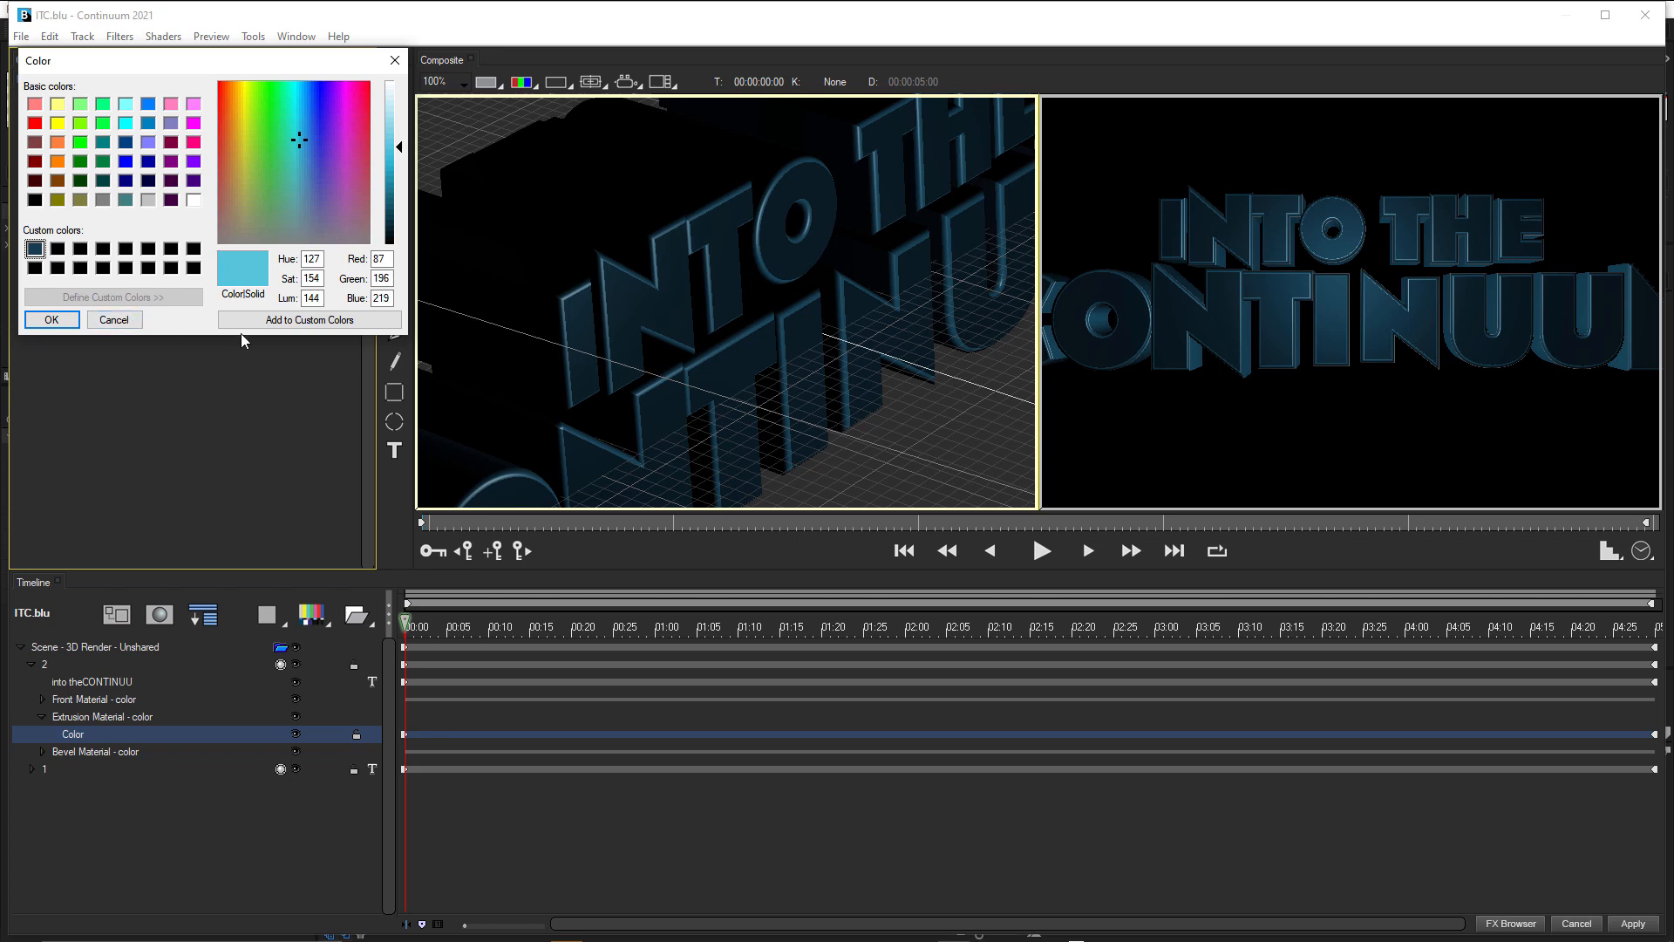
pyautogui.click(52, 320)
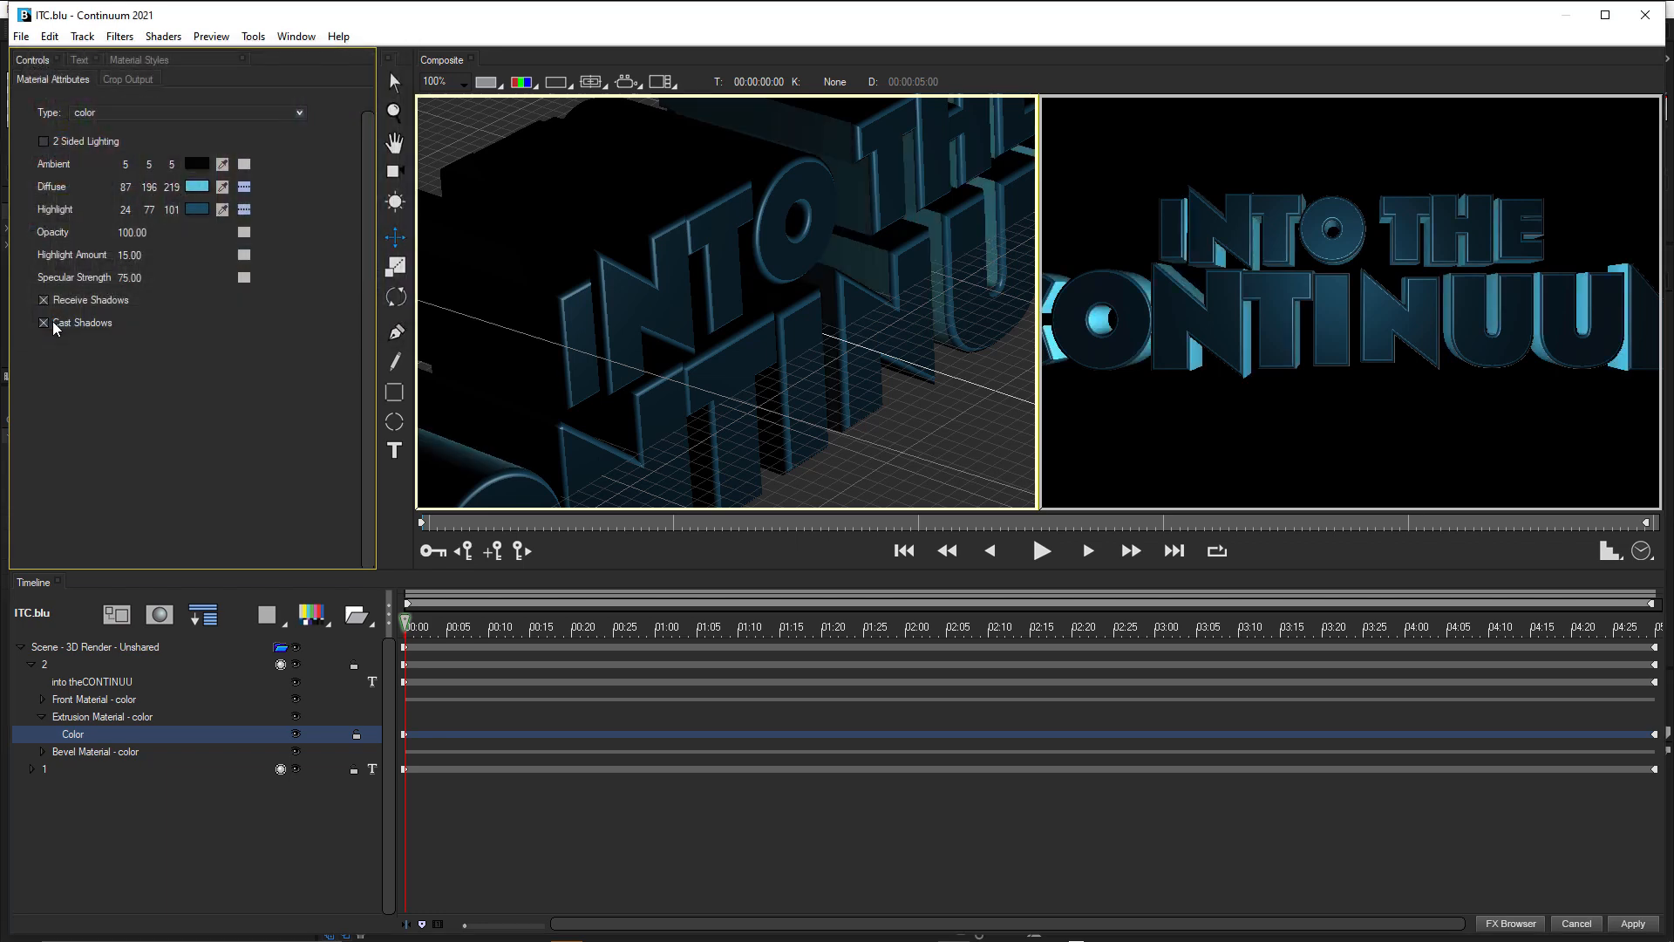
pyautogui.click(223, 211)
pyautogui.click(203, 181)
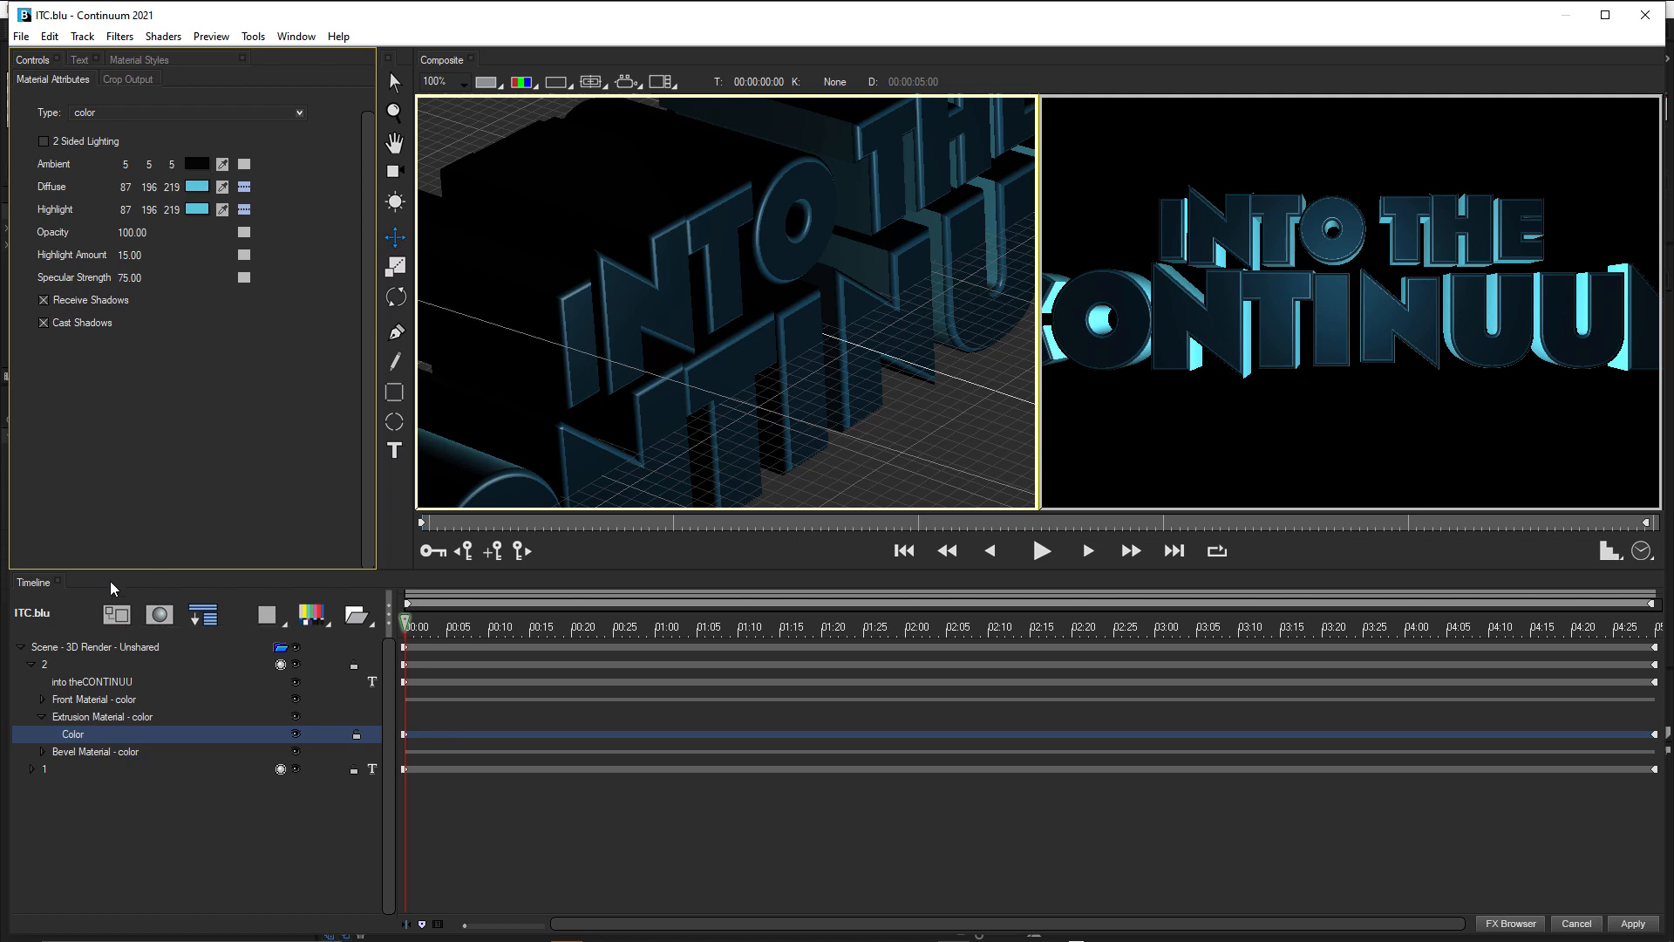
# Set both the Diffuse and Highlight colours of track 2's bevel material to the saved light blue custom colour (RGB 87, 196, 219).
pyautogui.click(42, 752)
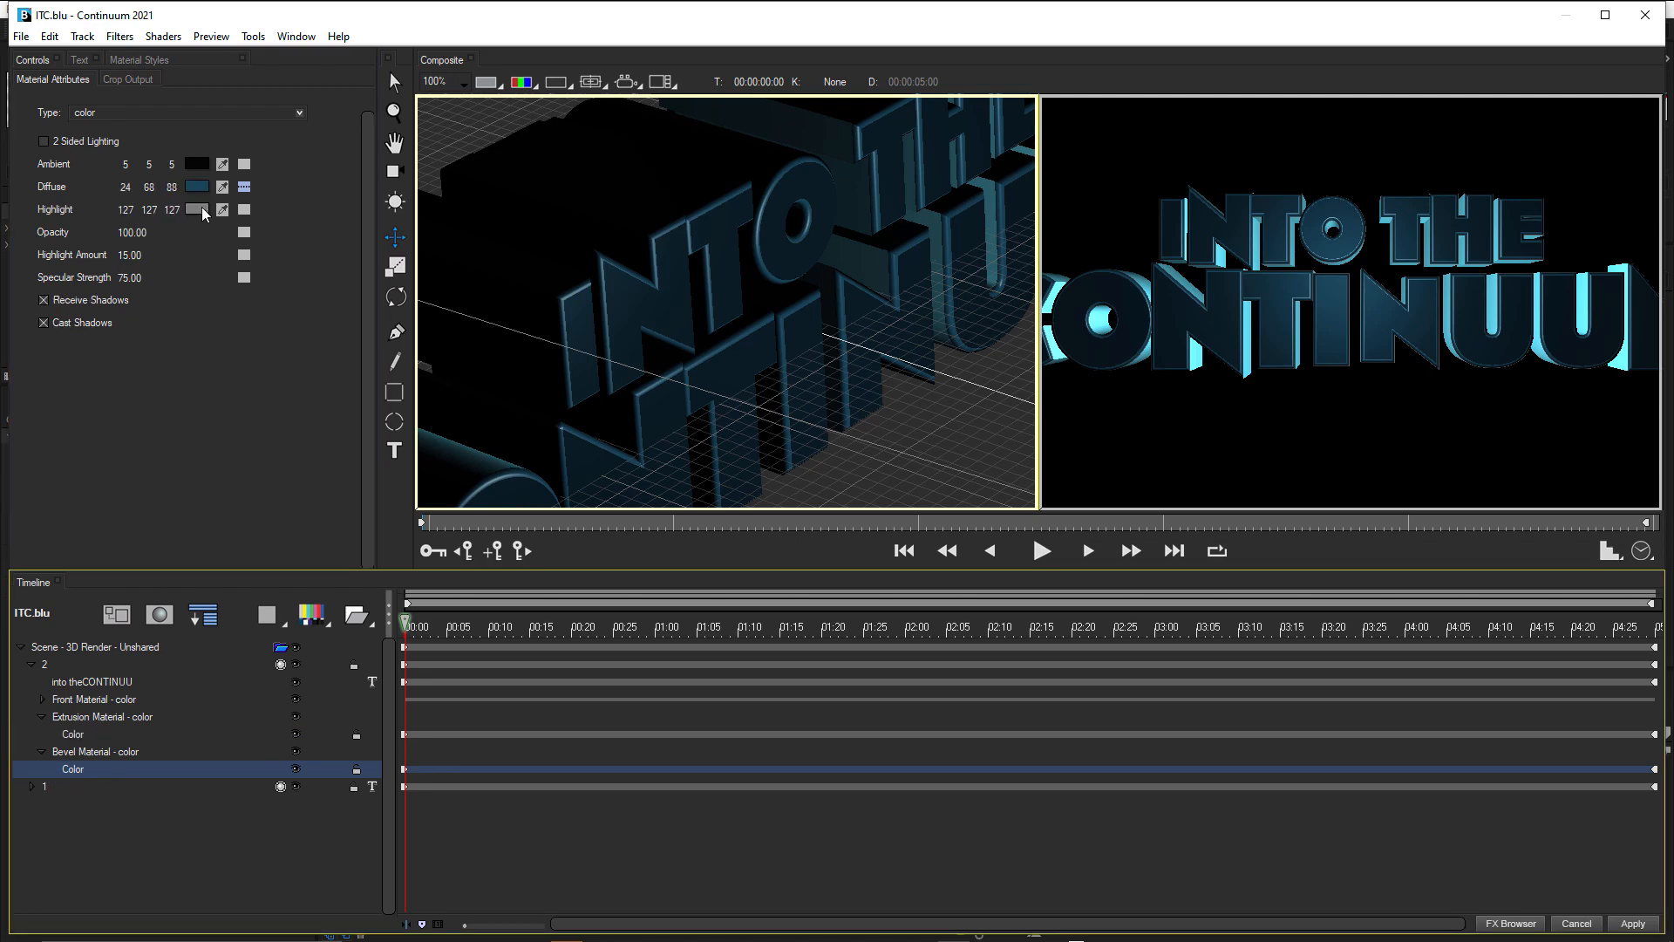
pyautogui.click(199, 187)
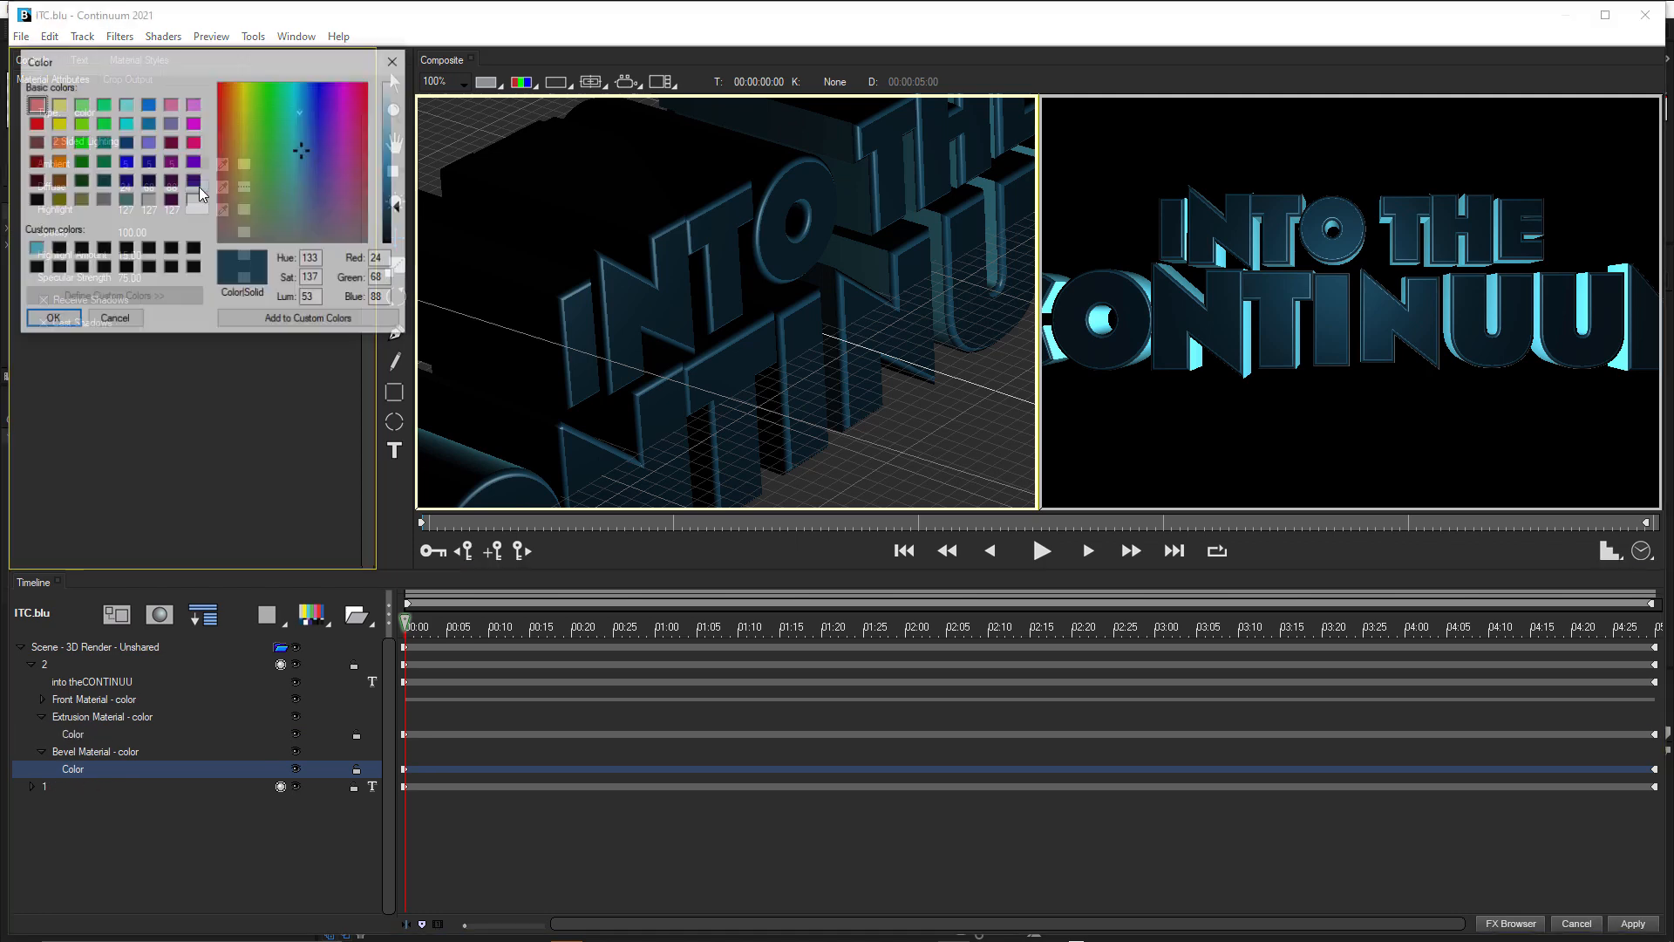
pyautogui.click(37, 250)
pyautogui.click(50, 319)
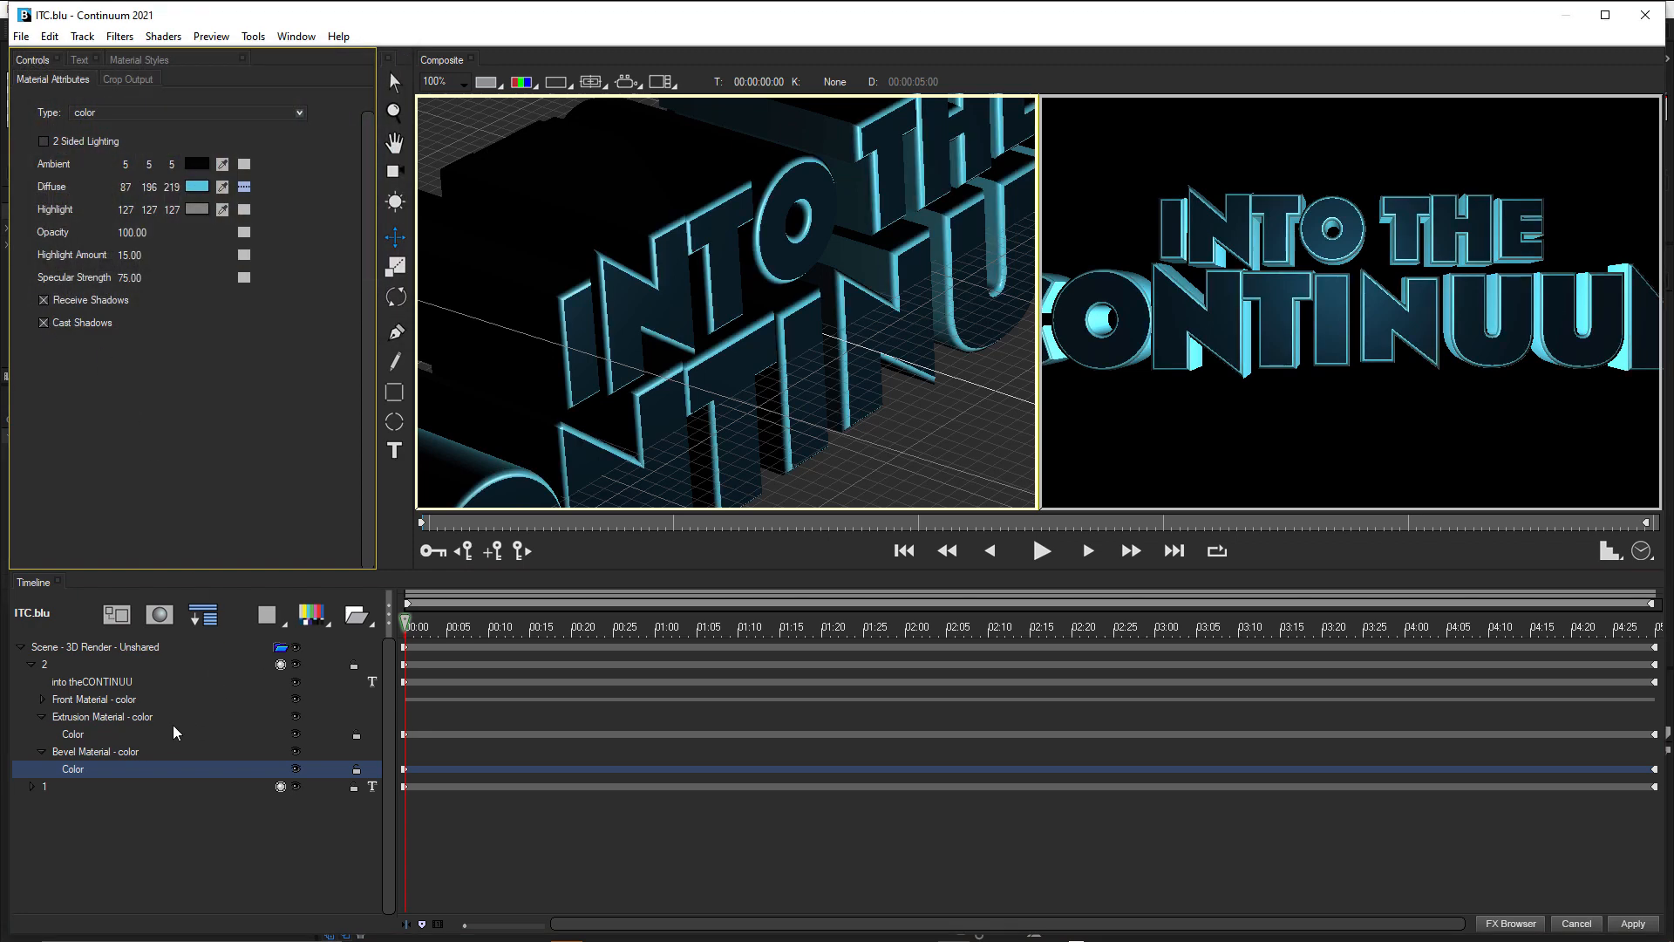
pyautogui.click(202, 207)
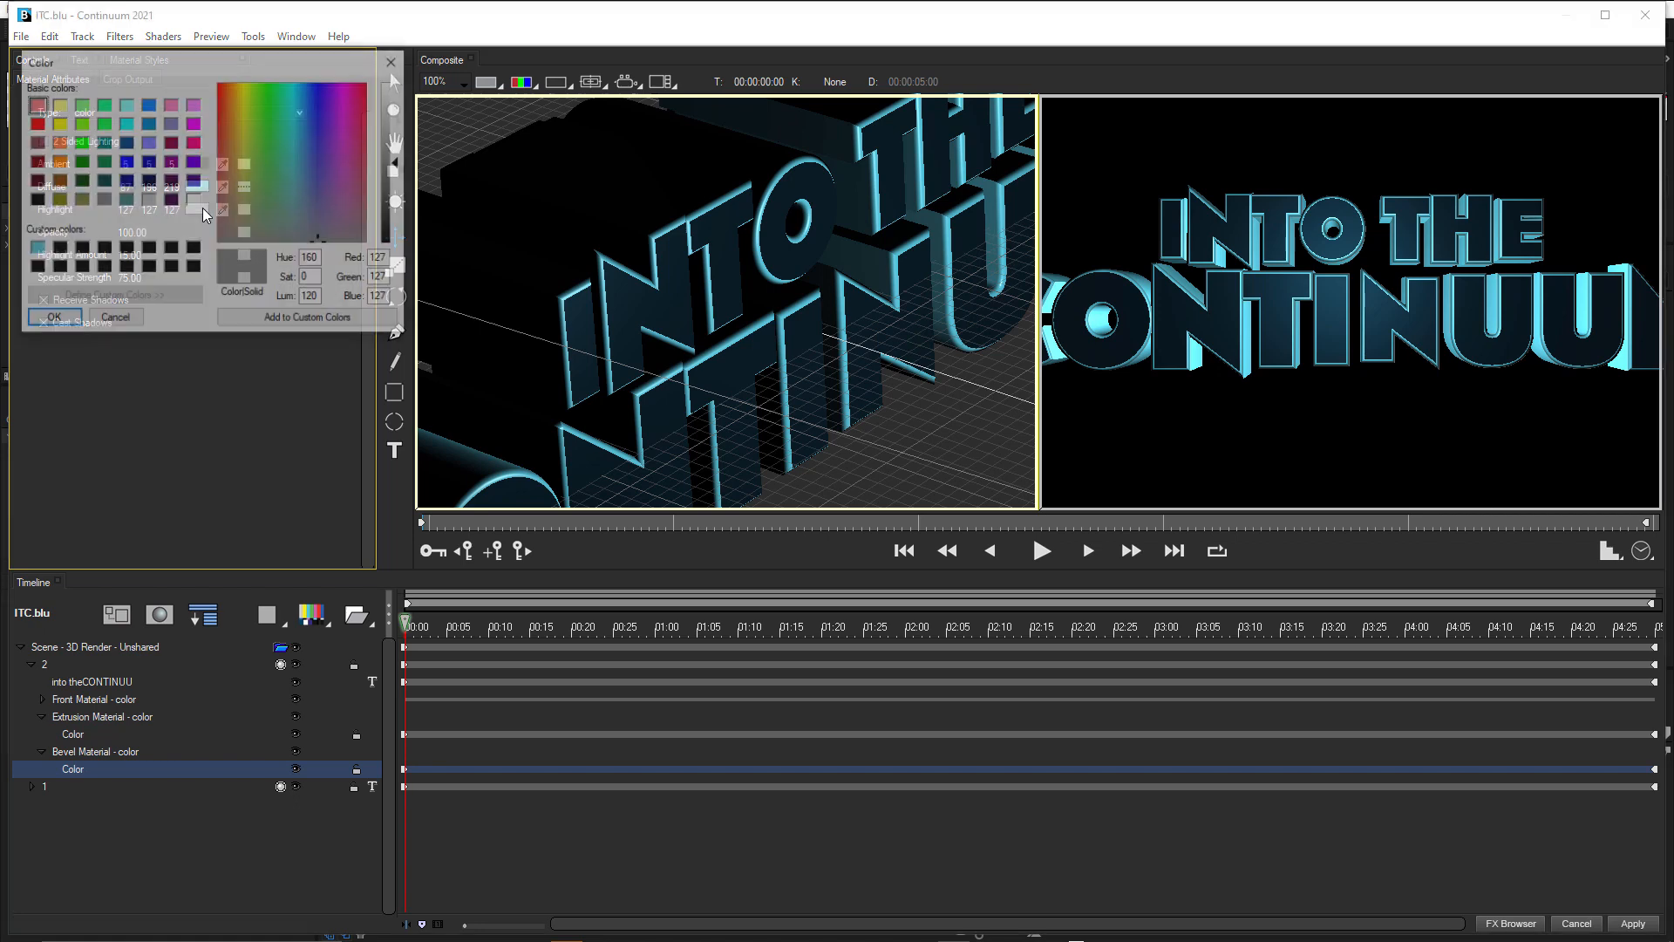
pyautogui.click(35, 249)
pyautogui.click(56, 320)
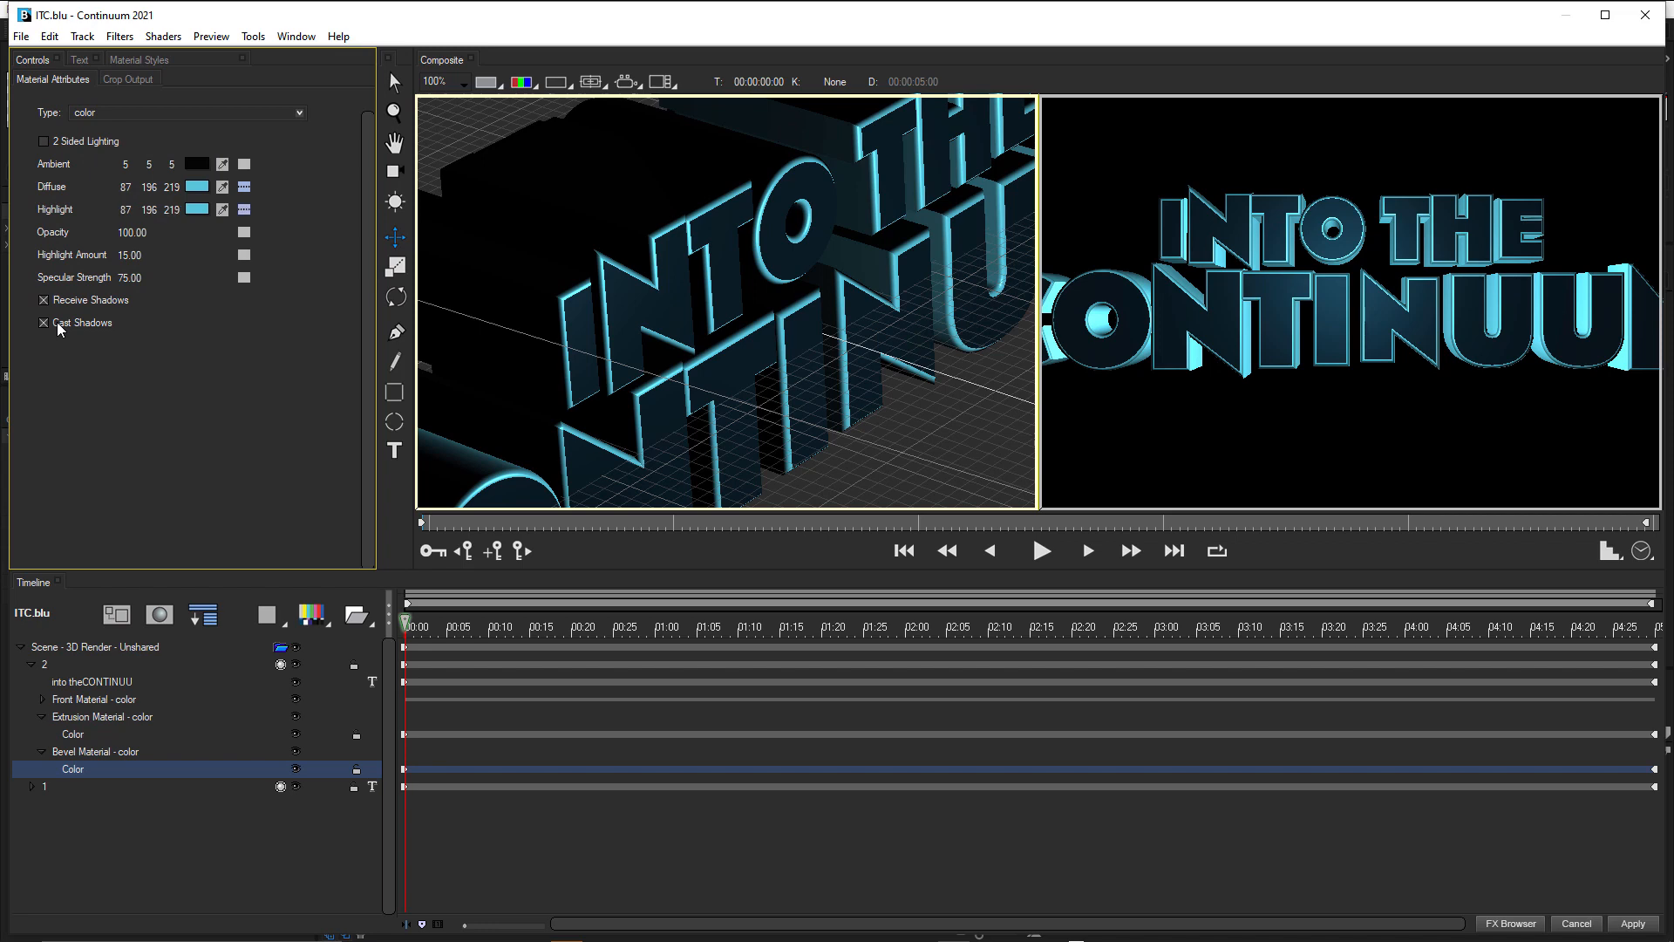
# Toggle track 2's visibility repeatedly to compare the title with and without it, leaving the track shown.
pyautogui.click(295, 665)
pyautogui.click(296, 666)
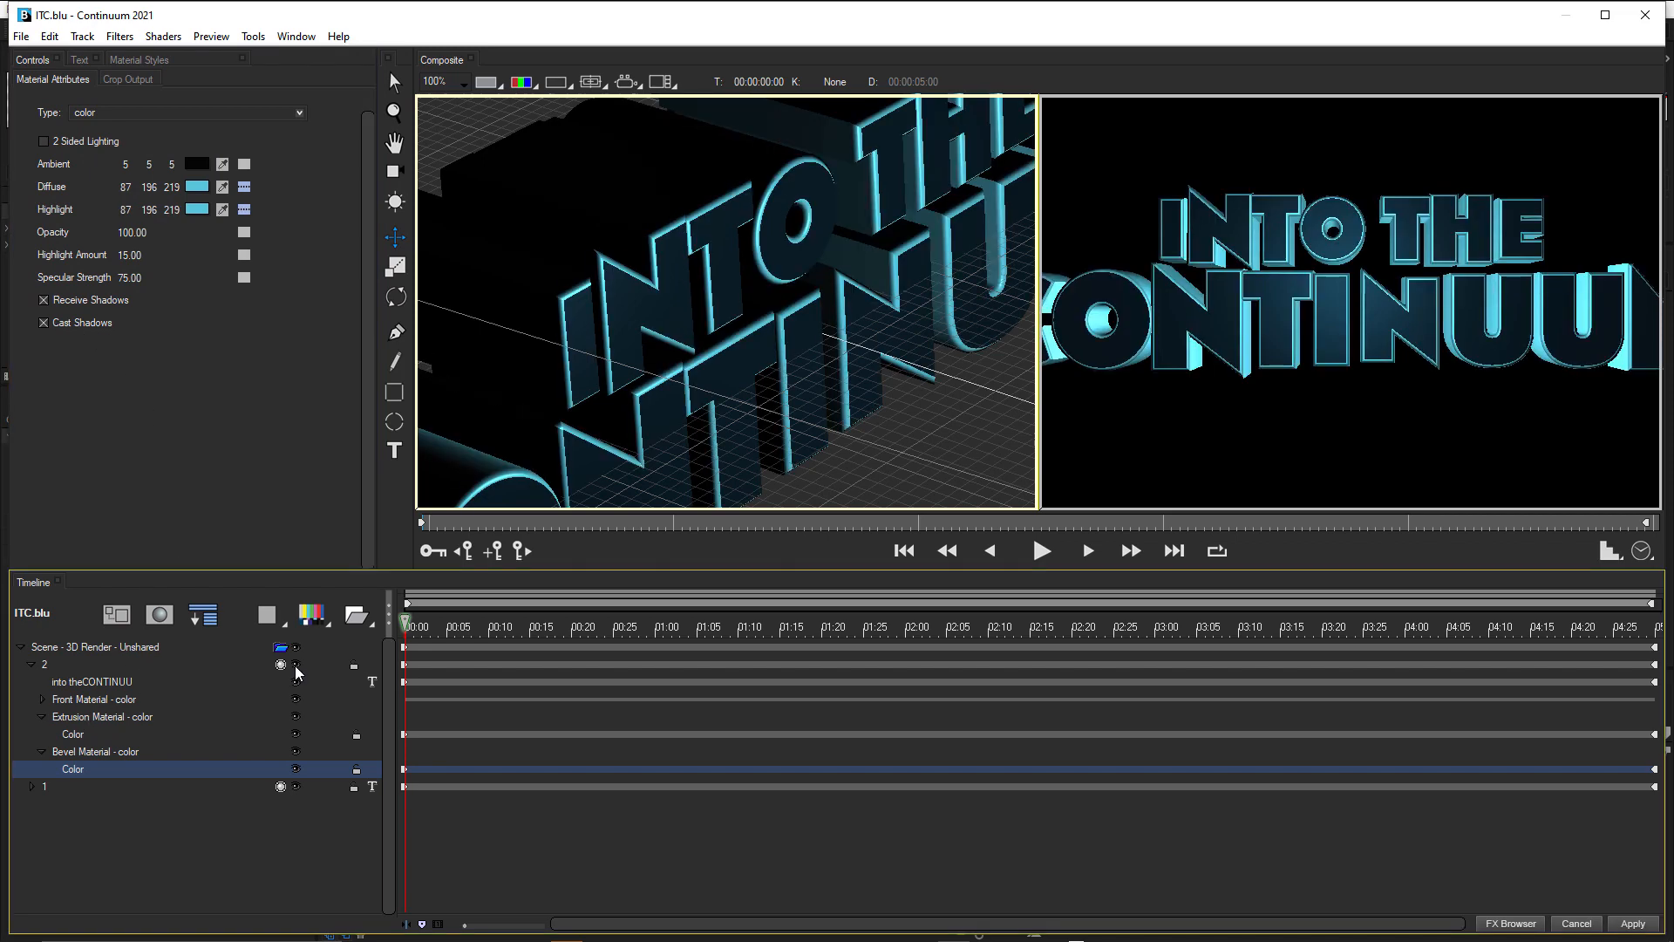
pyautogui.click(296, 667)
pyautogui.click(295, 666)
pyautogui.click(296, 666)
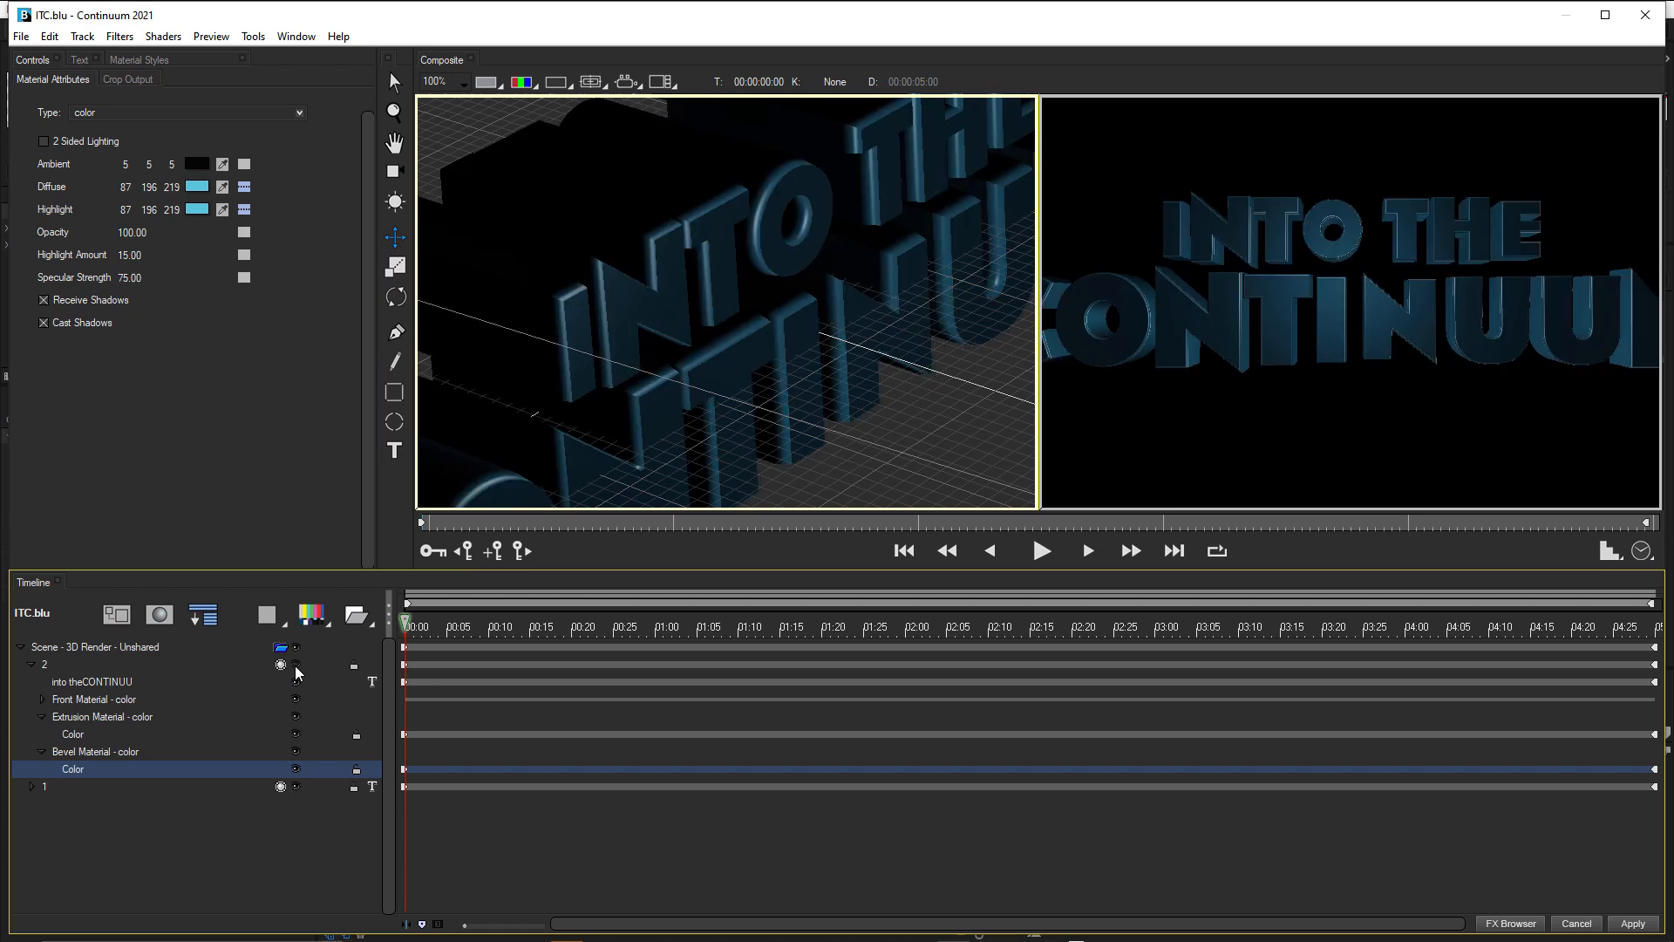
pyautogui.click(295, 666)
pyautogui.click(296, 666)
pyautogui.click(295, 666)
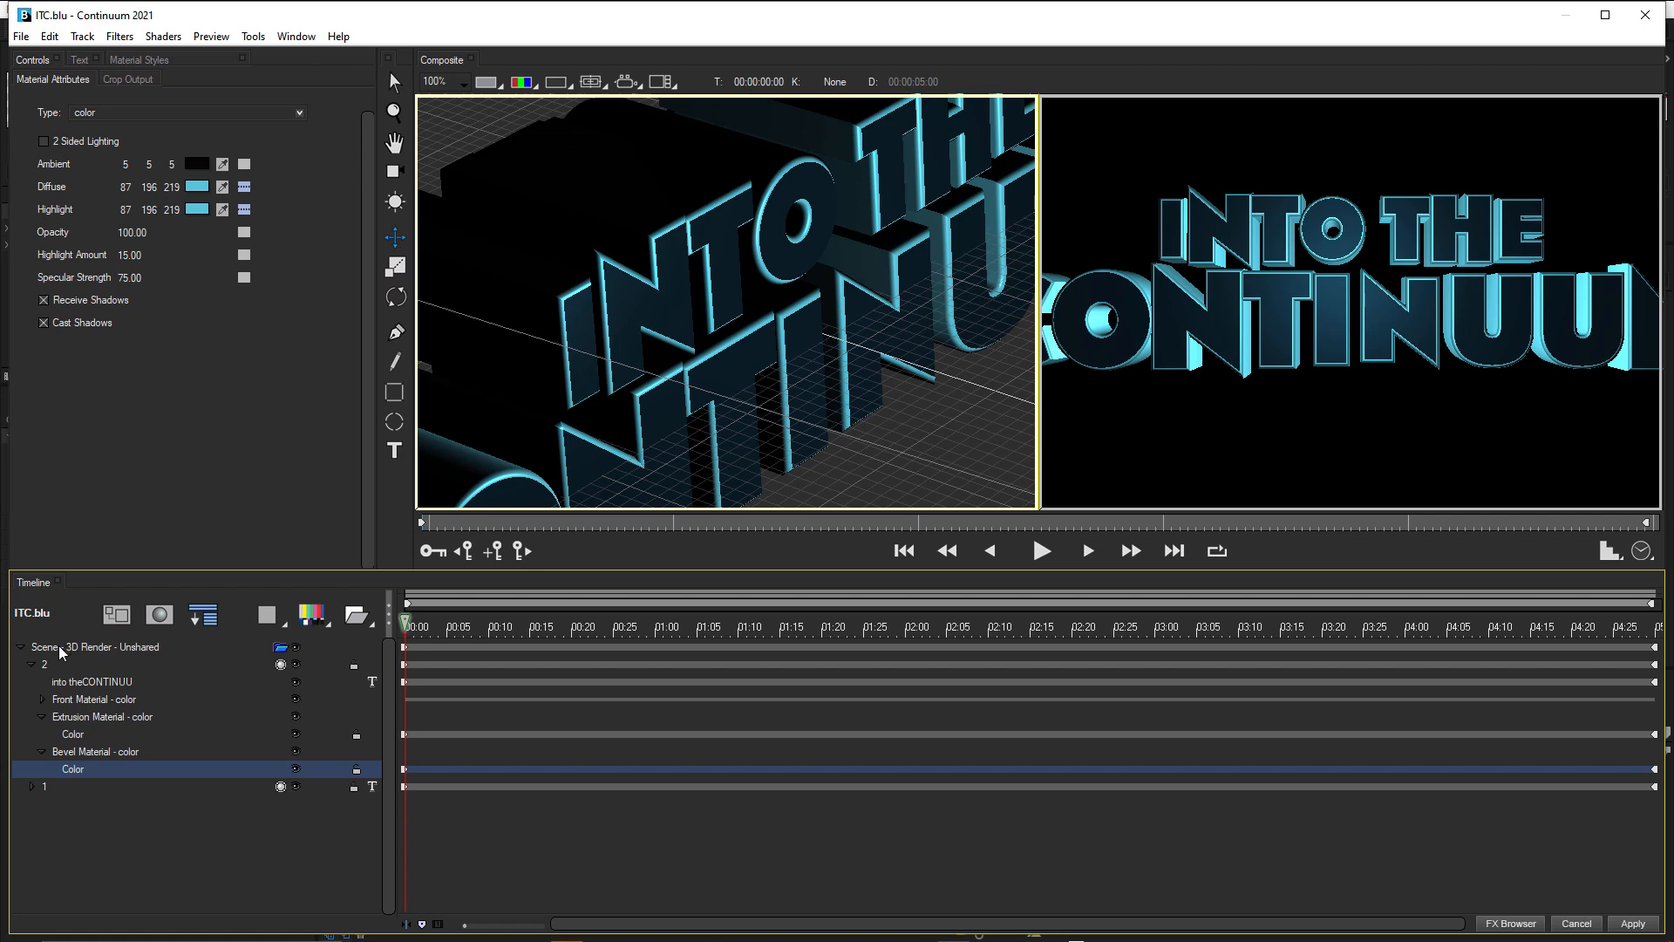
# Collapse track 2's material groups and set its text's Text Type On to 0 at the first frame with Linear interpolation.
pyautogui.click(42, 717)
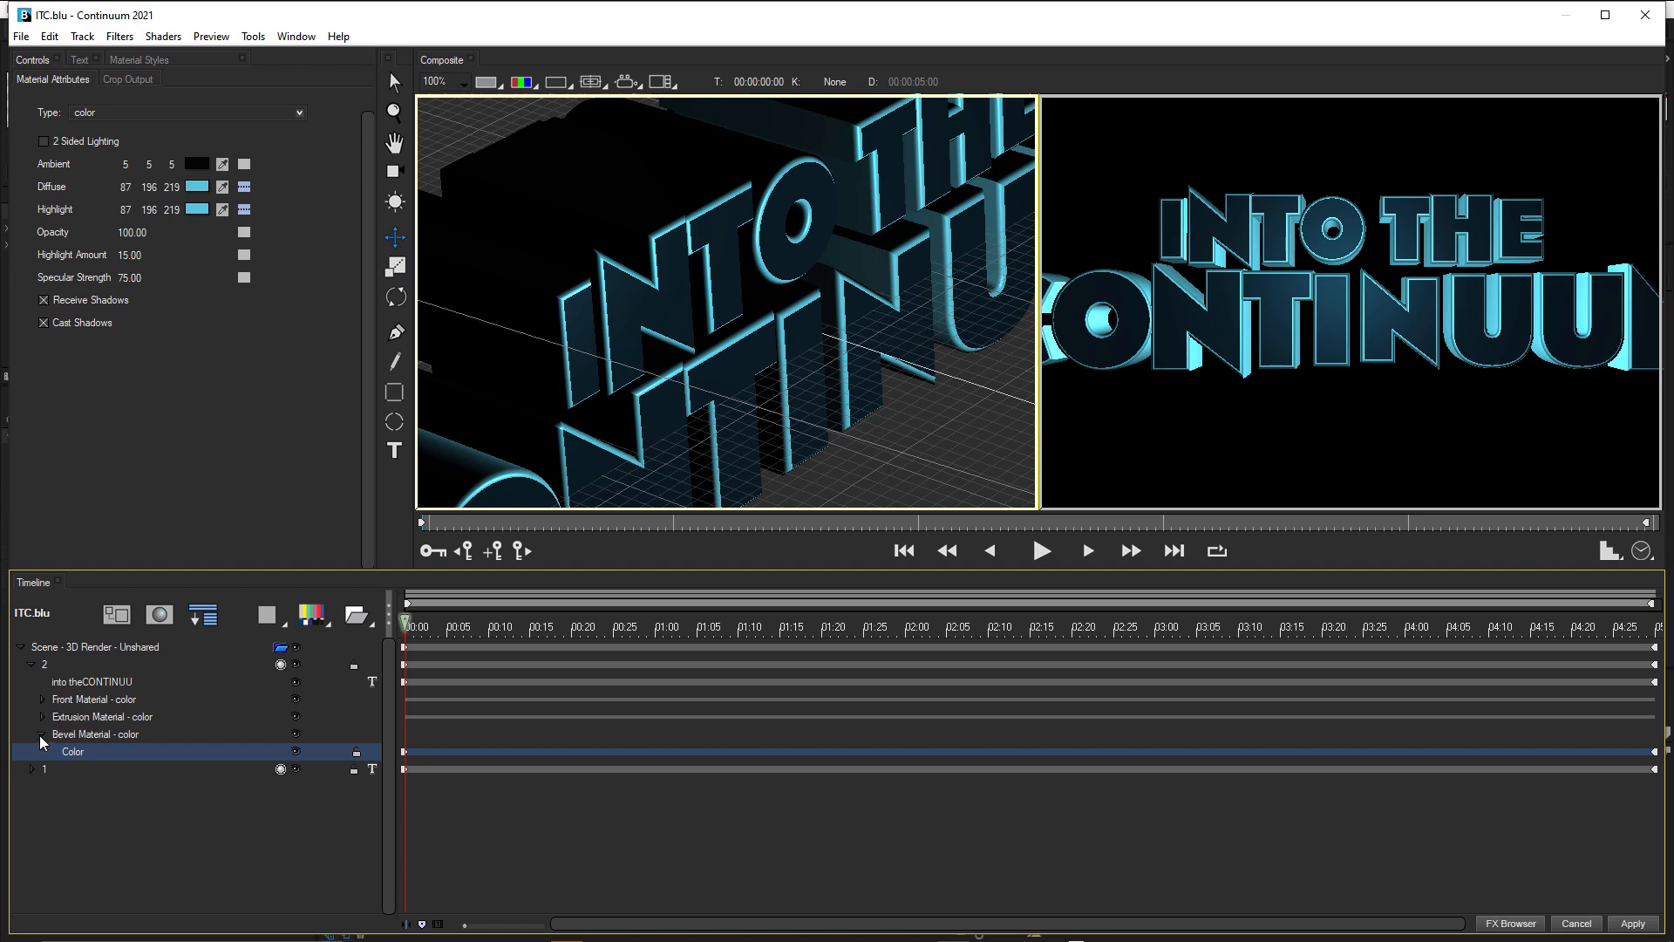
pyautogui.click(41, 734)
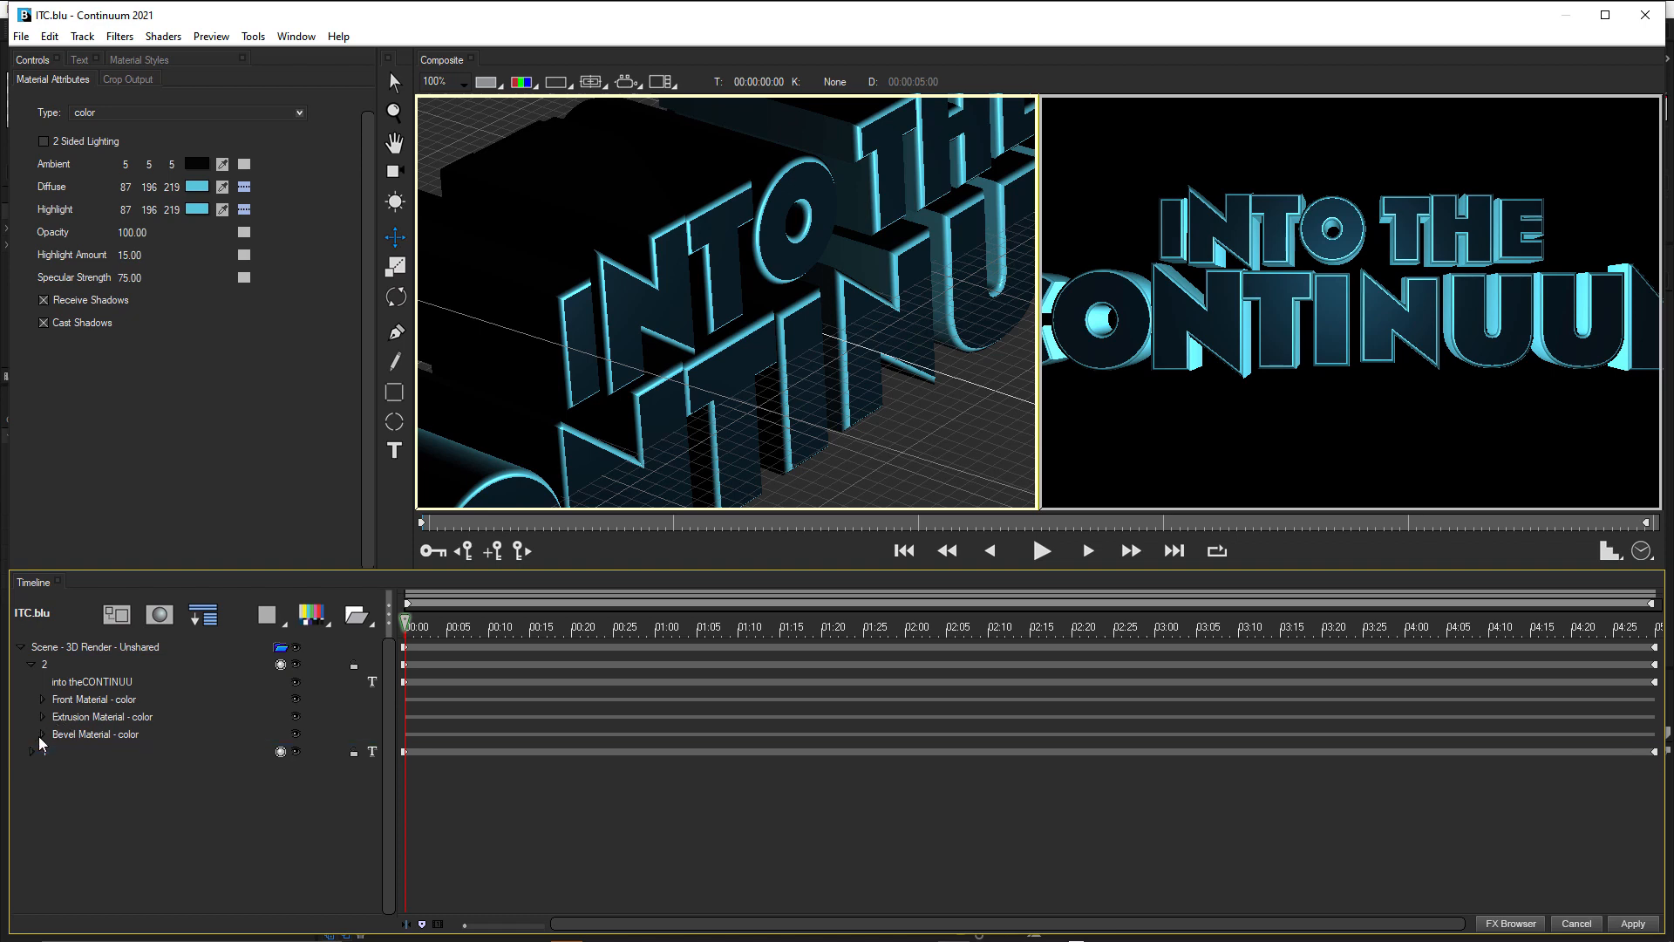
pyautogui.click(75, 683)
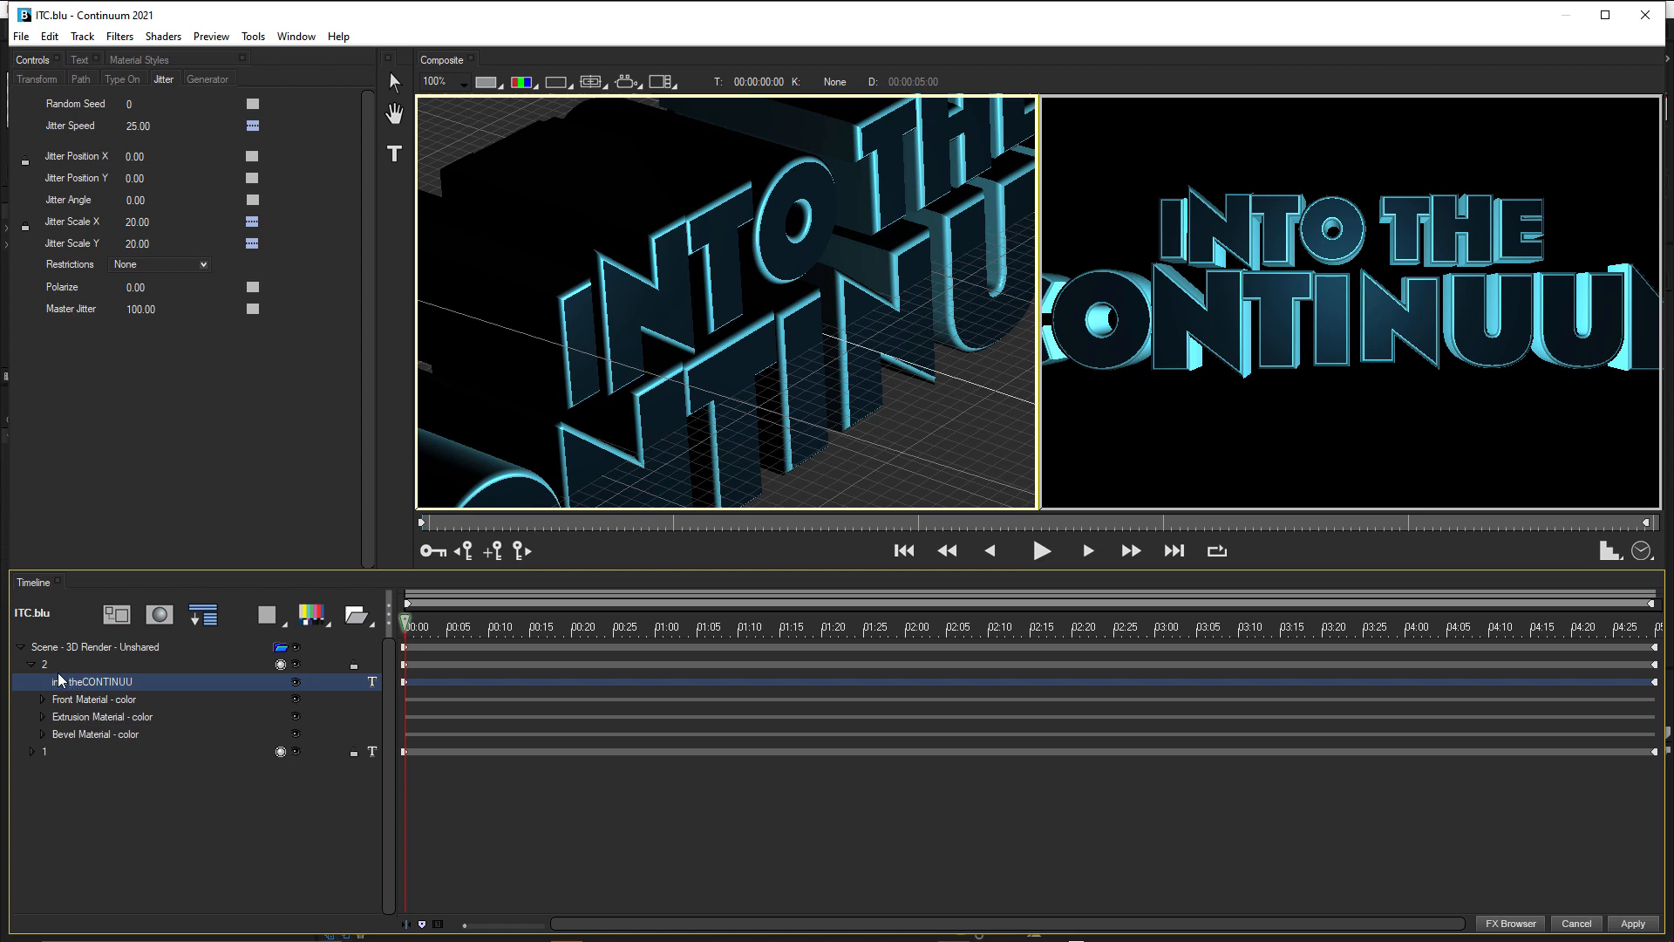
pyautogui.click(131, 79)
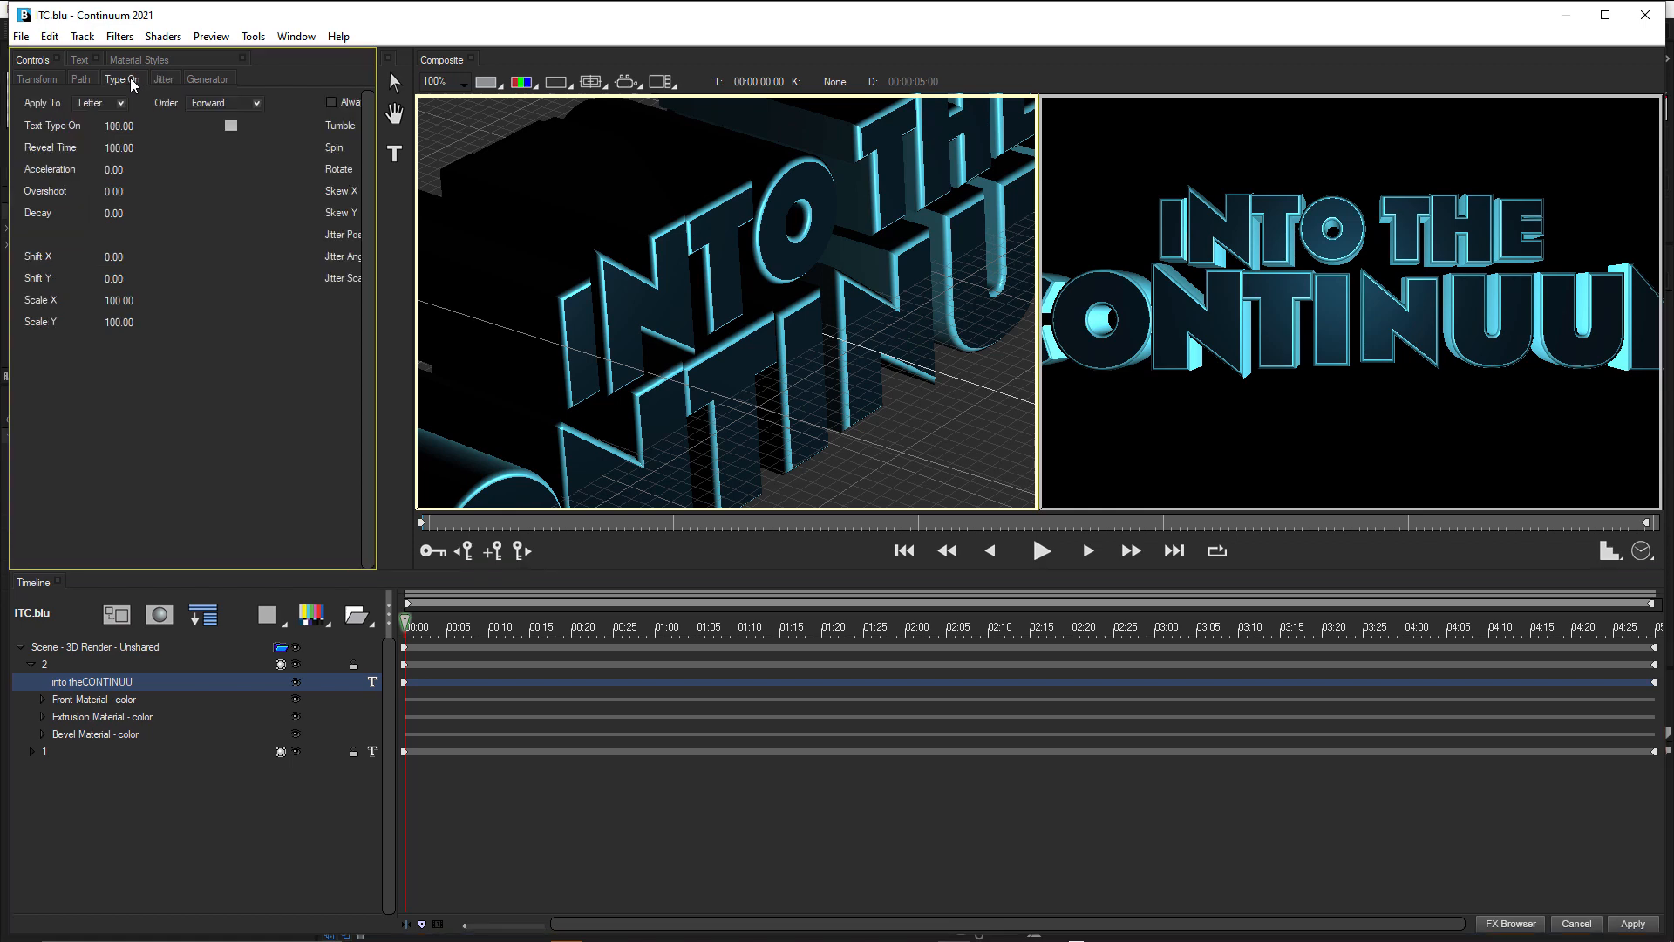
pyautogui.click(122, 127)
pyautogui.write('0')
pyautogui.press('Return')
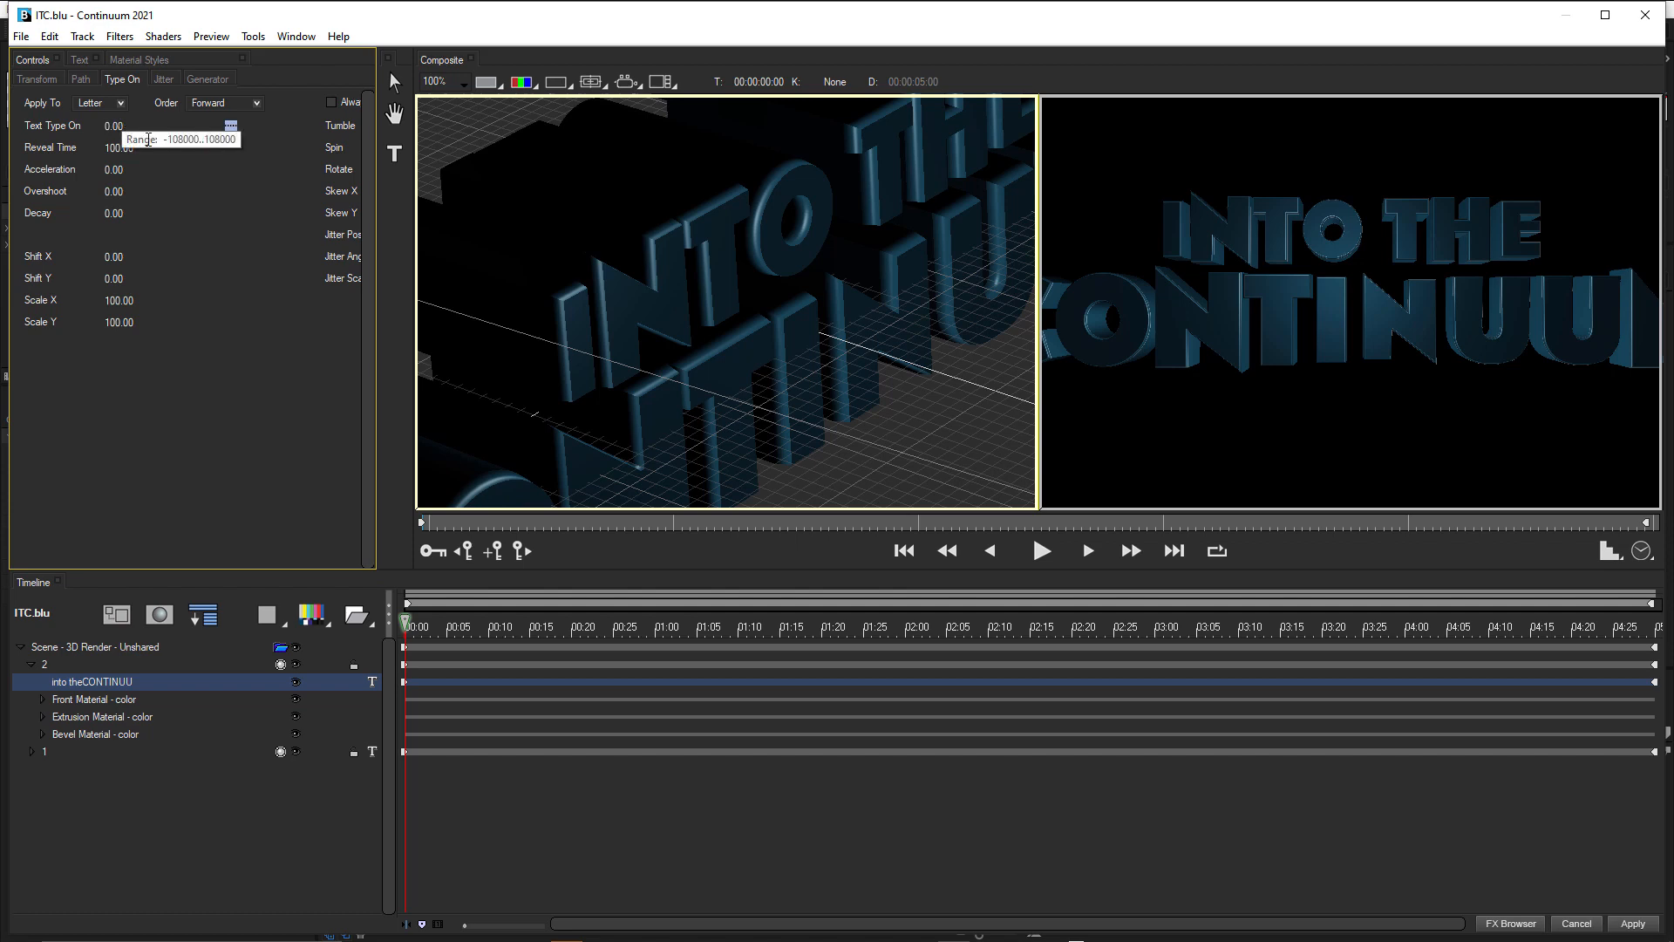
pyautogui.click(232, 126)
pyautogui.click(273, 190)
# Keyframe Text Type On at 100 for track 2's text at 00:00:01:00.
pyautogui.click(656, 627)
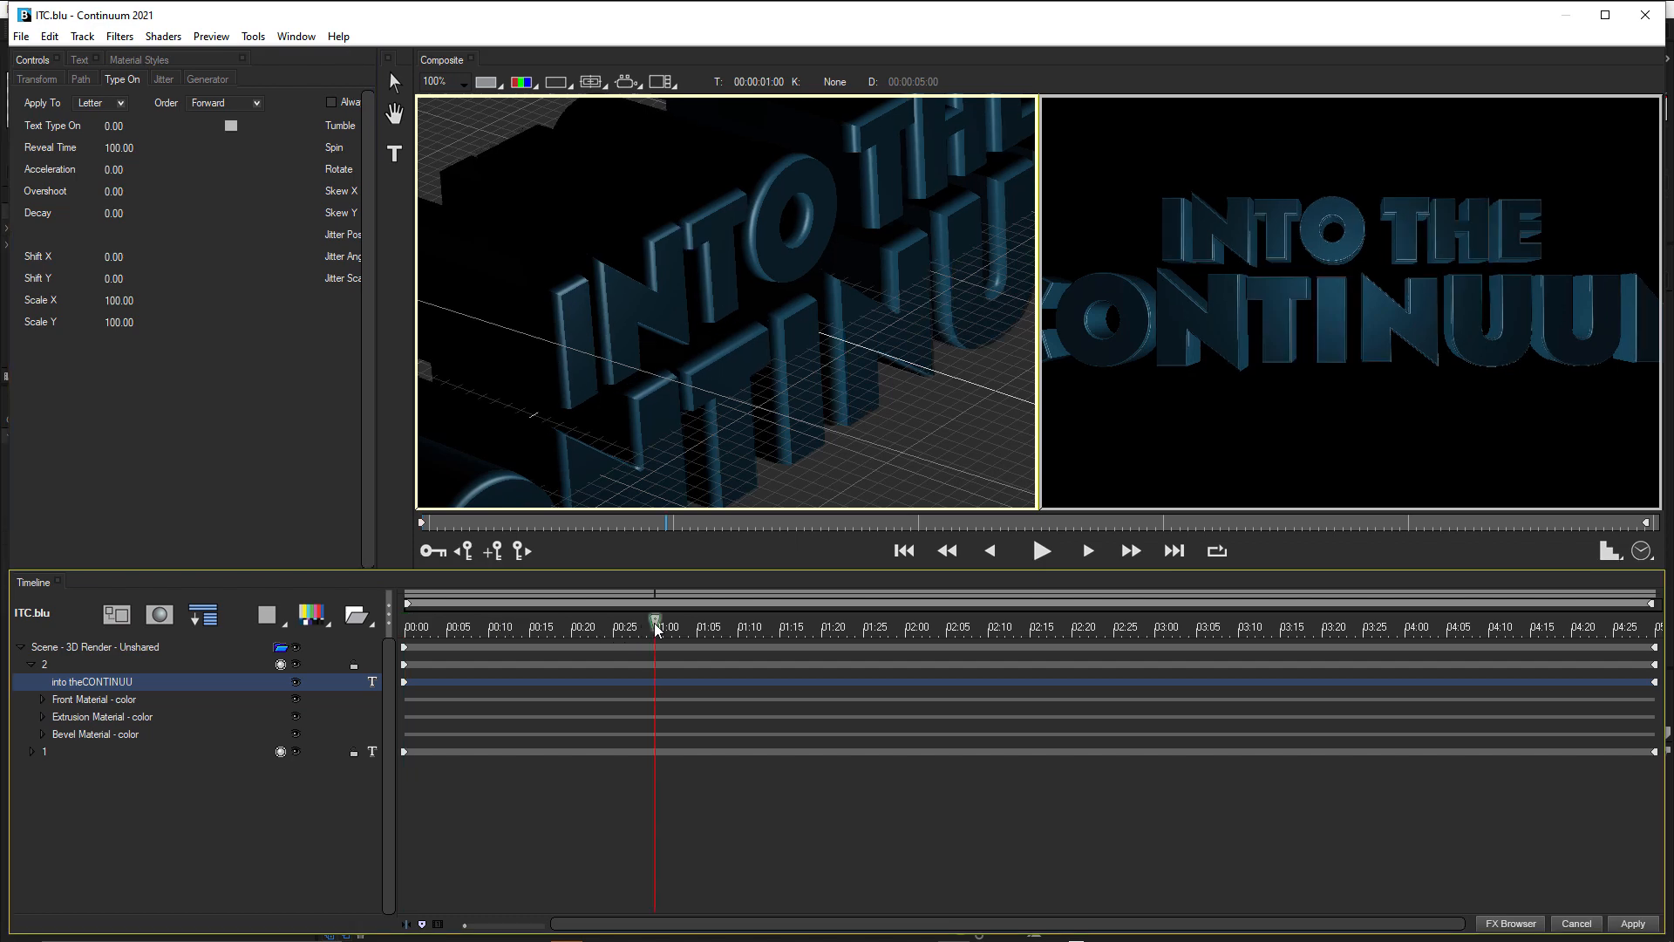
pyautogui.click(111, 123)
pyautogui.write('100')
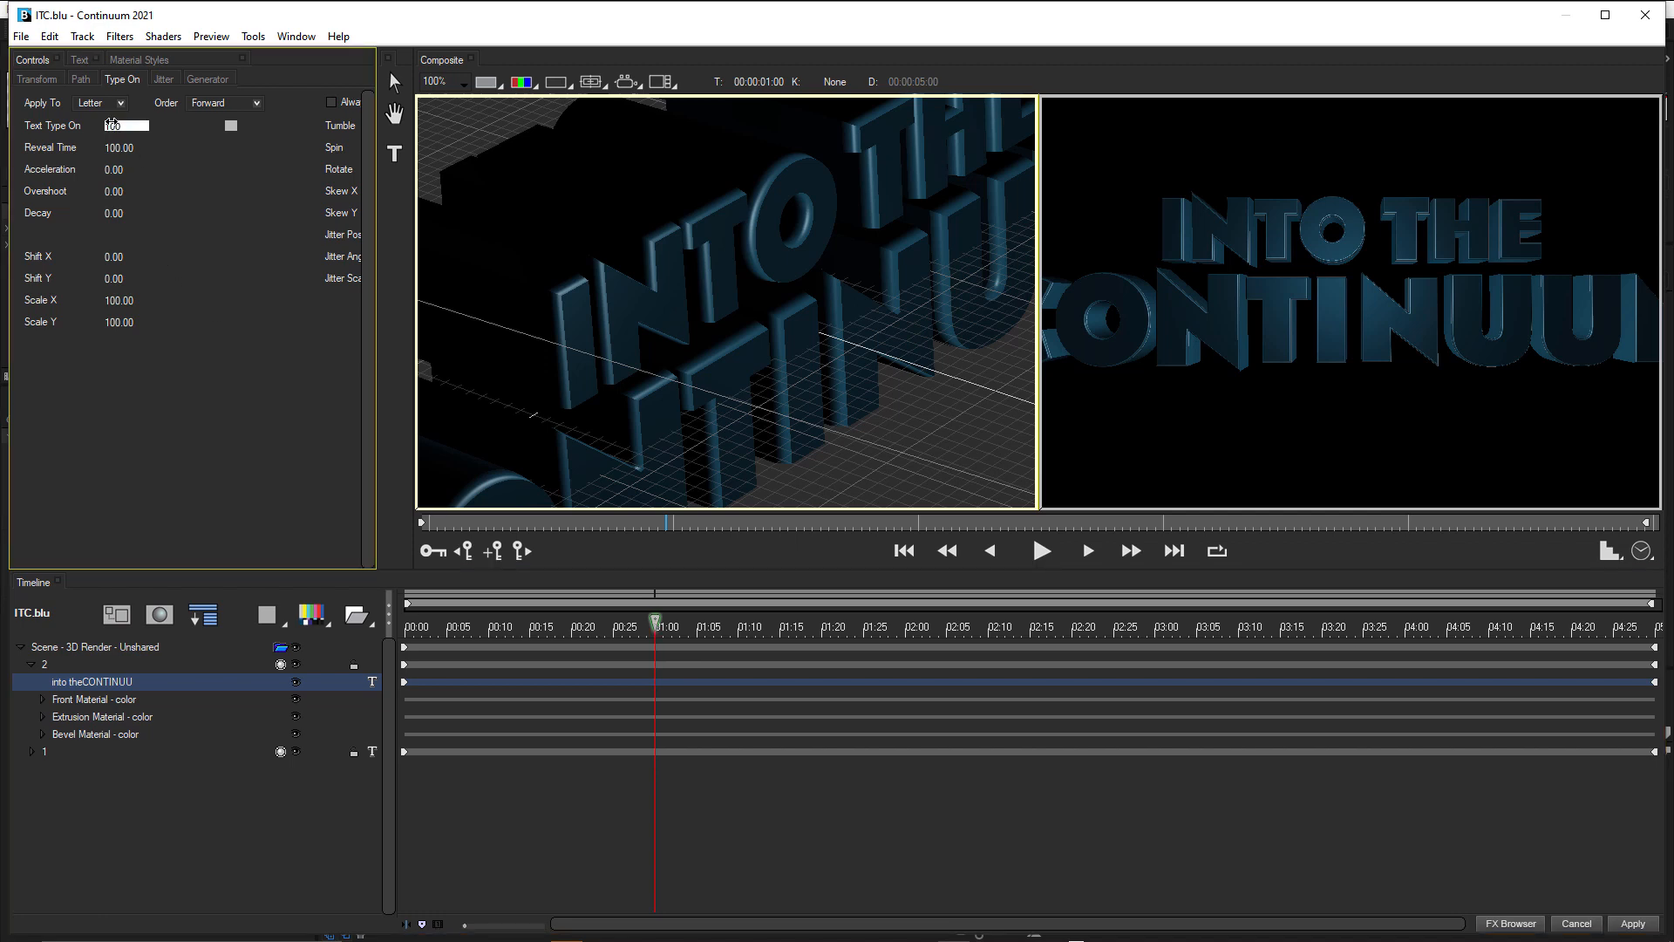
pyautogui.press('Return')
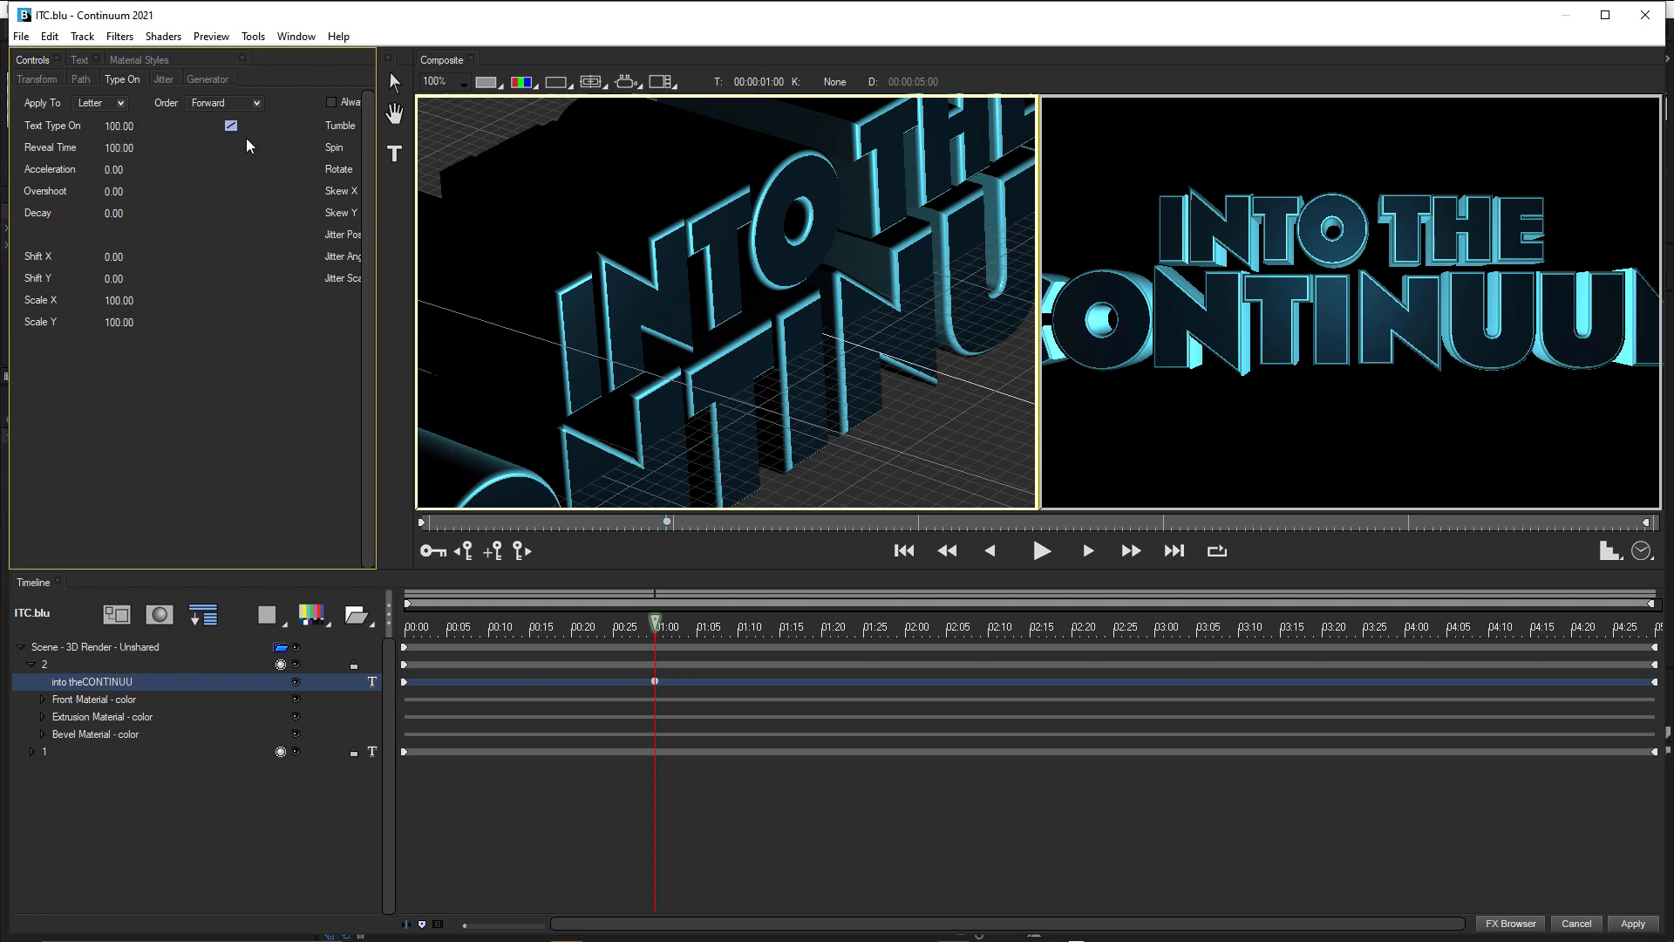
# Set the type-on Order to Random and scrub through the first second to preview the letter reveal.
pyautogui.click(239, 103)
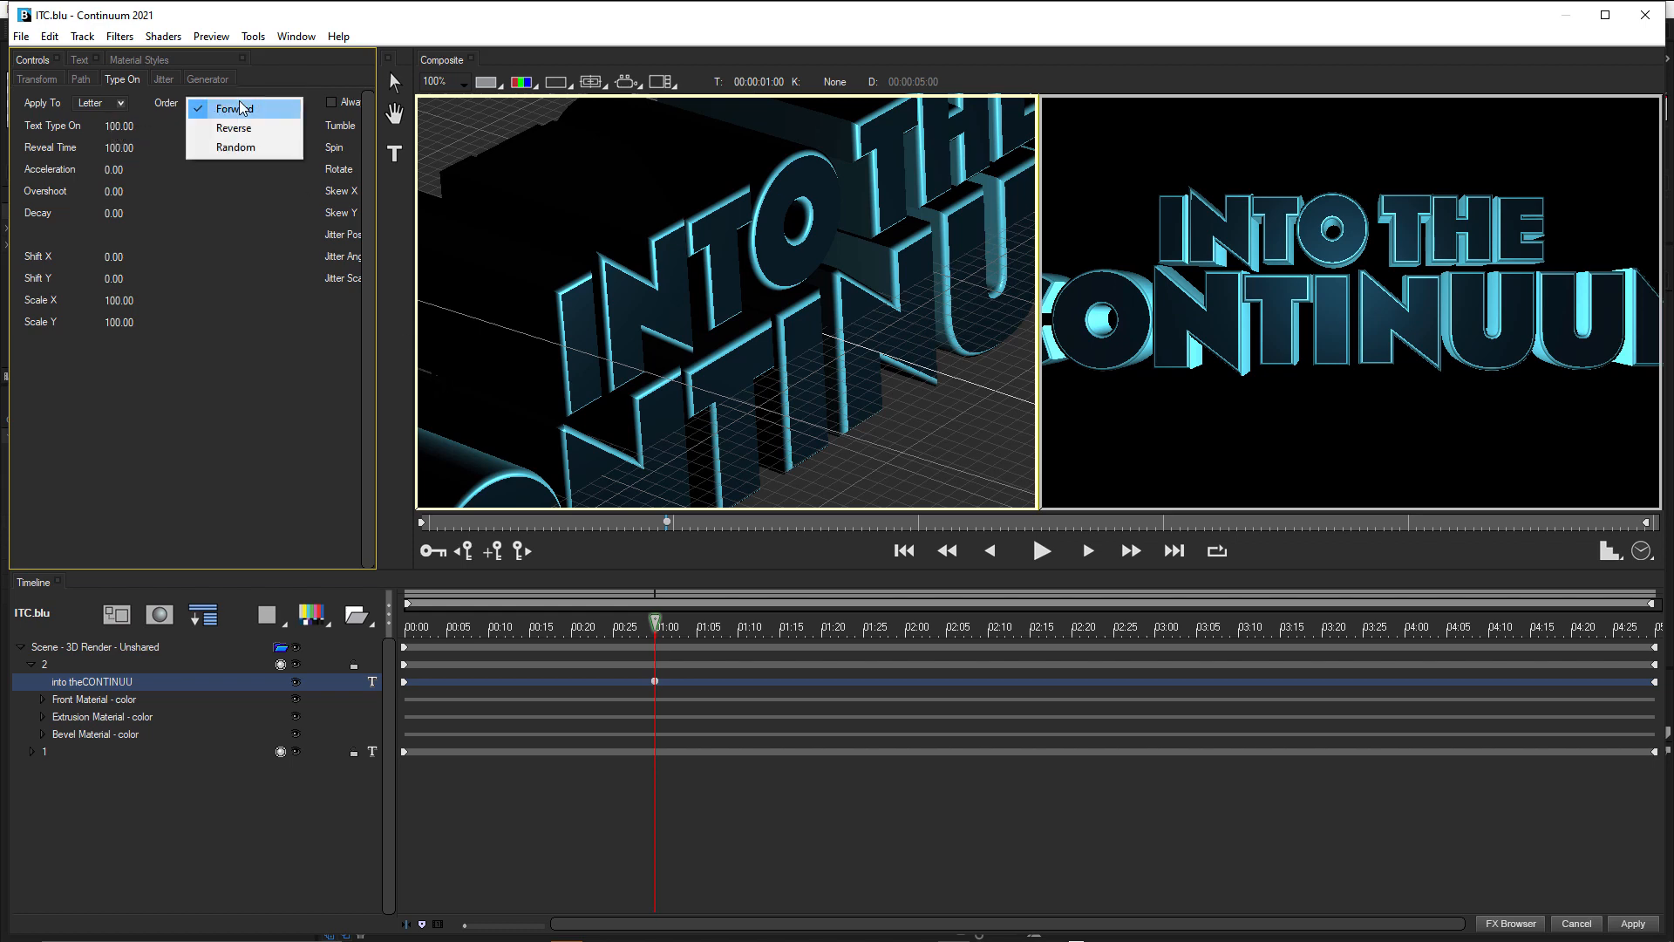
pyautogui.click(242, 146)
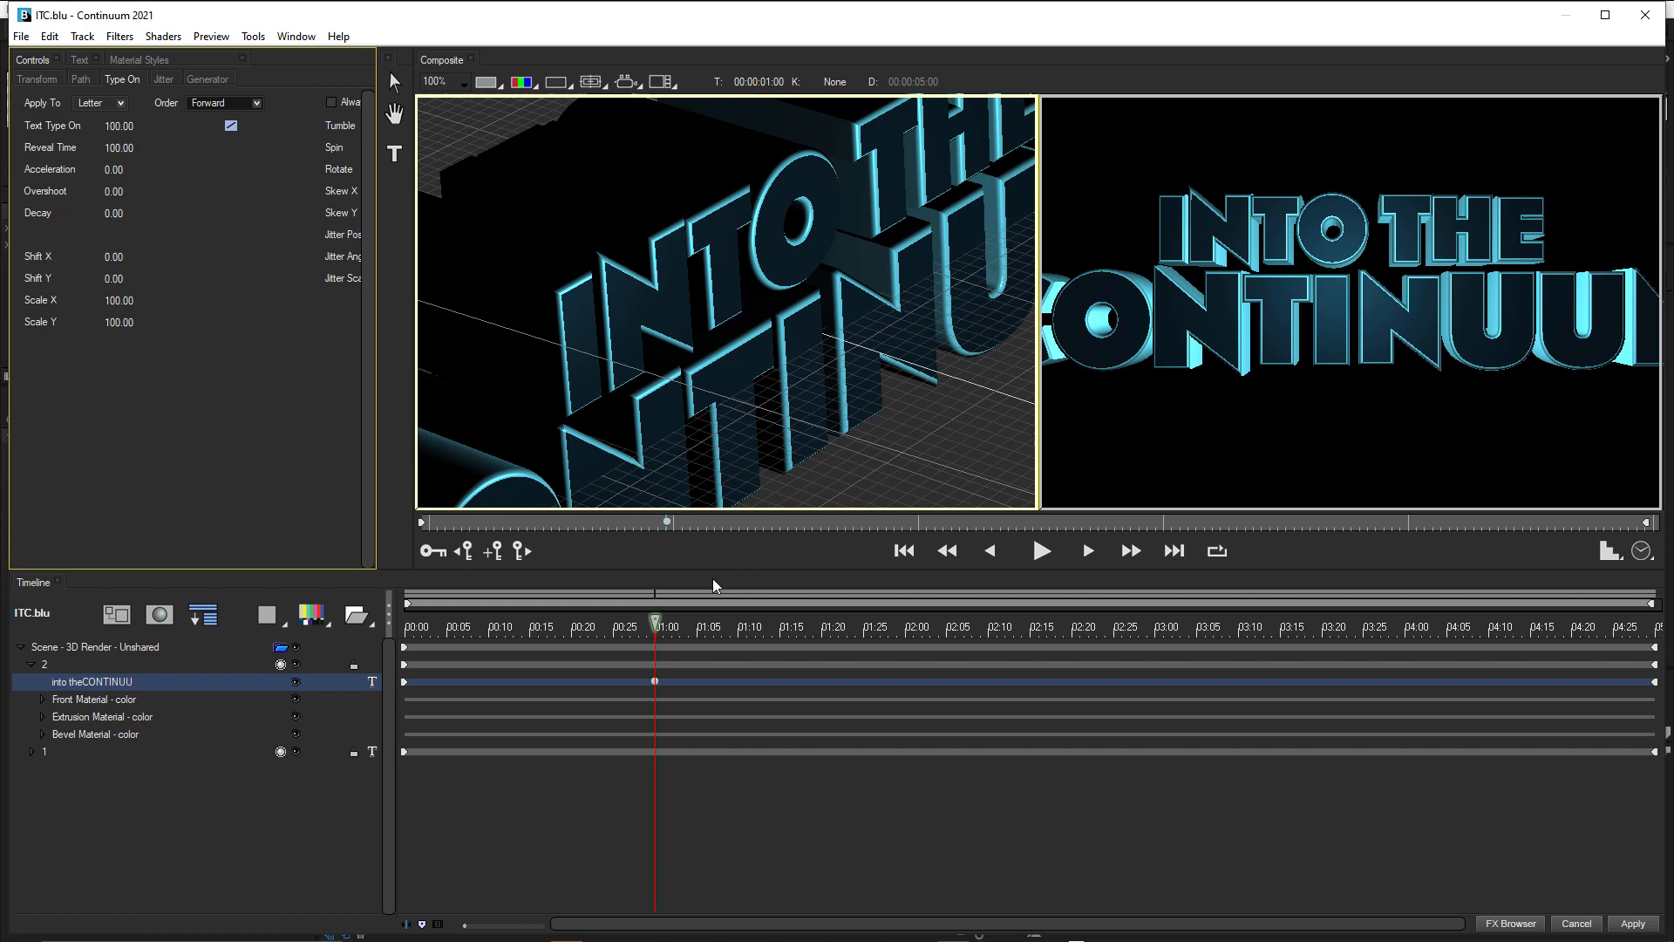
pyautogui.click(557, 626)
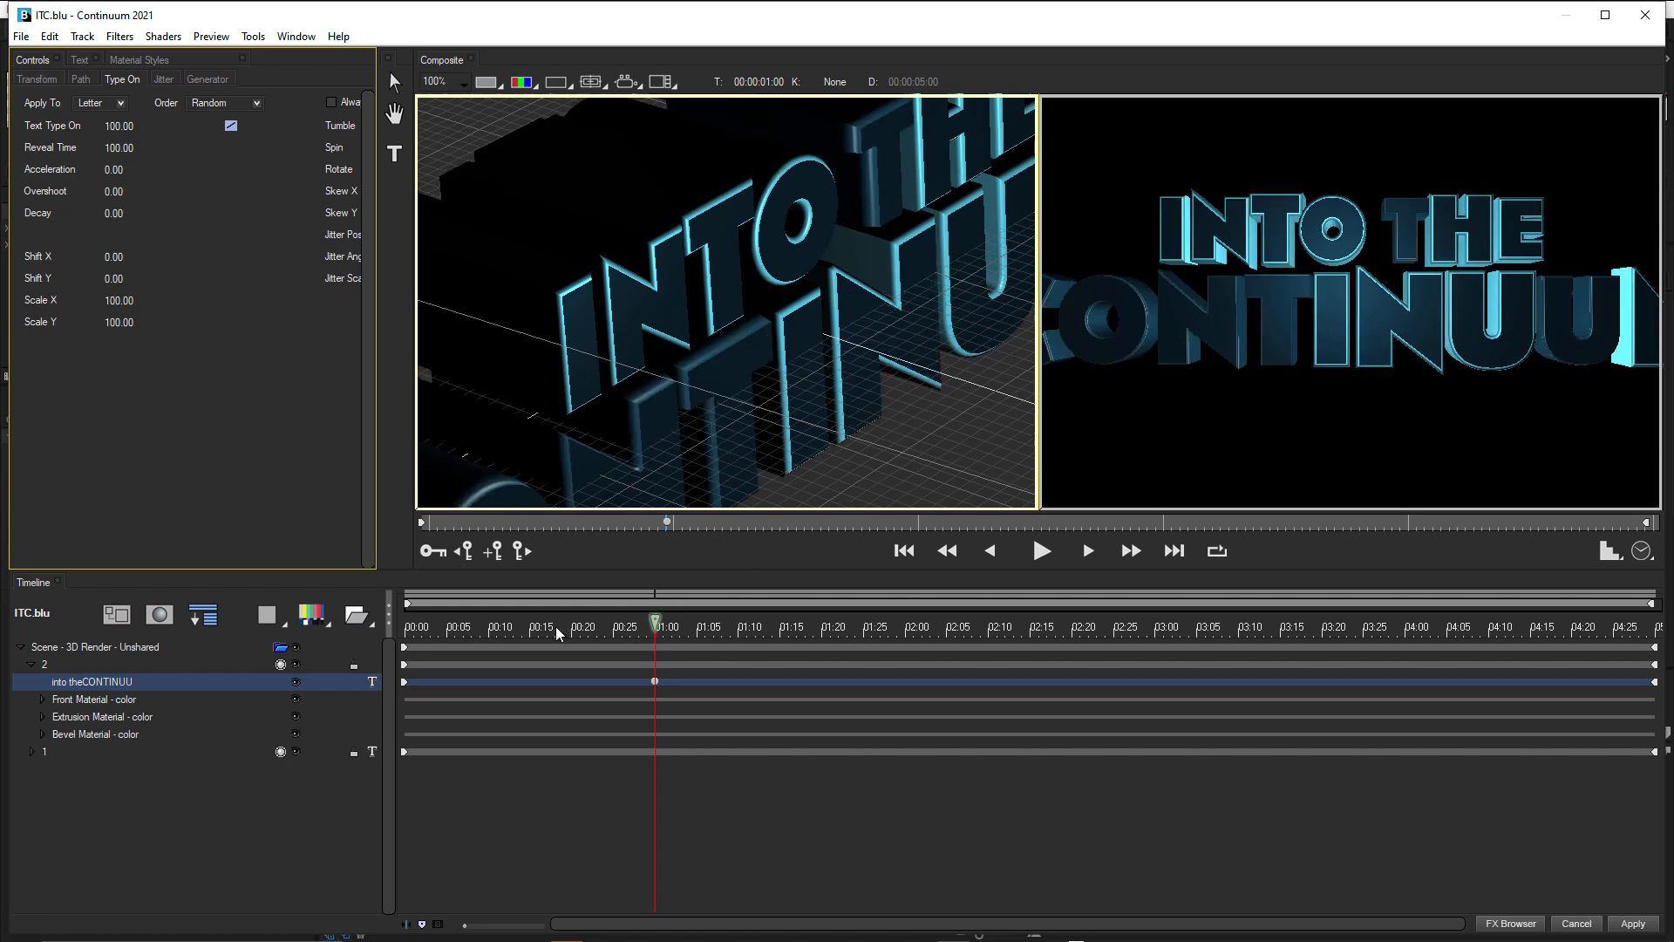
pyautogui.click(486, 621)
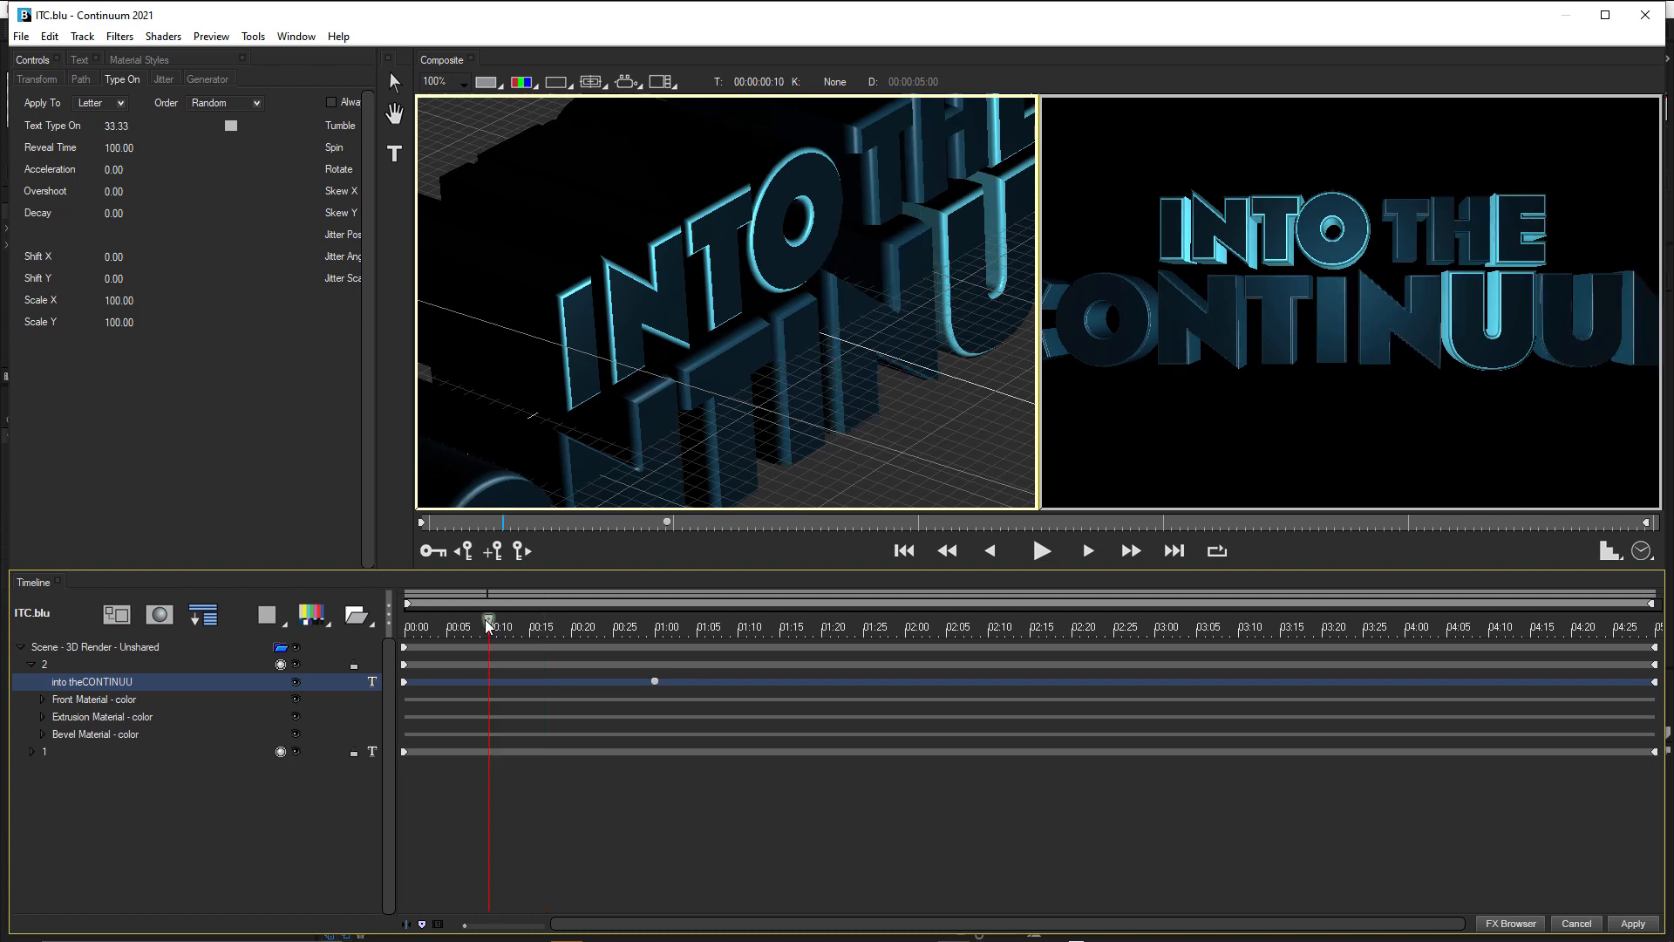
pyautogui.click(542, 624)
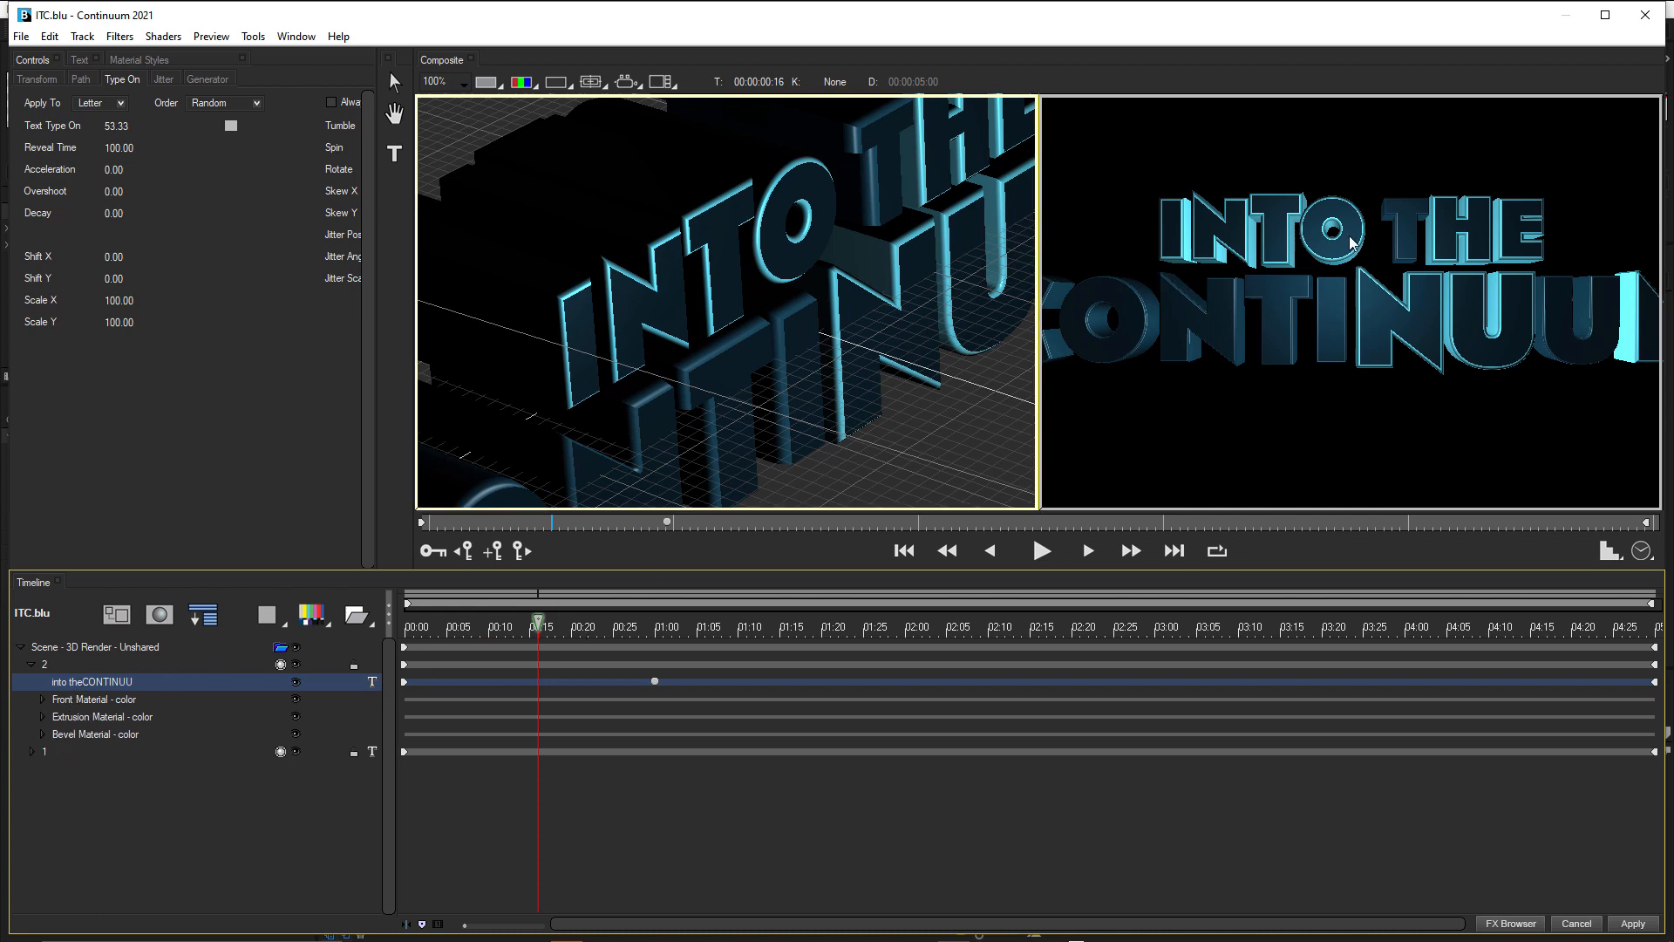
pyautogui.click(590, 628)
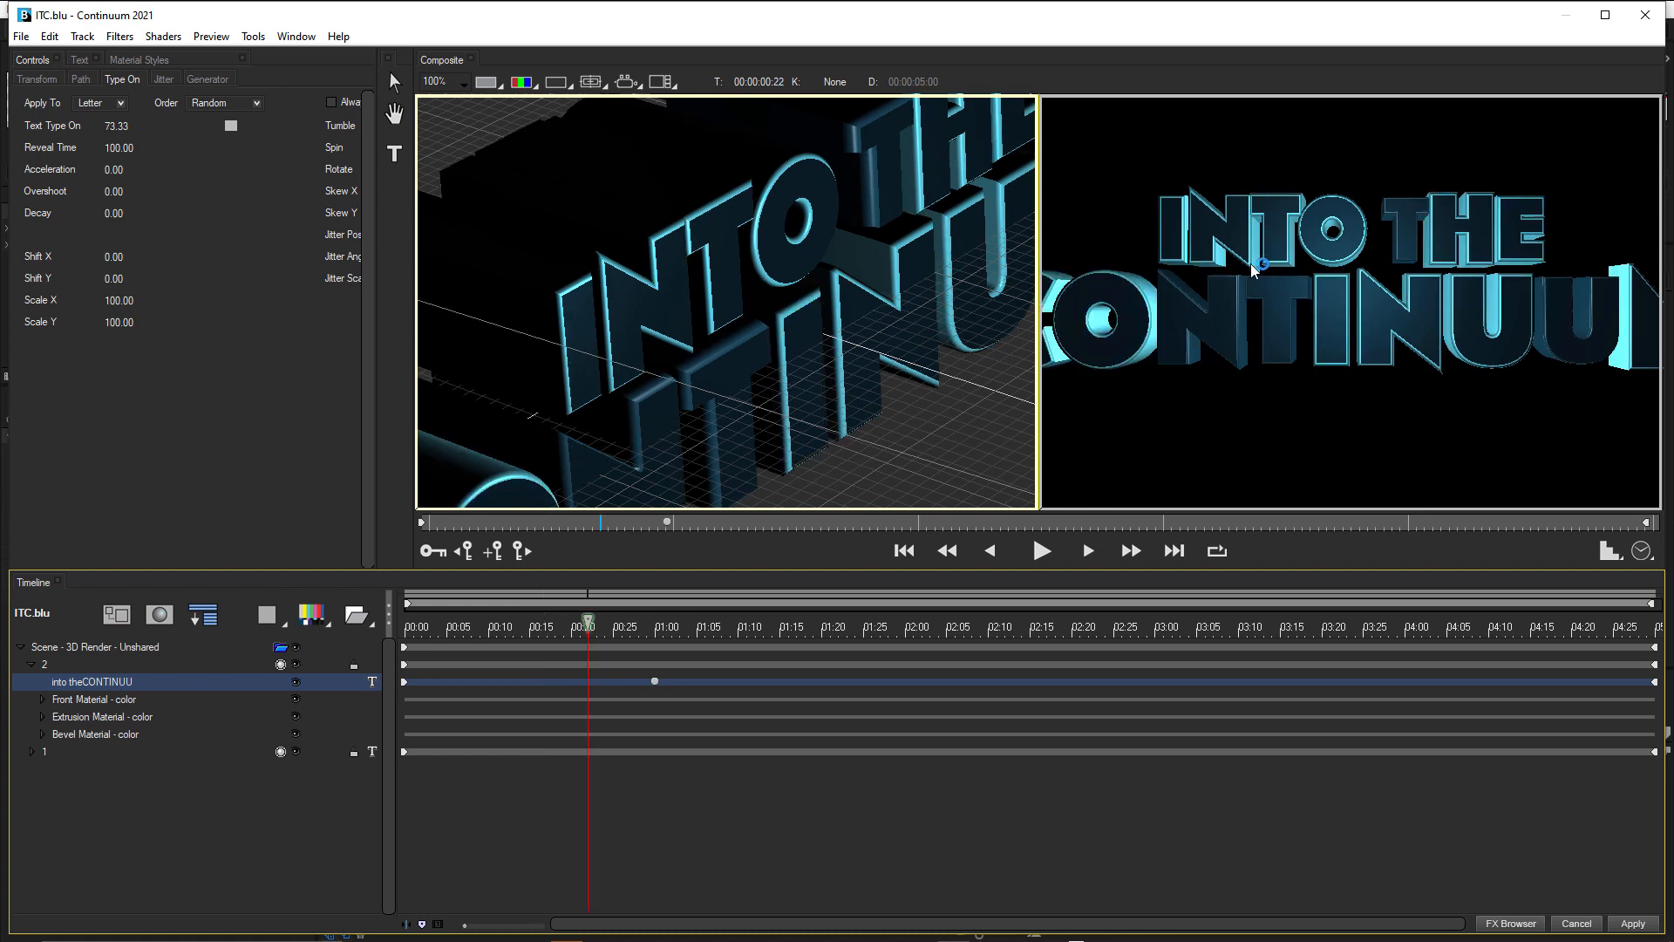
pyautogui.click(480, 628)
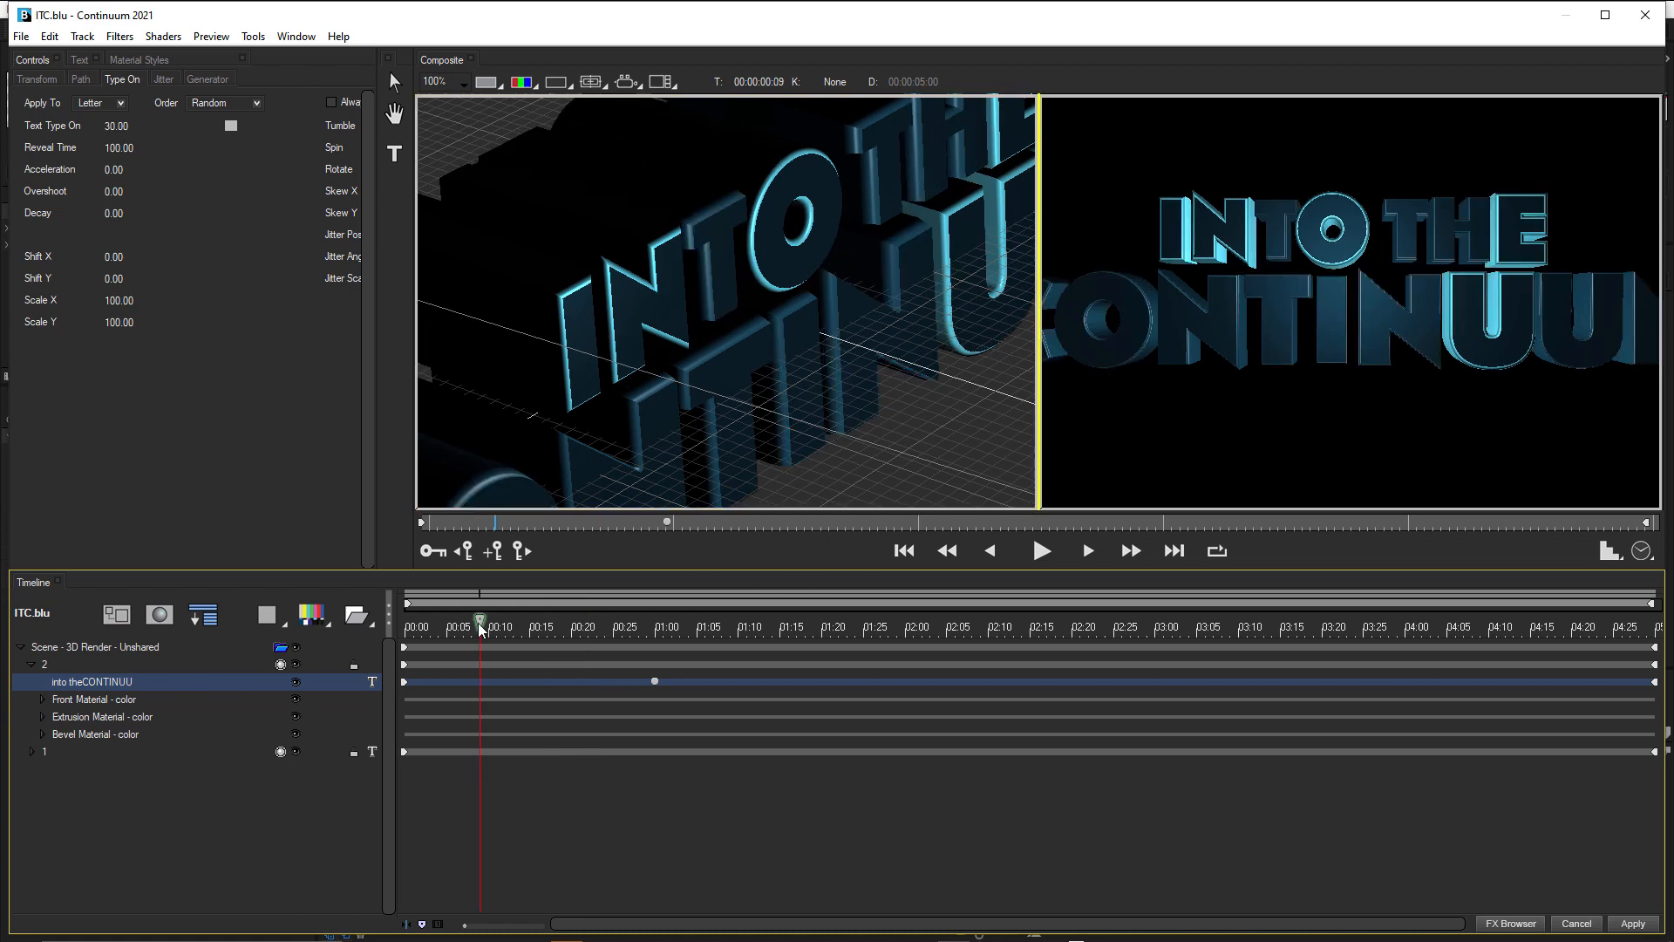
pyautogui.click(655, 628)
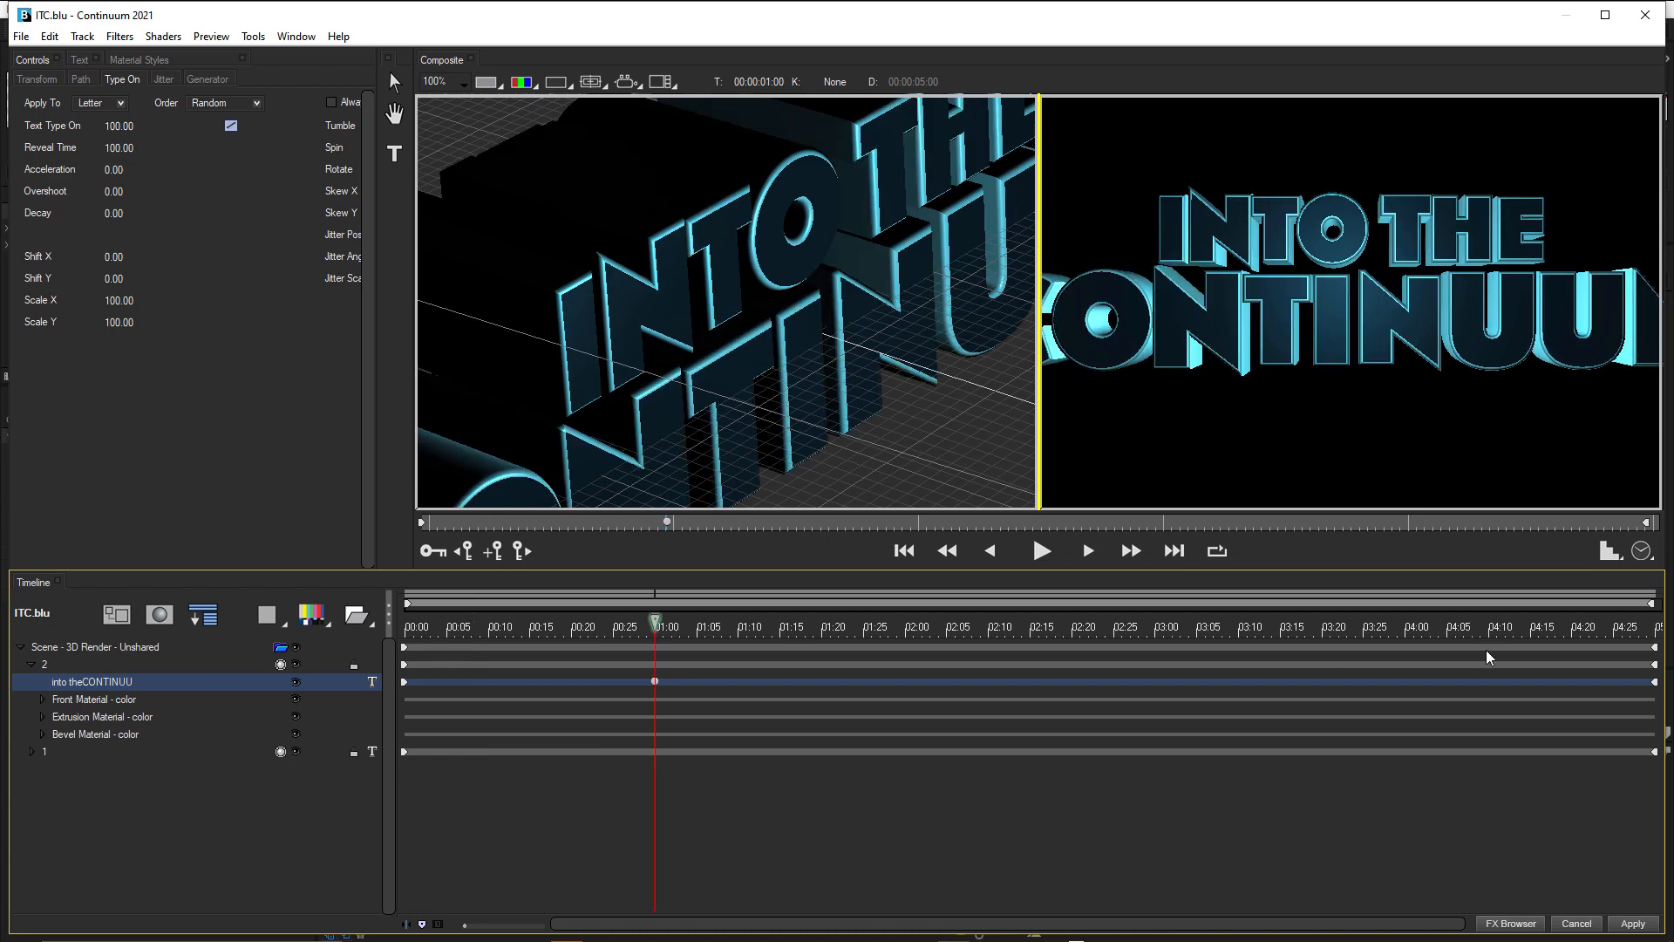
# Add a Linear Text Type On keyframe holding 100 at 00:00:04:01.
pyautogui.click(1415, 628)
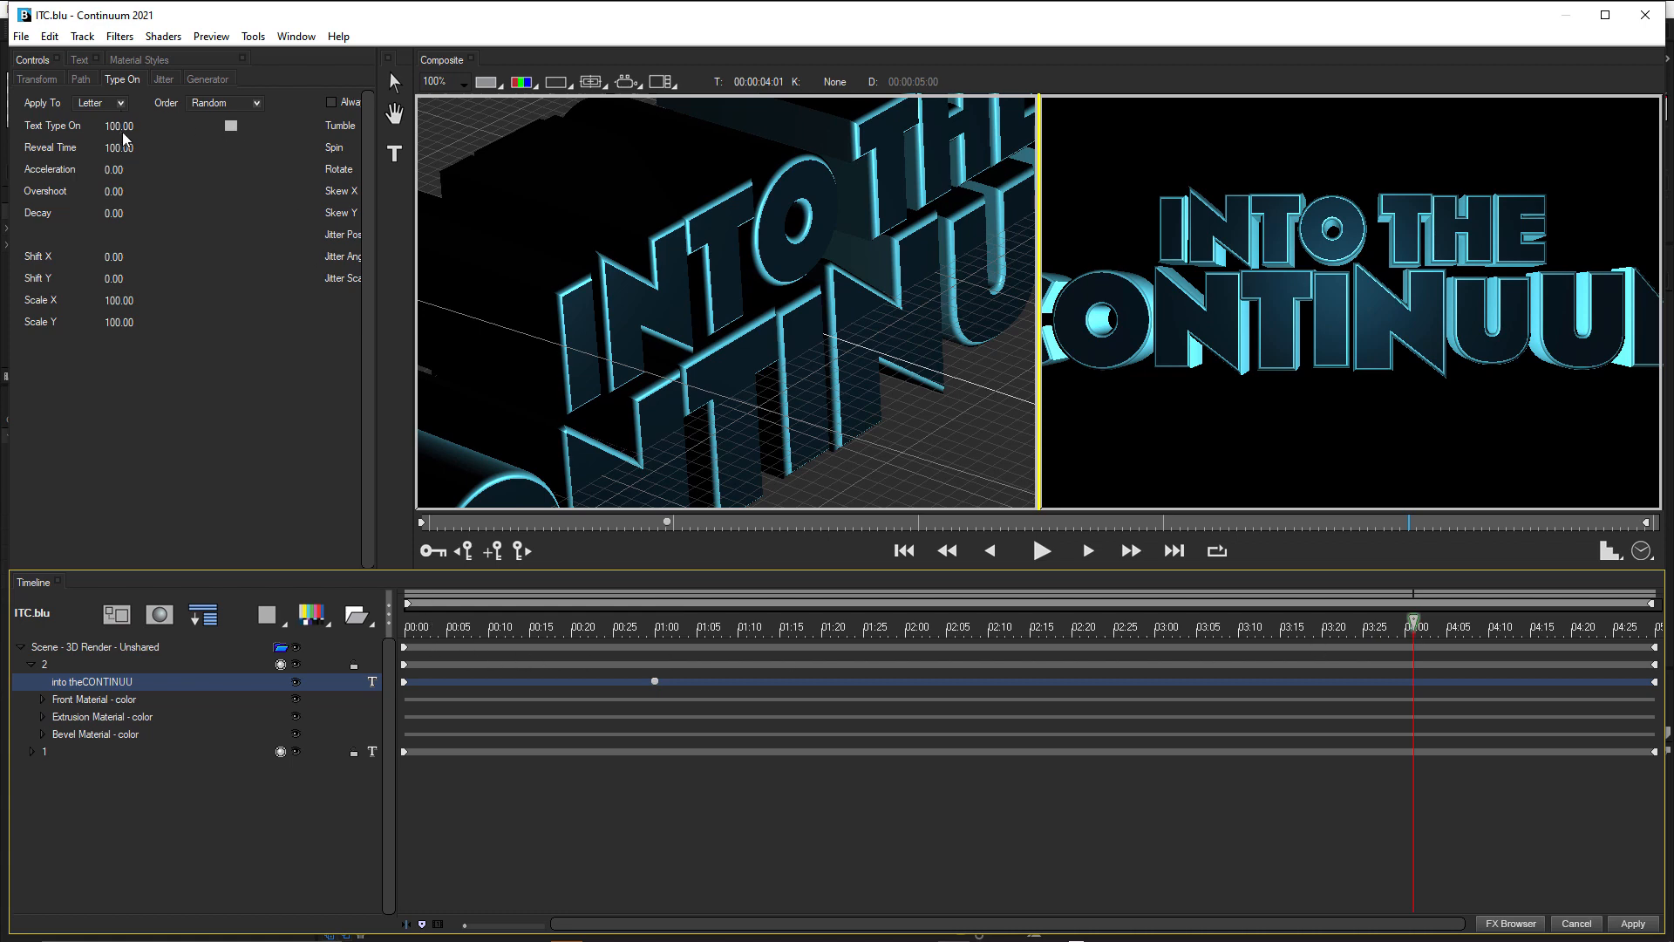
pyautogui.click(232, 127)
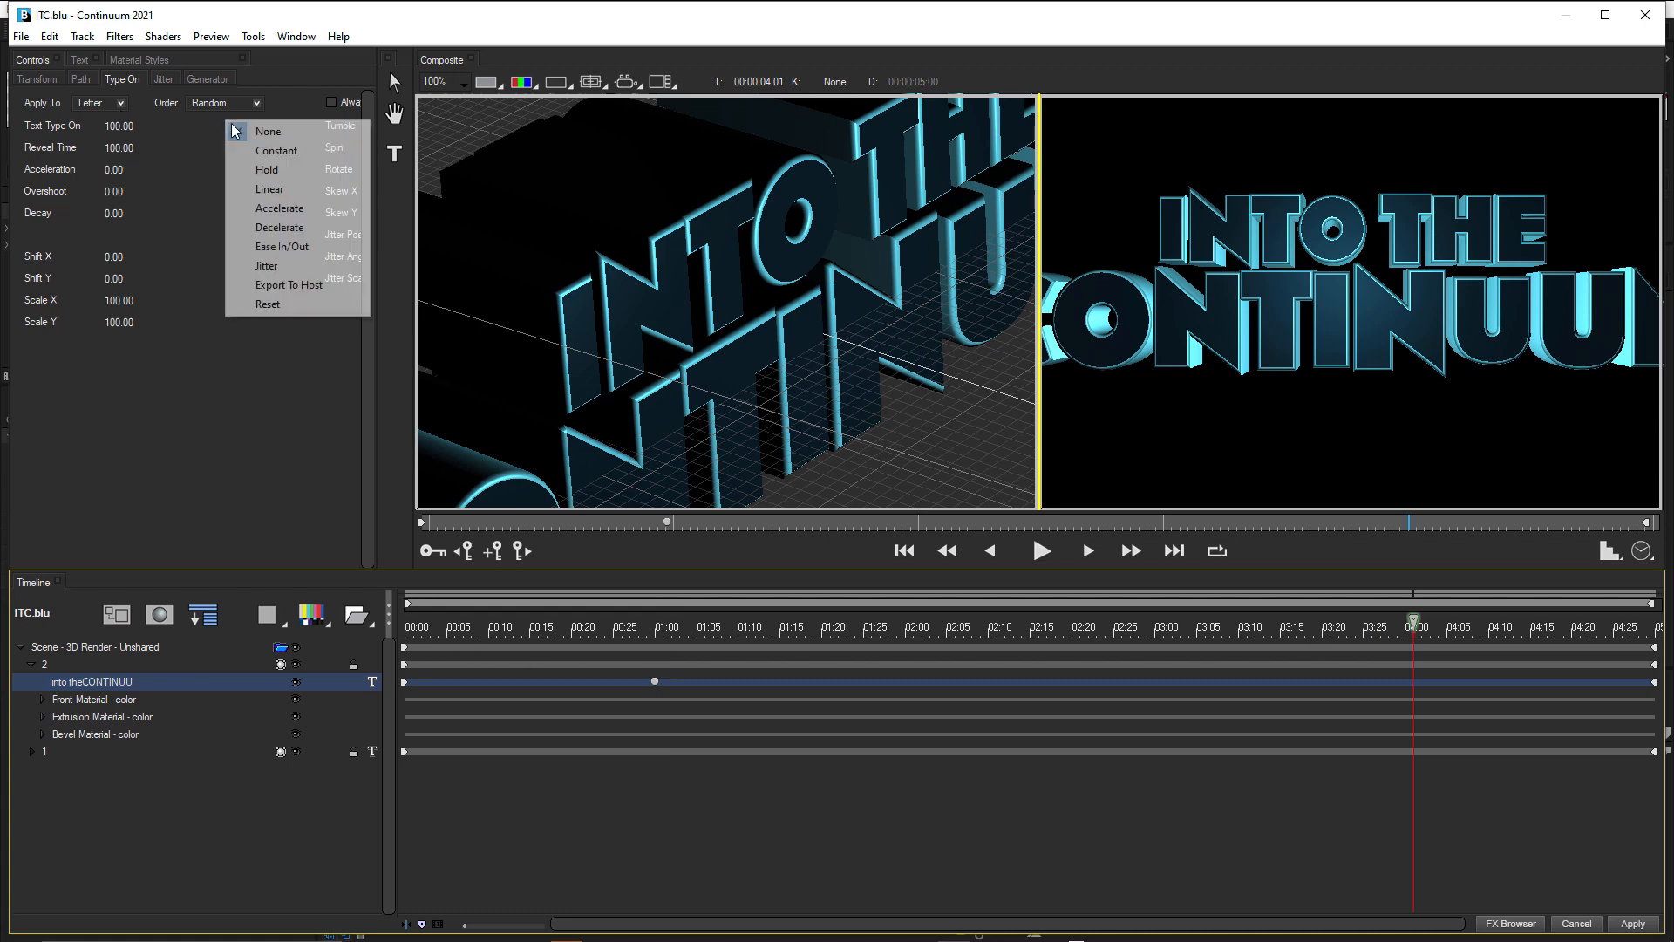
pyautogui.click(264, 187)
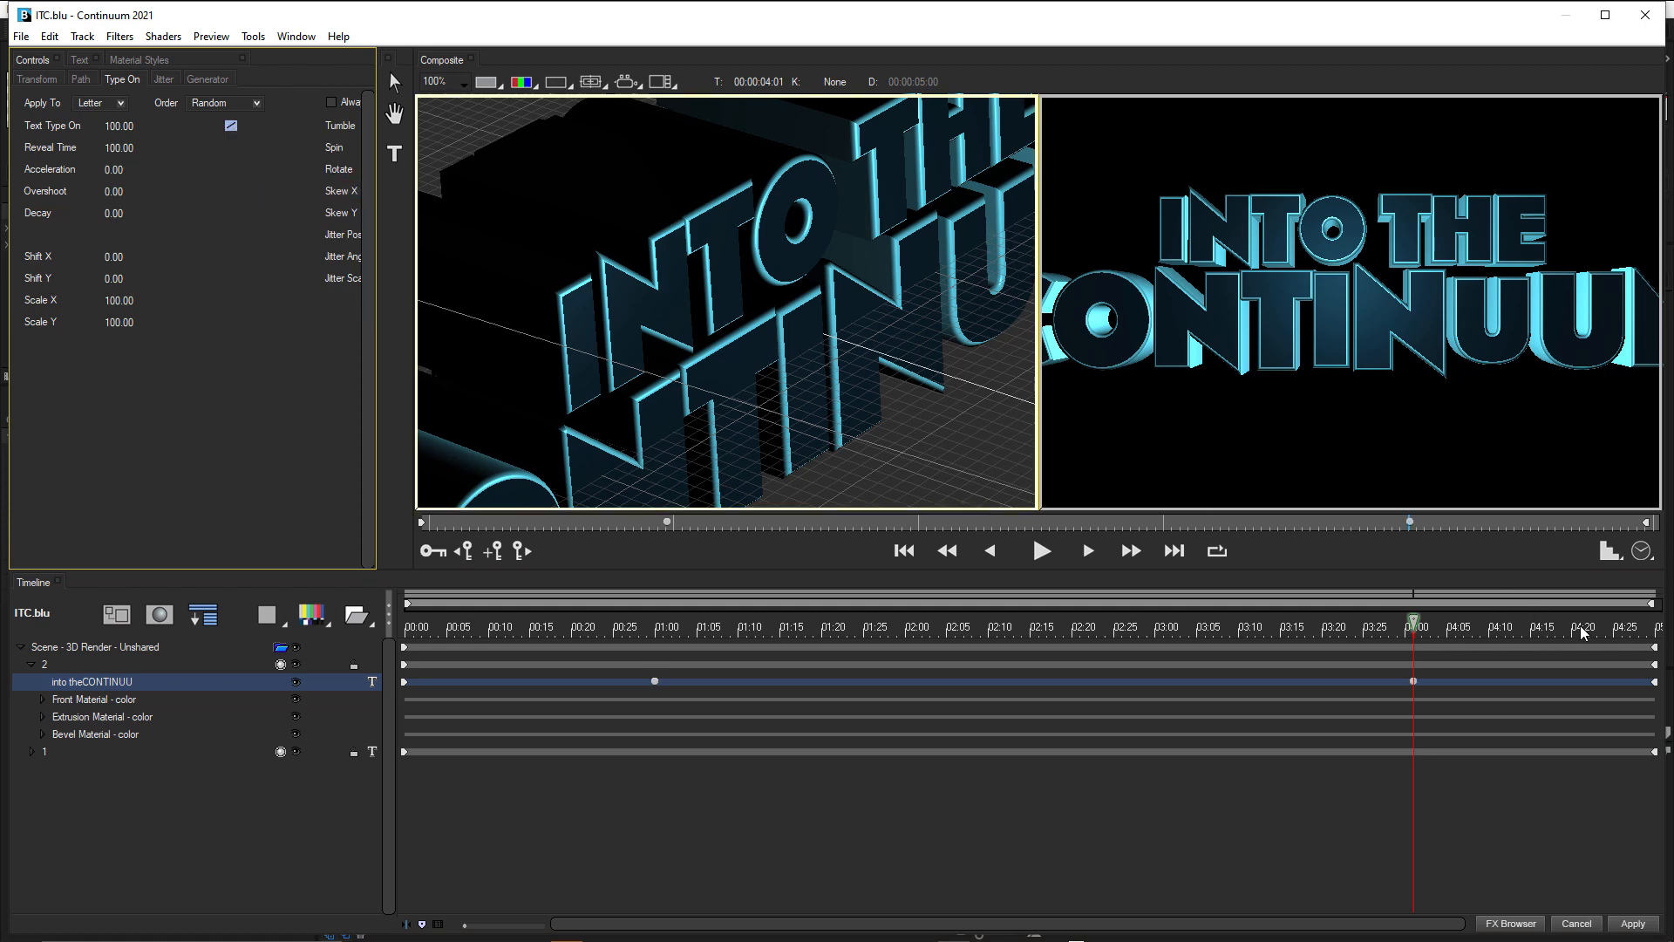
# Keyframe Text Type On at 0 at 00:00:04:20 so track 2's letters disappear before the end.
pyautogui.click(1630, 628)
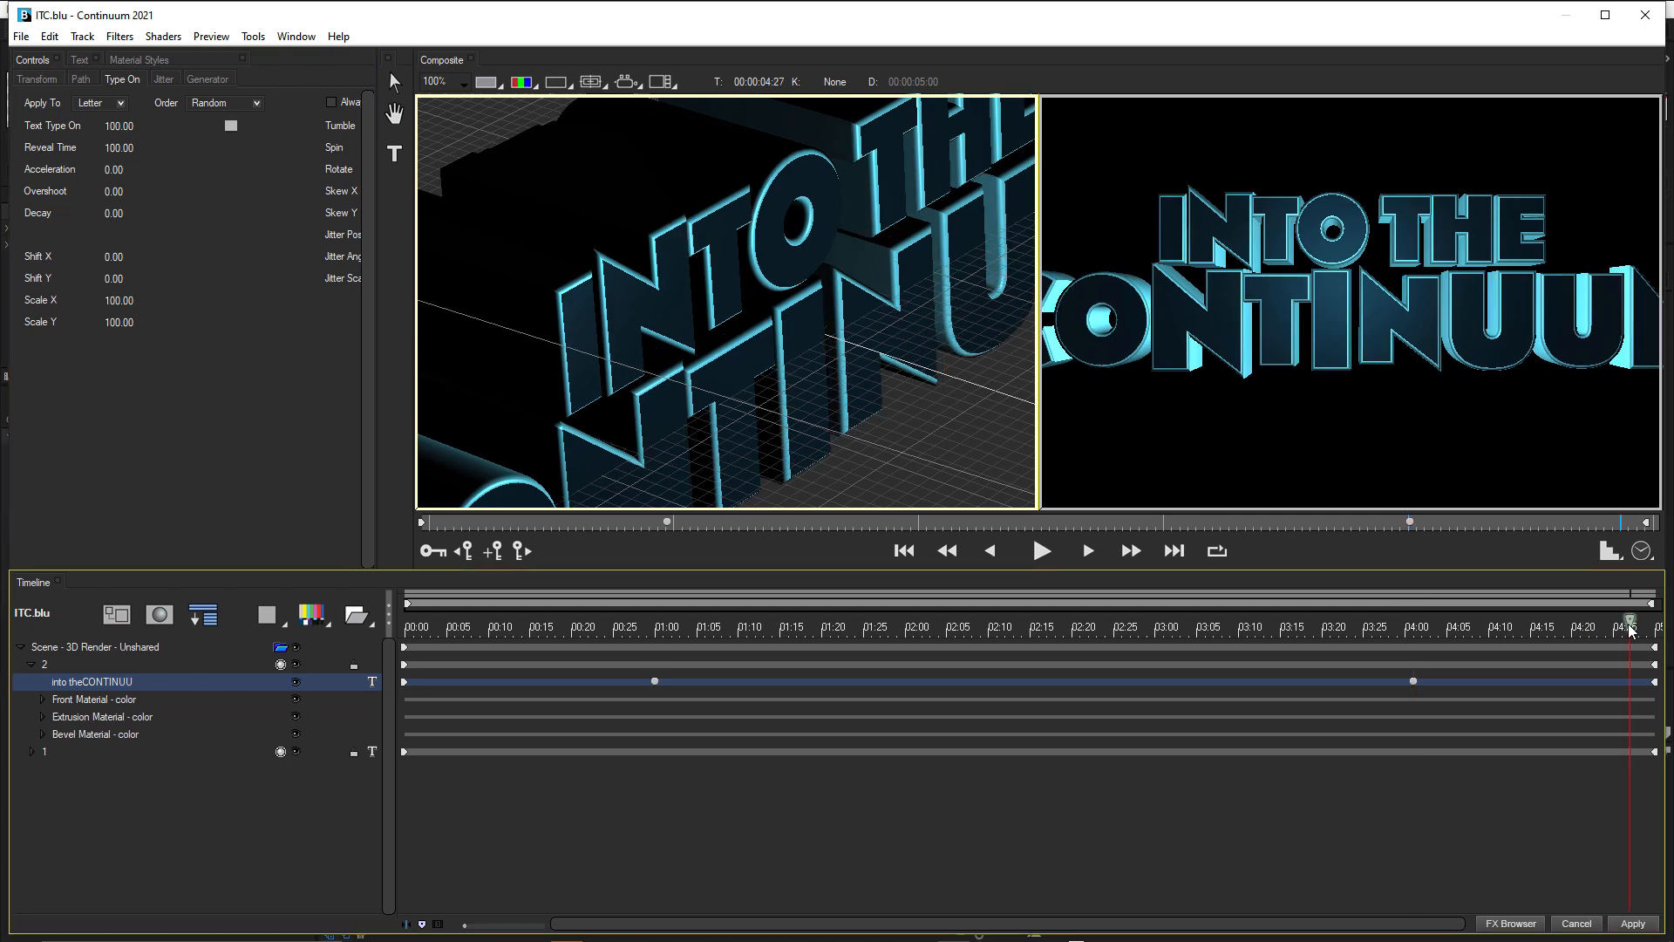
pyautogui.click(1574, 628)
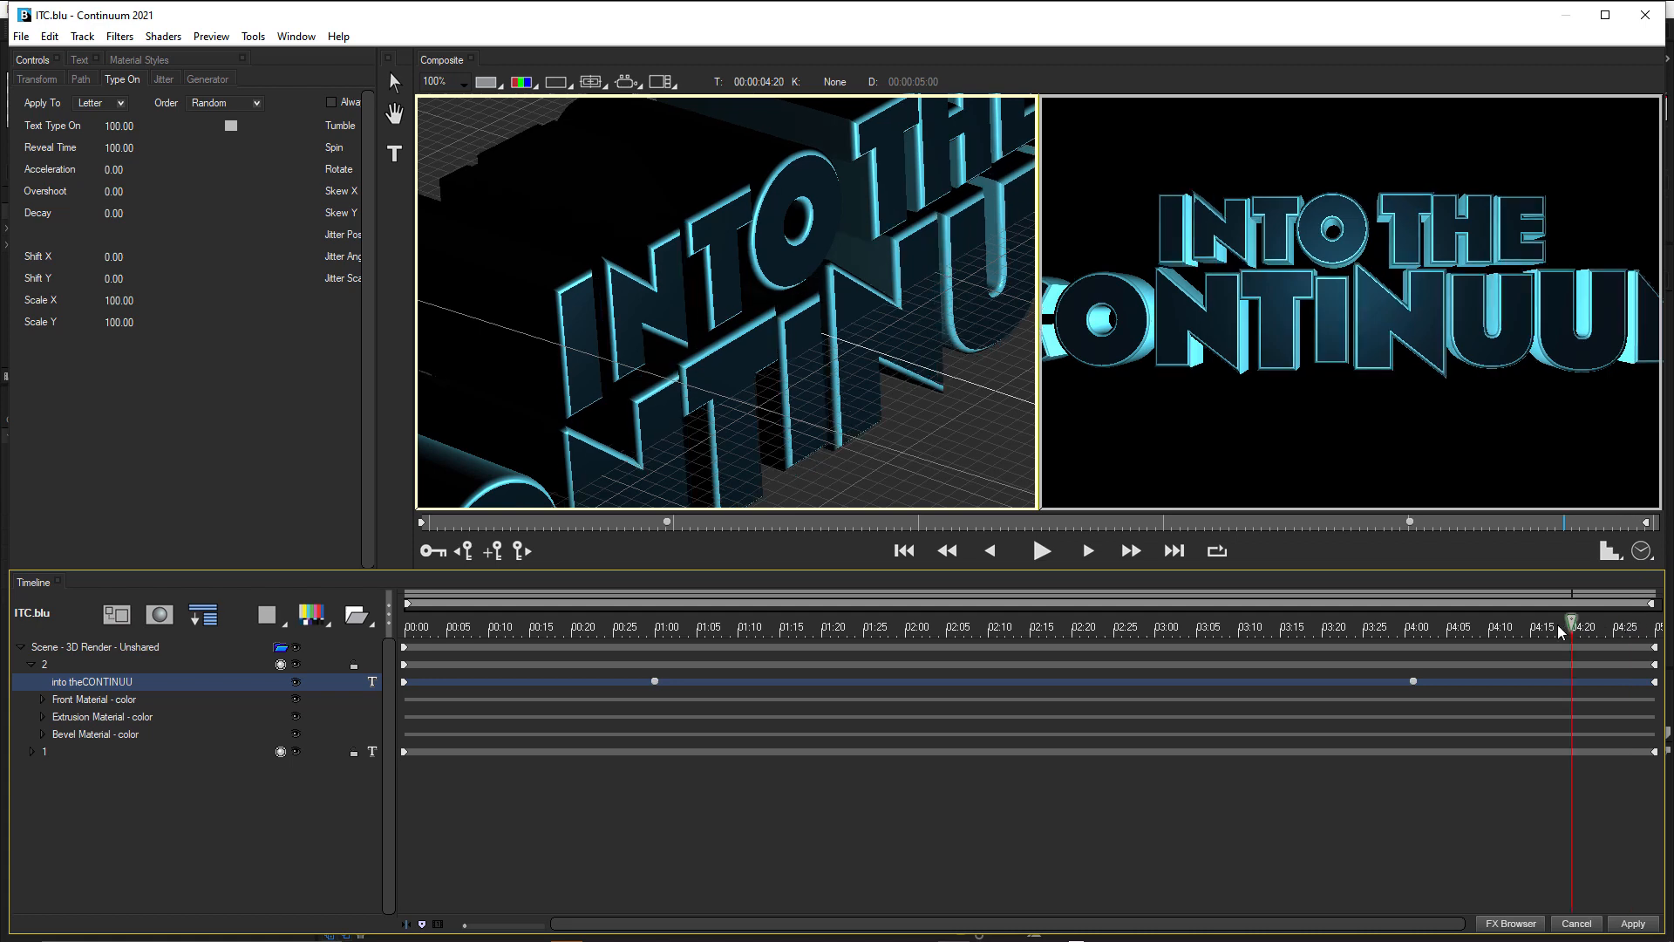
pyautogui.click(114, 126)
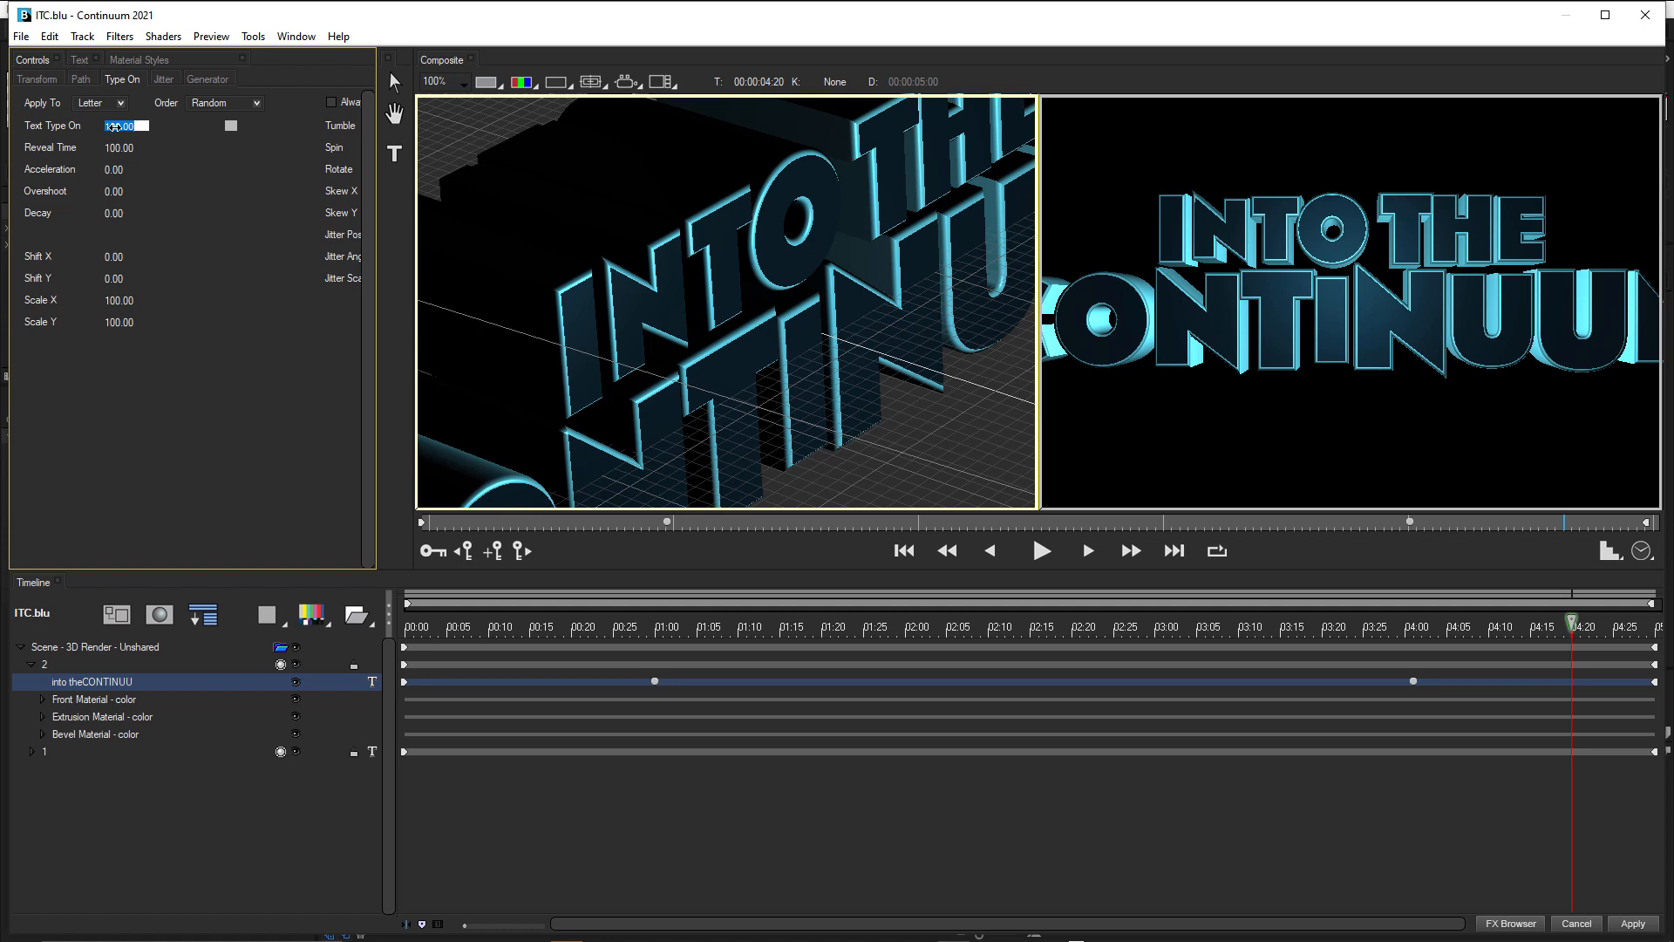
pyautogui.write('0')
pyautogui.press('Return')
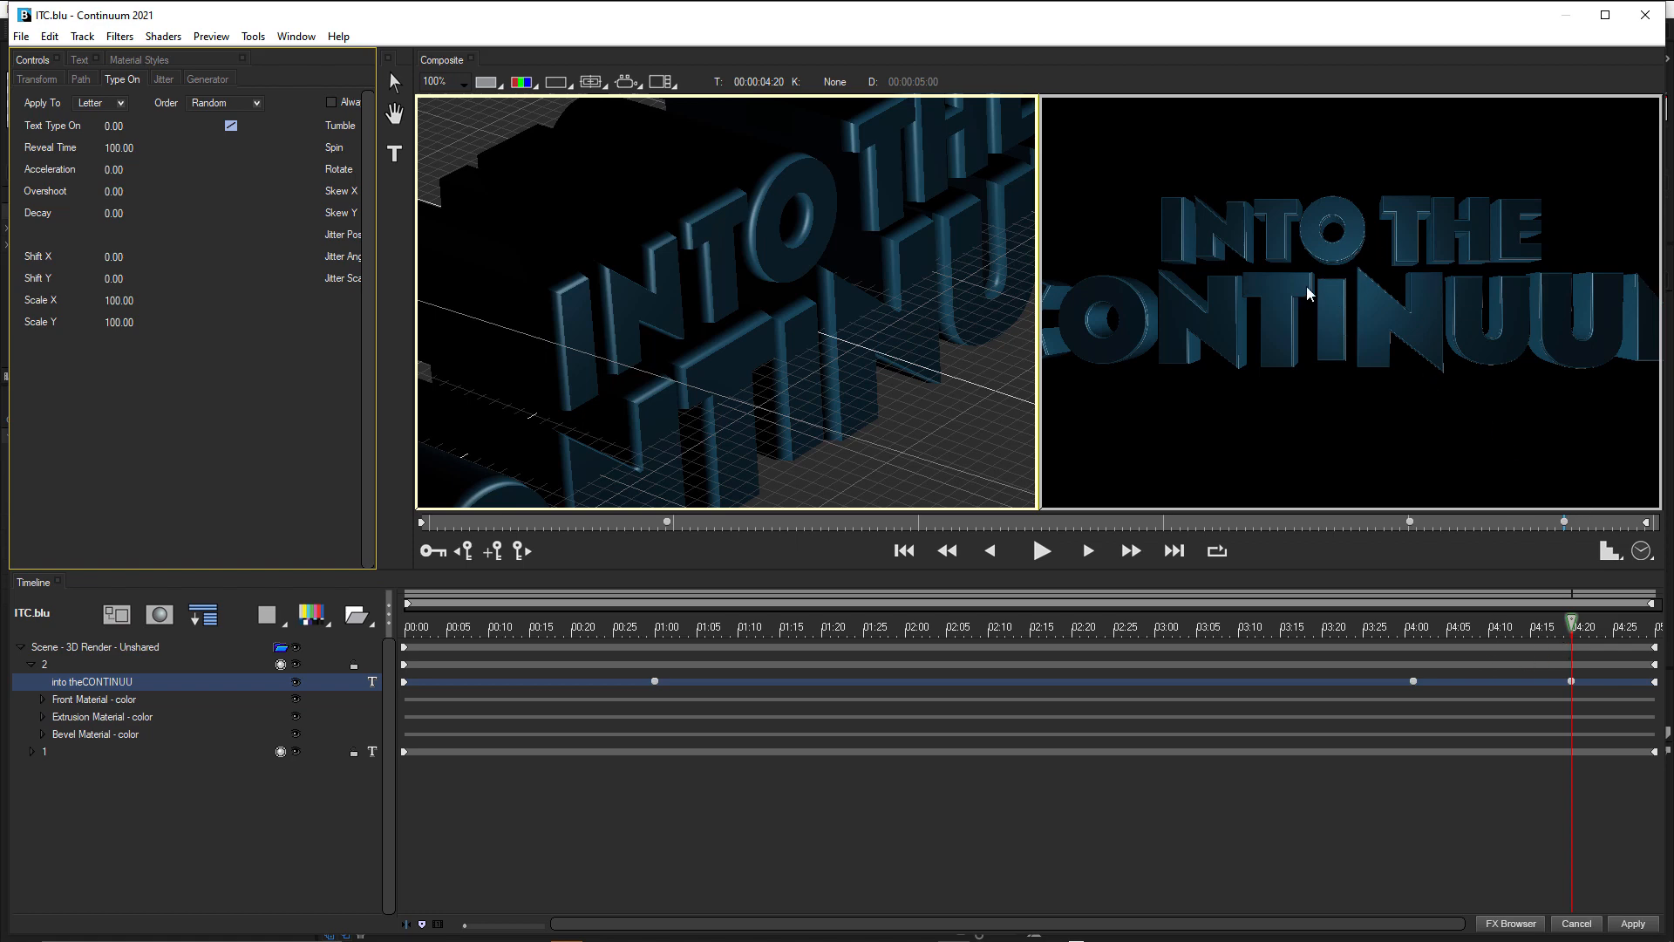
# Check the letter fade-out around 00:00:04:11, apply the title to the After Effects composition and save the project.
pyautogui.click(1499, 626)
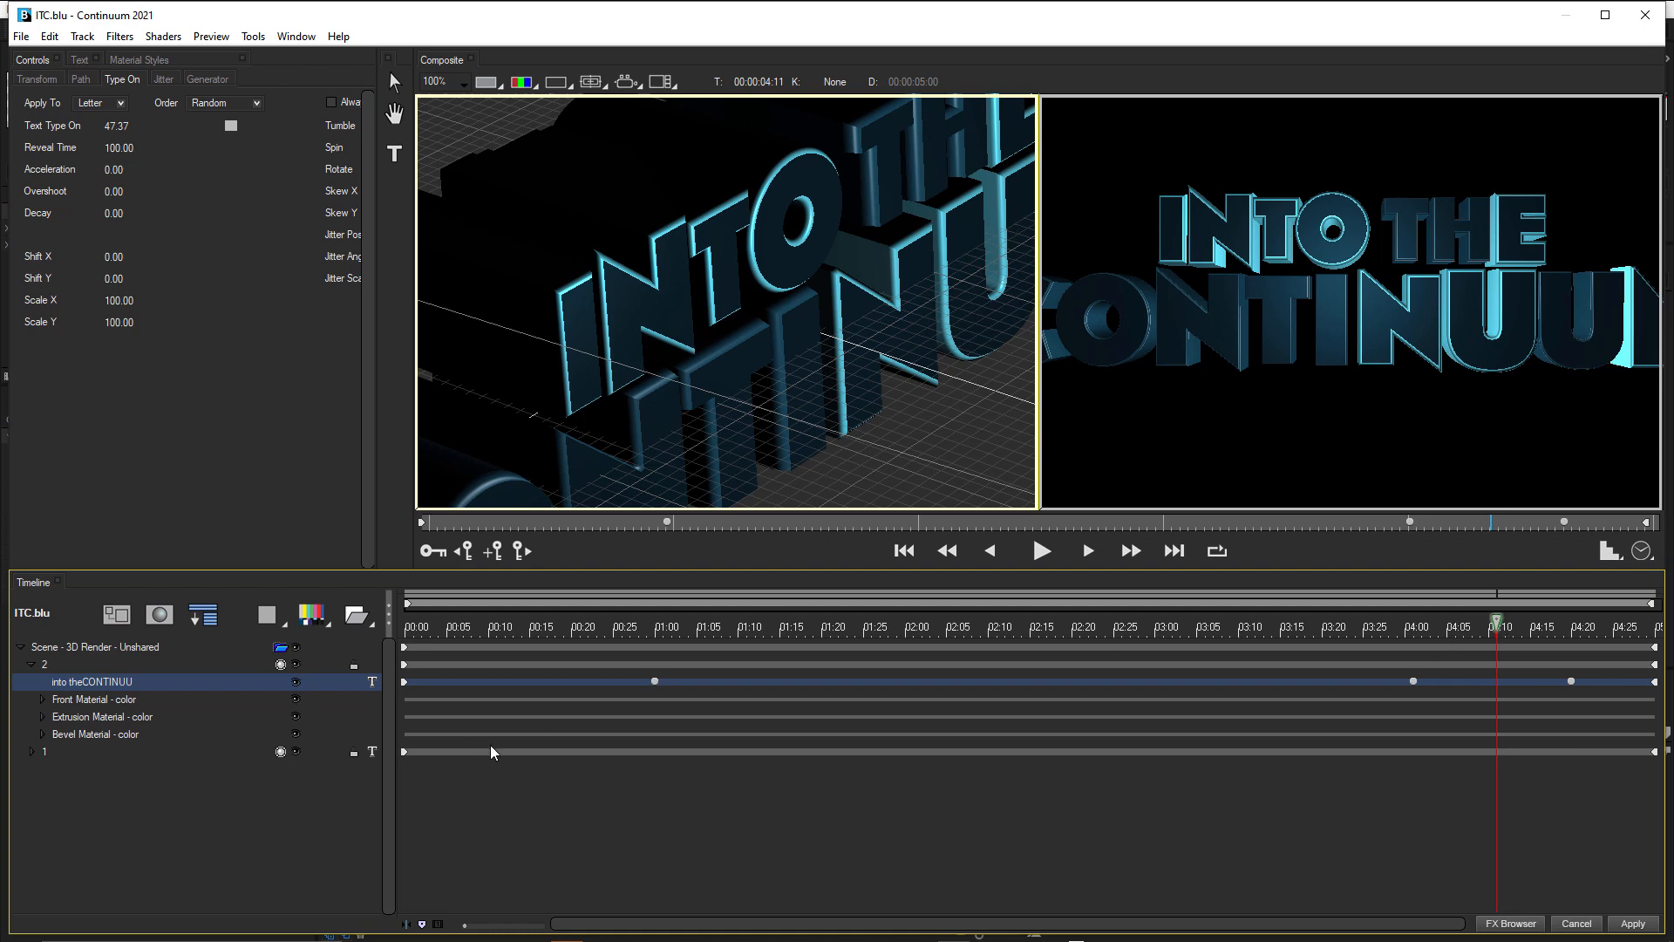
pyautogui.click(1633, 924)
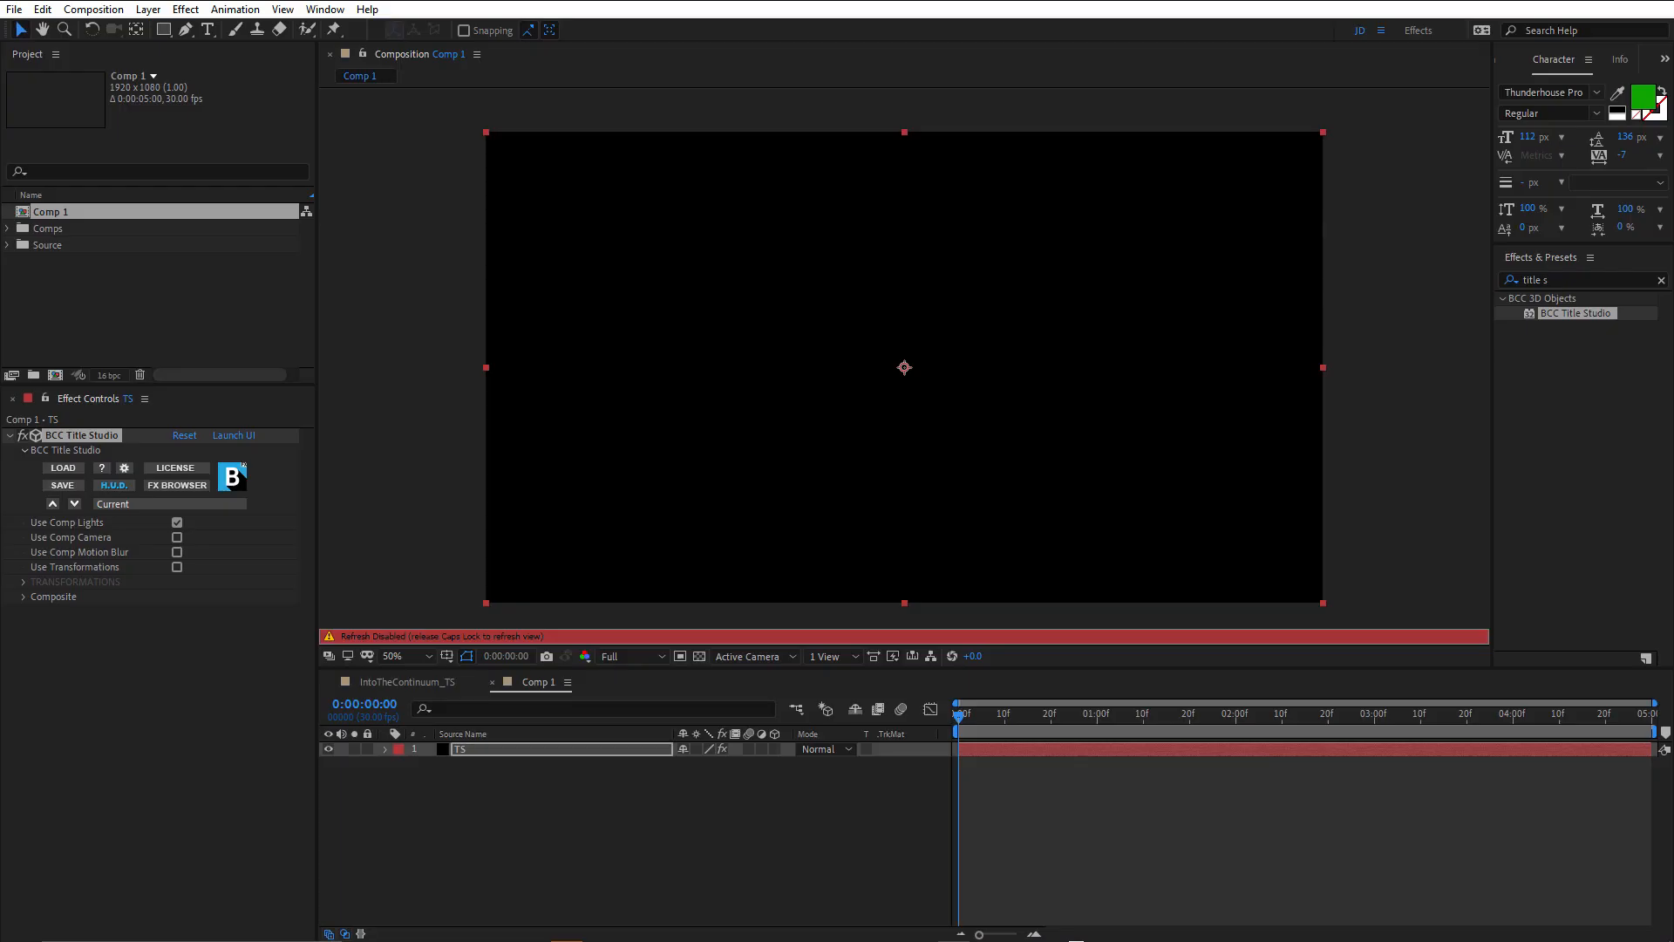
pyautogui.hotkey('ctrl', 's')
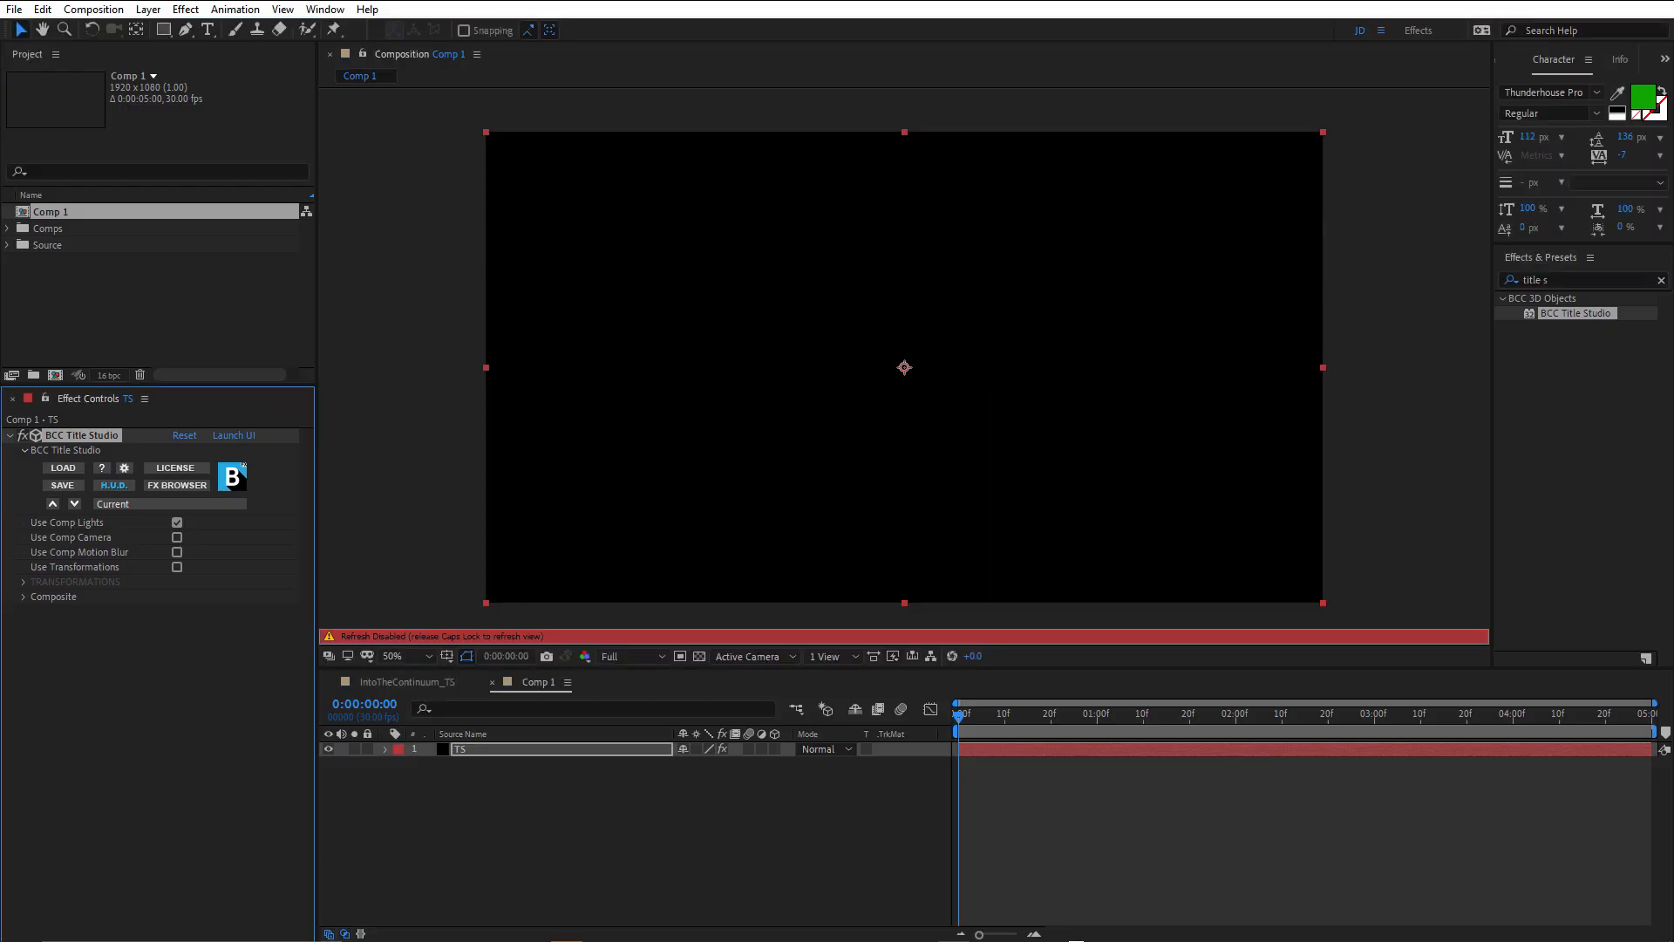
# Inspect the rendered title up close at 0:00:01:24 in the composition and reopen it in the Title Studio editor.
pyautogui.press('.')
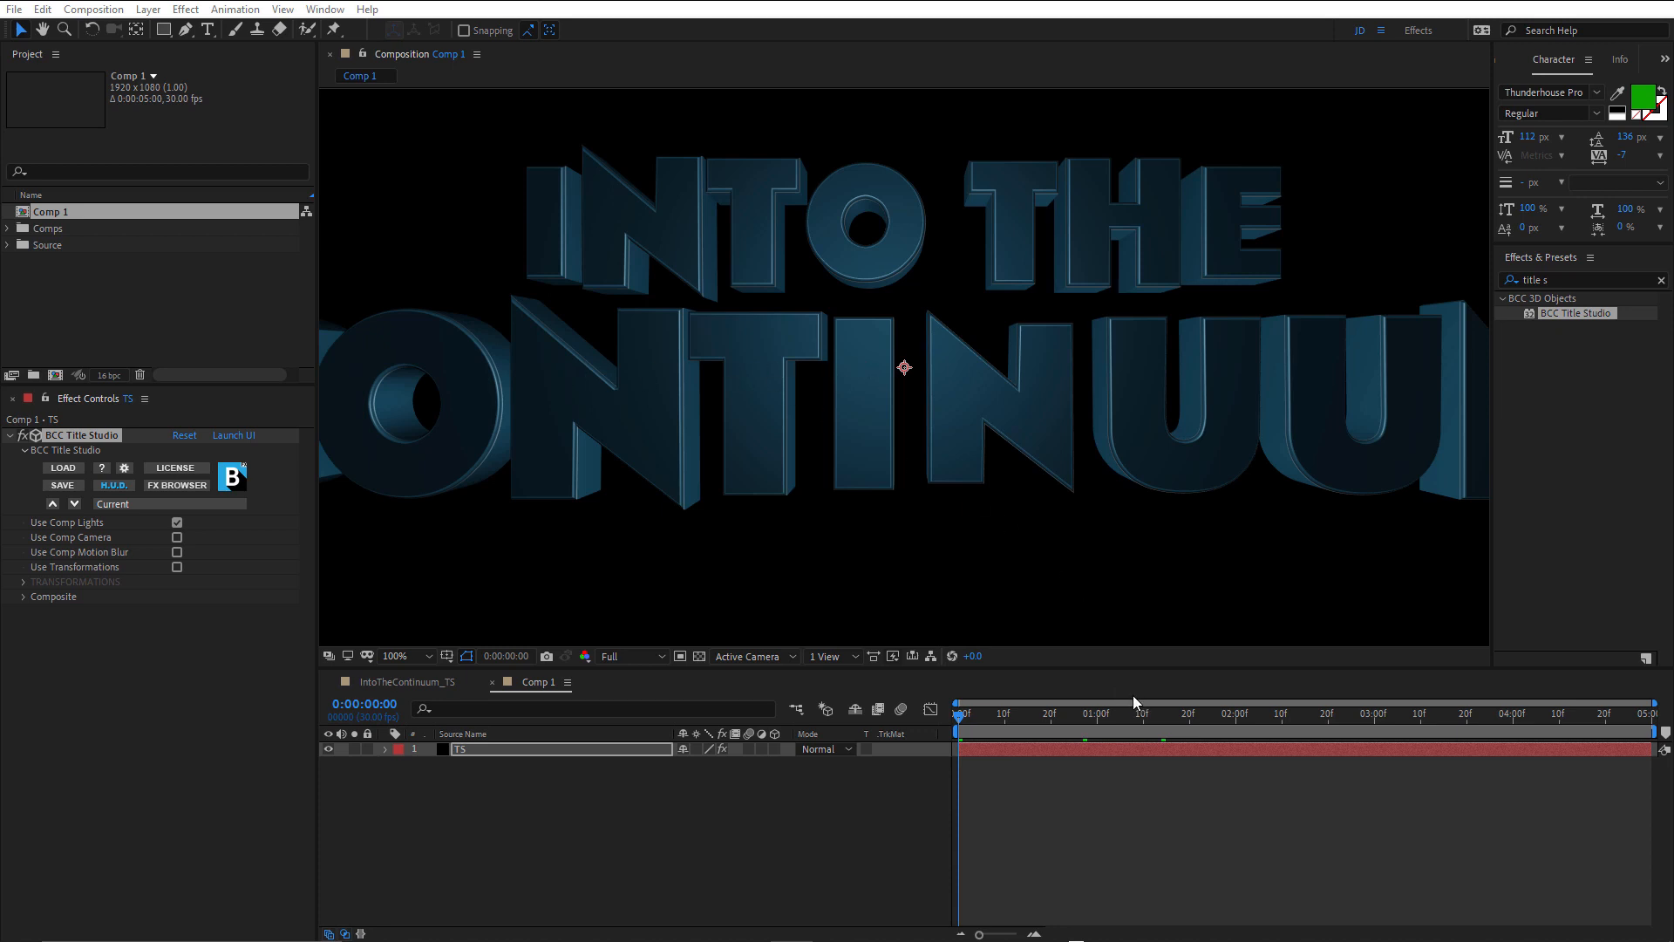
pyautogui.moveTo(1127, 721); pyautogui.dragTo(1208, 721)
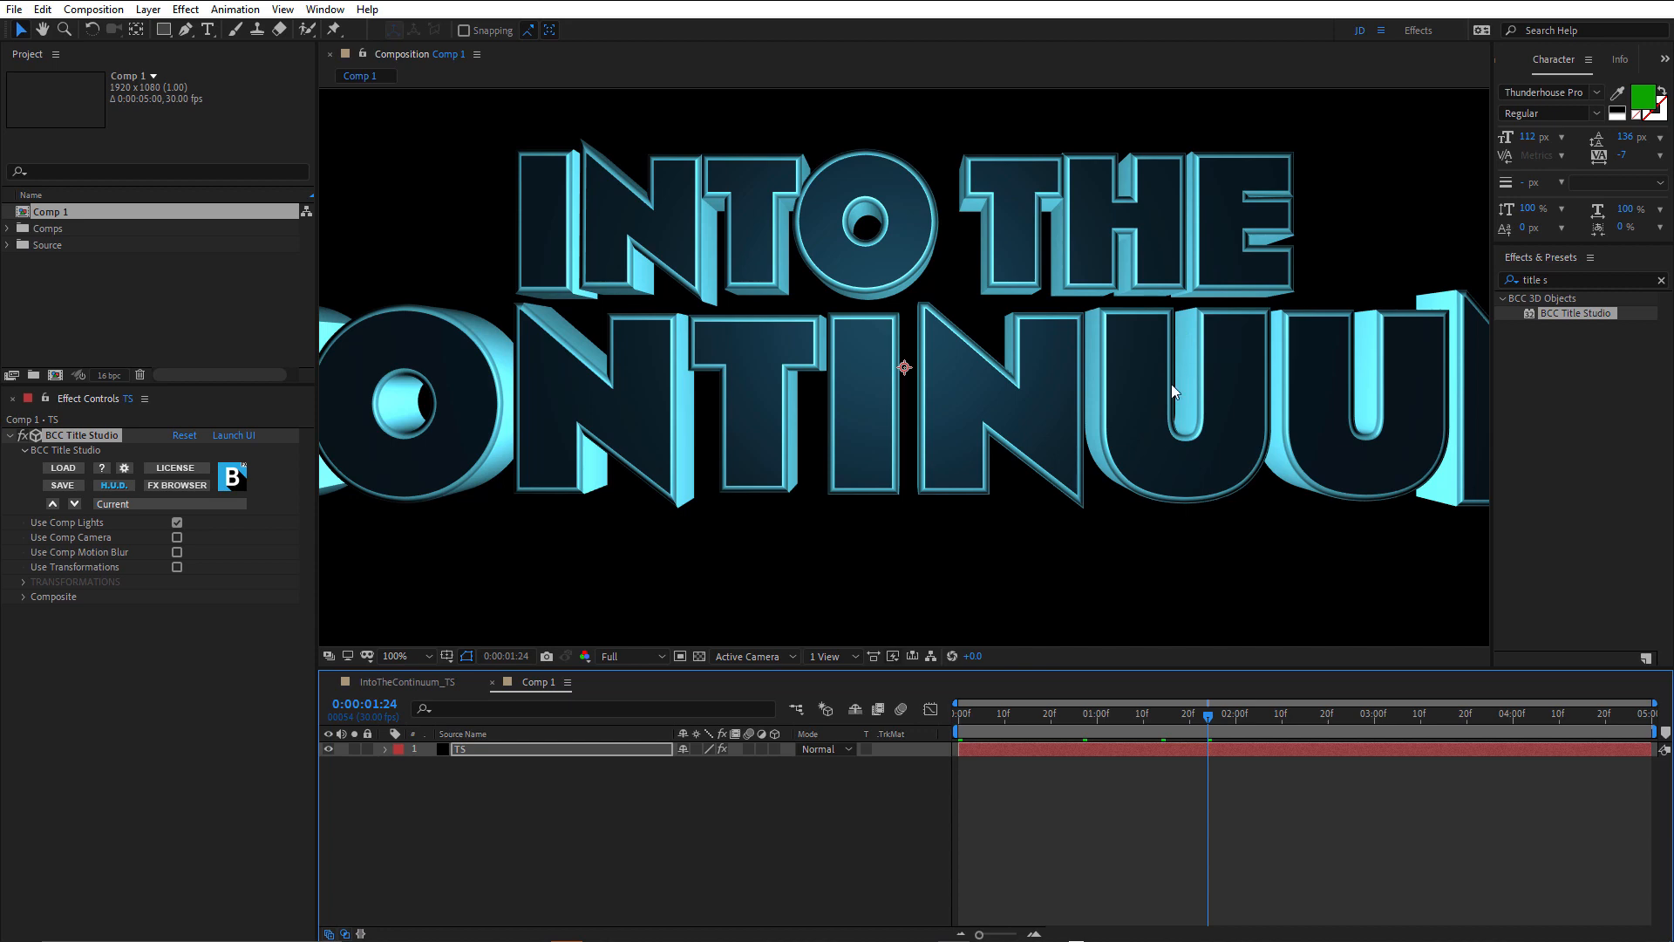
pyautogui.click(235, 439)
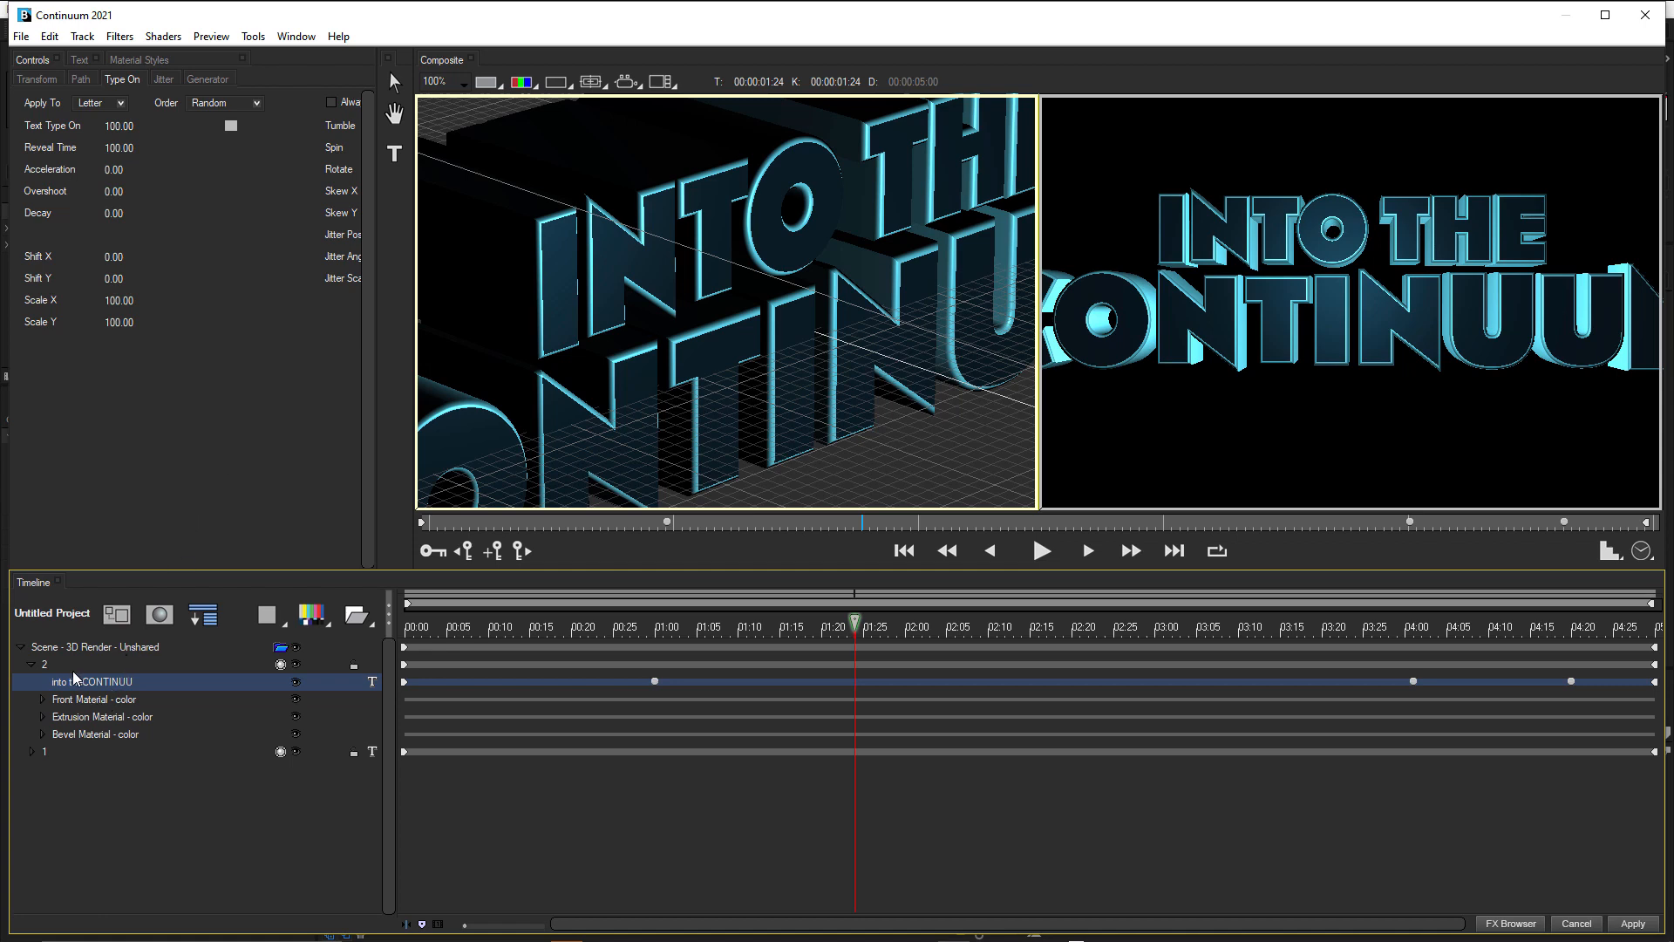
# Lighten the Diffuse and Highlight colors of track 2's bevel material to RGB 135, 210, 226.
pyautogui.click(65, 720)
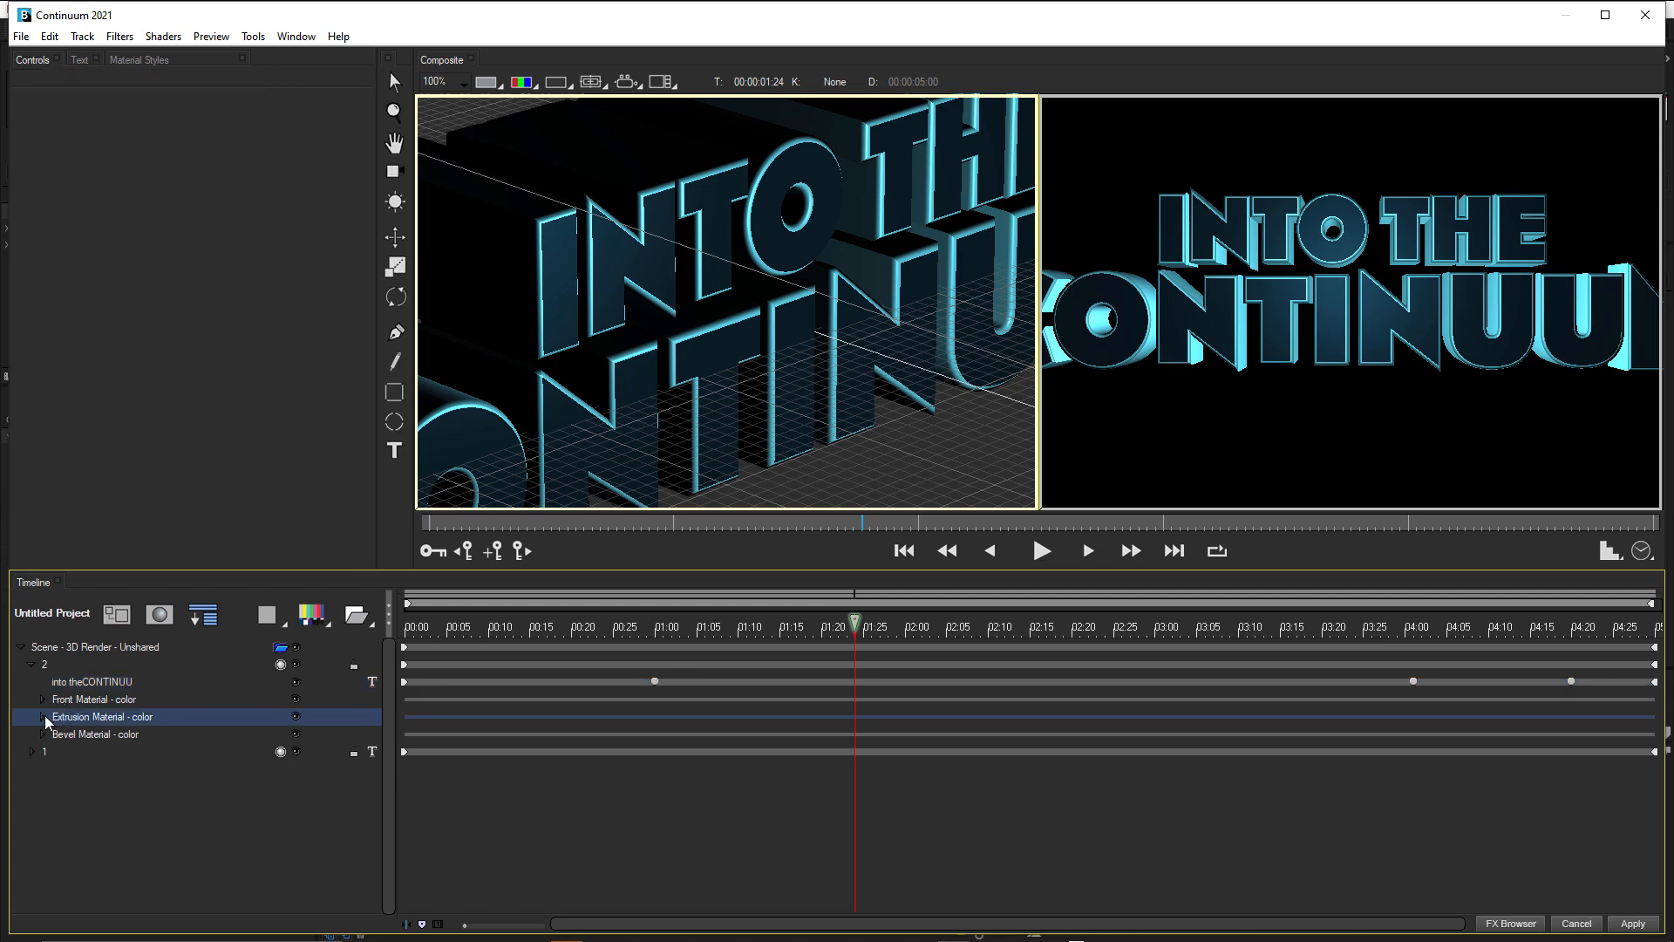
pyautogui.click(43, 716)
pyautogui.click(73, 734)
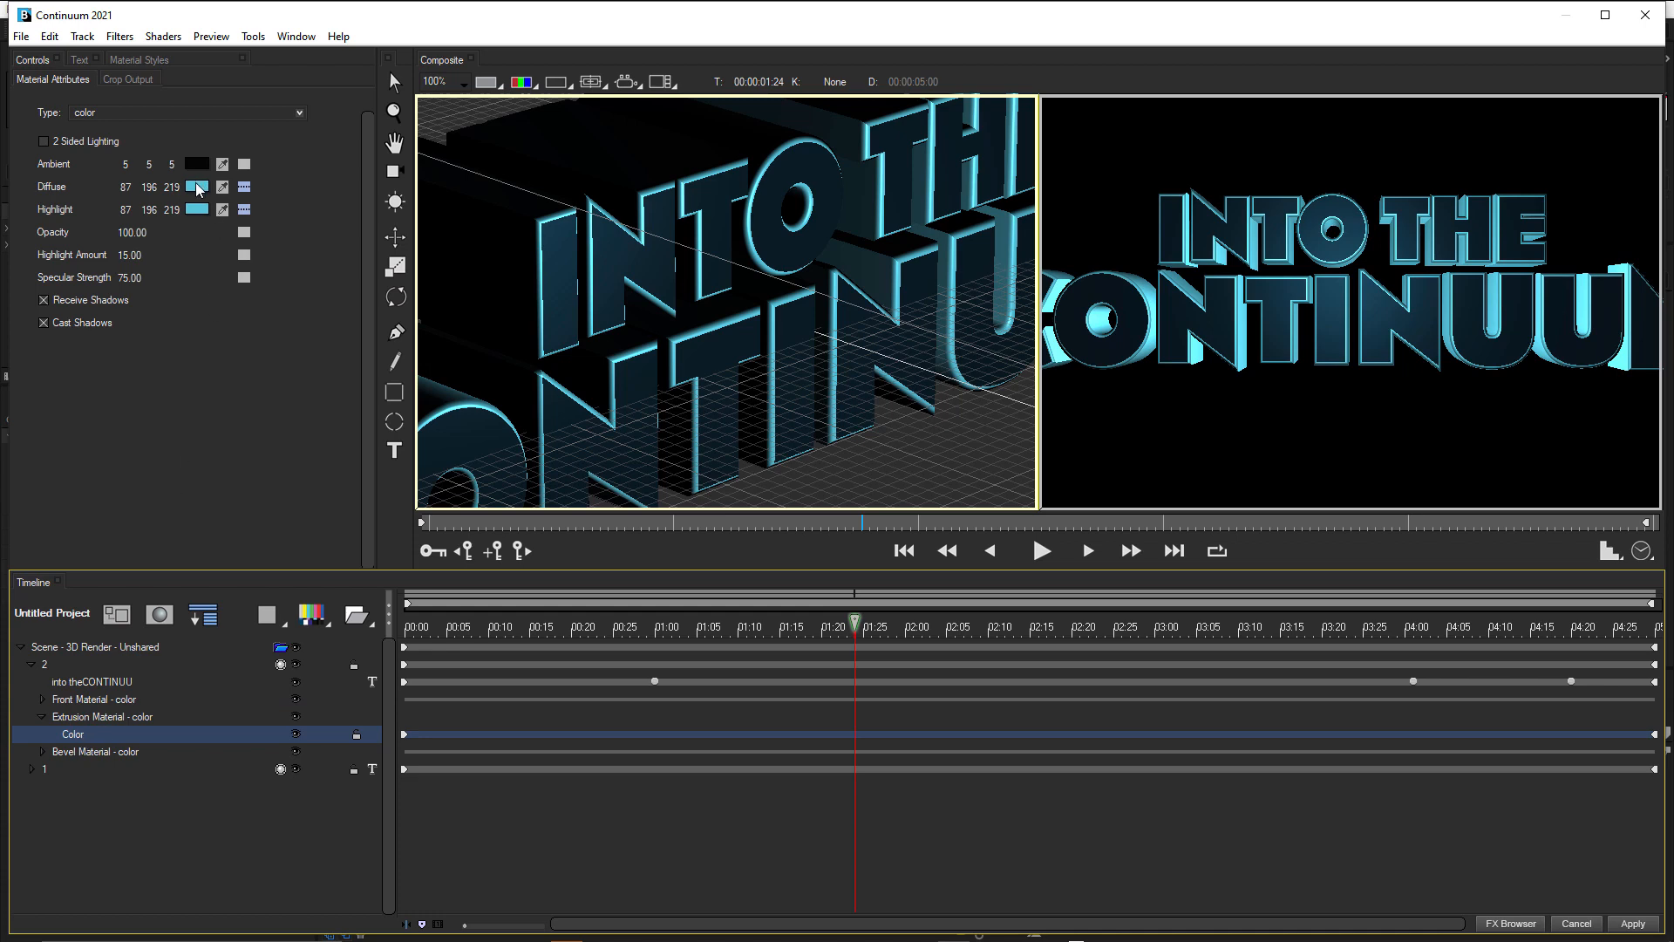
pyautogui.click(83, 753)
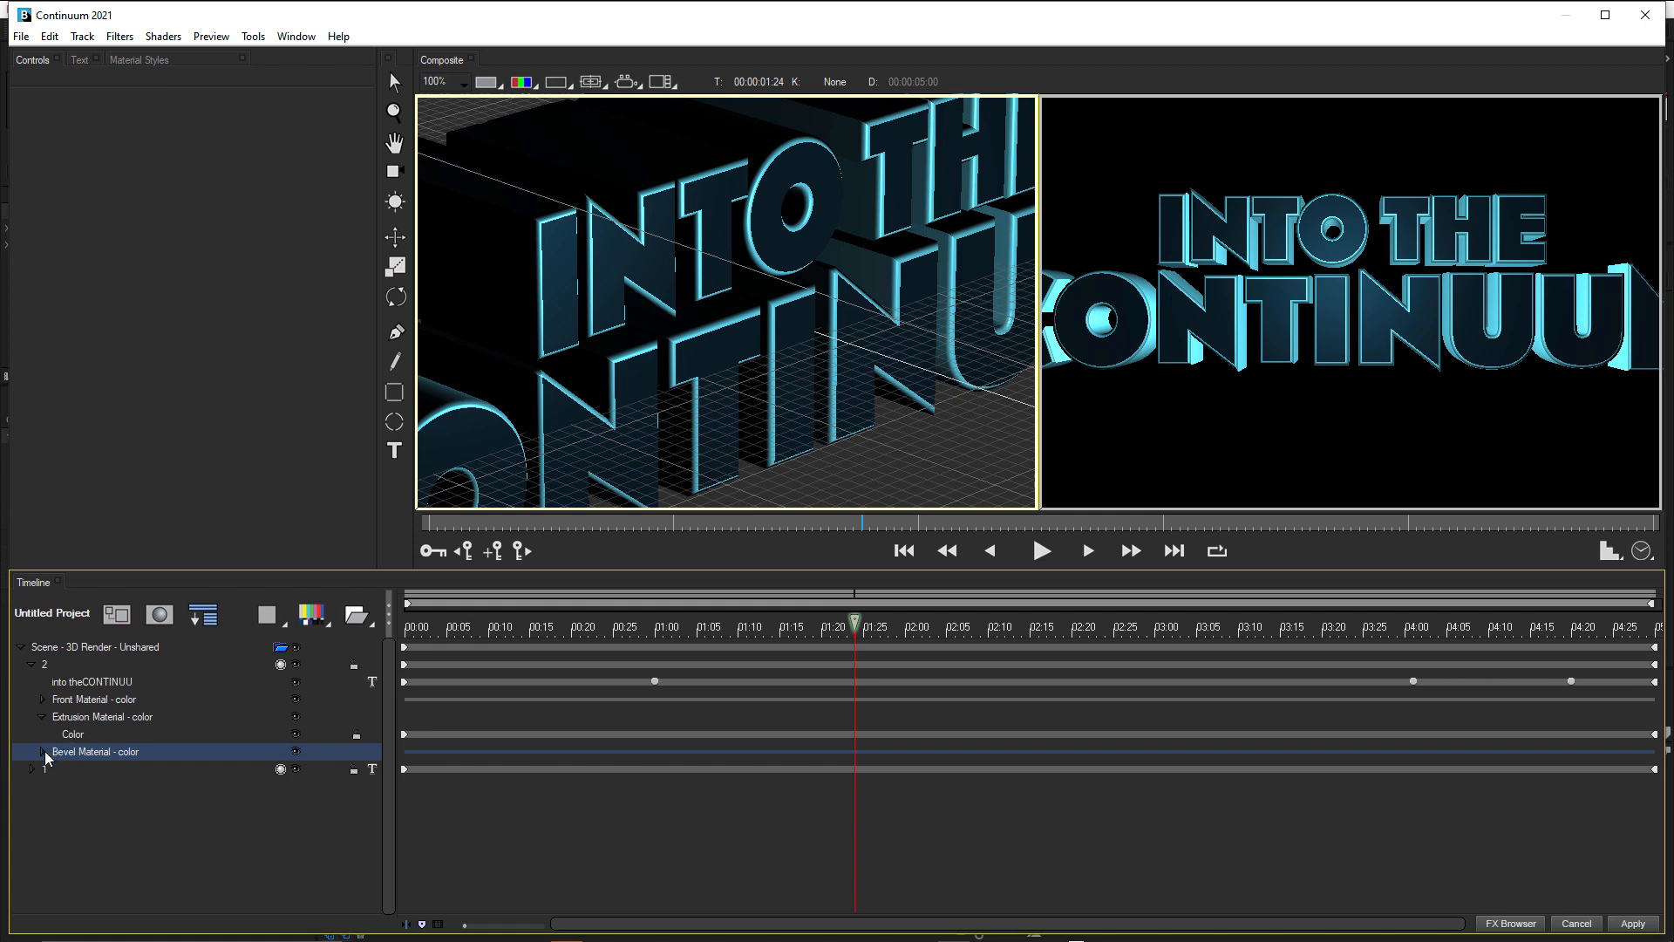
pyautogui.click(43, 752)
pyautogui.click(74, 770)
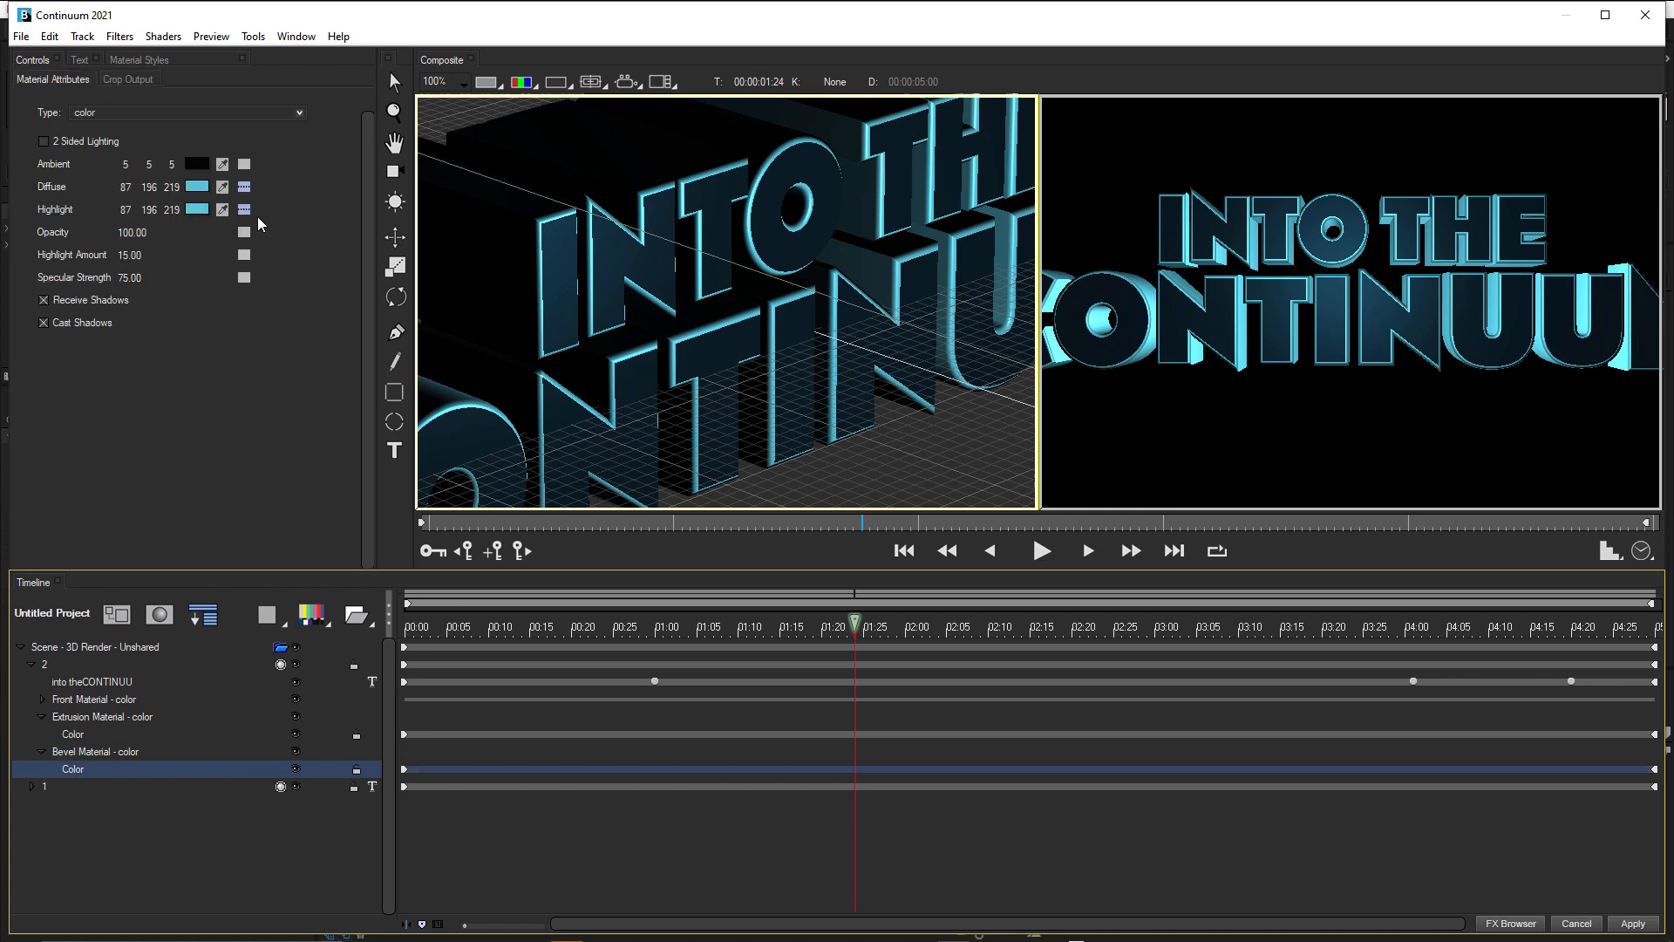
pyautogui.click(197, 186)
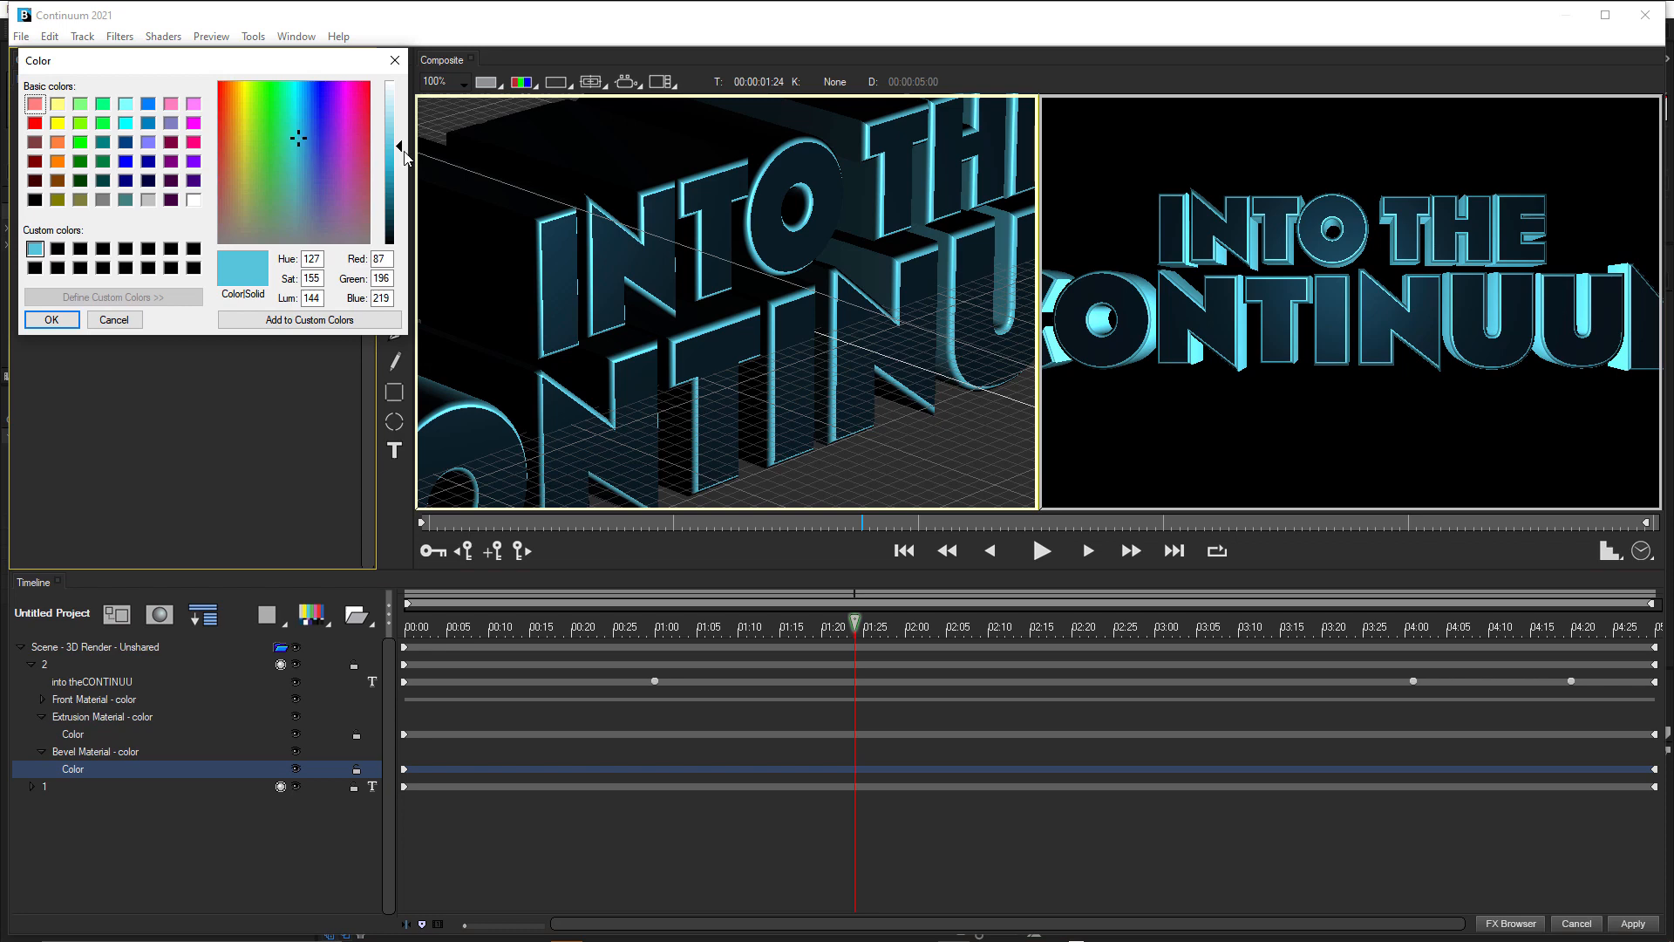
pyautogui.moveTo(402, 154); pyautogui.dragTo(399, 135)
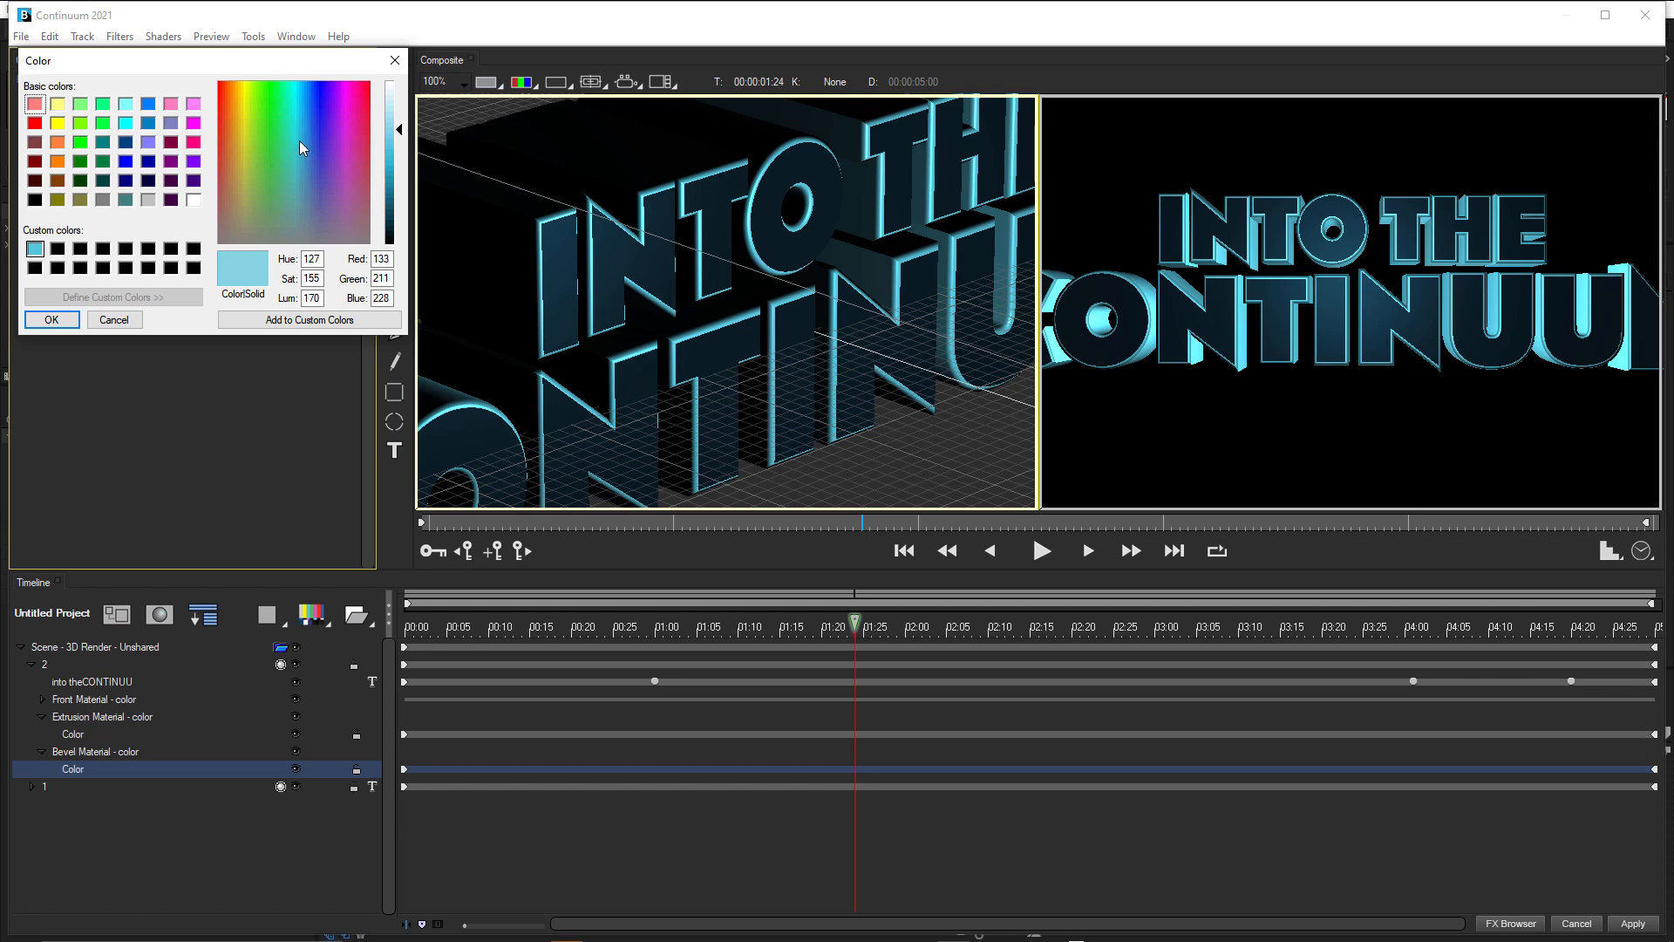
pyautogui.click(70, 320)
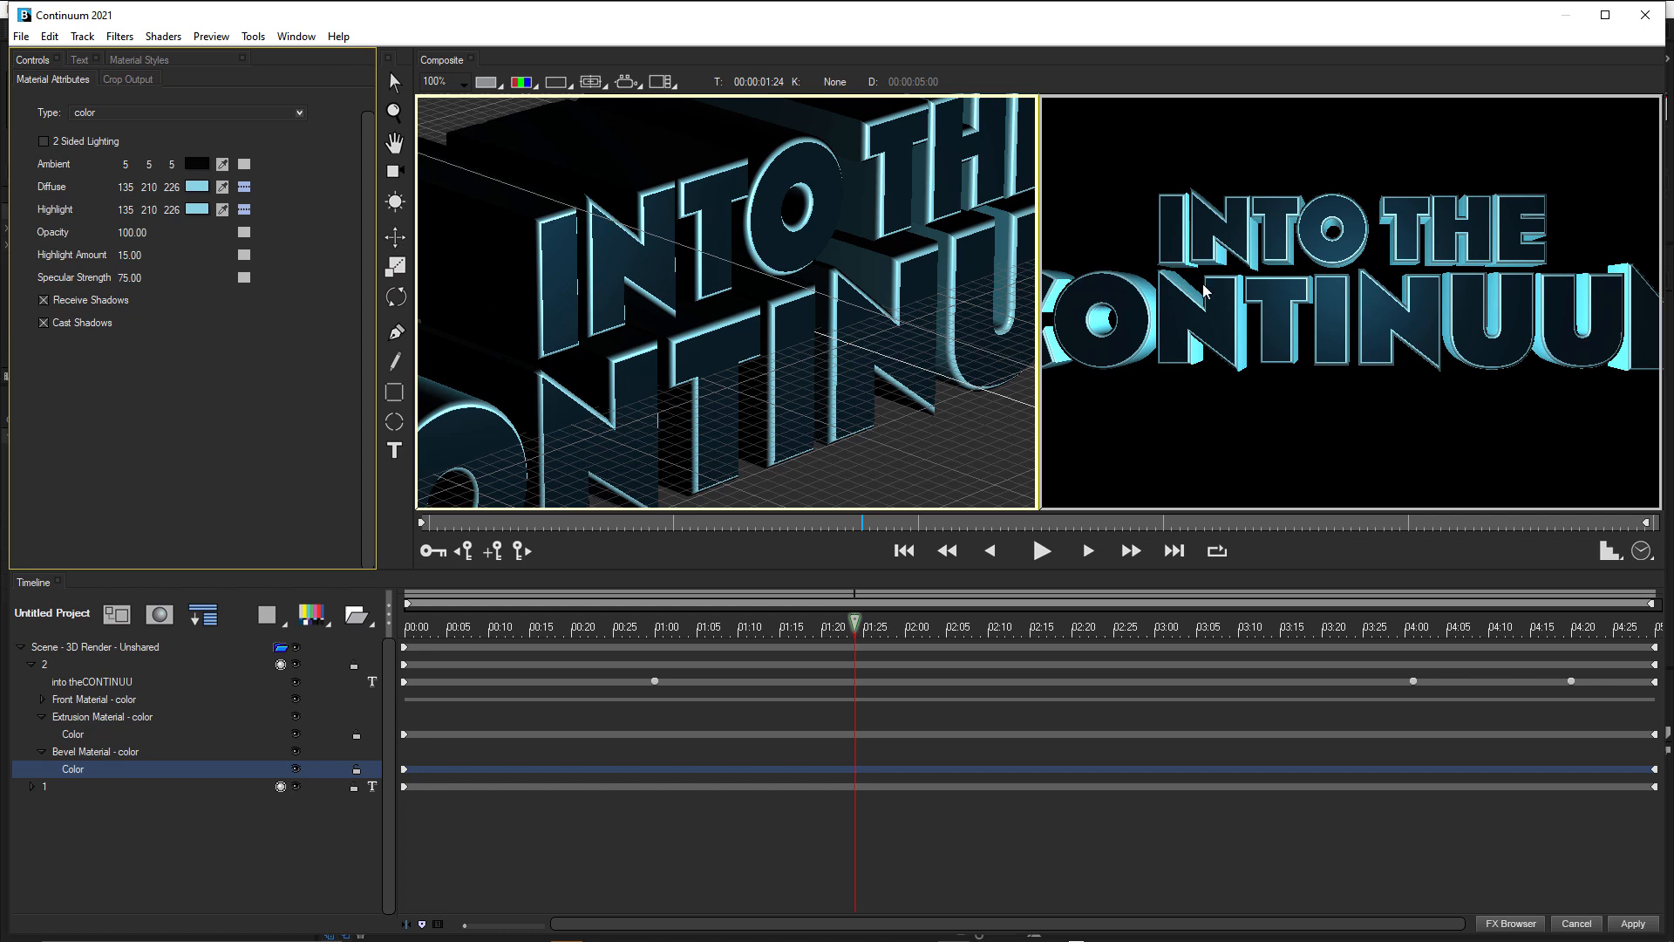
# Duplicate text track 2 and rename the copy as 3.
pyautogui.click(33, 664)
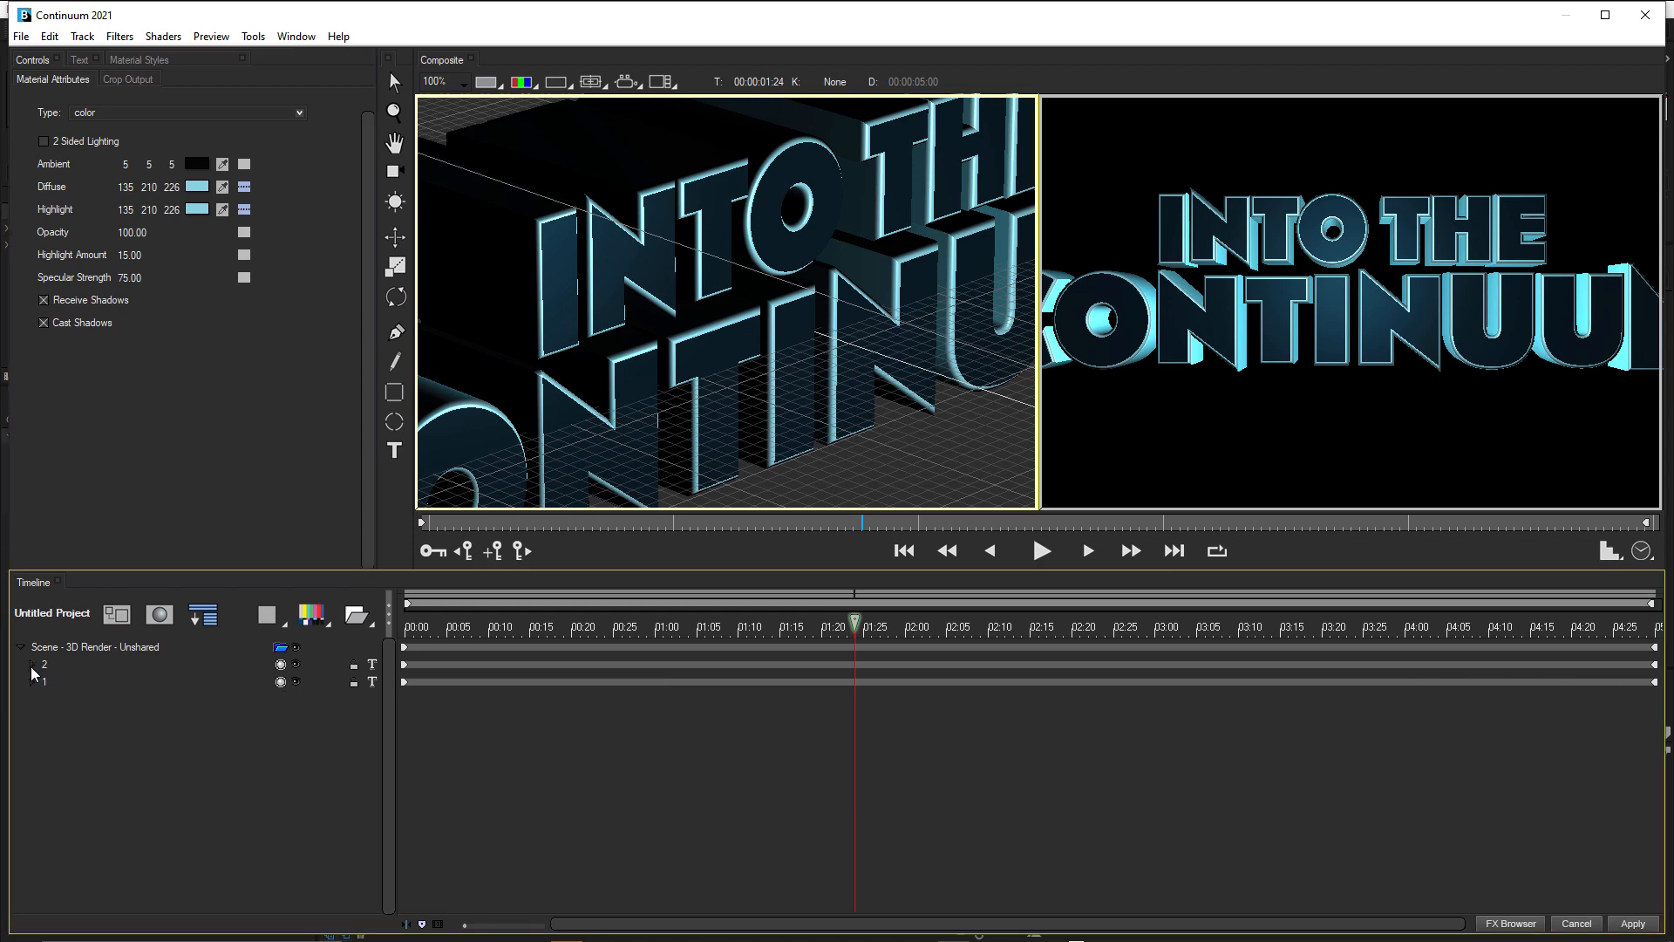
pyautogui.click(46, 667)
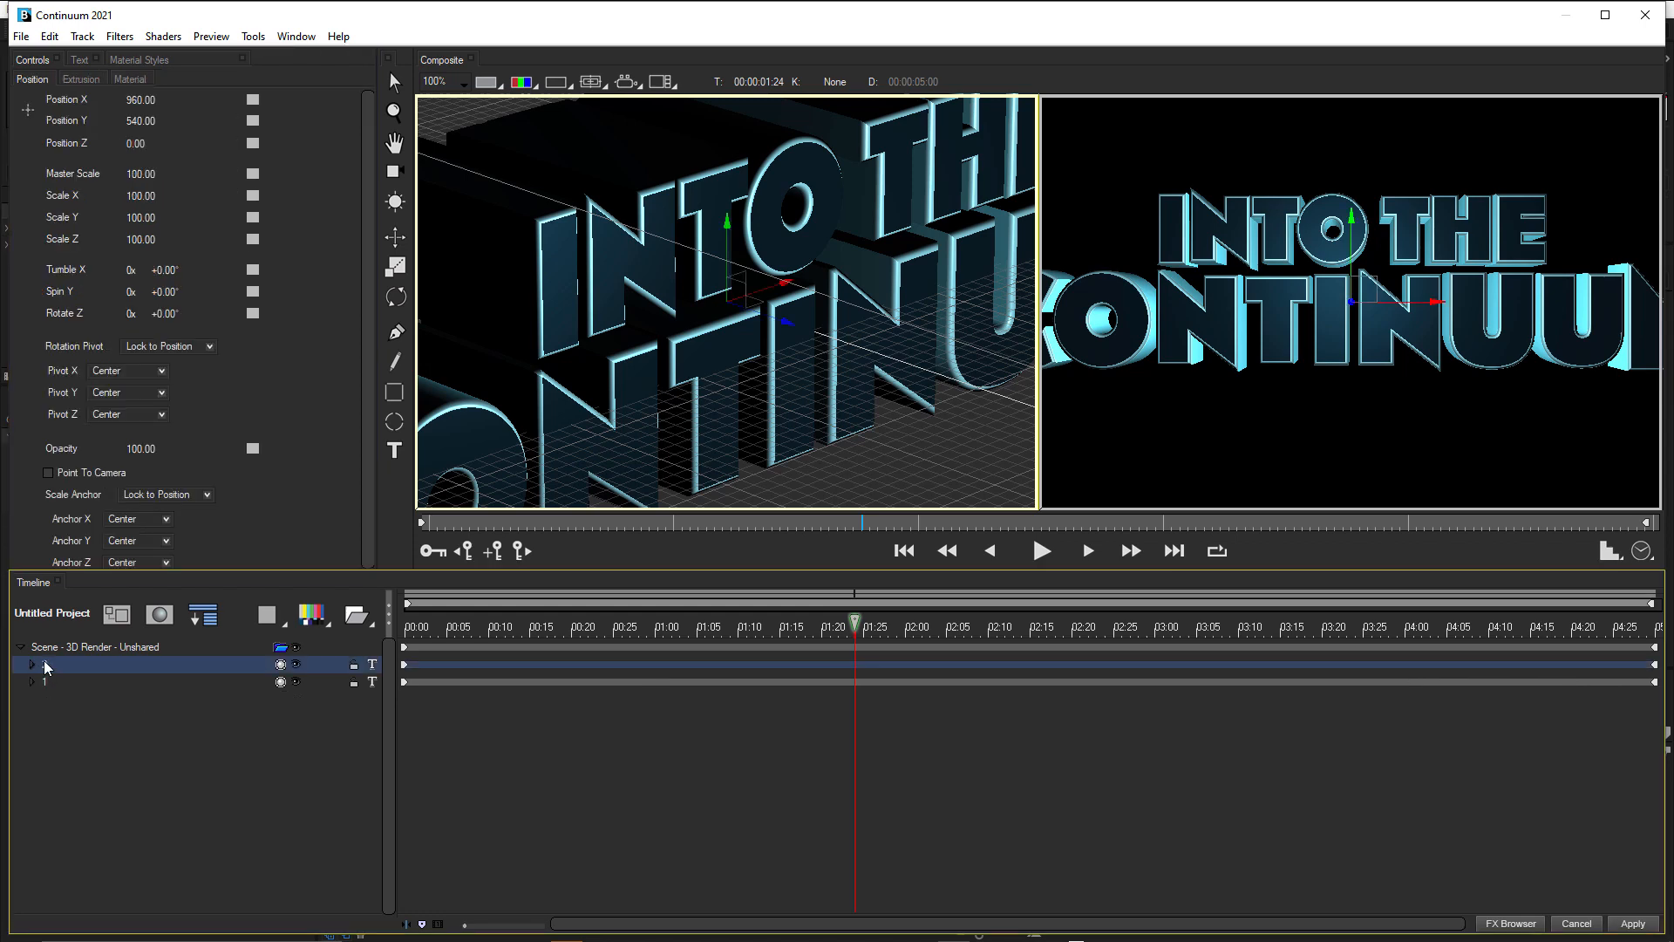
pyautogui.rightClick(46, 669)
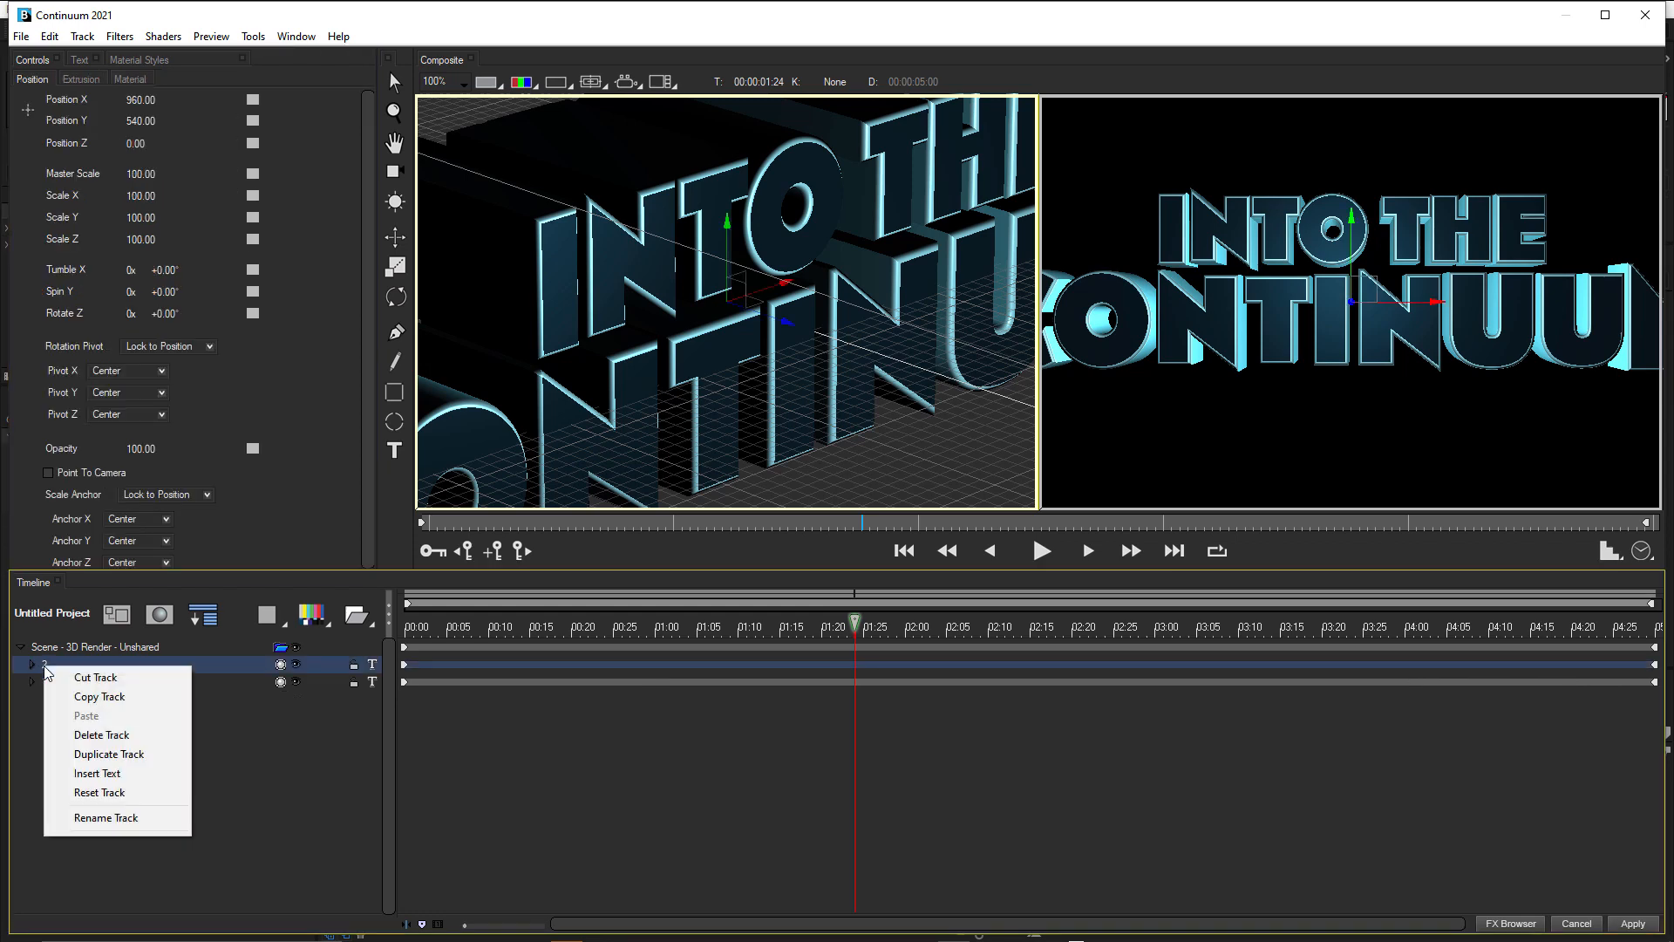
pyautogui.click(126, 755)
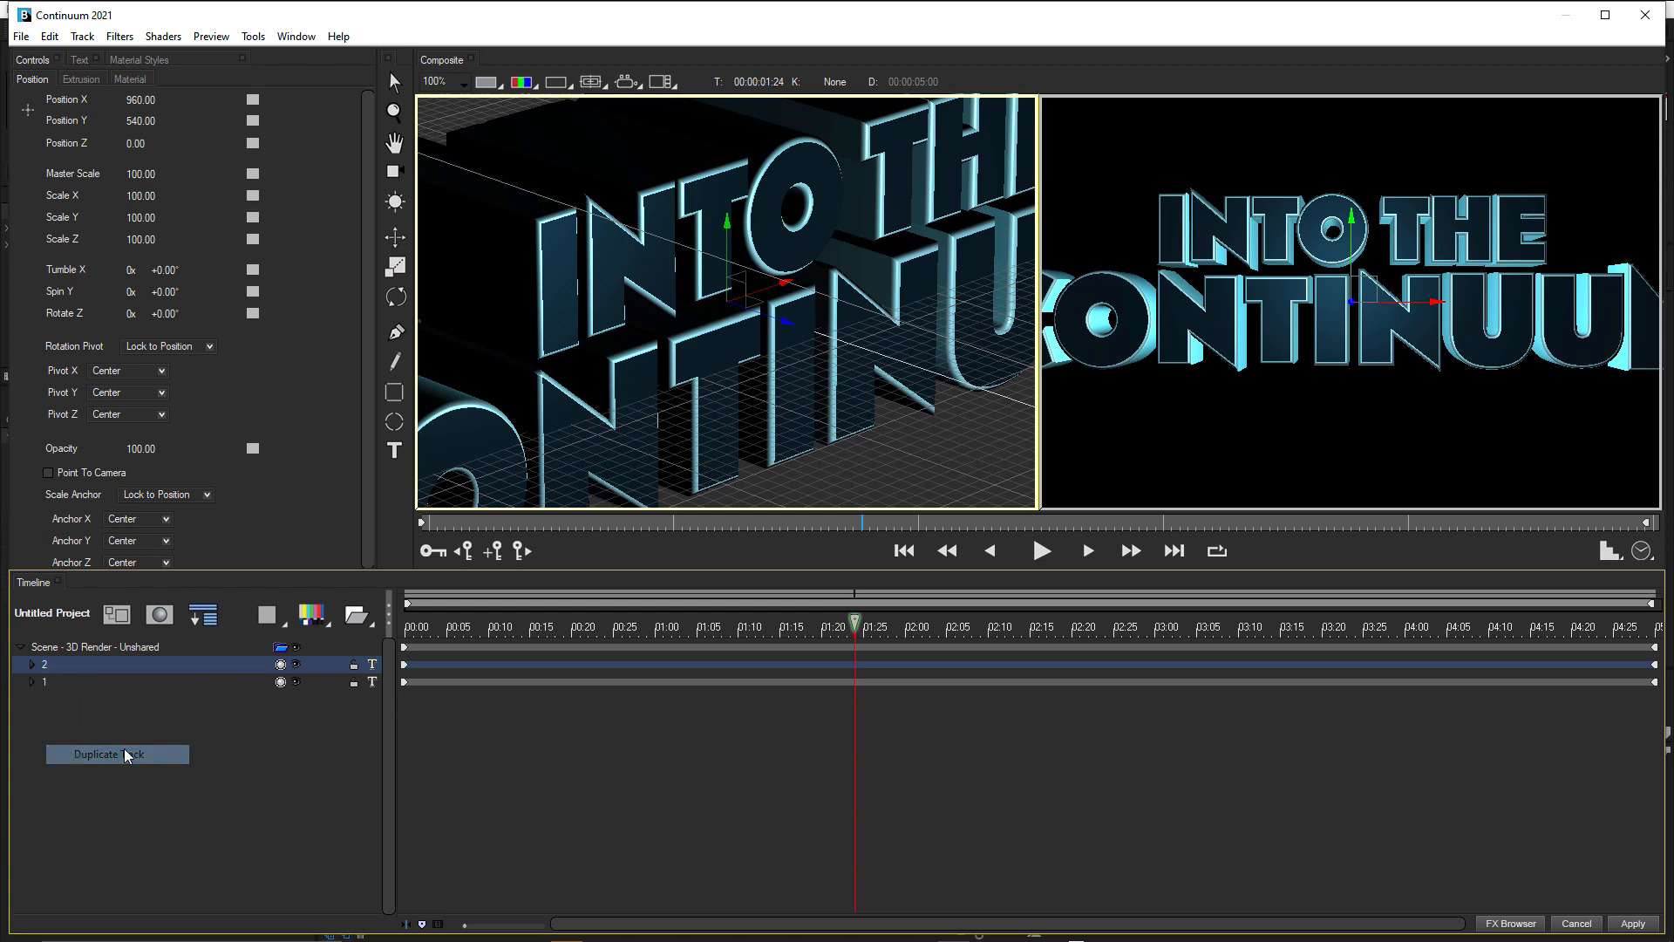
pyautogui.rightClick(48, 665)
pyautogui.click(118, 813)
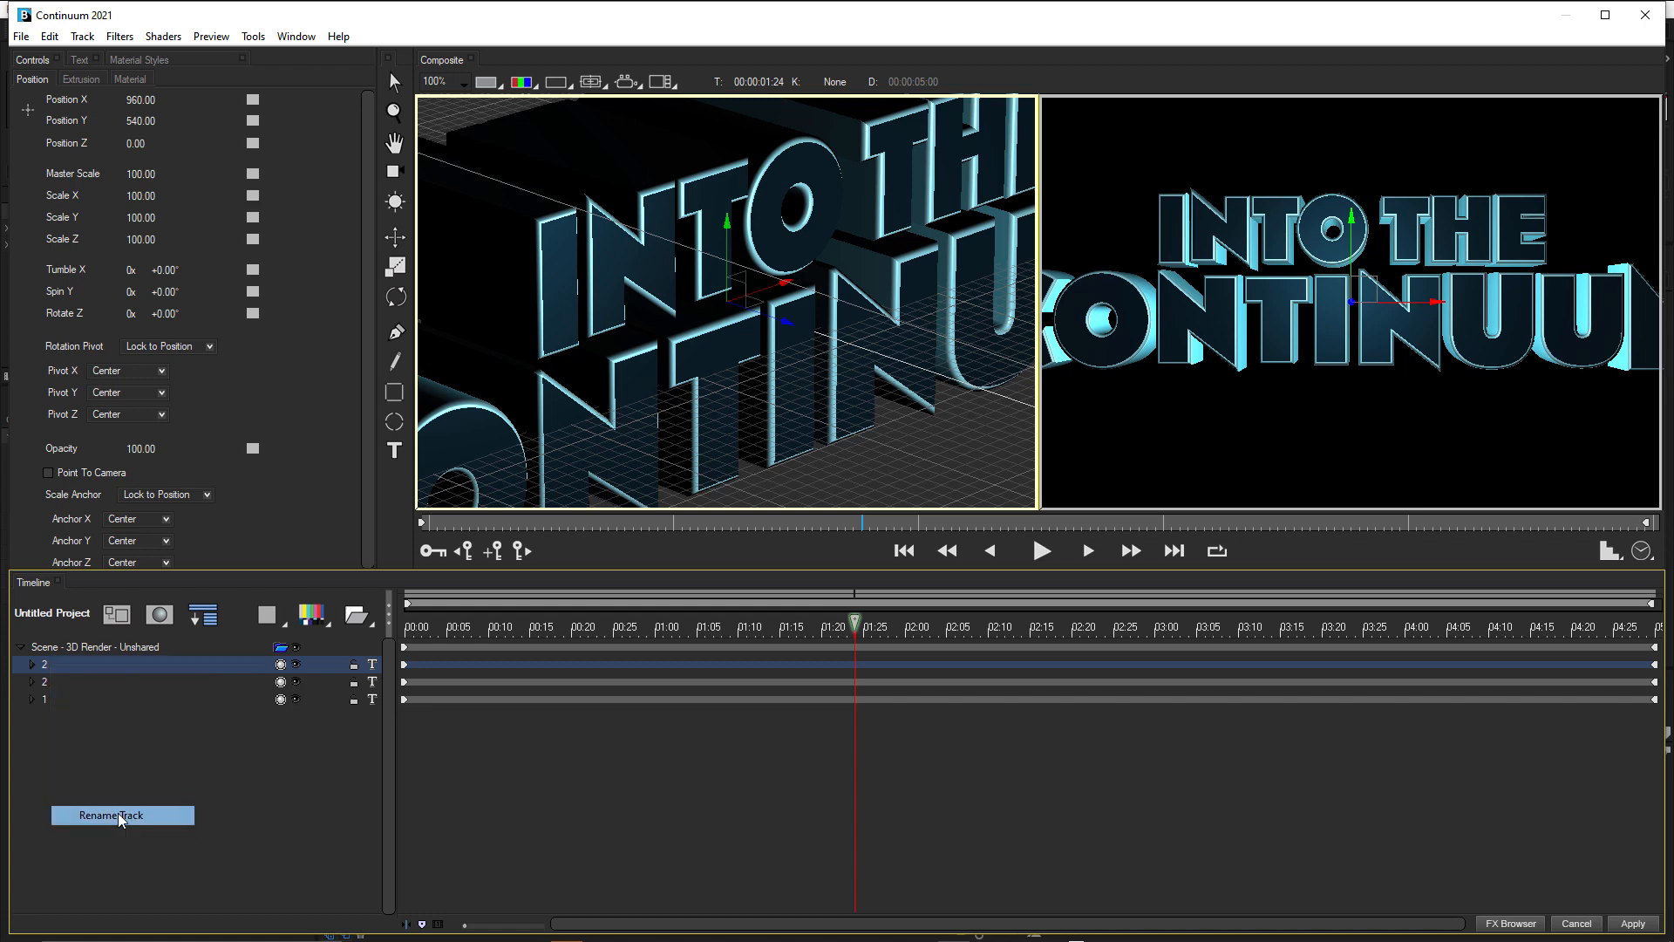
pyautogui.write('3')
pyautogui.click(254, 746)
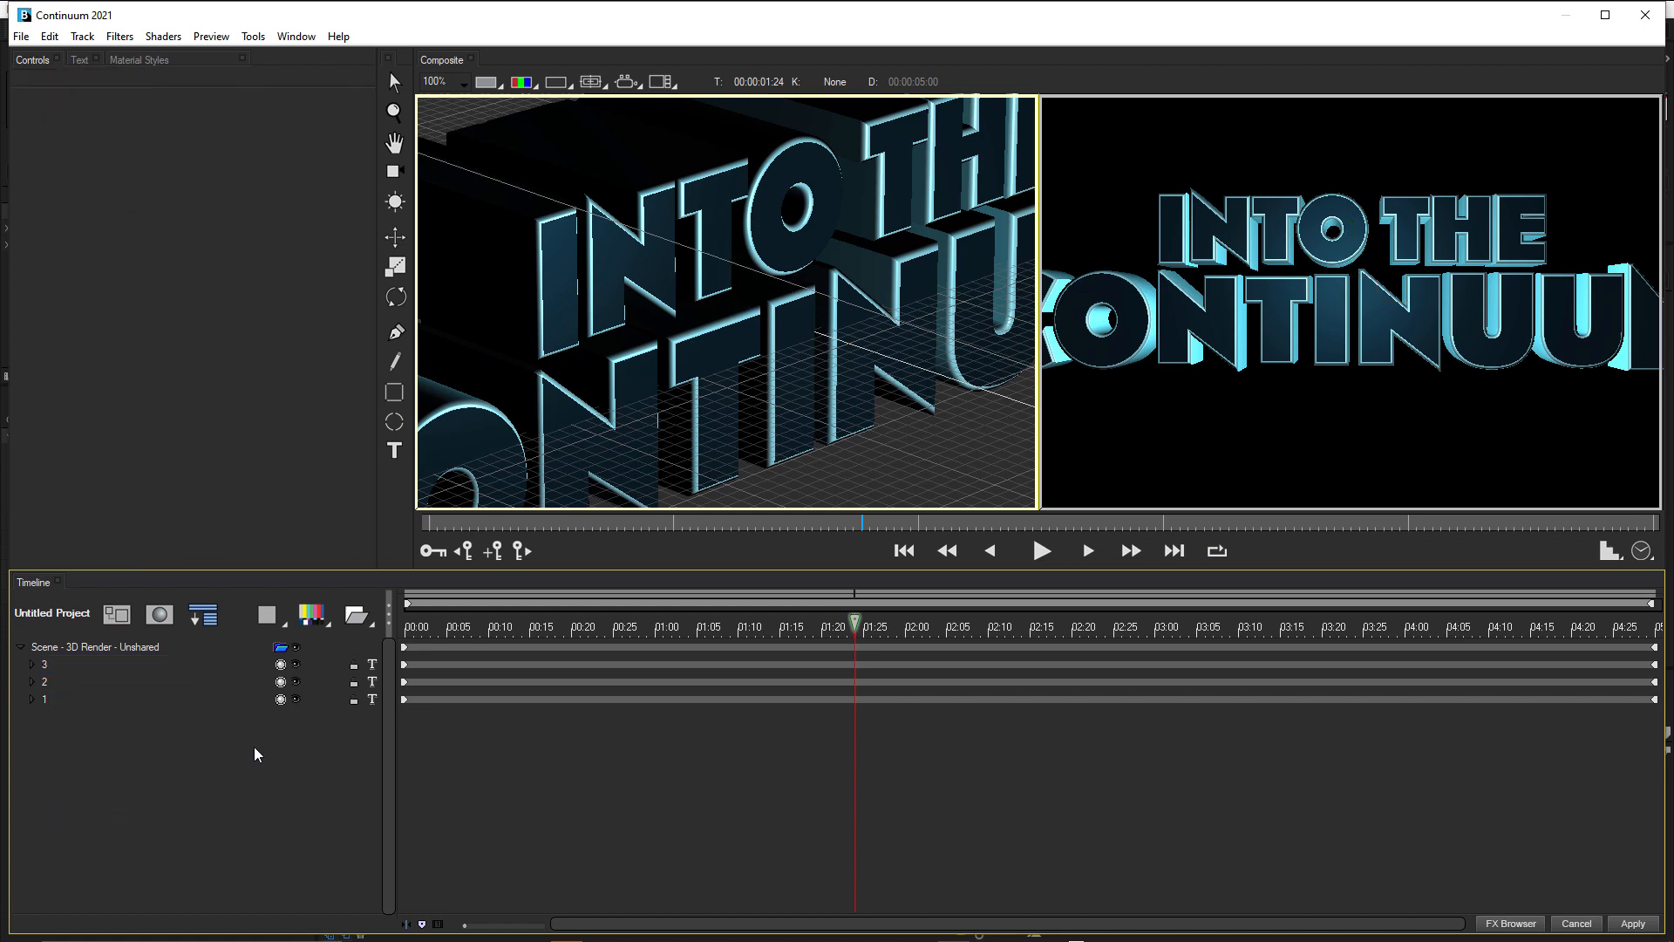
# Save the title project as ITC.blu on the Desktop, replacing the existing file.
pyautogui.hotkey('ctrl', 's')
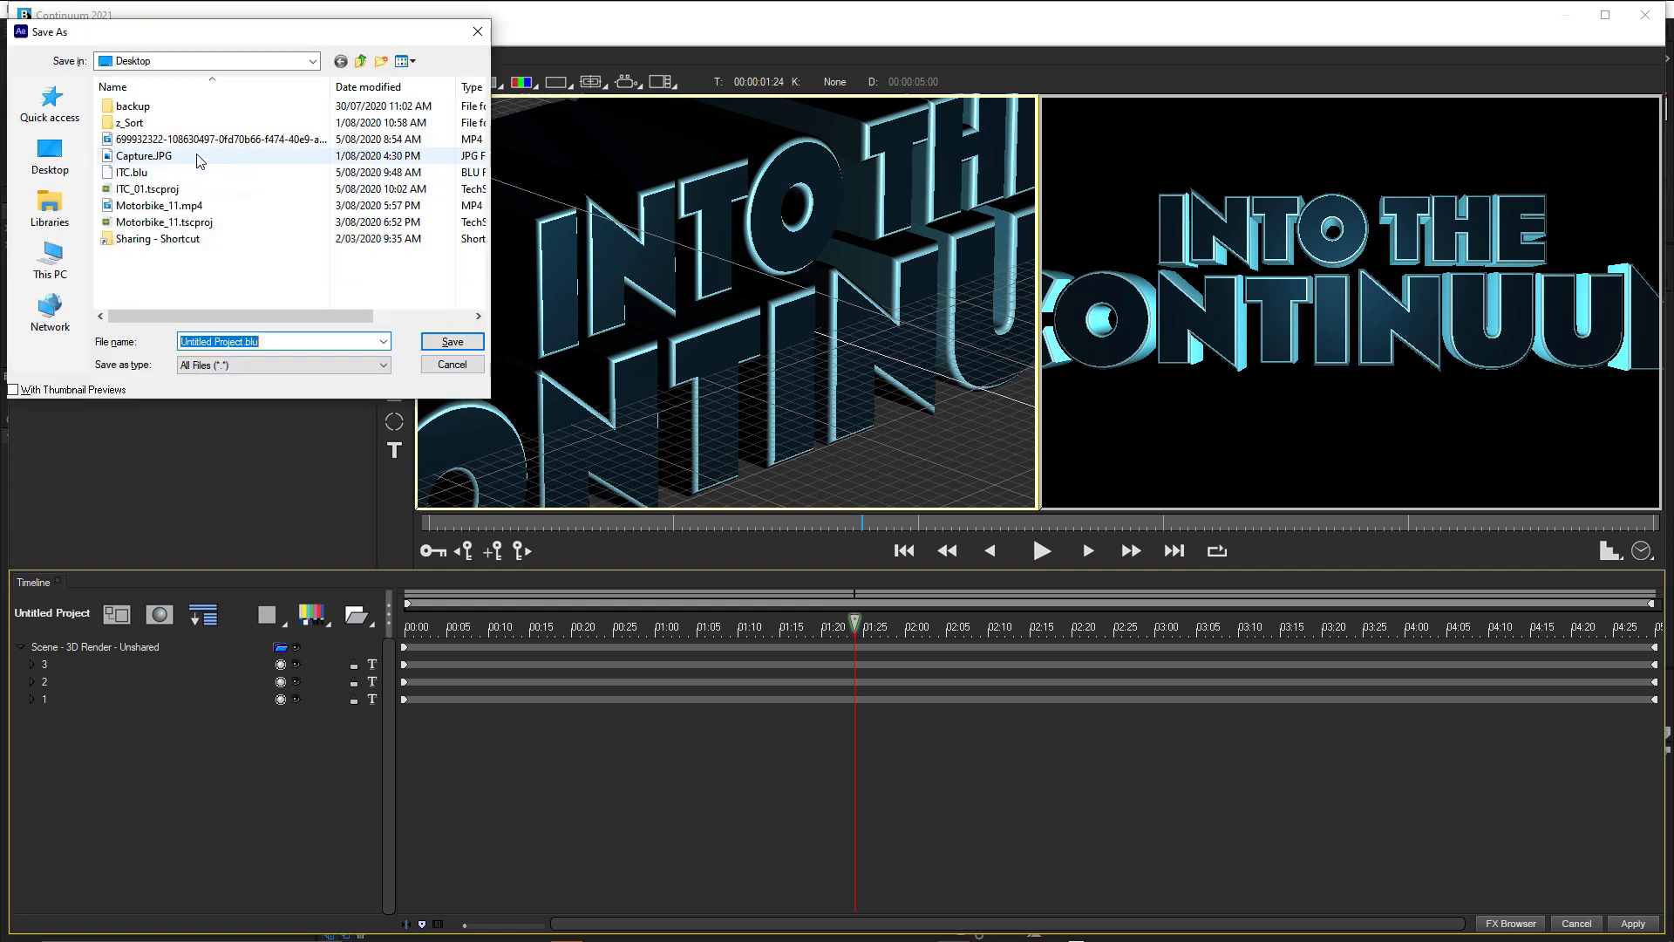
pyautogui.click(142, 173)
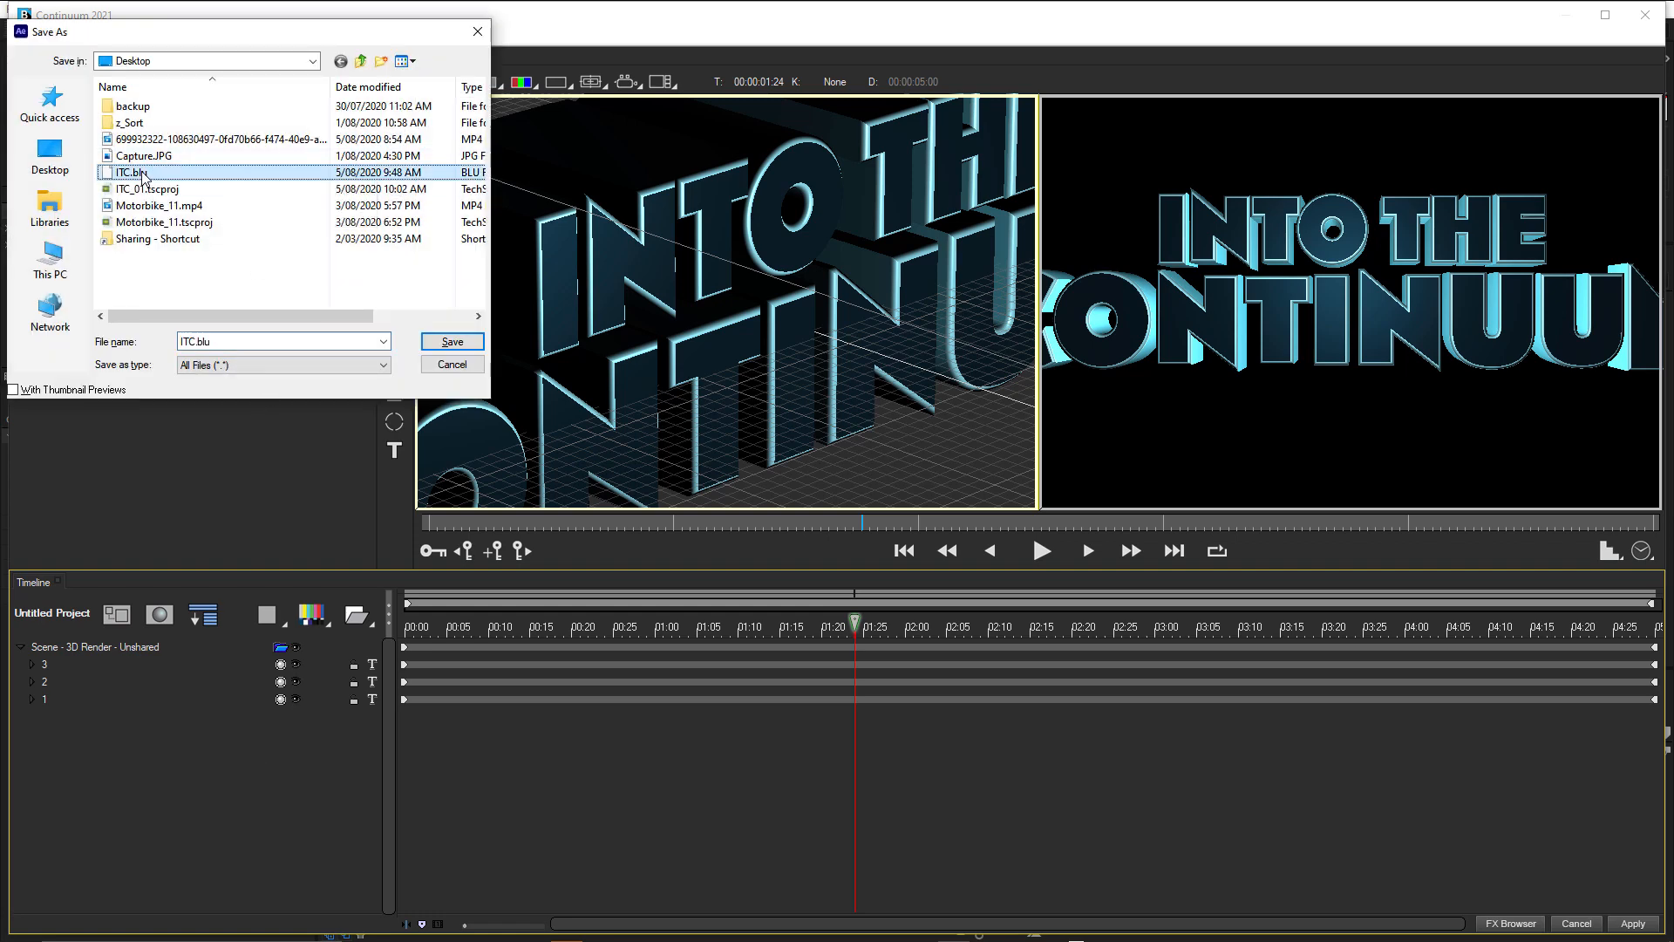
pyautogui.click(454, 344)
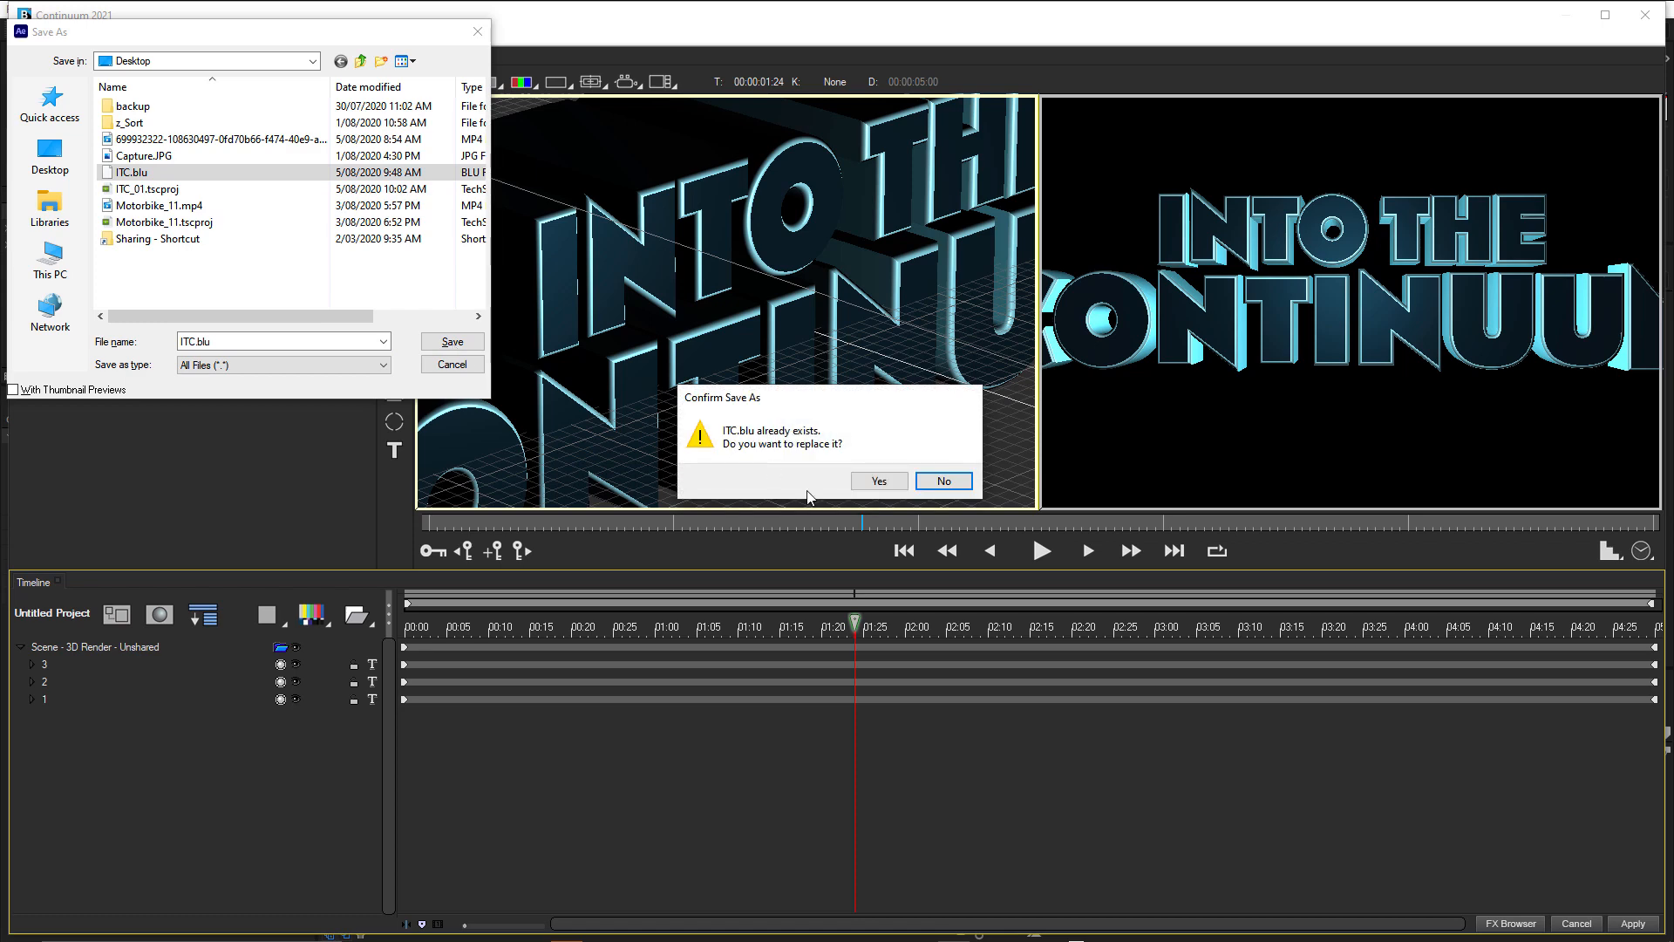
pyautogui.click(879, 482)
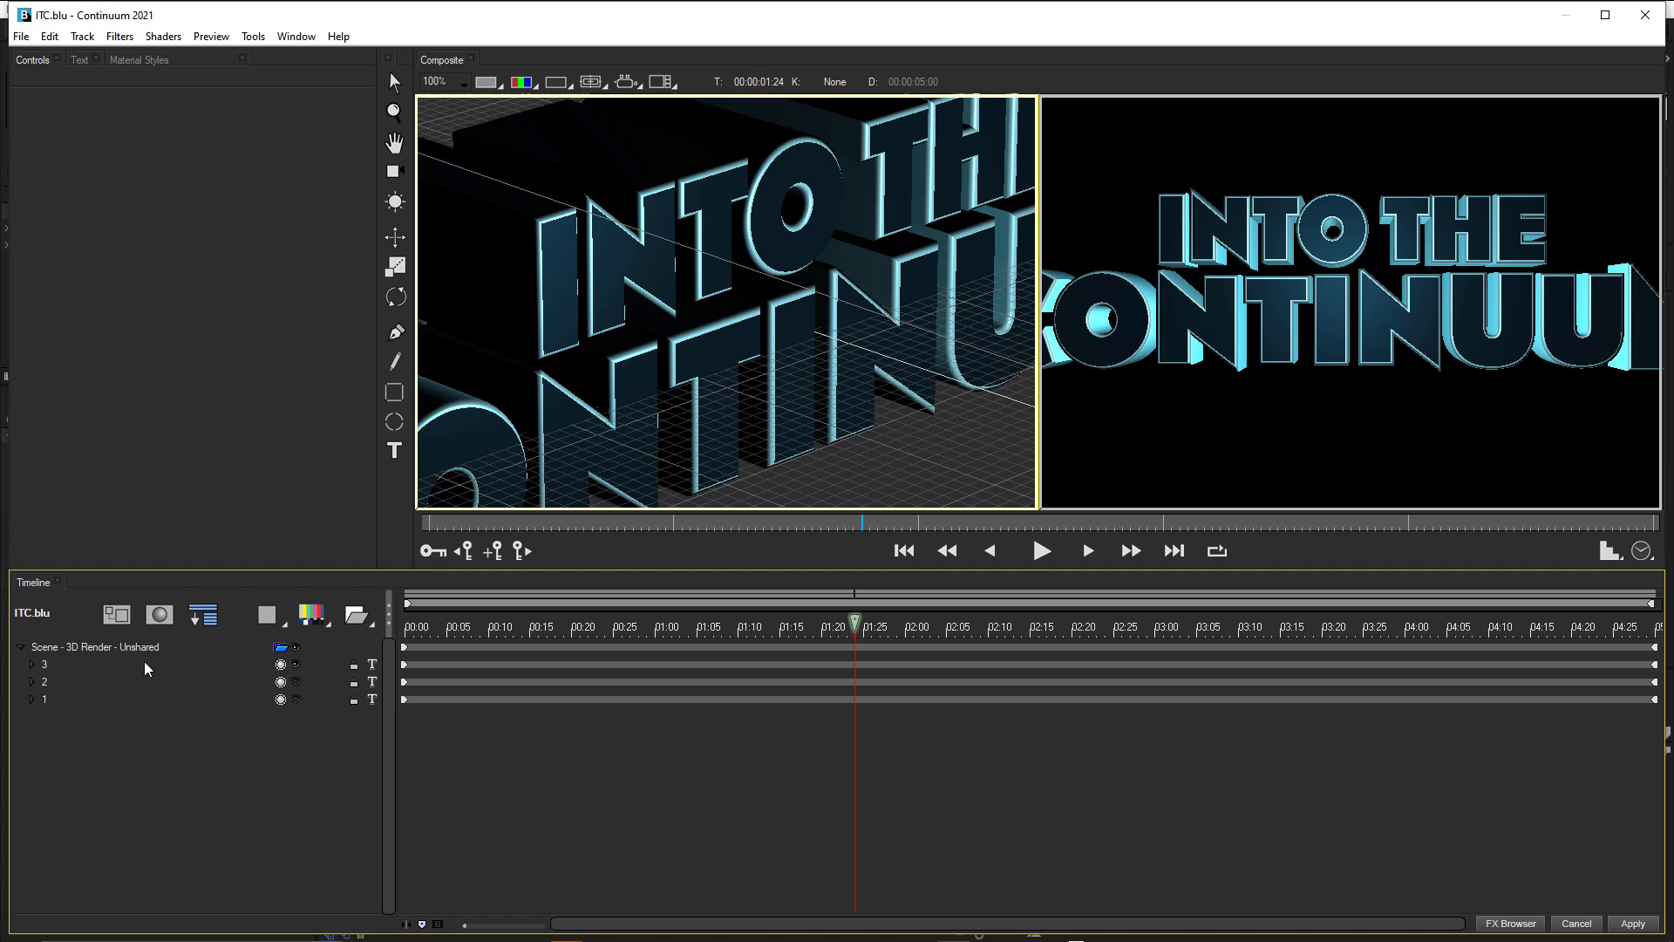
# Set track 3's extrusion Bevel Amount to 0.30 and Bevel Depth to 0.80.
pyautogui.click(45, 667)
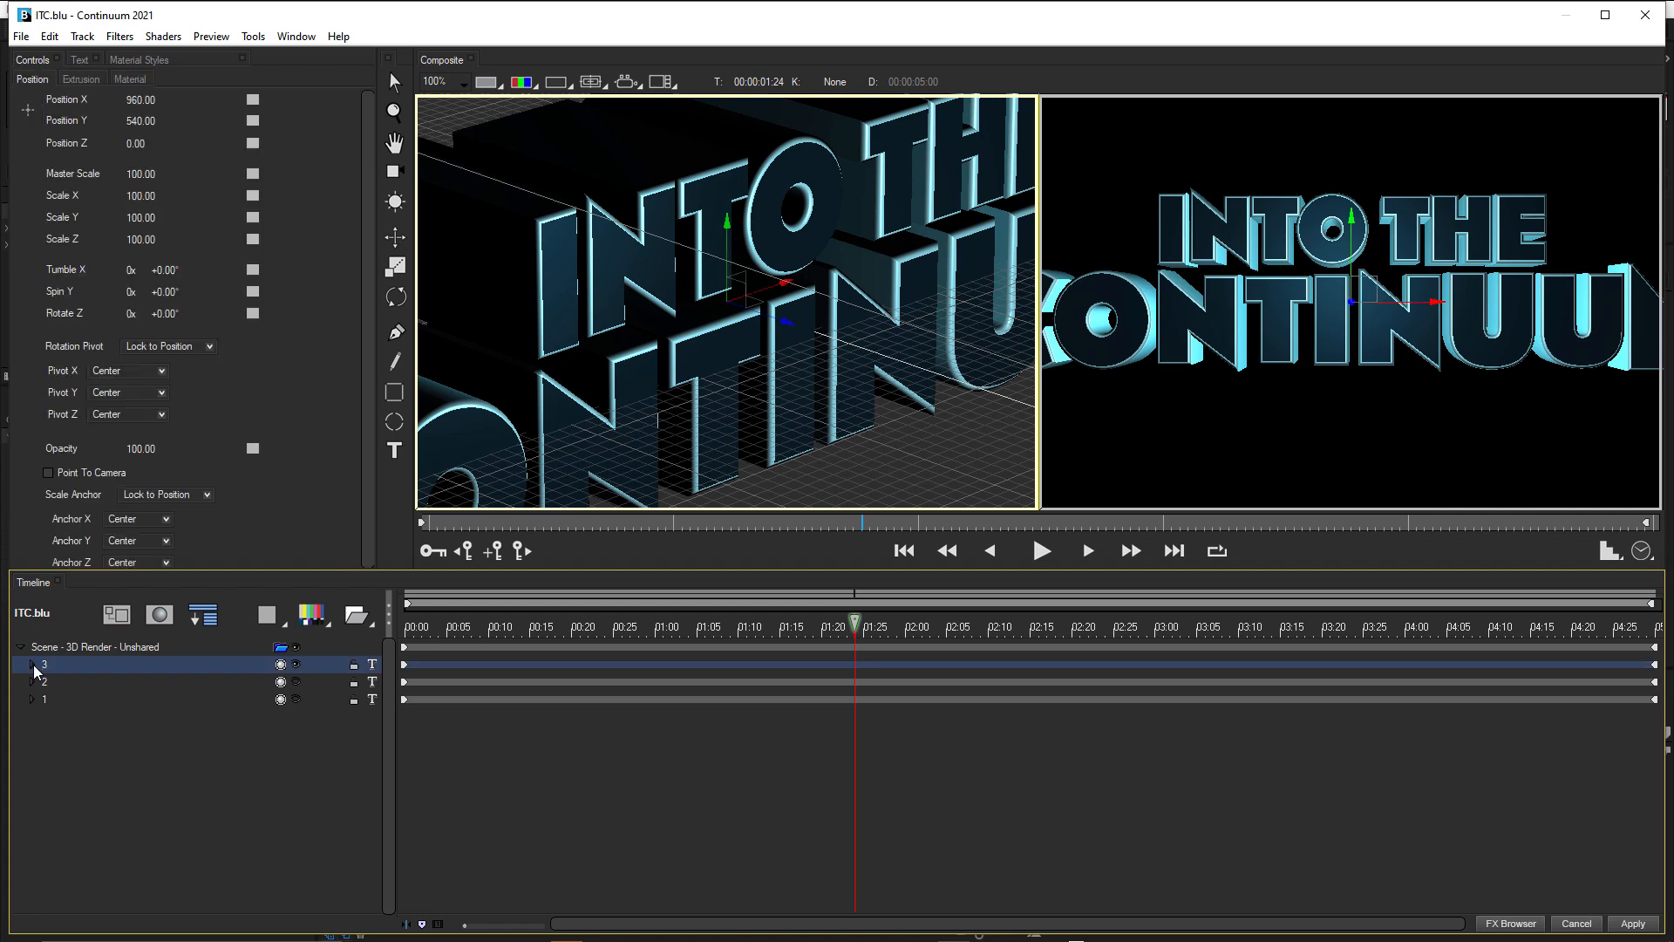
pyautogui.click(32, 665)
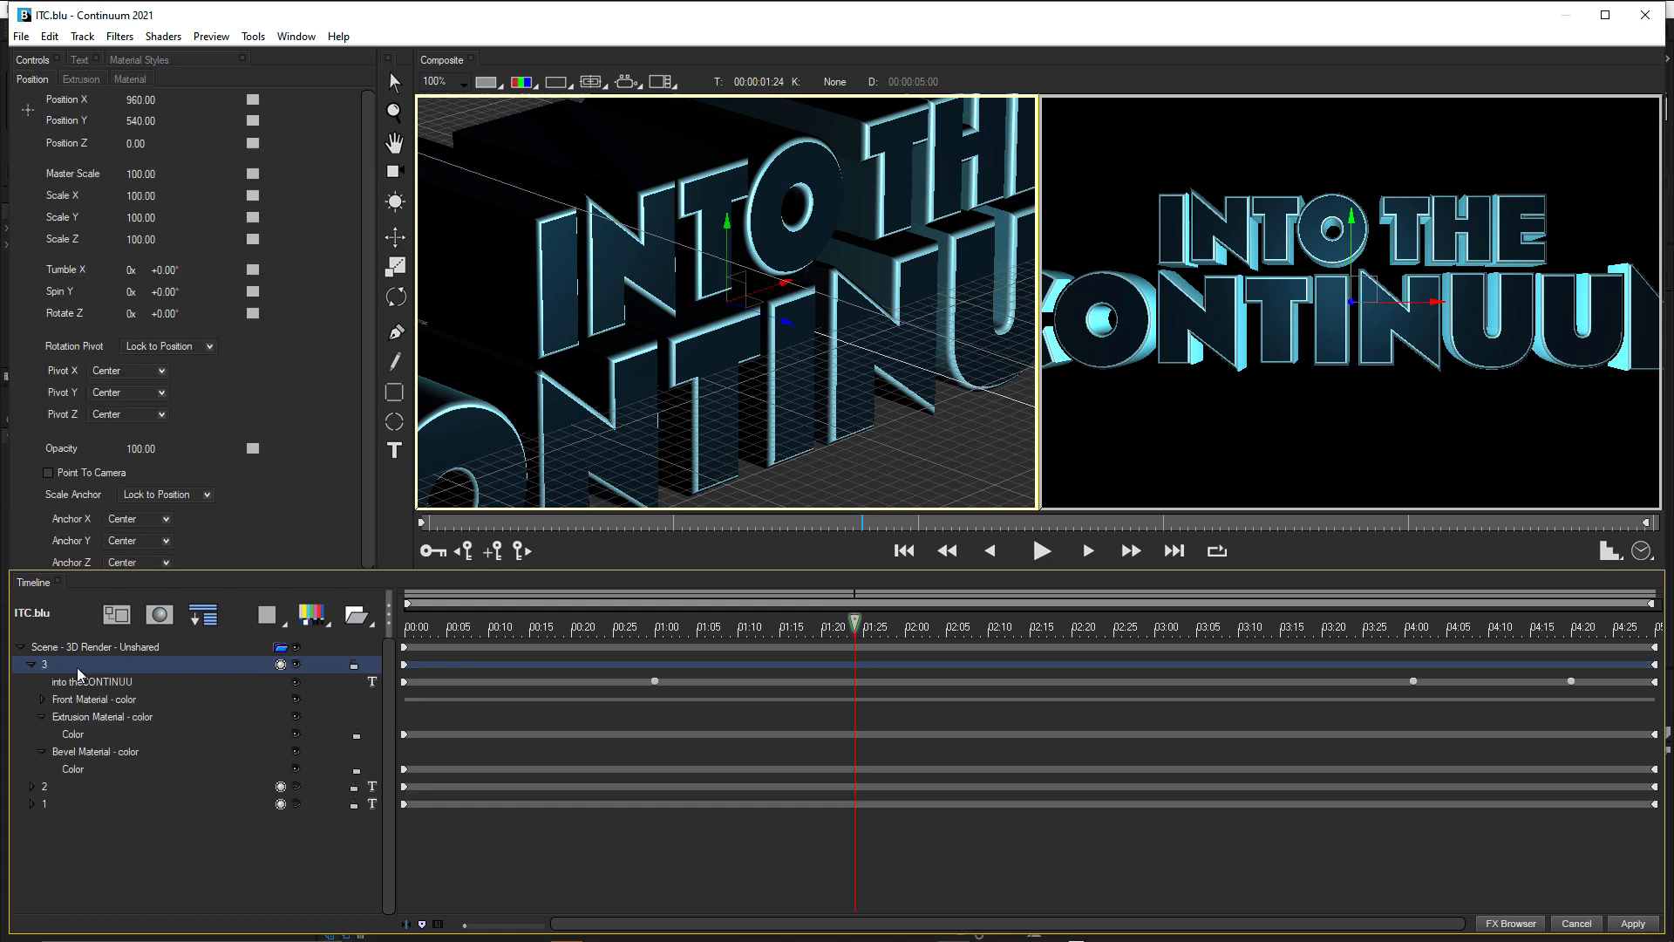
pyautogui.click(41, 717)
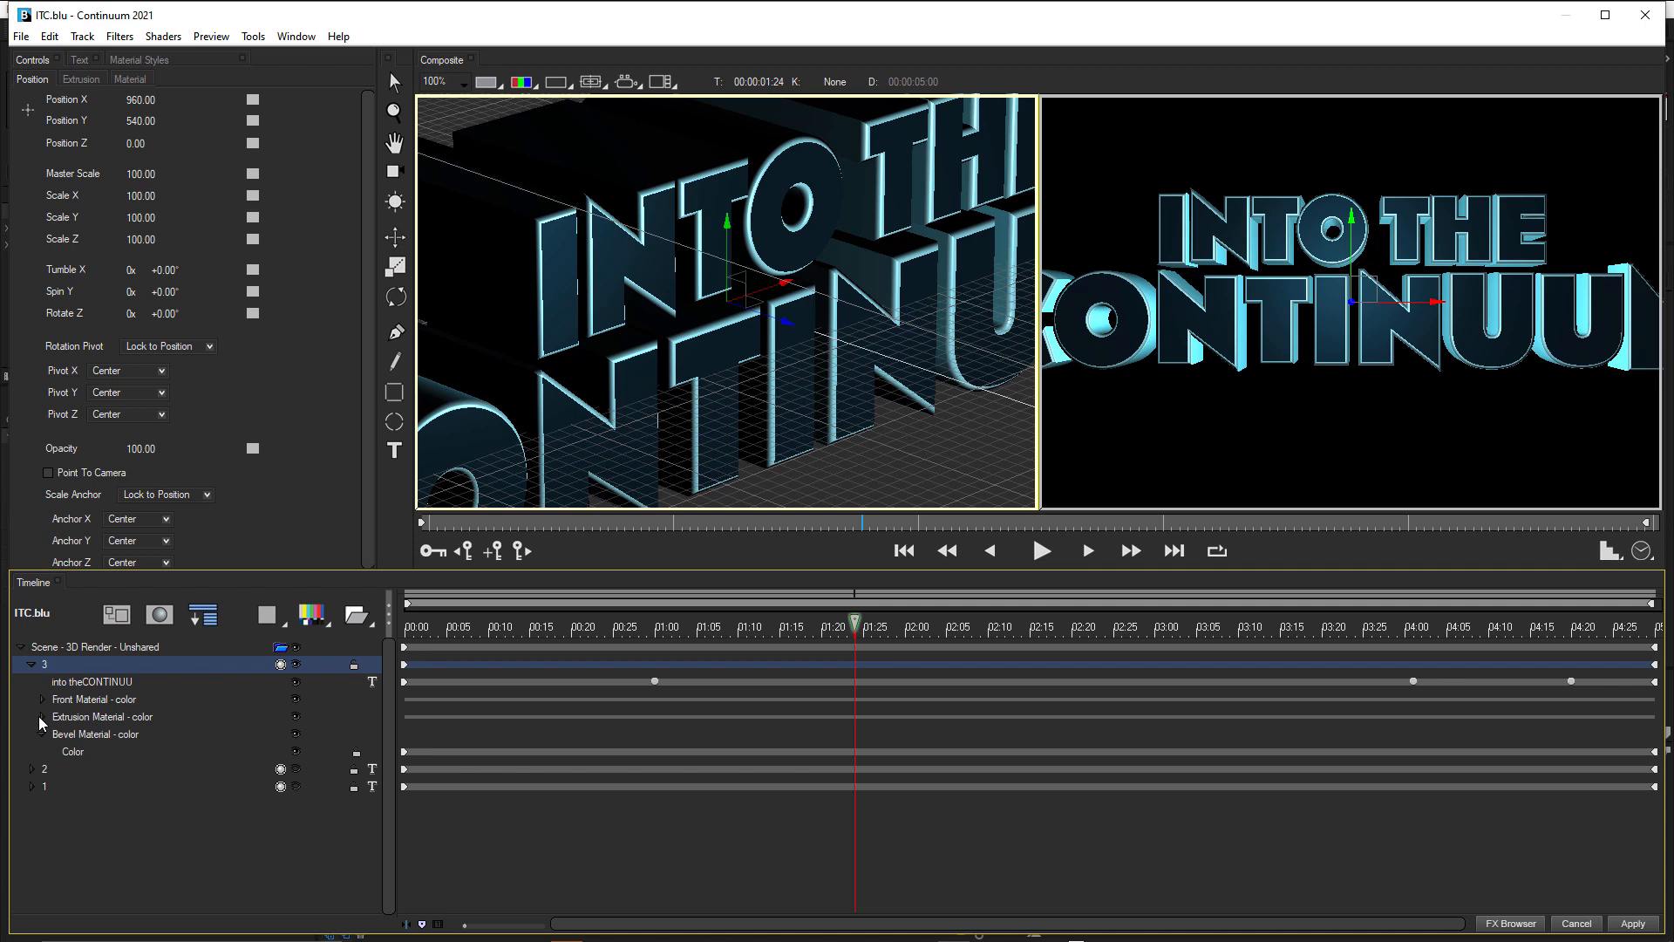
pyautogui.click(68, 687)
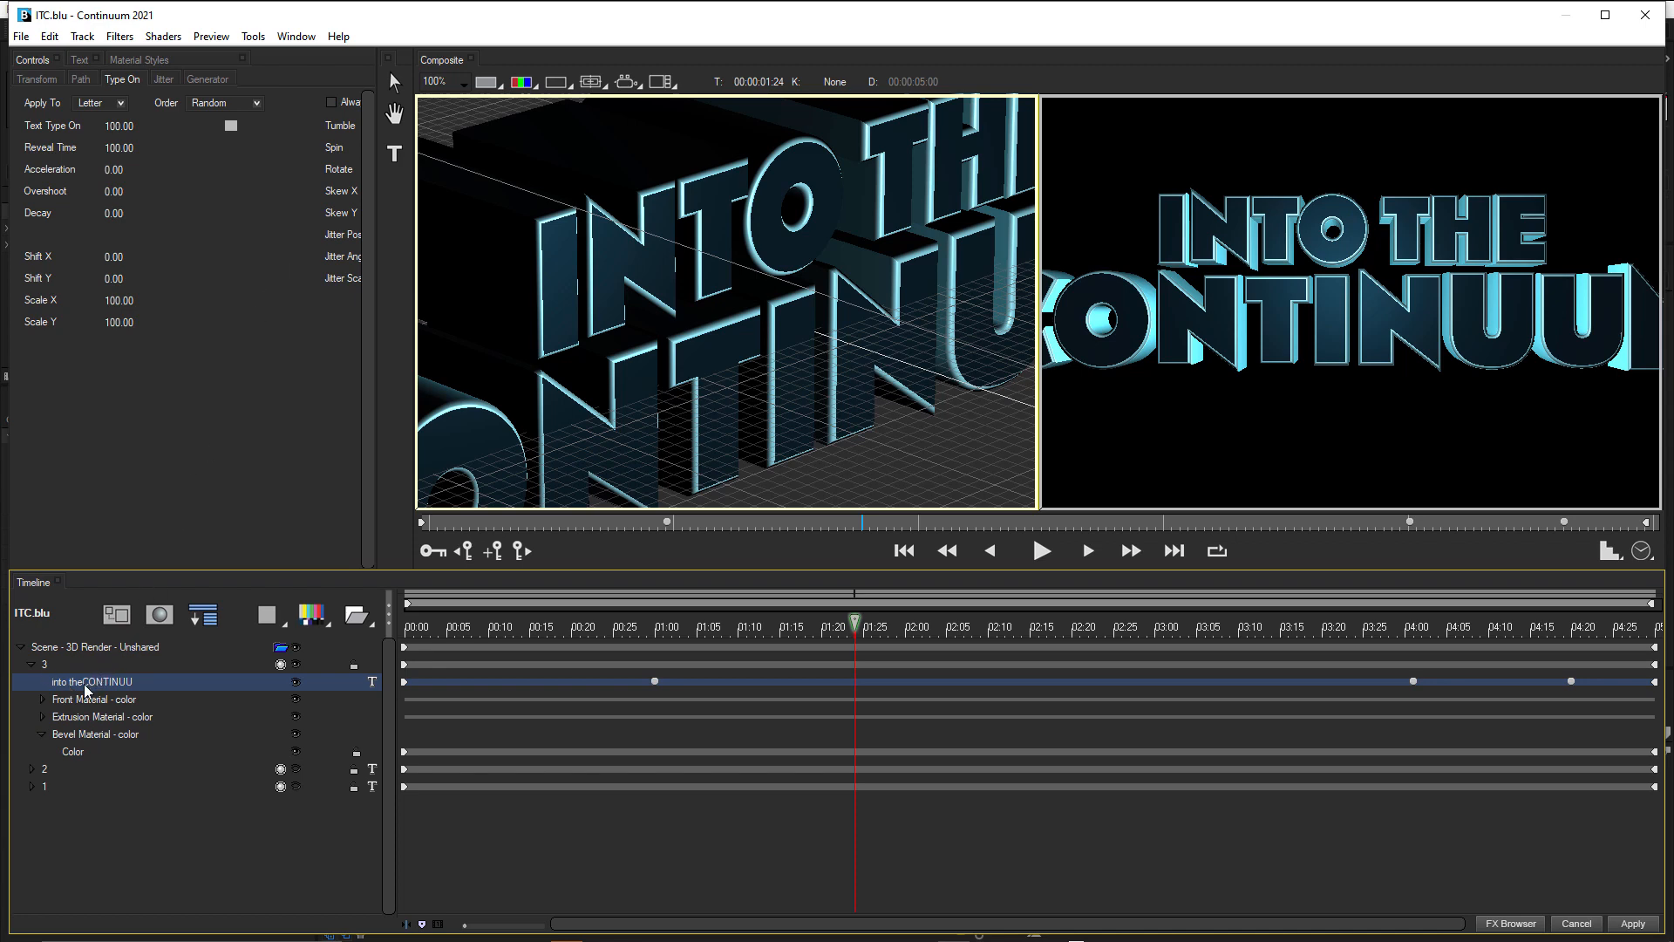
pyautogui.click(68, 665)
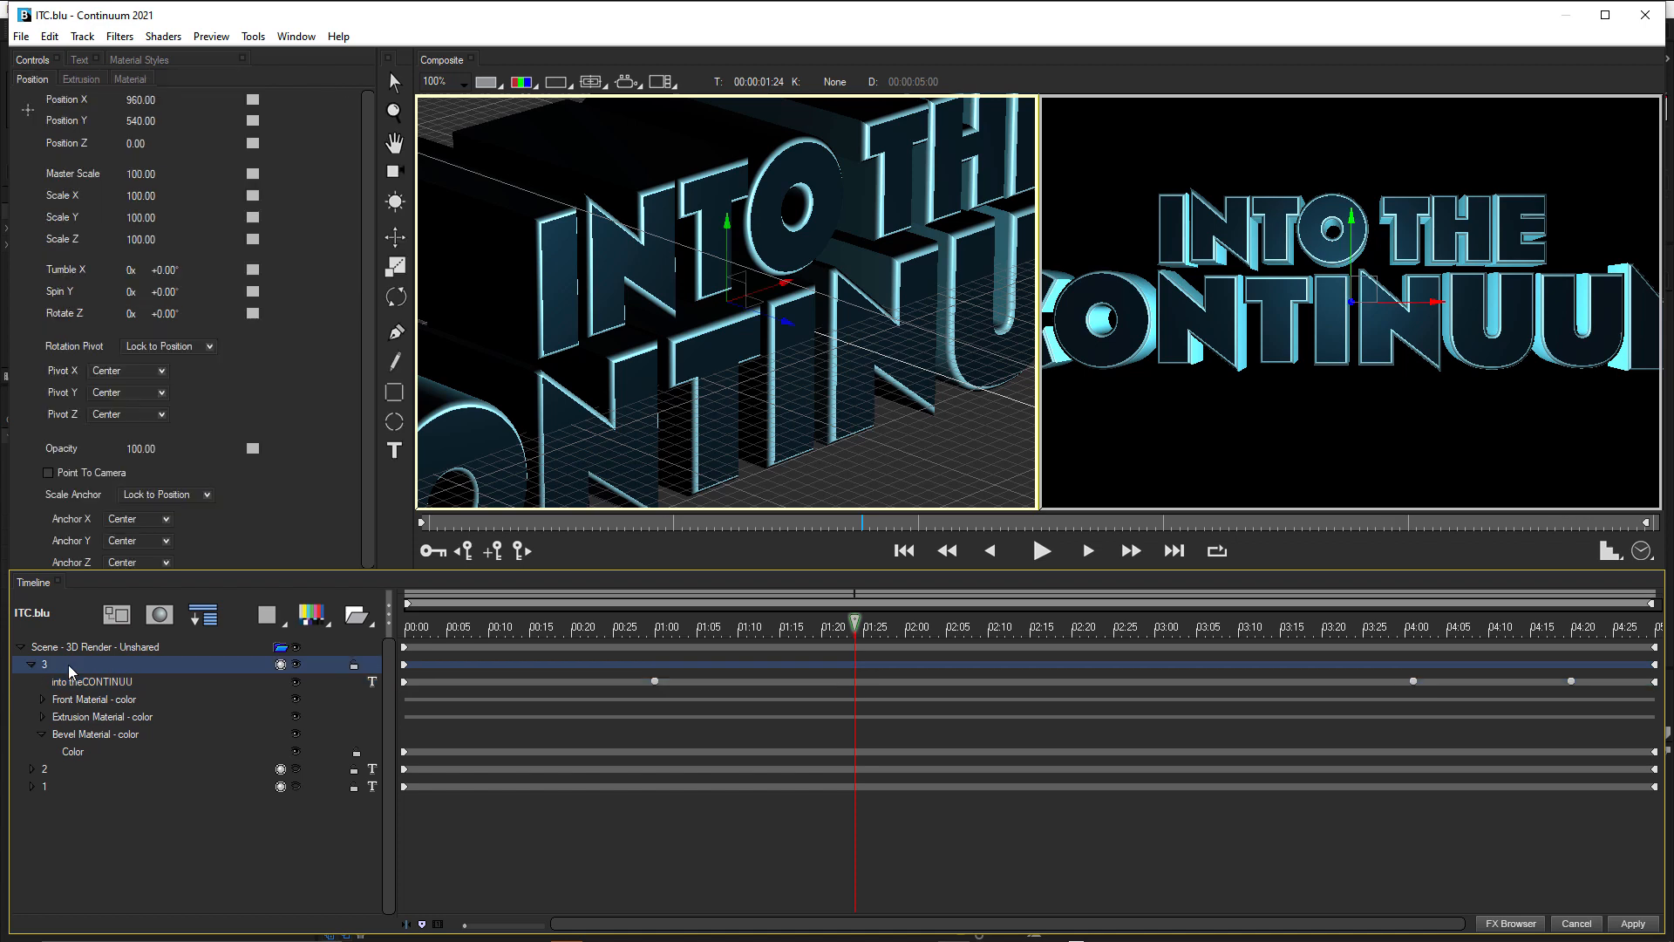
pyautogui.click(84, 81)
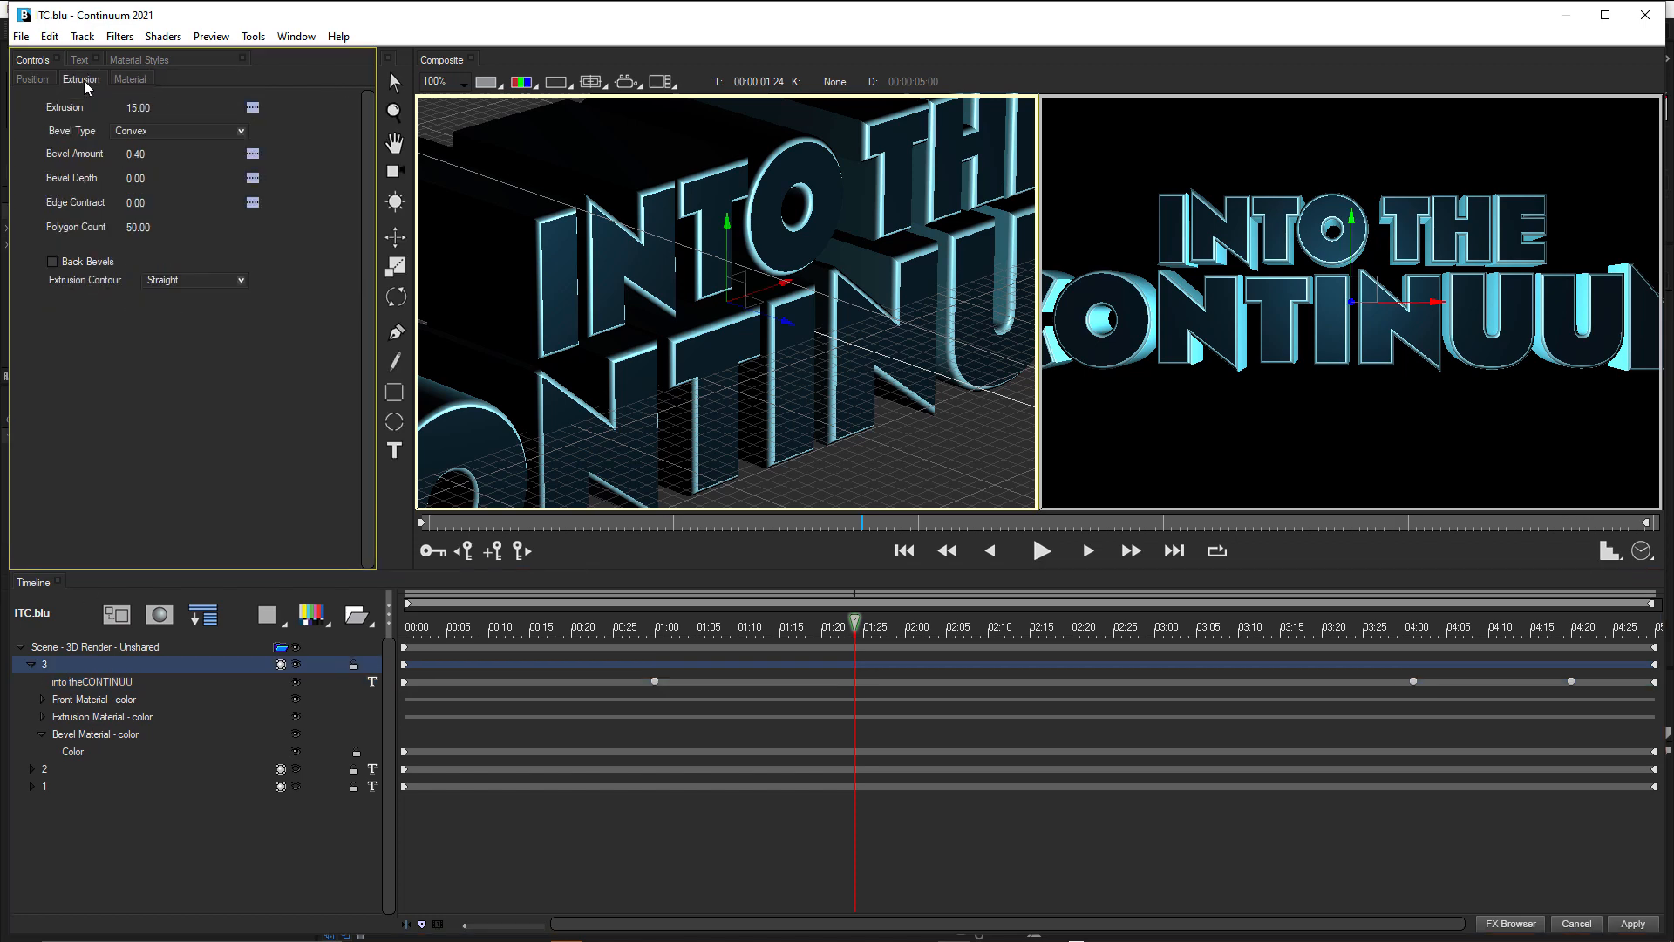
pyautogui.click(140, 154)
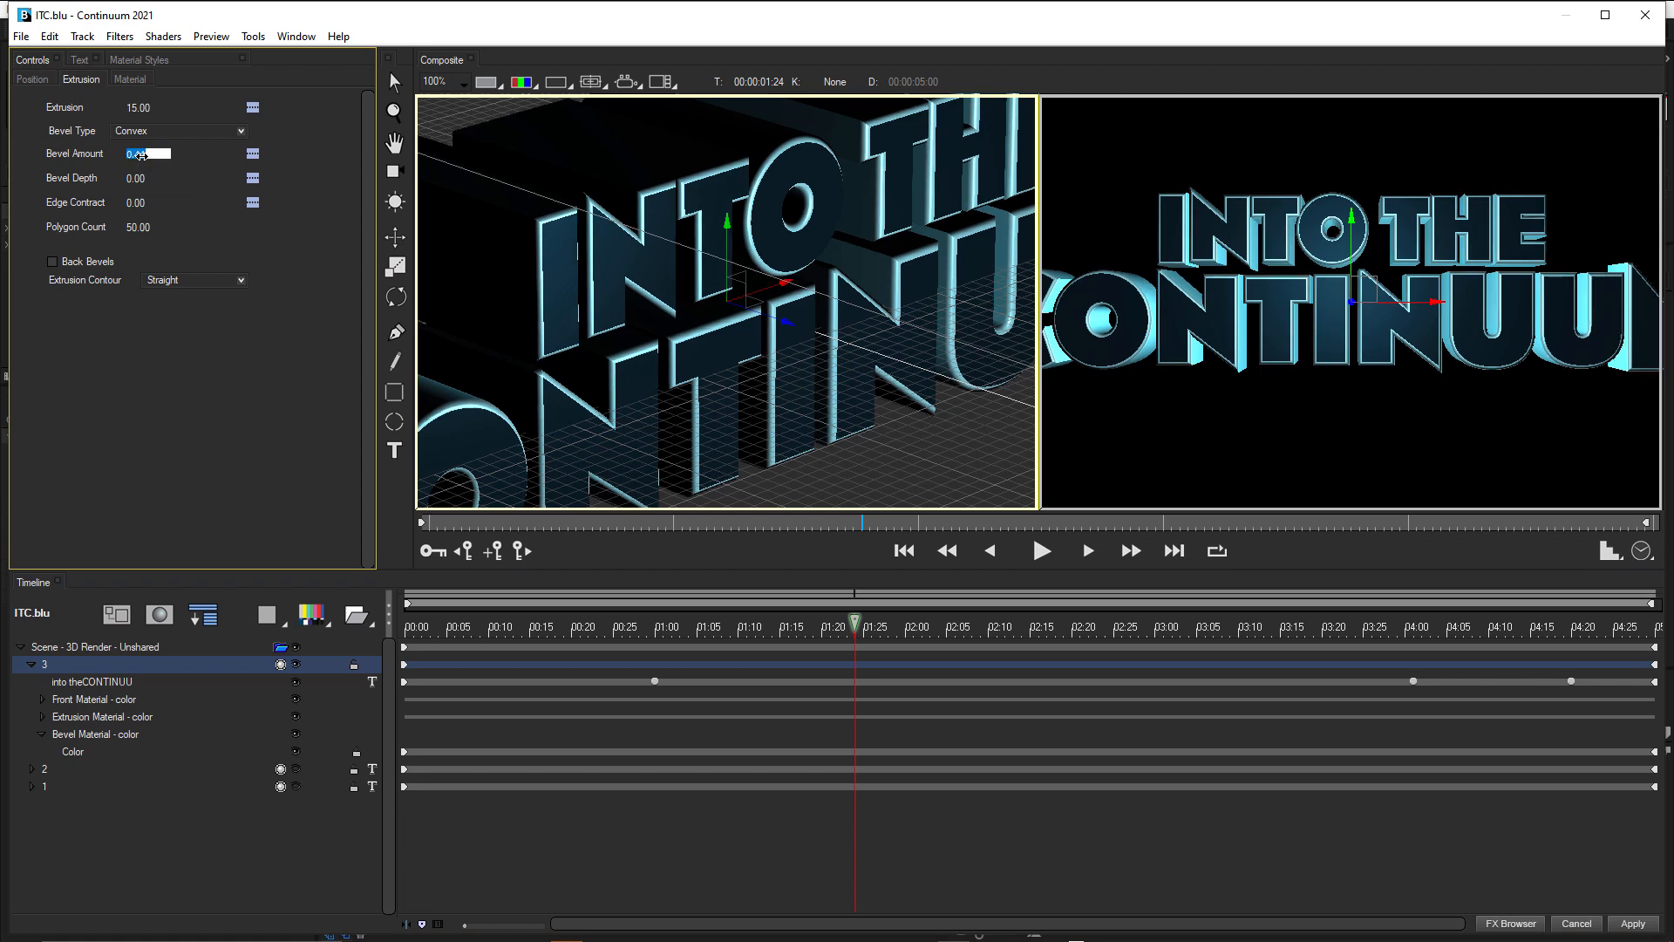
pyautogui.press('BackSpace')
pyautogui.write('0.2')
pyautogui.press('Return')
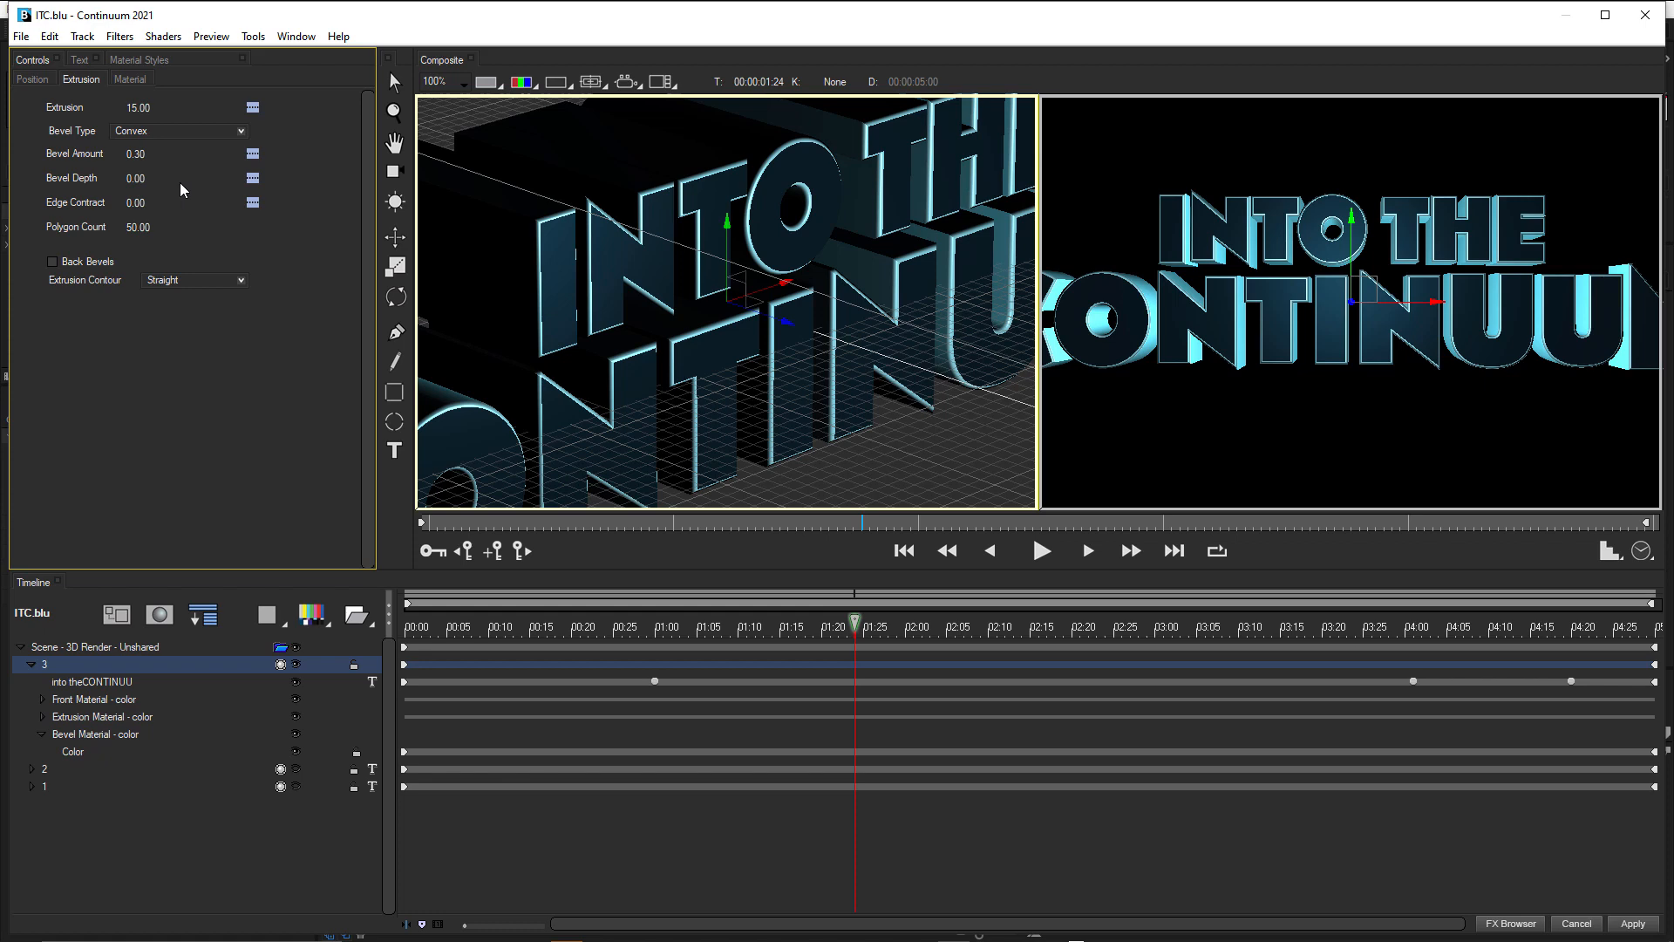
pyautogui.click(140, 178)
pyautogui.write('.8')
pyautogui.press('Return')
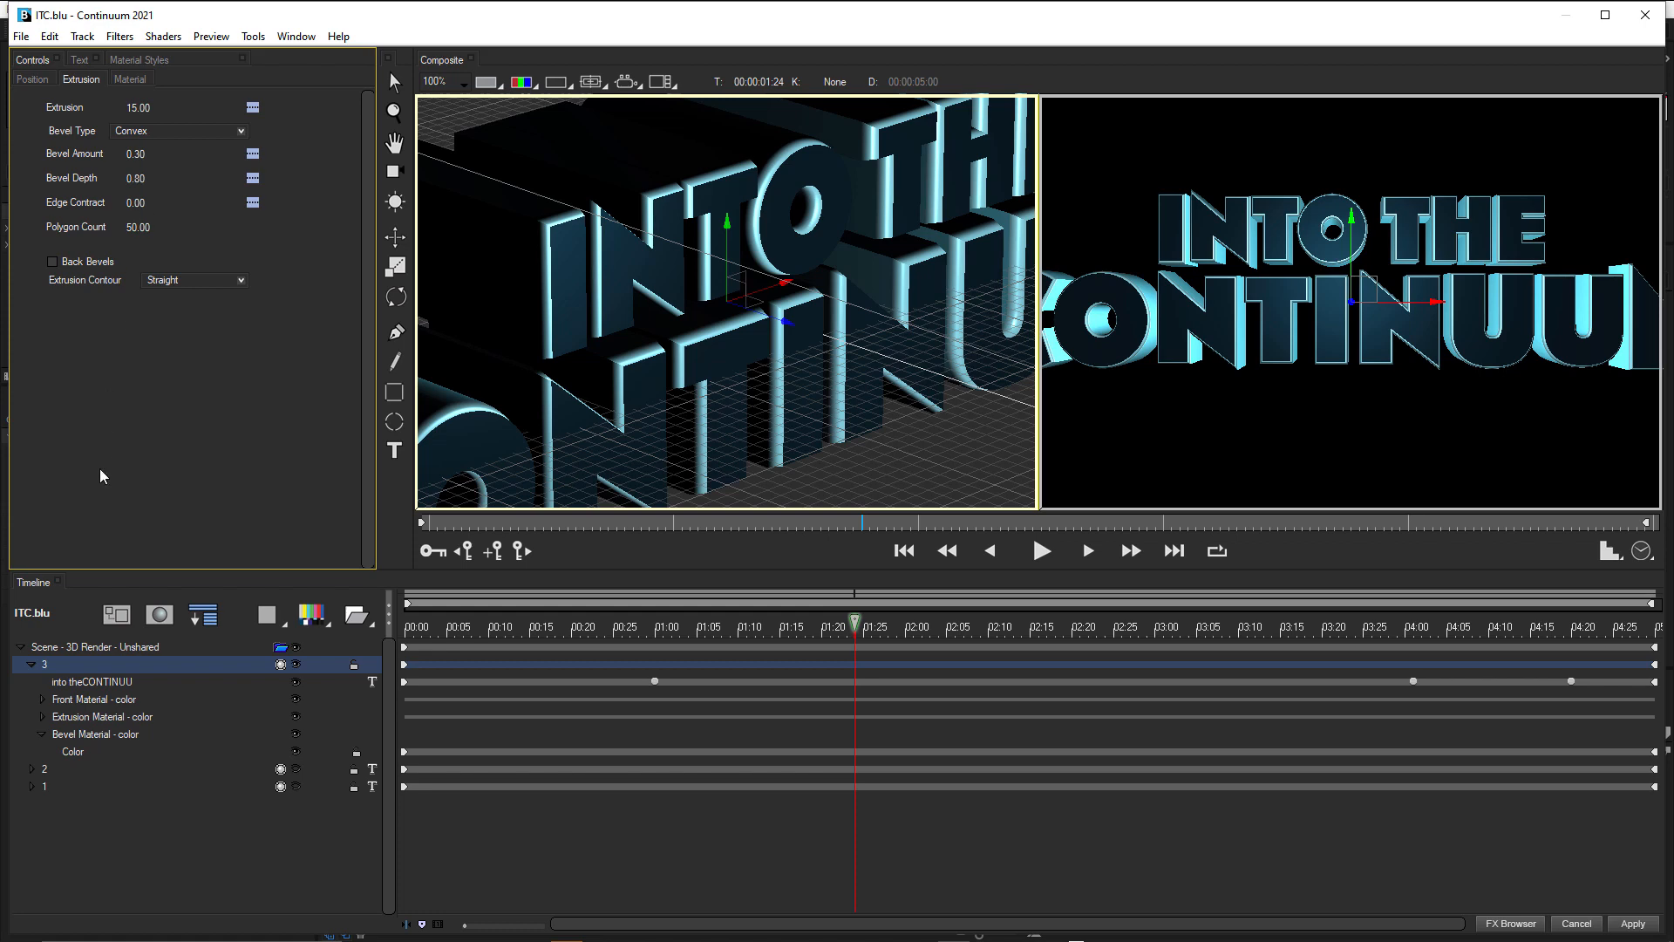
# Set the Diffuse color of track 3's front material to the saved custom light blue, RGB 87, 196, 219.
pyautogui.click(75, 700)
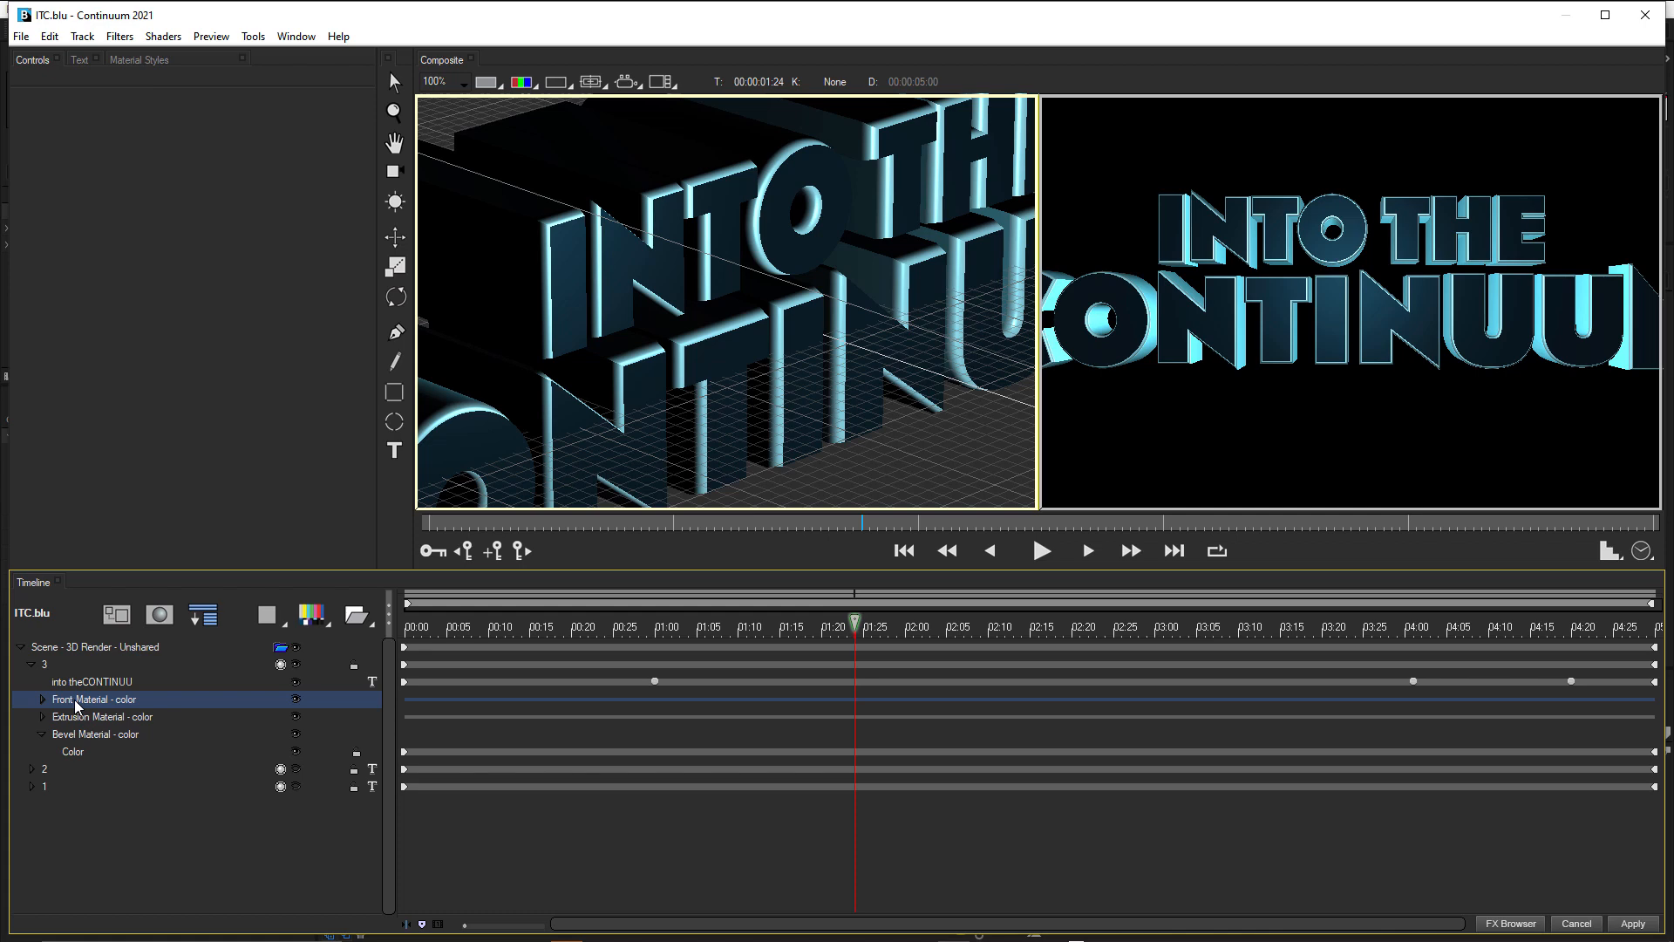
pyautogui.click(41, 700)
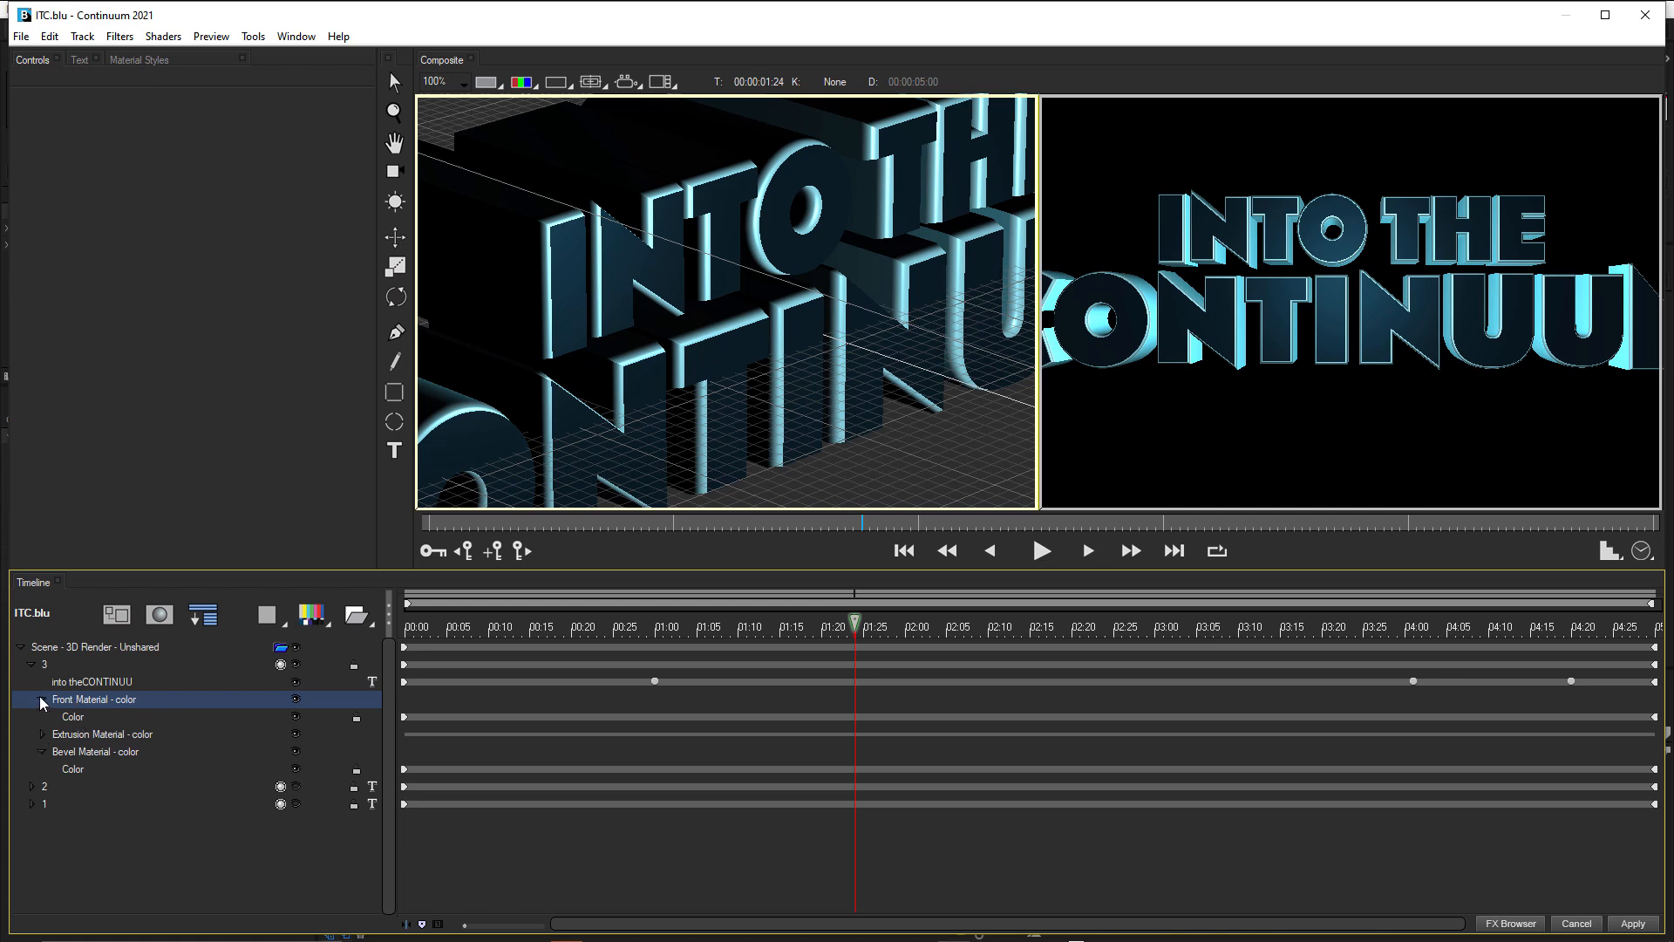
pyautogui.click(72, 716)
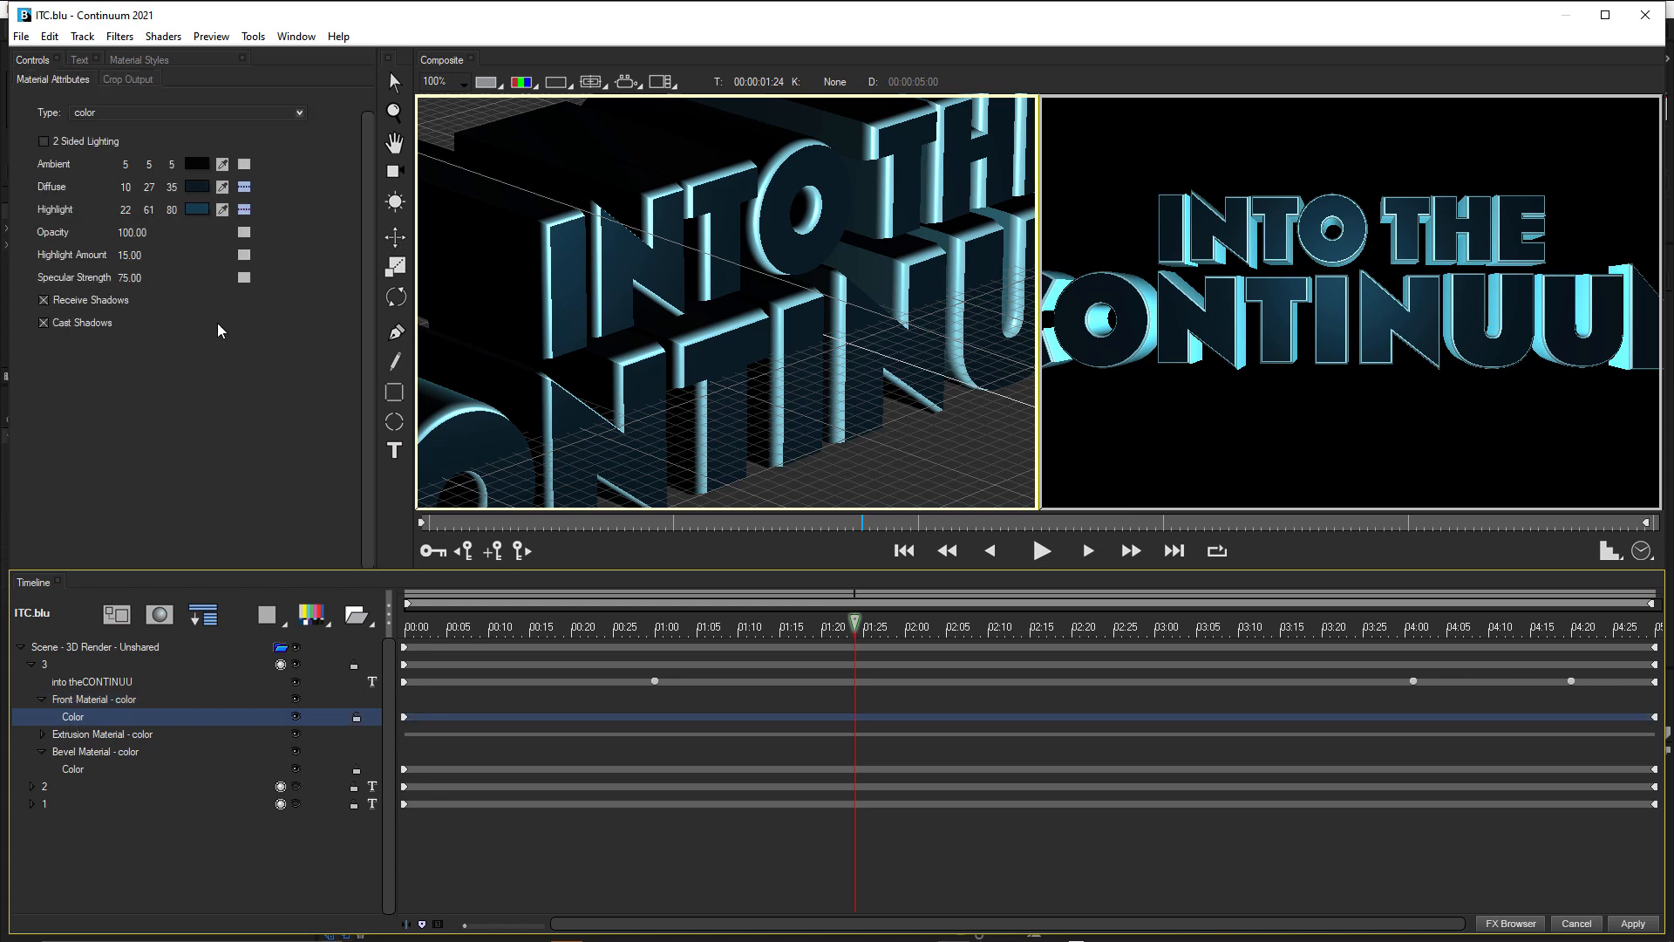
pyautogui.click(195, 186)
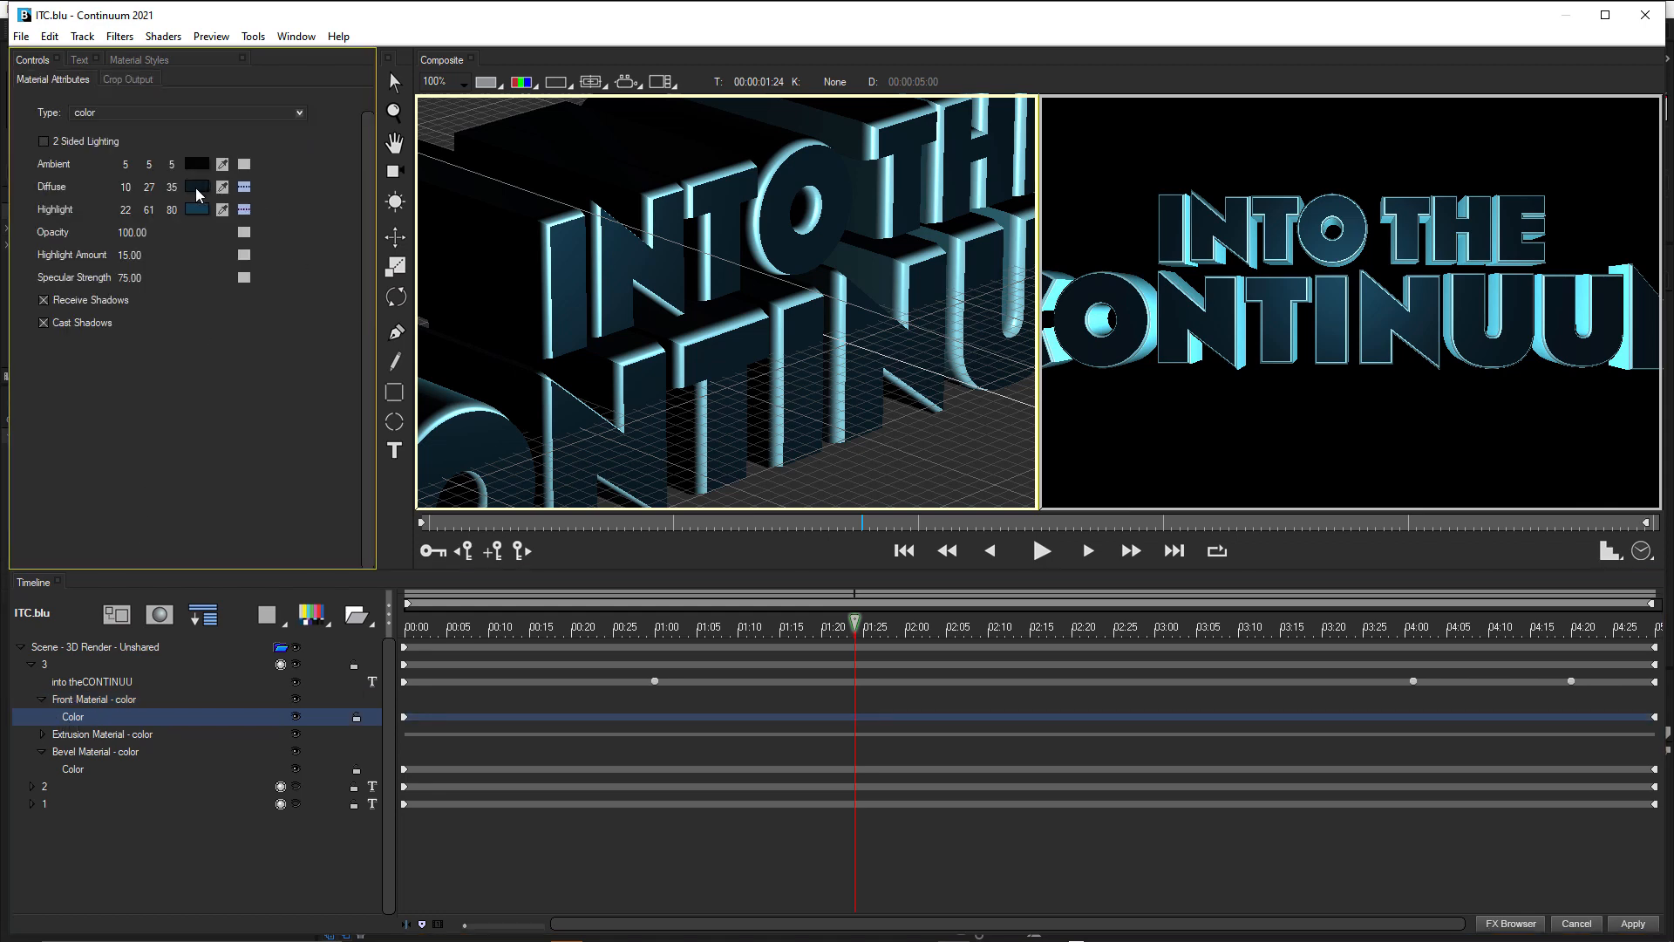
pyautogui.click(35, 250)
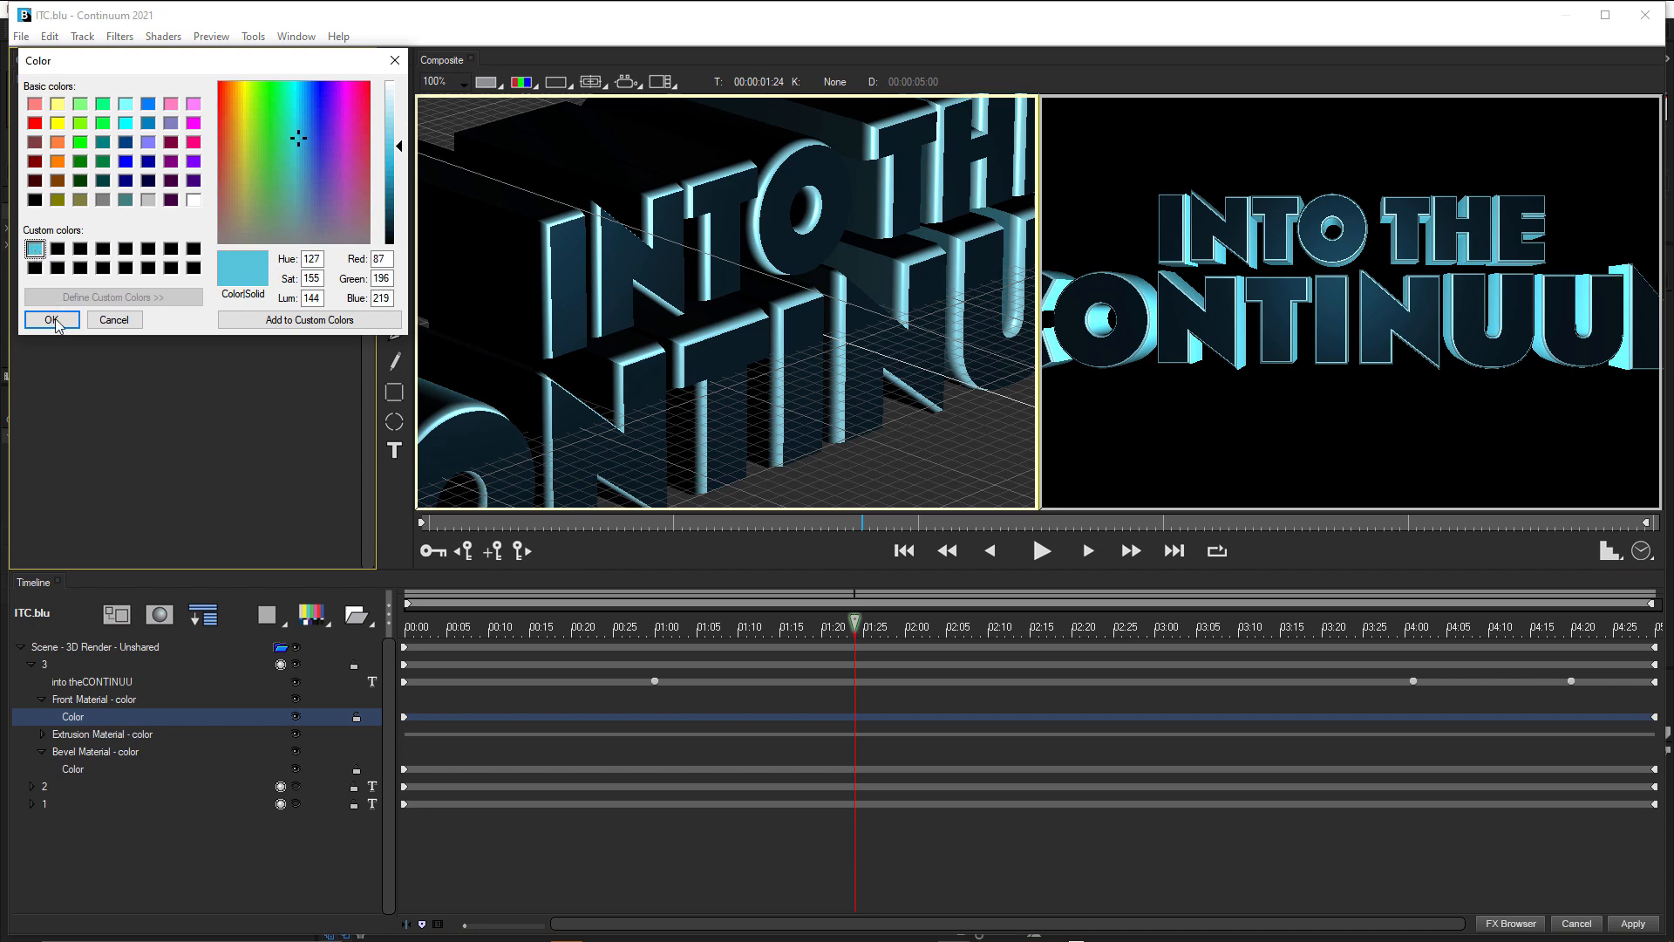
pyautogui.click(53, 319)
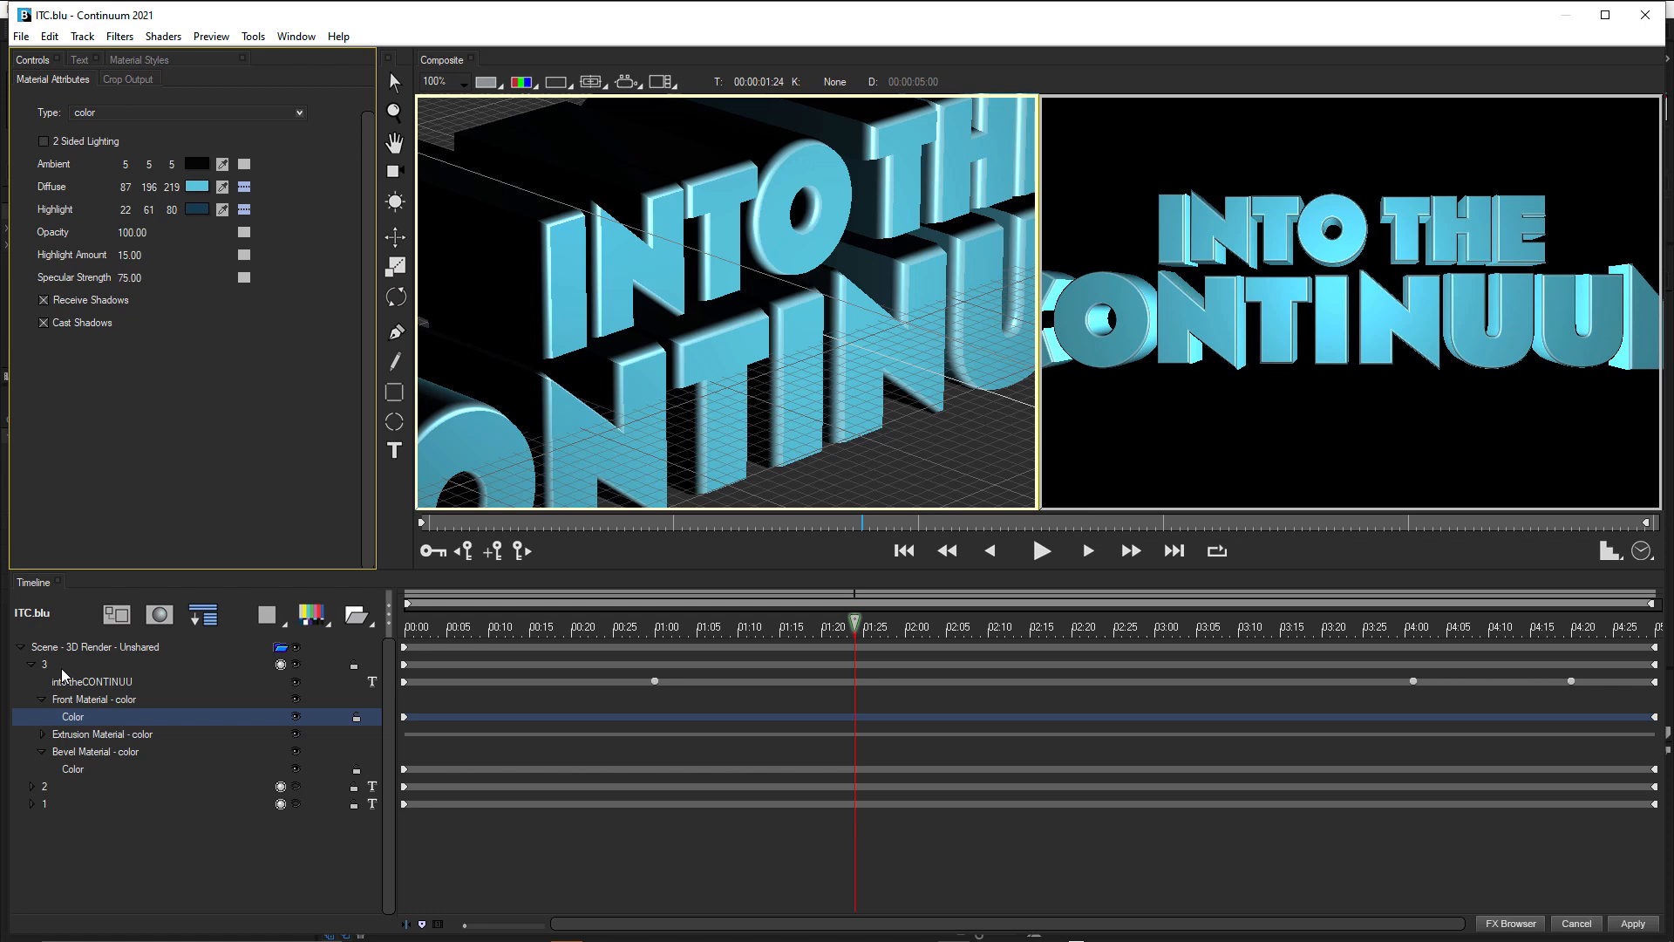
# Stagger the text tracks' start points, moving track 2's start to 00:00:00:03 and track 3's start to 00:00:00:06.
pyautogui.click(32, 666)
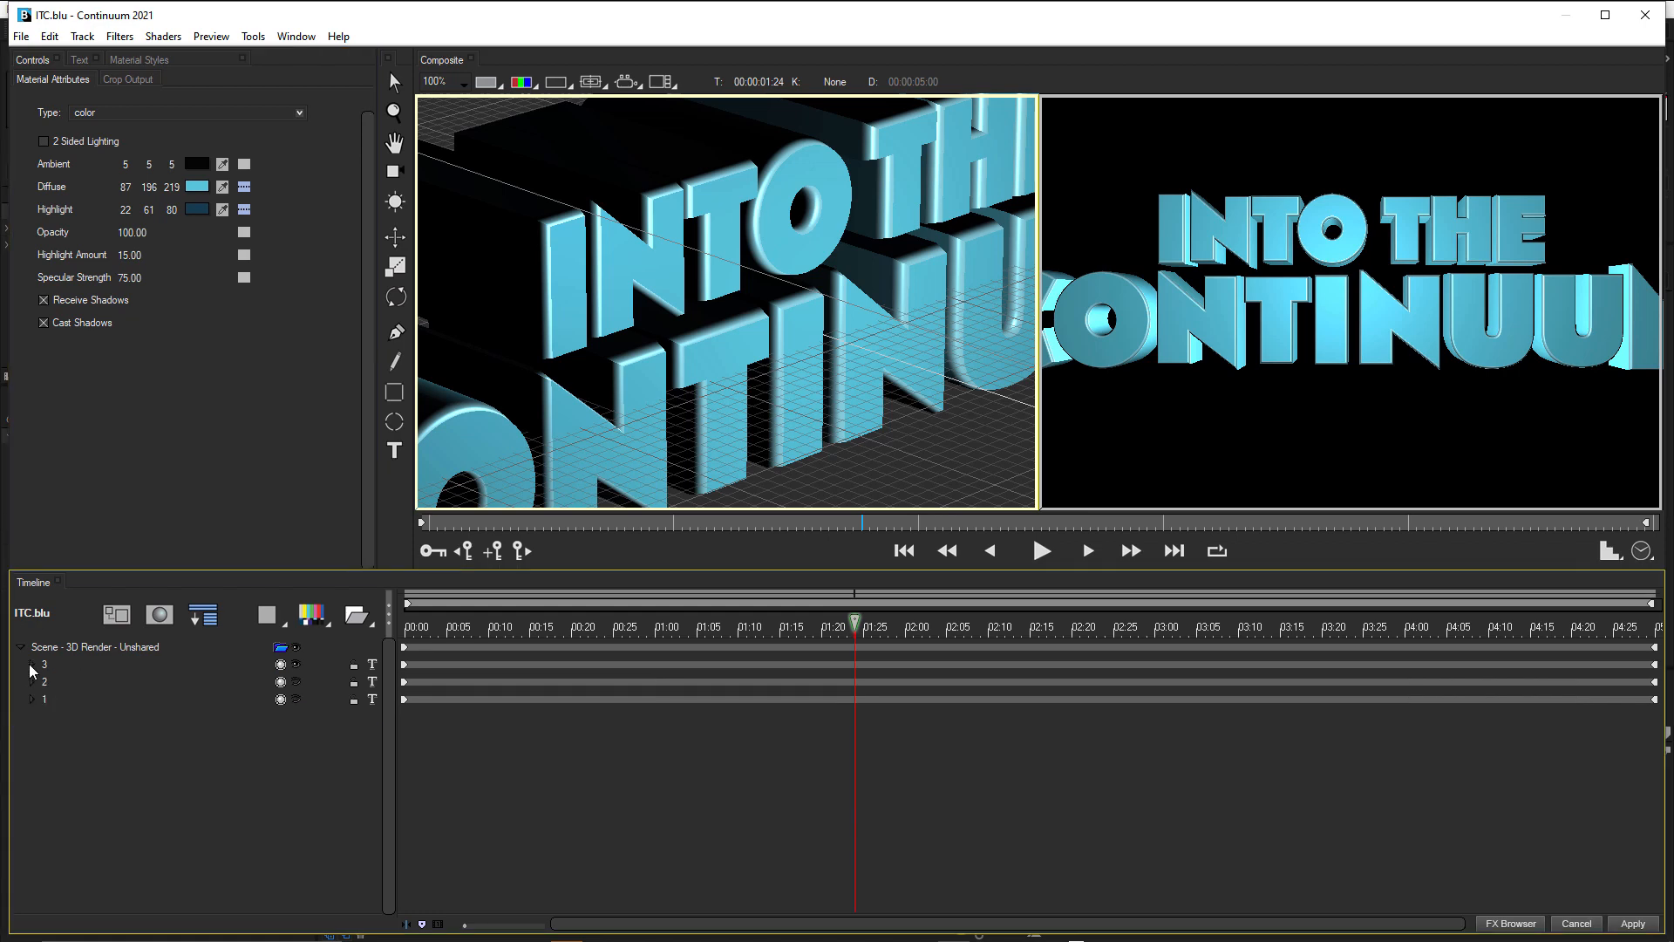
pyautogui.click(43, 682)
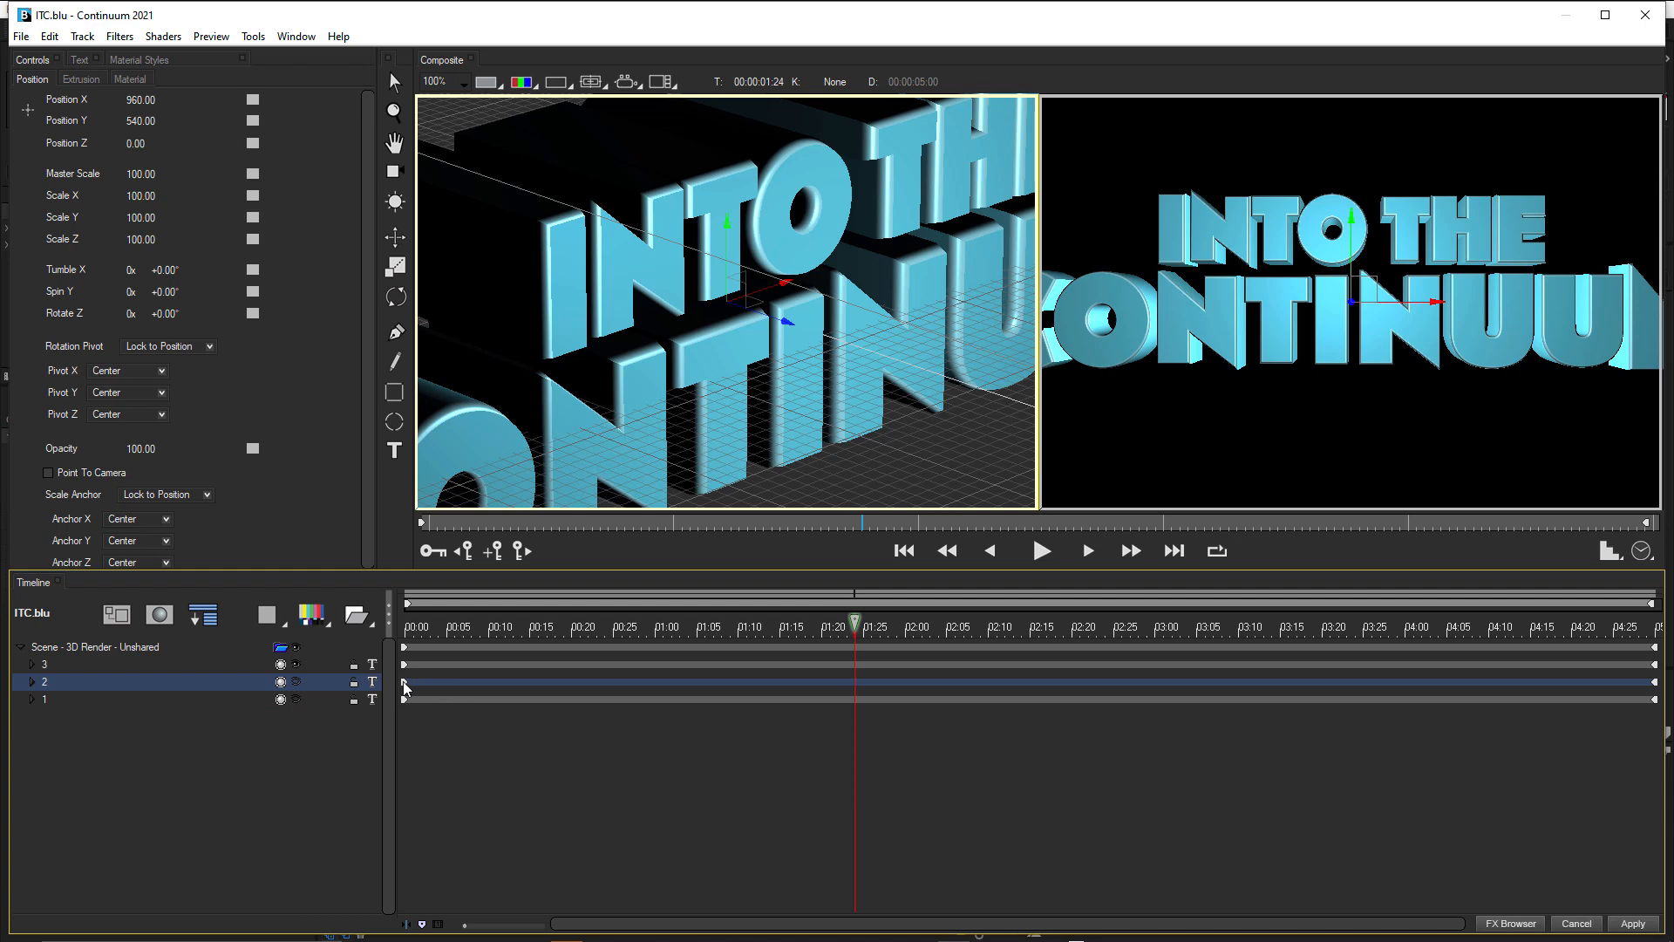
pyautogui.moveTo(406, 688); pyautogui.dragTo(431, 684)
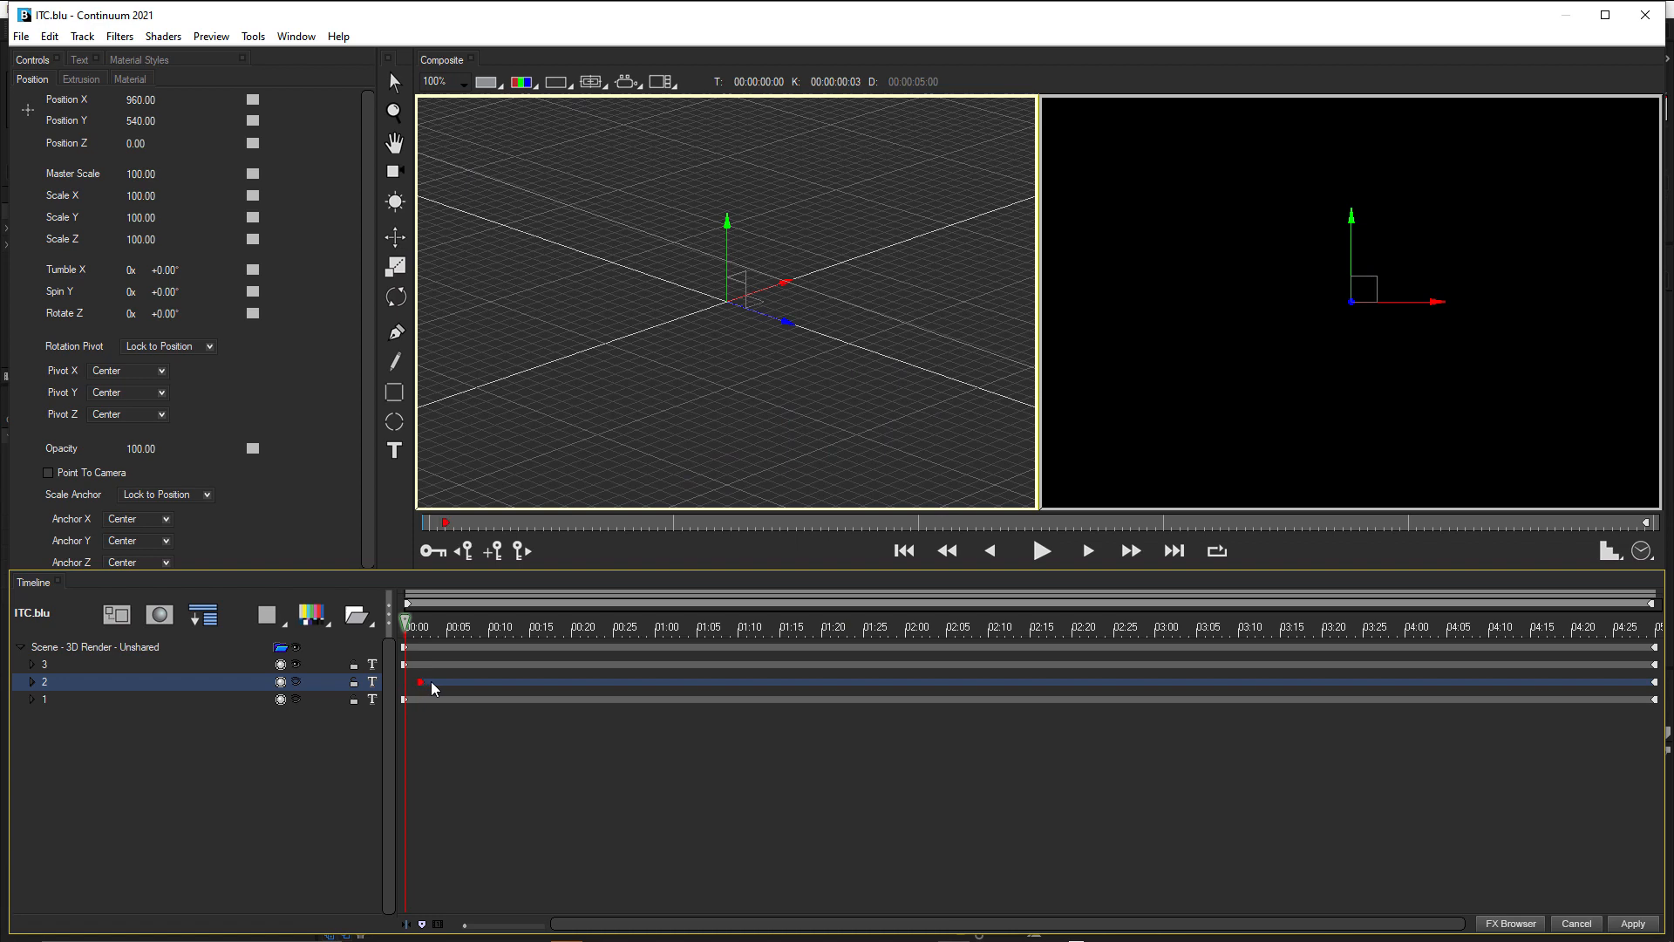
pyautogui.click(437, 633)
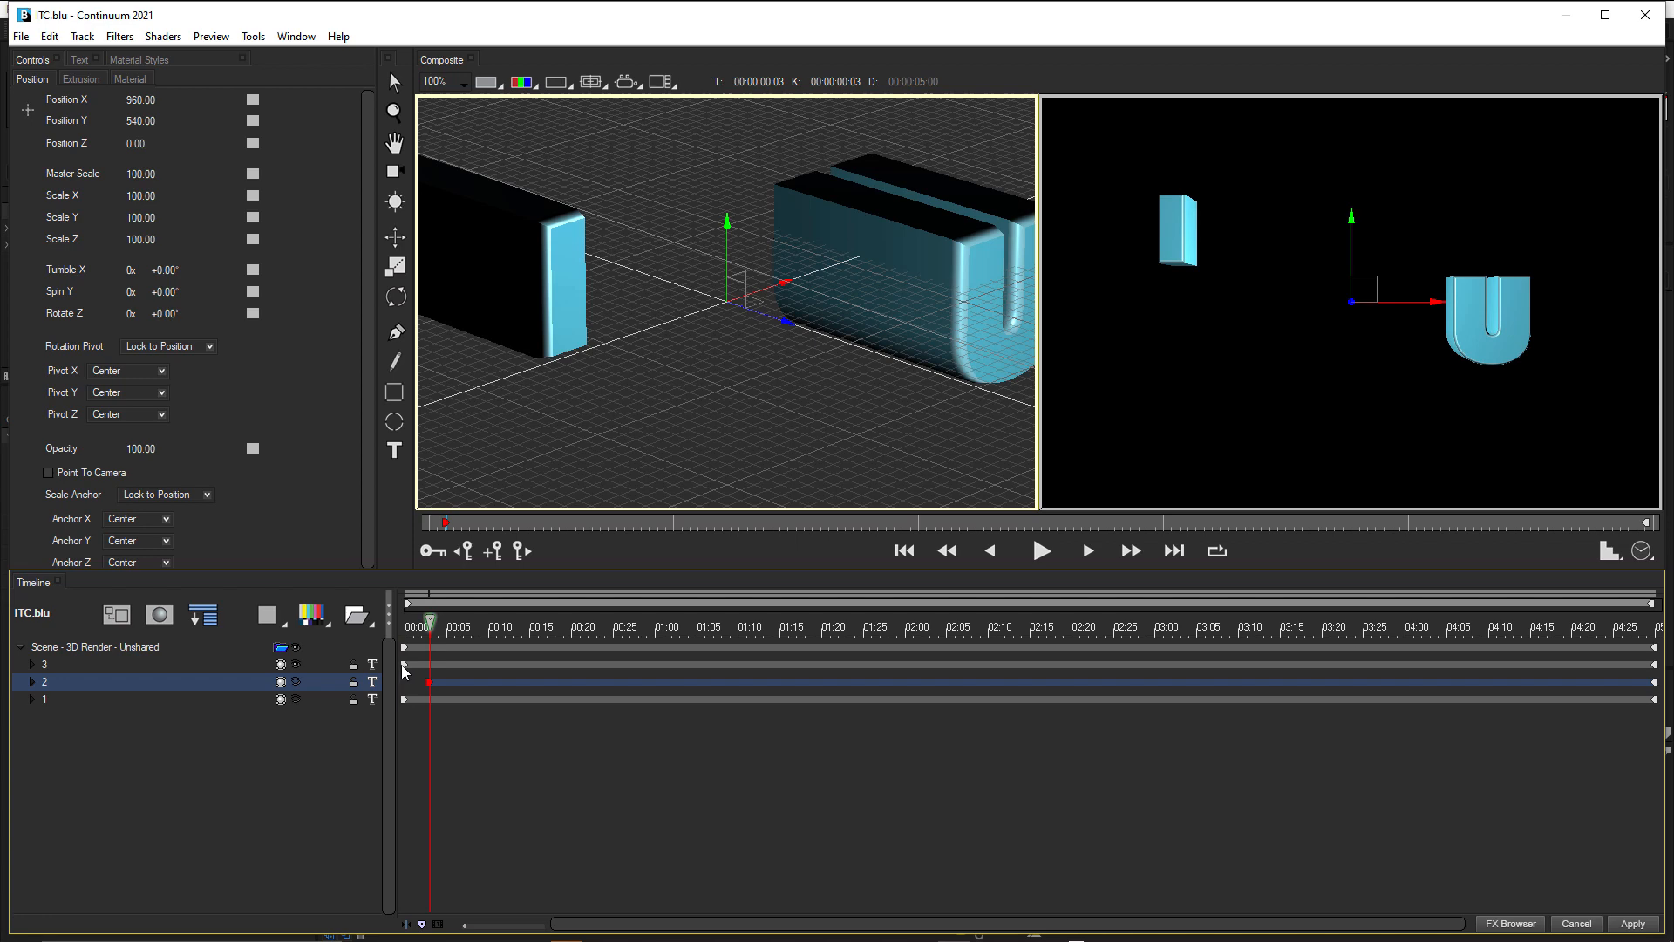
pyautogui.moveTo(405, 666)
pyautogui.mouseDown()
pyautogui.moveTo(464, 670)
pyautogui.moveTo(477, 626)
pyautogui.mouseUp()
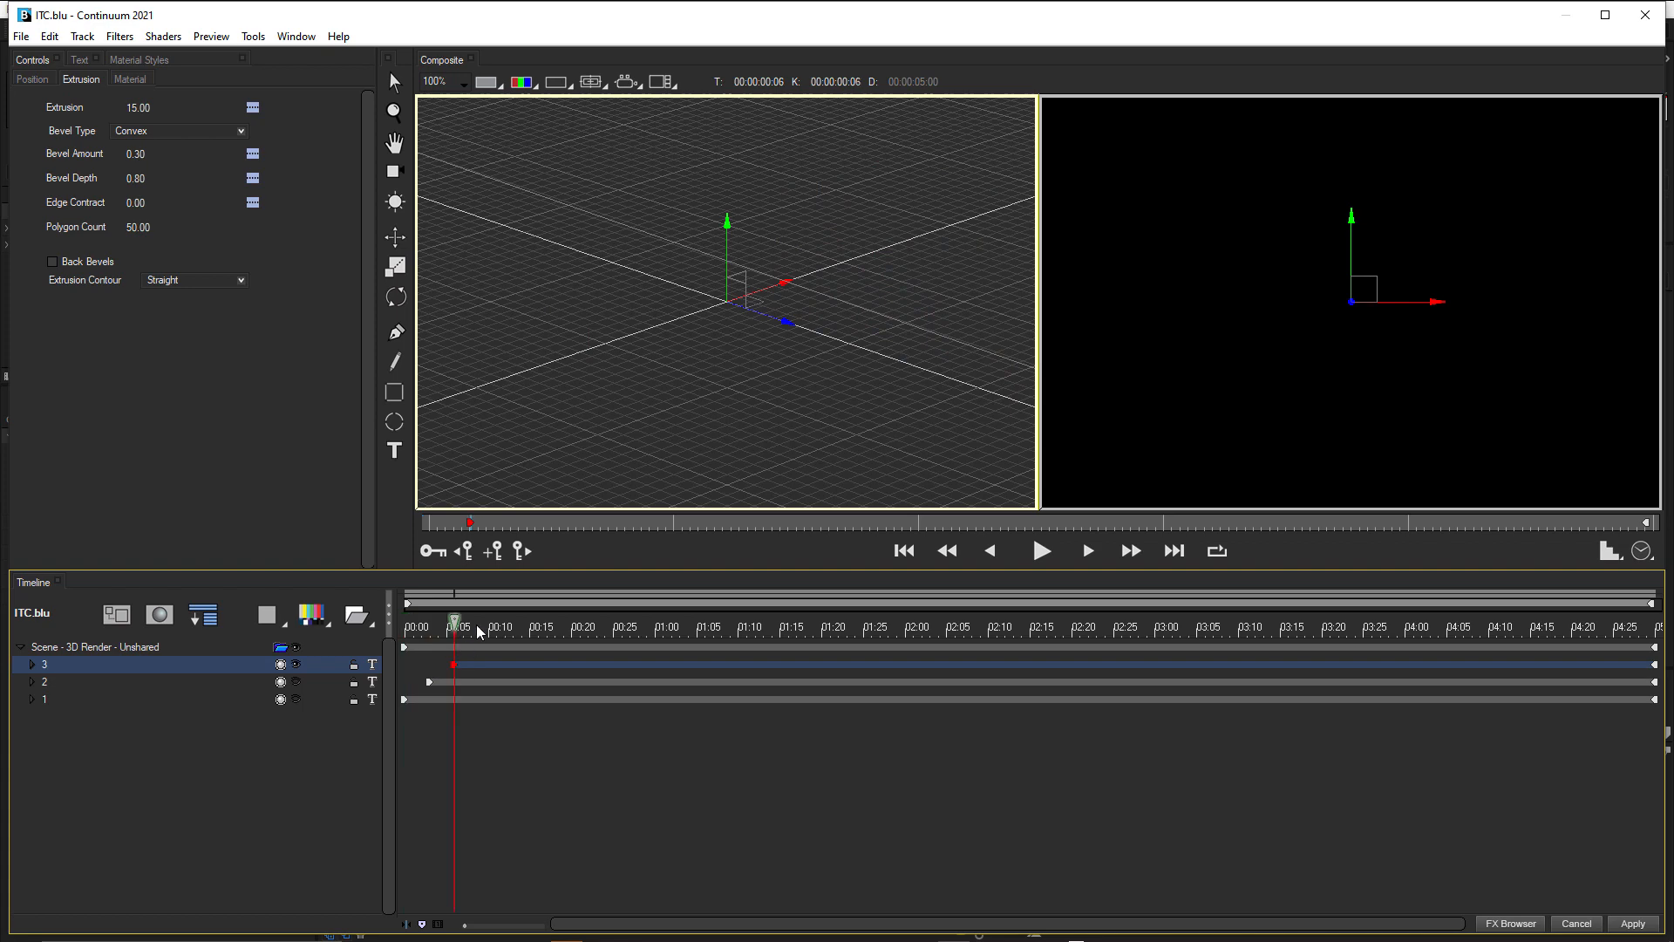
# Make track 1 visible again and preview the staggered type-on over the first 15 frames.
pyautogui.click(297, 684)
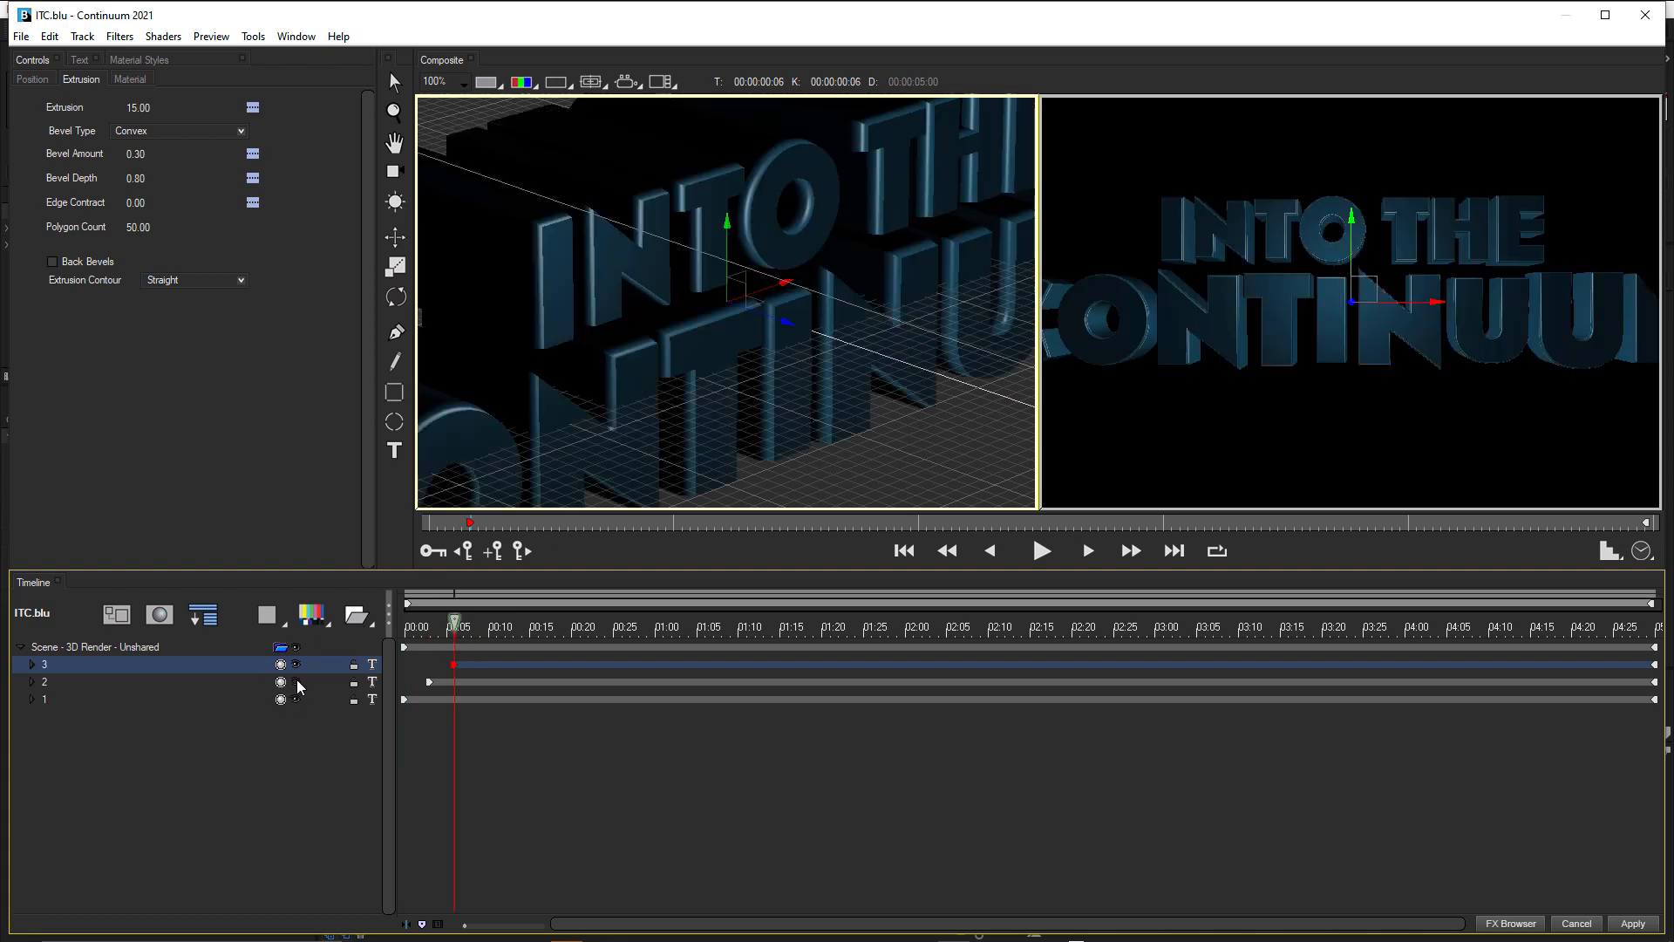
pyautogui.click(408, 629)
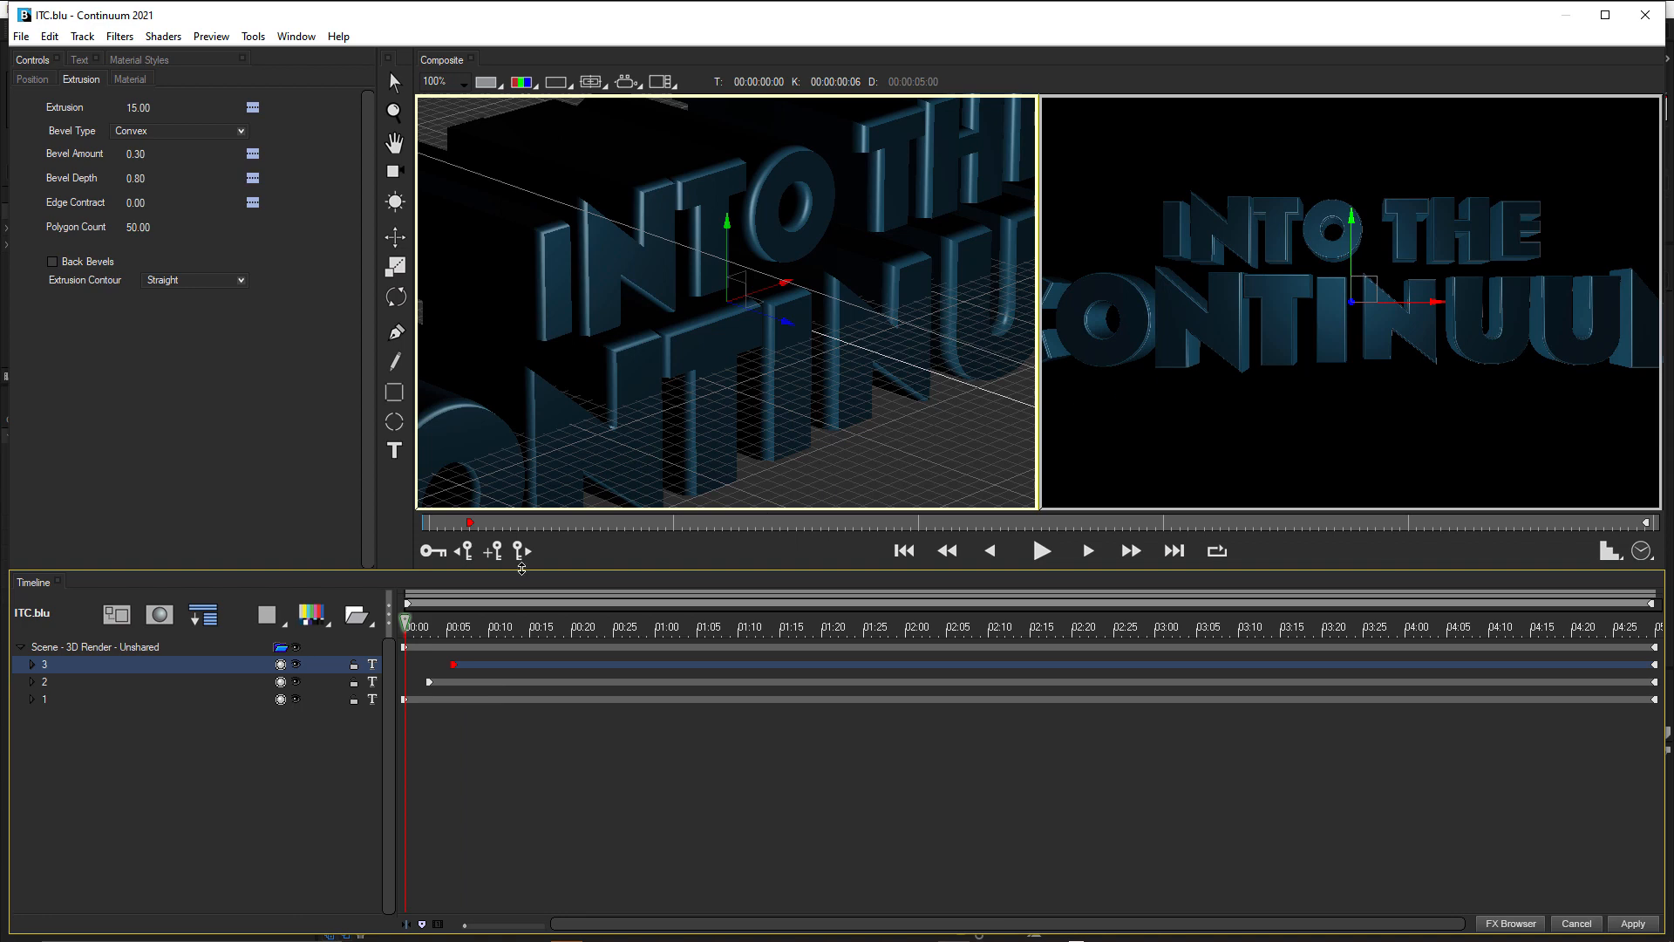
pyautogui.moveTo(436, 622); pyautogui.dragTo(442, 622)
pyautogui.click(441, 623)
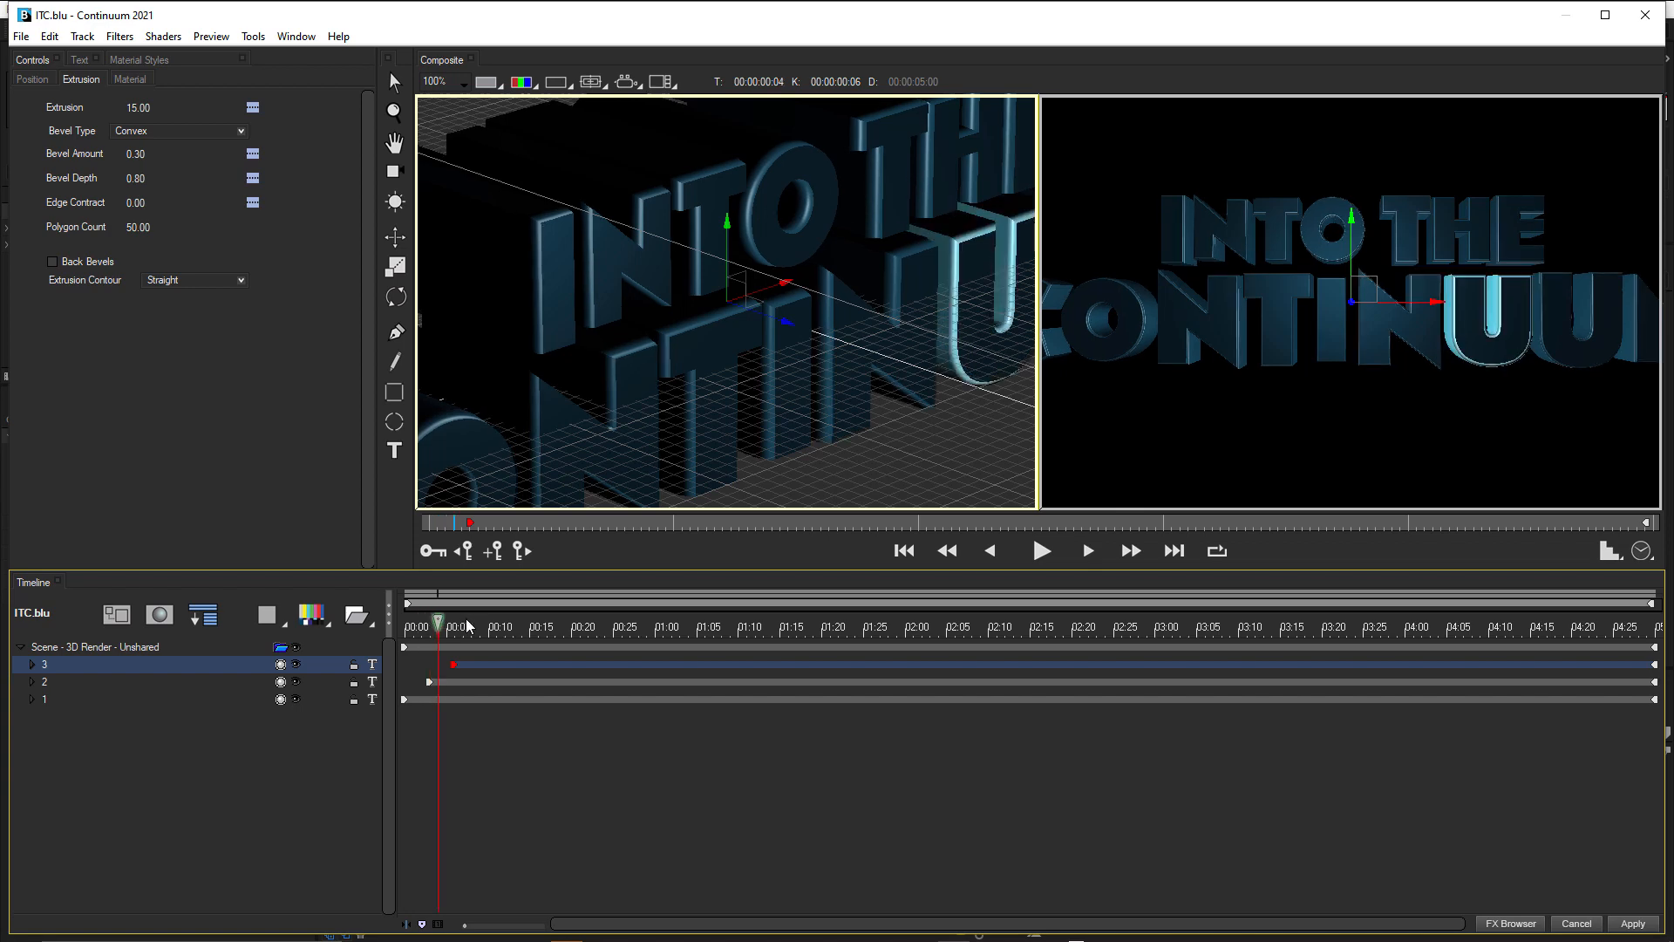
pyautogui.press('Right')
pyautogui.click(481, 624)
pyautogui.press('Right')
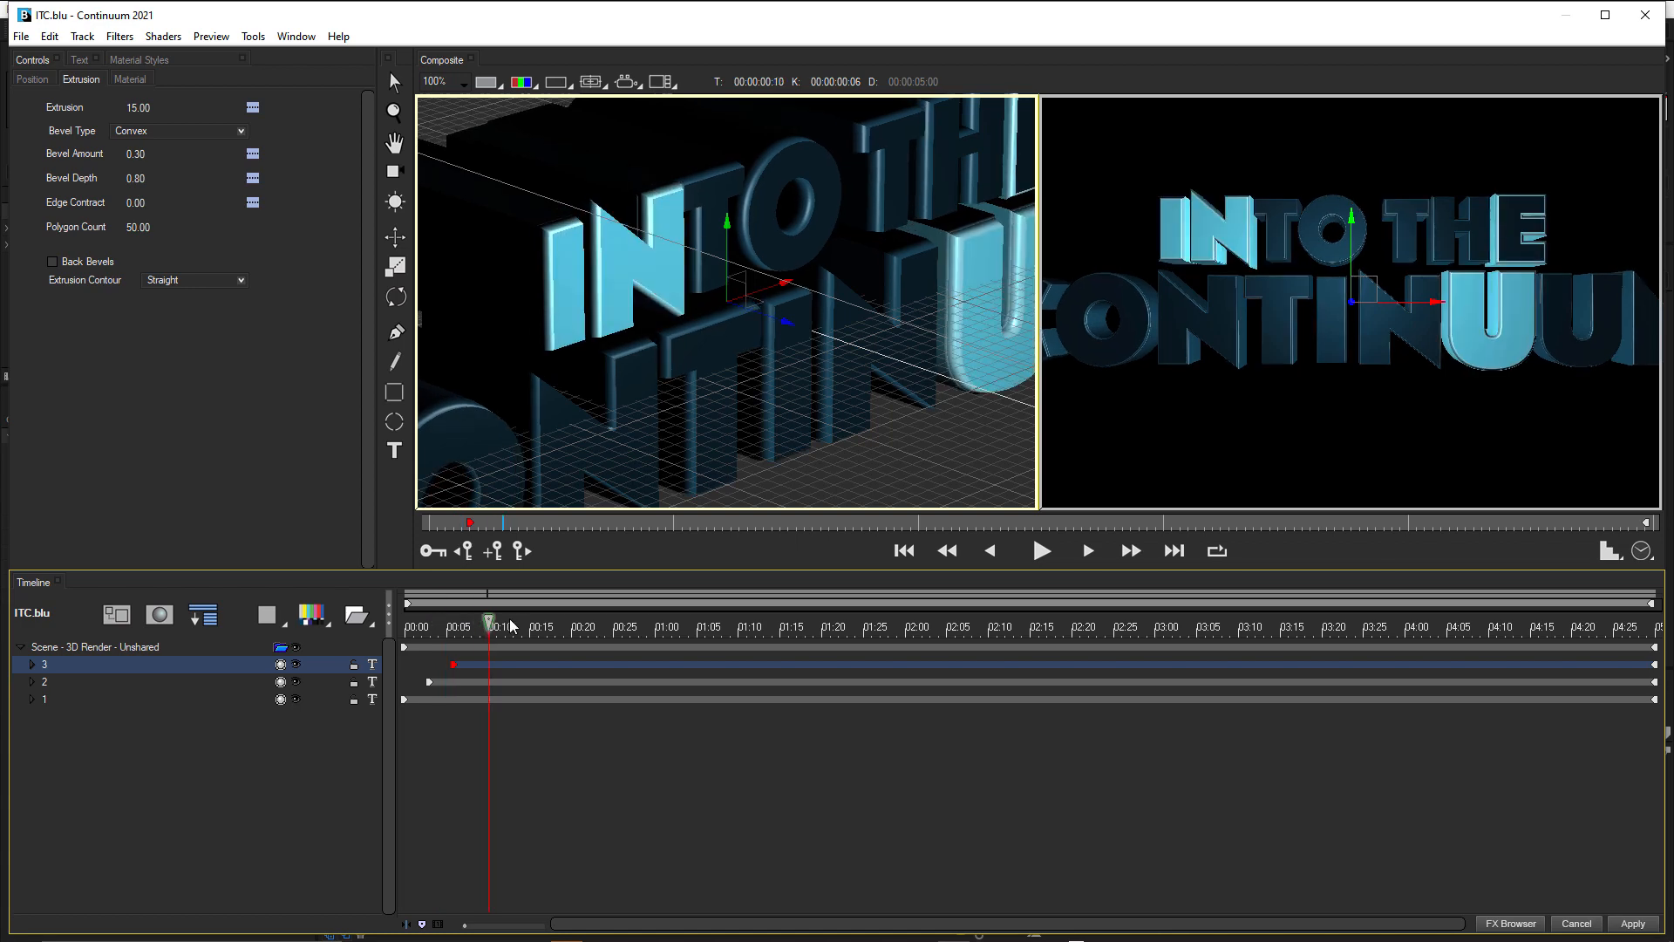
pyautogui.click(529, 622)
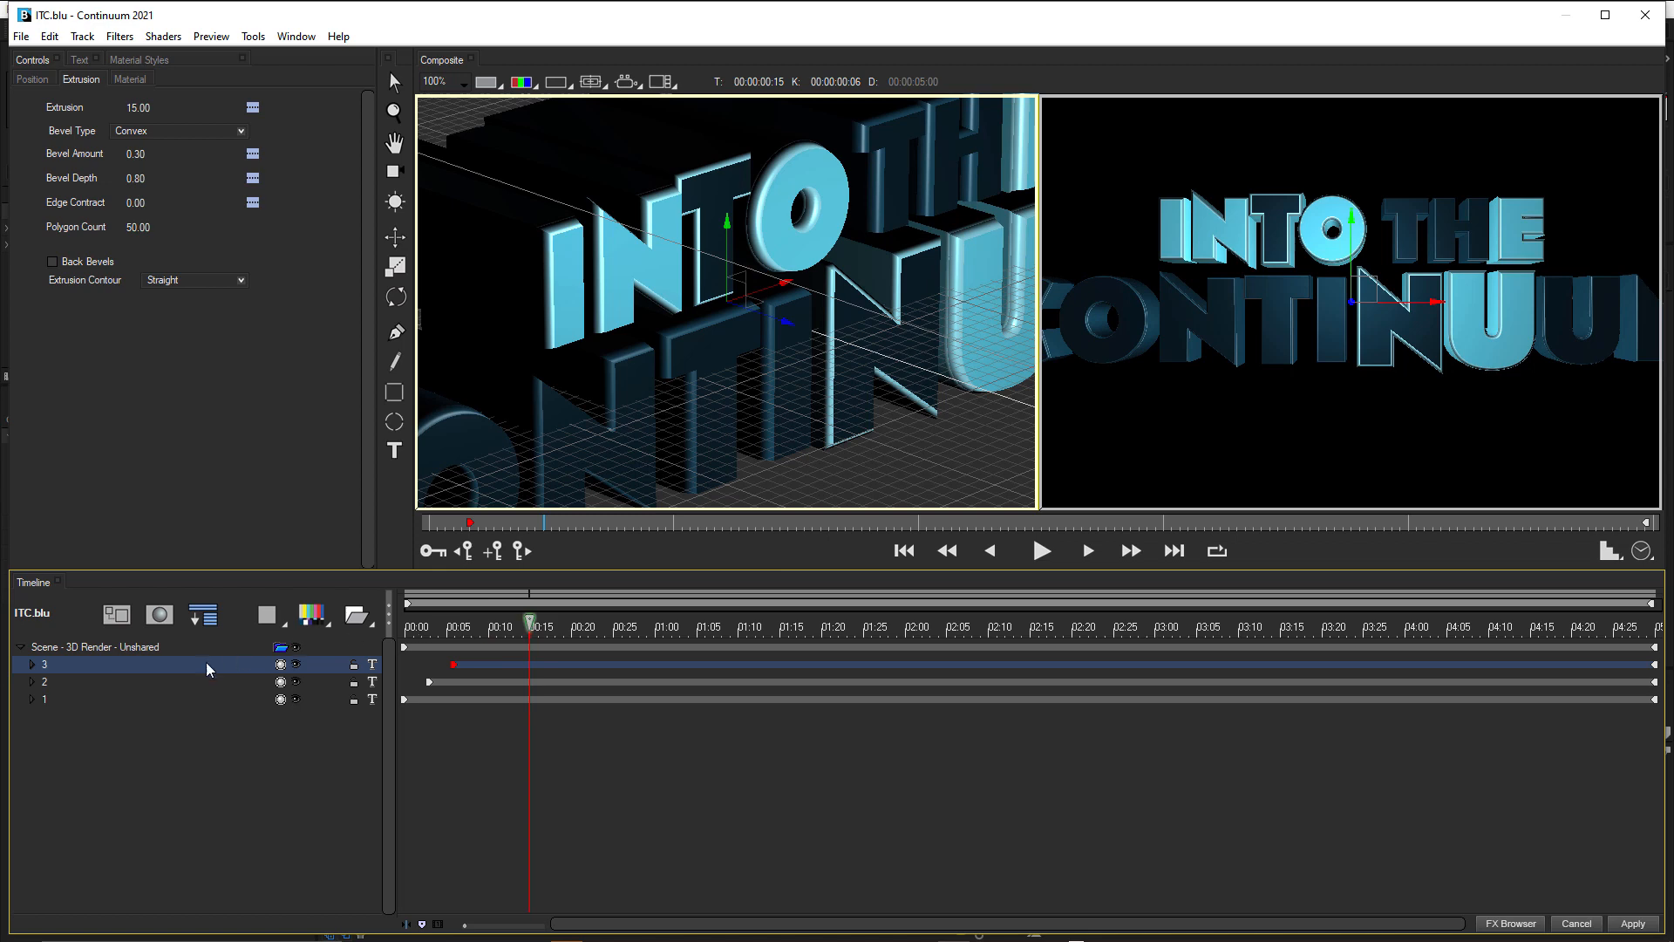
# Move the last two Type On keyframes of track 2's text to 00:00:04:08 and 00:00:04:25.
pyautogui.click(32, 666)
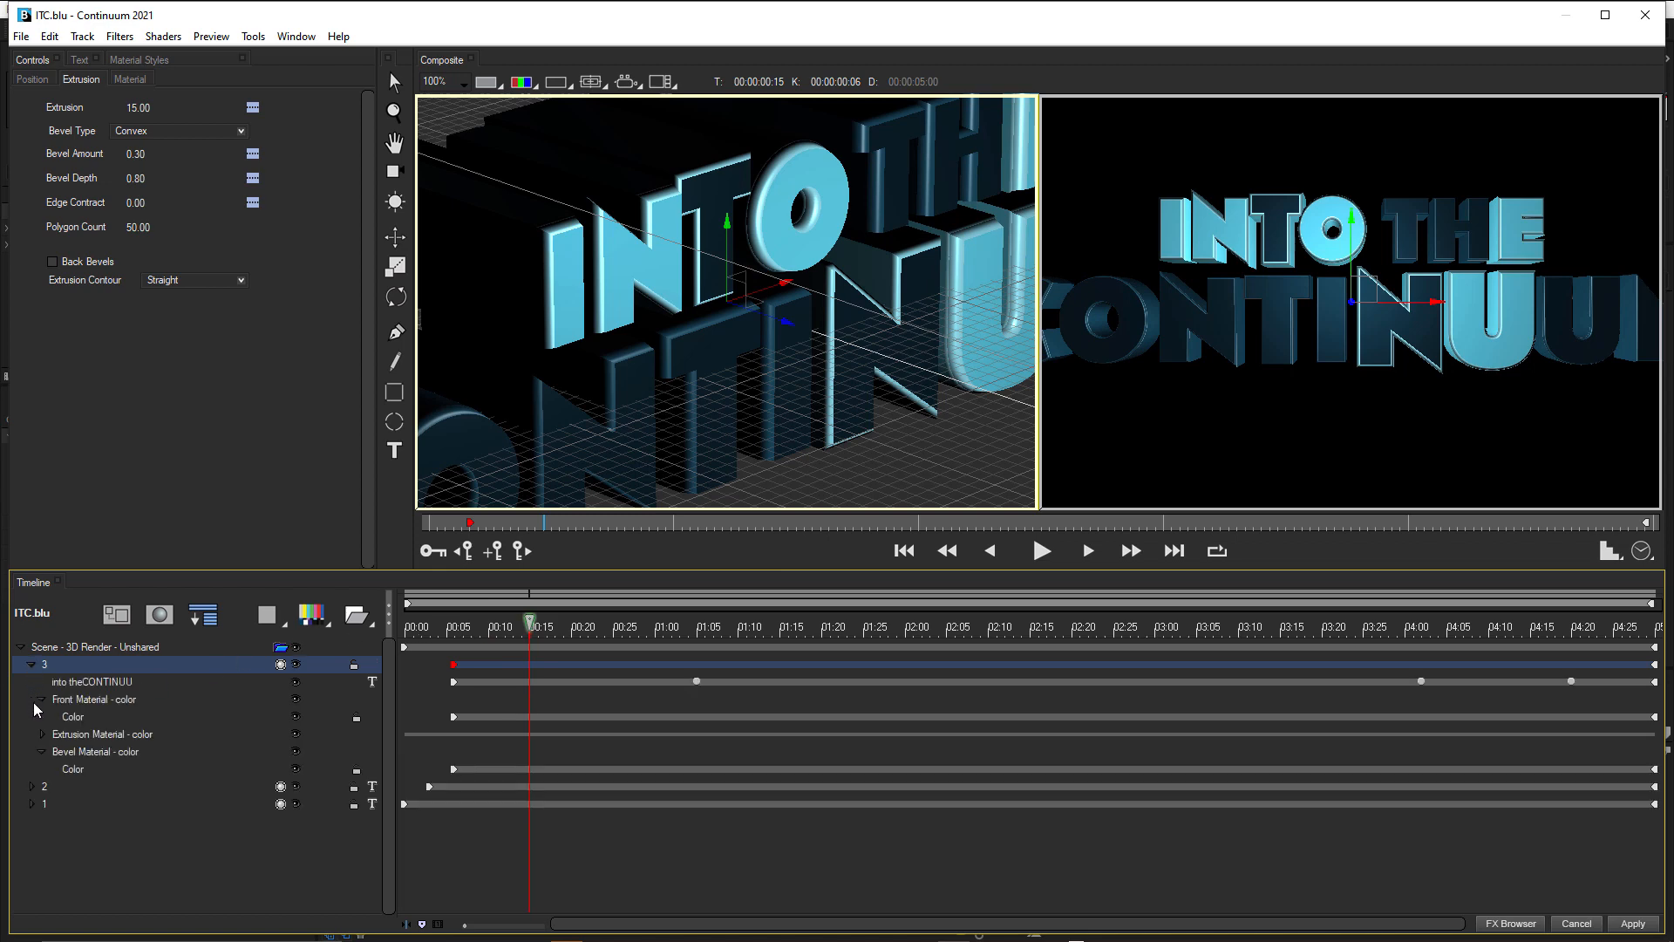
pyautogui.click(32, 789)
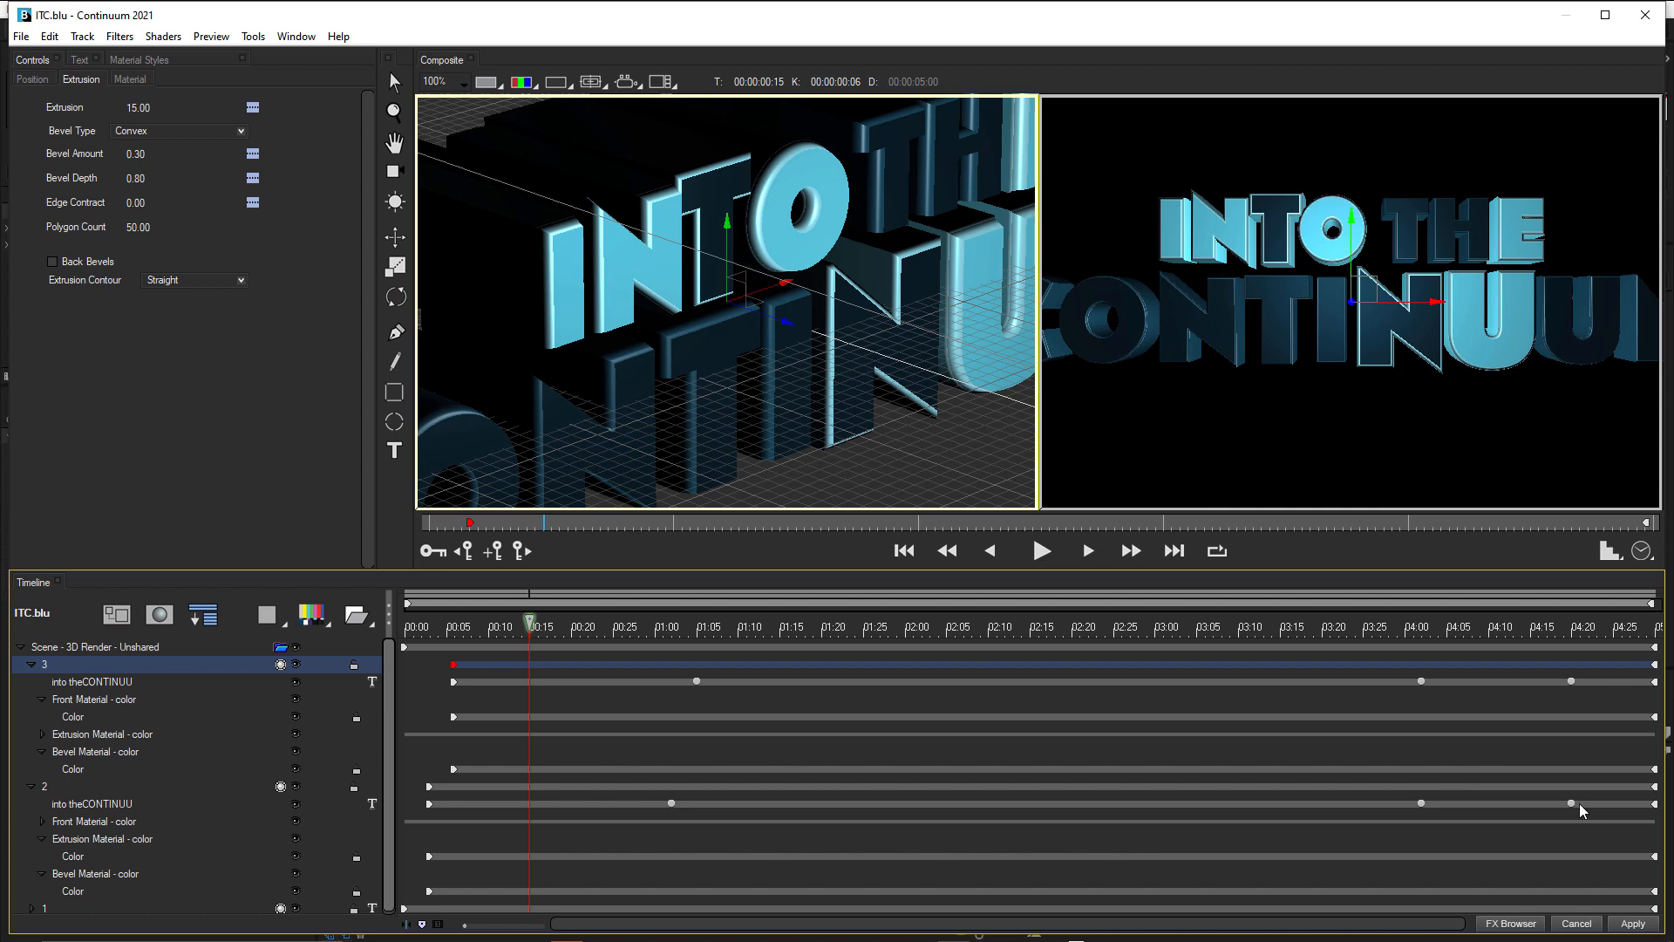
pyautogui.click(1605, 806)
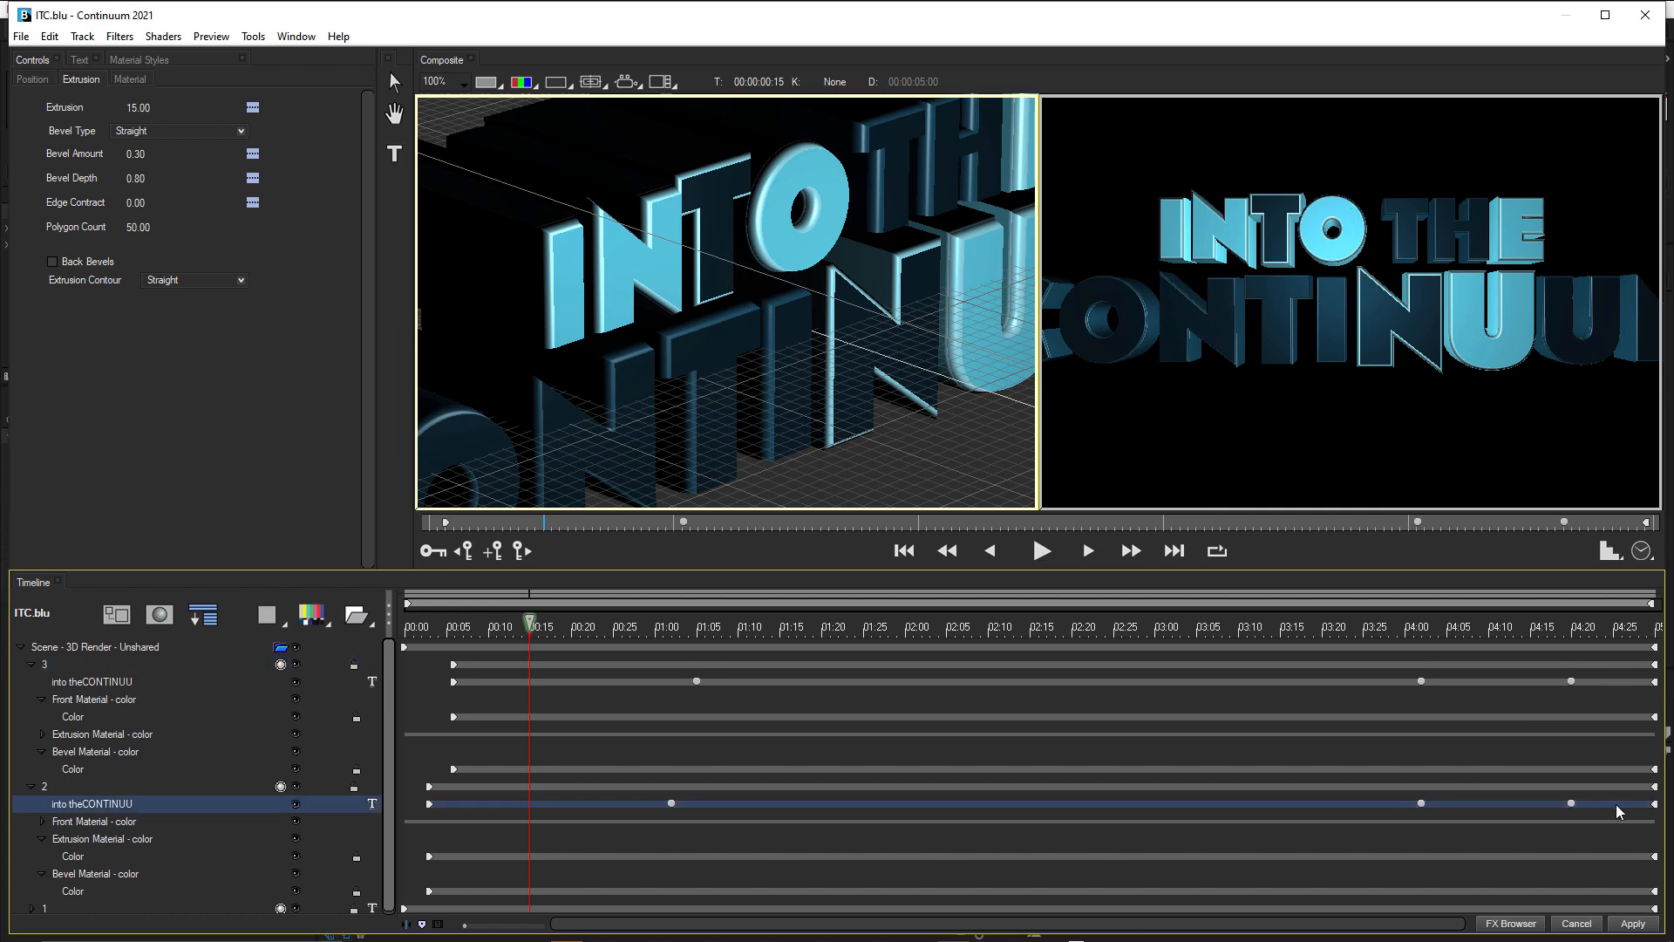
pyautogui.moveTo(1572, 804); pyautogui.dragTo(1594, 806)
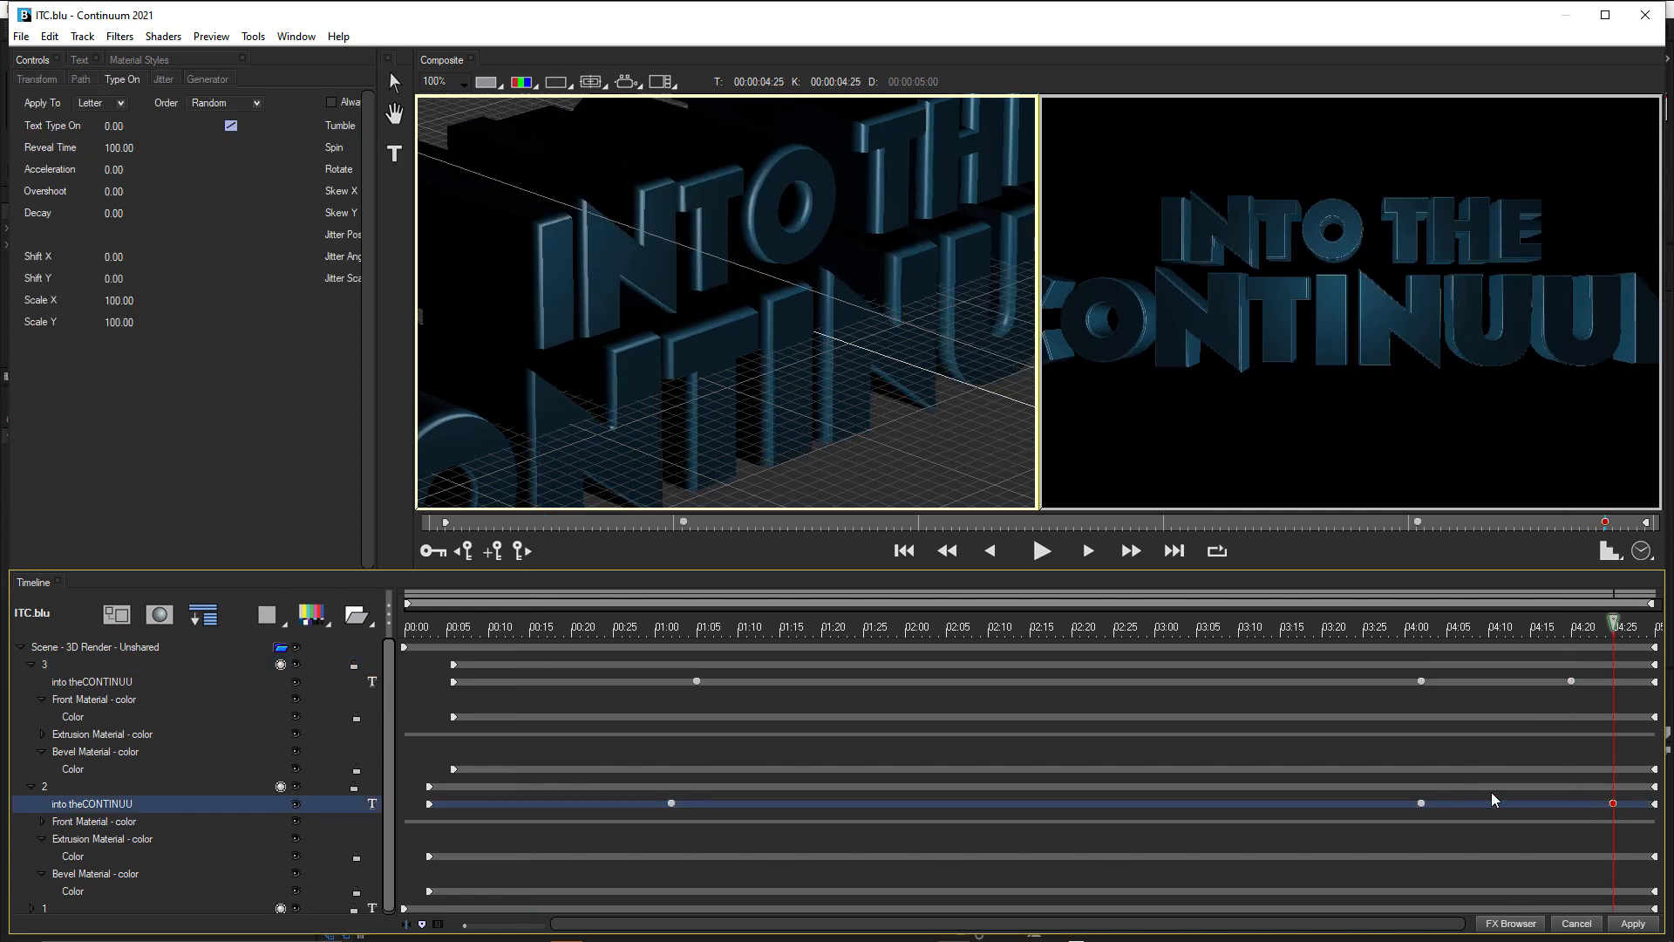
pyautogui.click(1423, 805)
pyautogui.moveTo(1422, 805); pyautogui.dragTo(1472, 804)
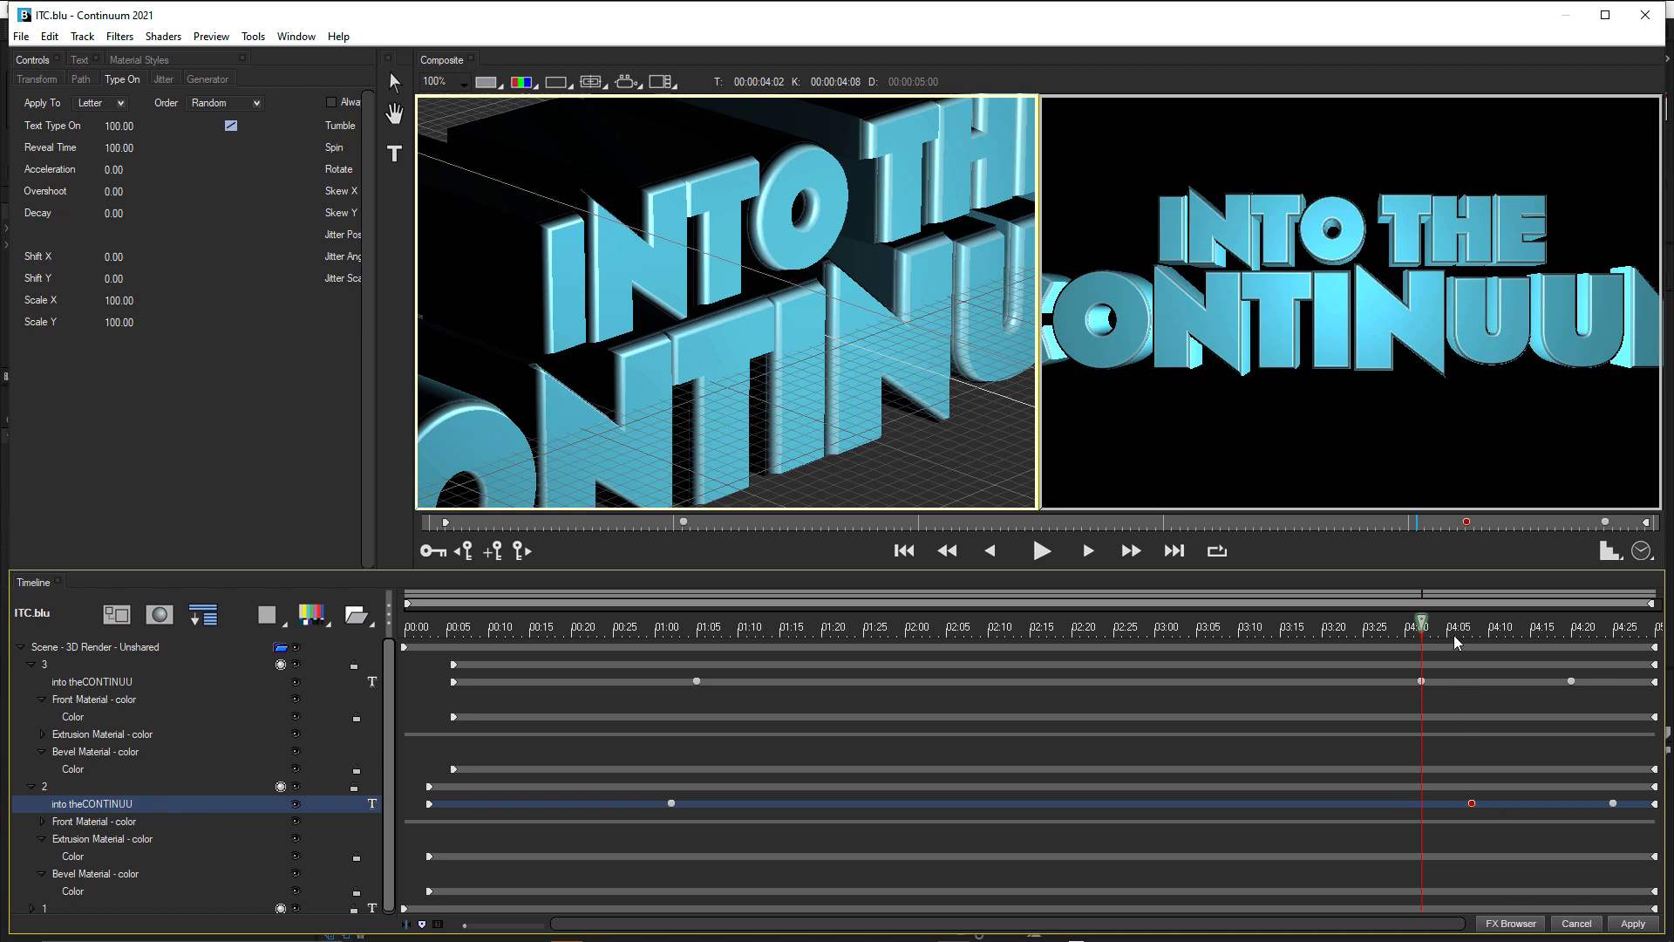
# Examine how the letters of the layered tracks disappear between 00:00:04:01 and 00:00:04:20.
pyautogui.hotkey('ctrl', 'Right')
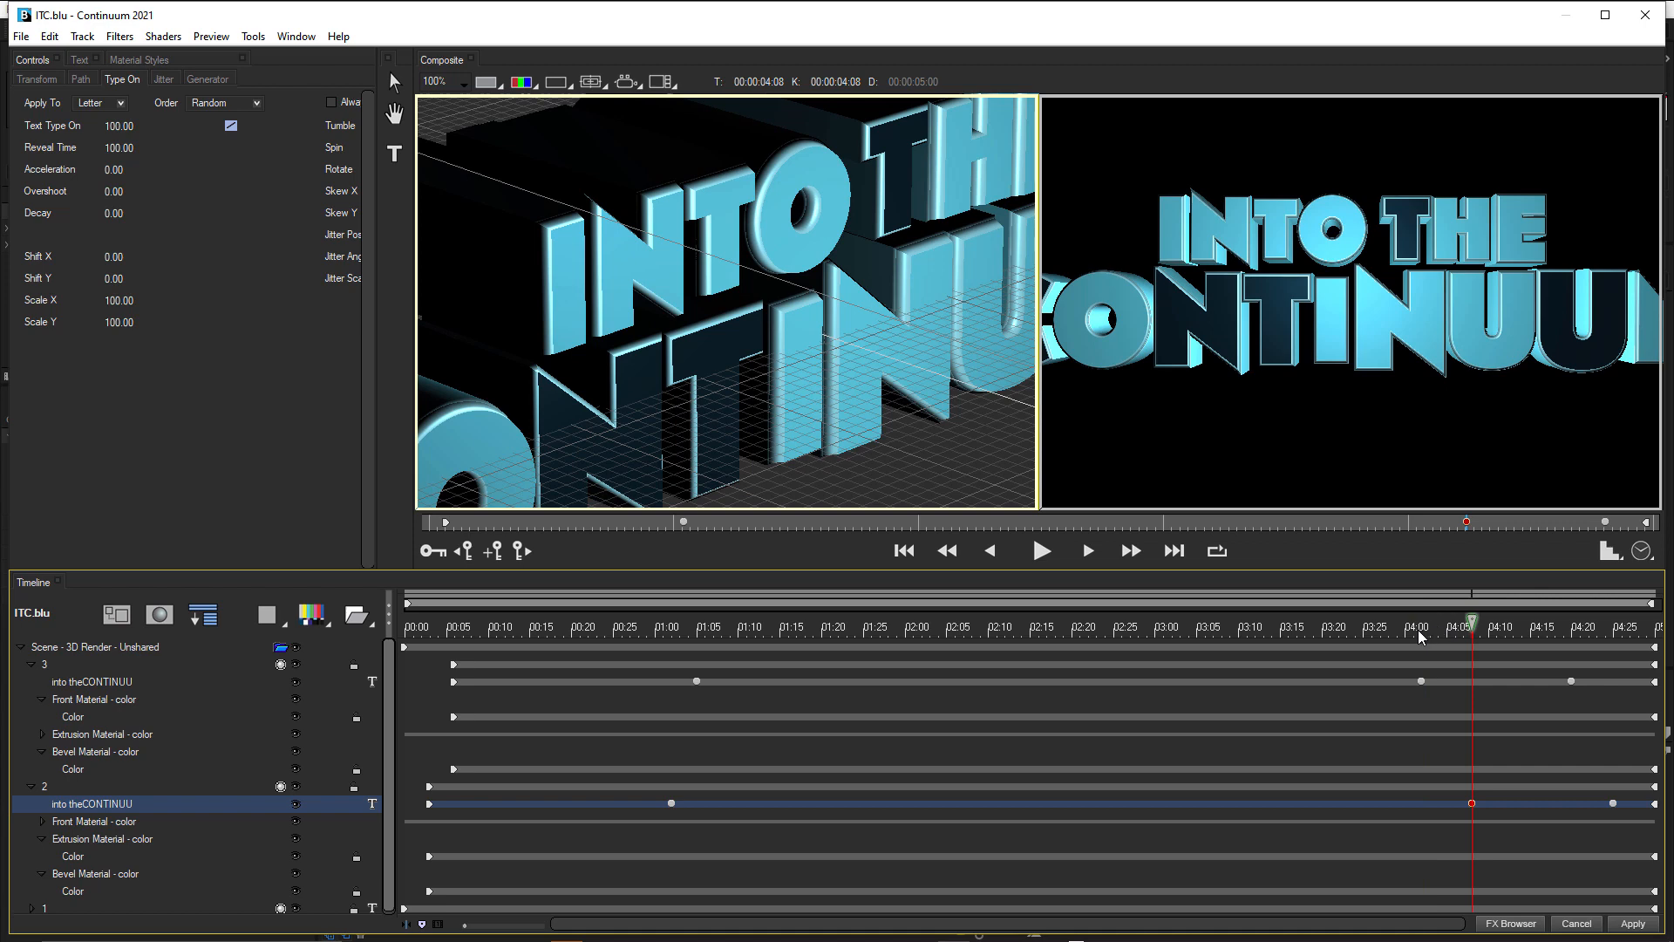
pyautogui.click(1420, 629)
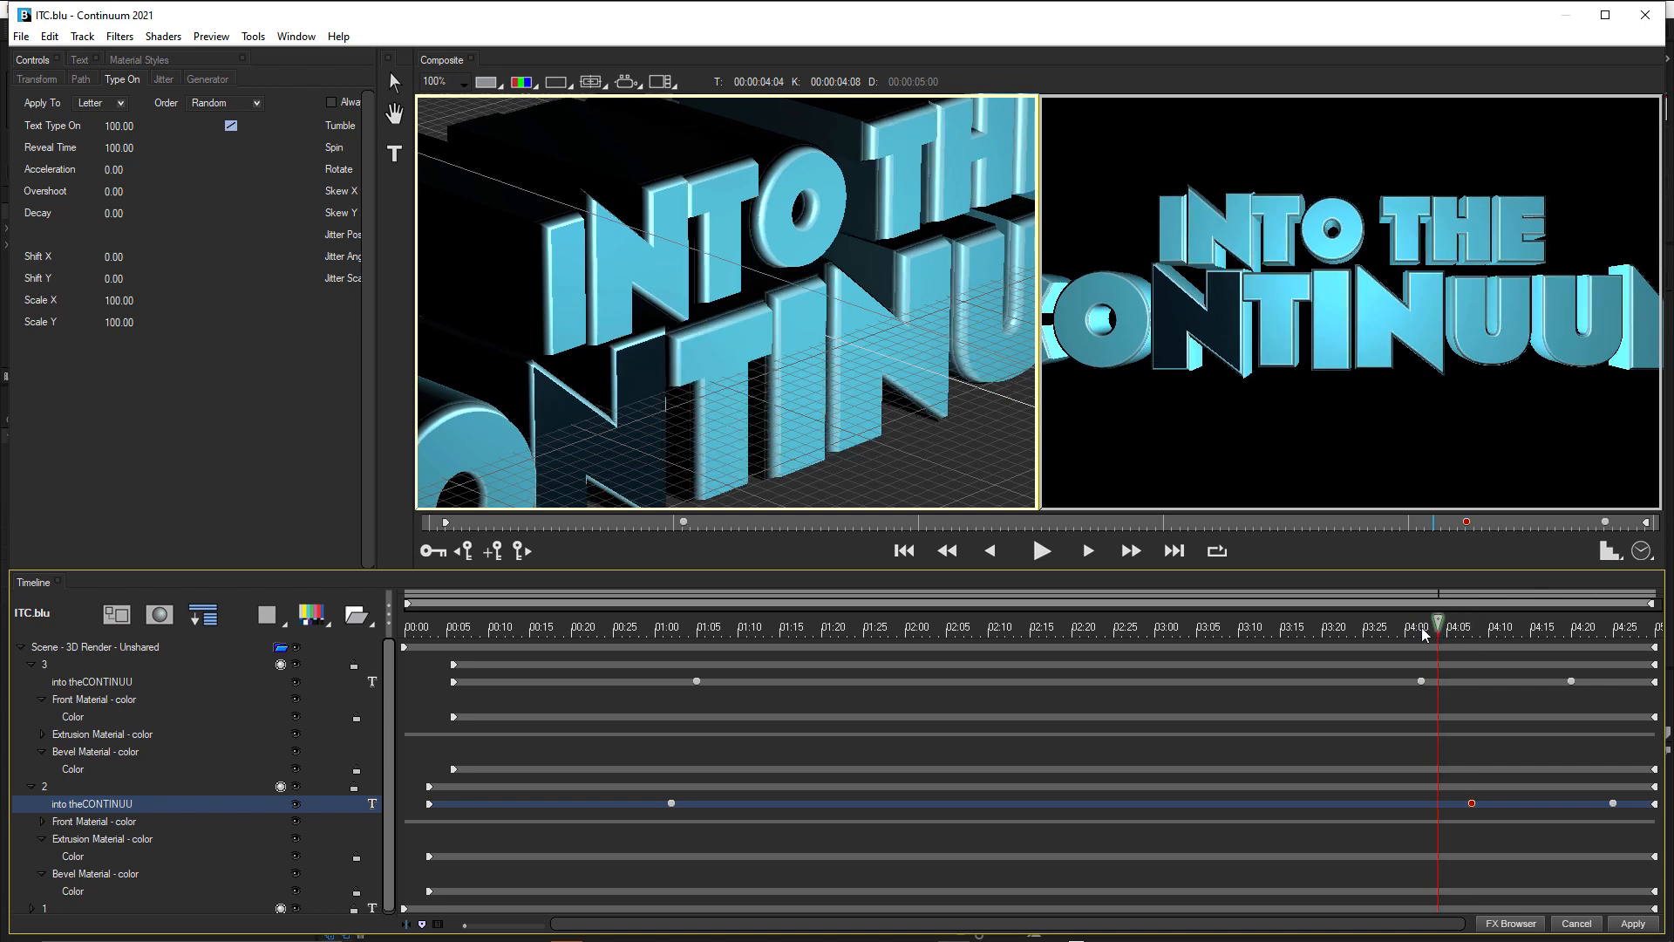
pyautogui.press('Left')
pyautogui.press('Left')
pyautogui.press('Left')
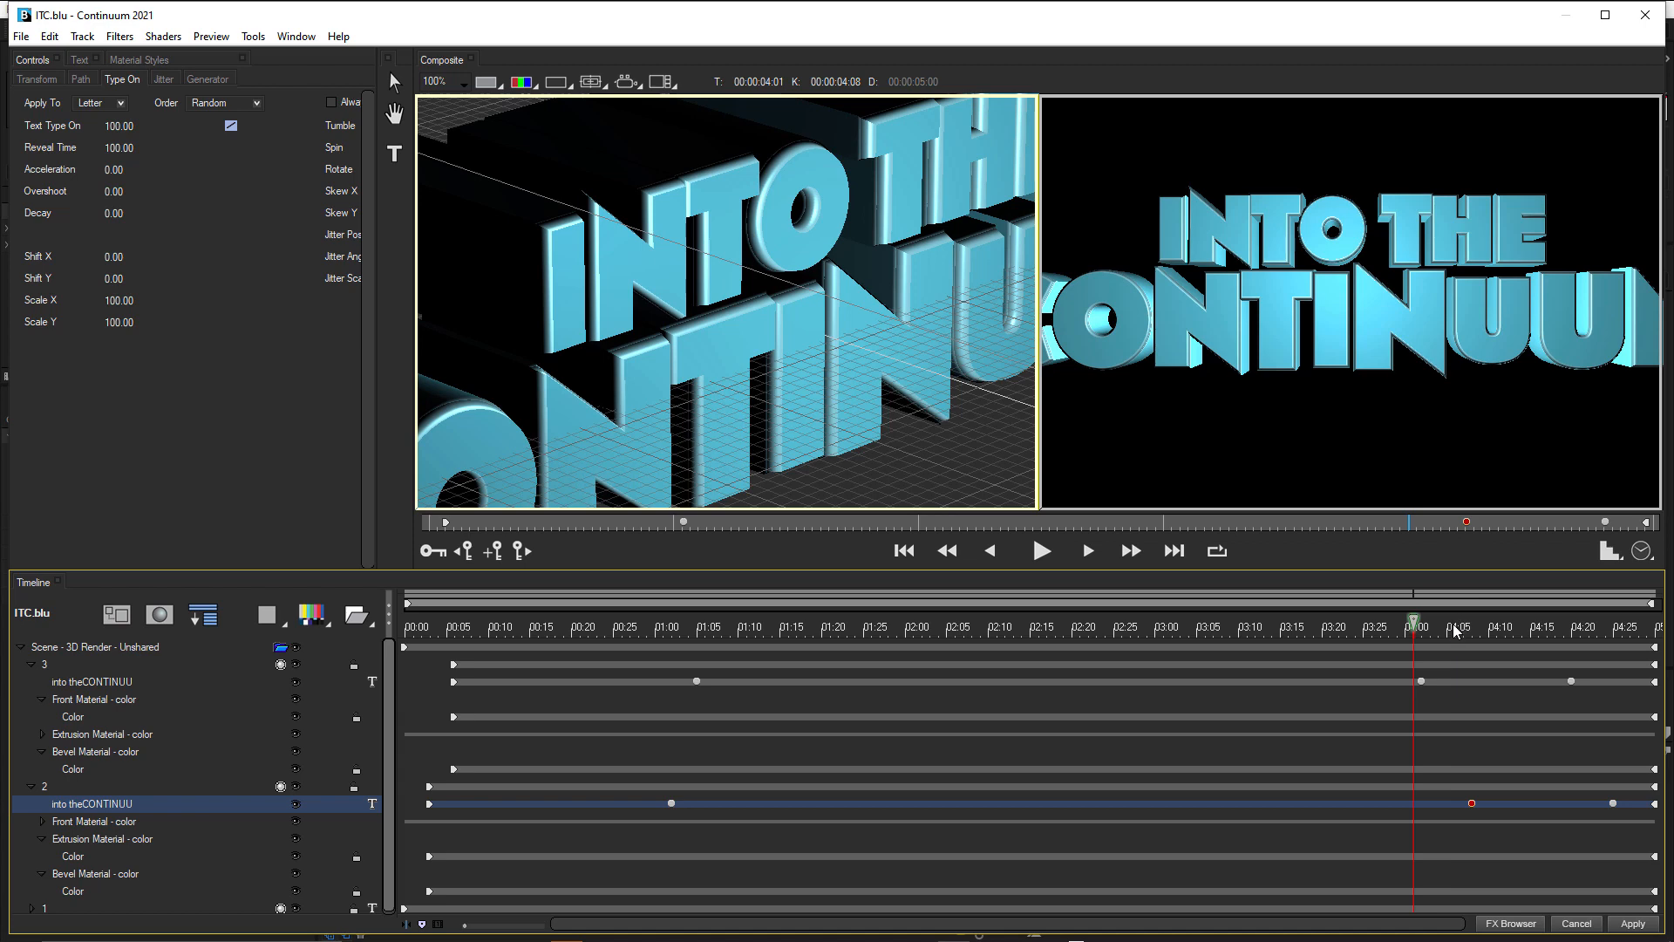
pyautogui.moveTo(1454, 624); pyautogui.dragTo(1515, 622)
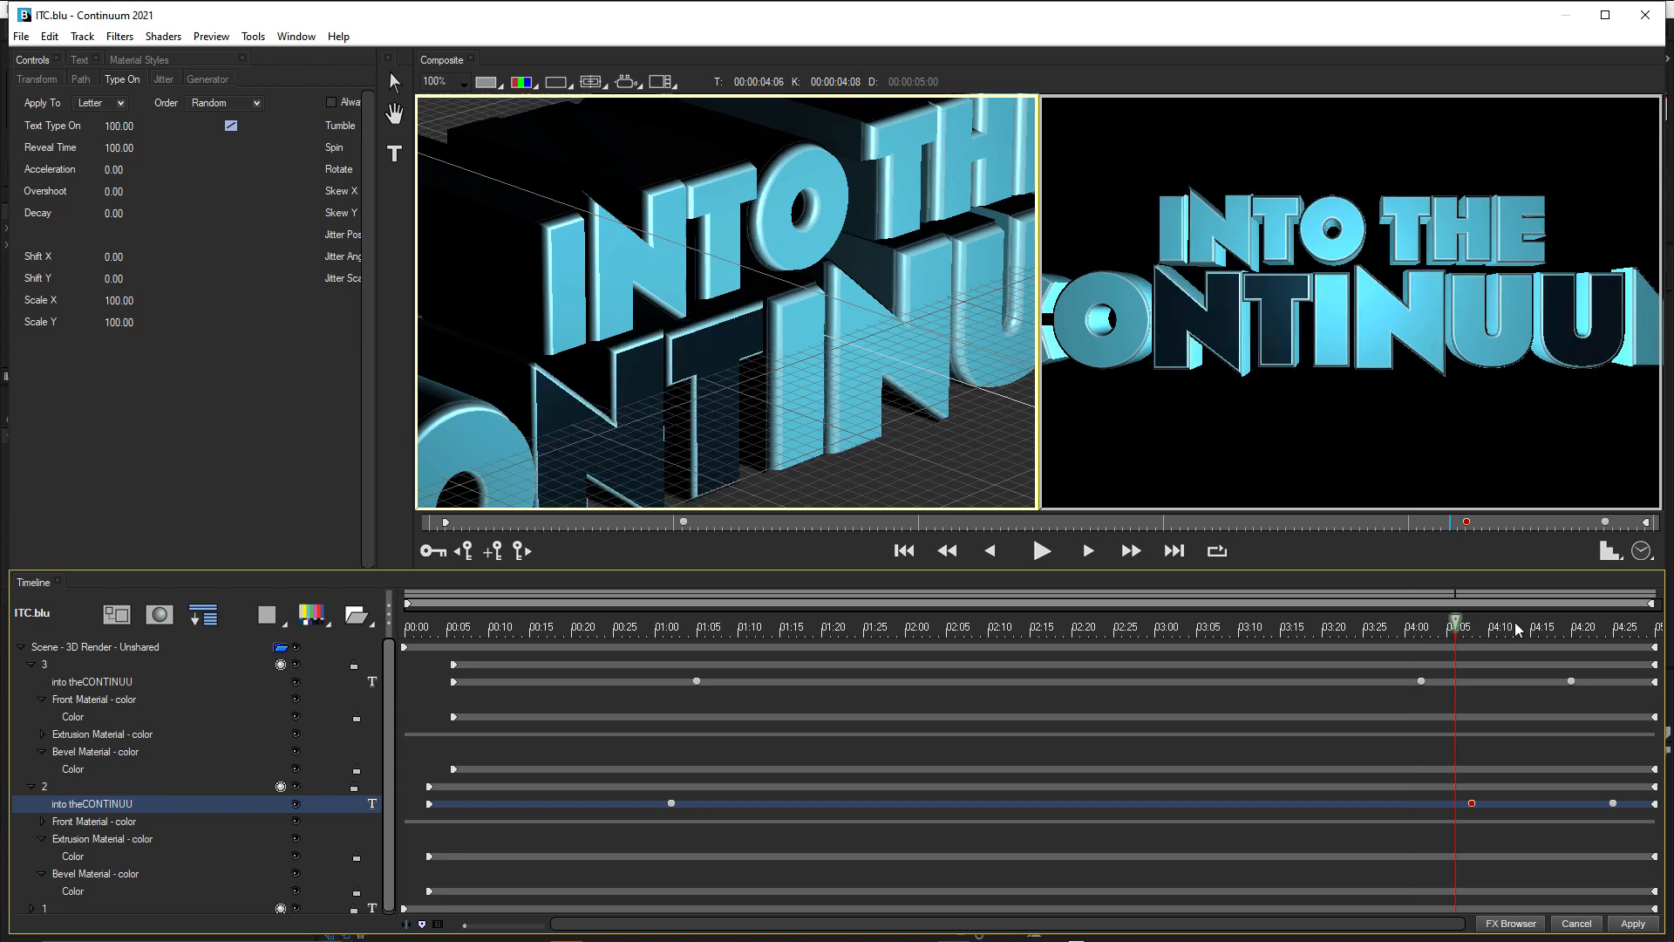
pyautogui.click(1577, 633)
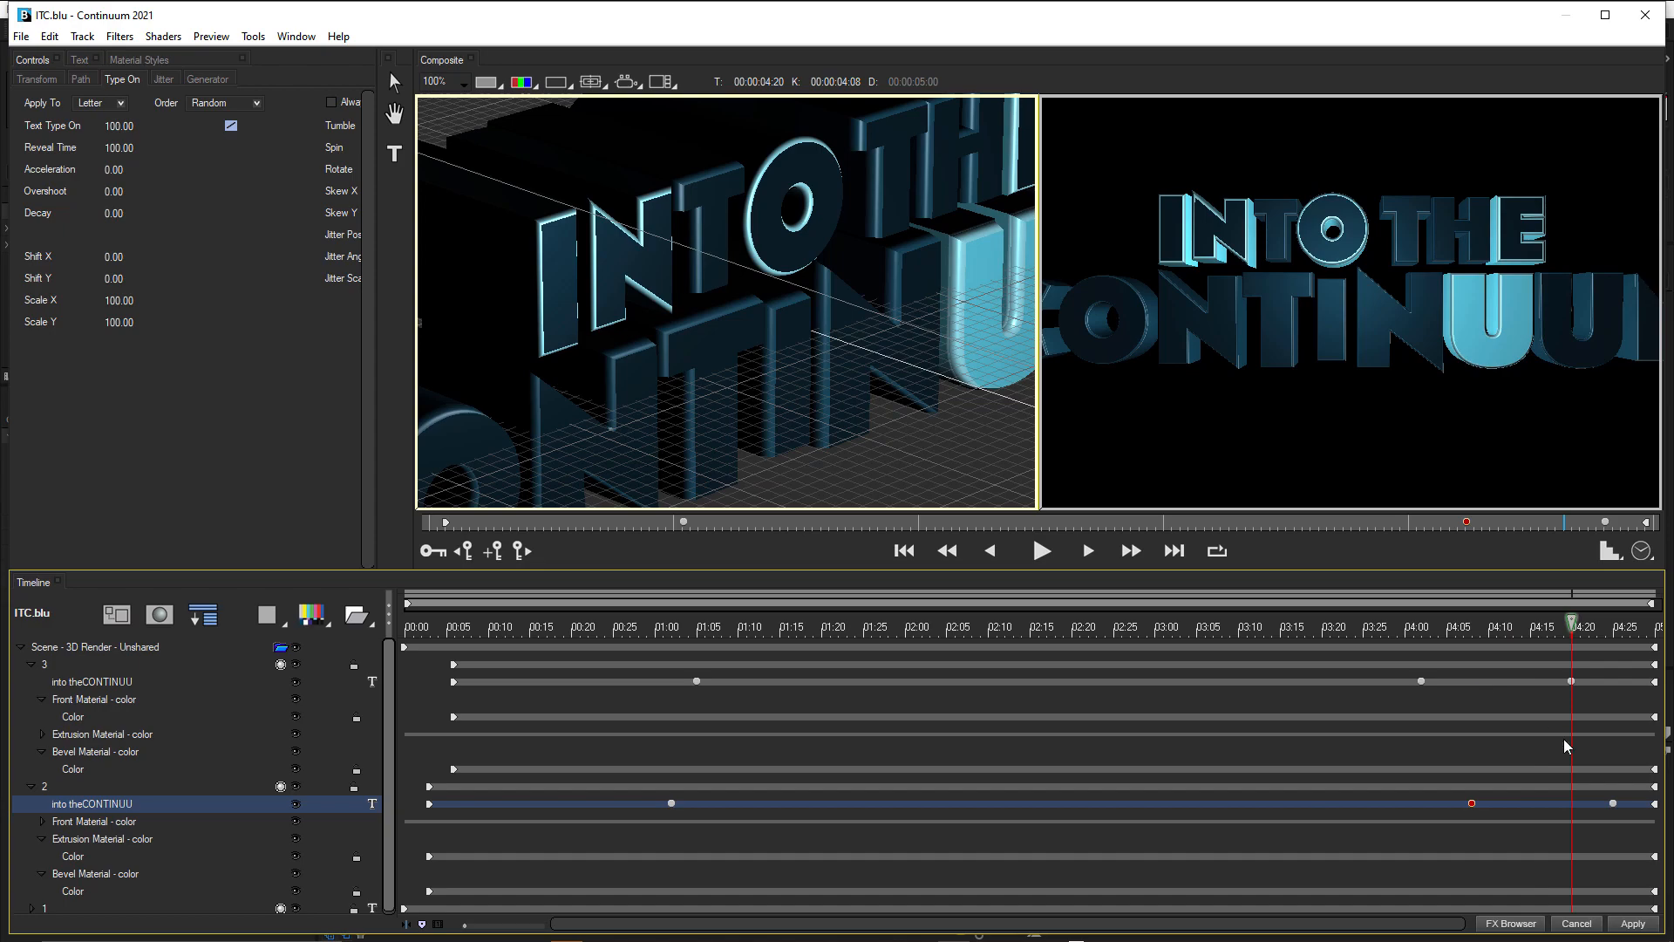
# Apply the title to the After Effects composition, reopen it in BCC Title Studio and collapse tracks 3 and 2.
pyautogui.click(1627, 926)
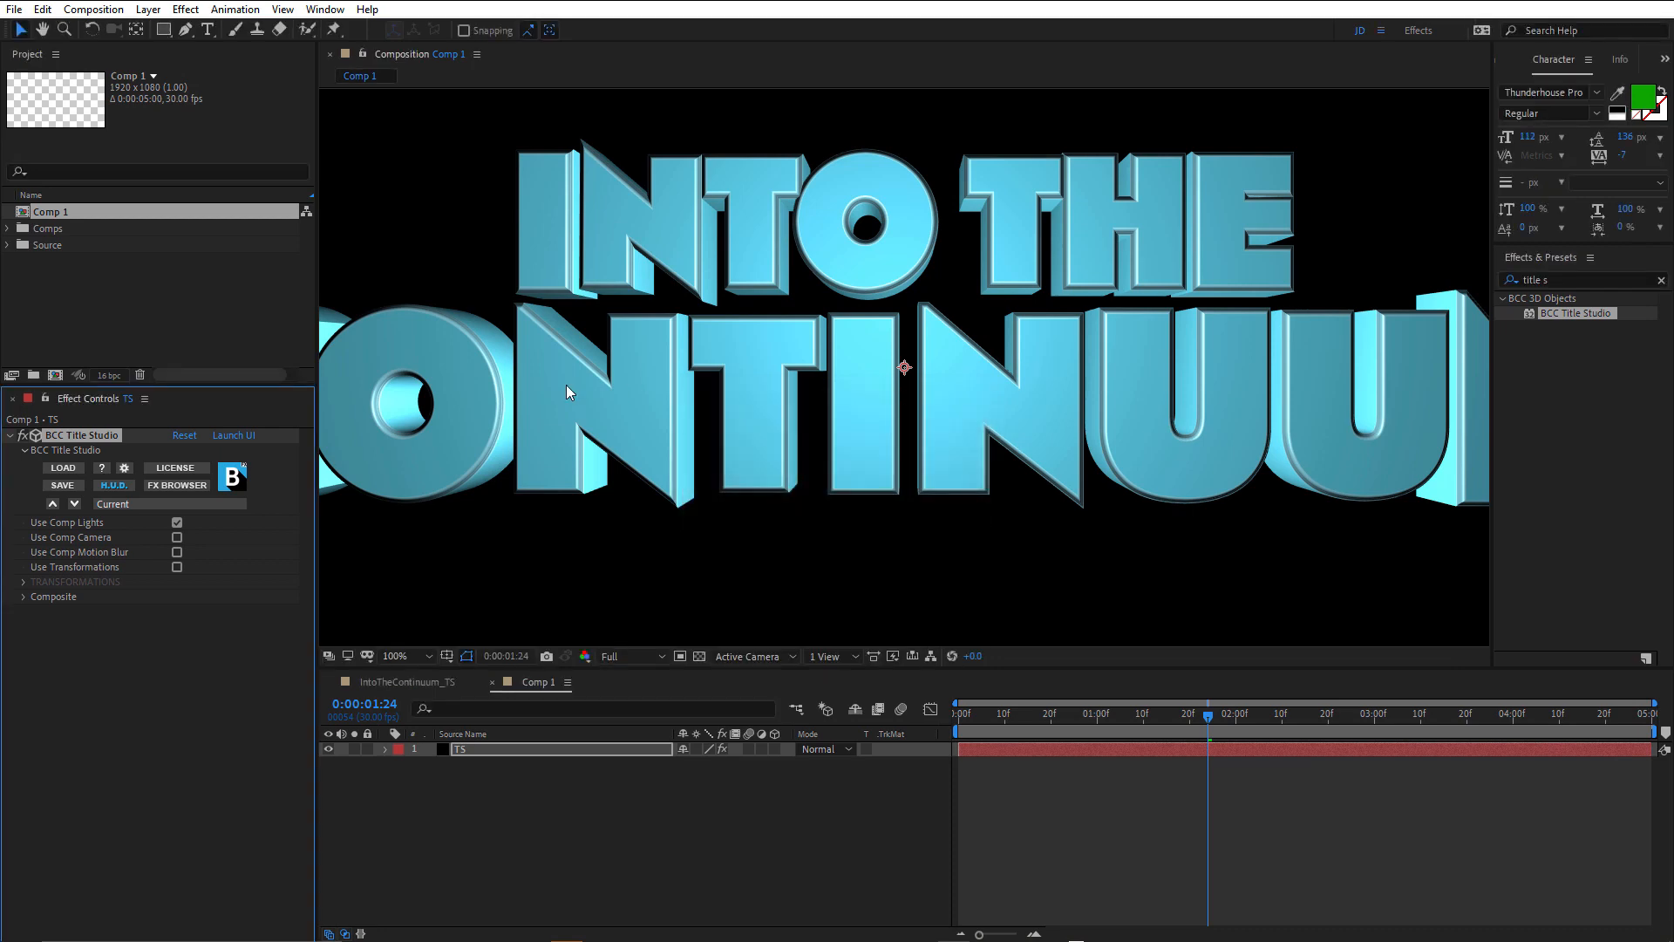
pyautogui.click(231, 435)
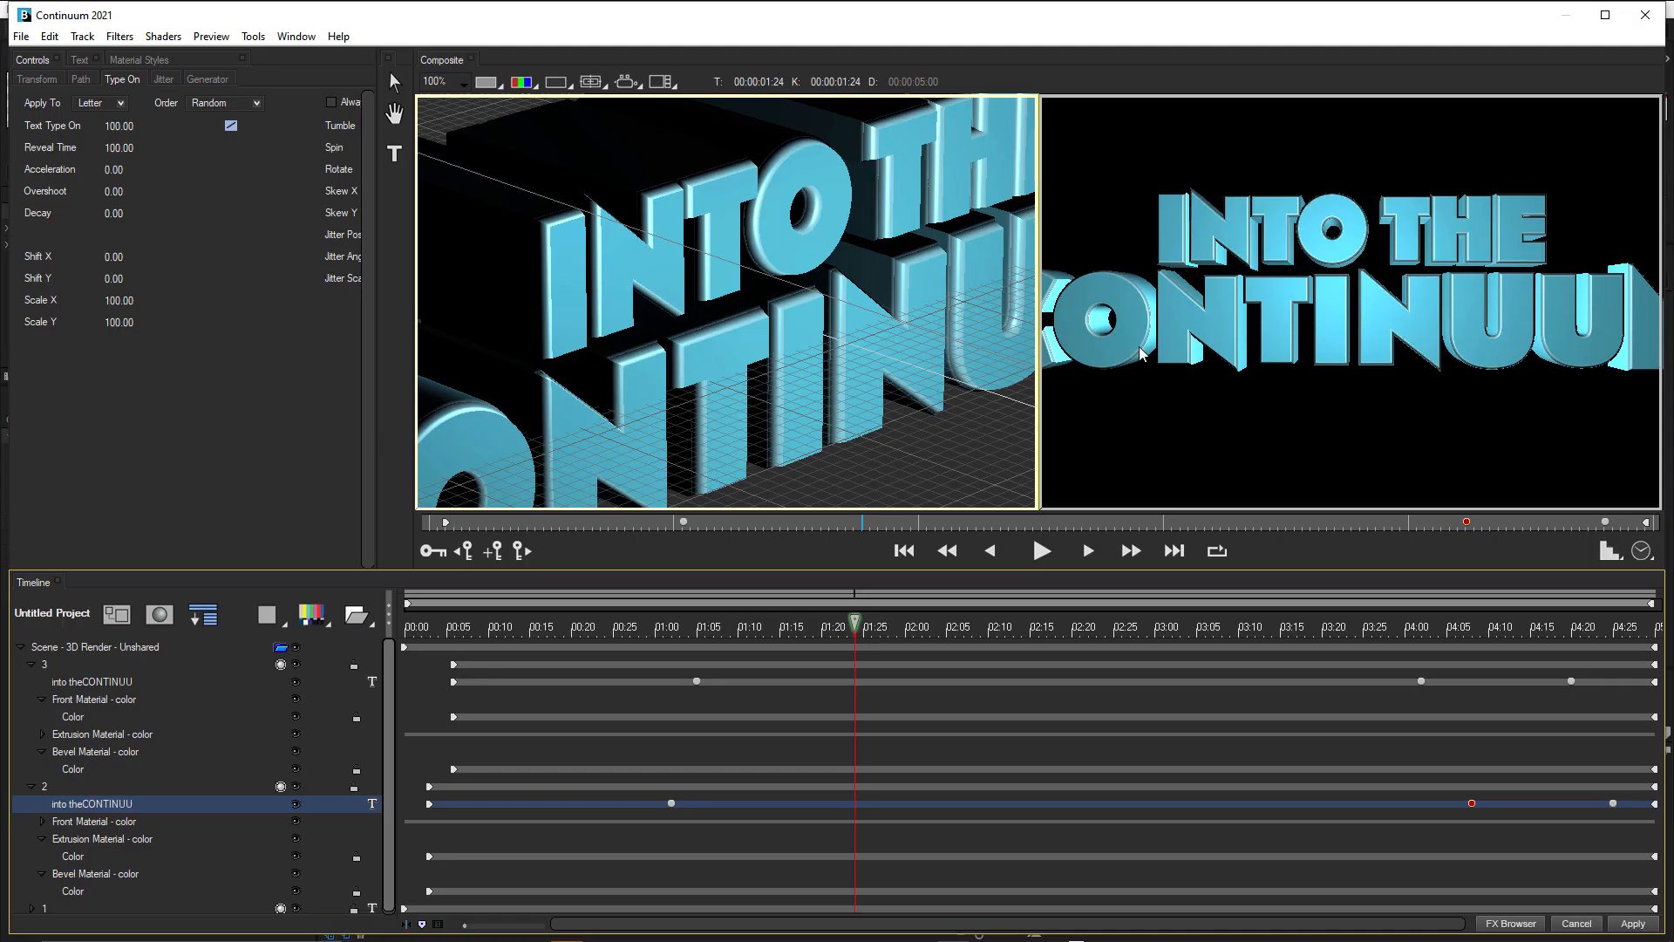
pyautogui.click(32, 665)
pyautogui.click(31, 682)
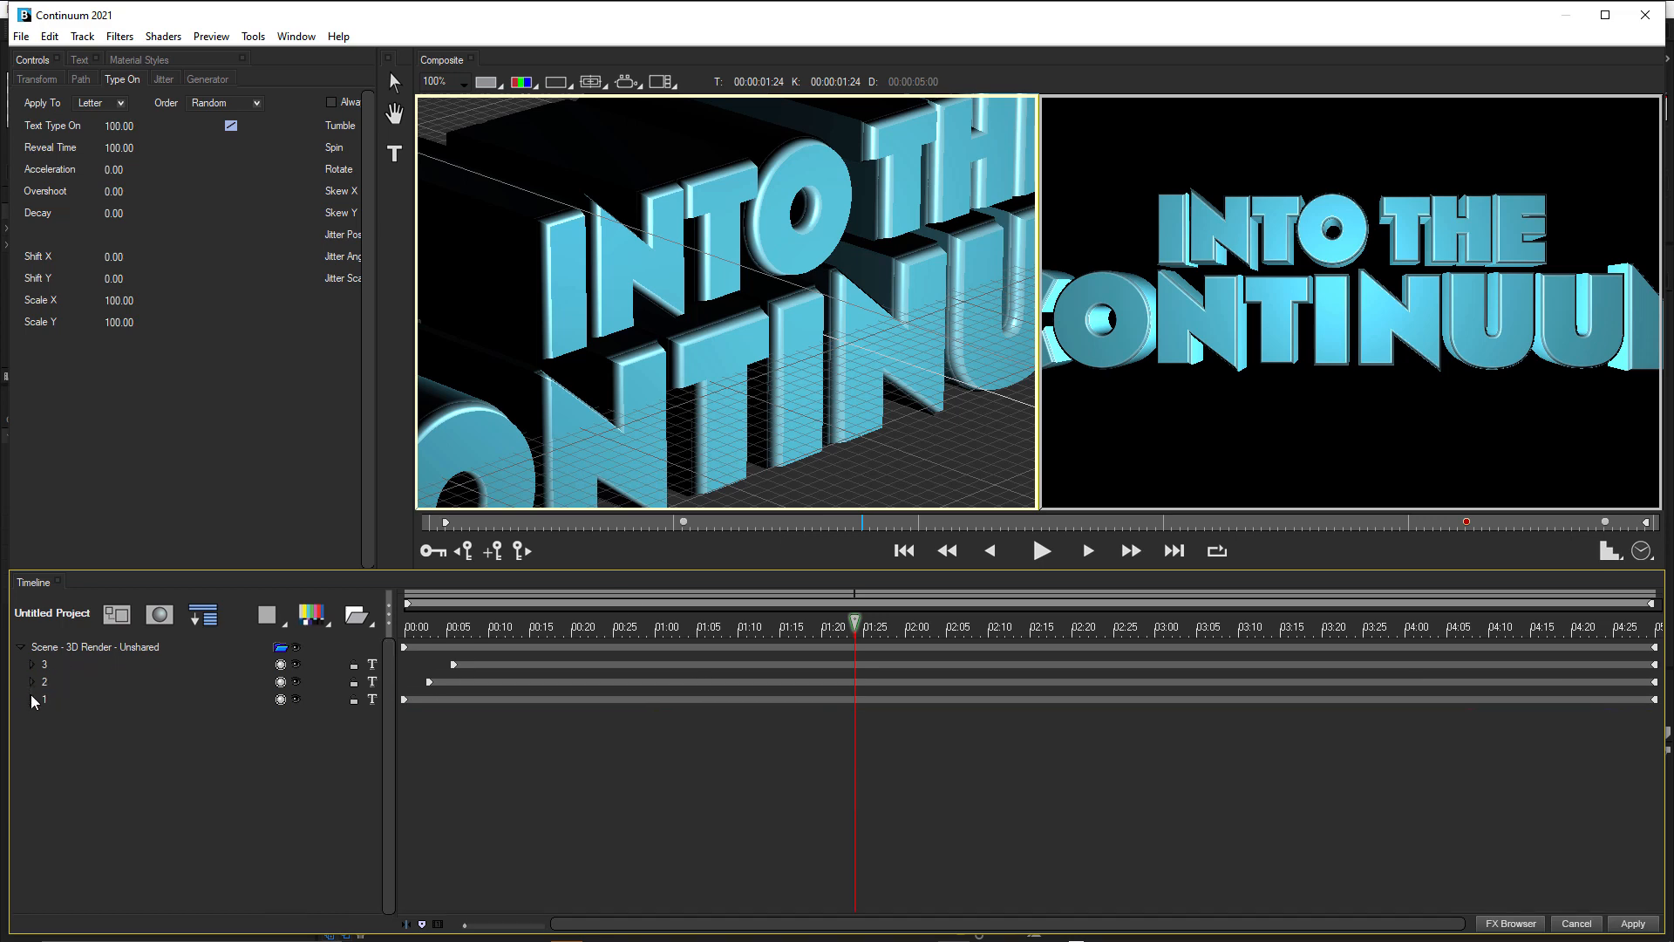
# Open the file chooser for adding a 3D model track to the scene.
pyautogui.click(329, 630)
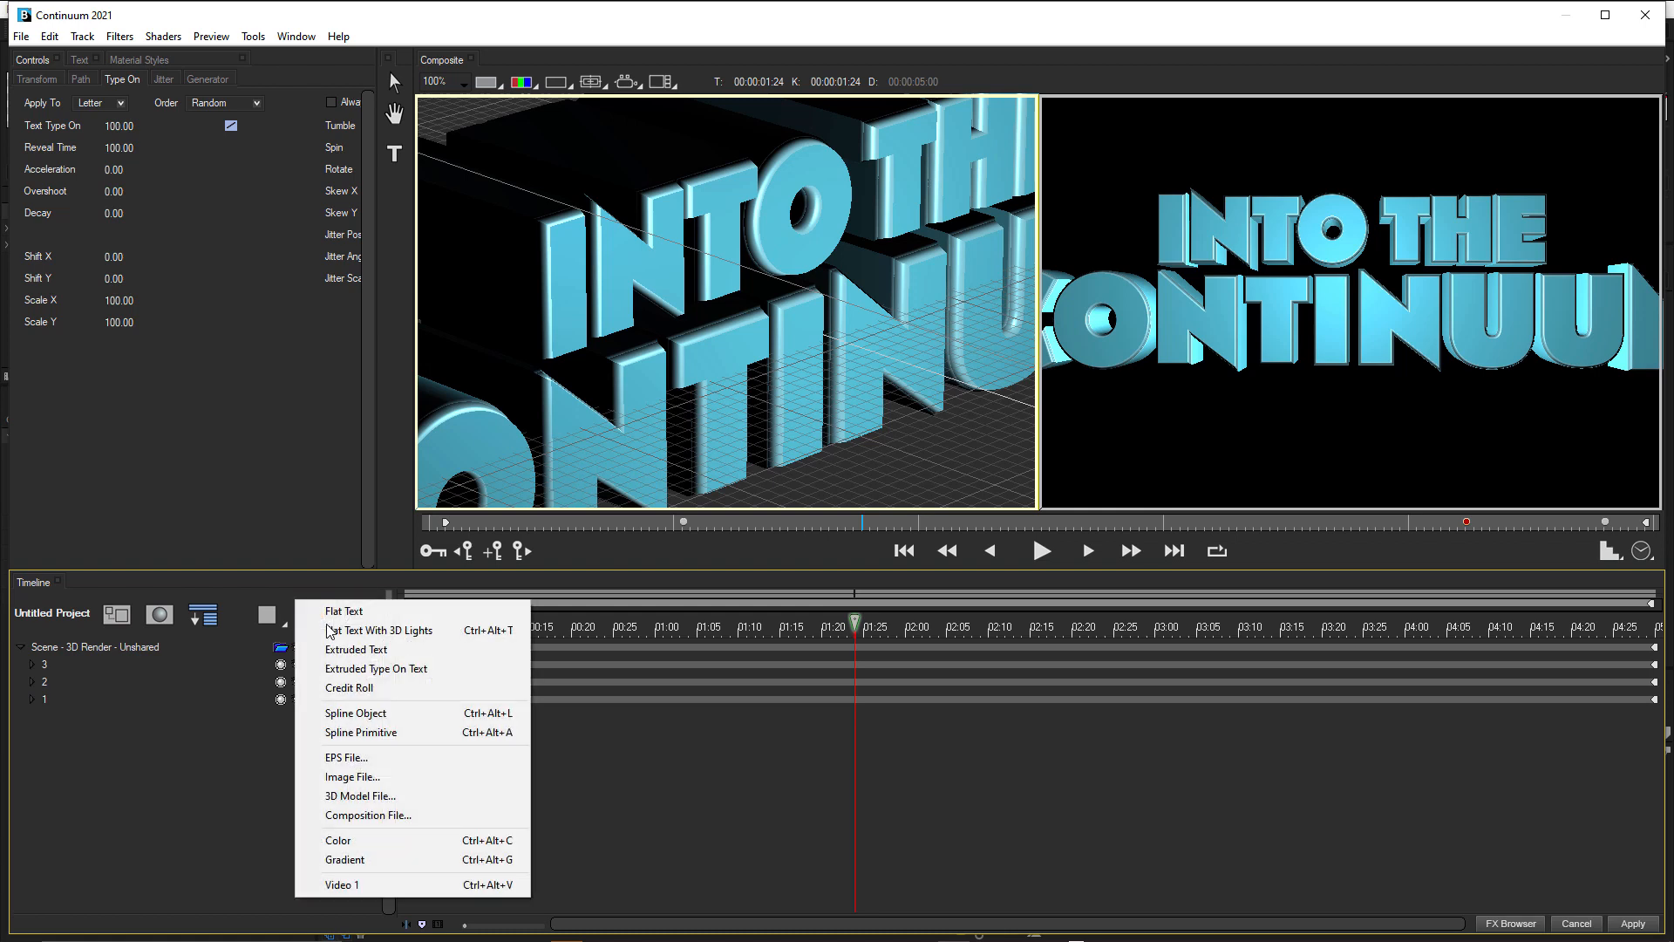
pyautogui.click(438, 795)
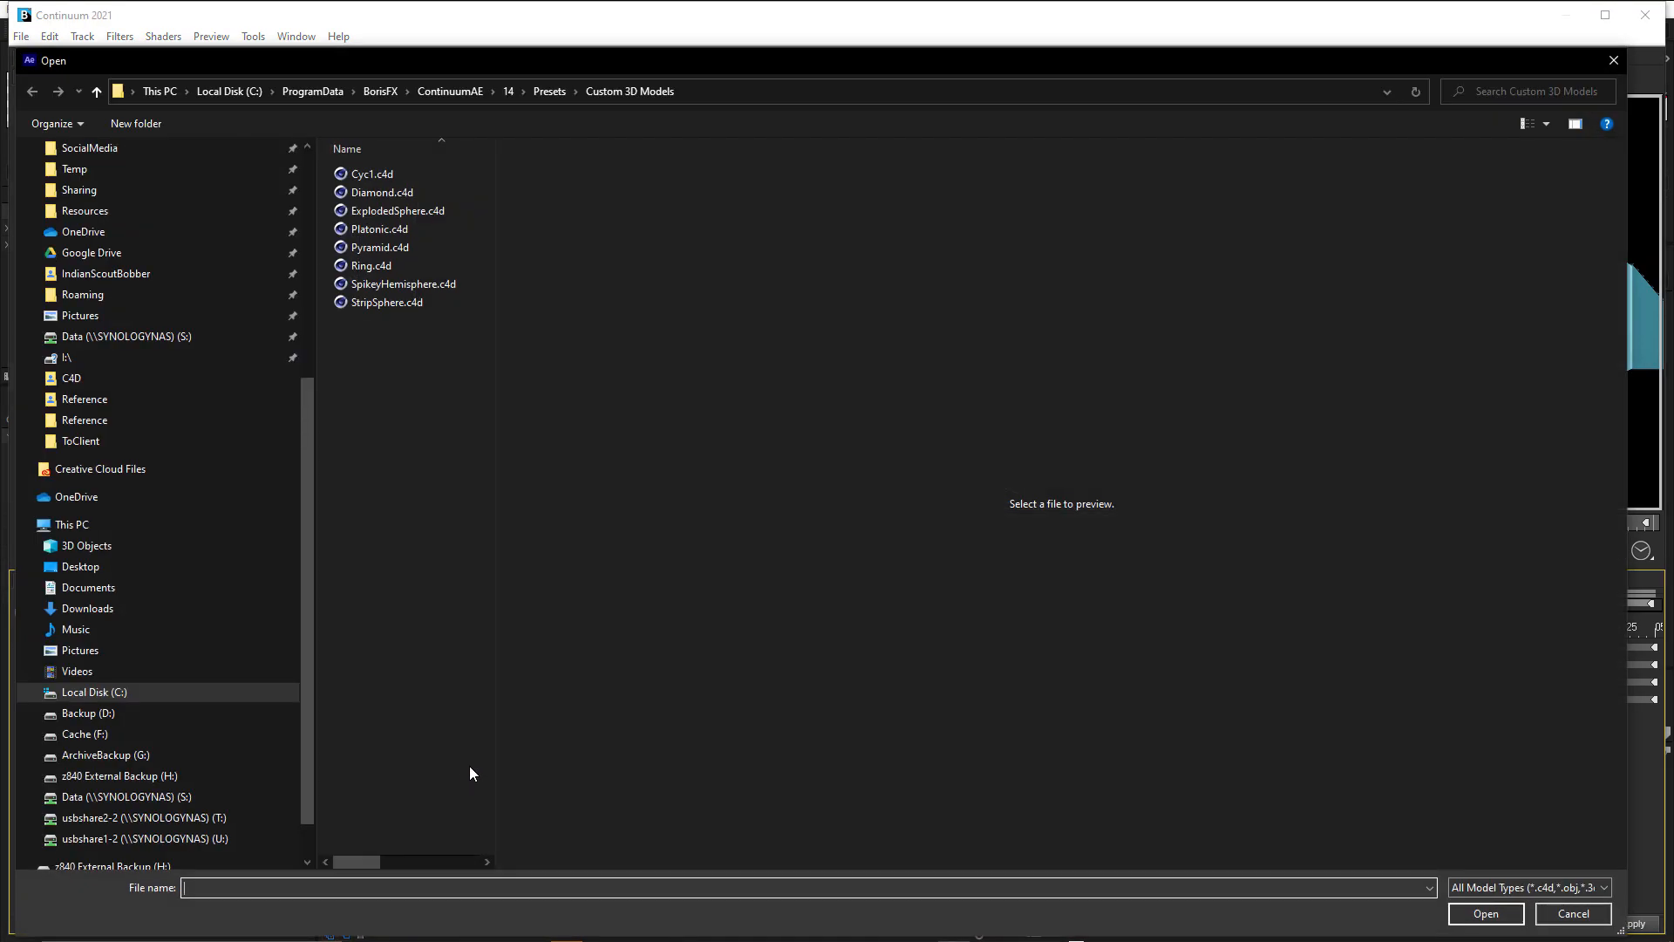
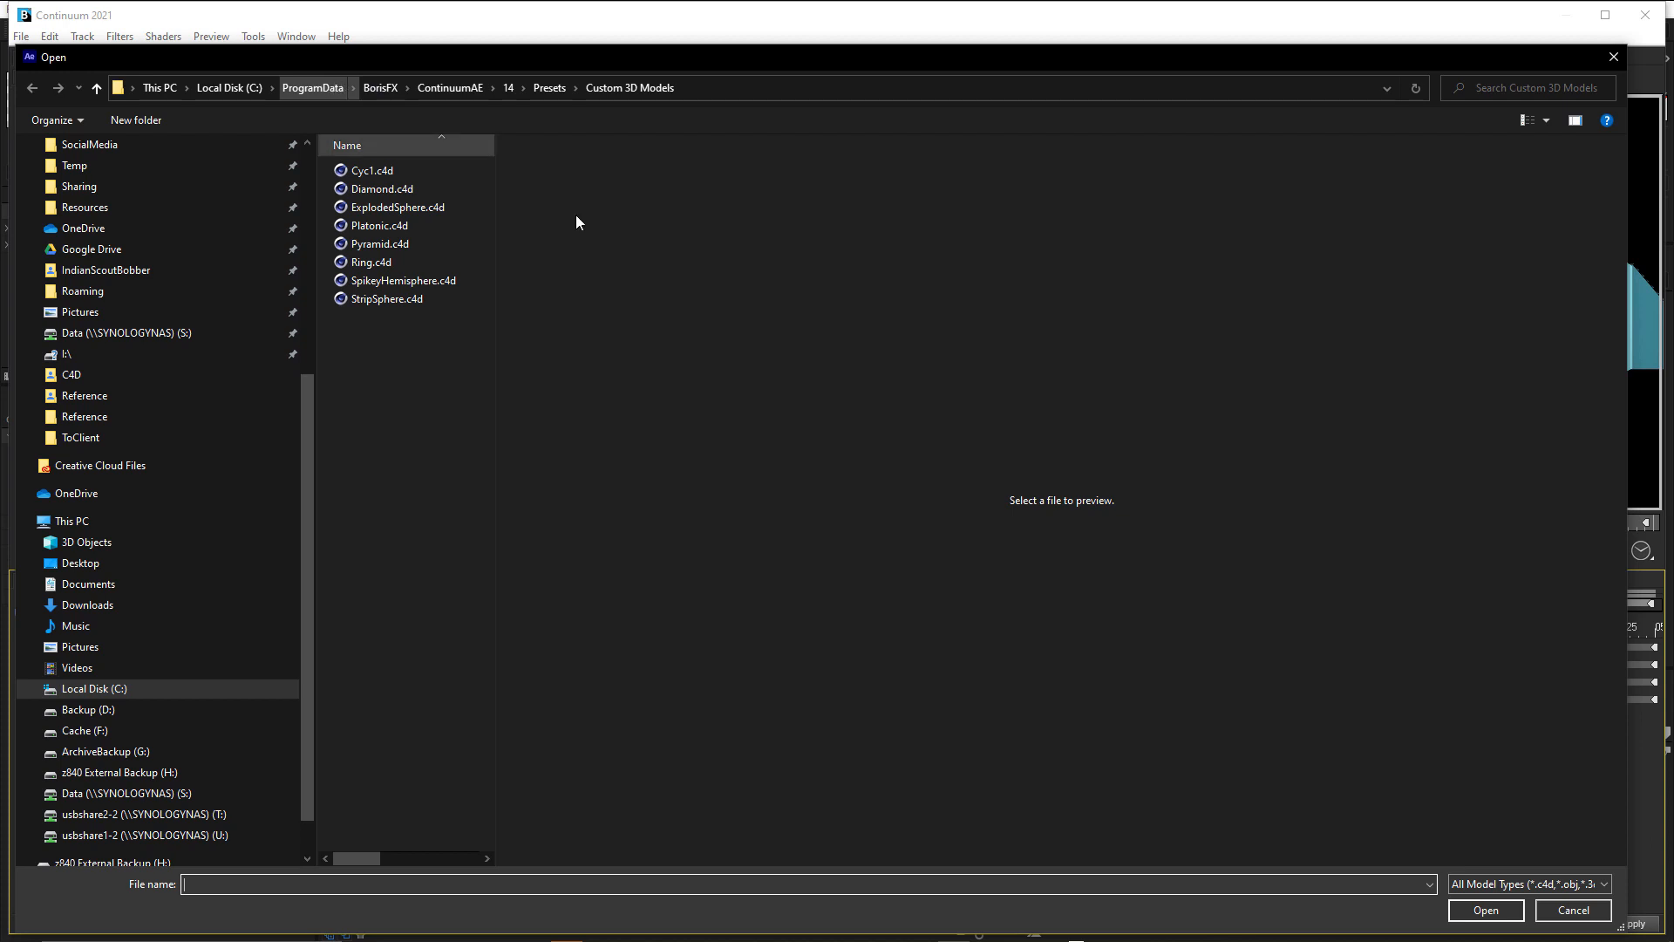
# Import the Cyc1.c4d model from the Custom 3D Models presets into the scene.
pyautogui.click(371, 170)
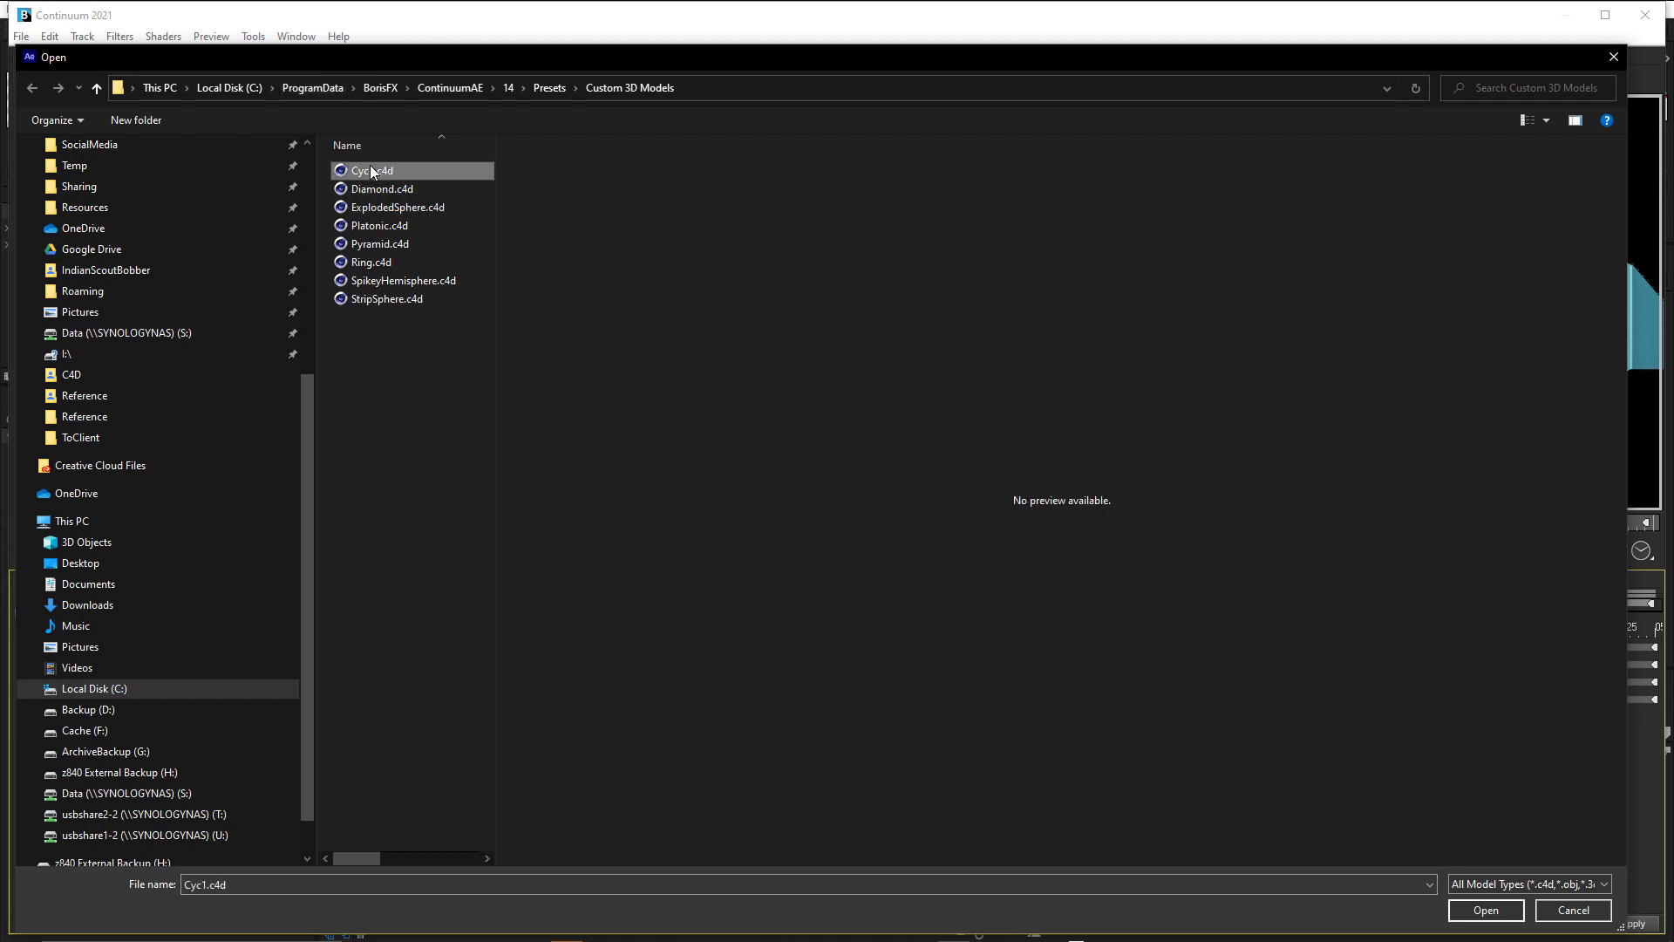
pyautogui.click(1485, 909)
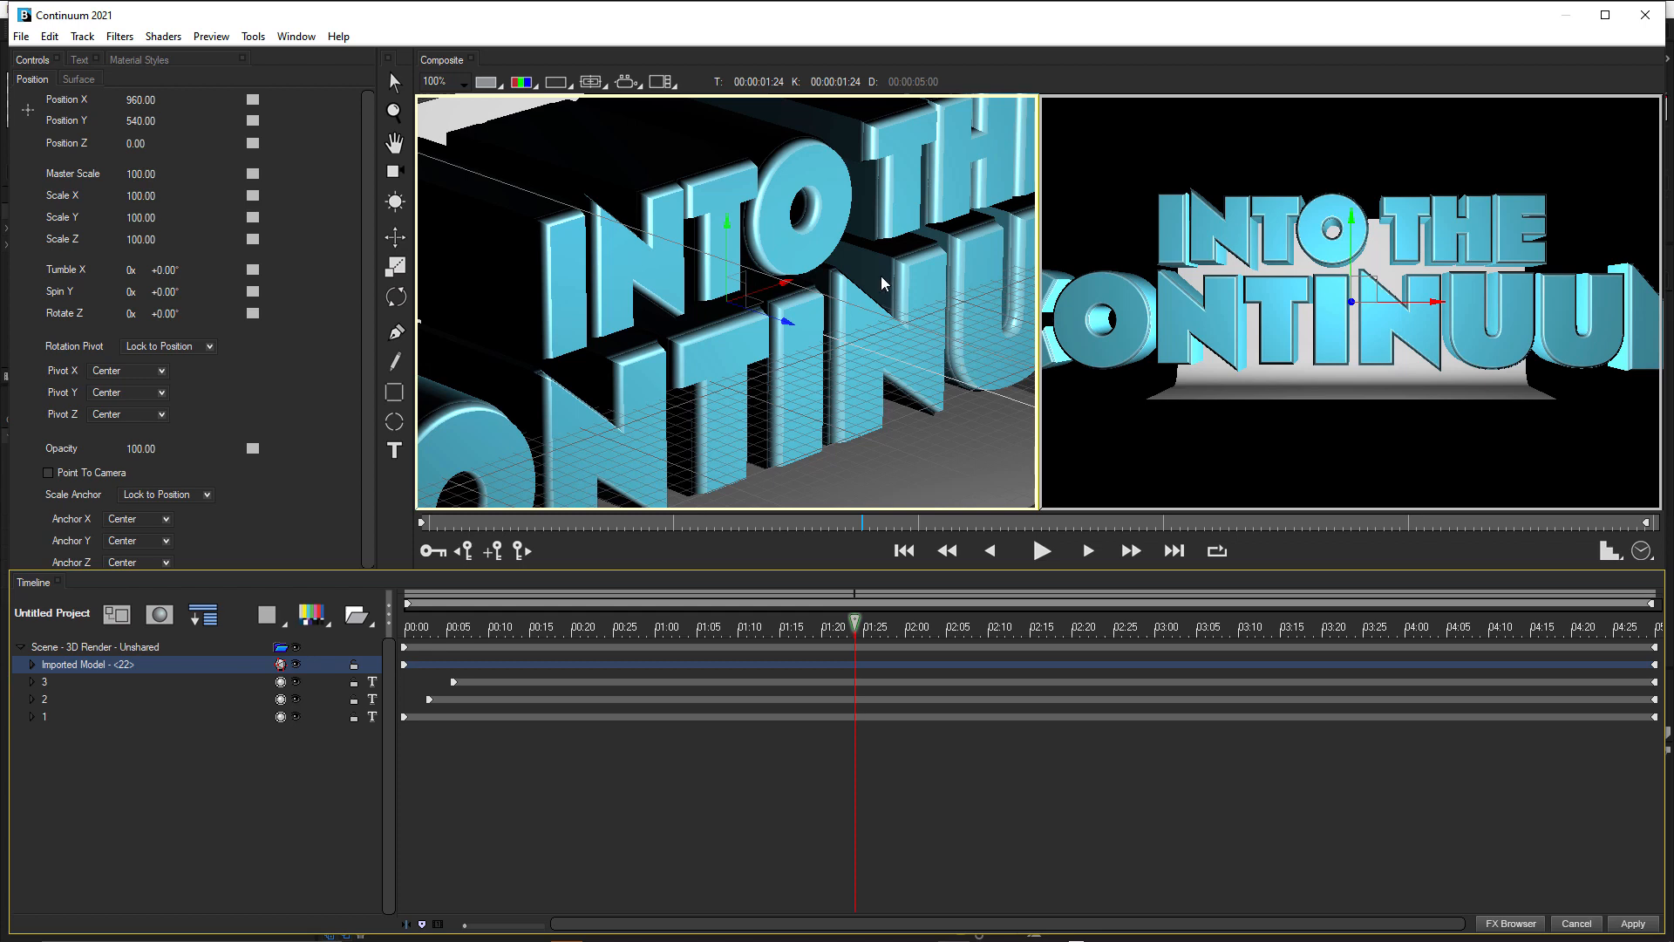
pyautogui.scroll(-2, 882, 284)
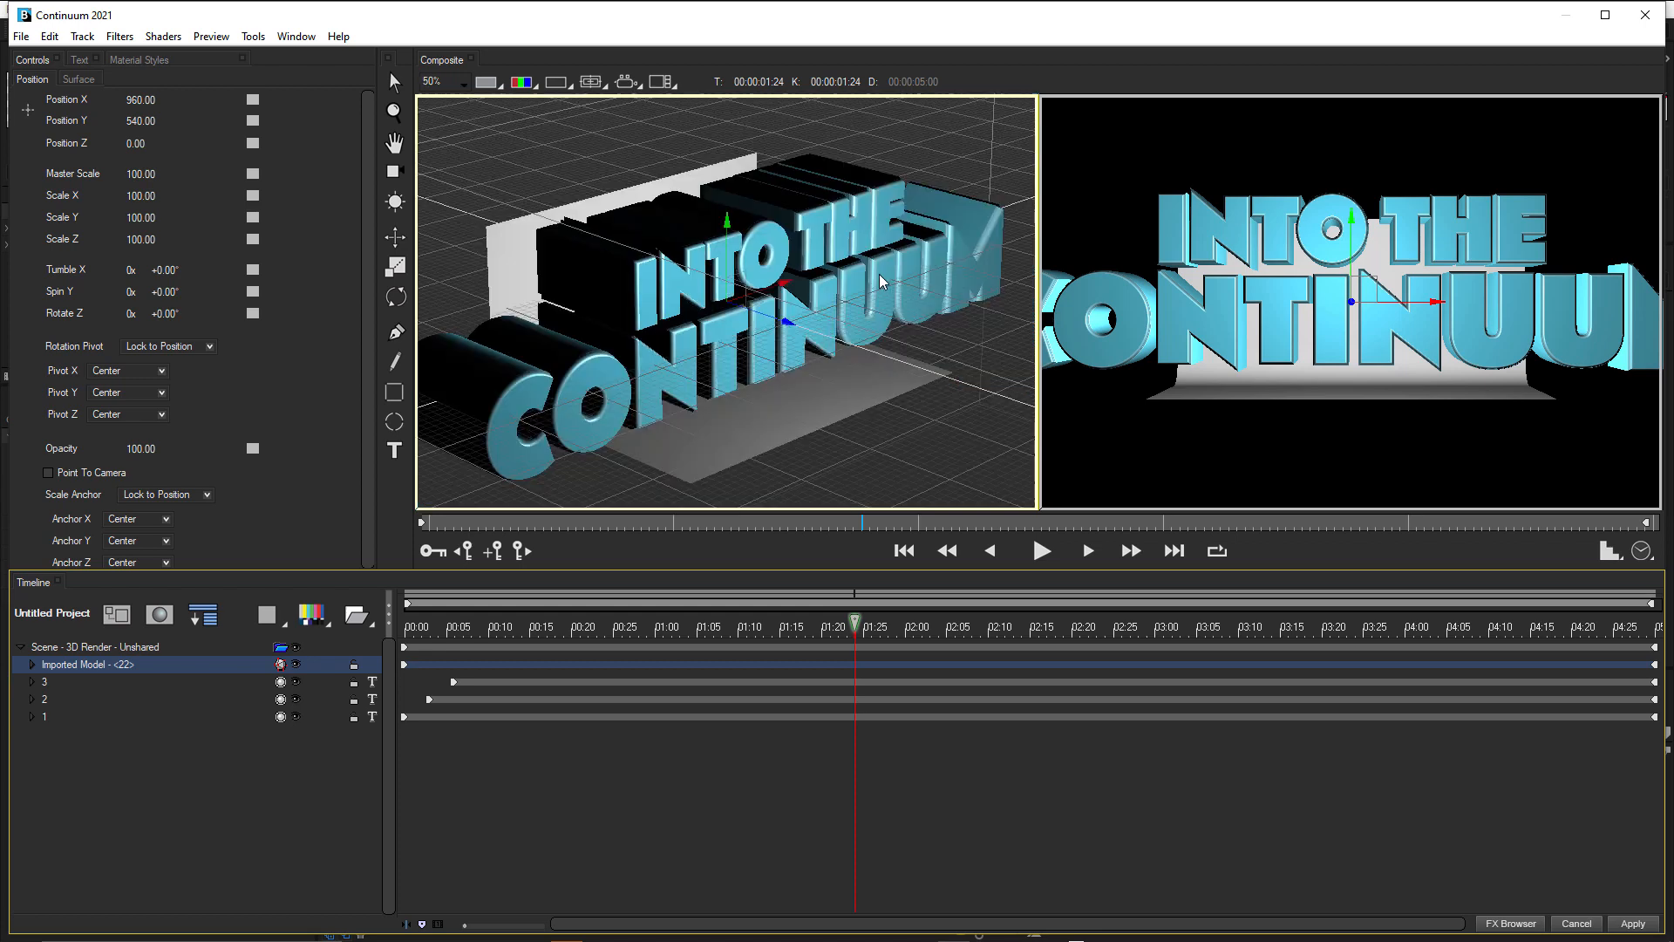
# Move the imported model track below text track 1 and rename it Cyc.
pyautogui.click(532, 241)
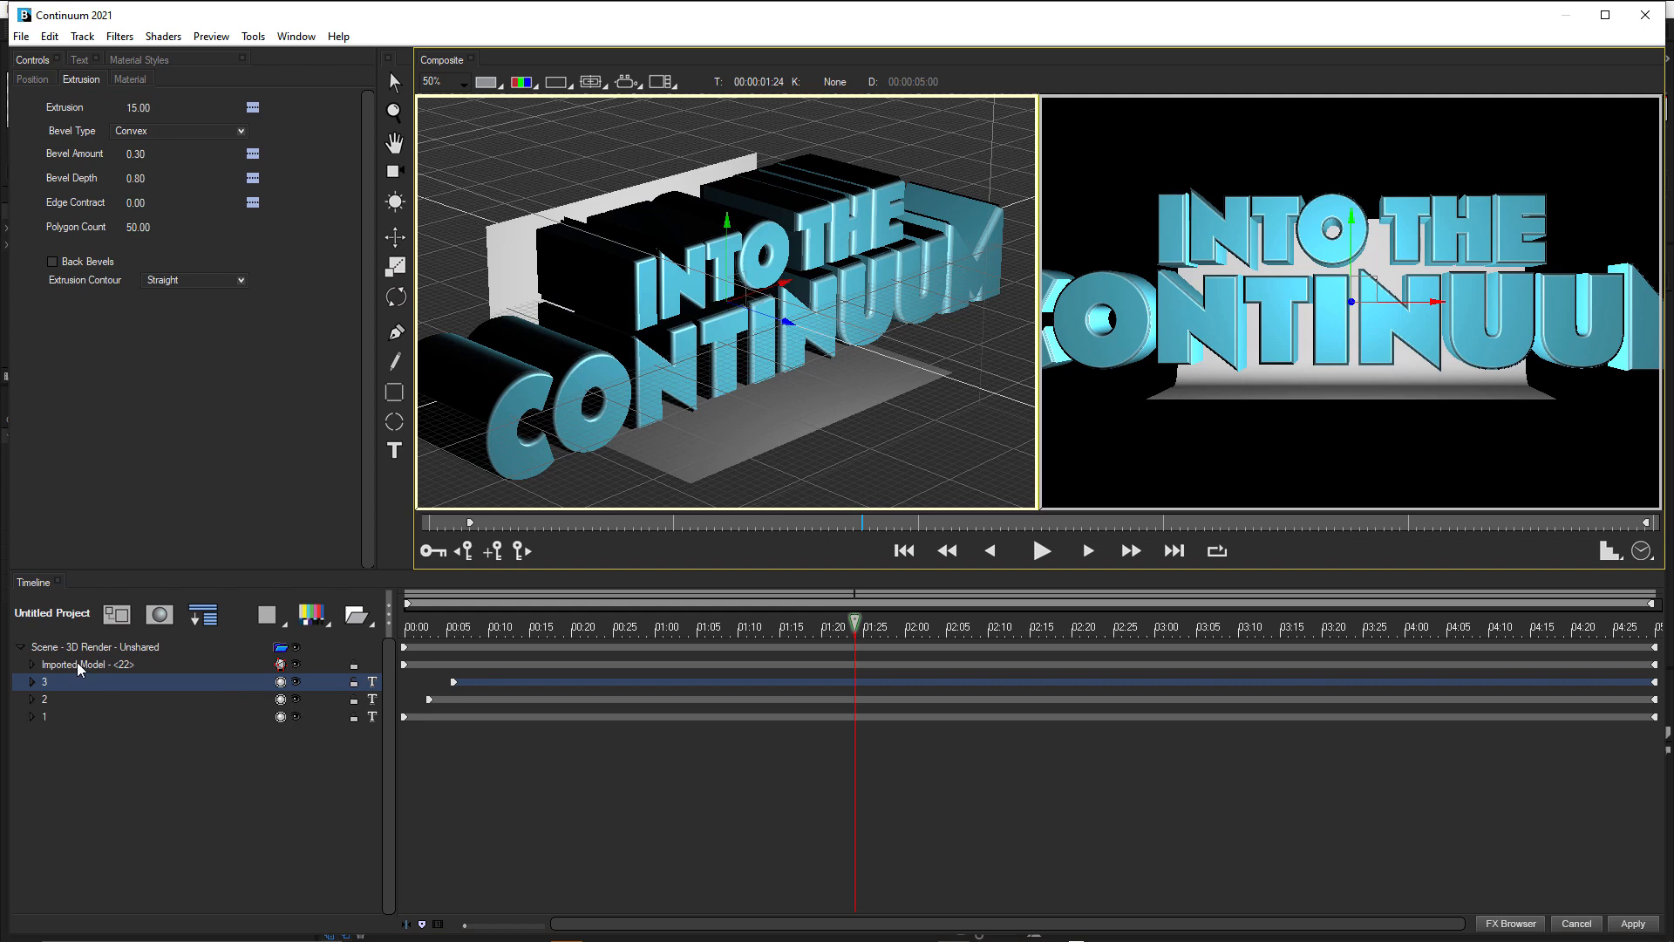
pyautogui.moveTo(77, 662); pyautogui.dragTo(75, 748)
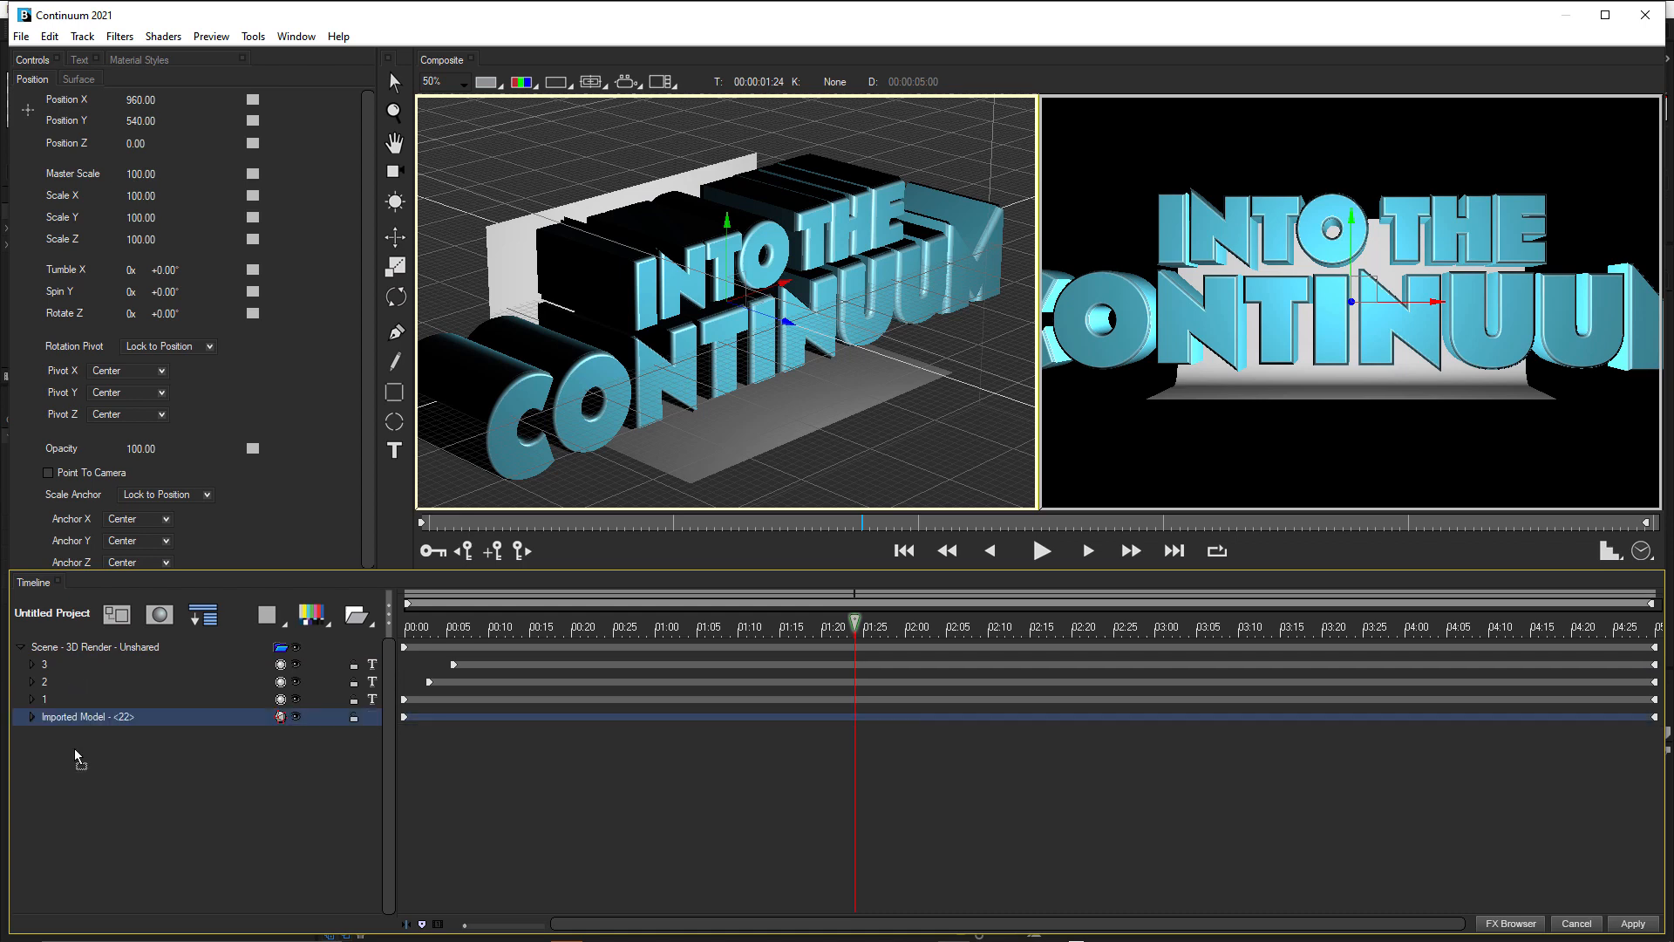
pyautogui.rightClick(96, 718)
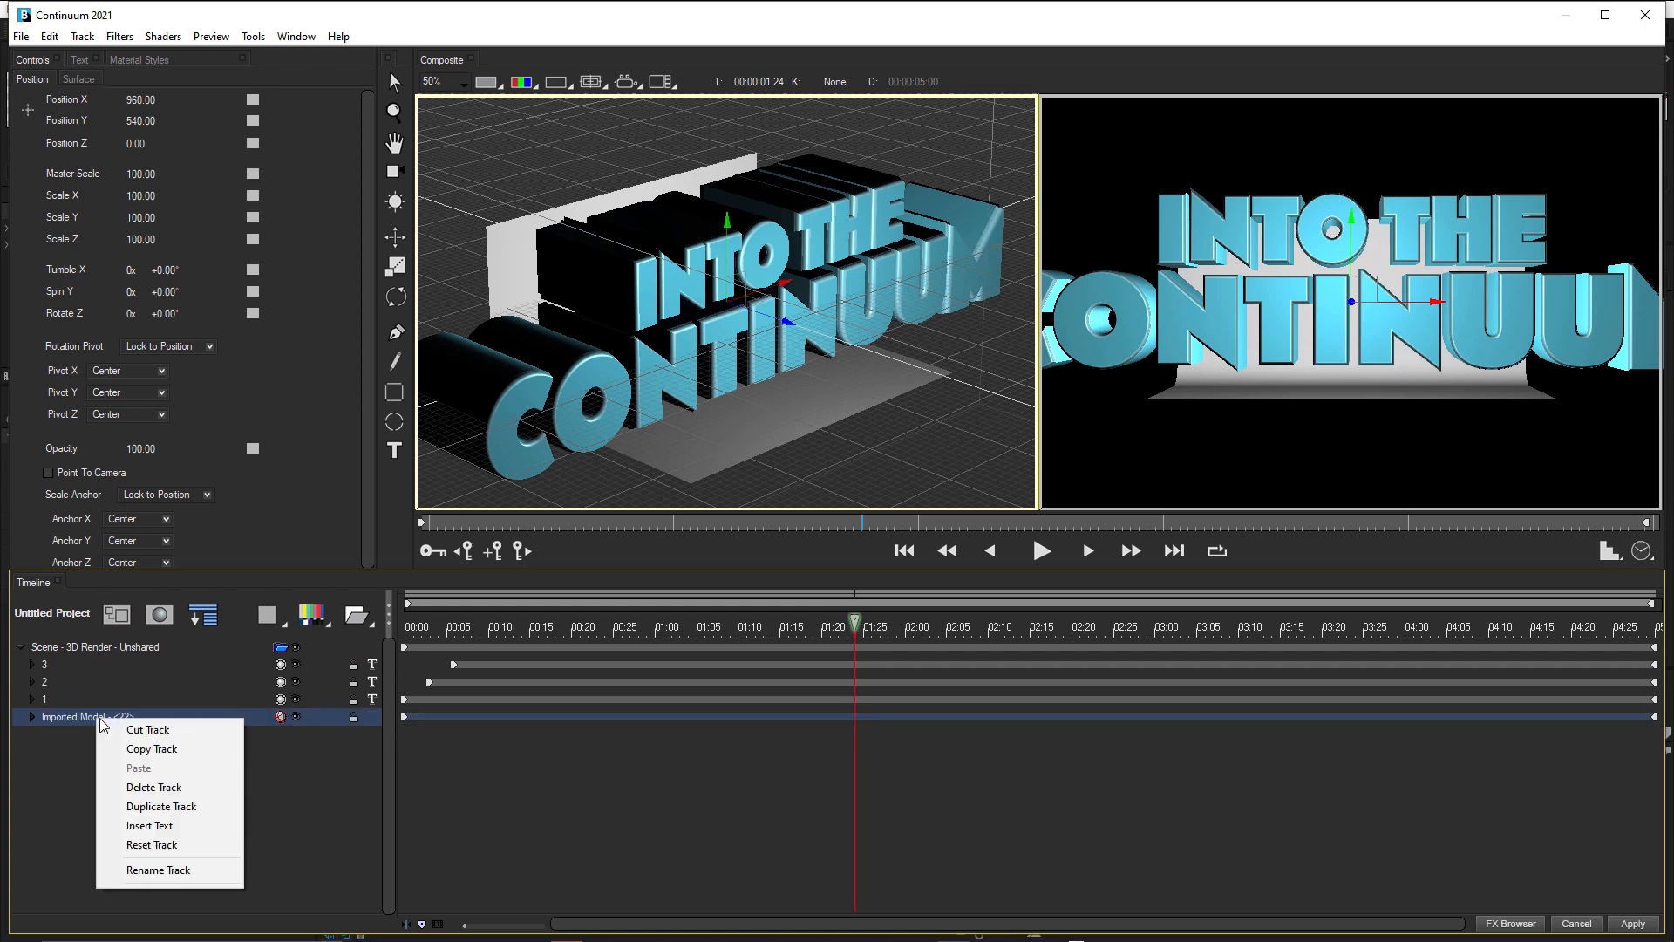
pyautogui.click(165, 868)
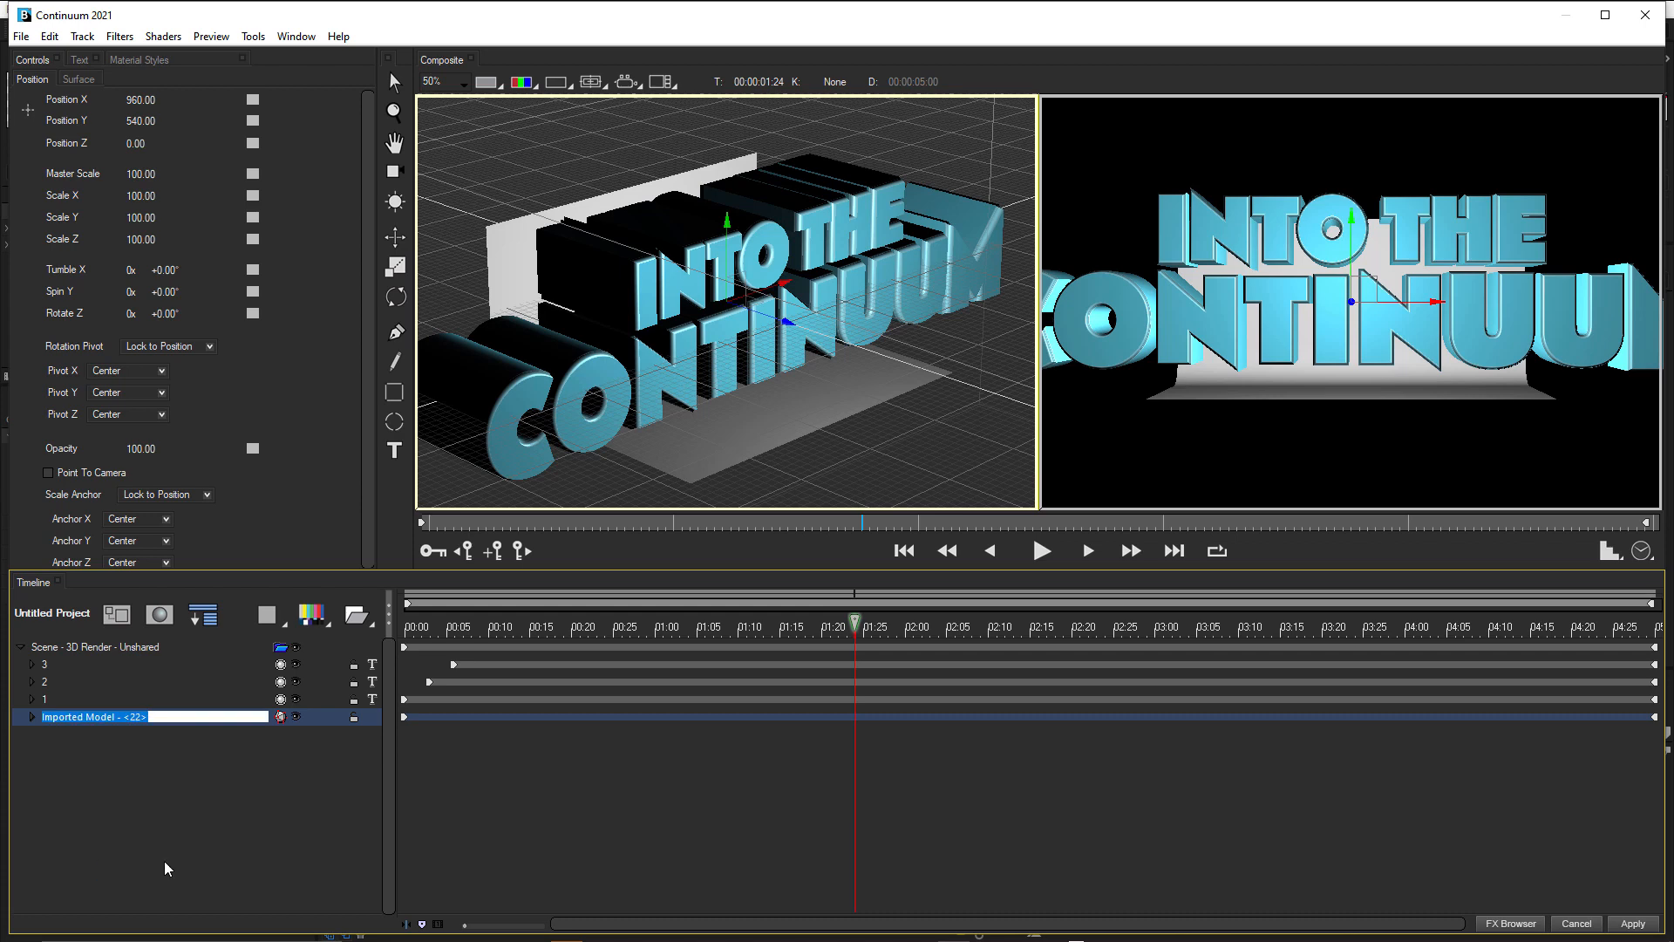
pyautogui.write('Cyc')
pyautogui.click(191, 806)
# Expand the Cyc track and set the model's Scale X to 568.
pyautogui.click(31, 717)
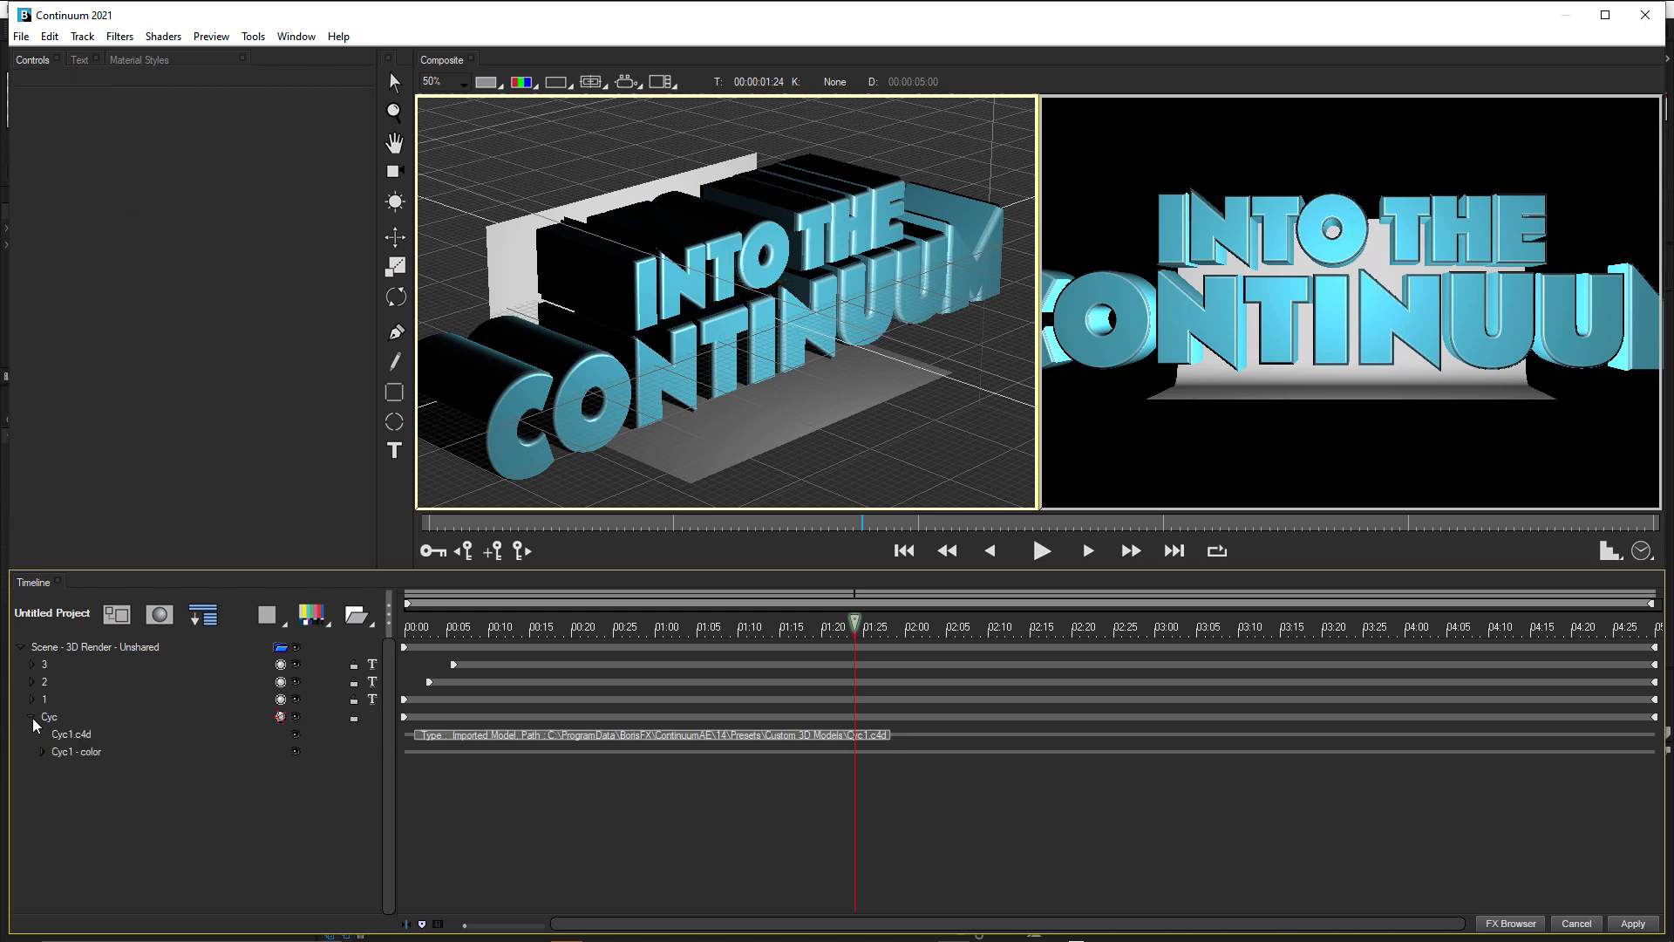
pyautogui.click(79, 735)
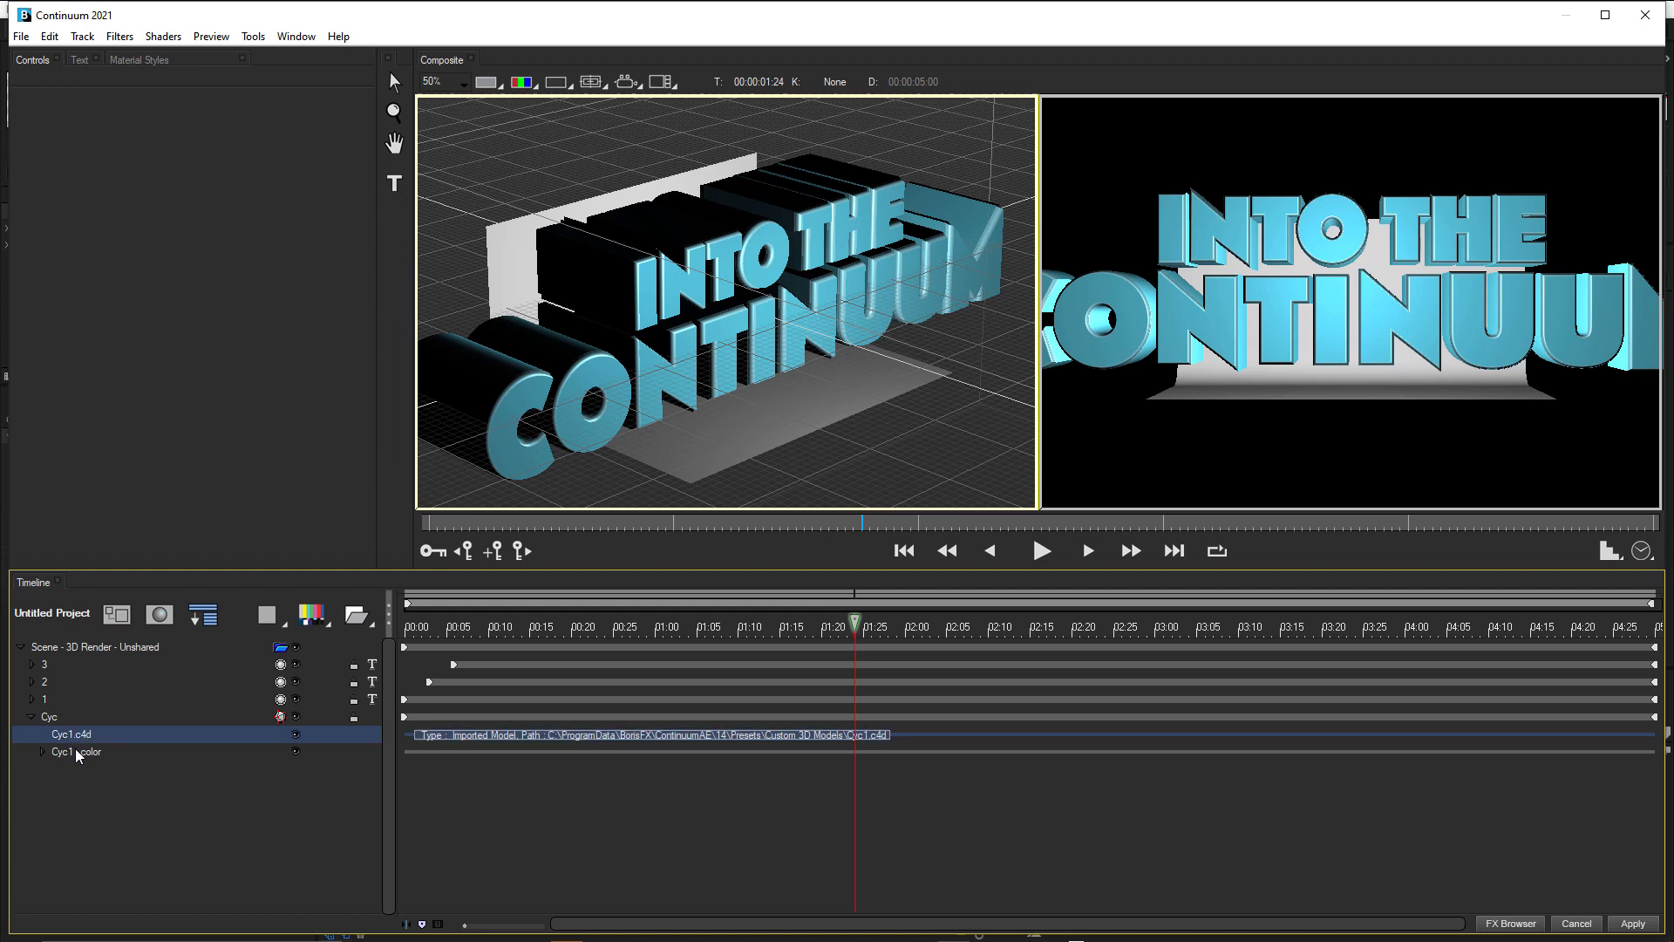
pyautogui.click(75, 750)
pyautogui.click(51, 717)
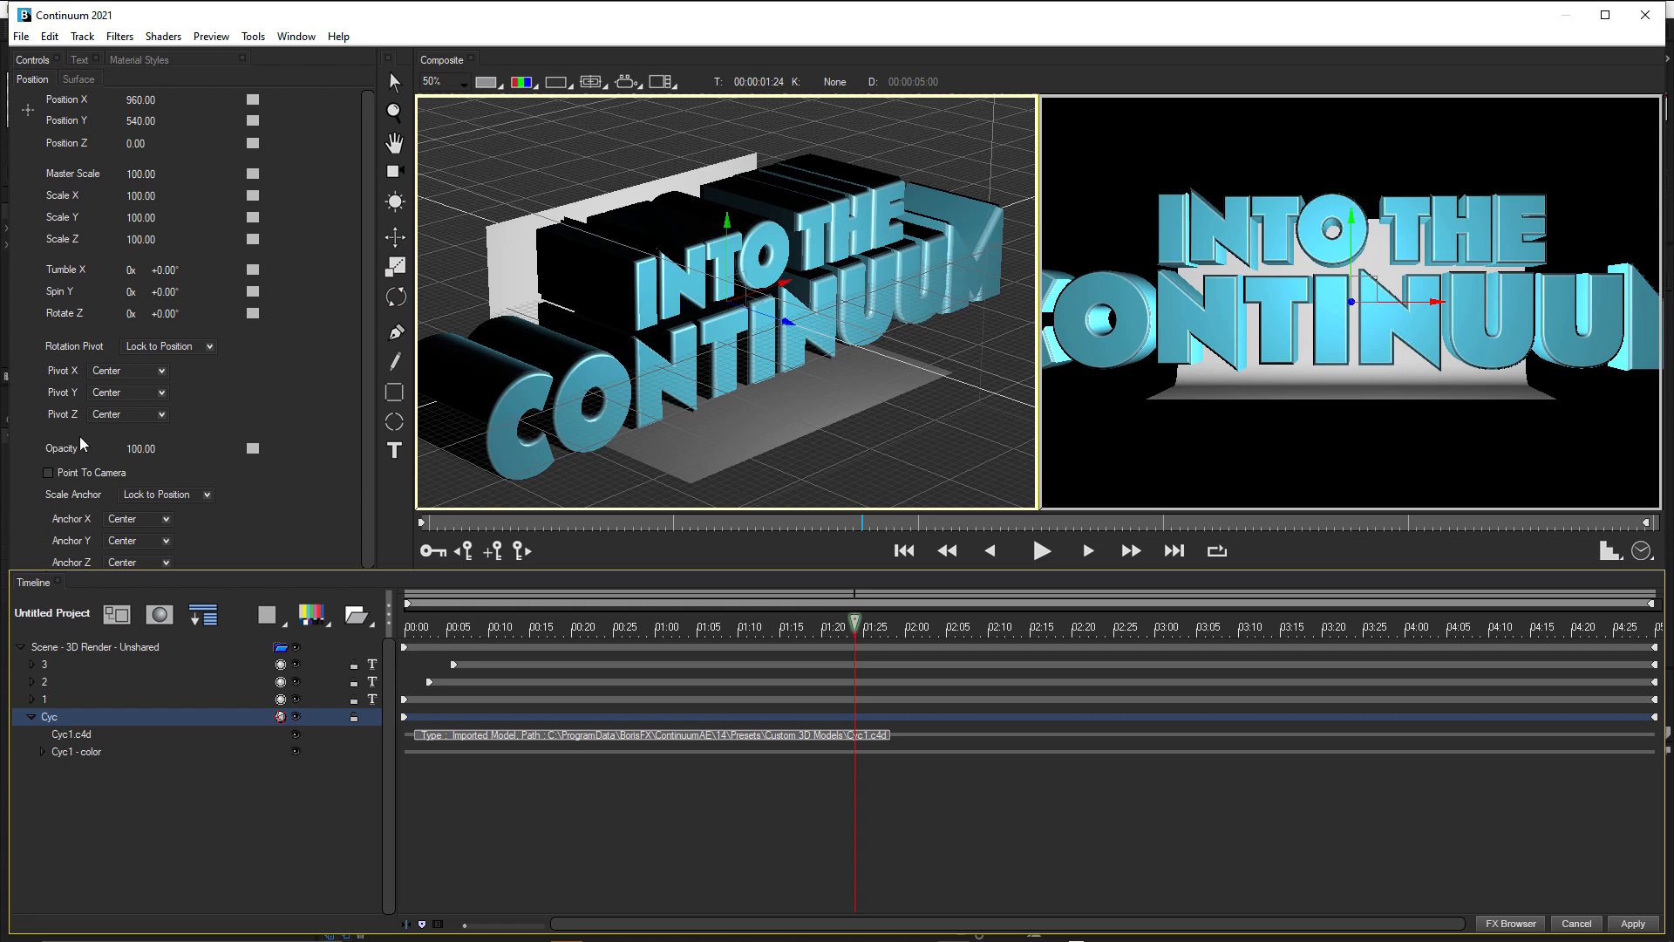
pyautogui.click(144, 195)
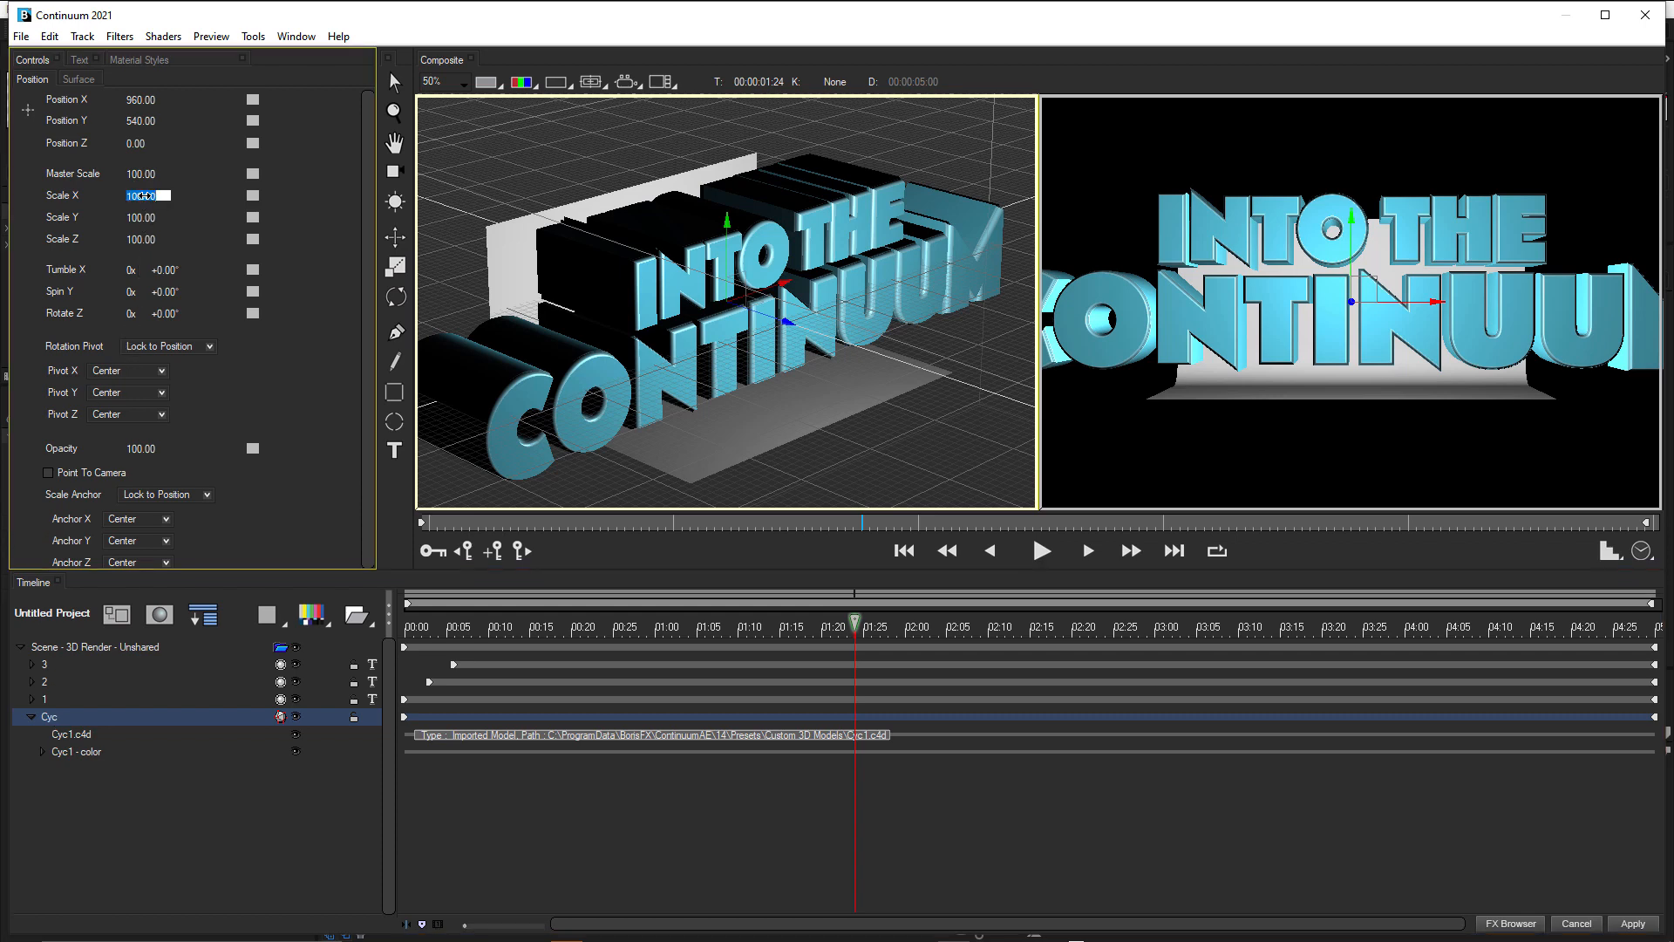
pyautogui.write('560')
pyautogui.press('Return')
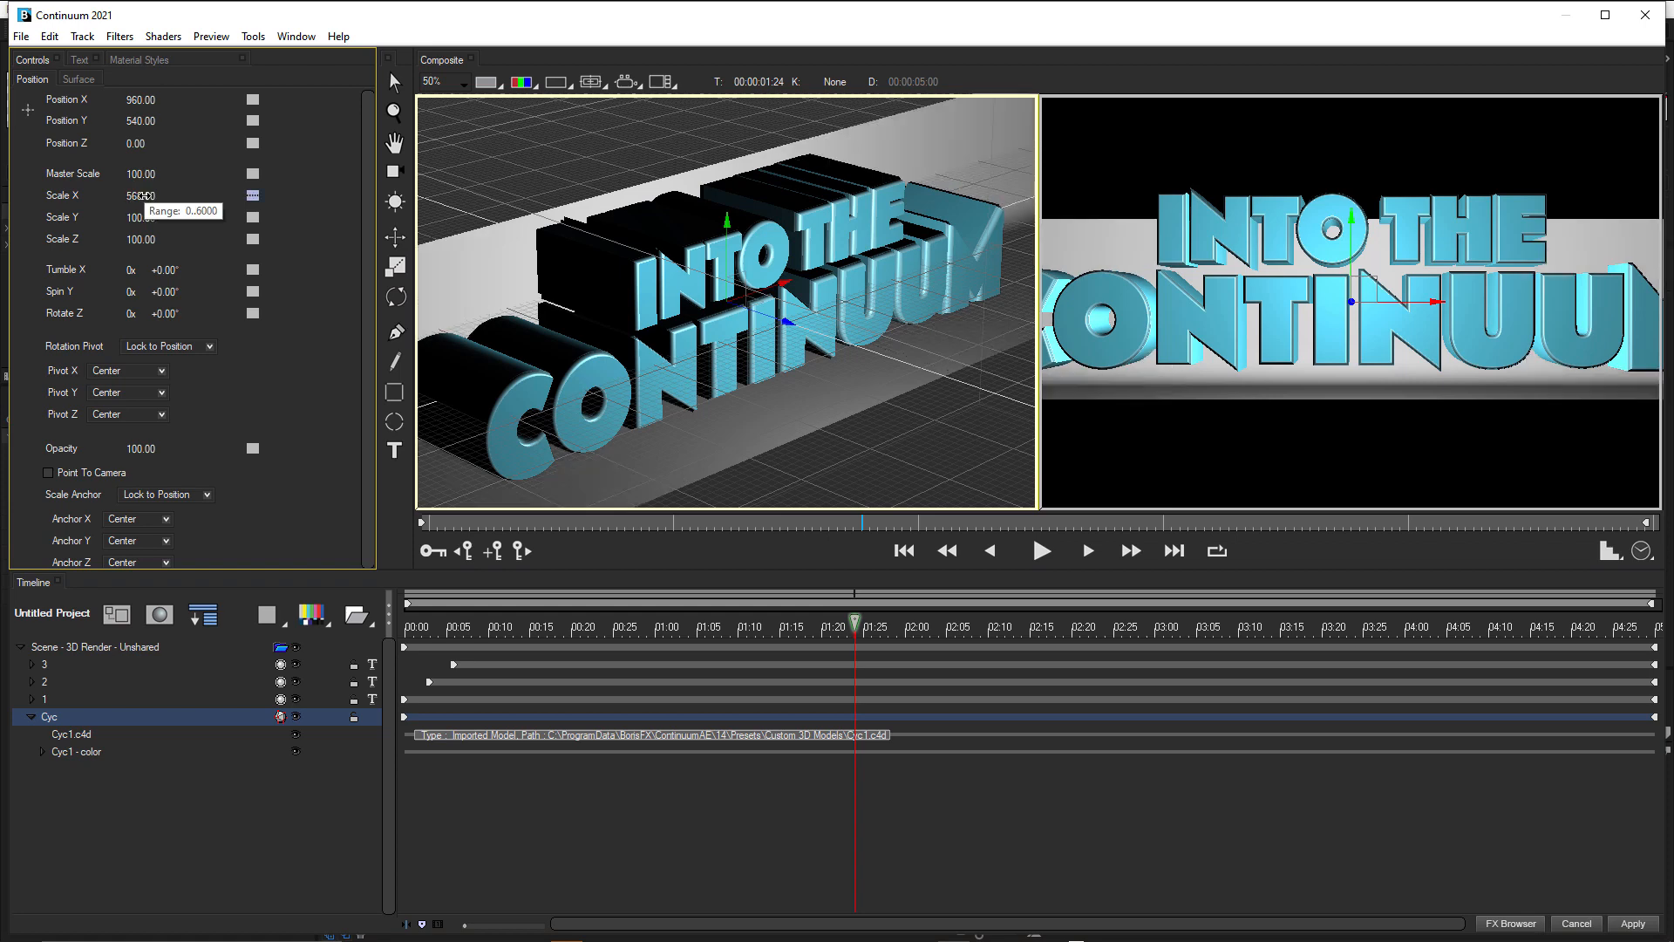
# Set the Cyc model's Scale Y to 538 and Scale Z to 682.
pyautogui.click(138, 218)
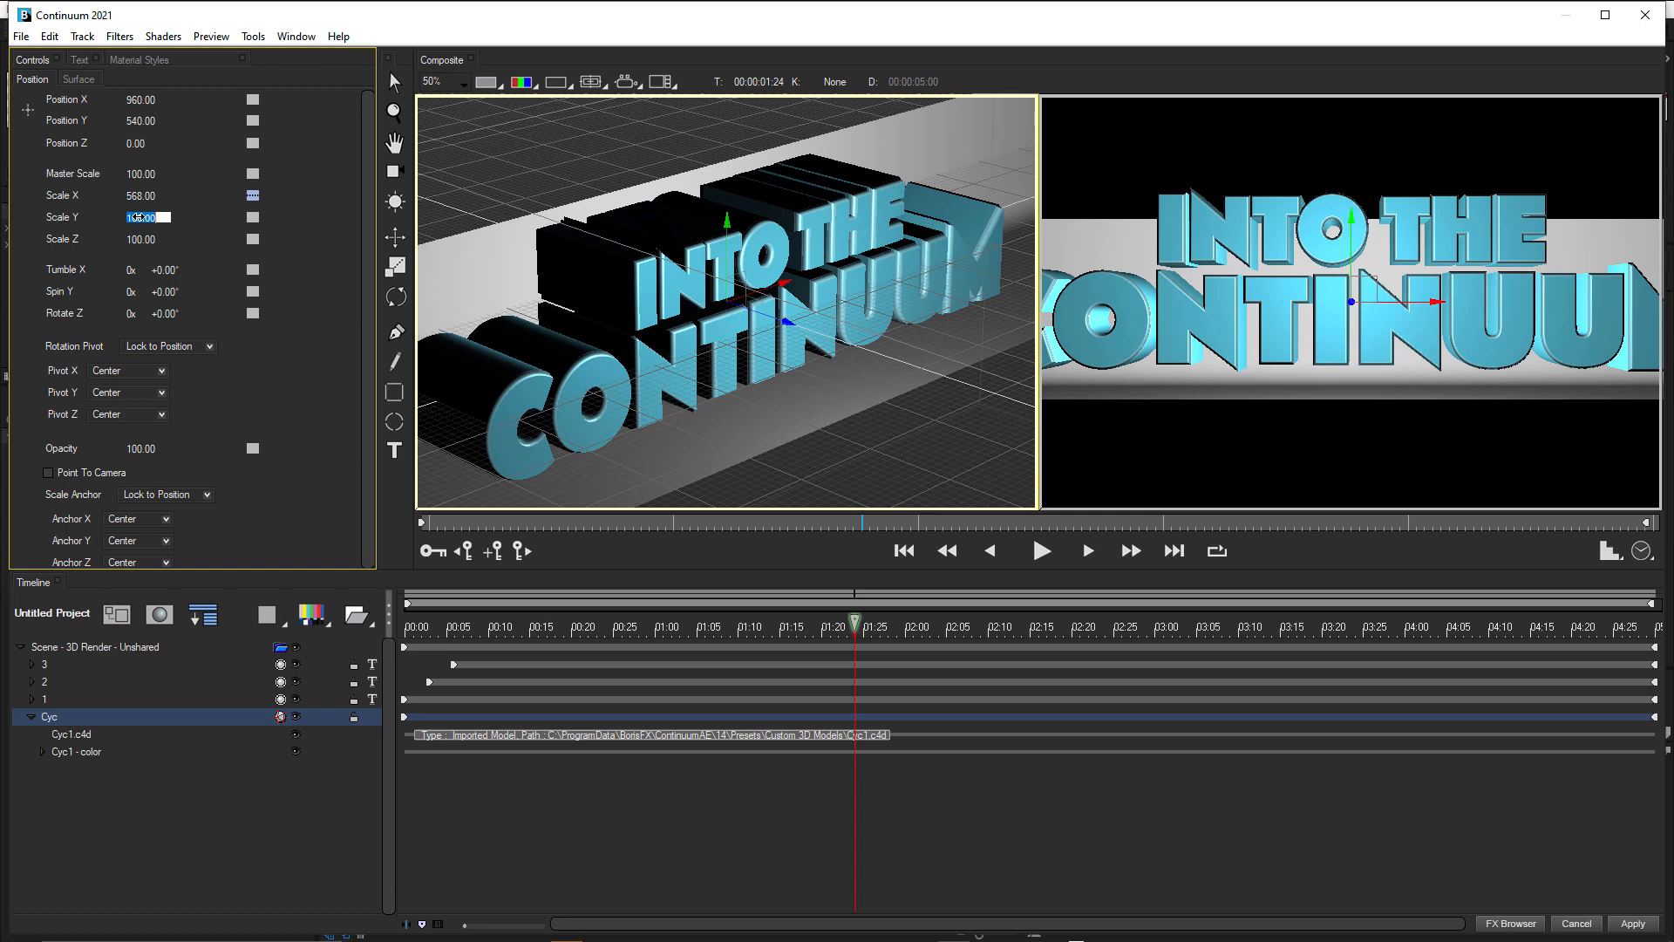
pyautogui.write('568')
pyautogui.press('Return')
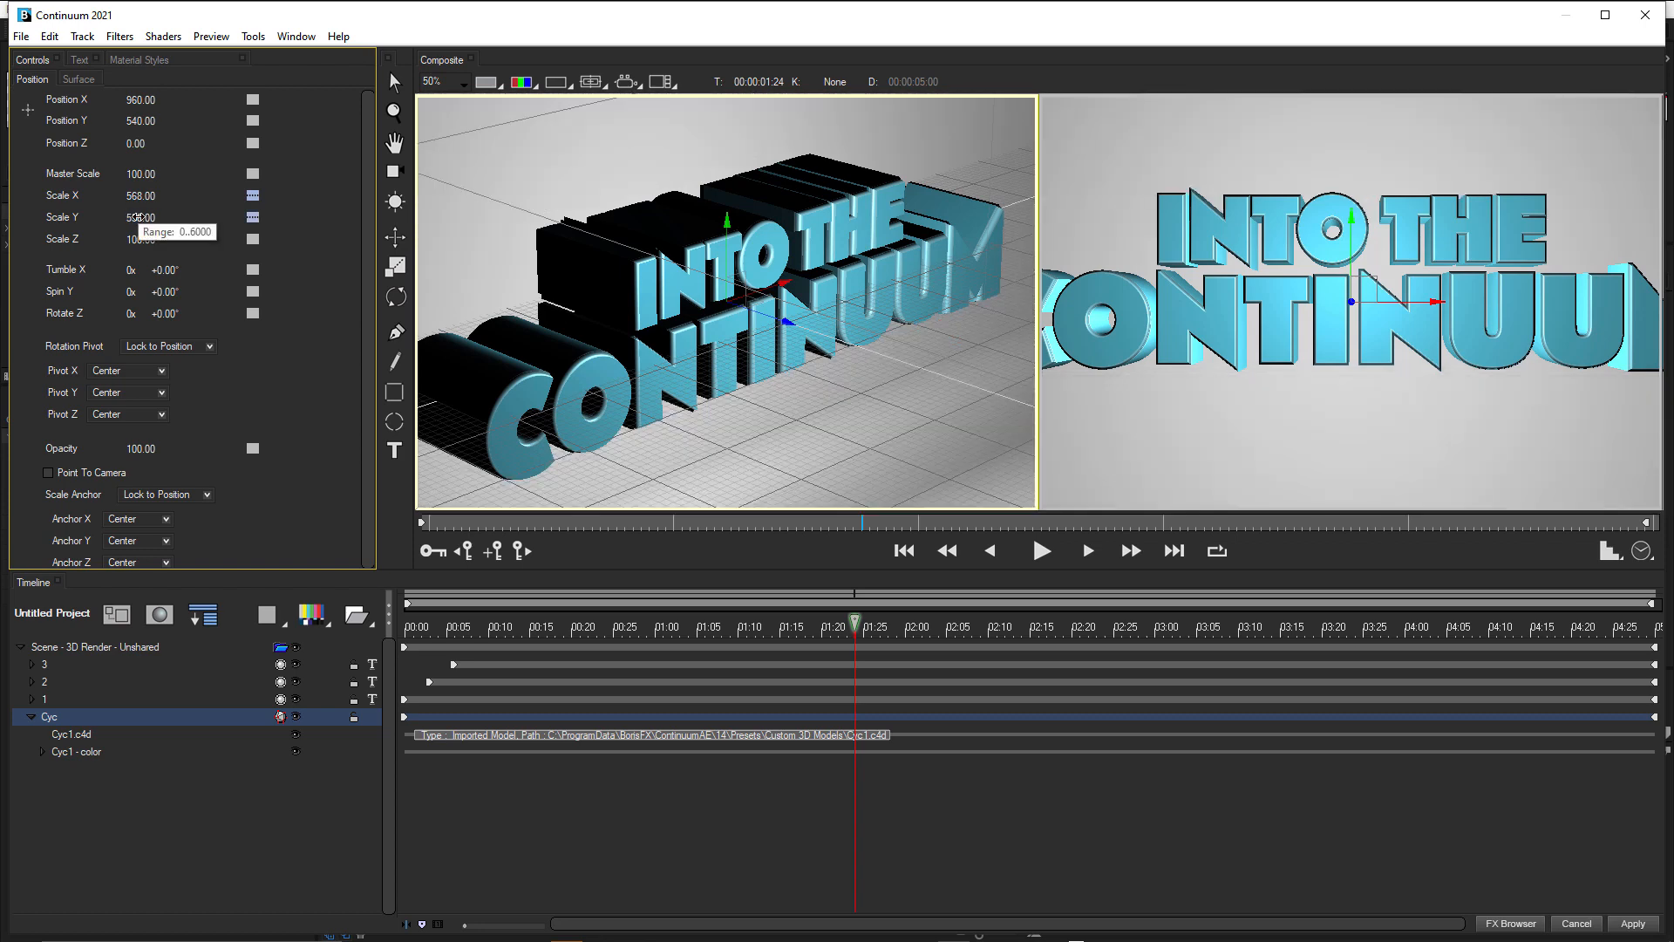
pyautogui.click(138, 239)
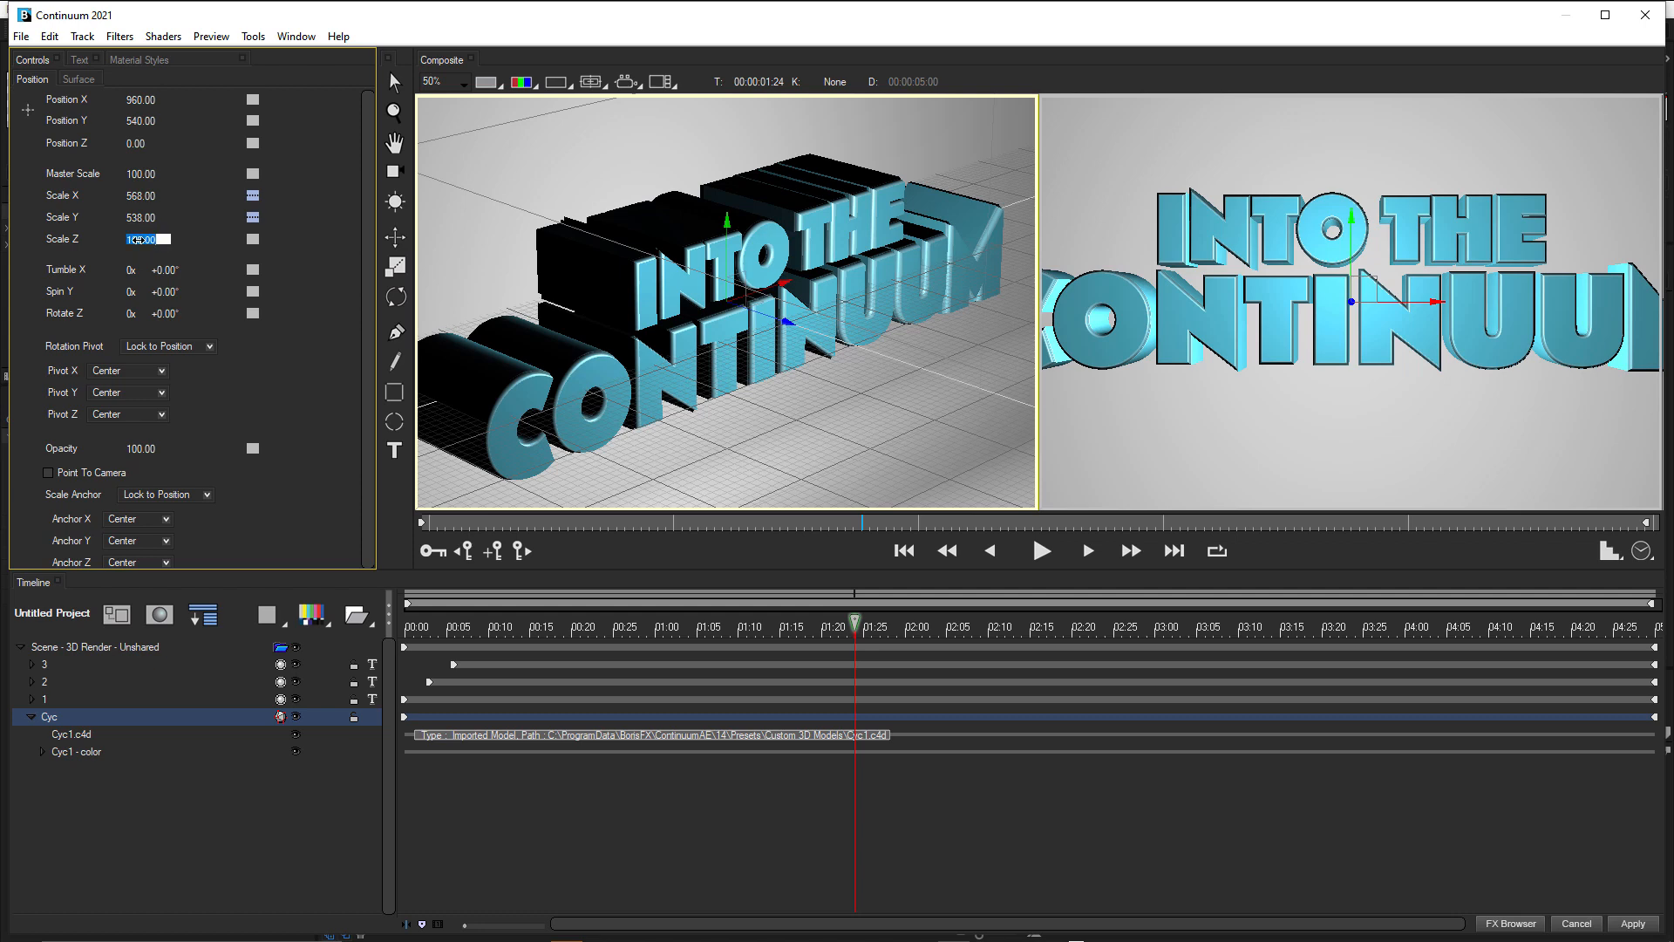
pyautogui.write('682')
pyautogui.press('Return')
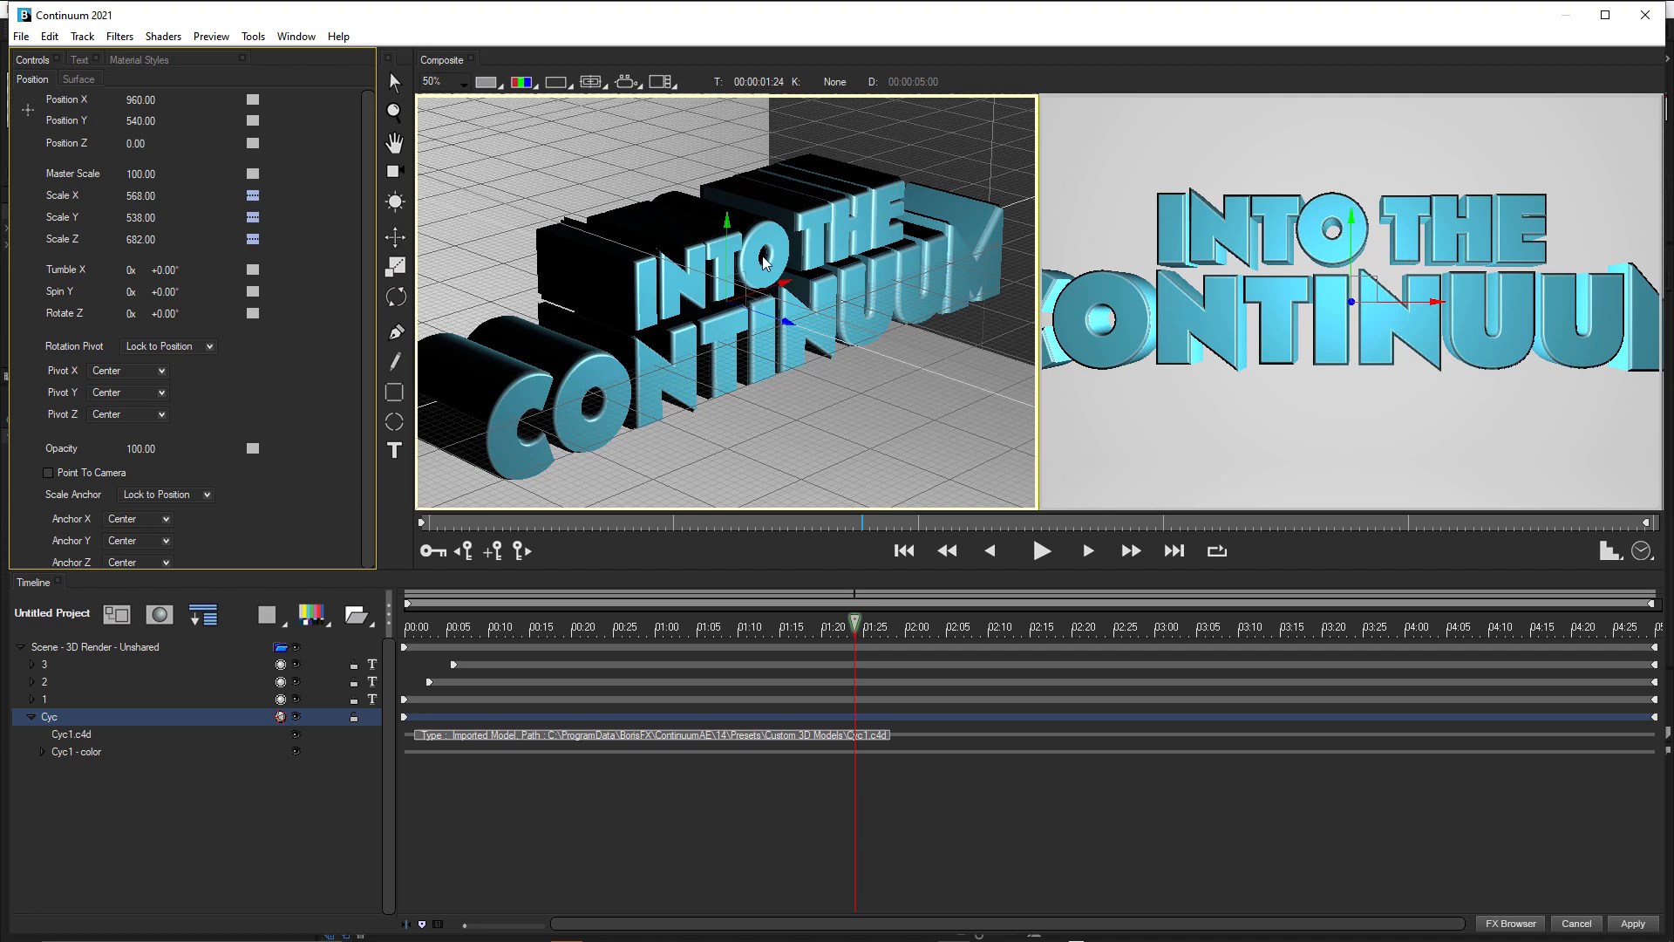
pyautogui.scroll(-2, 768, 267)
pyautogui.scroll(1, 700, 311)
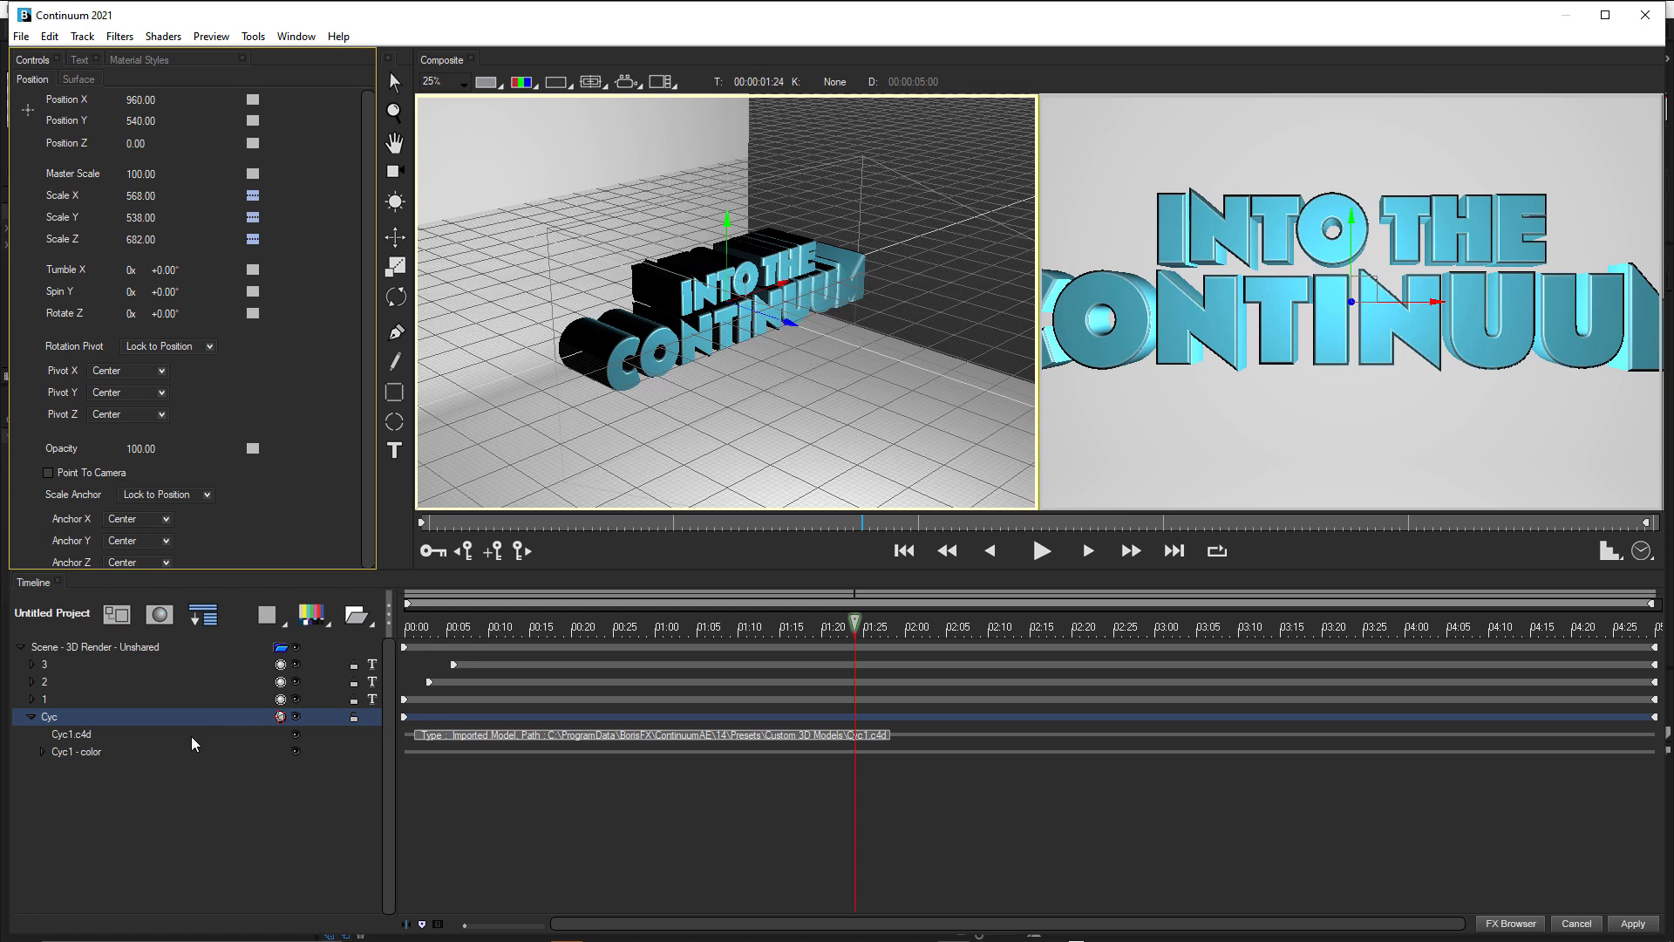
# Expand the Cyc1 - color track and apply material style 00 from the Basic Color Variety set.
pyautogui.click(77, 752)
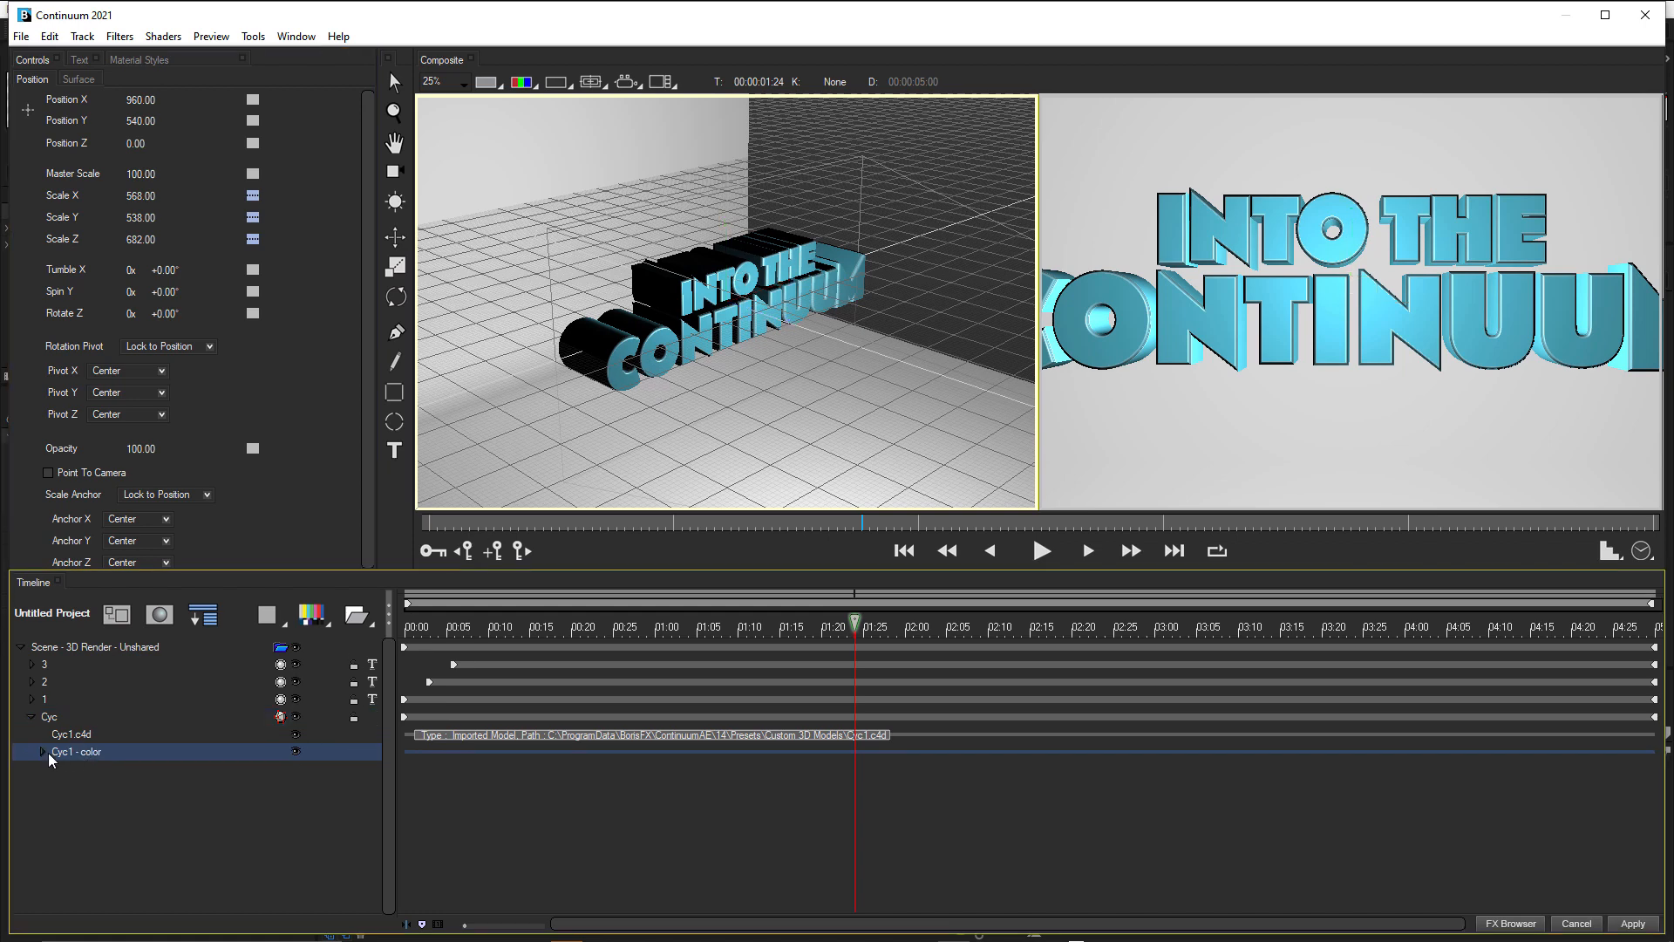
pyautogui.click(41, 752)
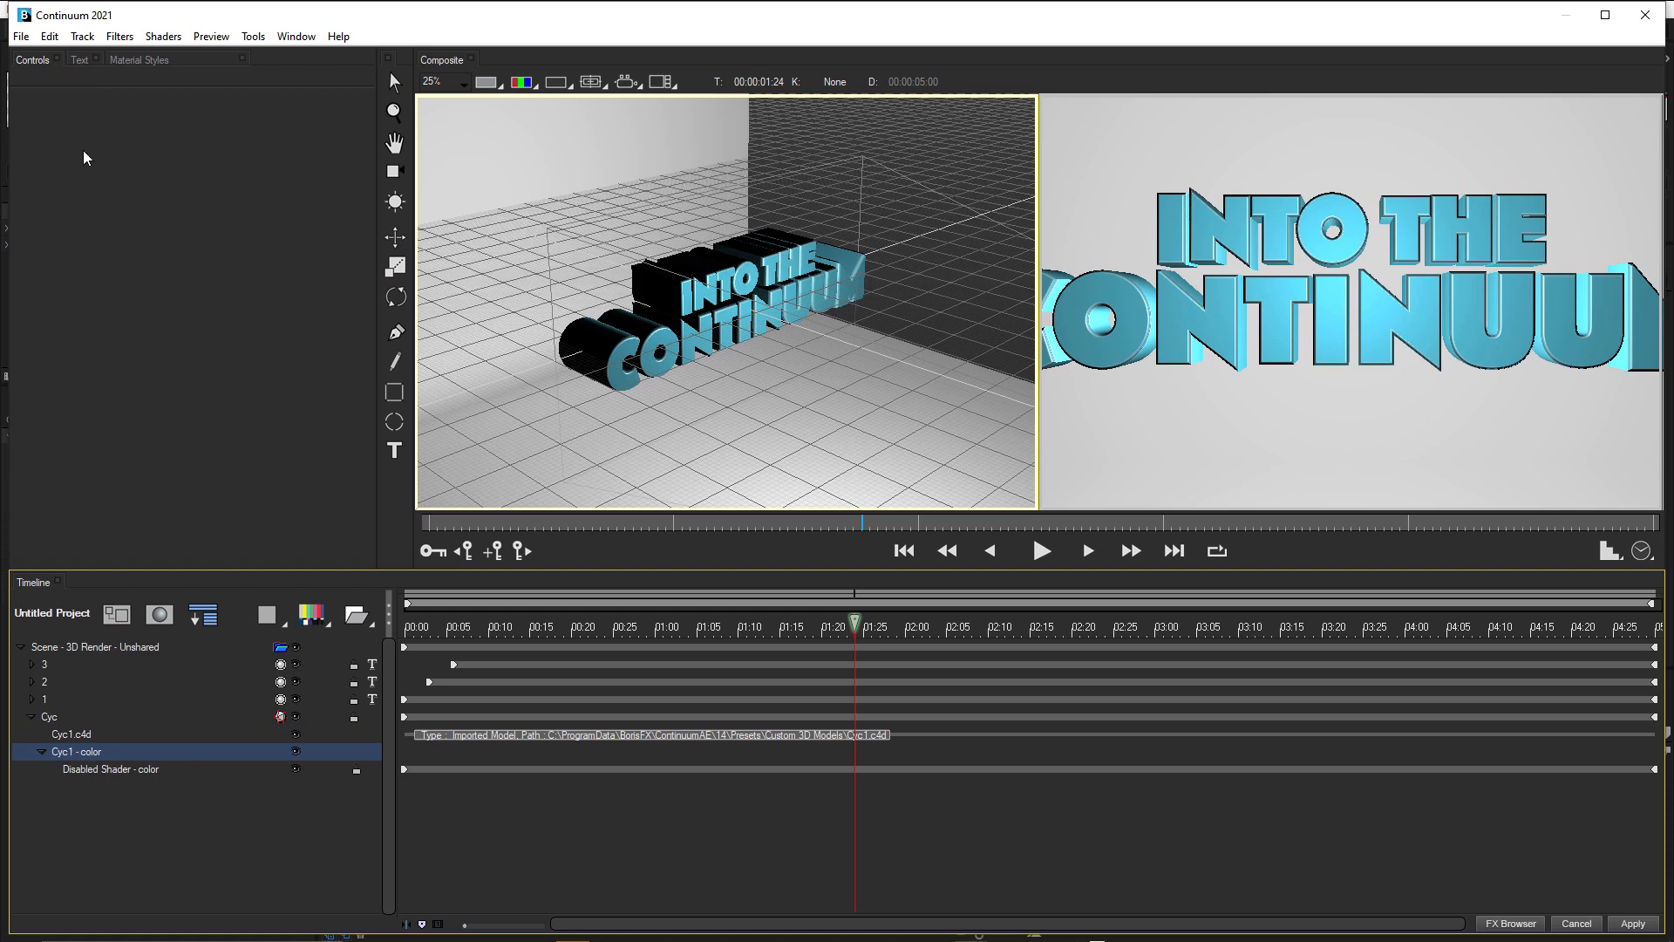
pyautogui.click(154, 61)
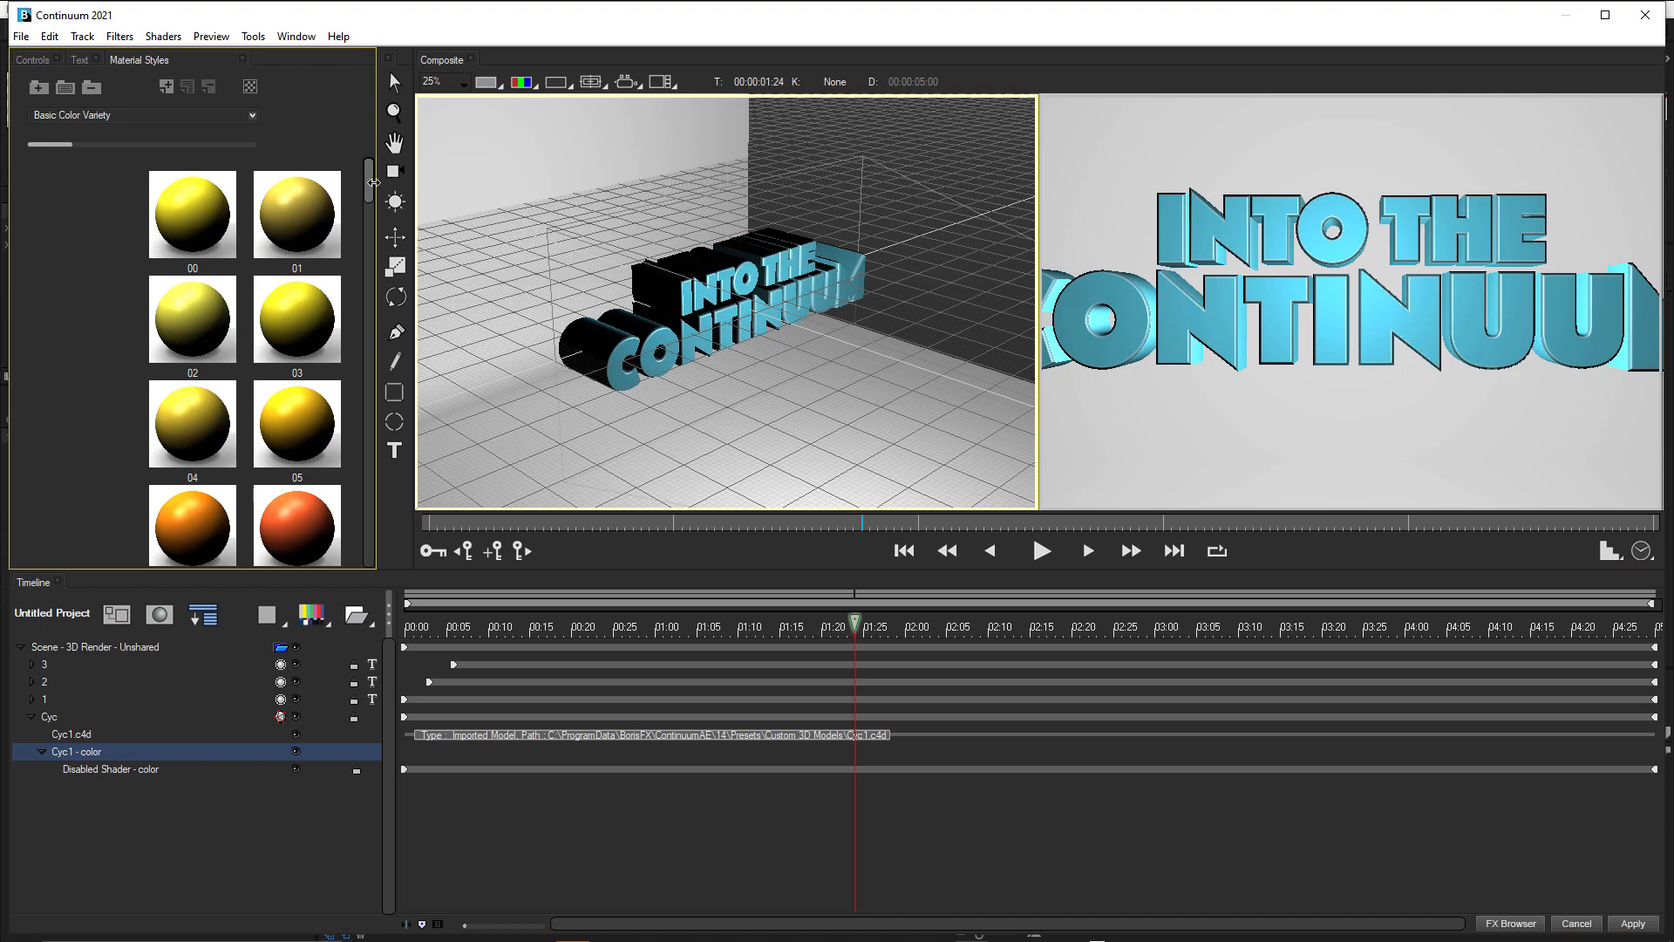
pyautogui.click(192, 202)
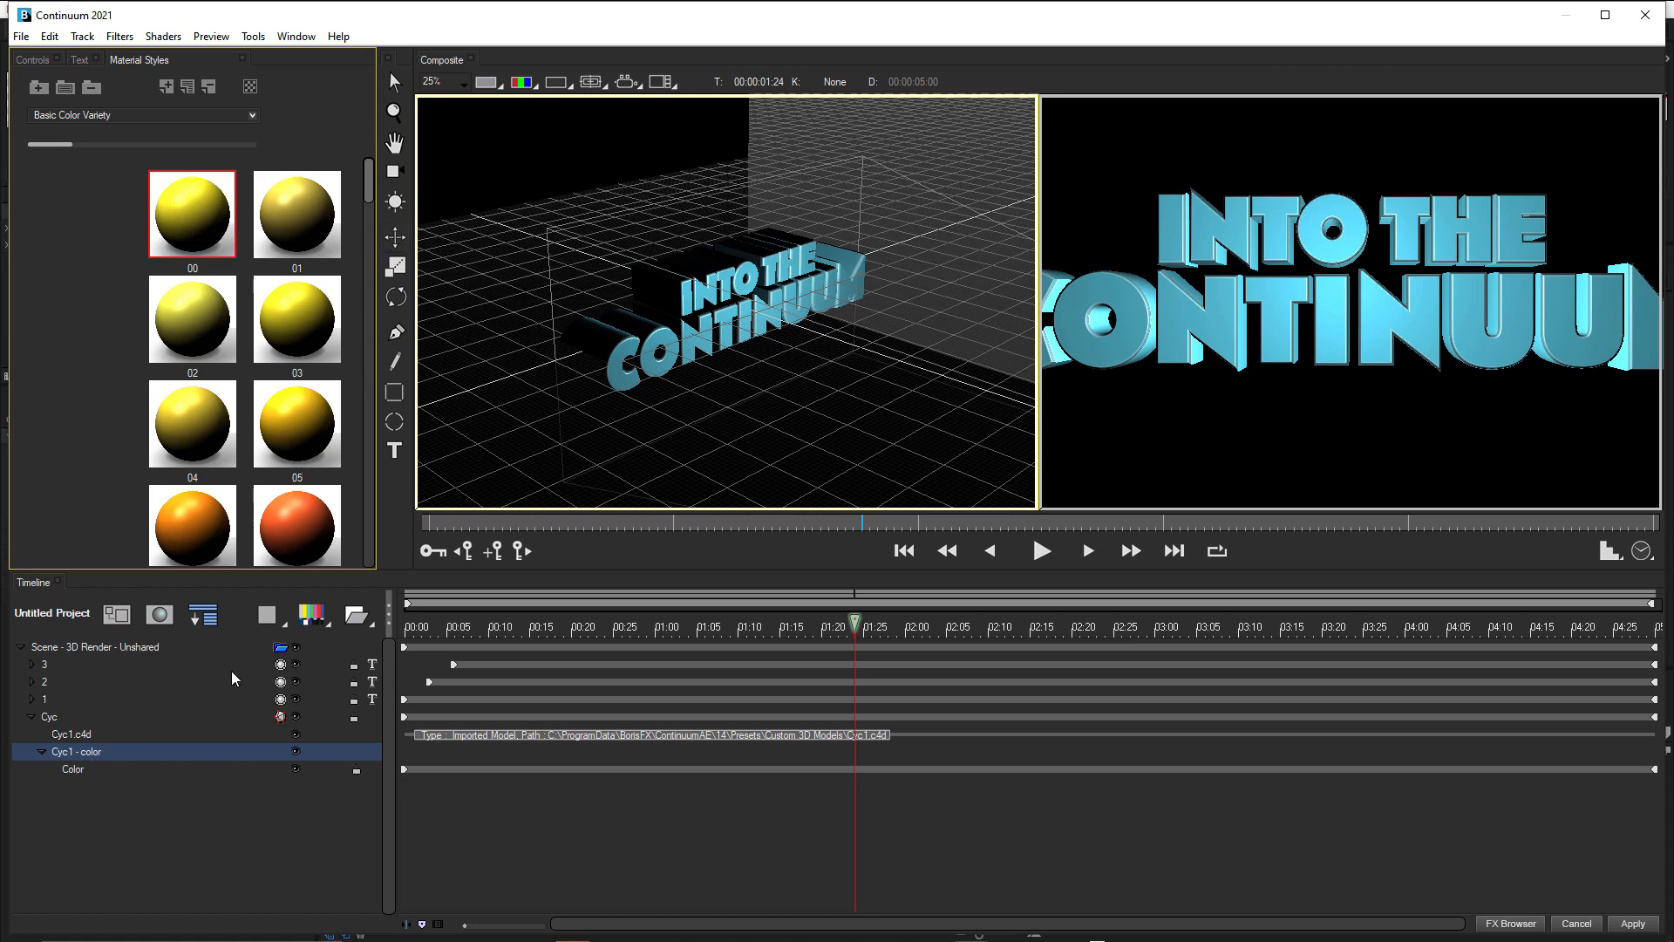
# Enable 2 Sided Lighting for the Cyc model's Color material.
pyautogui.click(77, 766)
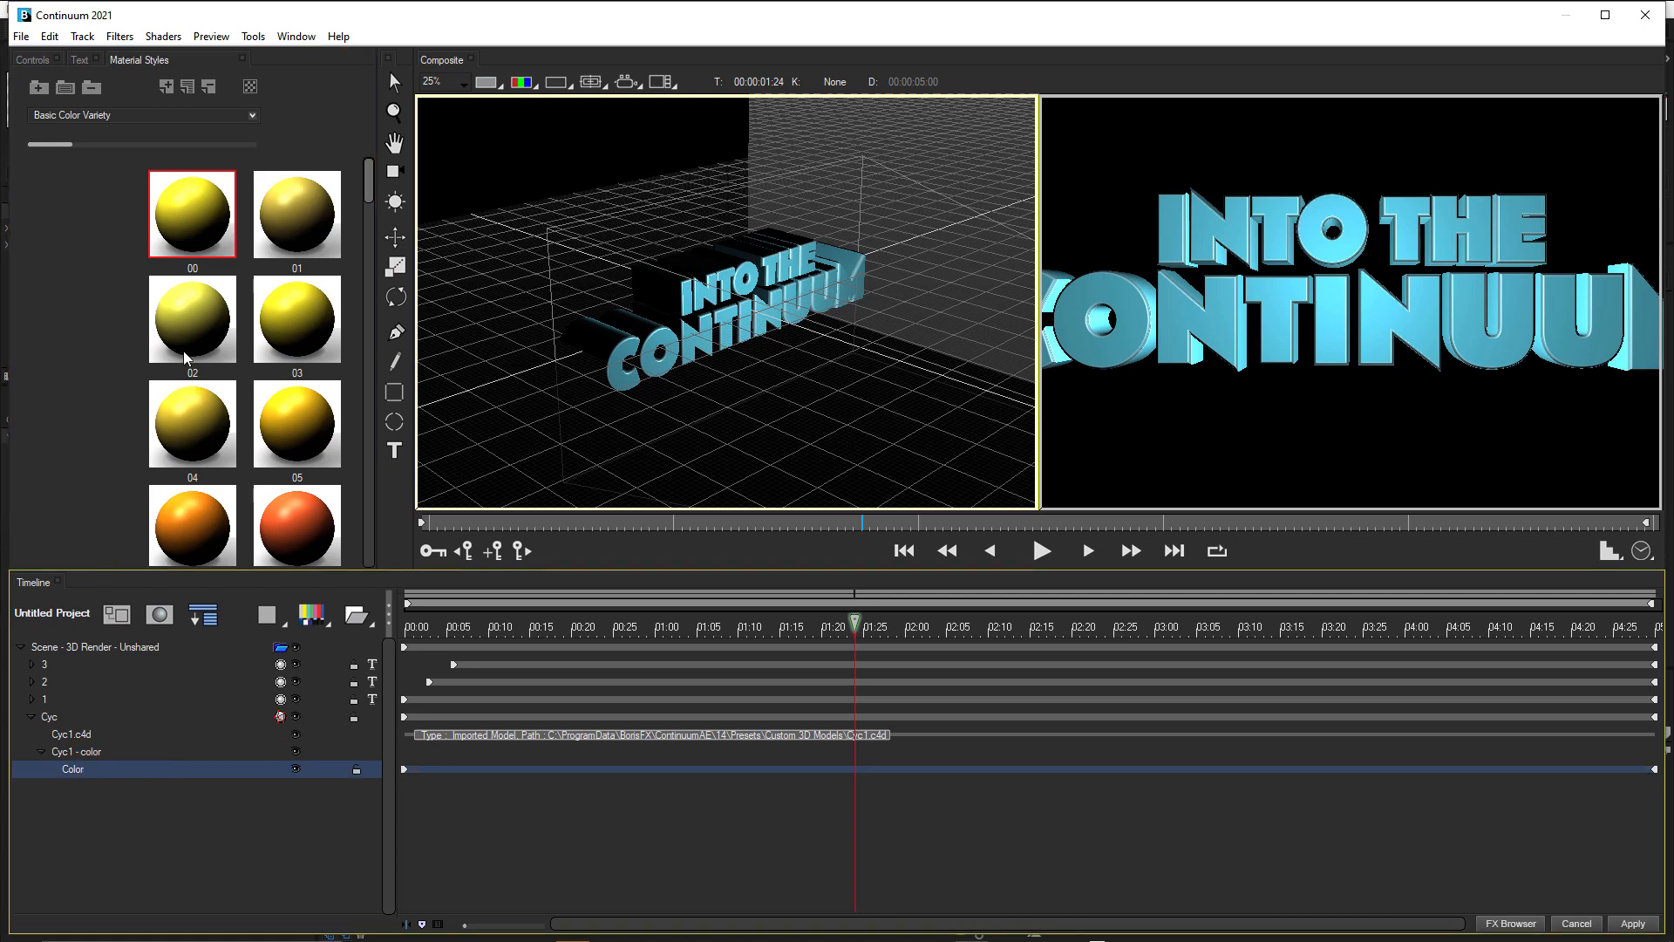
pyautogui.click(33, 58)
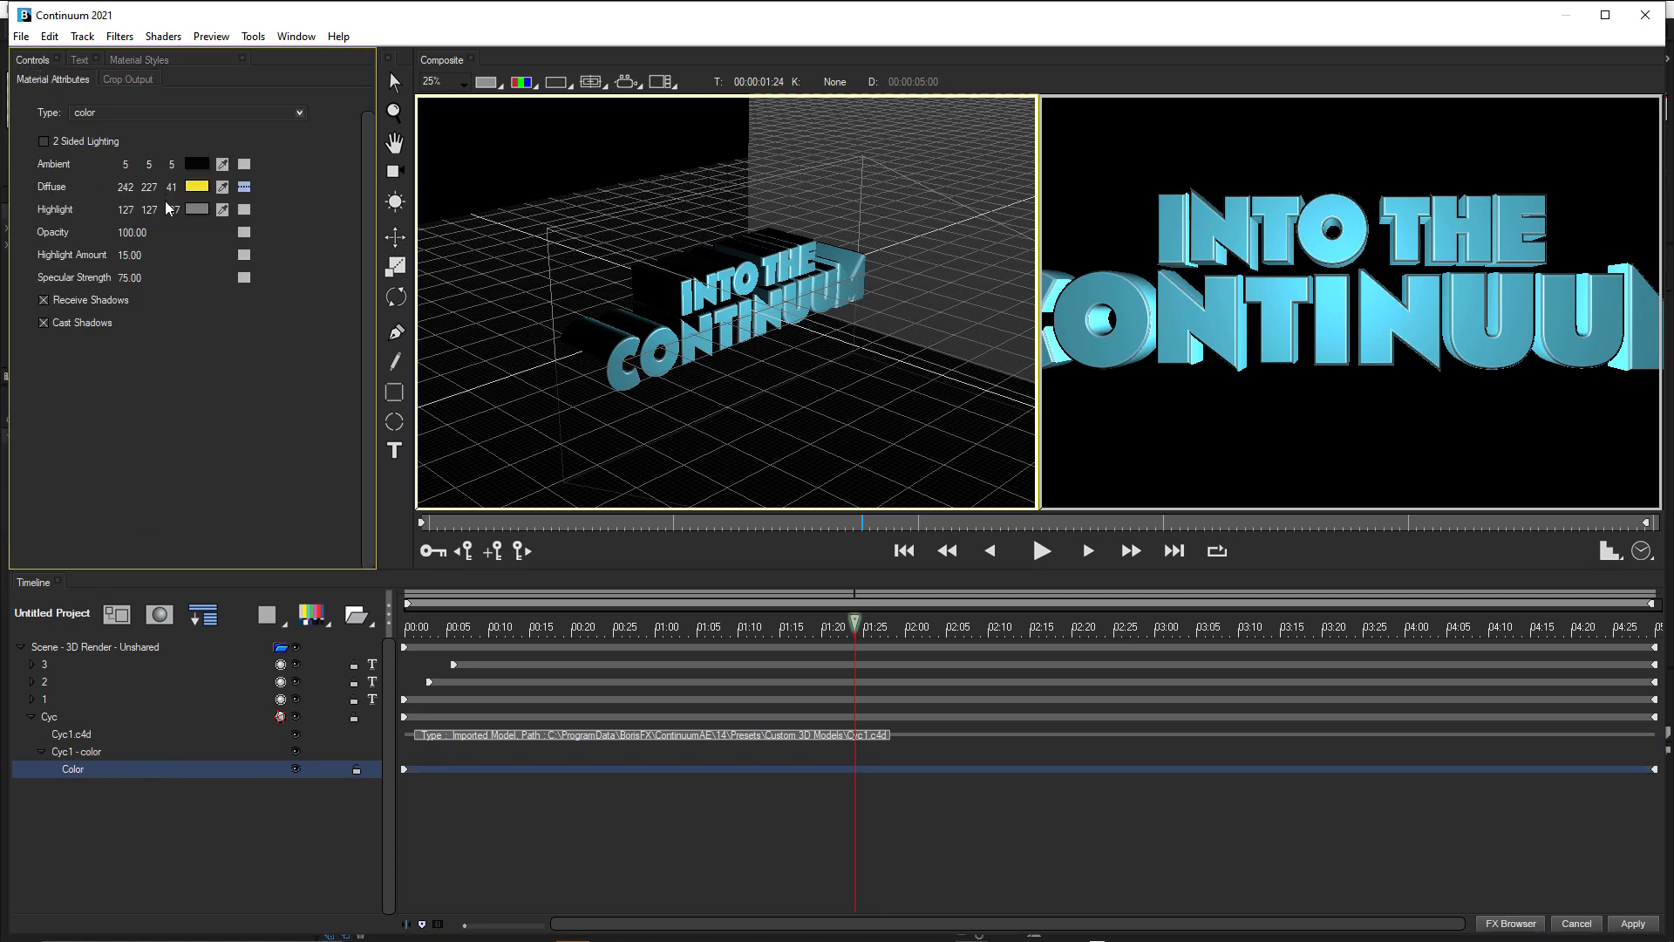
pyautogui.click(43, 142)
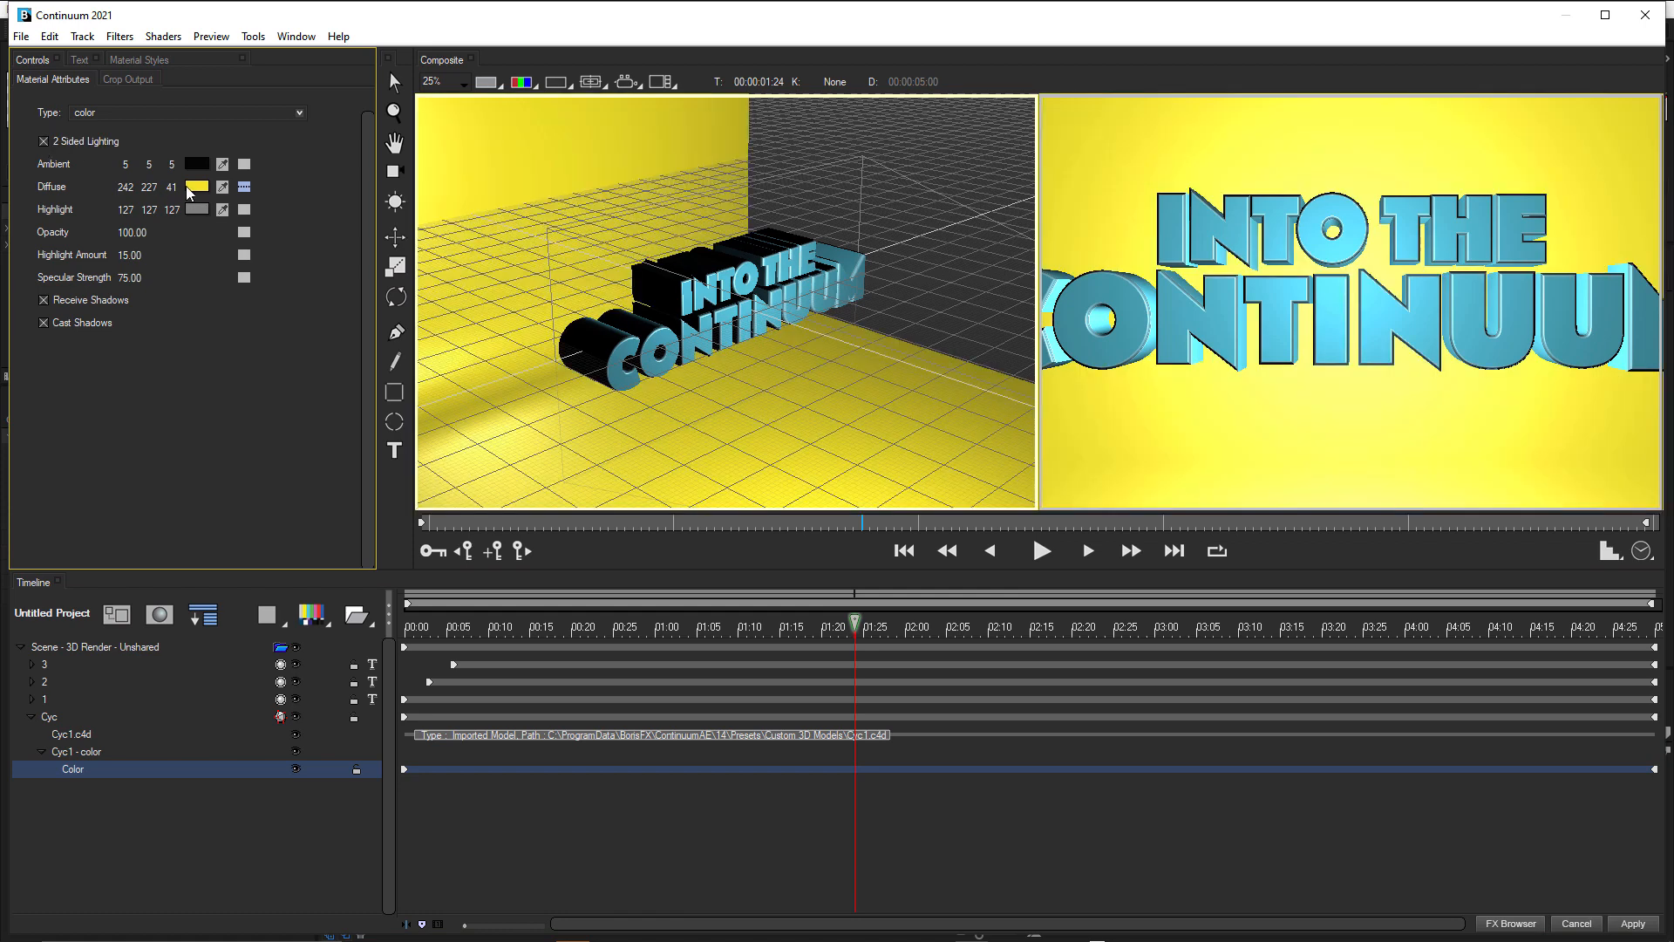
# Set the material's Diffuse color to the saved custom light blue and darken it to RGB 10, 39, 46.
pyautogui.click(187, 186)
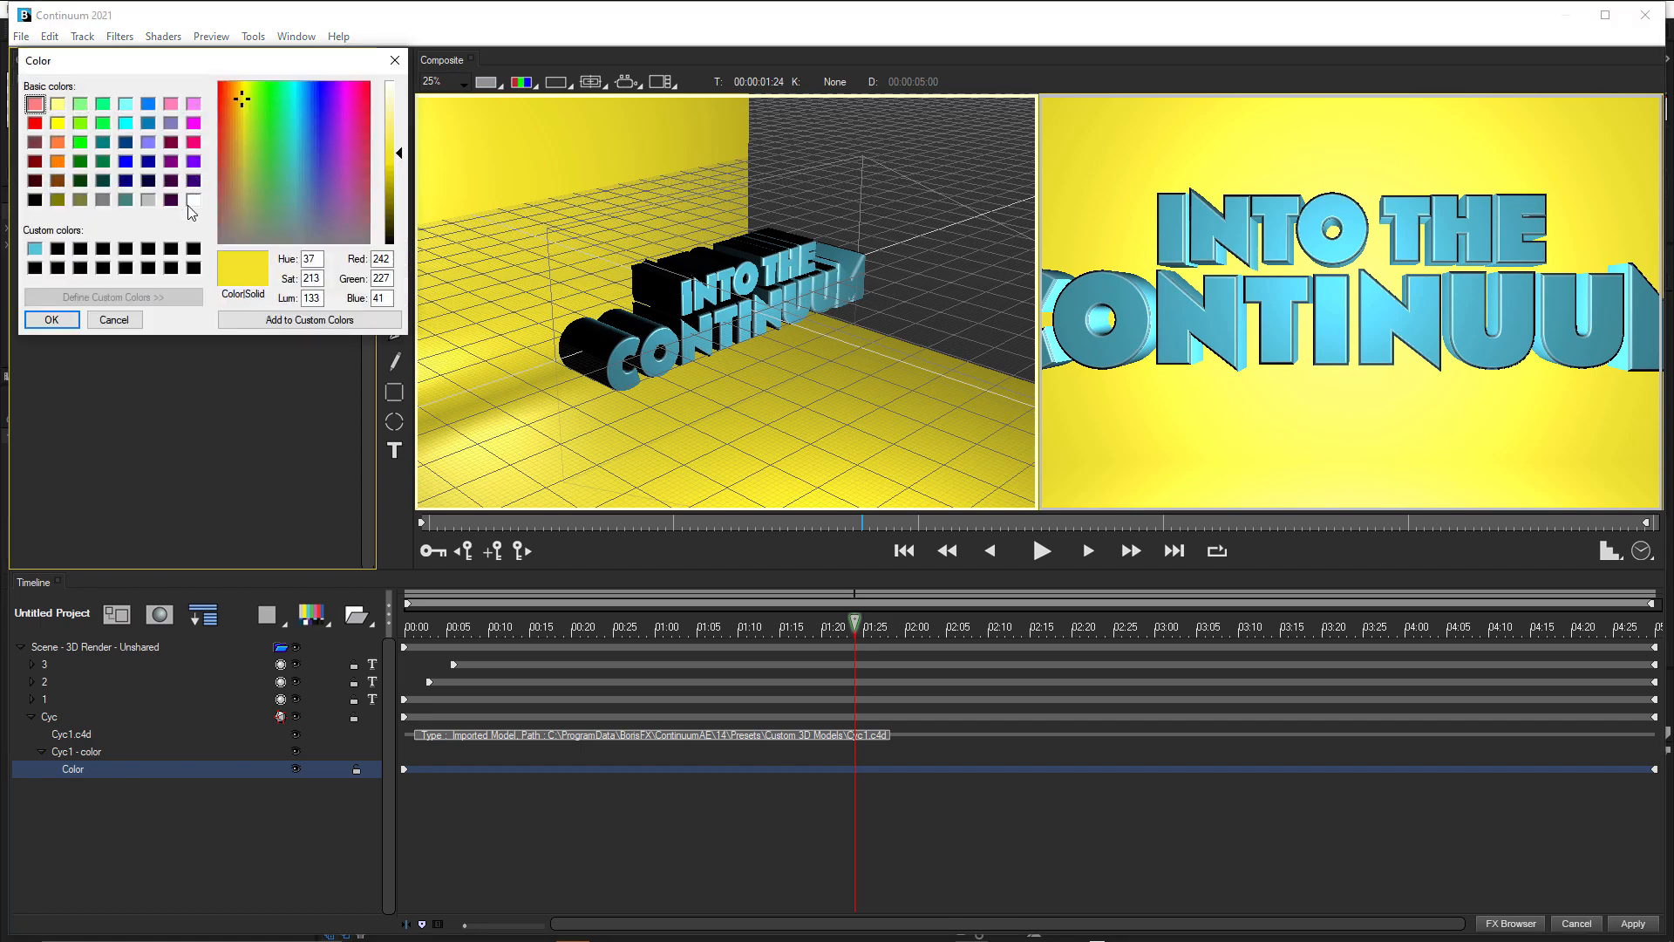
pyautogui.click(37, 251)
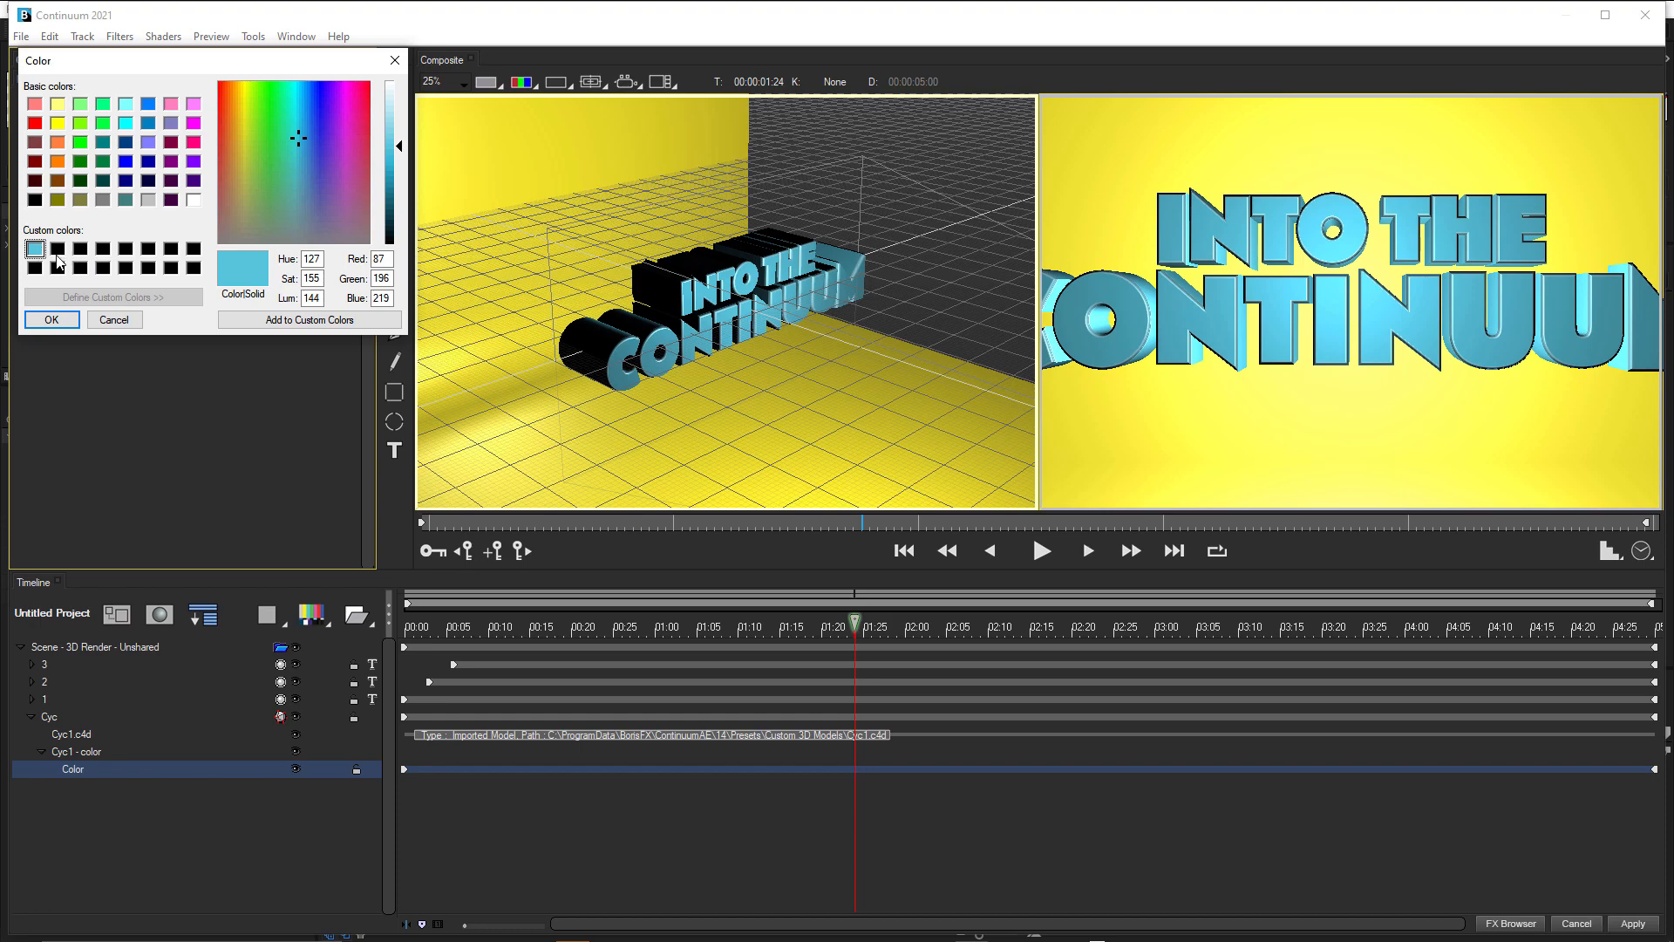
pyautogui.click(60, 320)
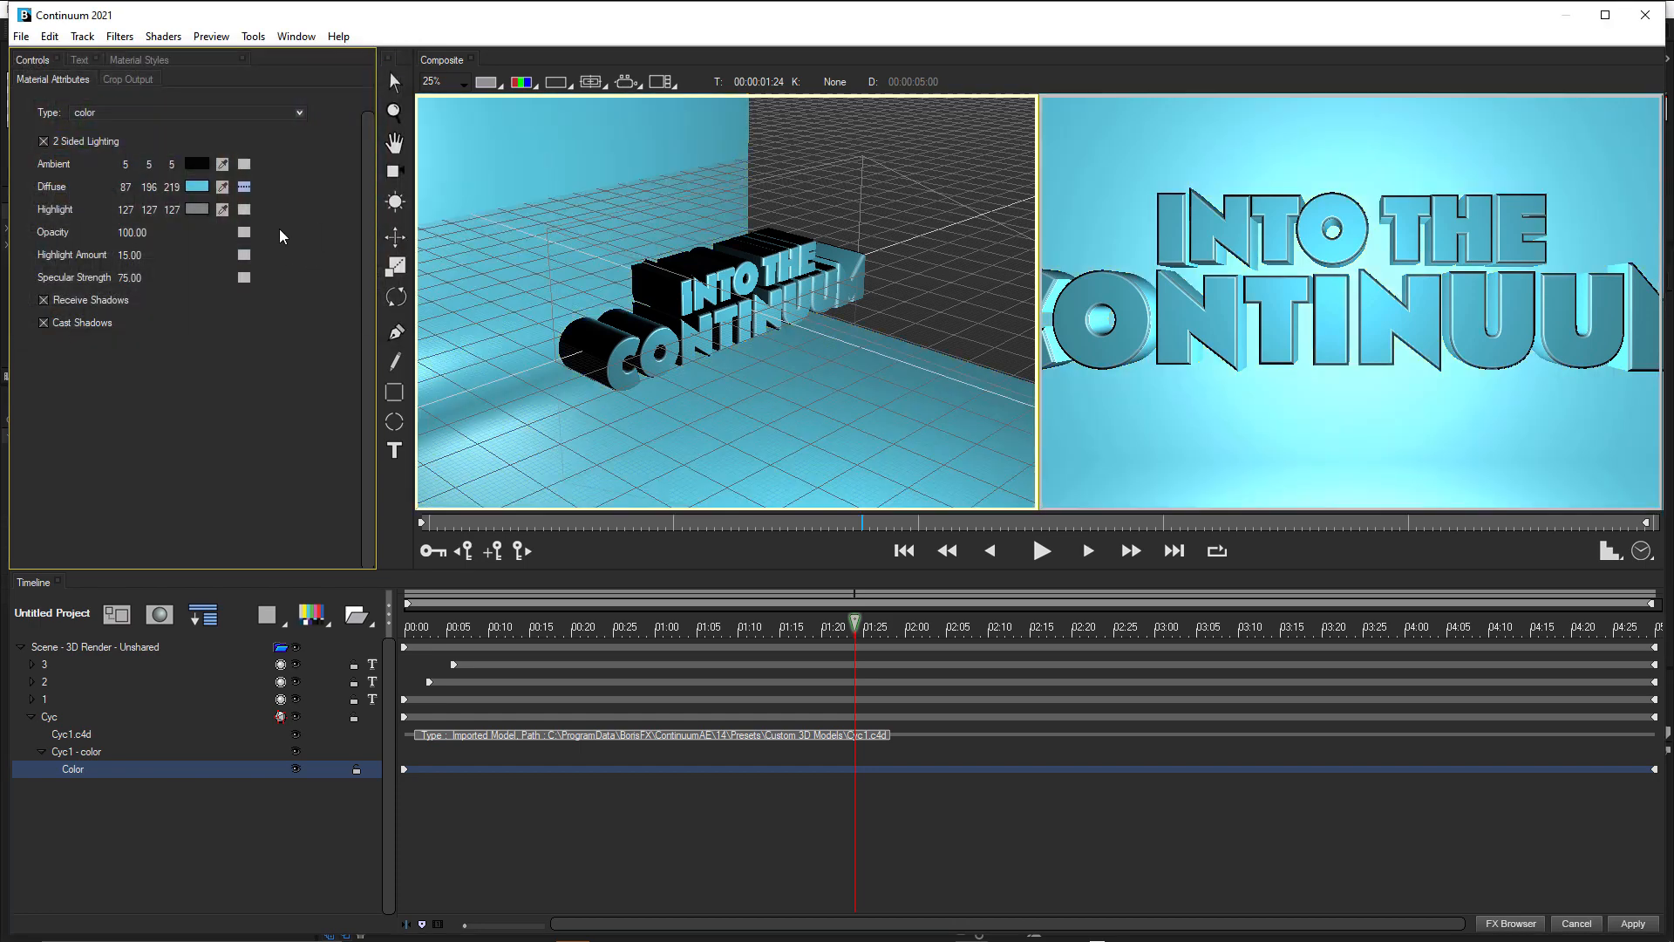
pyautogui.click(197, 187)
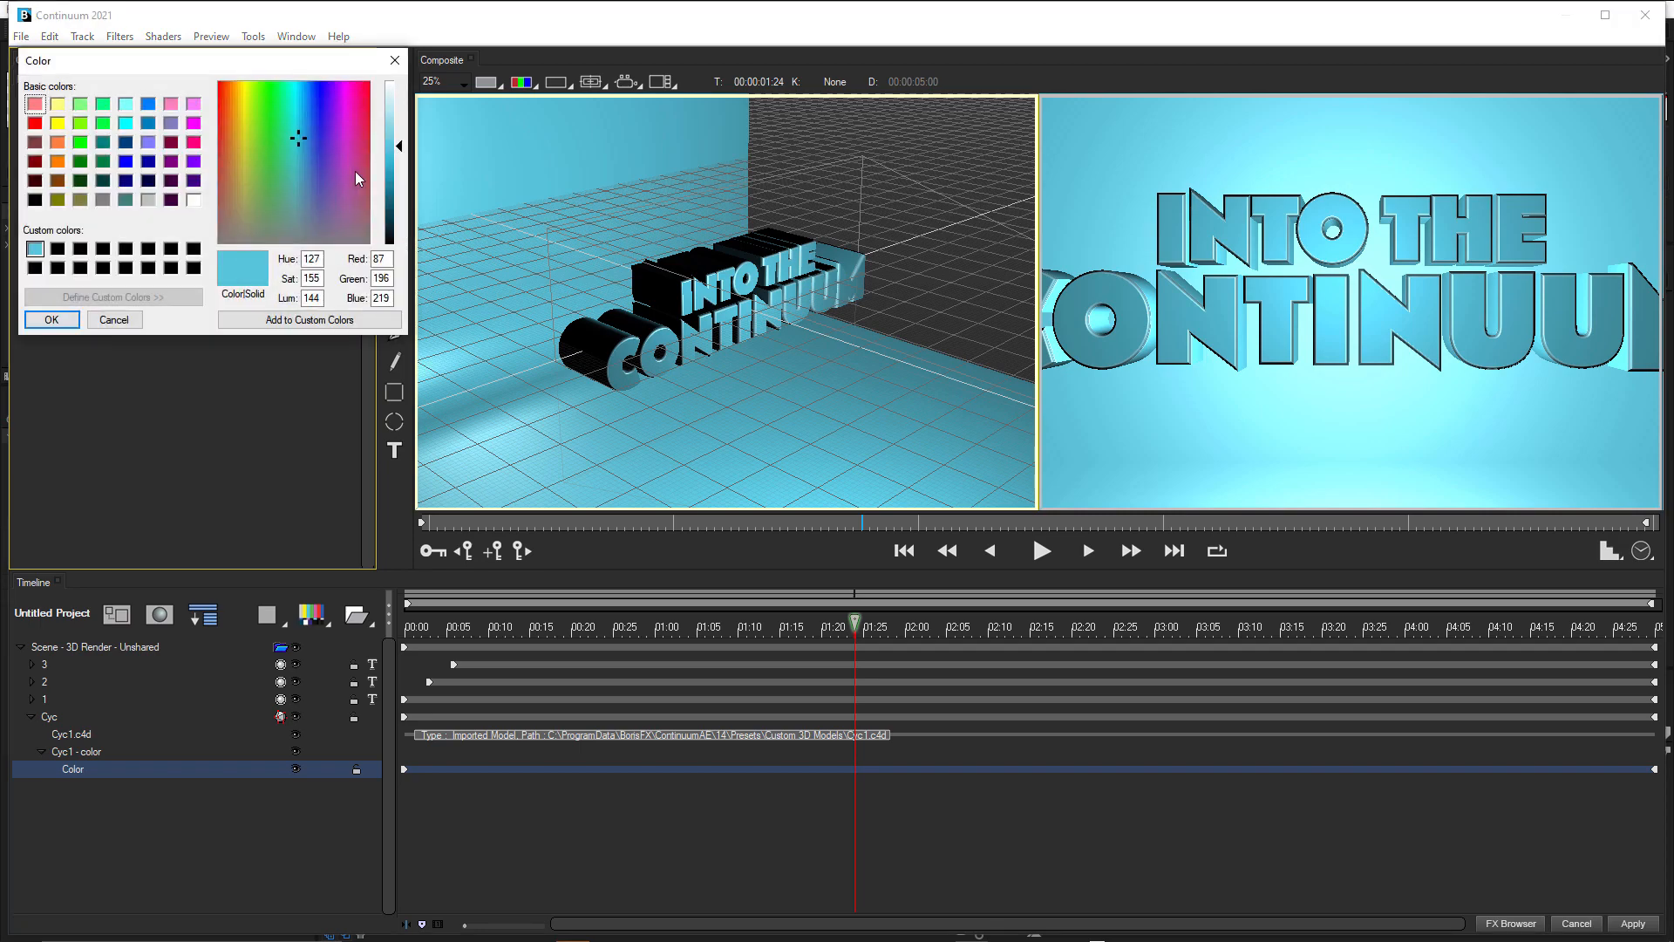
pyautogui.moveTo(398, 153); pyautogui.dragTo(398, 234)
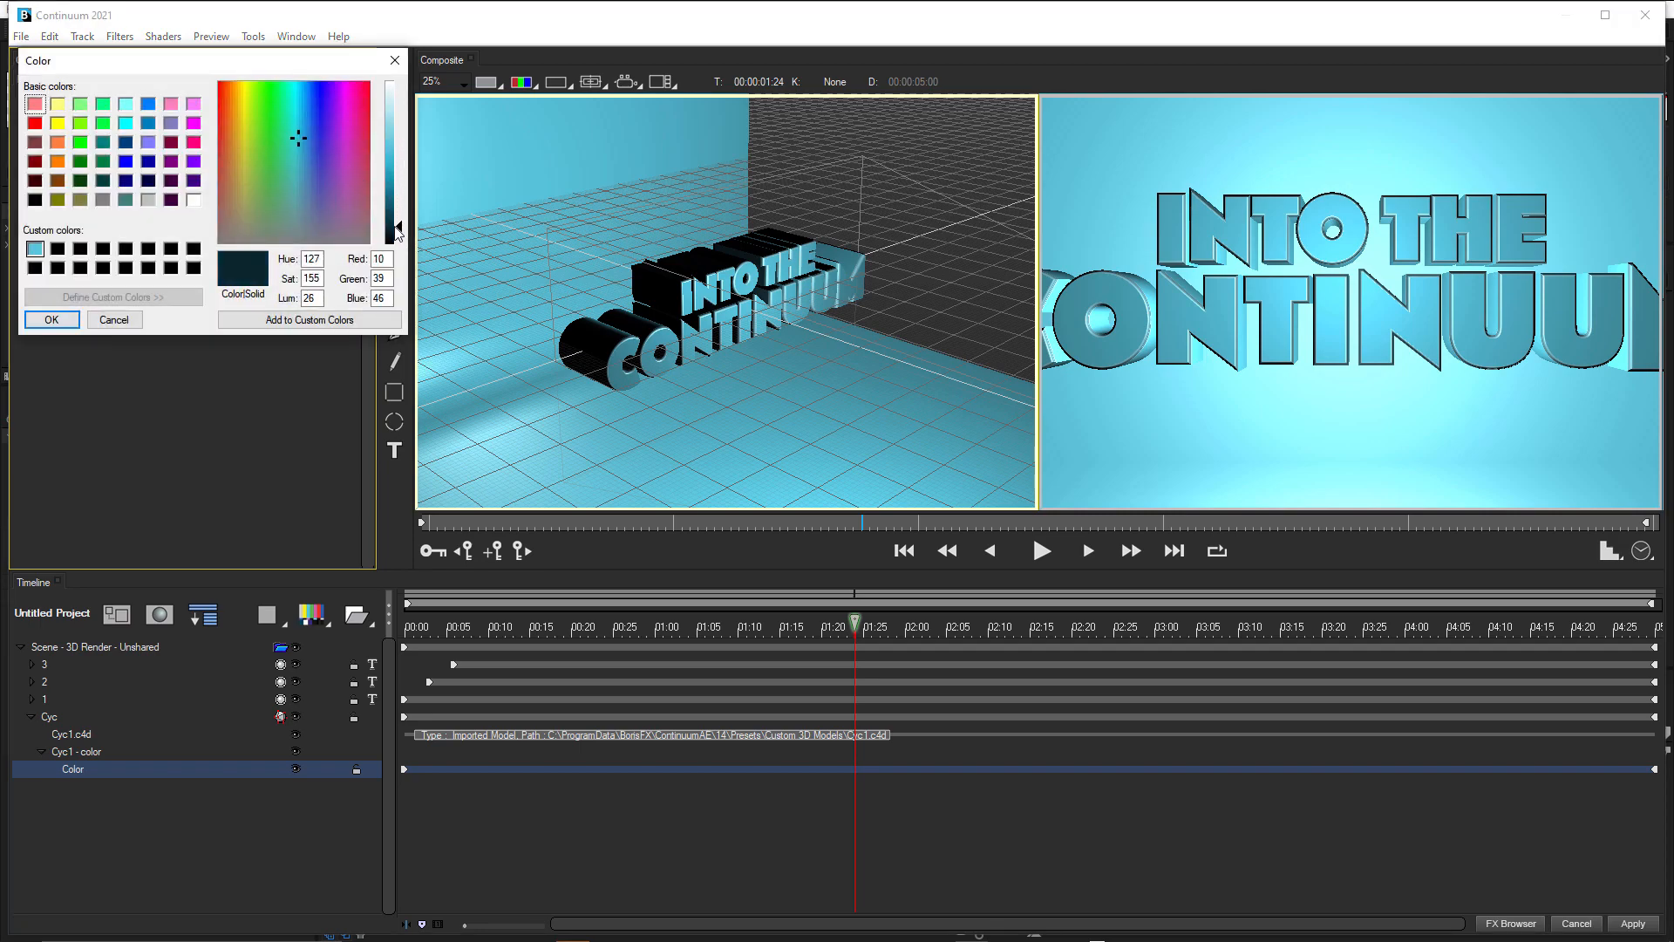
pyautogui.click(54, 321)
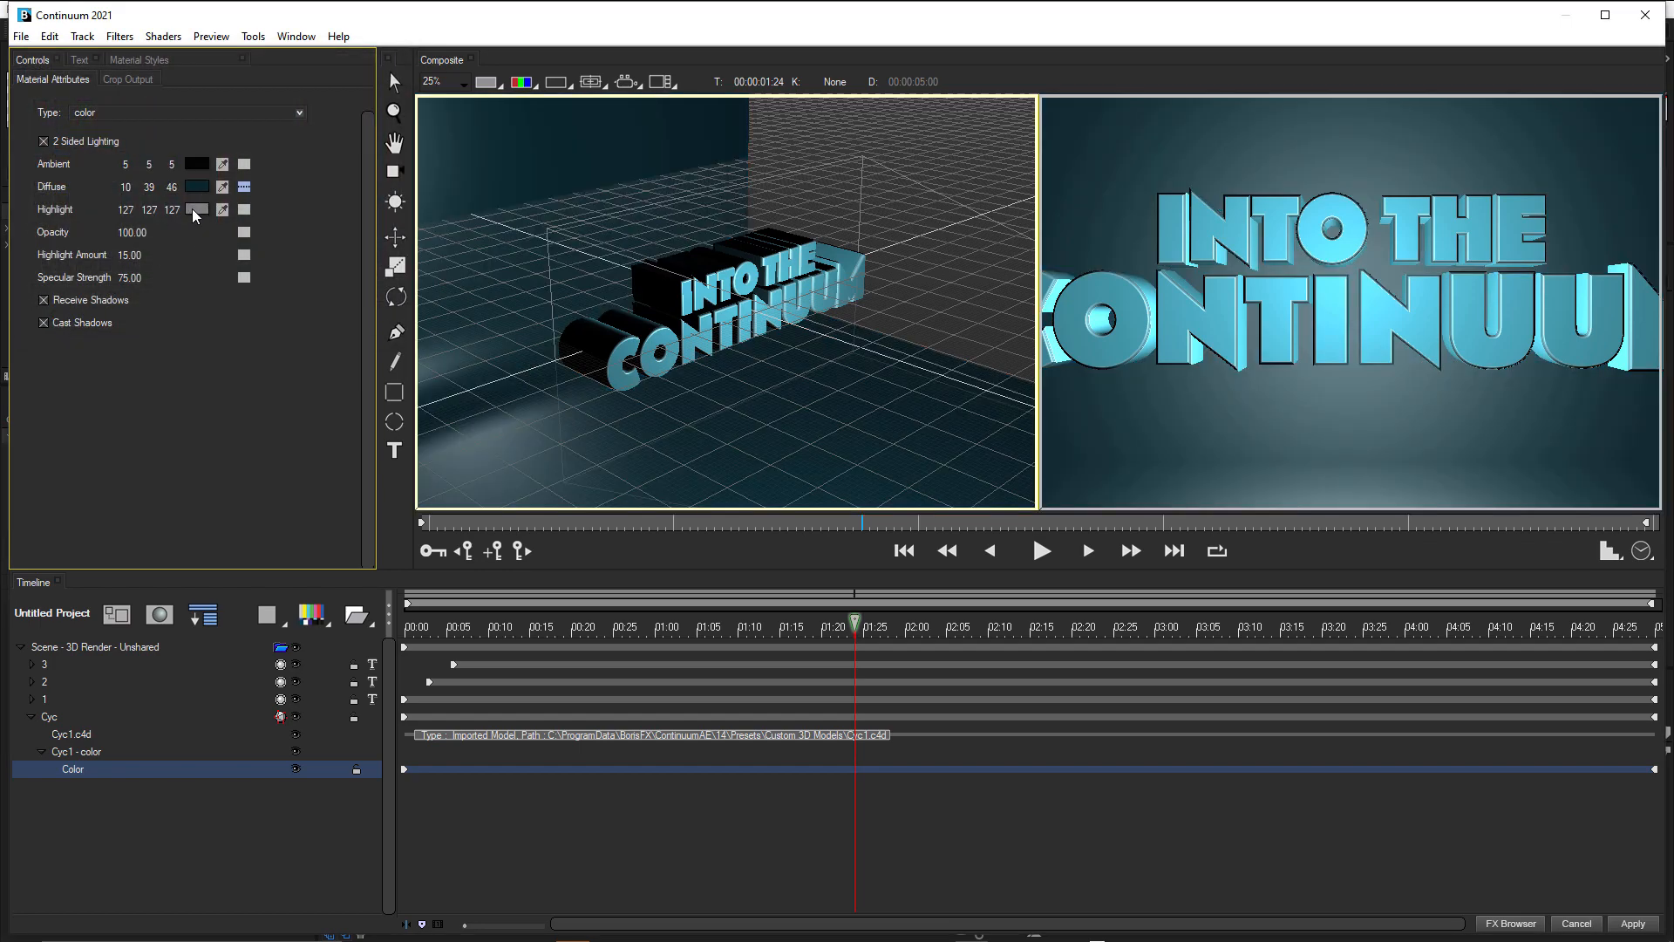
# Sample the Diffuse color for the material's Highlight and brighten it to RGB 15, 55, 66.
pyautogui.moveTo(222, 210); pyautogui.dragTo(204, 185)
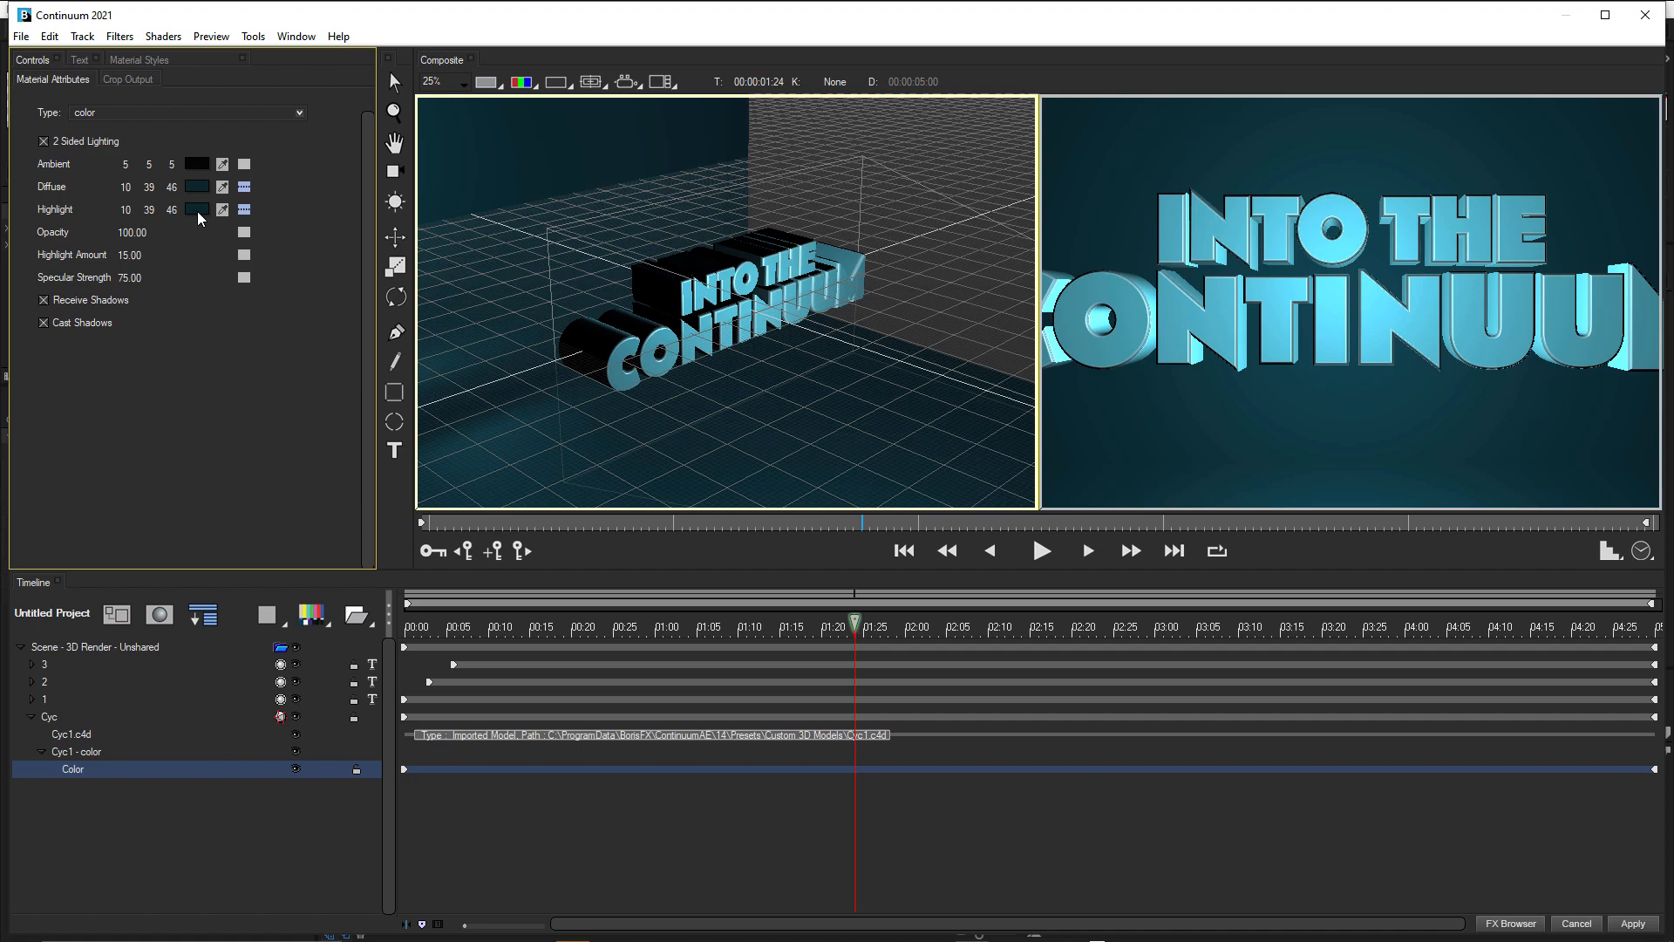
pyautogui.click(198, 211)
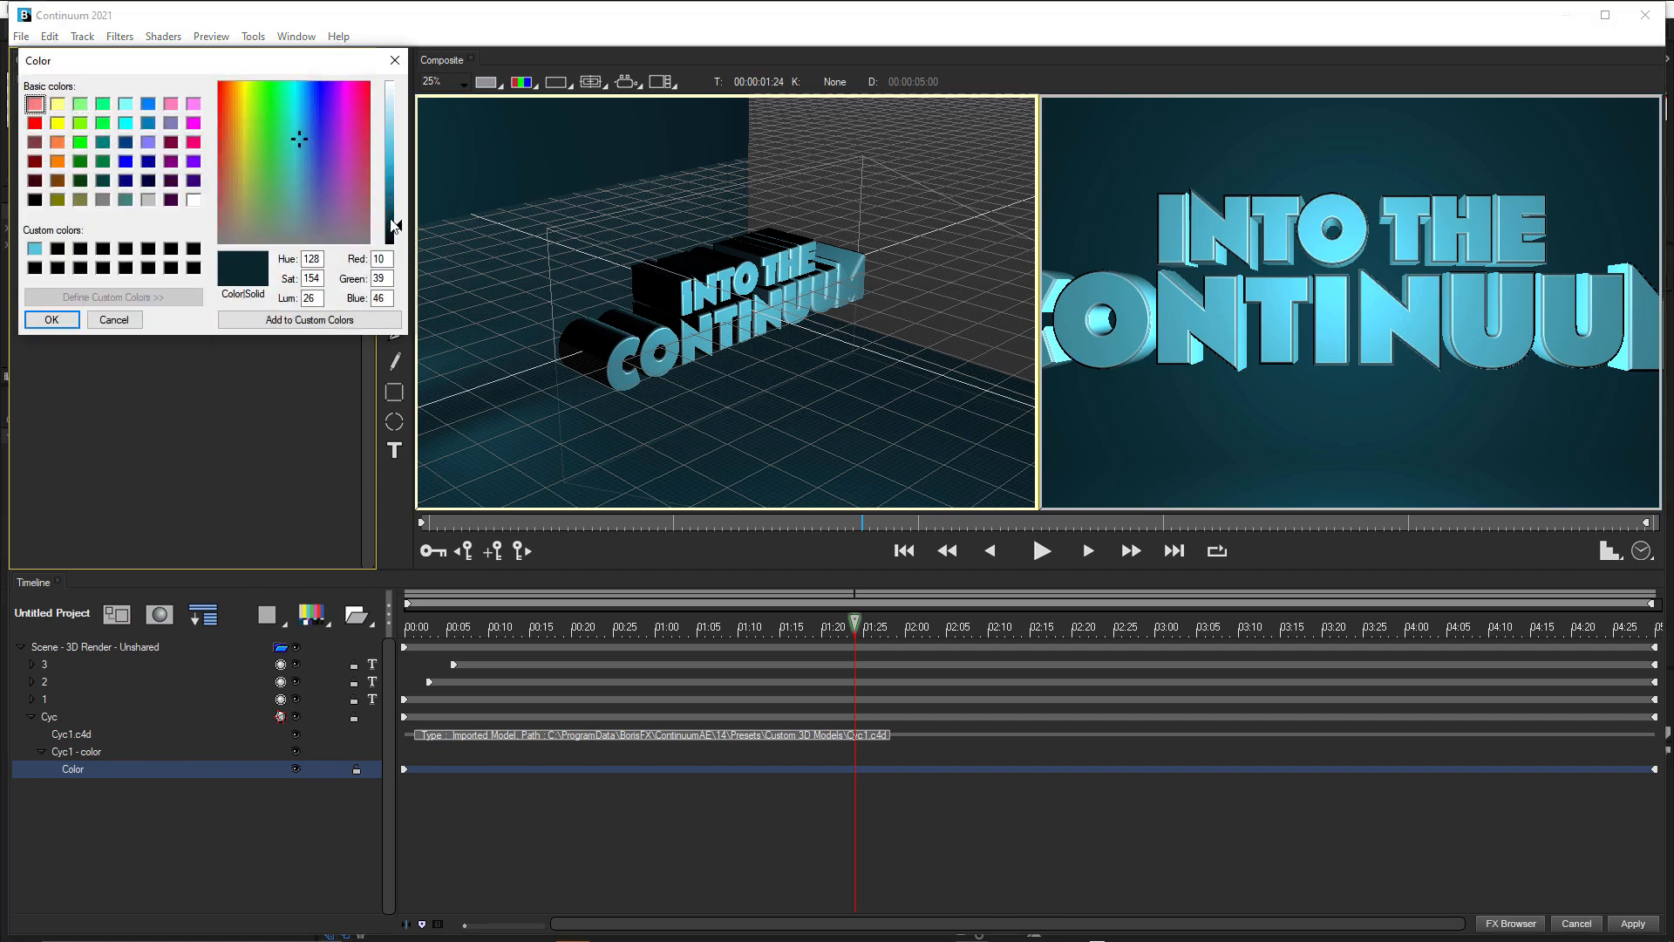
pyautogui.click(394, 218)
pyautogui.click(72, 319)
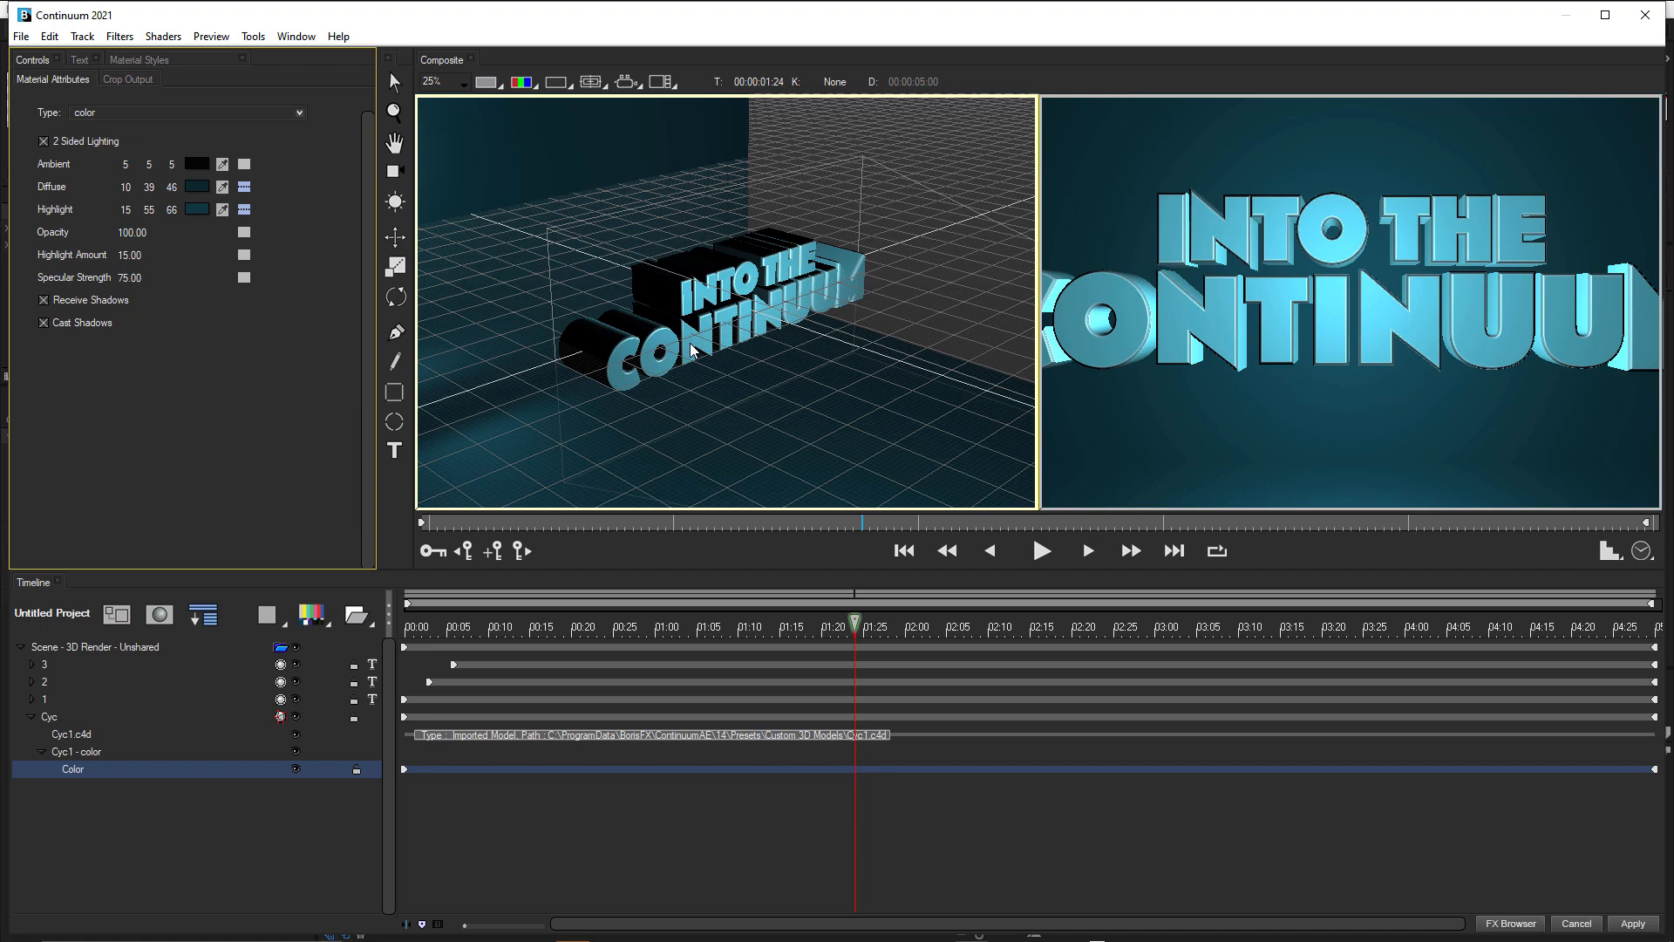
# Move the scene's first point light back behind the cyclorama to a Distance of about -4194.
pyautogui.scroll(-1, 691, 350)
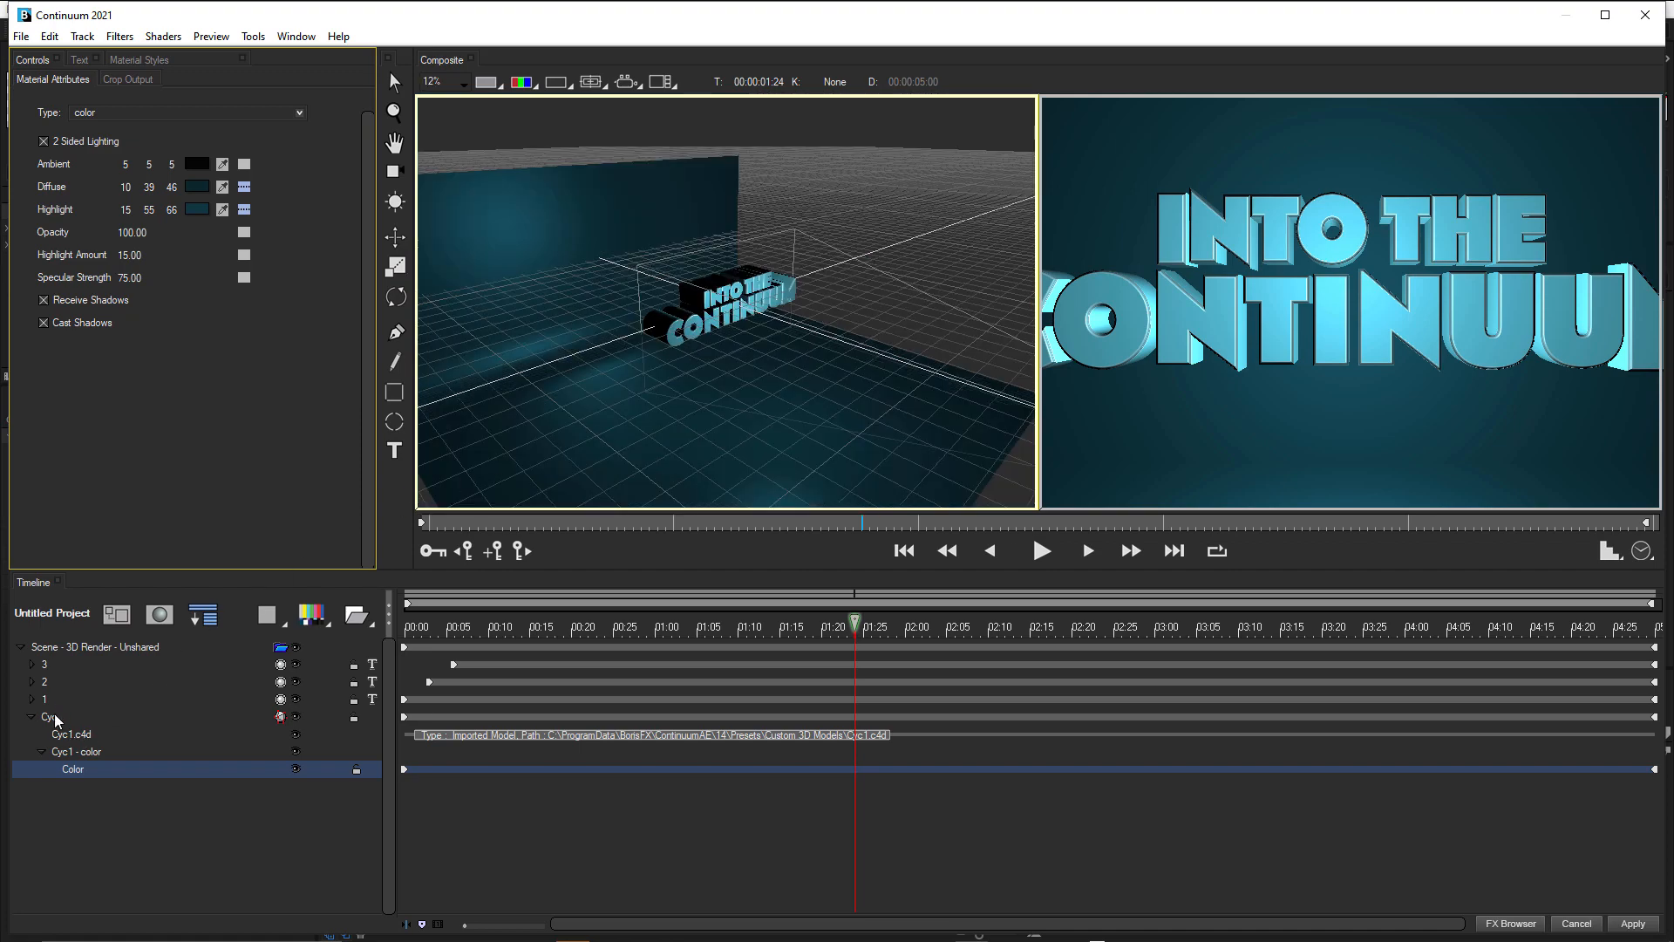
pyautogui.click(72, 647)
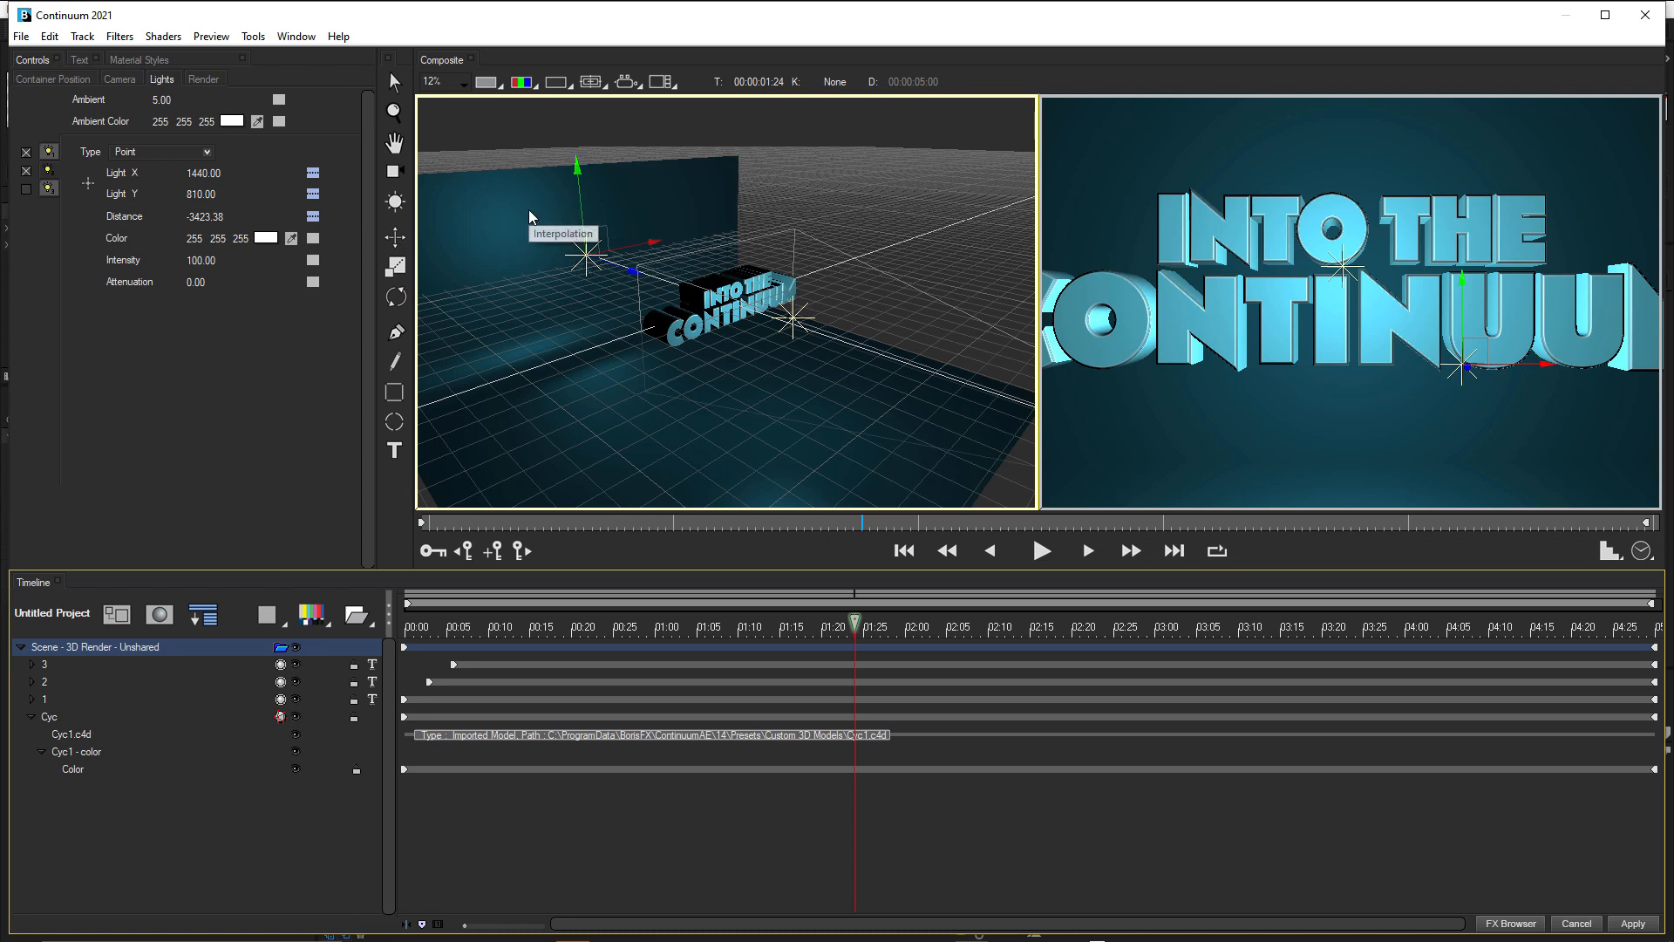
pyautogui.click(395, 238)
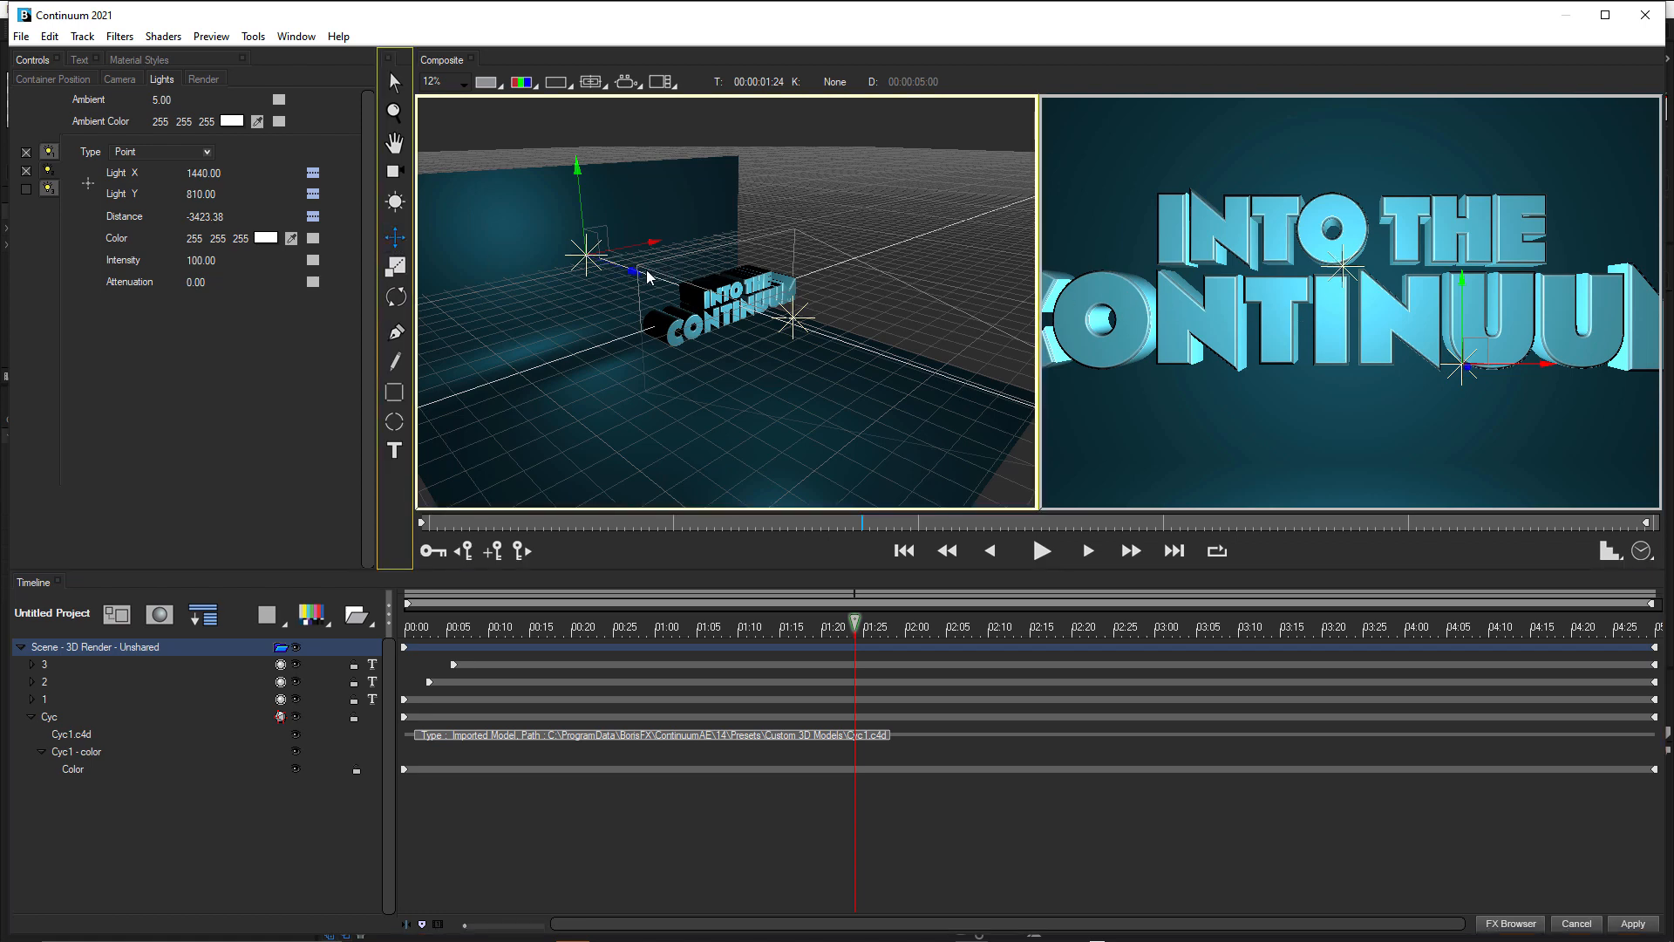
pyautogui.moveTo(634, 274)
pyautogui.mouseDown()
pyautogui.moveTo(452, 249)
pyautogui.moveTo(589, 282)
pyautogui.mouseUp()
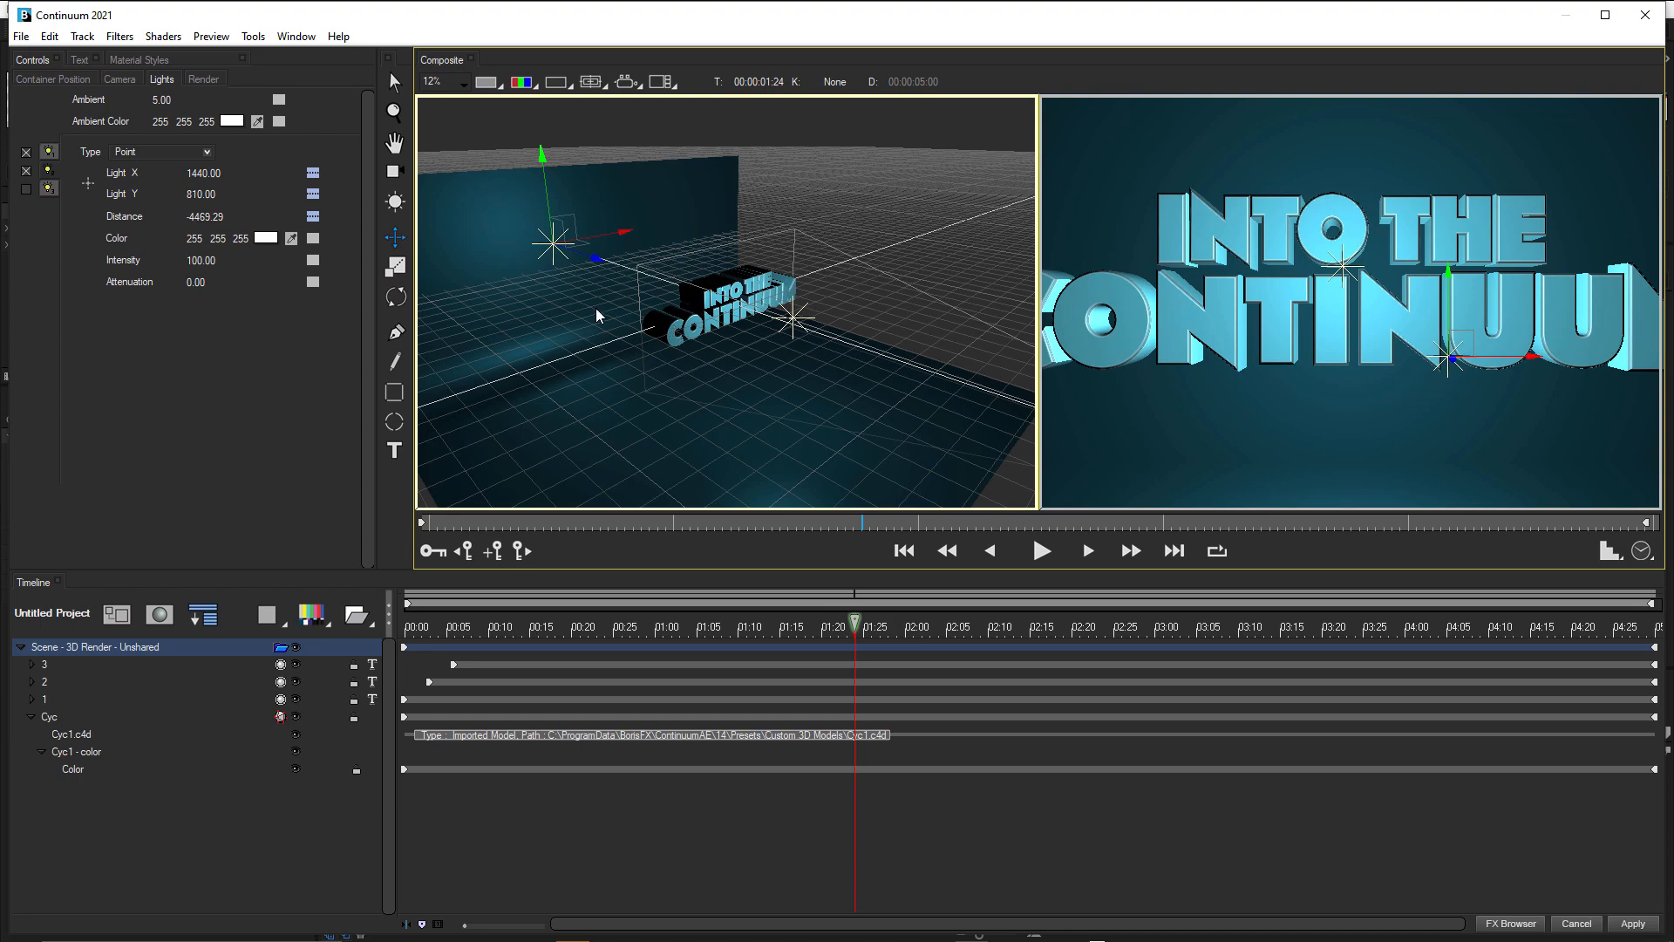
pyautogui.moveTo(600, 315); pyautogui.dragTo(605, 317)
pyautogui.scroll(-3, 605, 317)
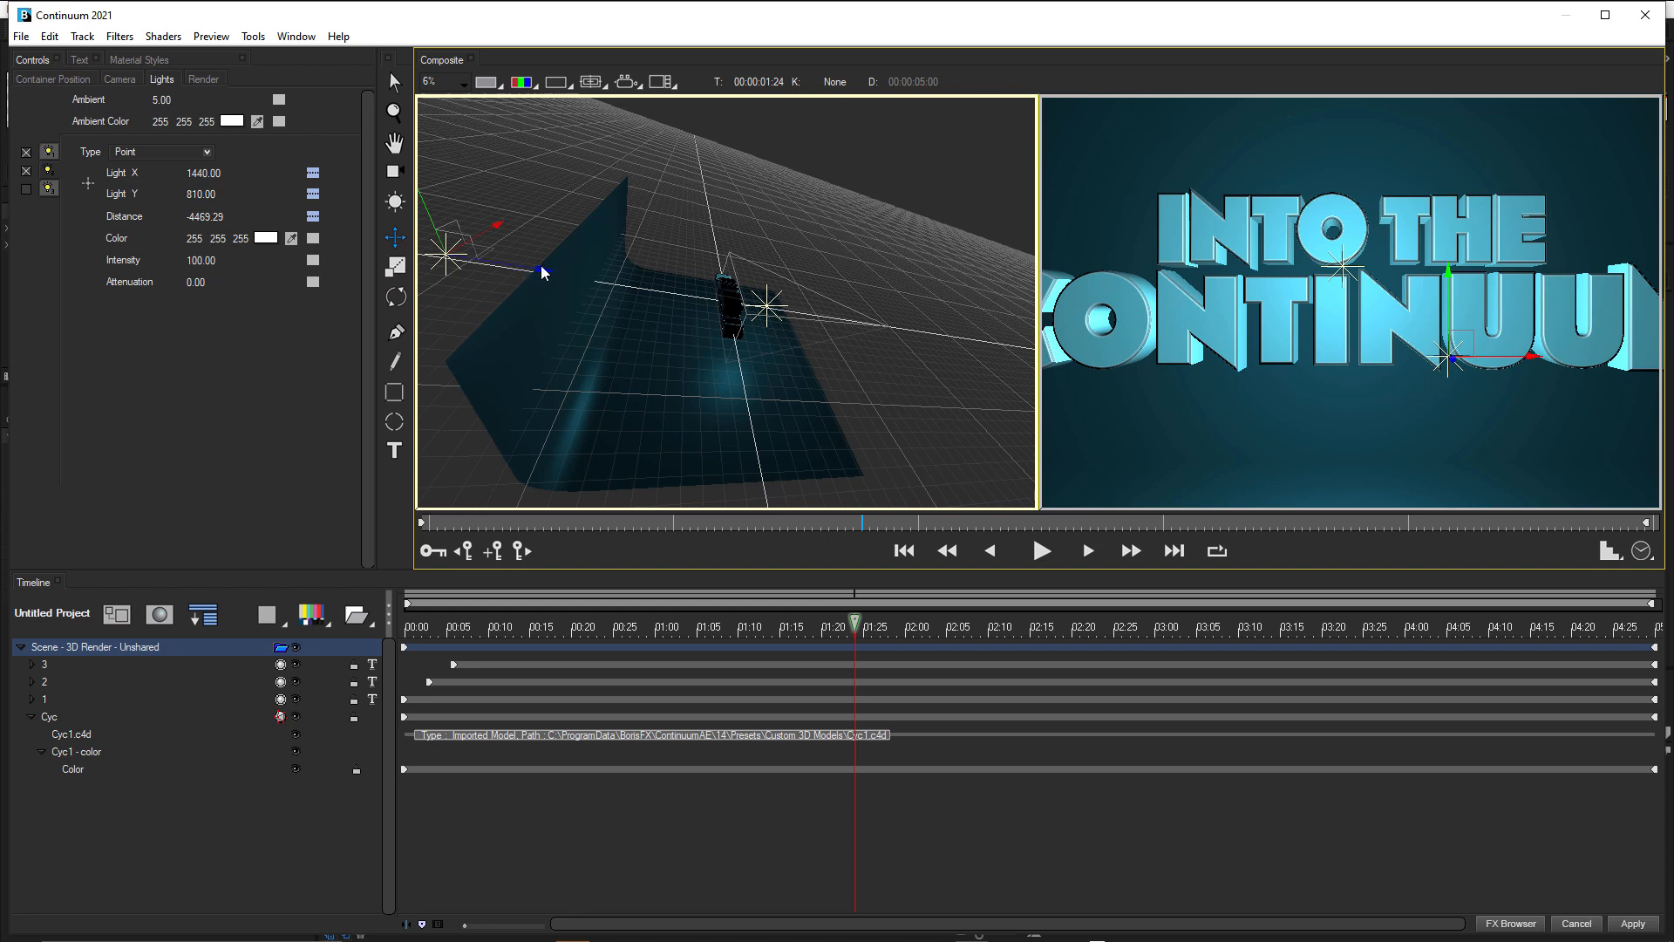
pyautogui.click(682, 295)
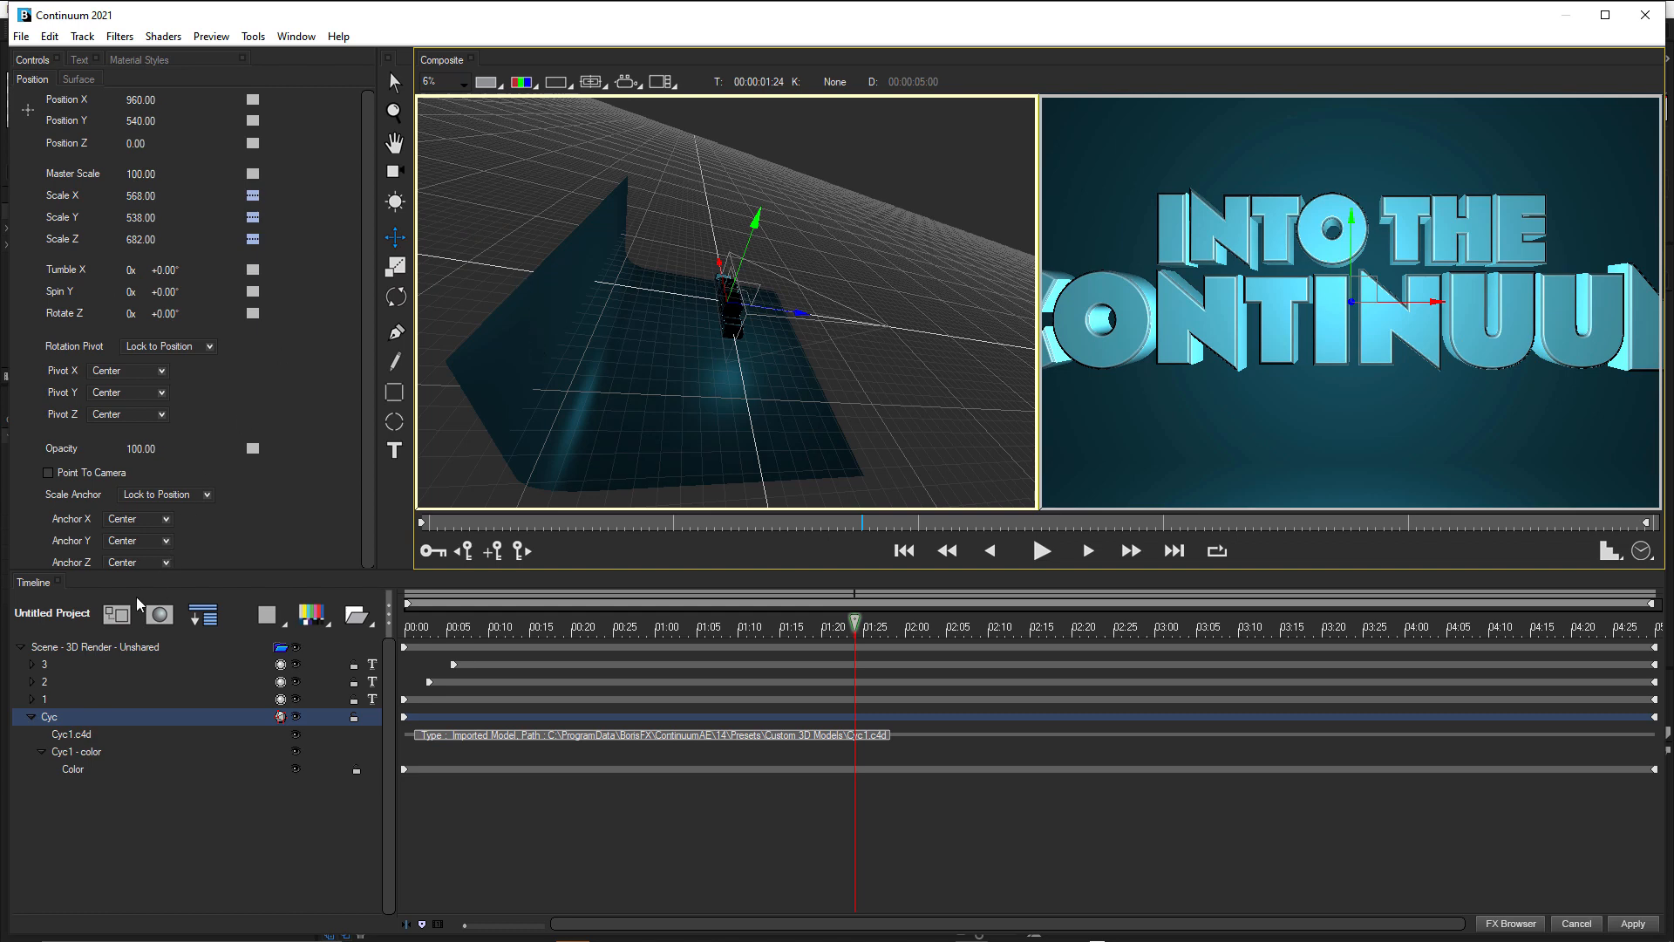
pyautogui.click(57, 648)
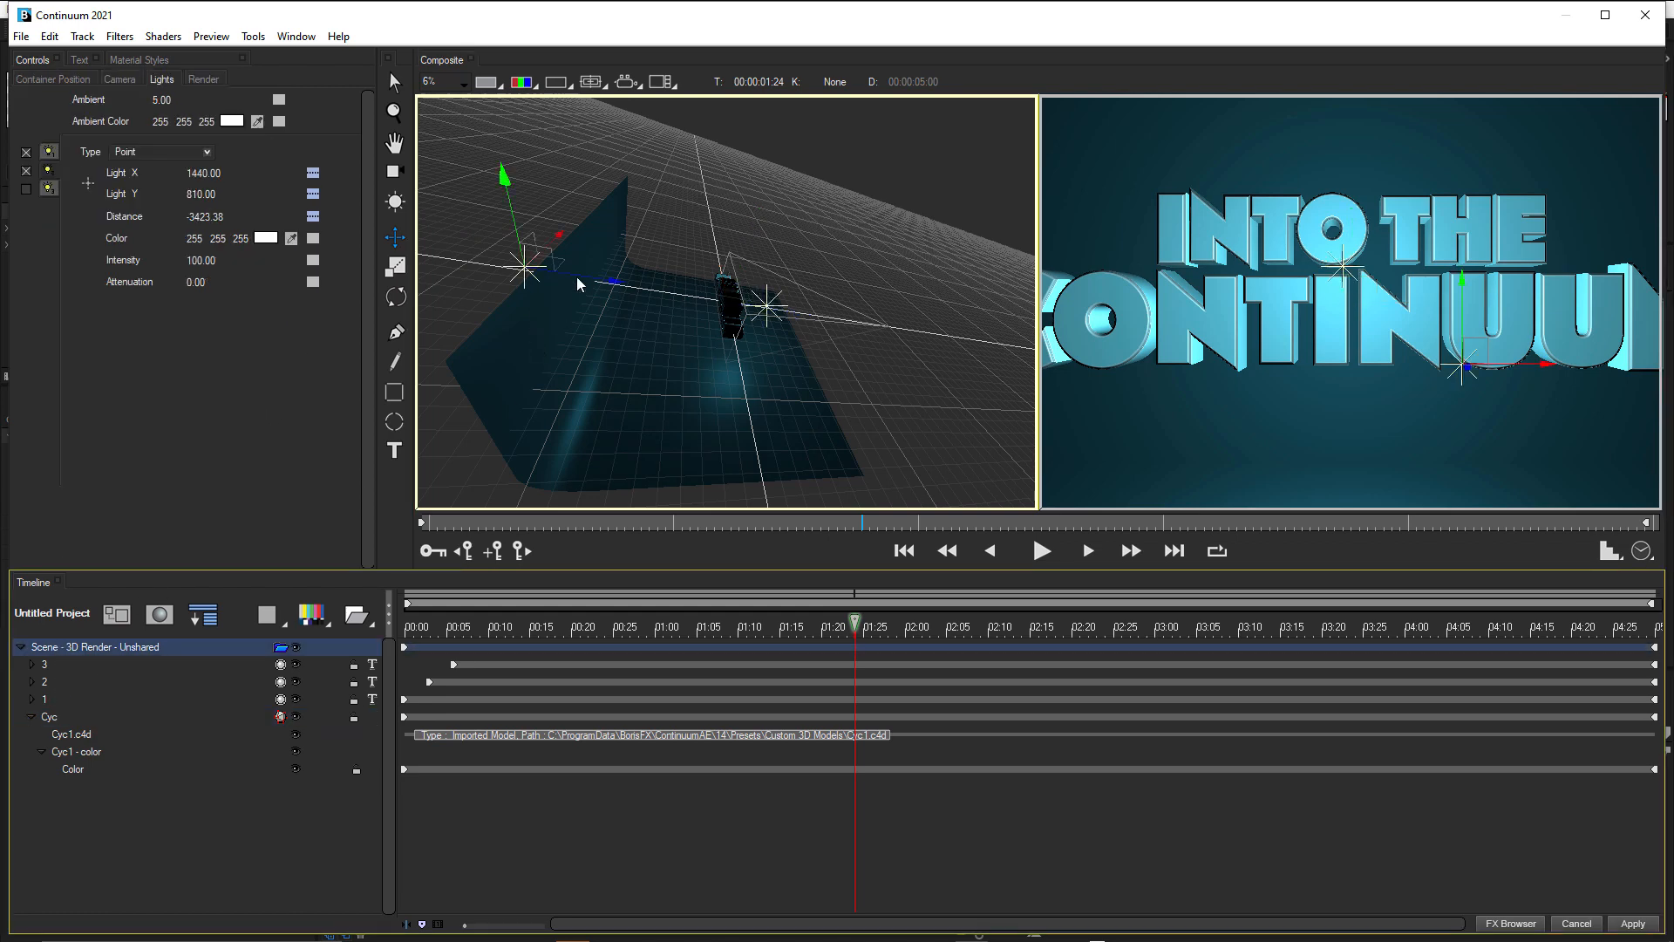
pyautogui.moveTo(538, 322)
pyautogui.mouseDown()
pyautogui.moveTo(615, 291)
pyautogui.moveTo(722, 301)
pyautogui.moveTo(549, 306)
pyautogui.mouseUp()
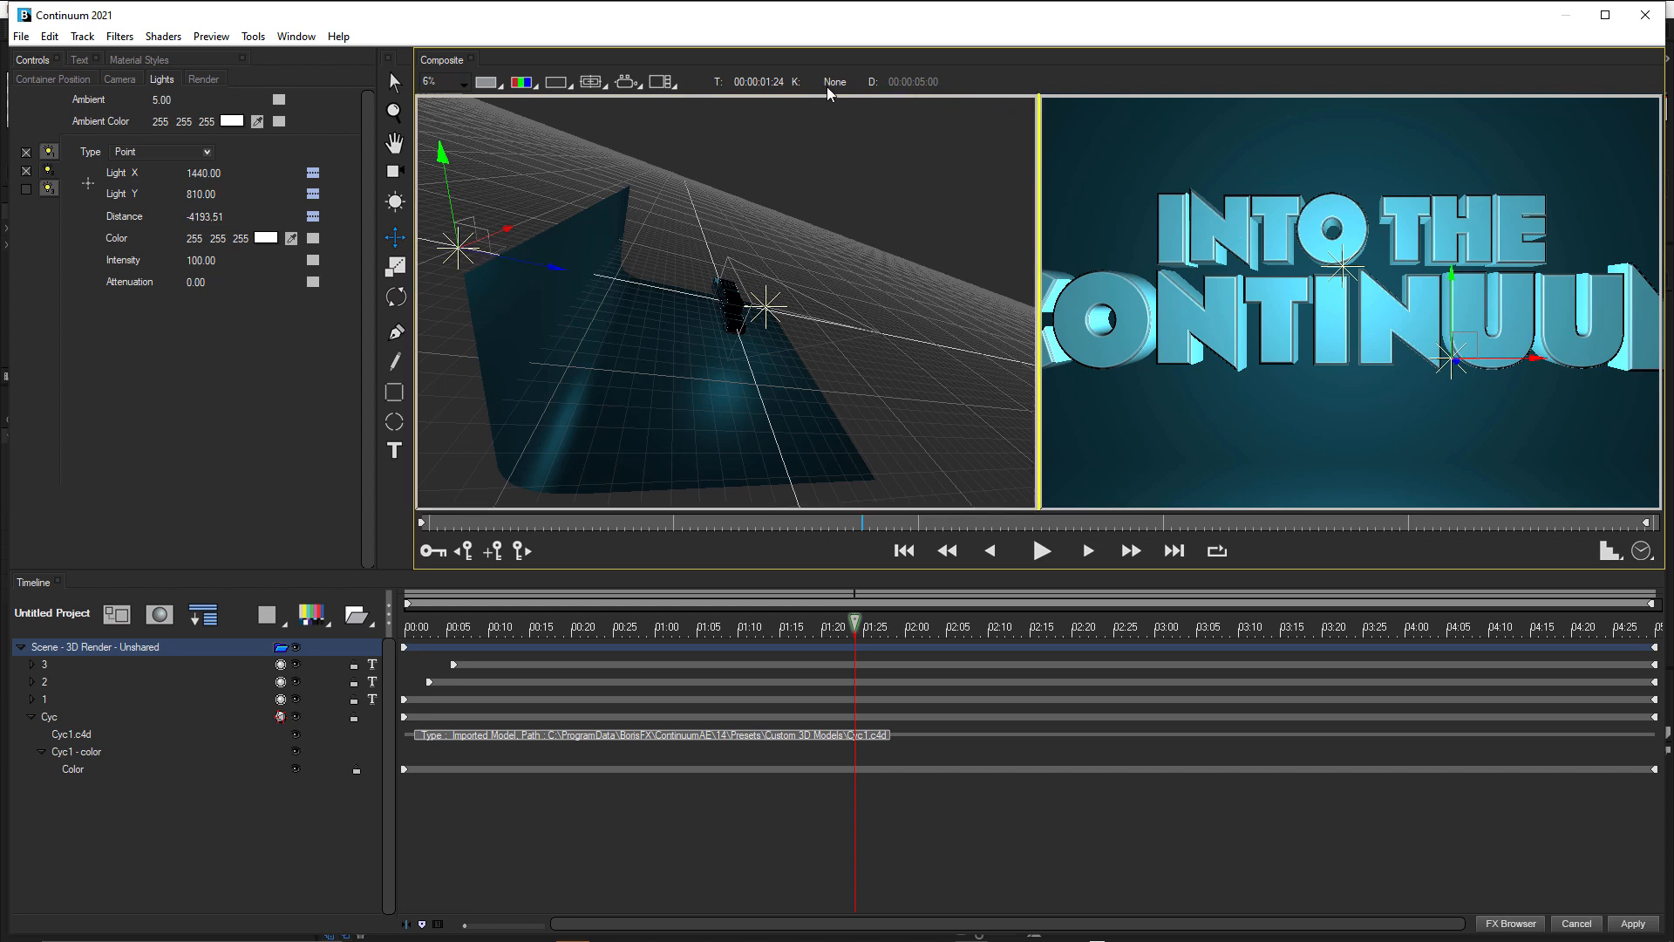
# Switch the Composite window to a single-view layout showing the whole title frame.
pyautogui.click(663, 82)
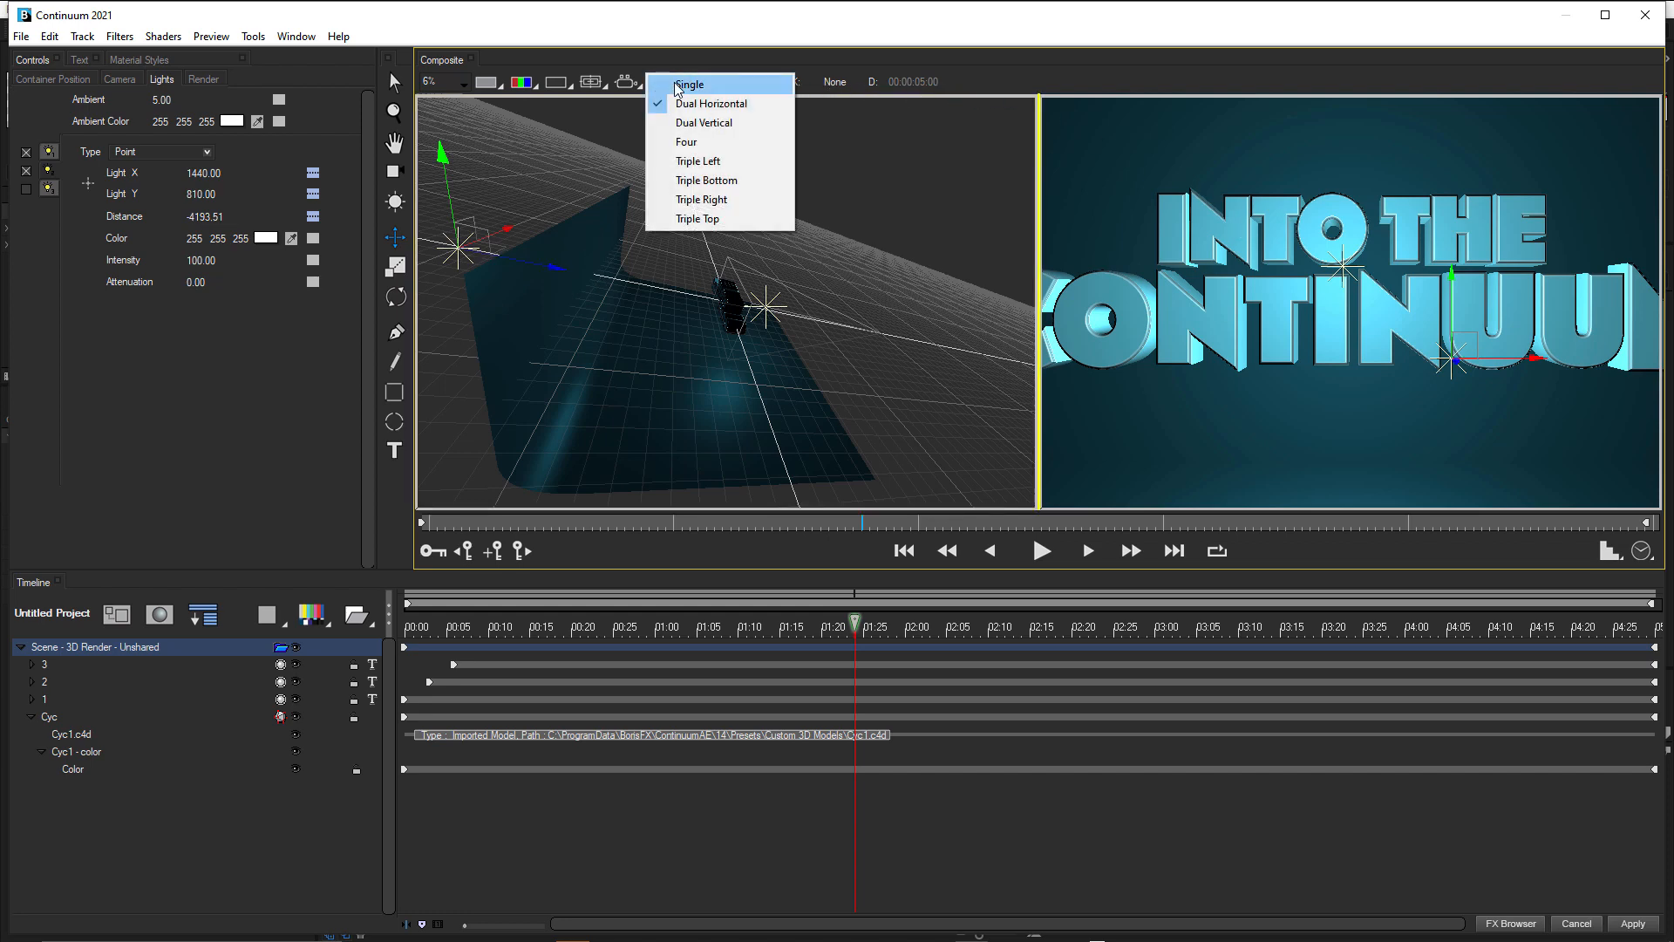
pyautogui.click(683, 85)
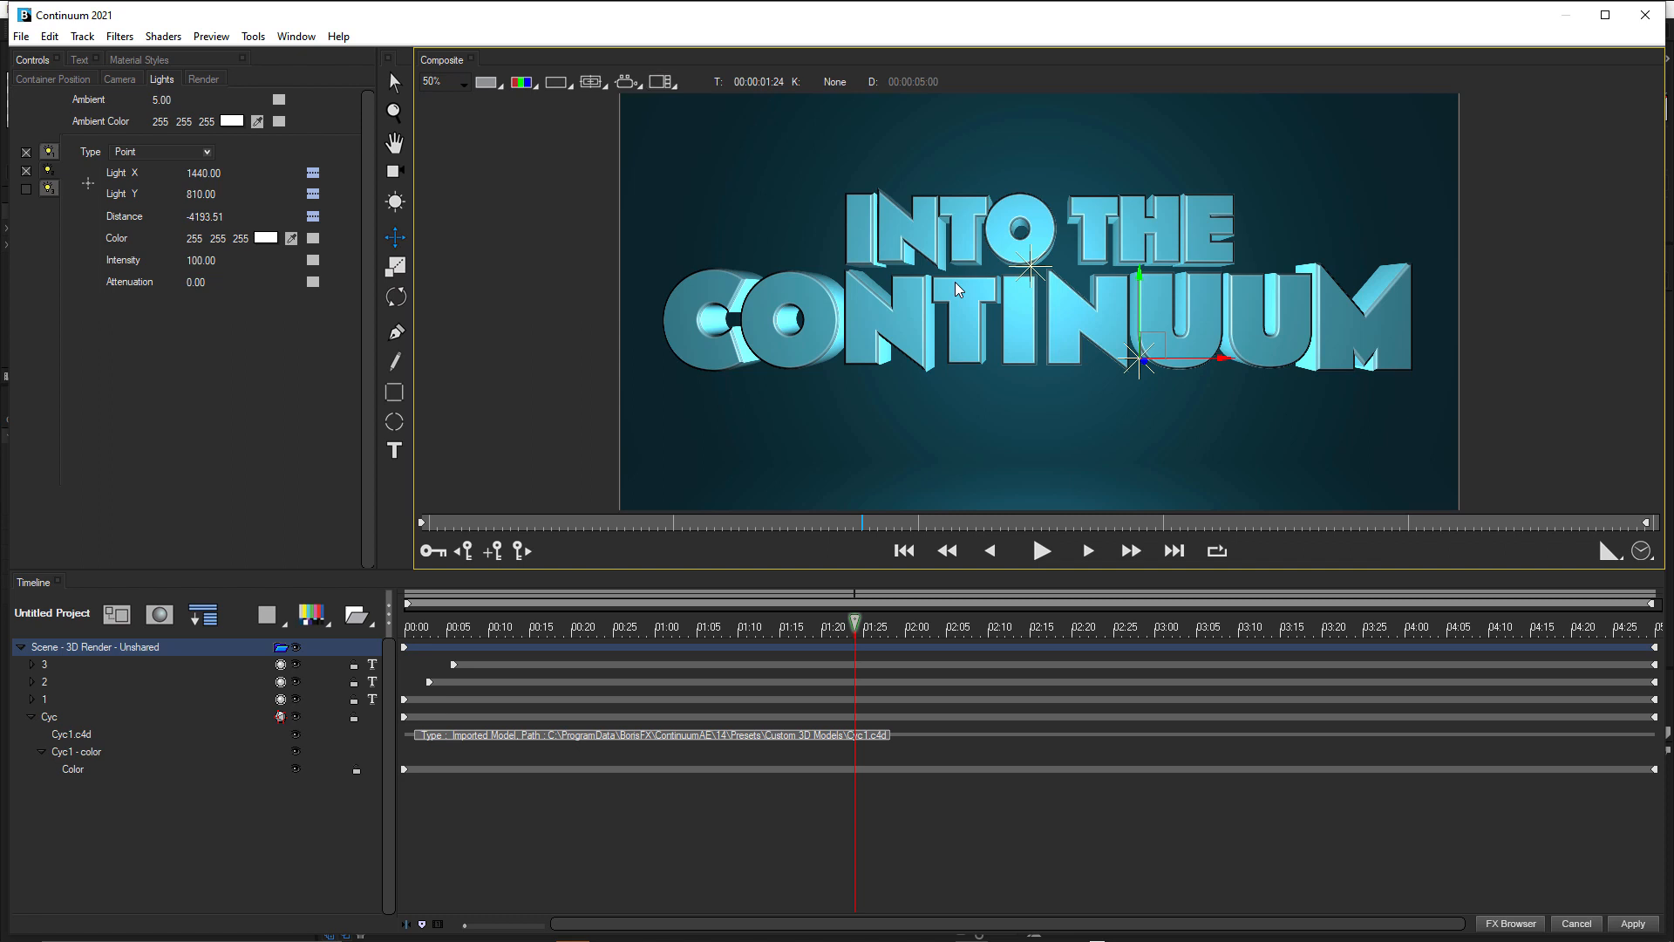
pyautogui.scroll(-1, 951, 319)
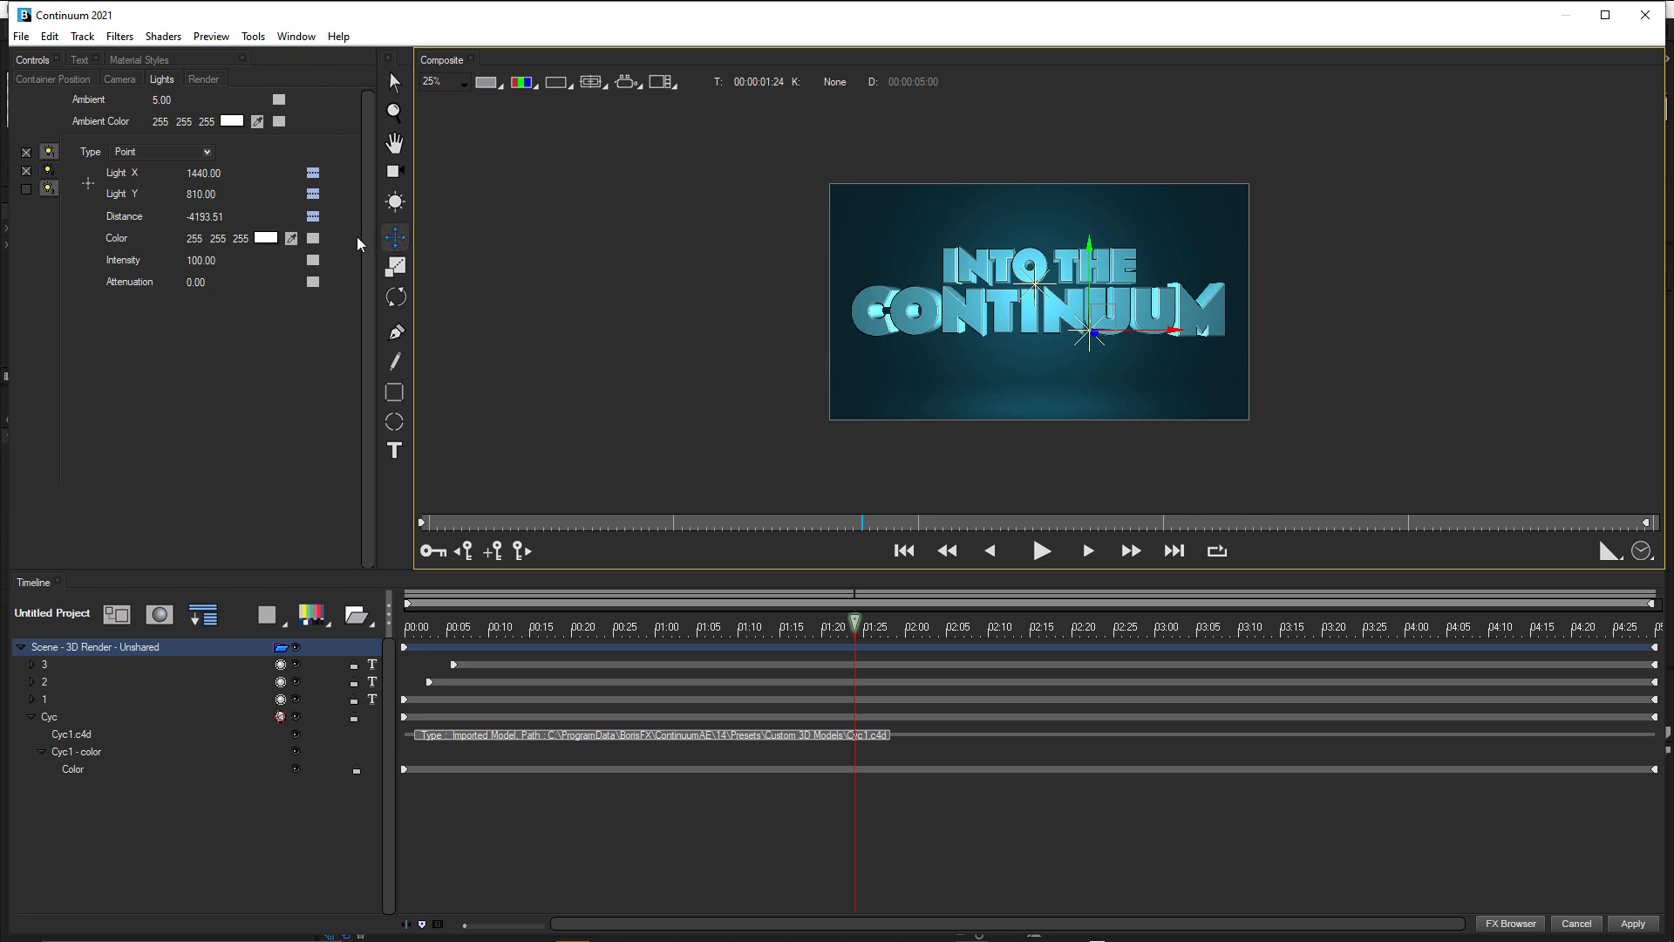
# Lower the second light to about Y 491 and center the first light behind the text at about X 938, Y 475.
pyautogui.click(48, 170)
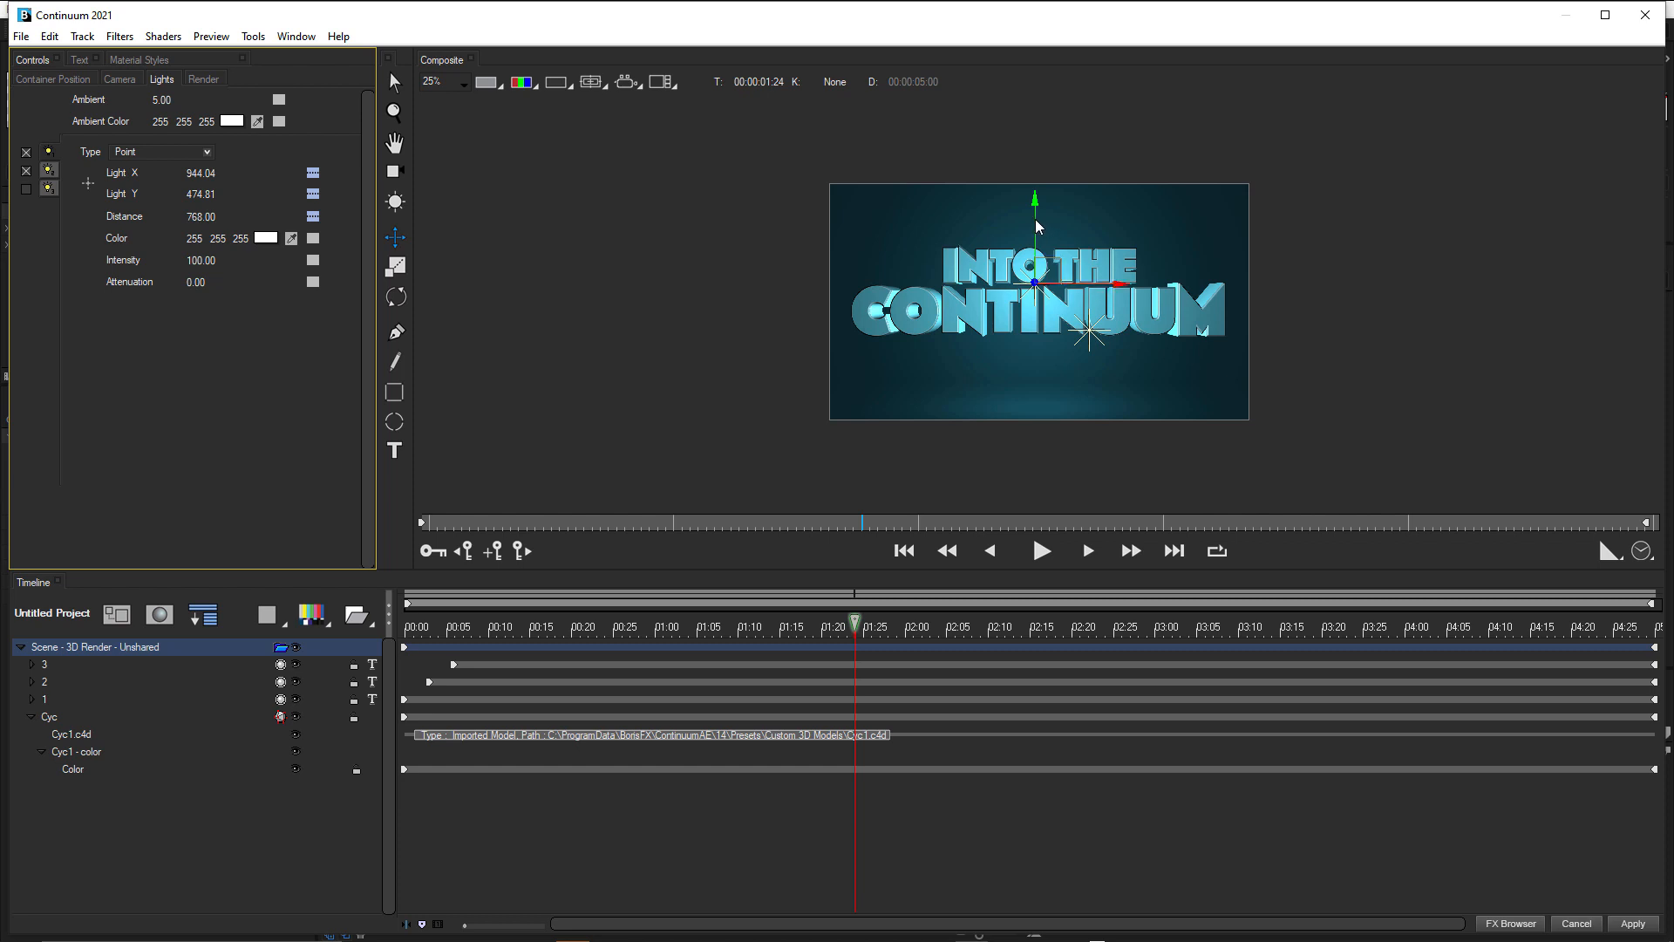
pyautogui.moveTo(1038, 229); pyautogui.dragTo(1038, 240)
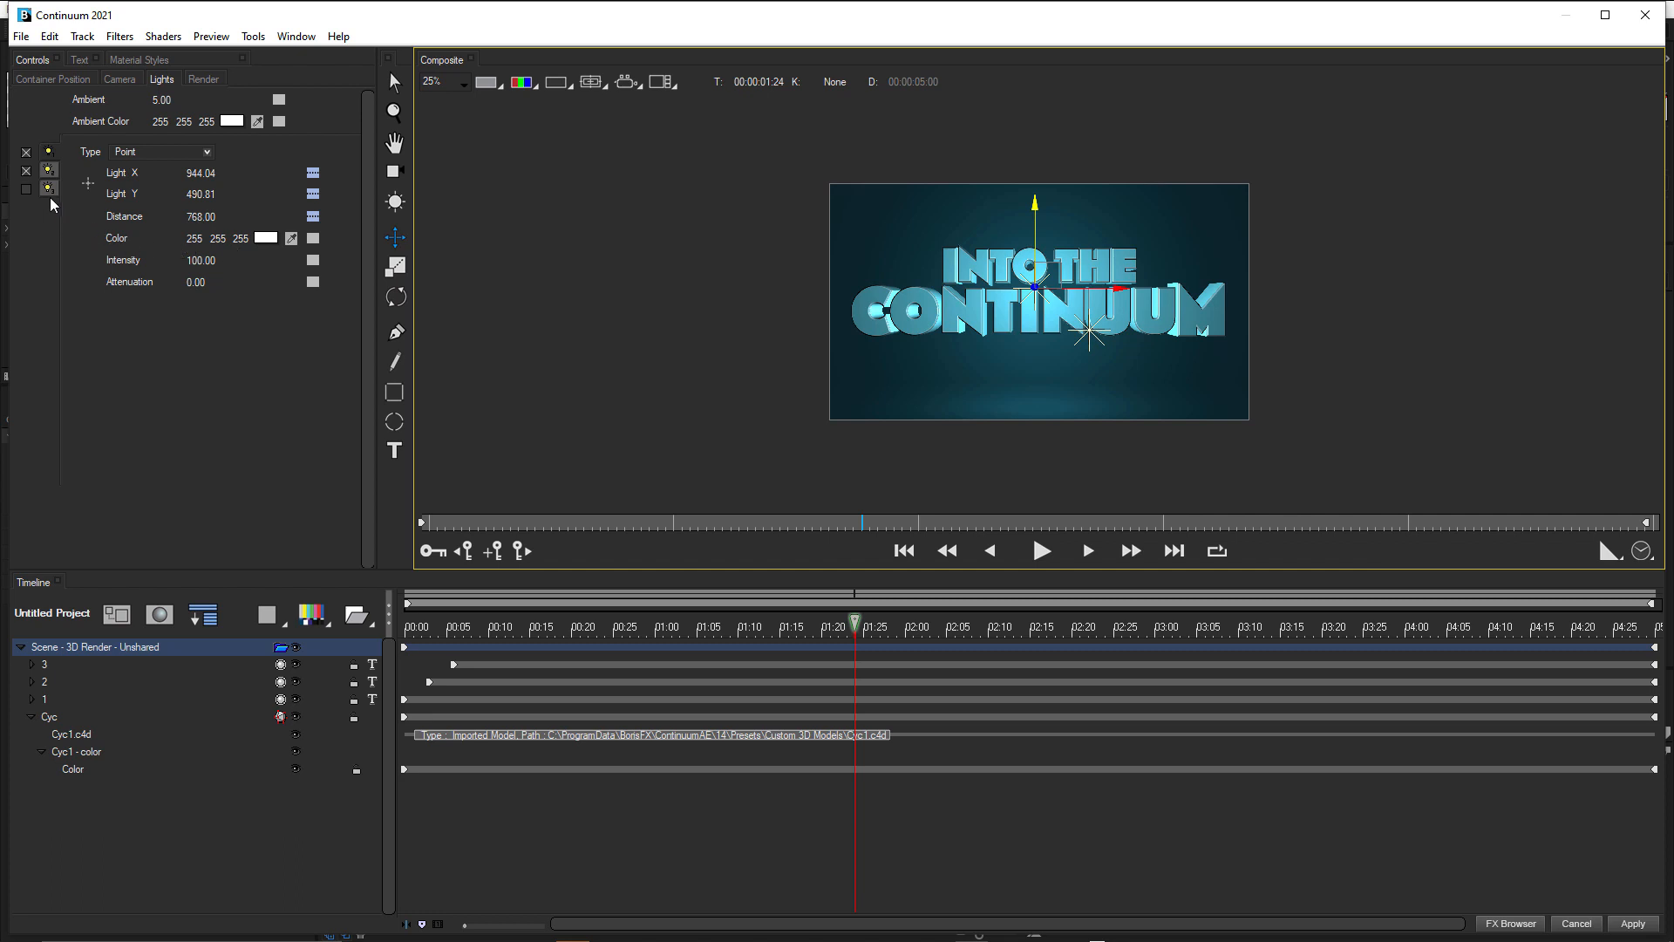
pyautogui.click(49, 170)
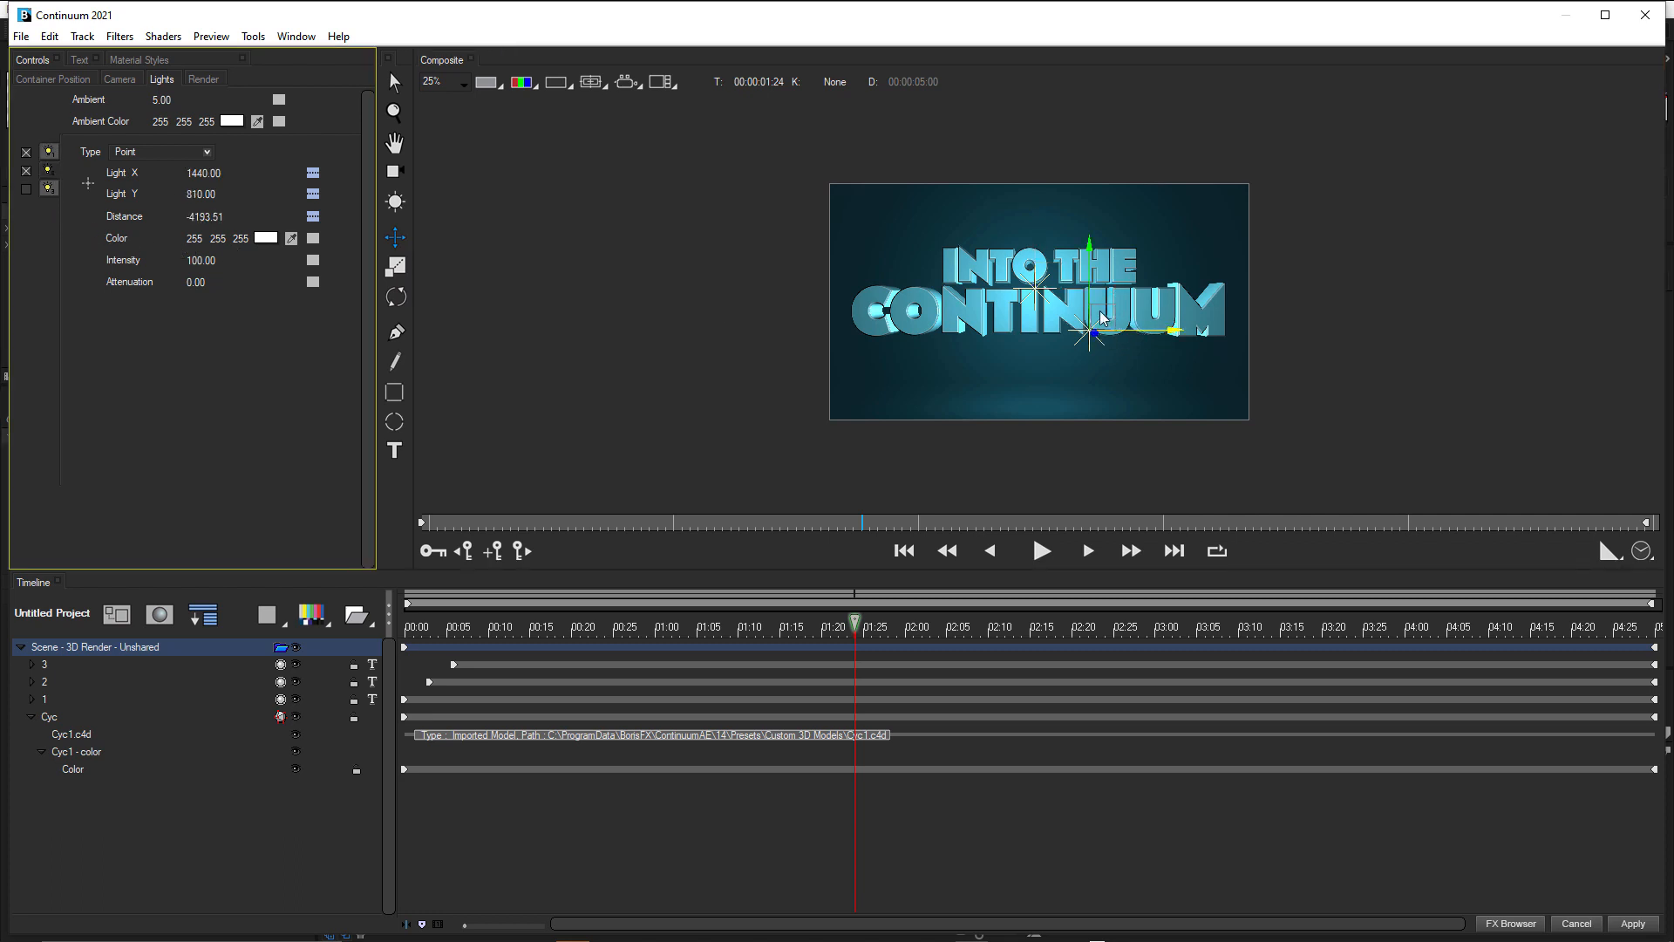
pyautogui.moveTo(1097, 324); pyautogui.dragTo(1061, 292)
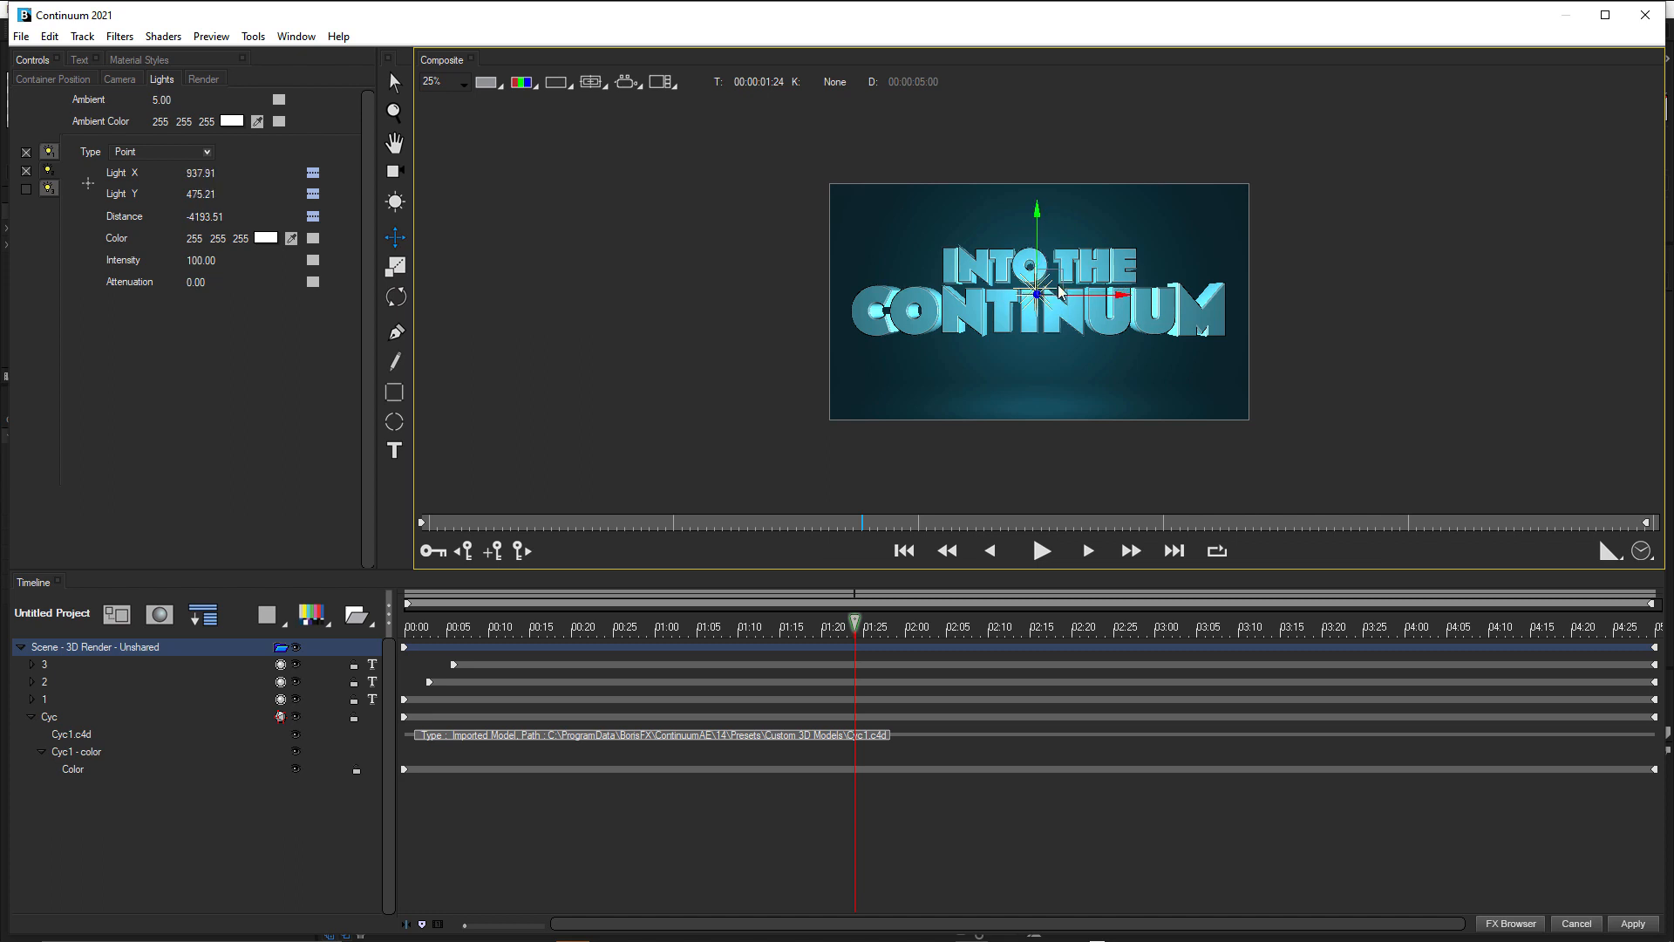
# Try a Specular Strength of 49 on the Cyc model's Color material and undo it.
pyautogui.click(84, 771)
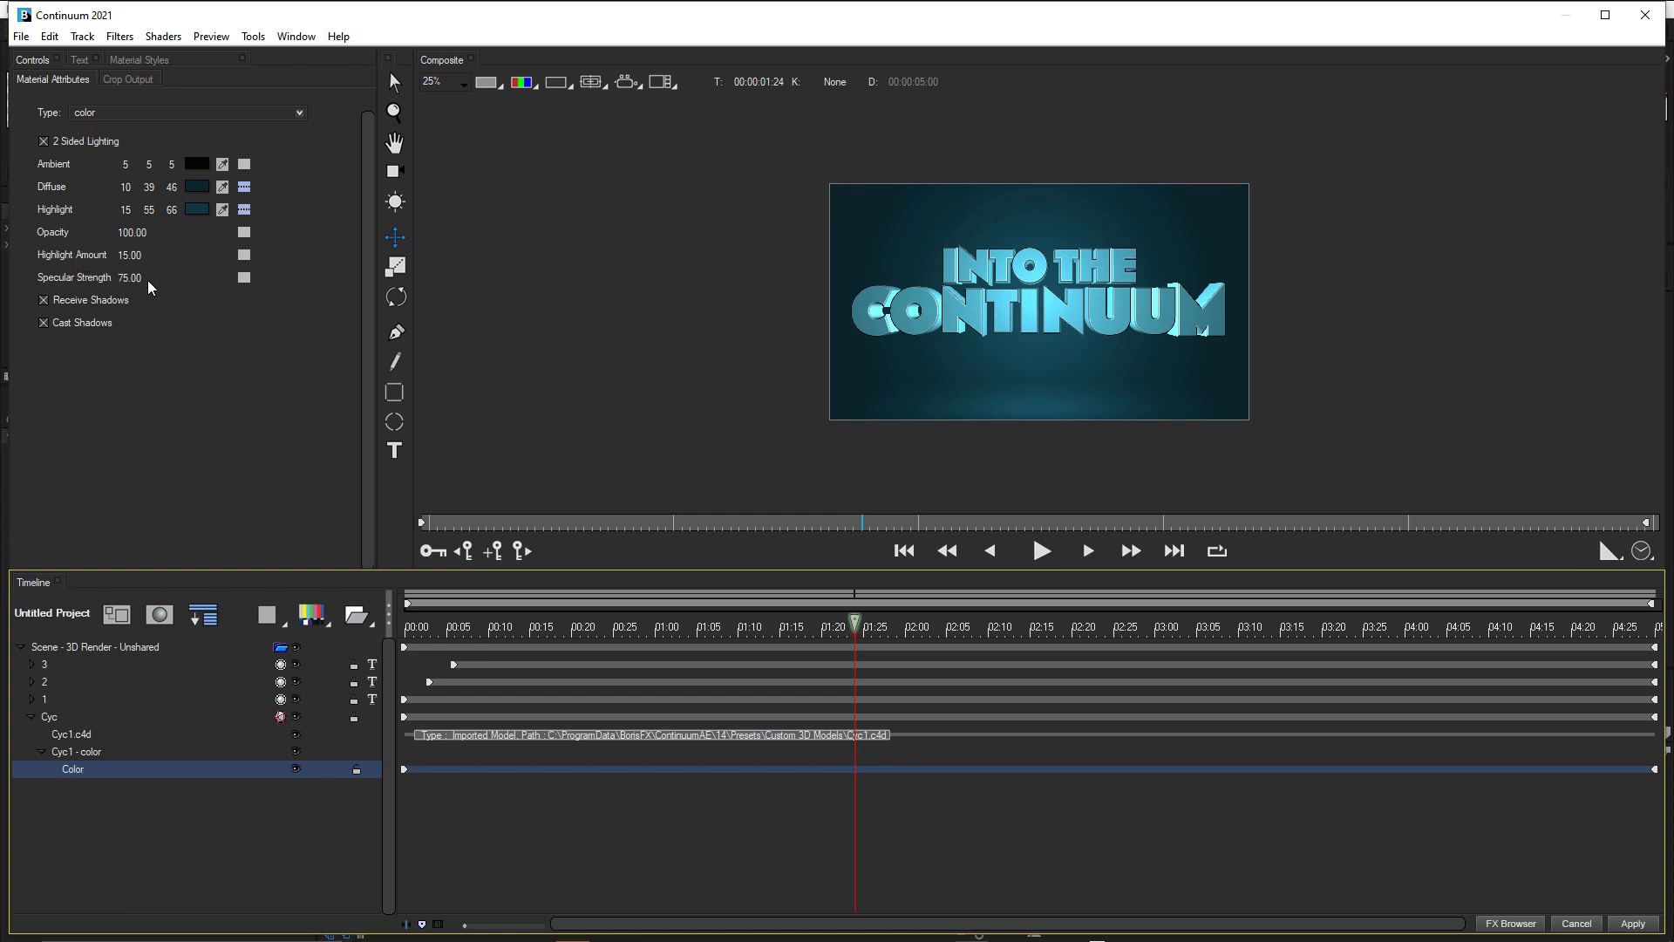
pyautogui.moveTo(132, 279)
pyautogui.mouseDown()
pyautogui.moveTo(197, 284)
pyautogui.moveTo(152, 286)
pyautogui.mouseUp()
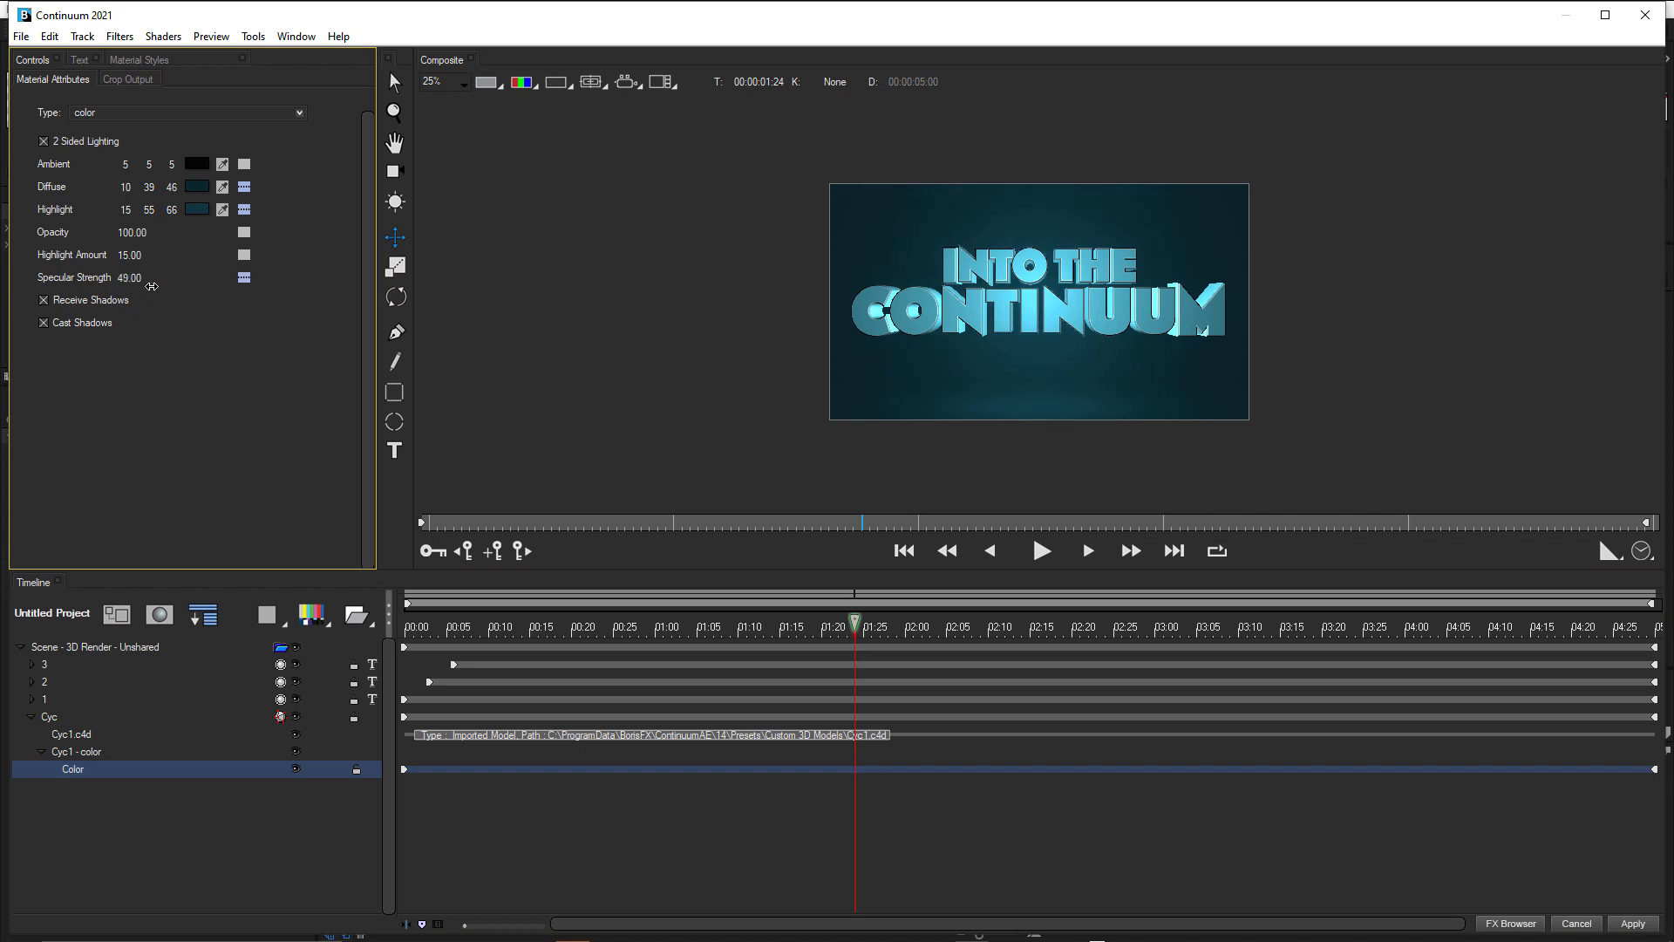
pyautogui.hotkey('ctrl', 'z')
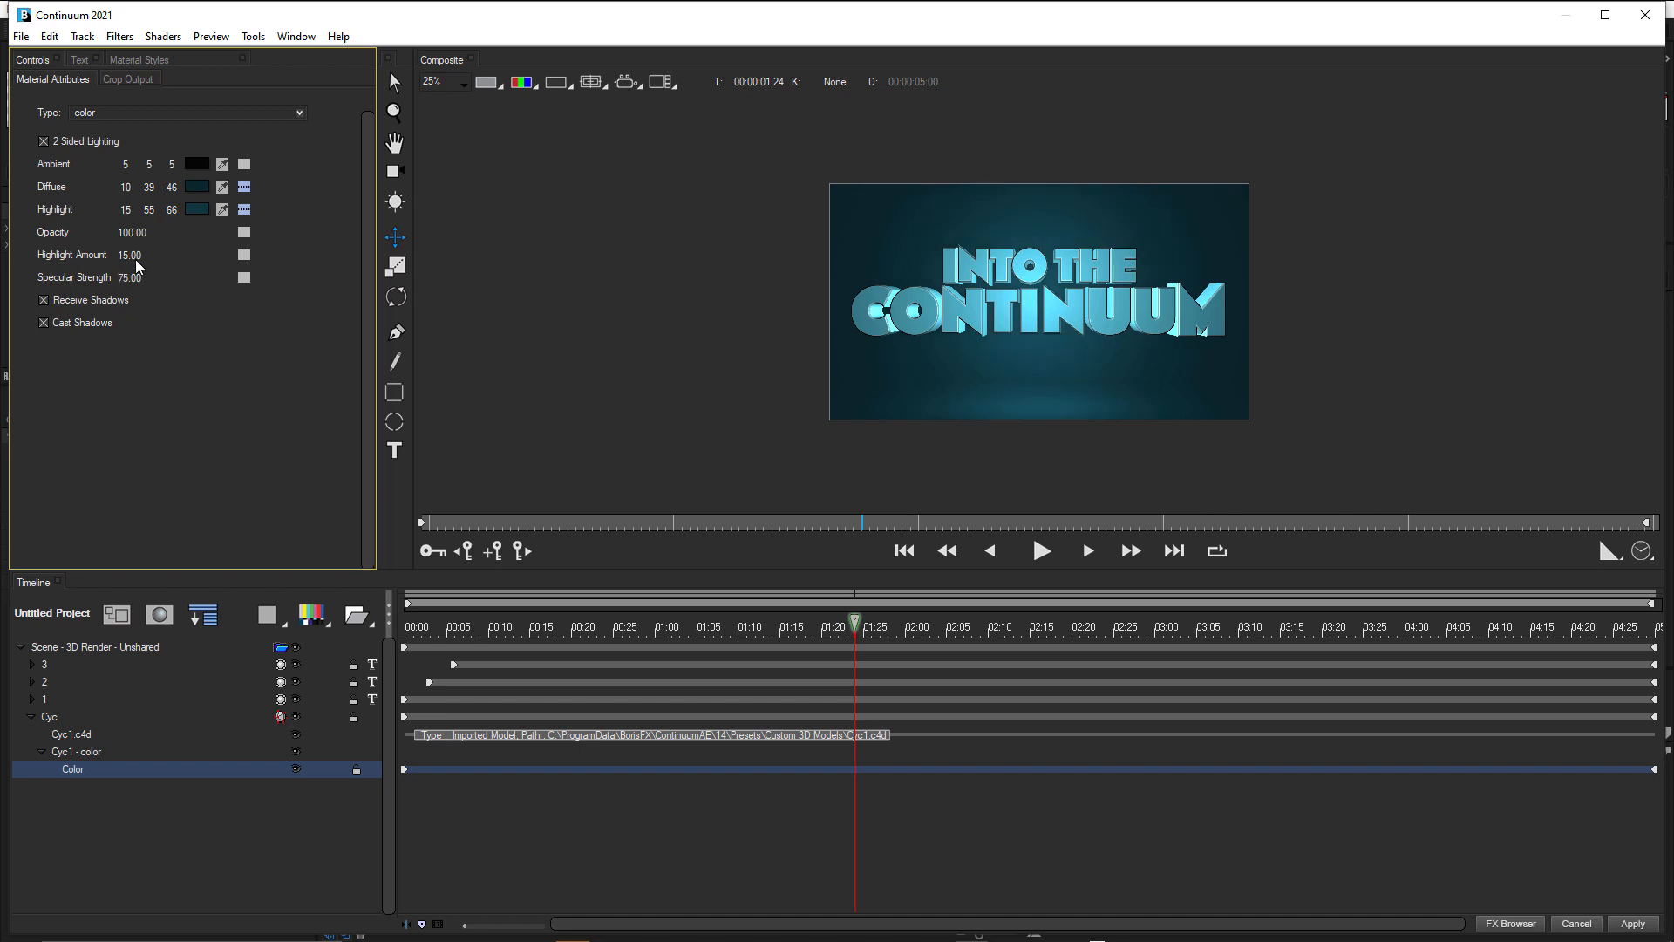
# Adjust the Color material's Highlight Amount and apply the title scene to the After Effects composition.
pyautogui.moveTo(133, 261)
pyautogui.mouseDown()
pyautogui.moveTo(180, 253)
pyautogui.moveTo(144, 266)
pyautogui.mouseUp()
pyautogui.click(1633, 923)
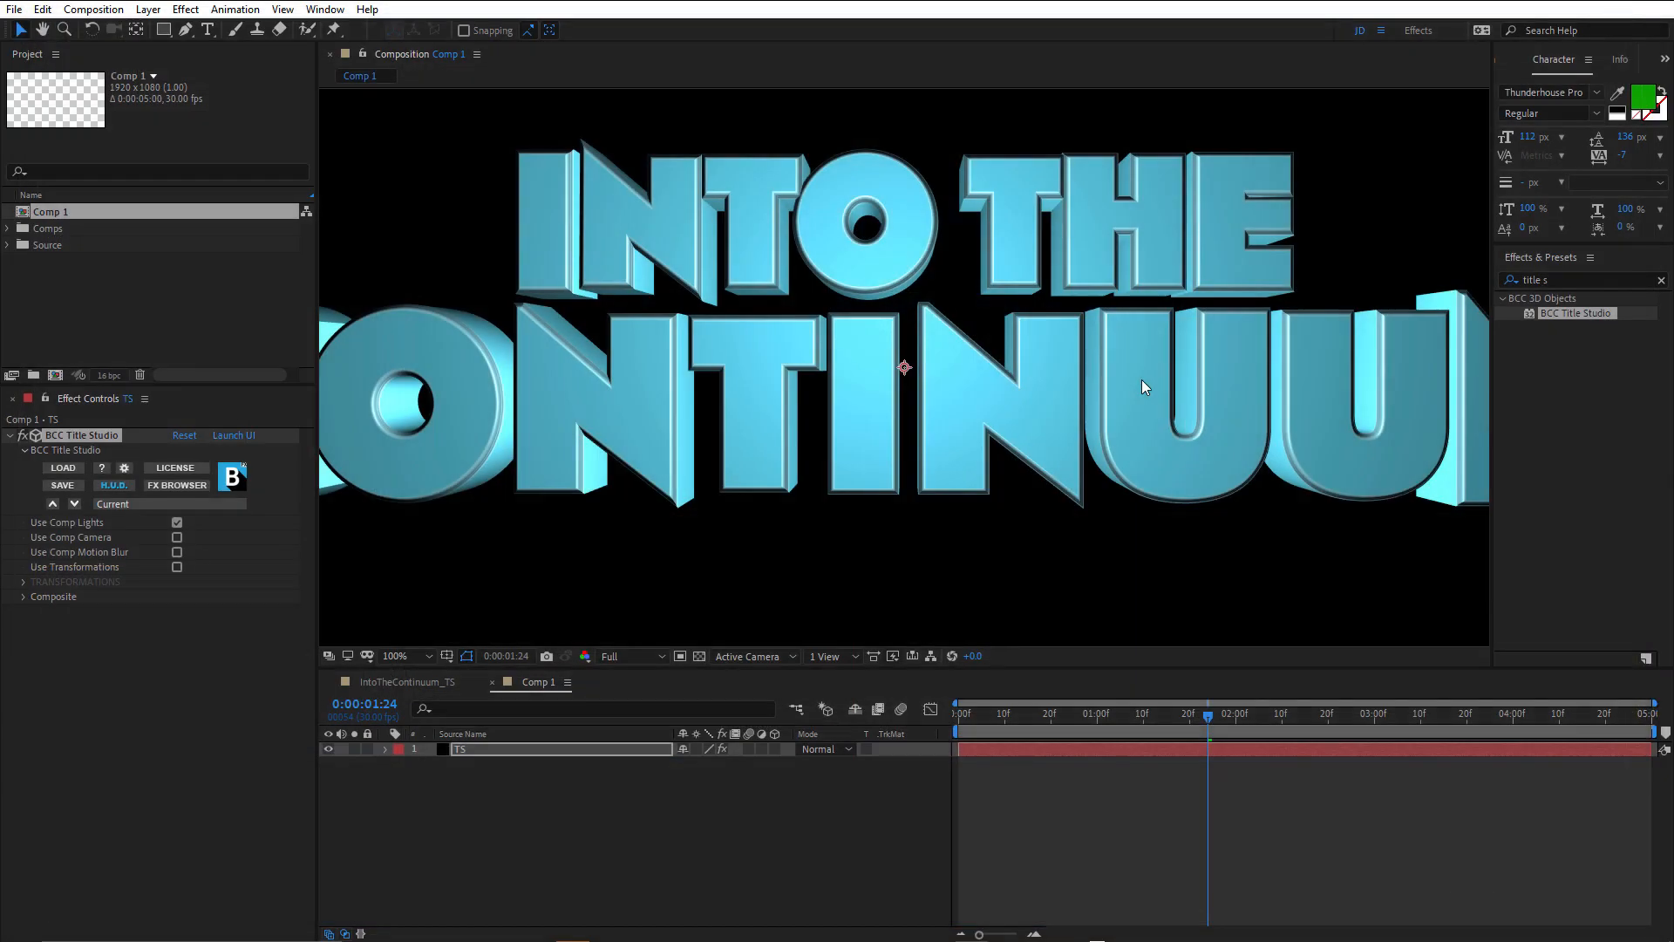
pyautogui.scroll(-2, 907, 352)
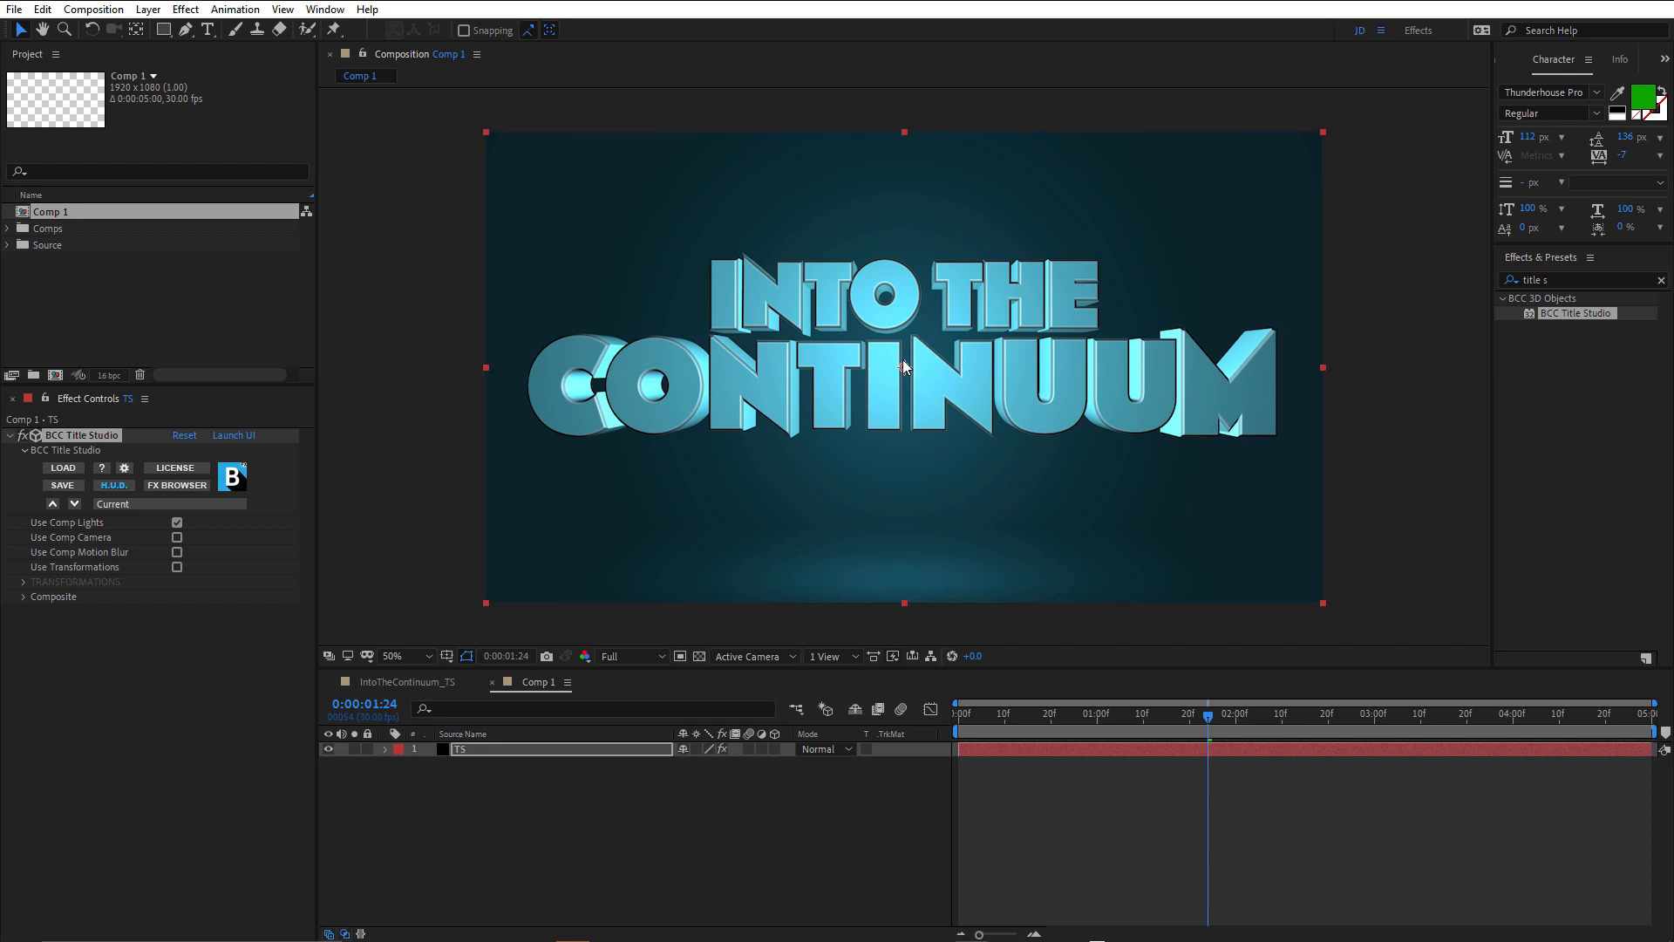
# Add a one-node camera with the 50mm preset to Comp 1.
pyautogui.click(817, 822)
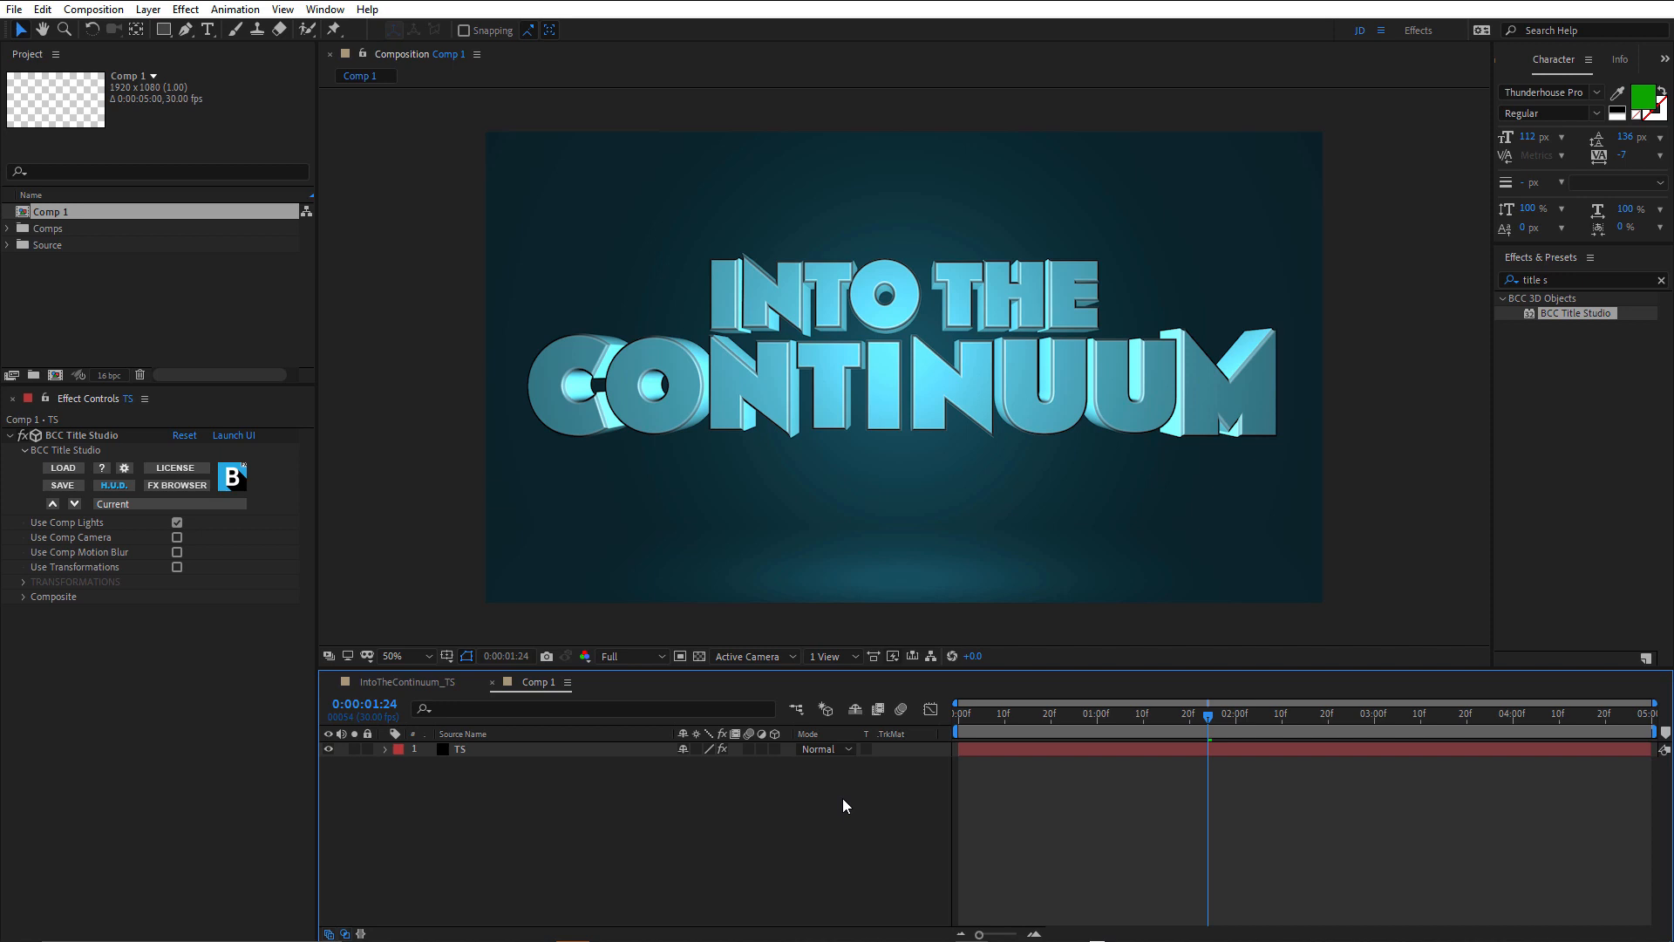
pyautogui.hotkey('ctrl', 'alt', 'shift', 'c')
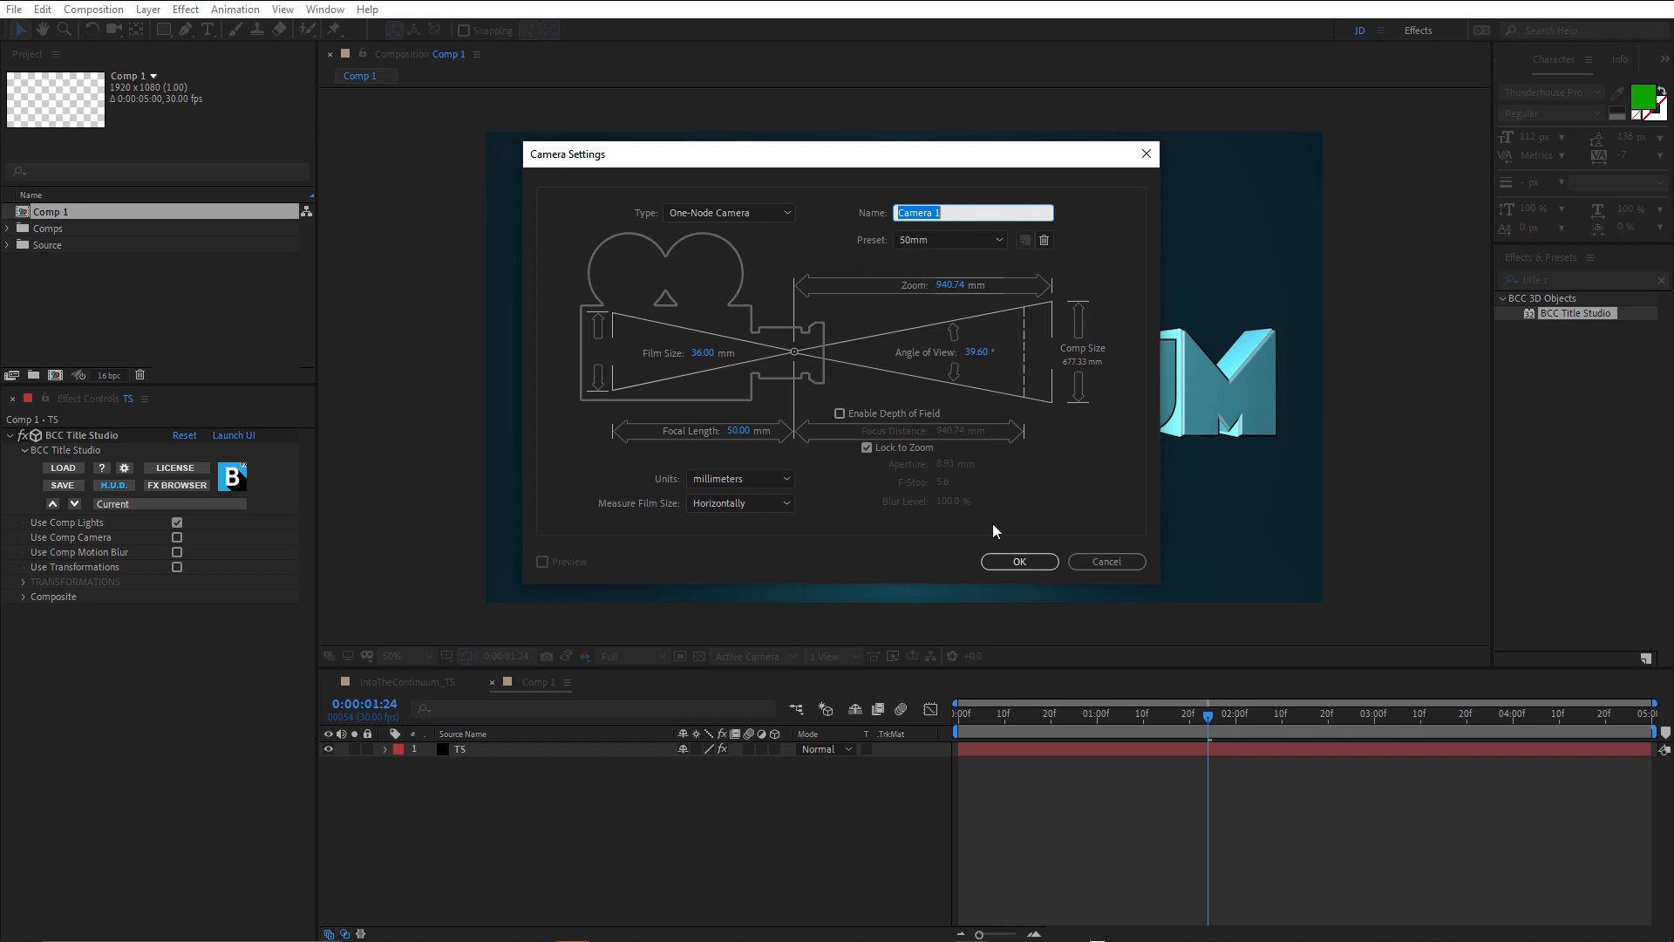
pyautogui.click(1021, 563)
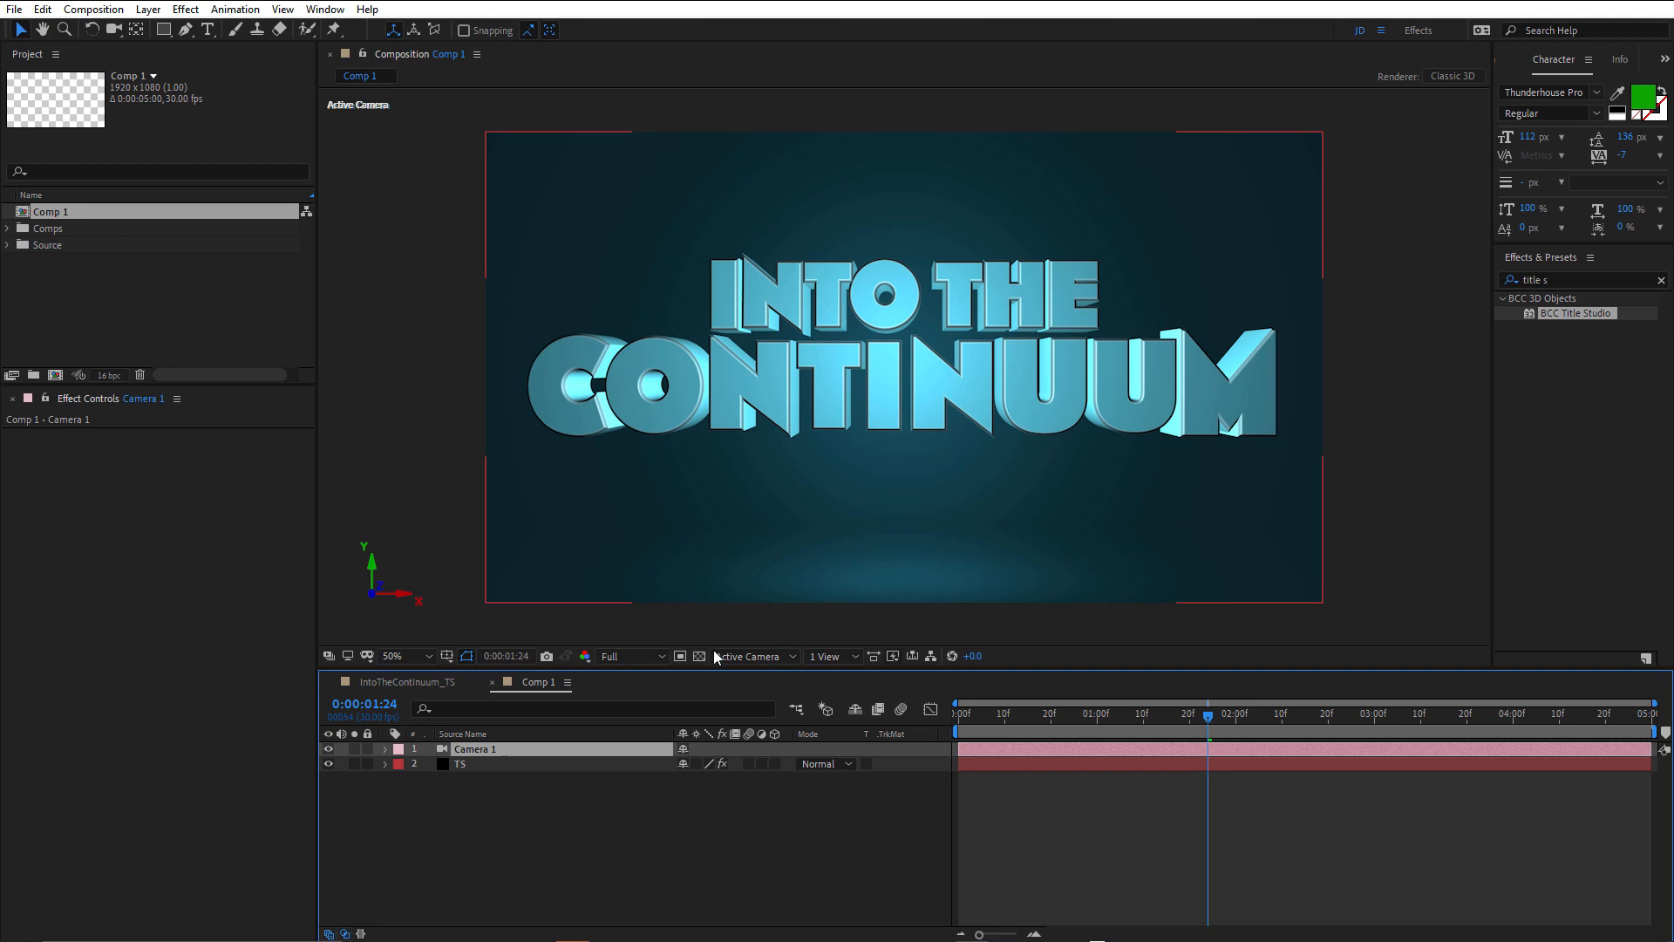
# Disable Use Comp Lights and enable Use Comp Camera in the TS layer's BCC Title Studio effect.
pyautogui.click(478, 759)
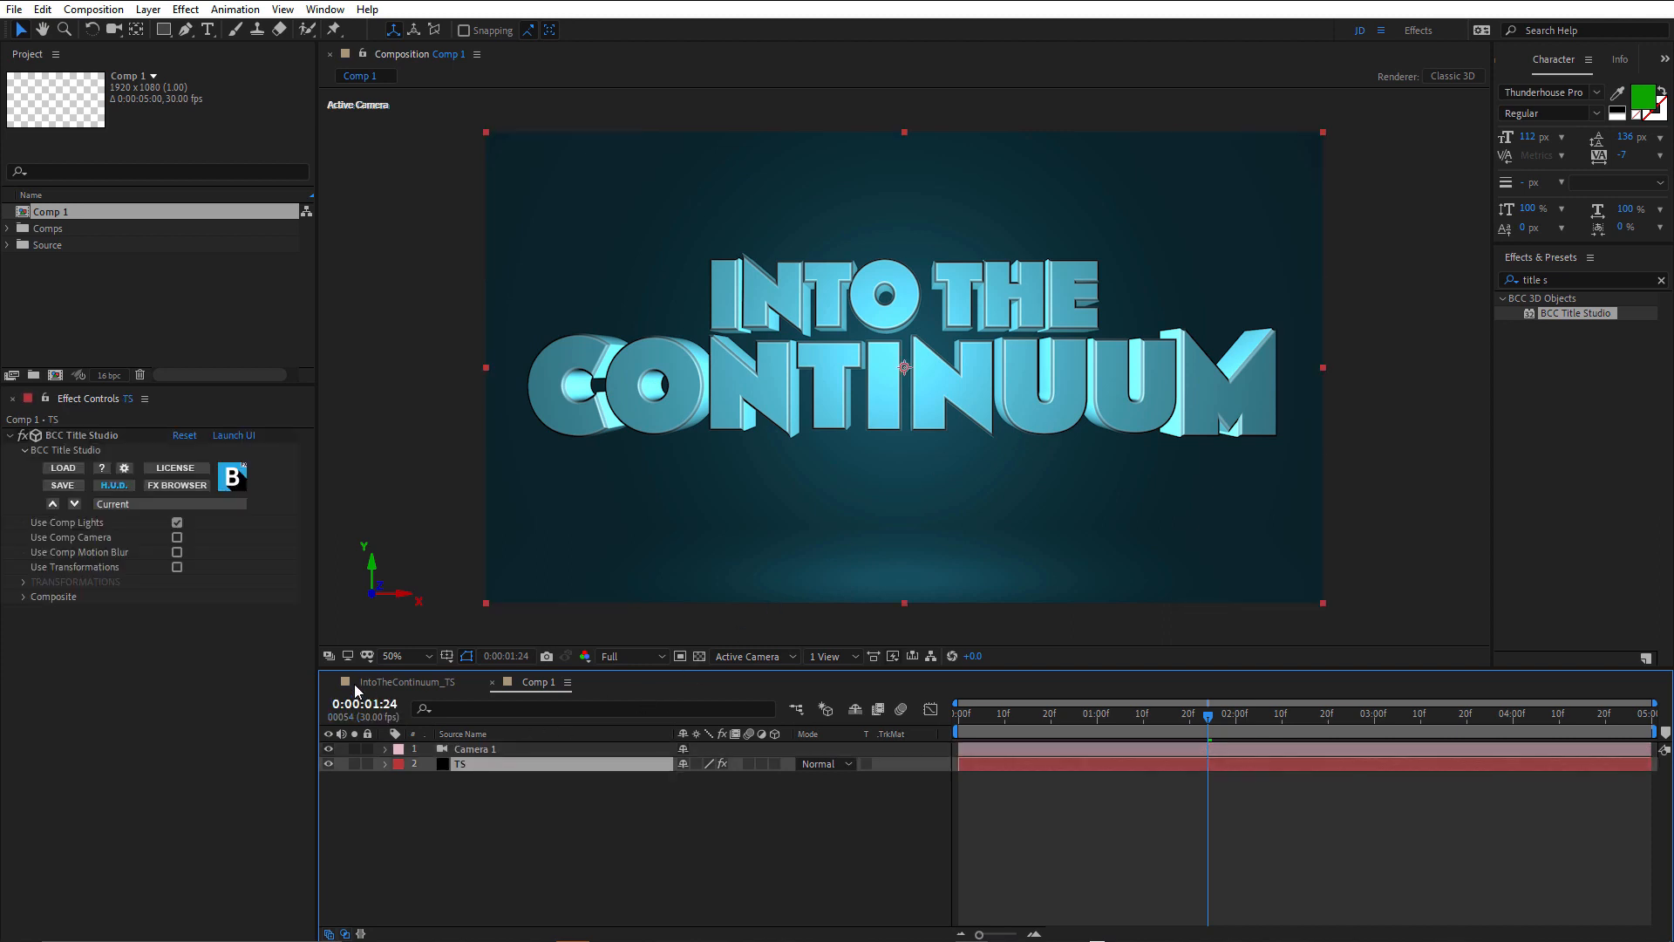
pyautogui.click(181, 523)
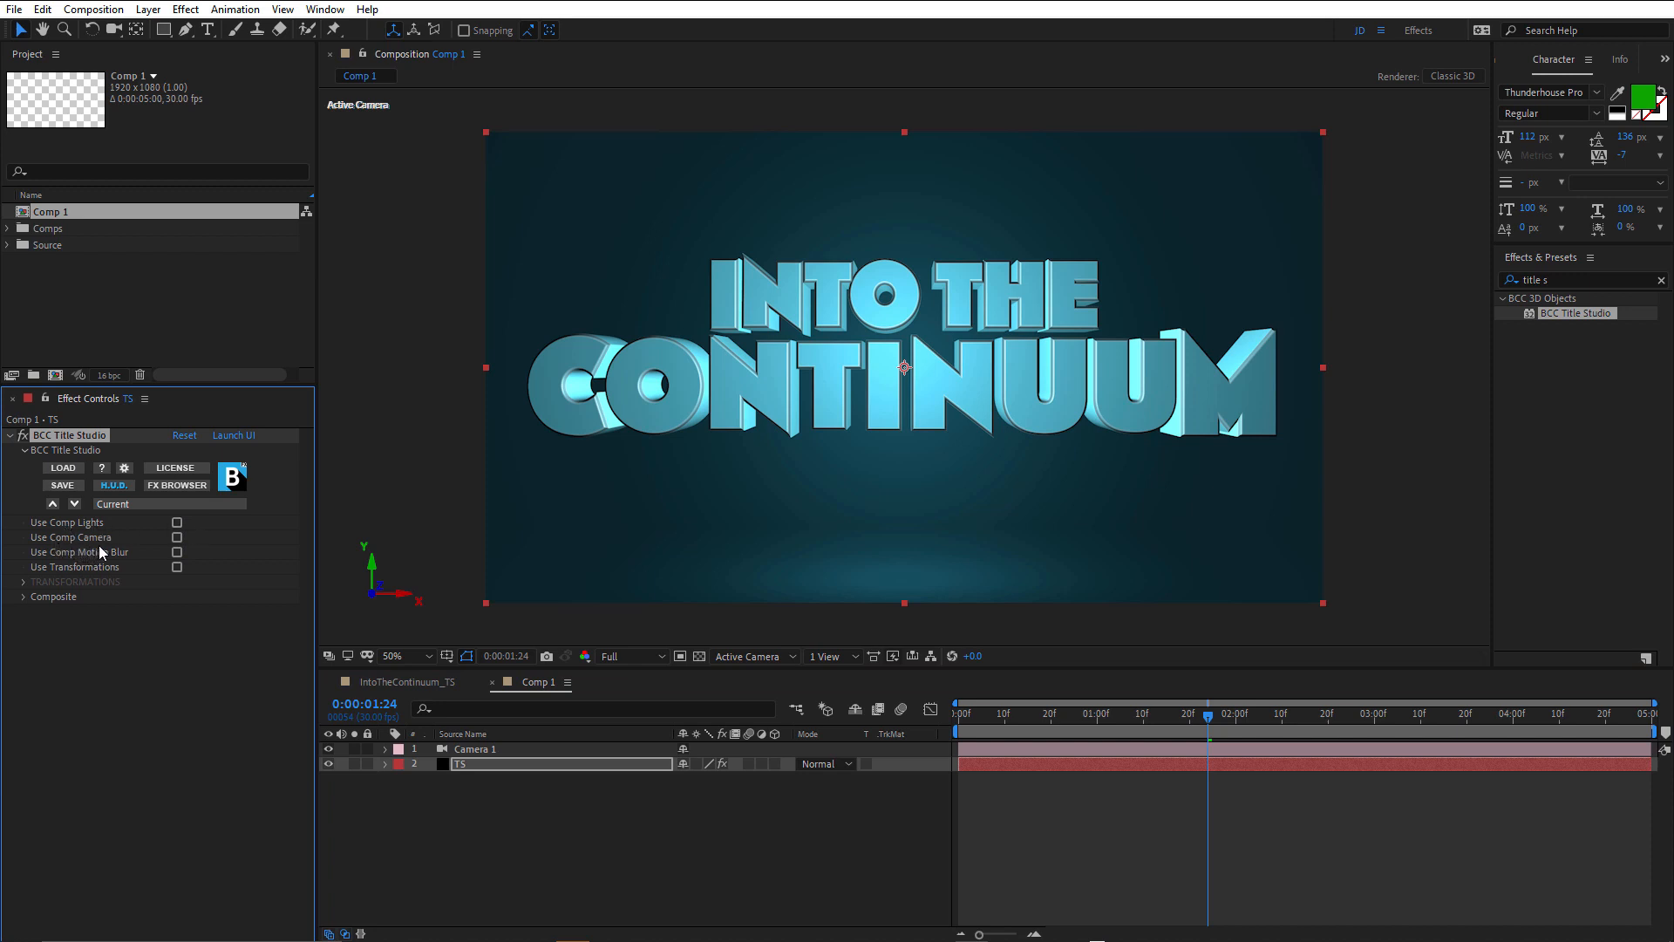
pyautogui.click(178, 539)
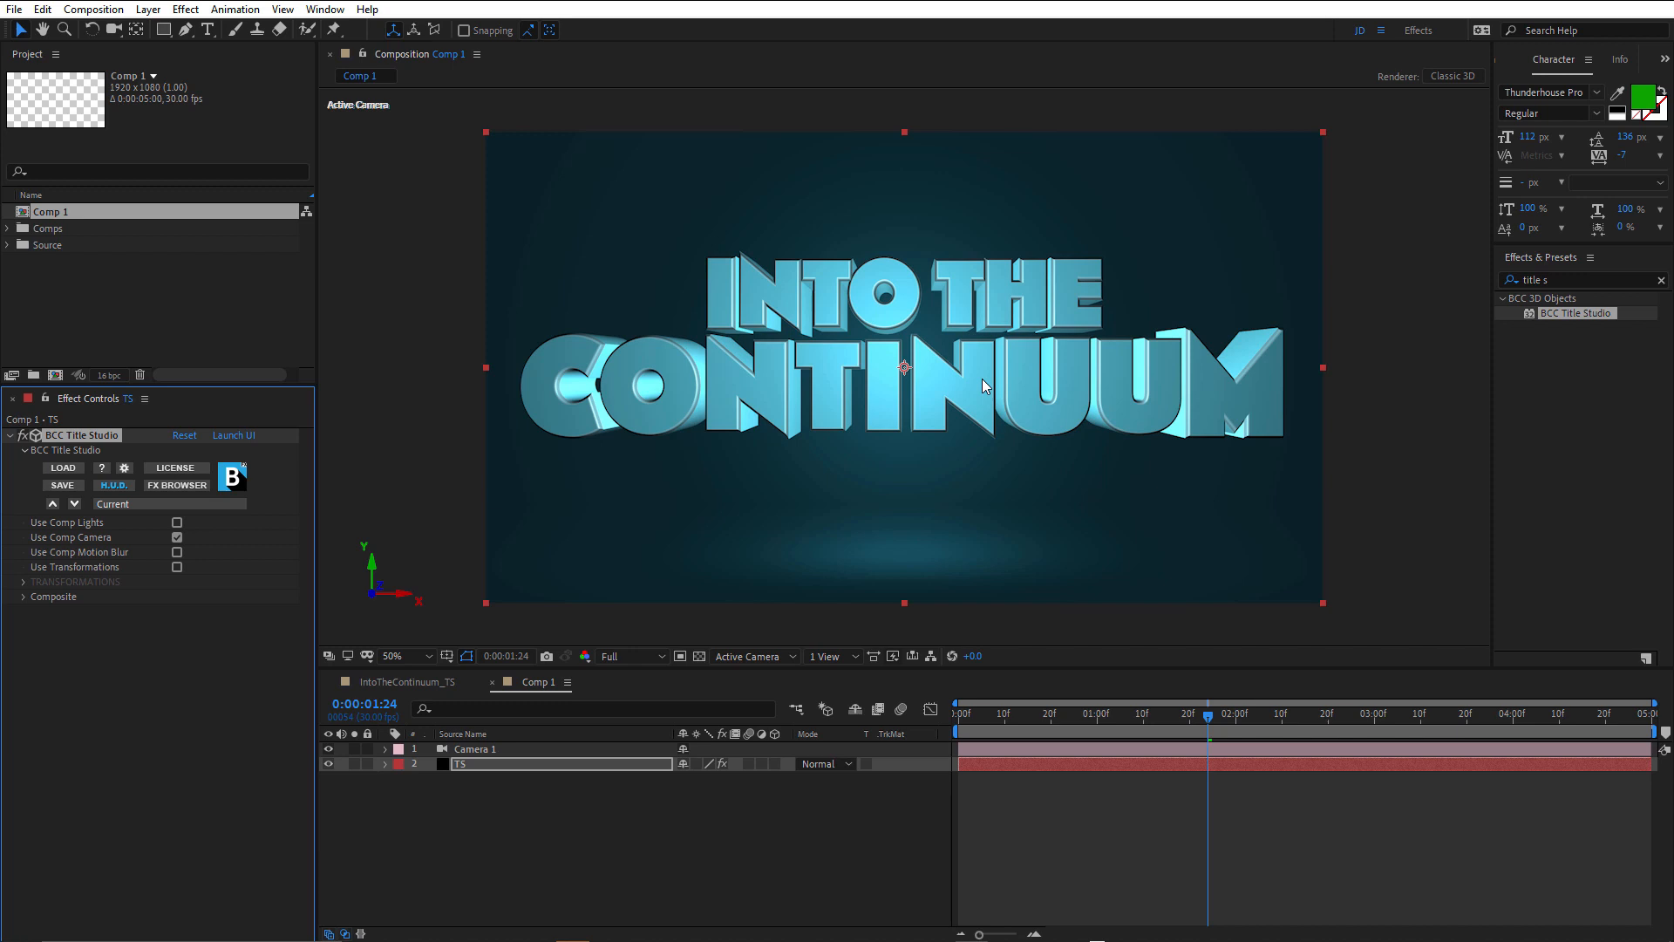
# Keyframe Camera 1's Position at the first frame with a Z value of 2140.
pyautogui.hotkey('ctrl', 'Up')
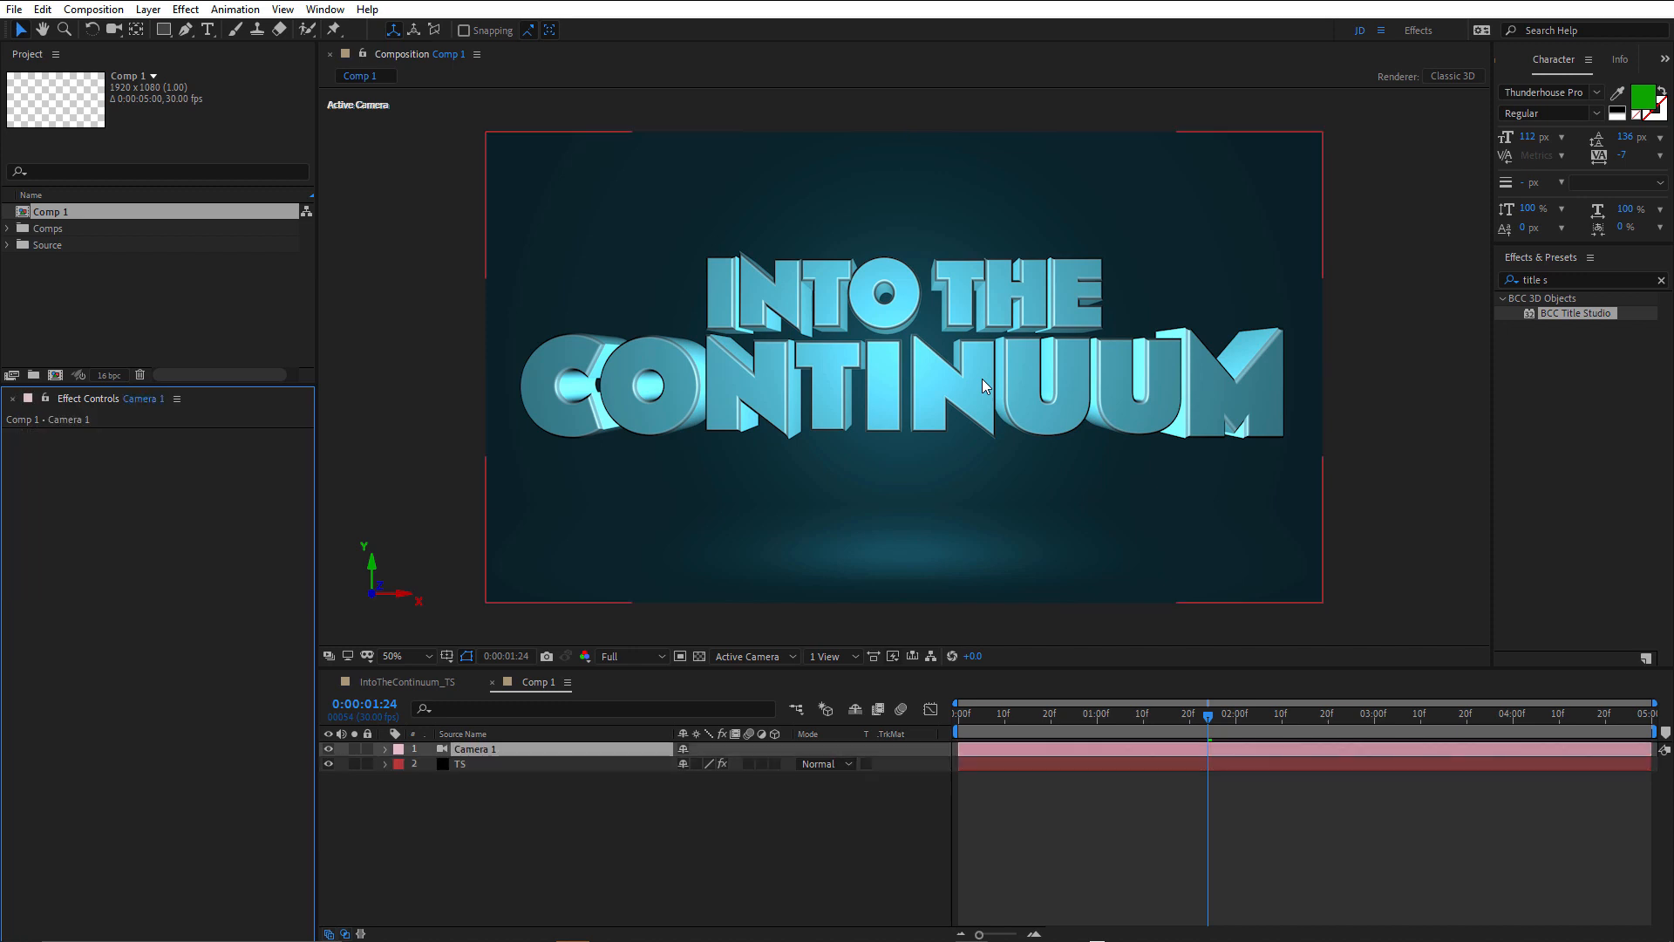
pyautogui.press('p')
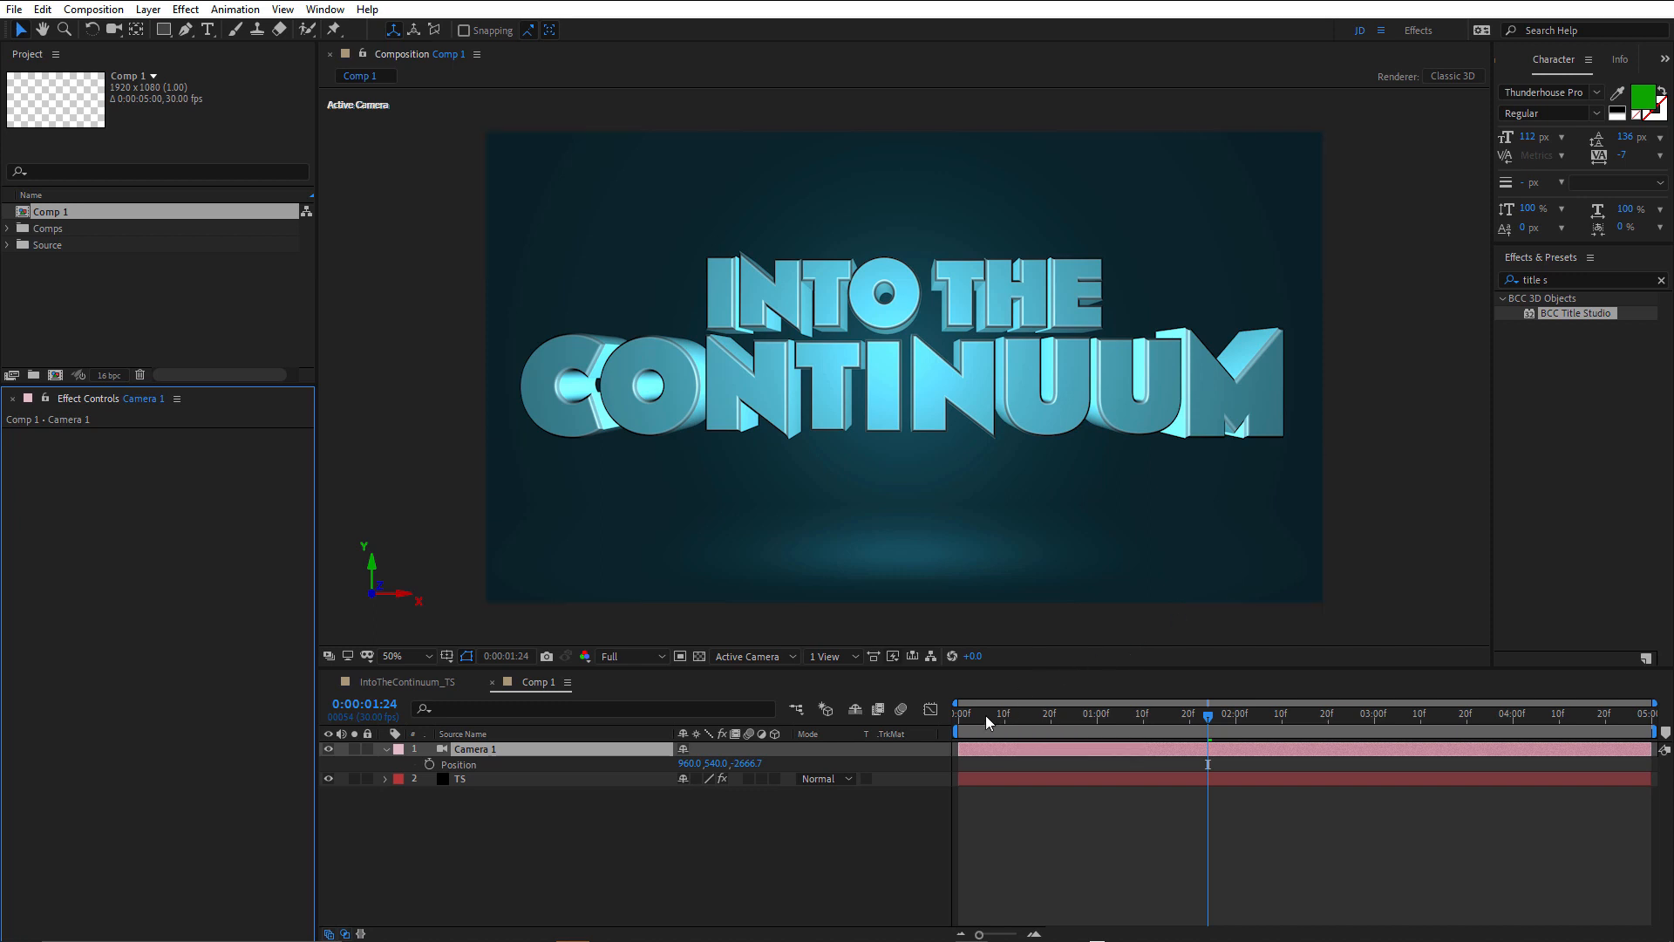
pyautogui.press('Home')
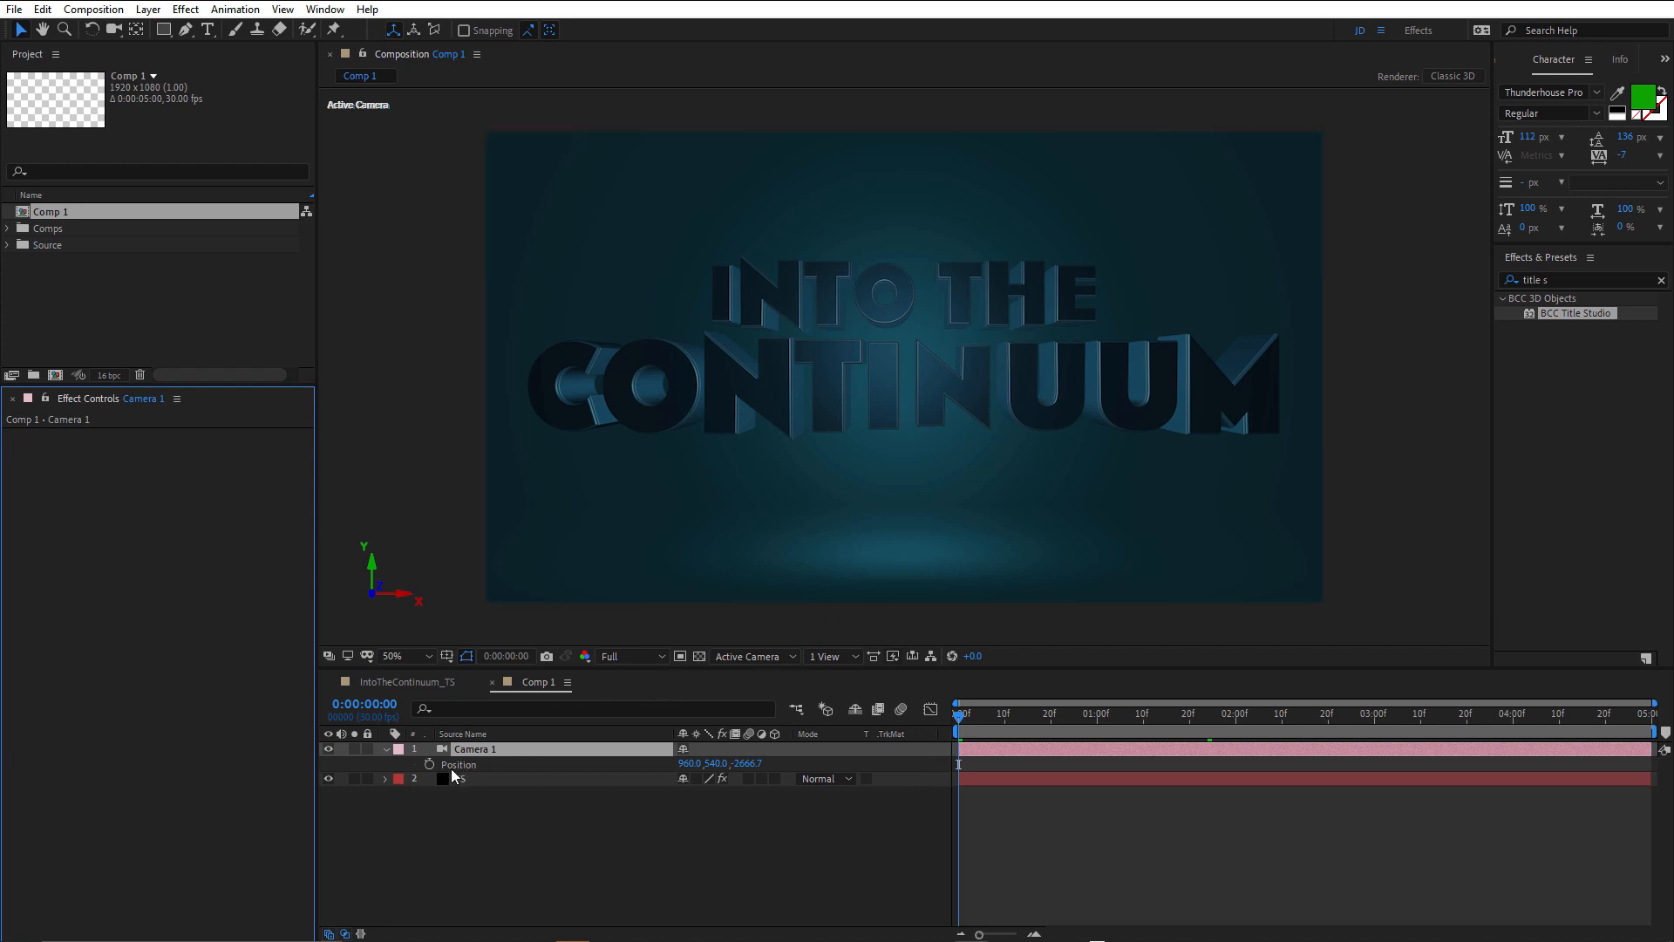
pyautogui.click(428, 765)
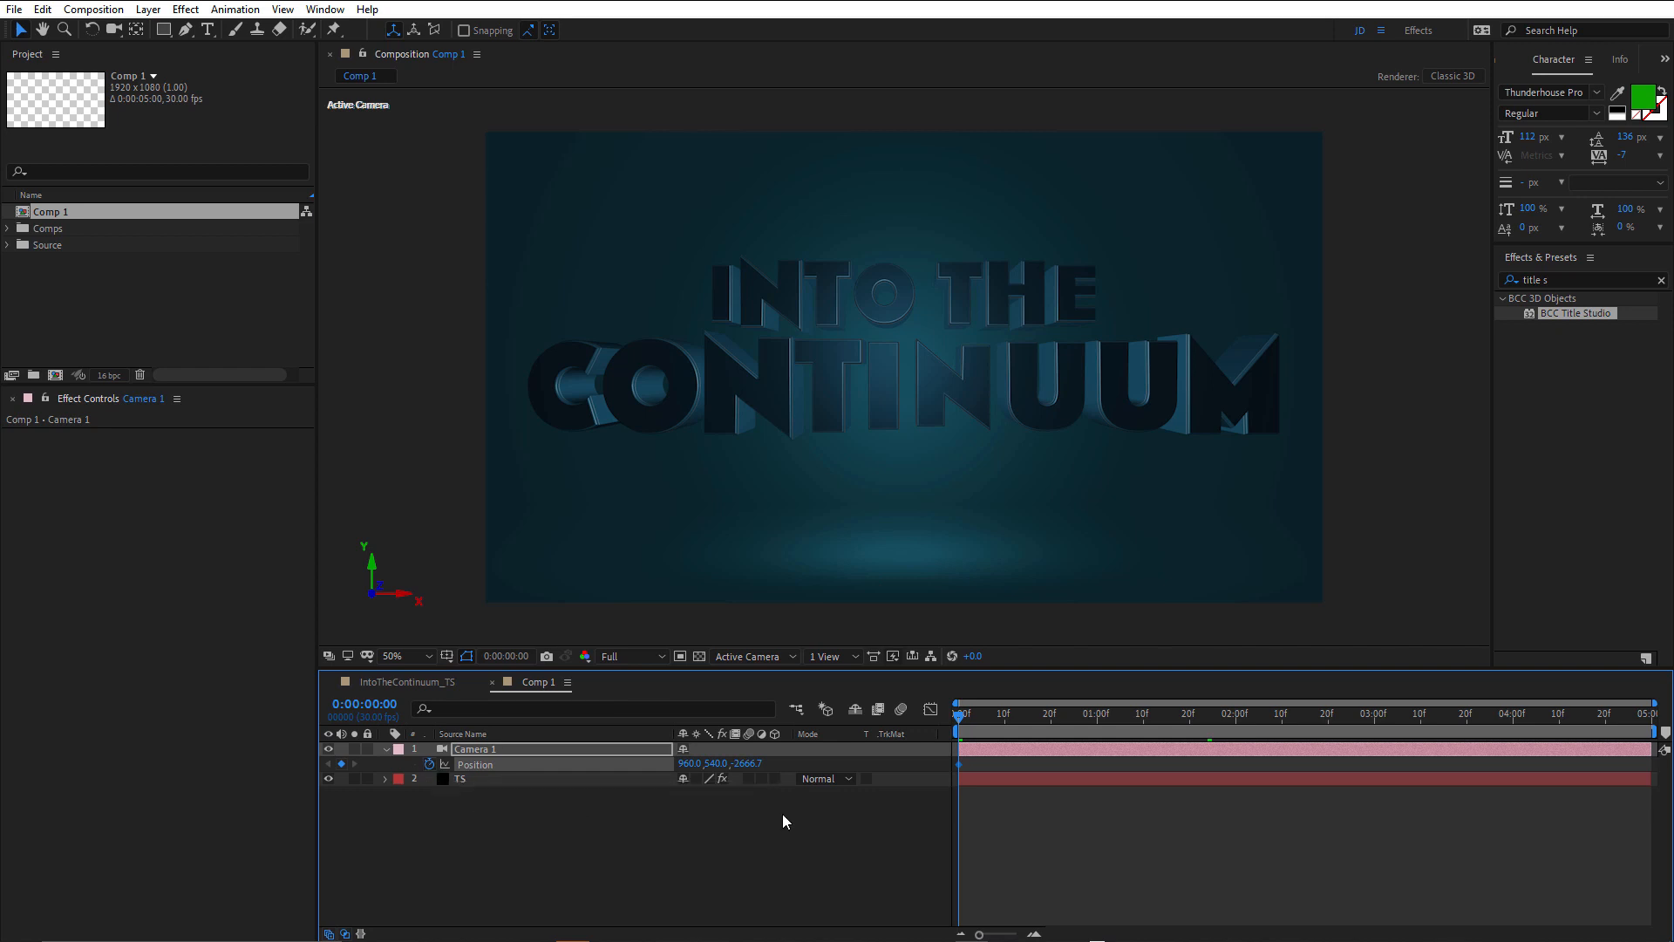
pyautogui.click(746, 764)
pyautogui.write('2140')
pyautogui.press('Return')
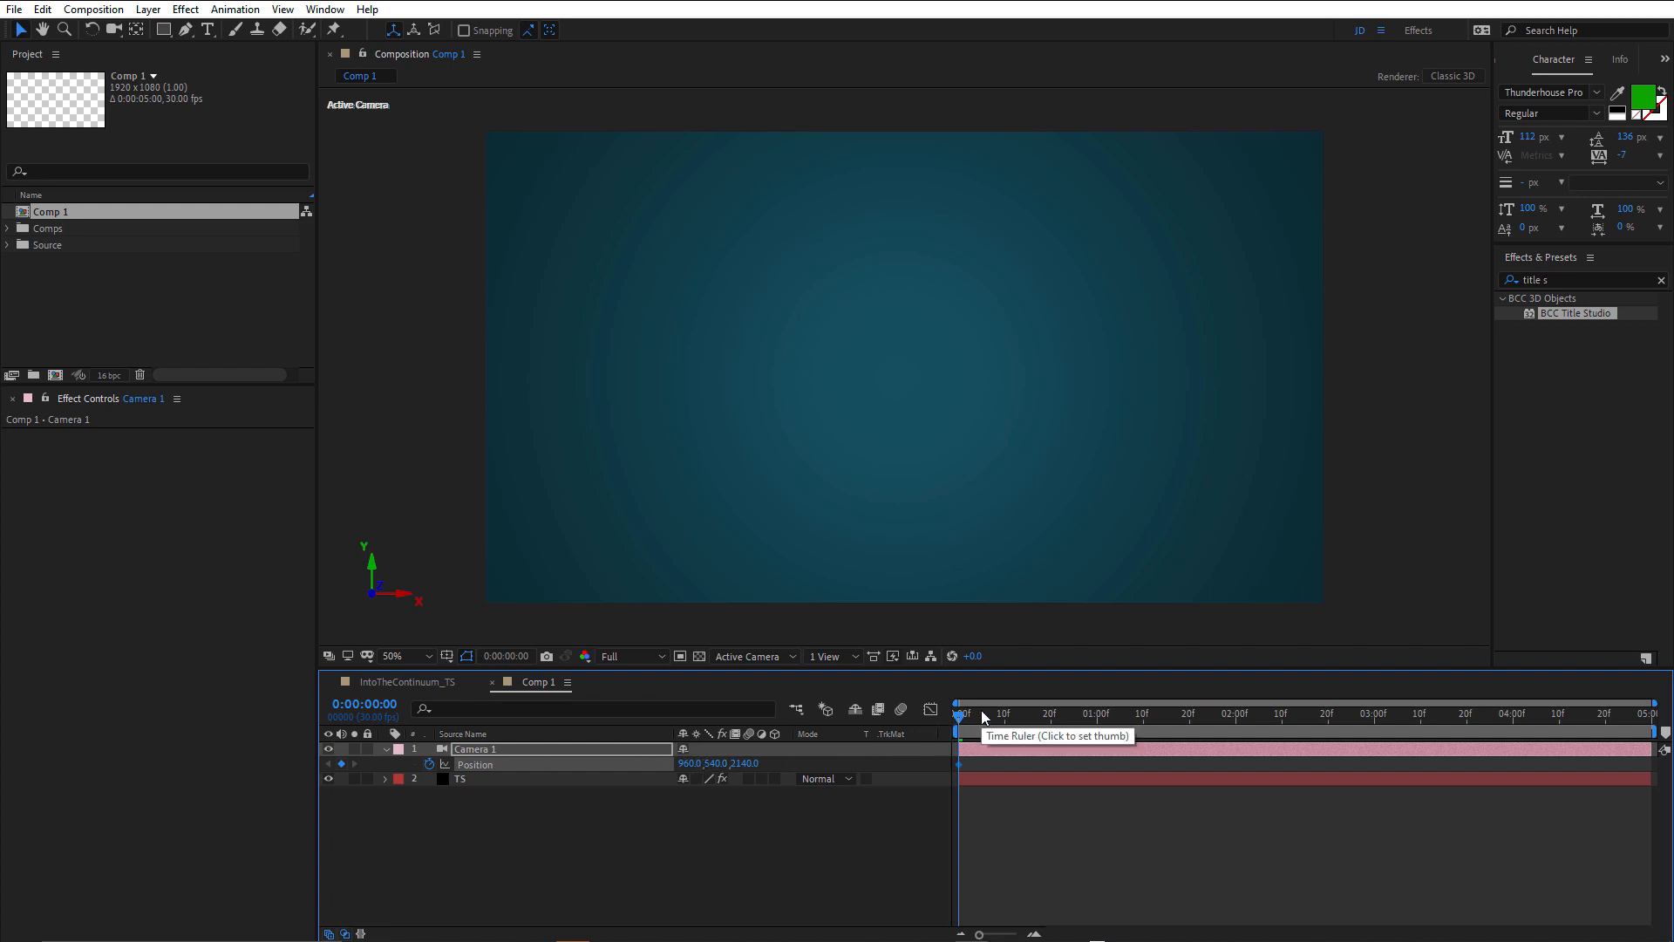
# Keyframe Camera 1's Z position at 0:00:01:00 to -2350 and pull it further back to -3010.
pyautogui.click(1096, 714)
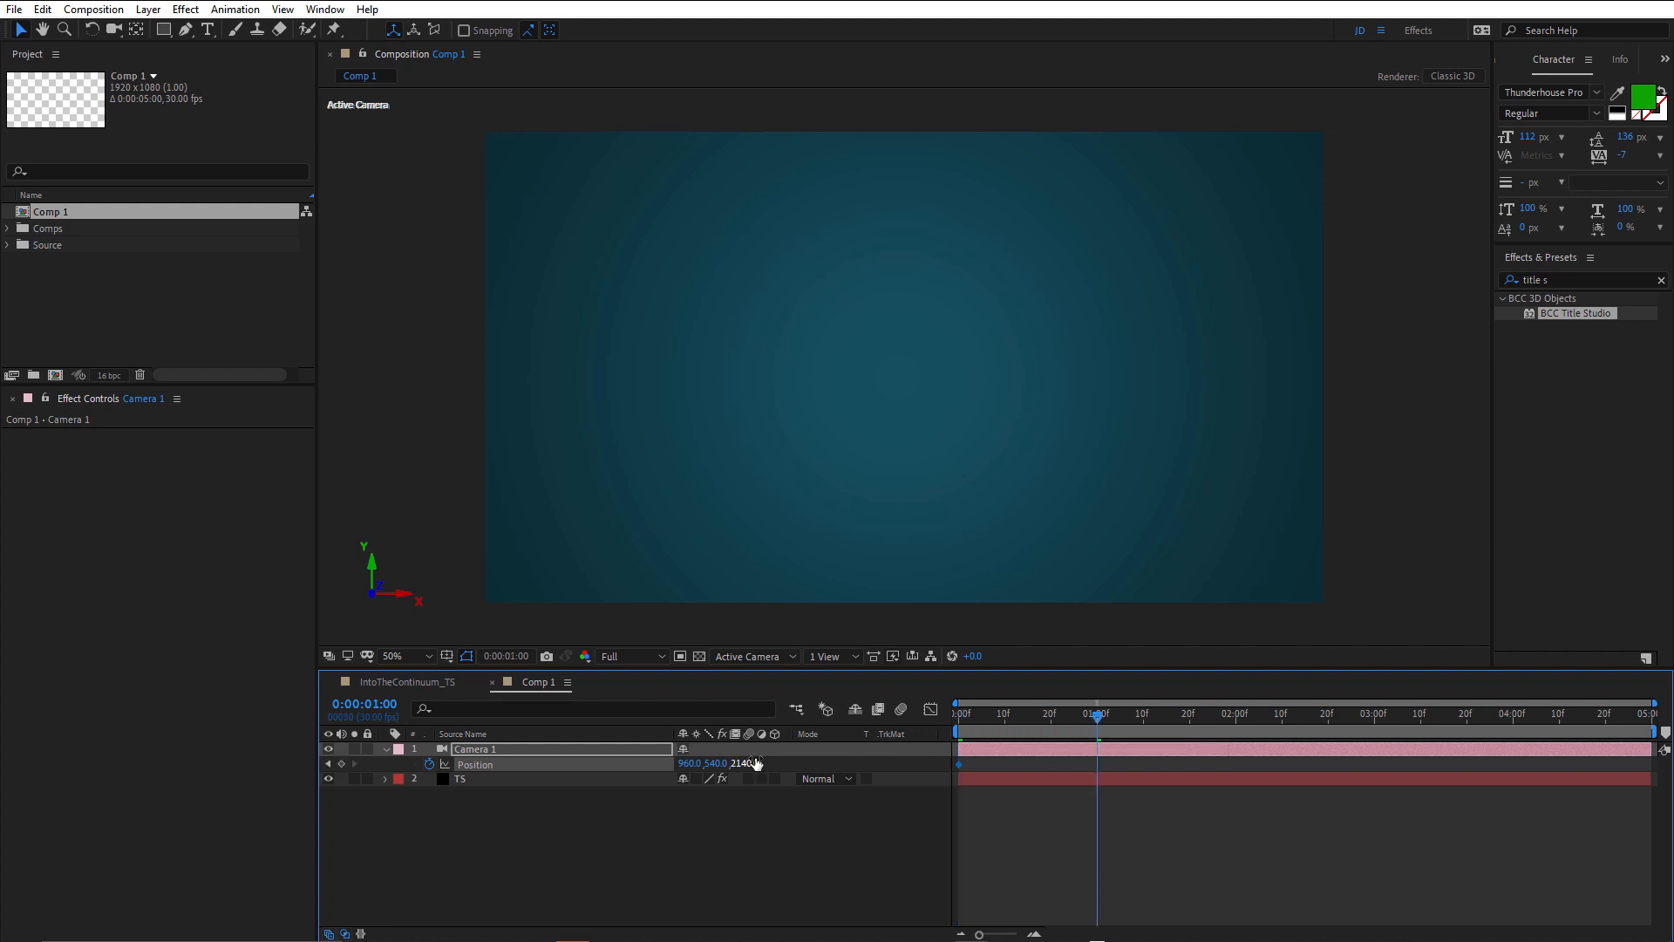
pyautogui.click(746, 763)
pyautogui.write('-2350')
pyautogui.press('Return')
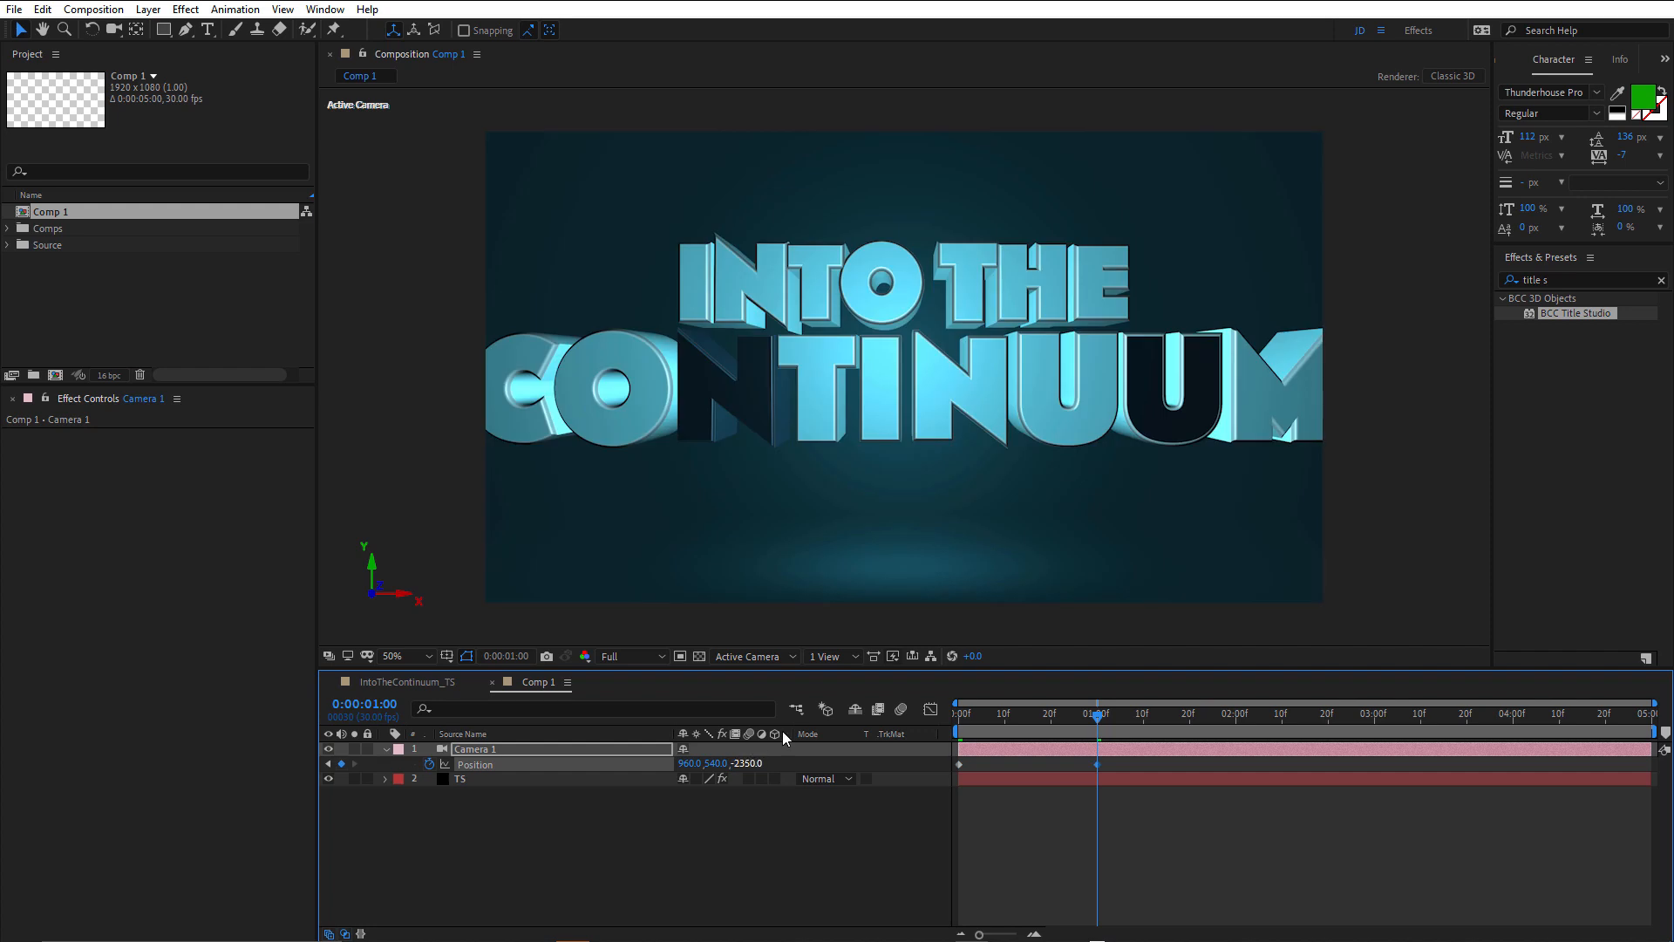
pyautogui.scroll(-2, 937, 452)
pyautogui.scroll(2, 937, 452)
pyautogui.moveTo(728, 765); pyautogui.dragTo(209, 804)
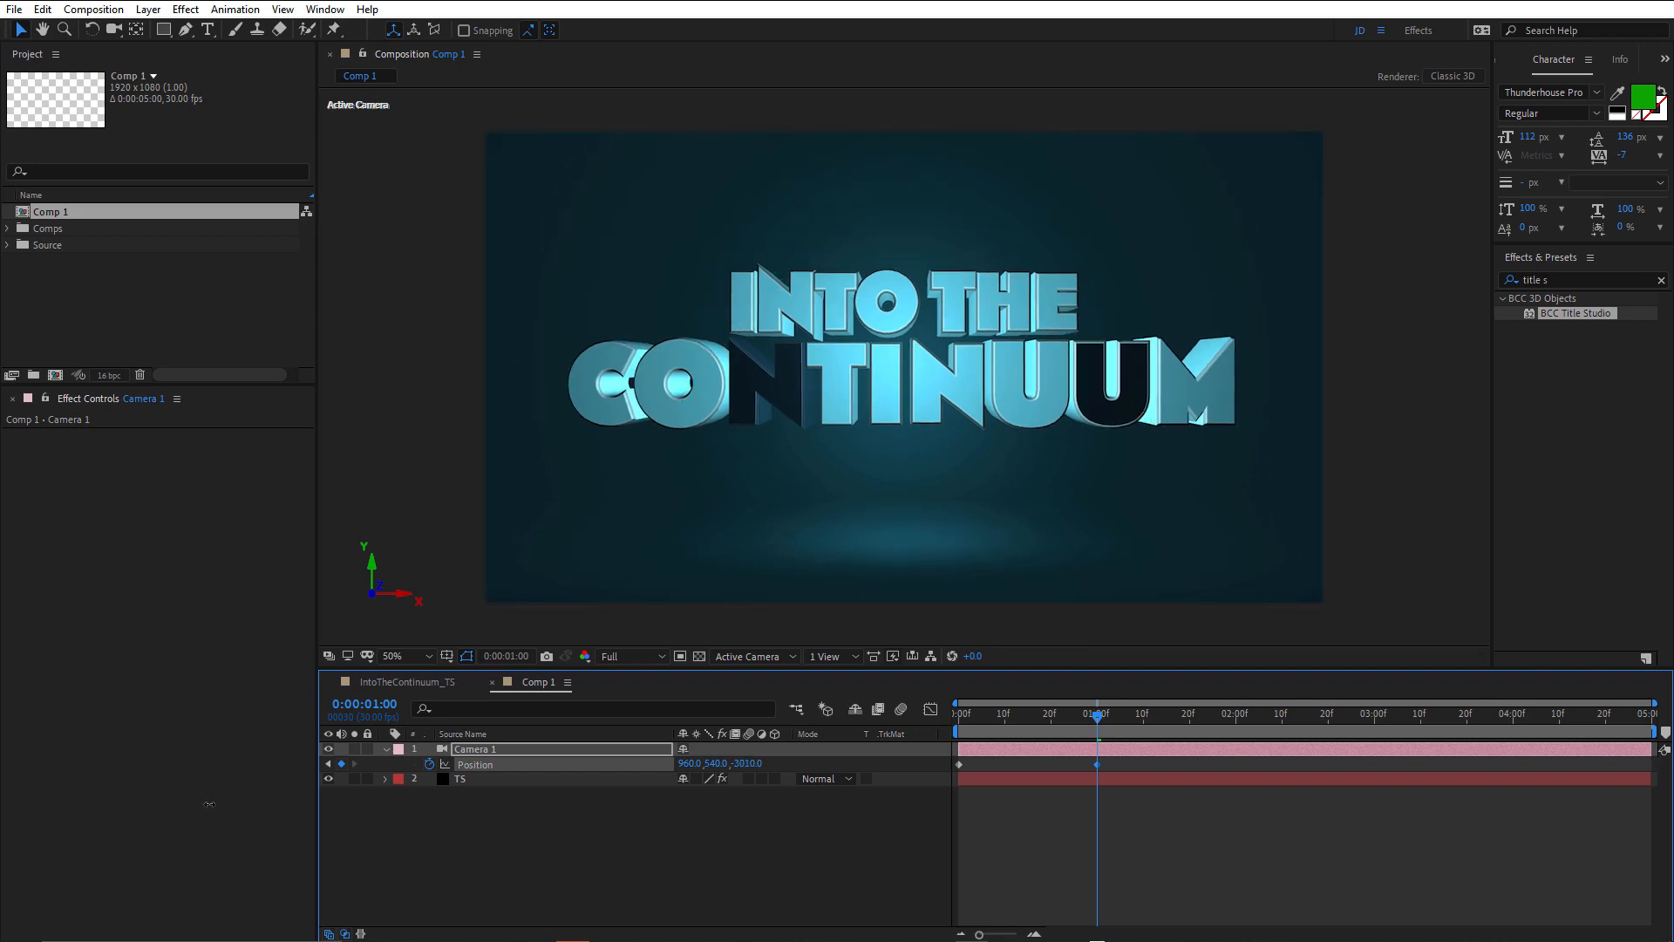
# Set Camera 1's Position at the first frame to Y 454 and Z -375.
pyautogui.click(960, 725)
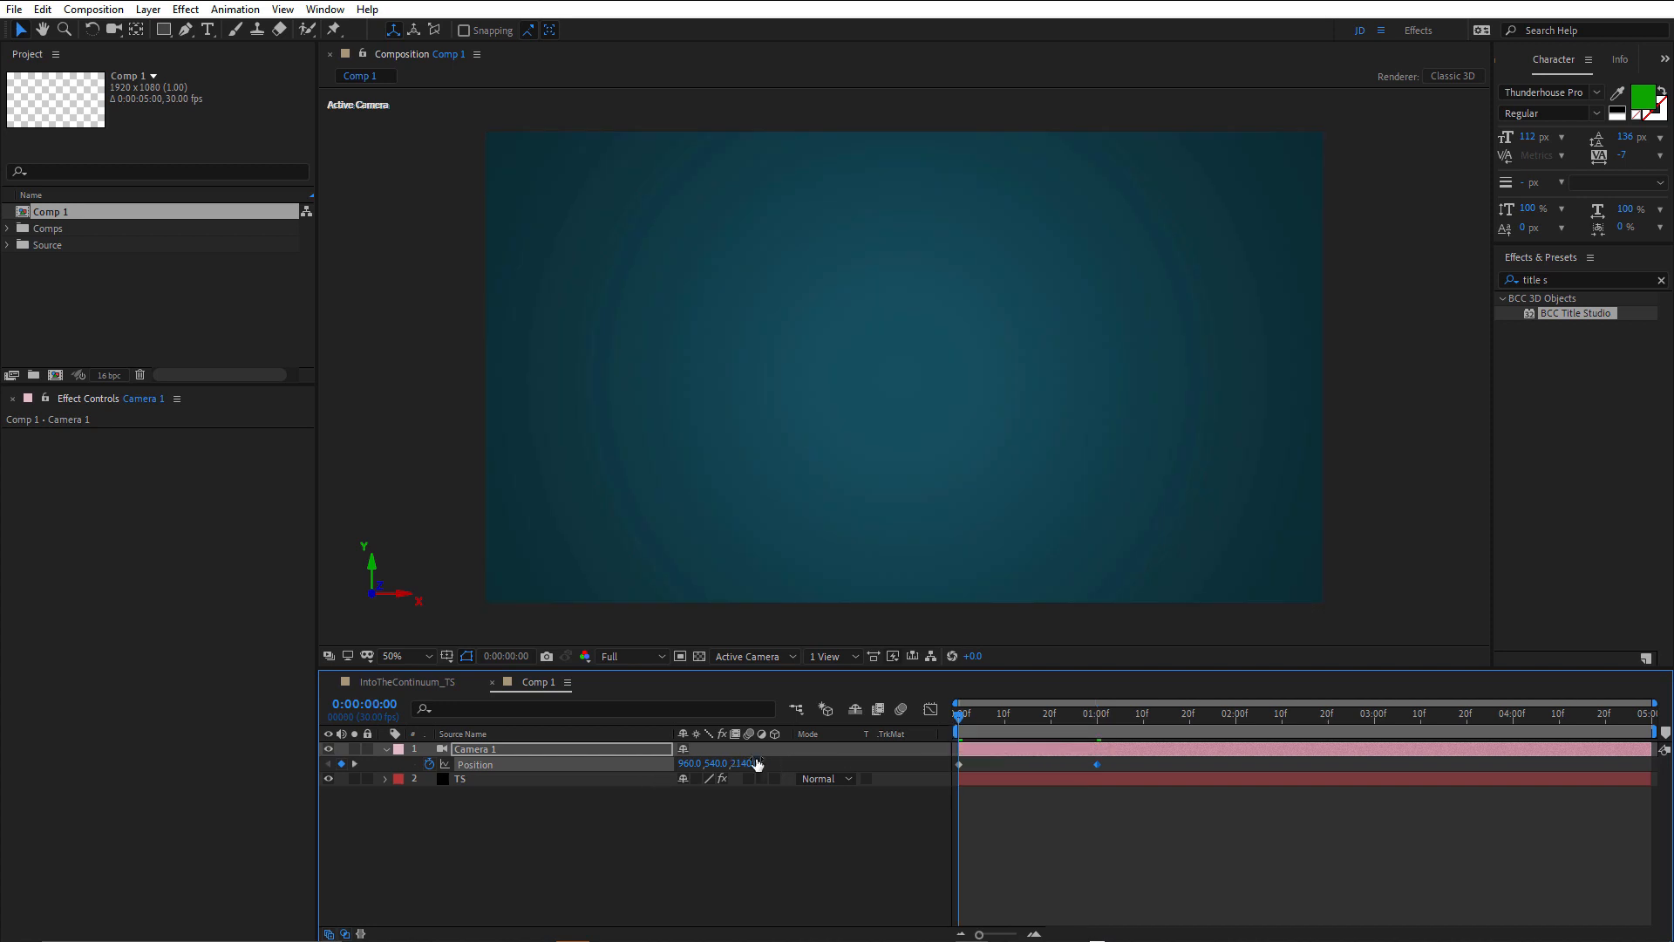
pyautogui.moveTo(752, 763); pyautogui.dragTo(209, 774)
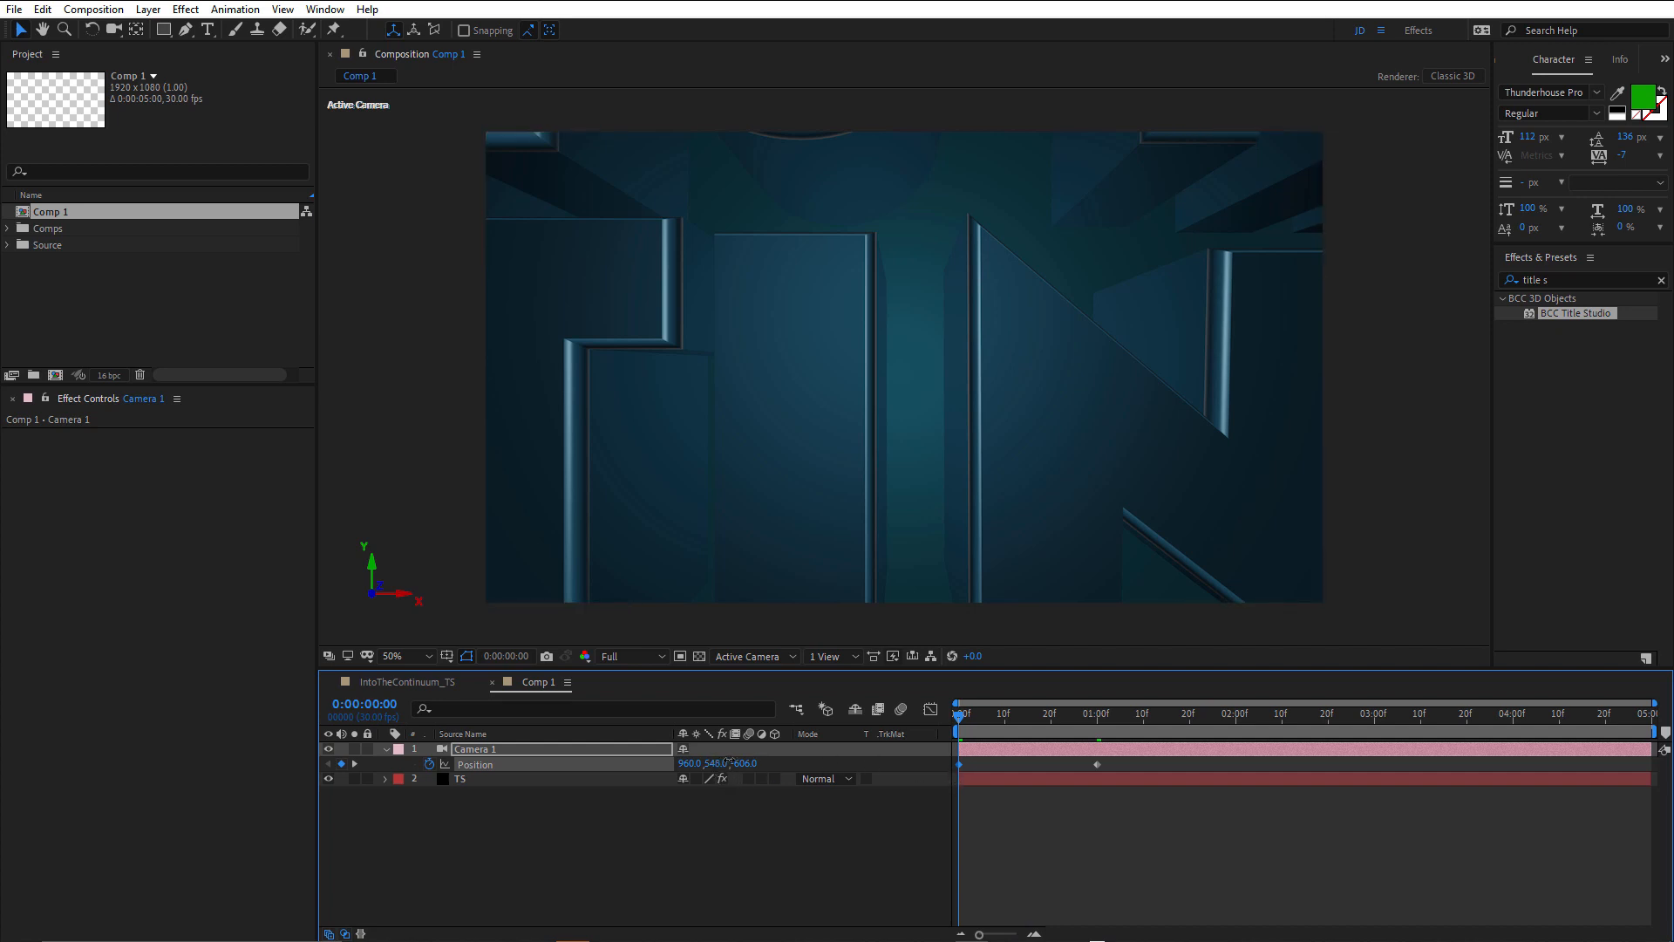
pyautogui.moveTo(730, 762); pyautogui.dragTo(637, 769)
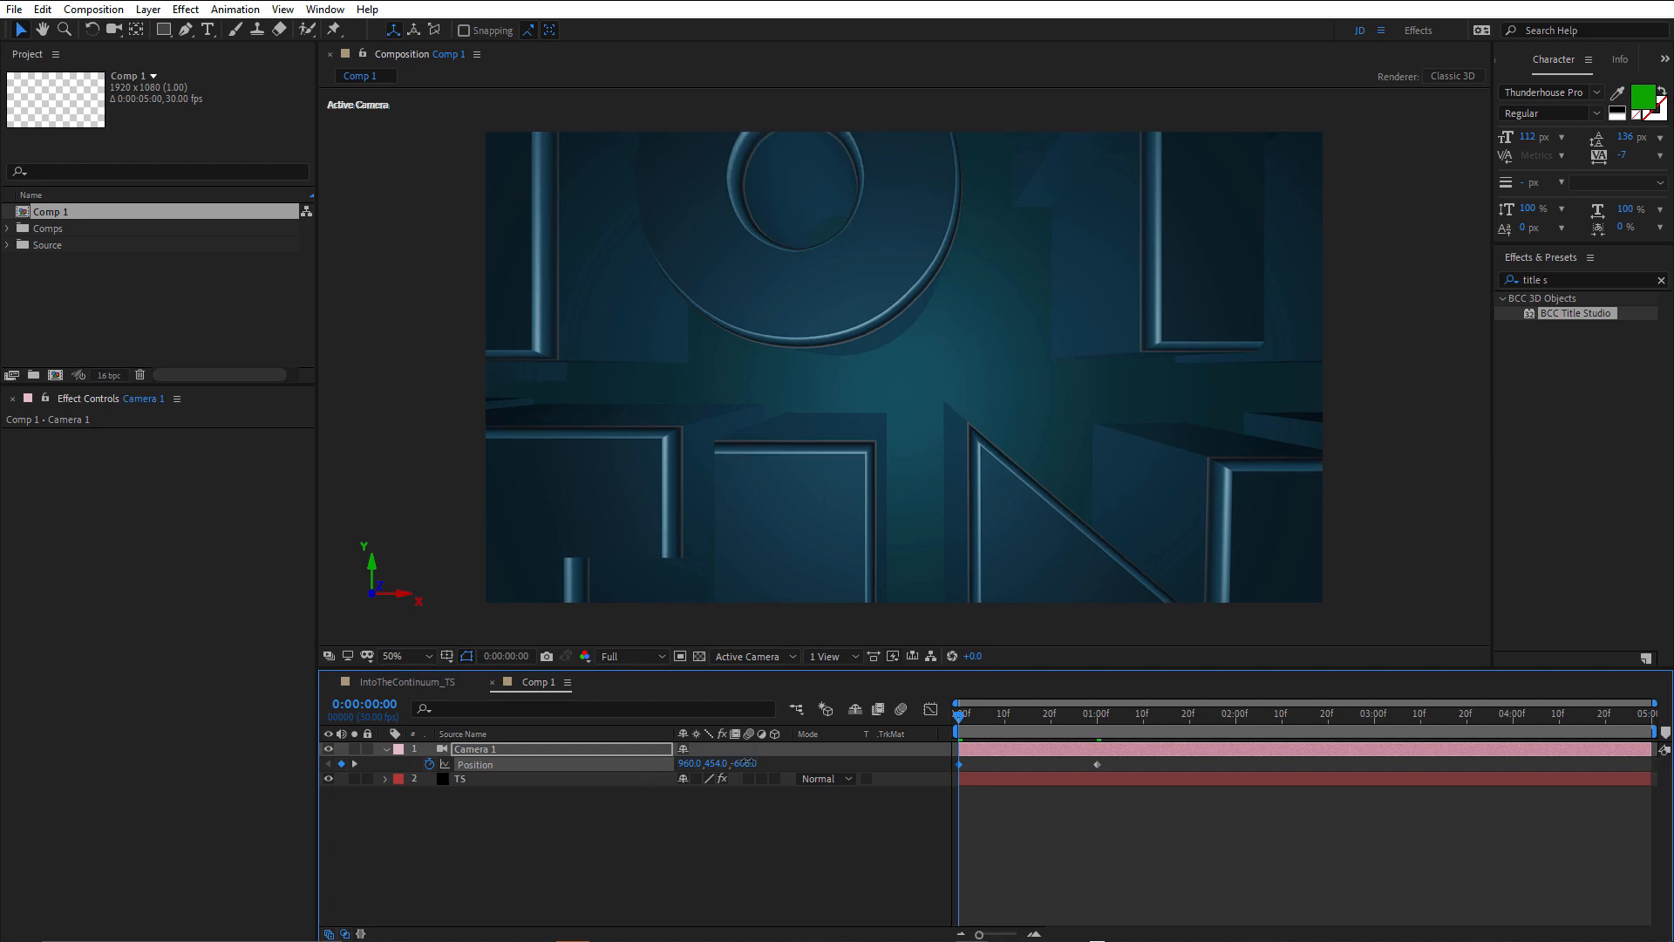
pyautogui.moveTo(747, 762); pyautogui.dragTo(964, 785)
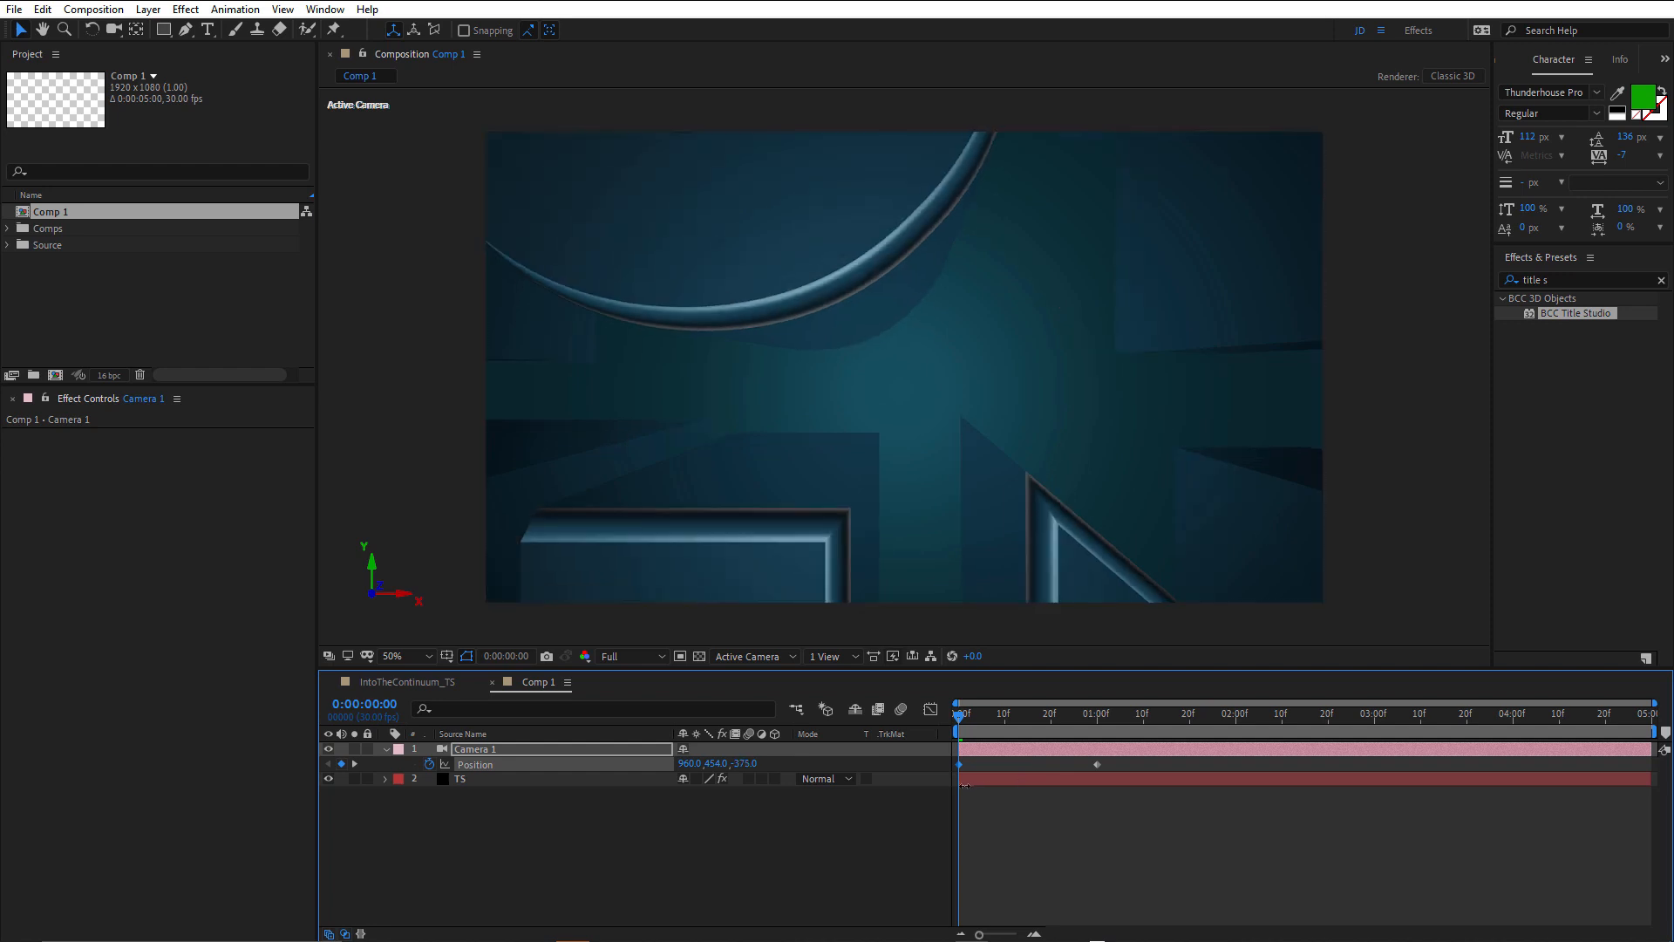
# Pull Camera 1 further back at the 0:00:01:00 keyframe by setting its Z position to -3239.
pyautogui.moveTo(966, 717); pyautogui.dragTo(1099, 724)
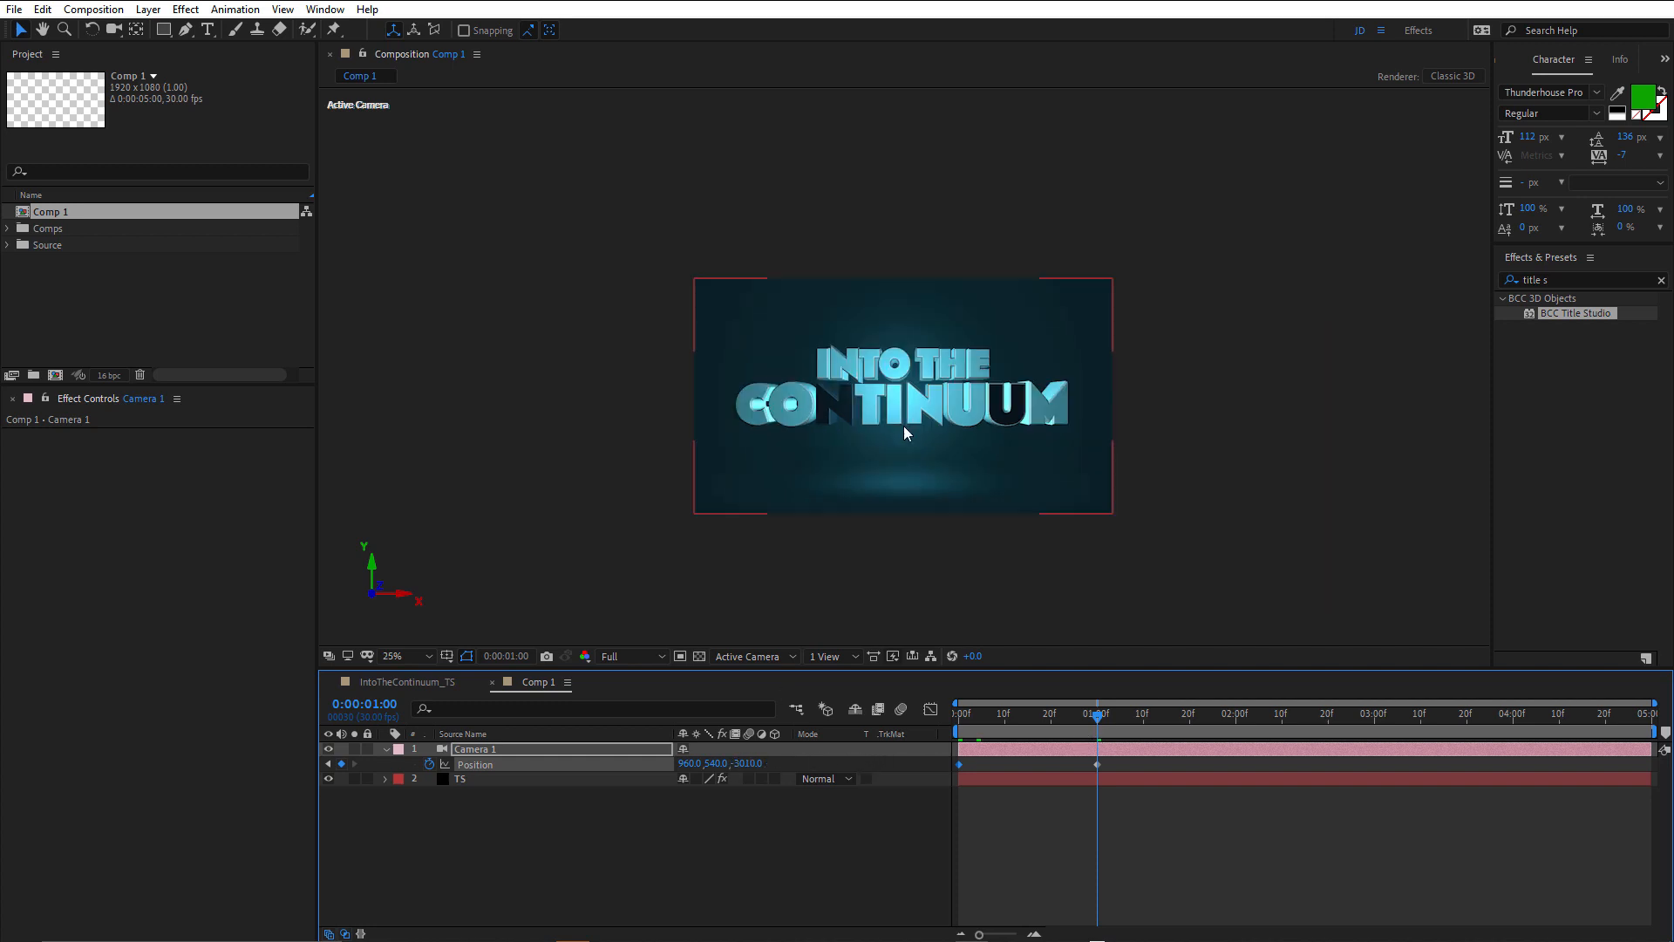
pyautogui.moveTo(746, 764); pyautogui.dragTo(664, 779)
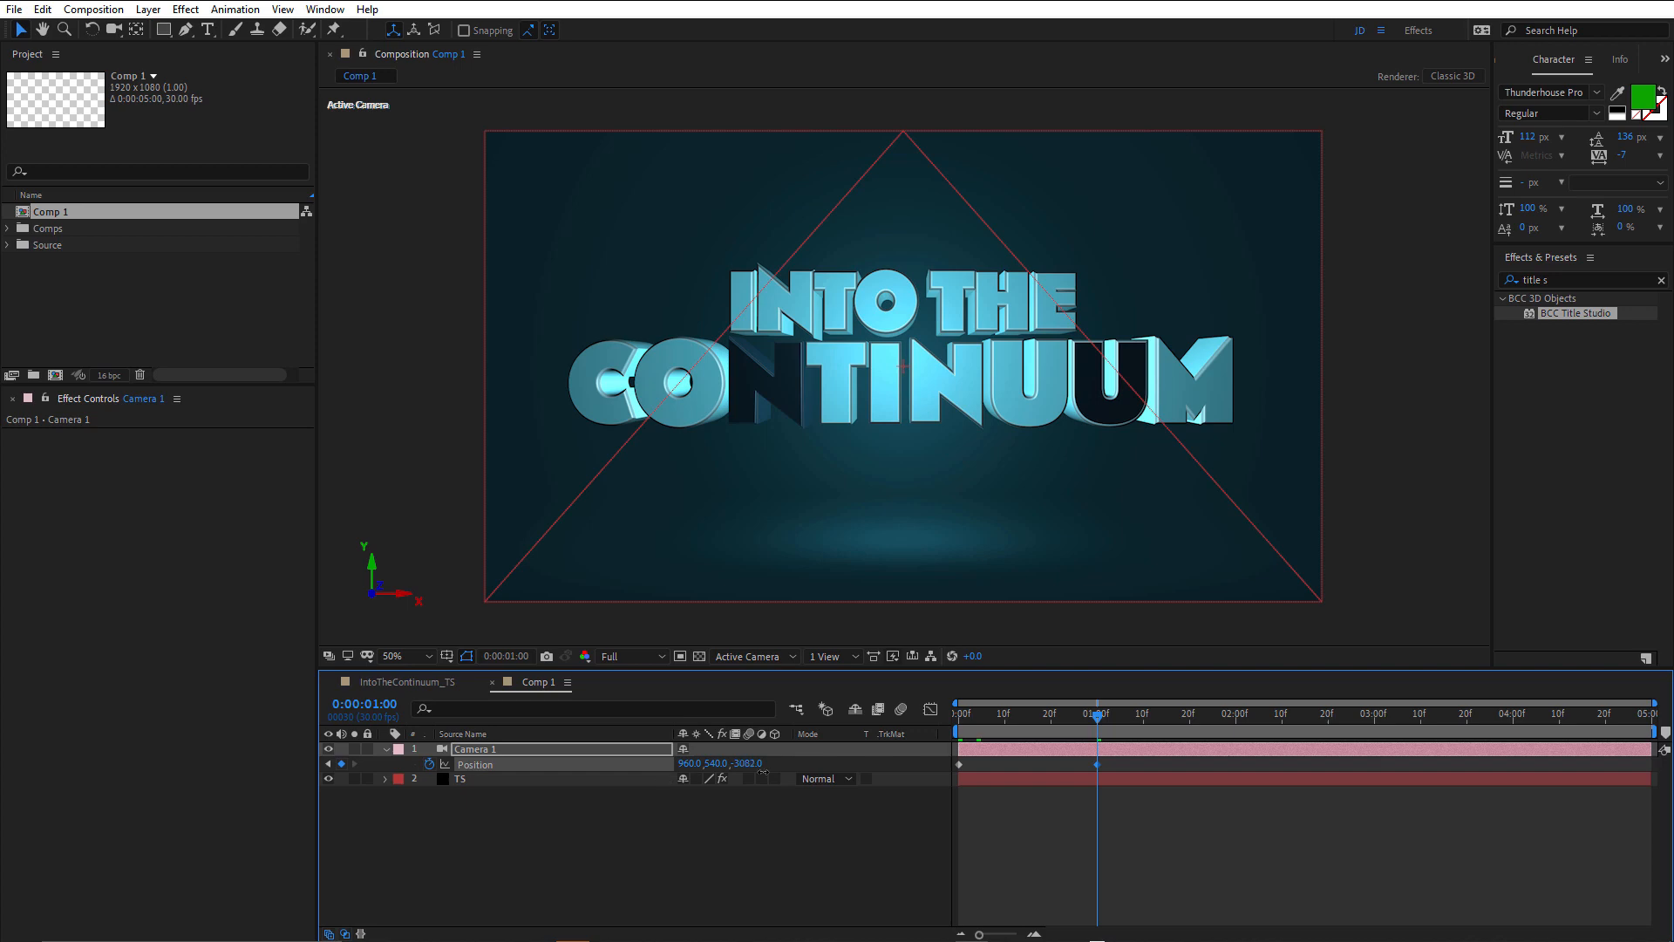
pyautogui.moveTo(863, 771); pyautogui.dragTo(978, 783)
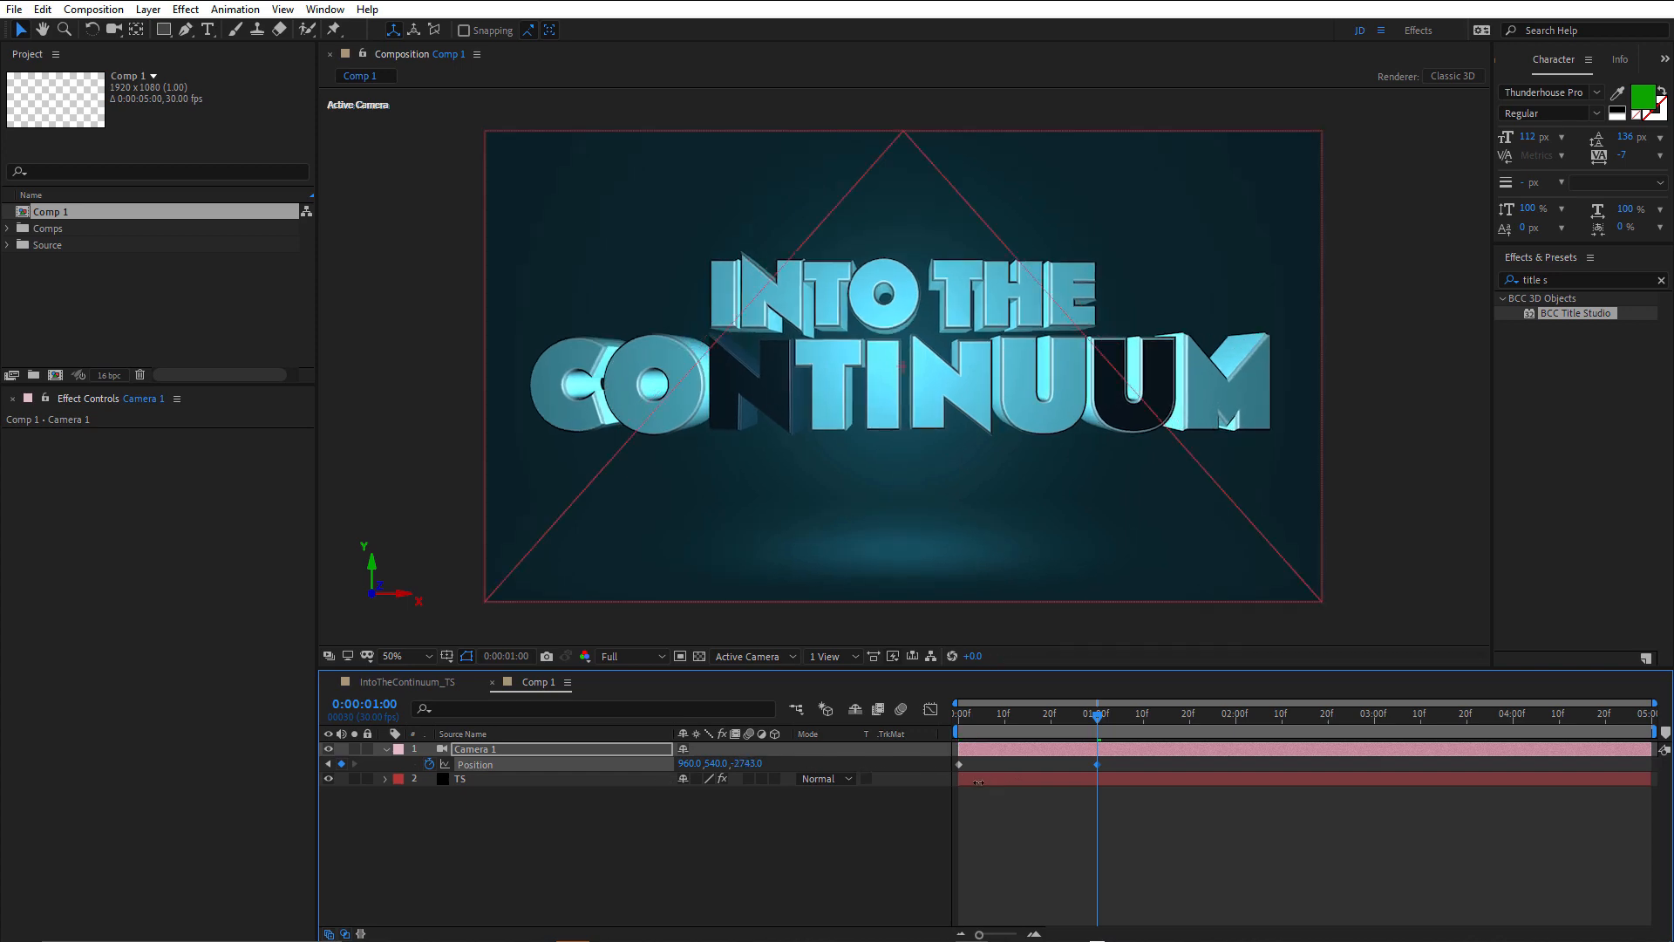
pyautogui.moveTo(870, 778); pyautogui.dragTo(482, 764)
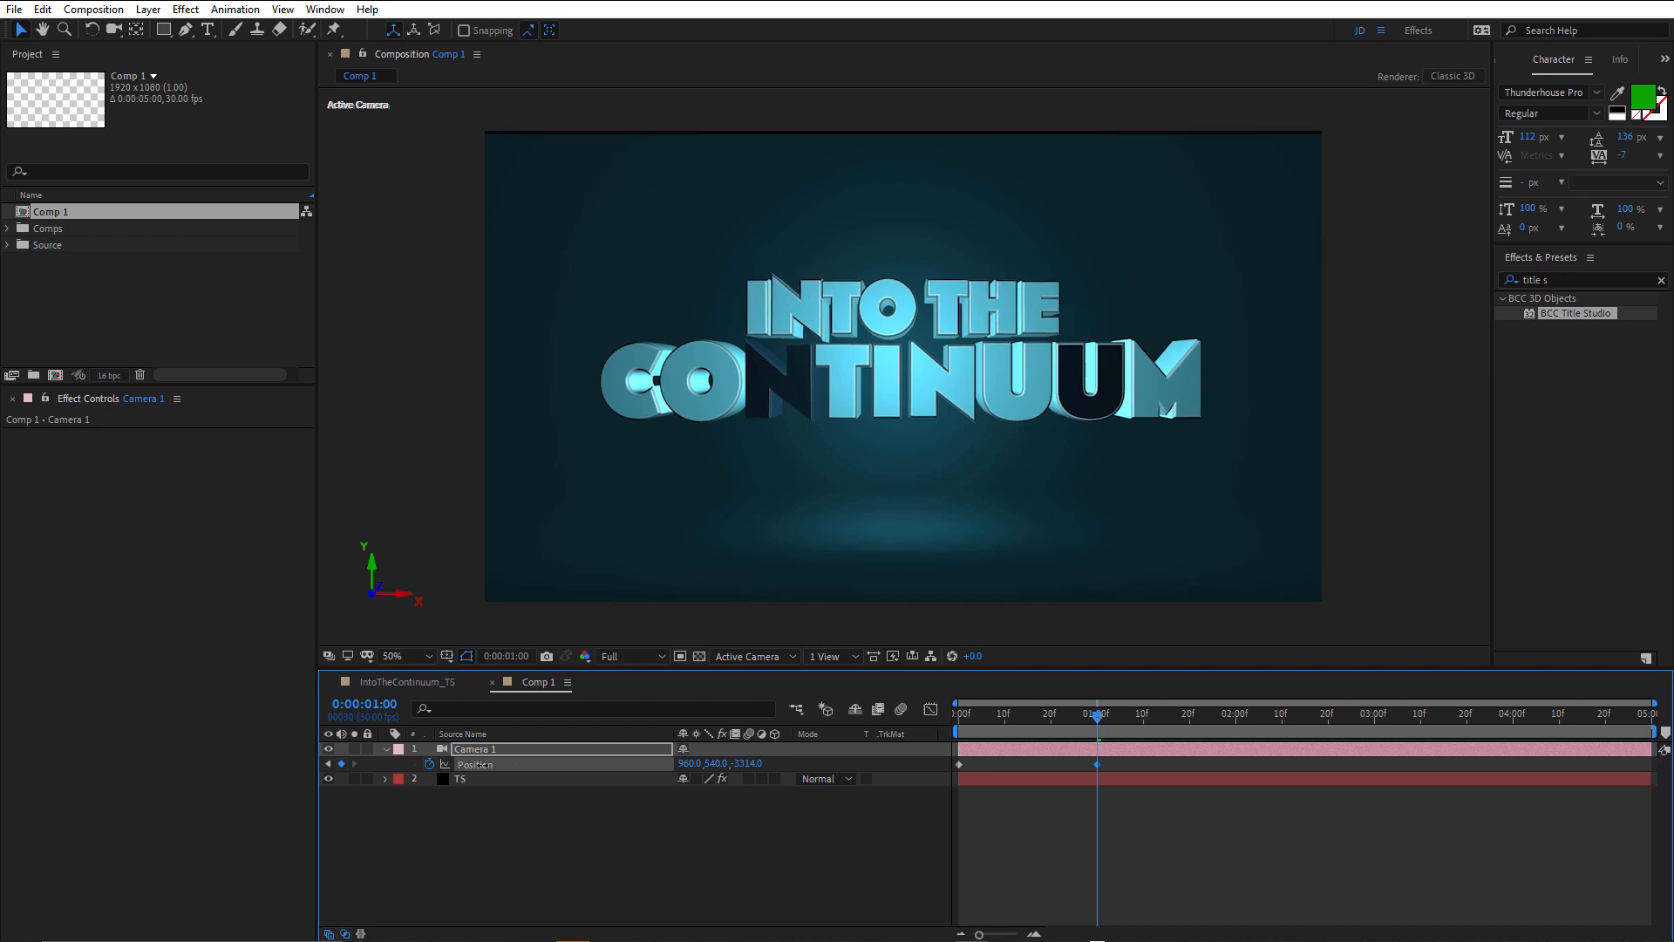
pyautogui.moveTo(488, 765); pyautogui.dragTo(520, 757)
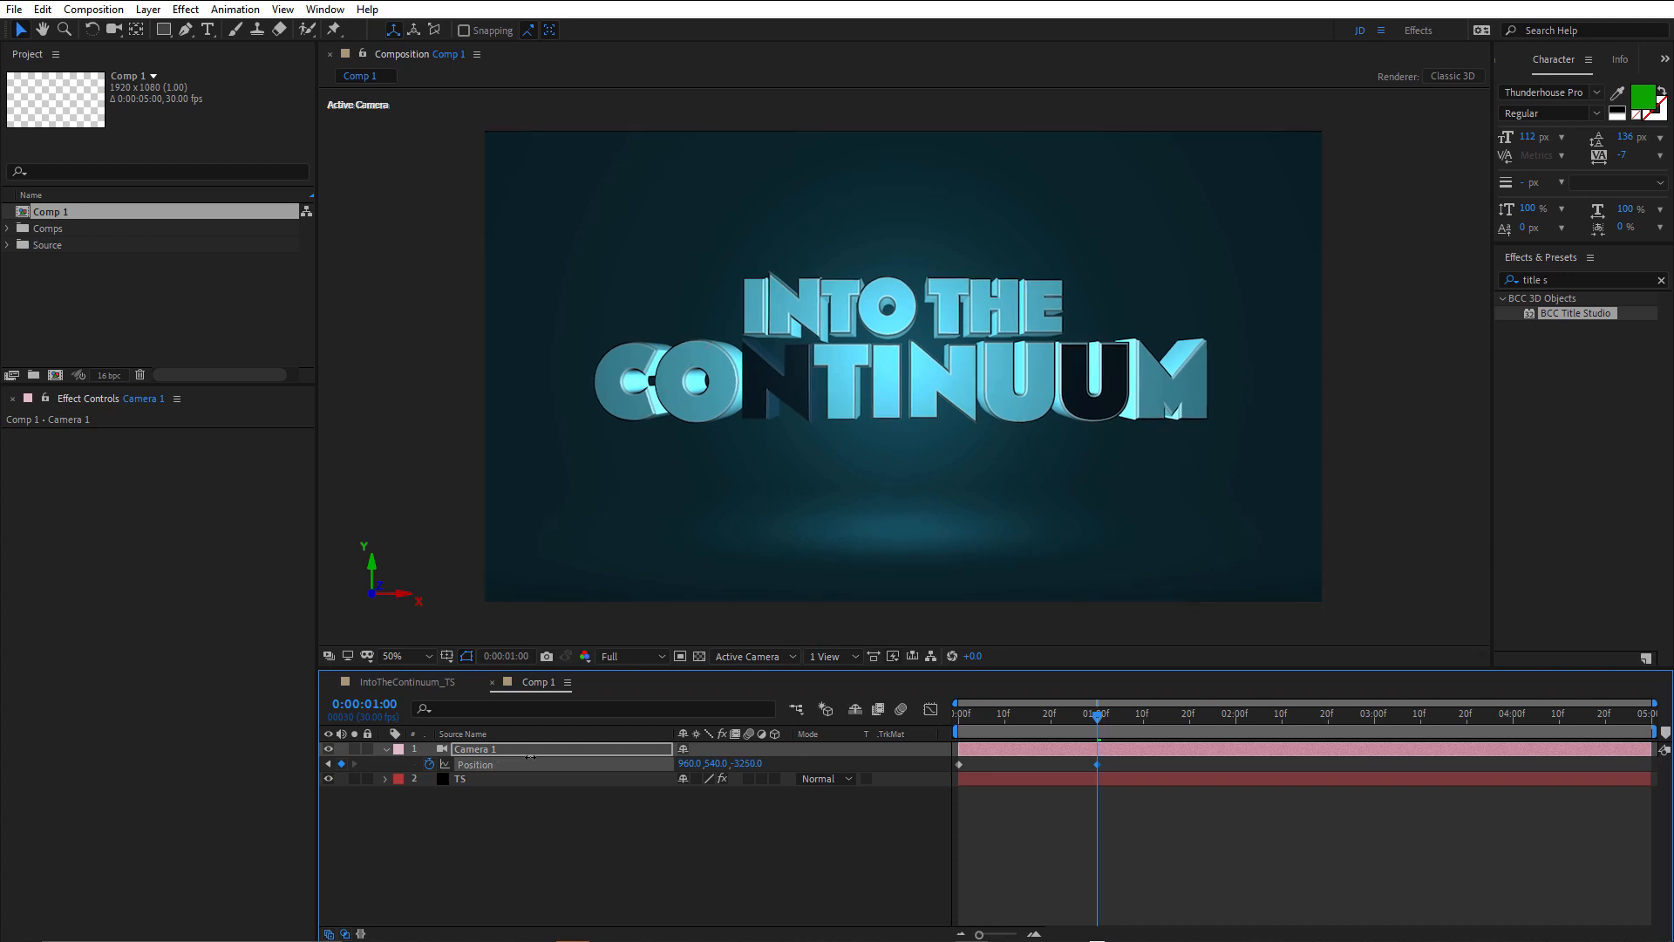
pyautogui.moveTo(531, 756); pyautogui.dragTo(538, 755)
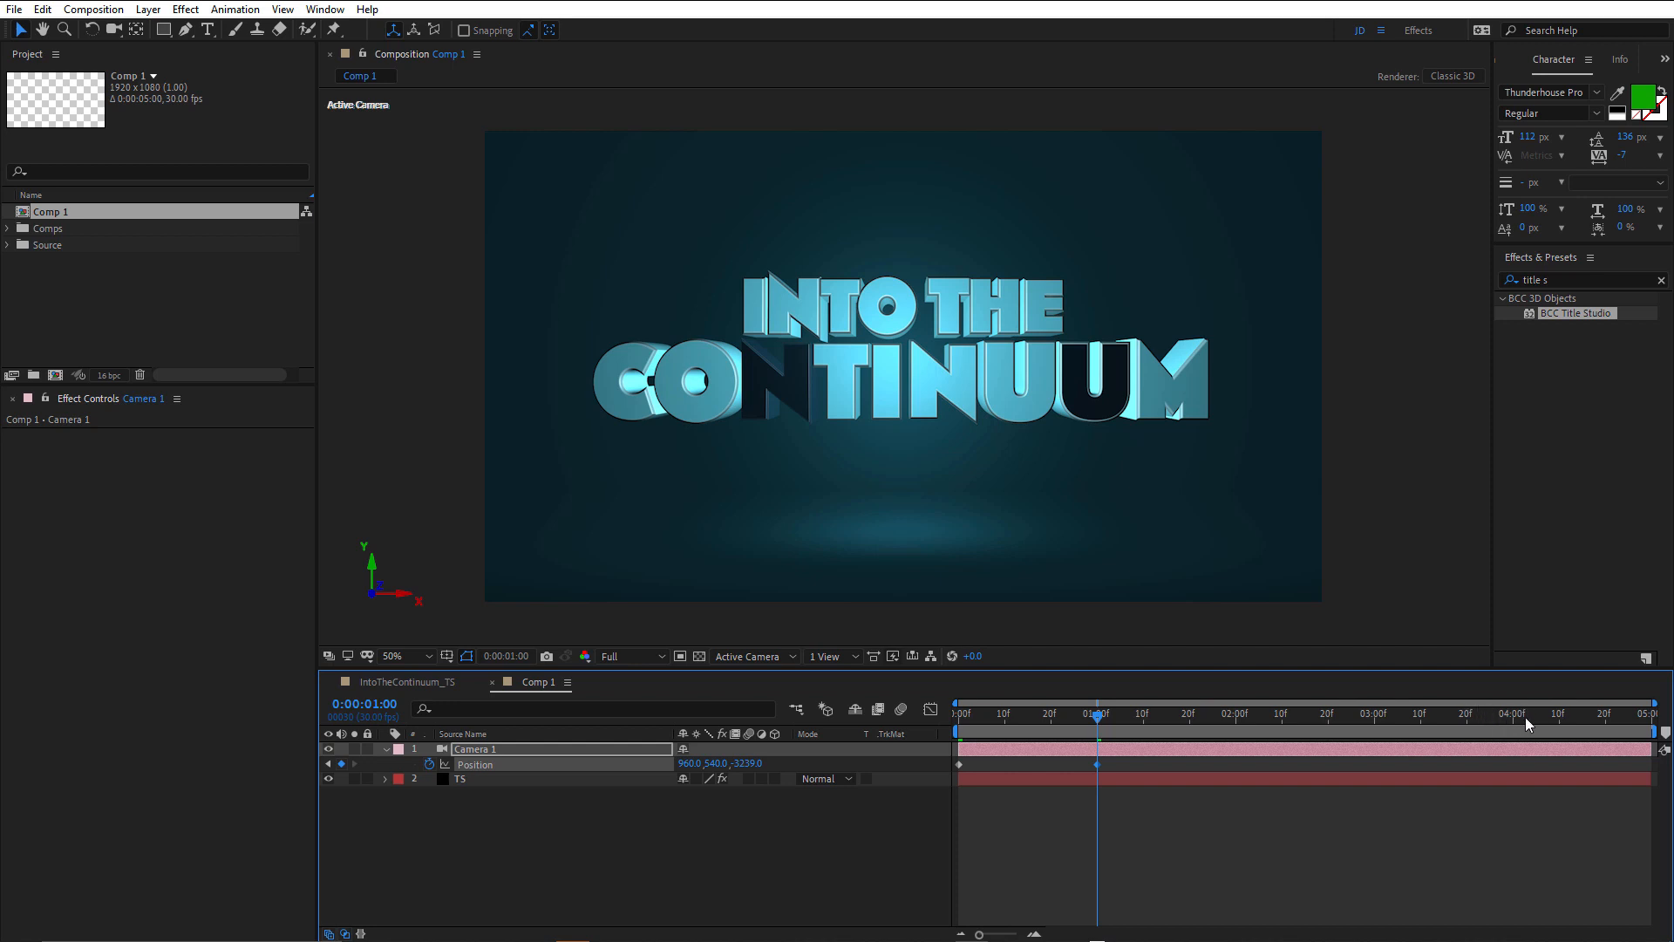
# Keyframe Camera 1's Z position at 0:00:04:06 to -3032 for a slow push-in after the pull-back.
pyautogui.moveTo(1525, 717); pyautogui.dragTo(1541, 714)
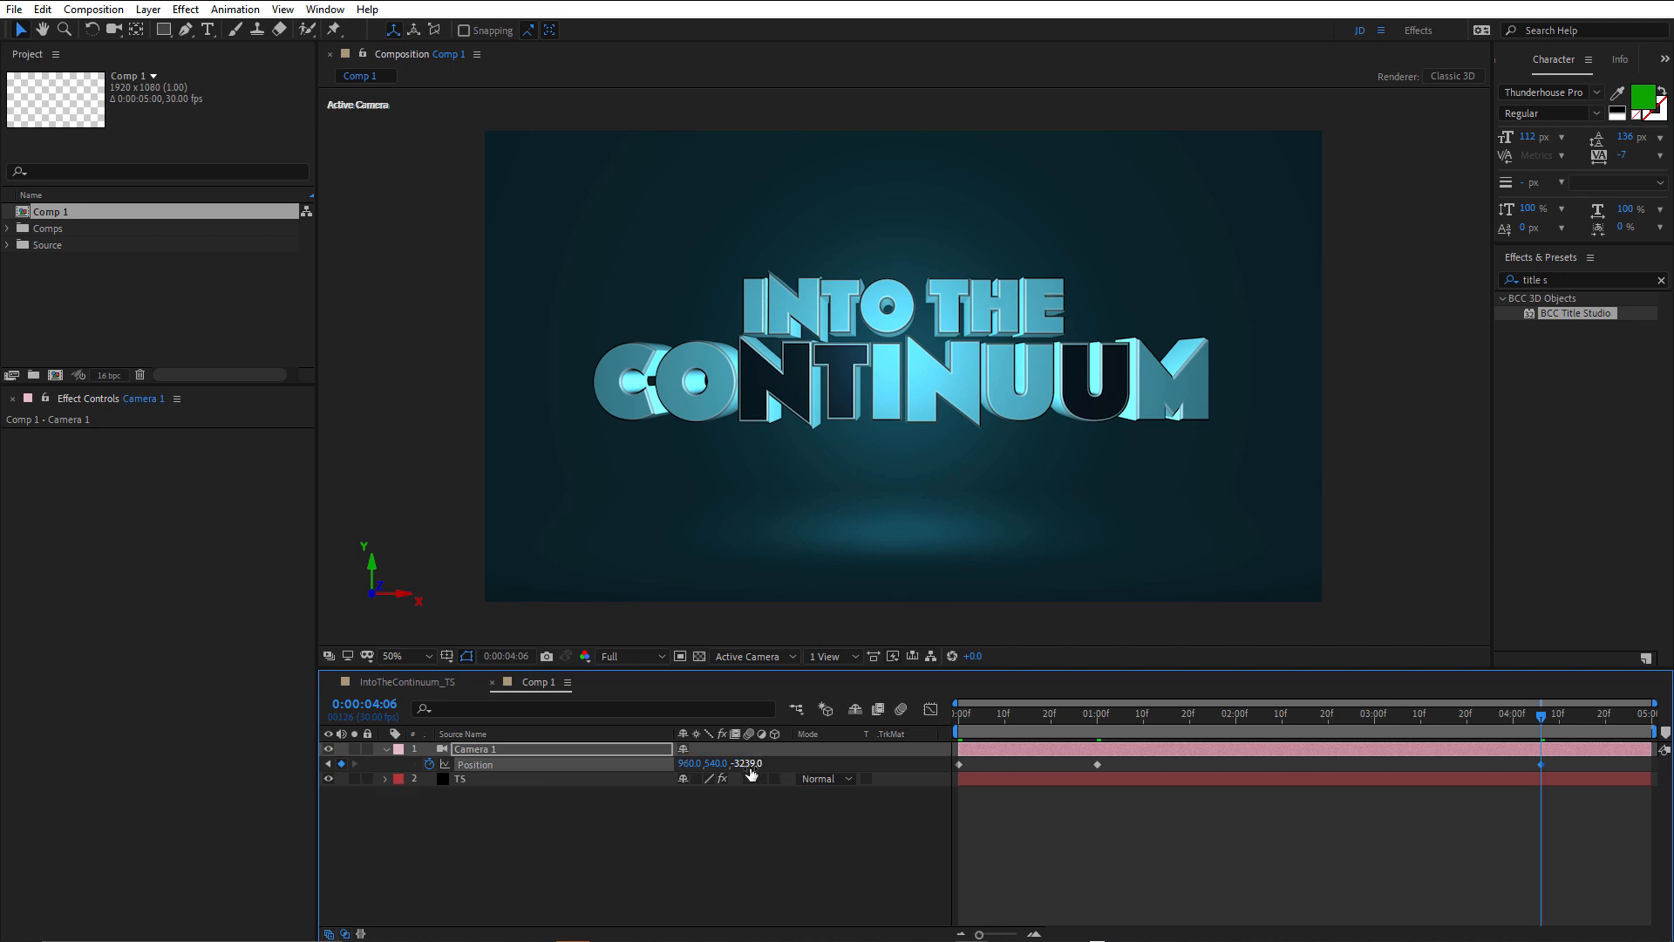
pyautogui.moveTo(750, 766); pyautogui.dragTo(863, 749)
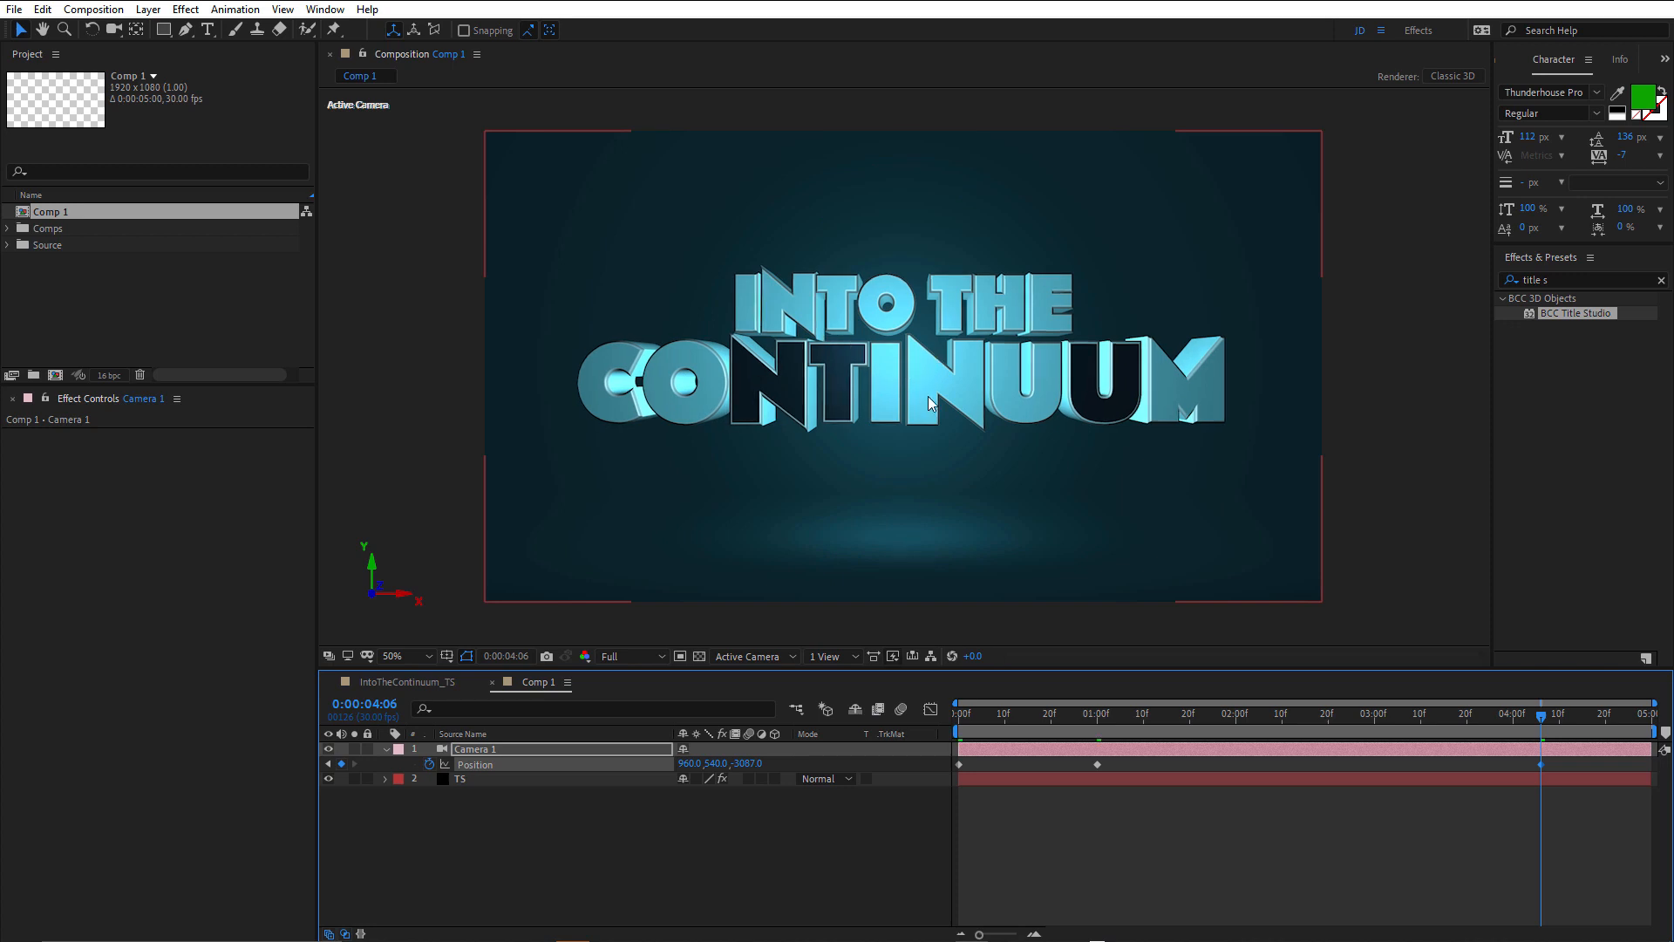
pyautogui.moveTo(1174, 711); pyautogui.dragTo(1098, 741)
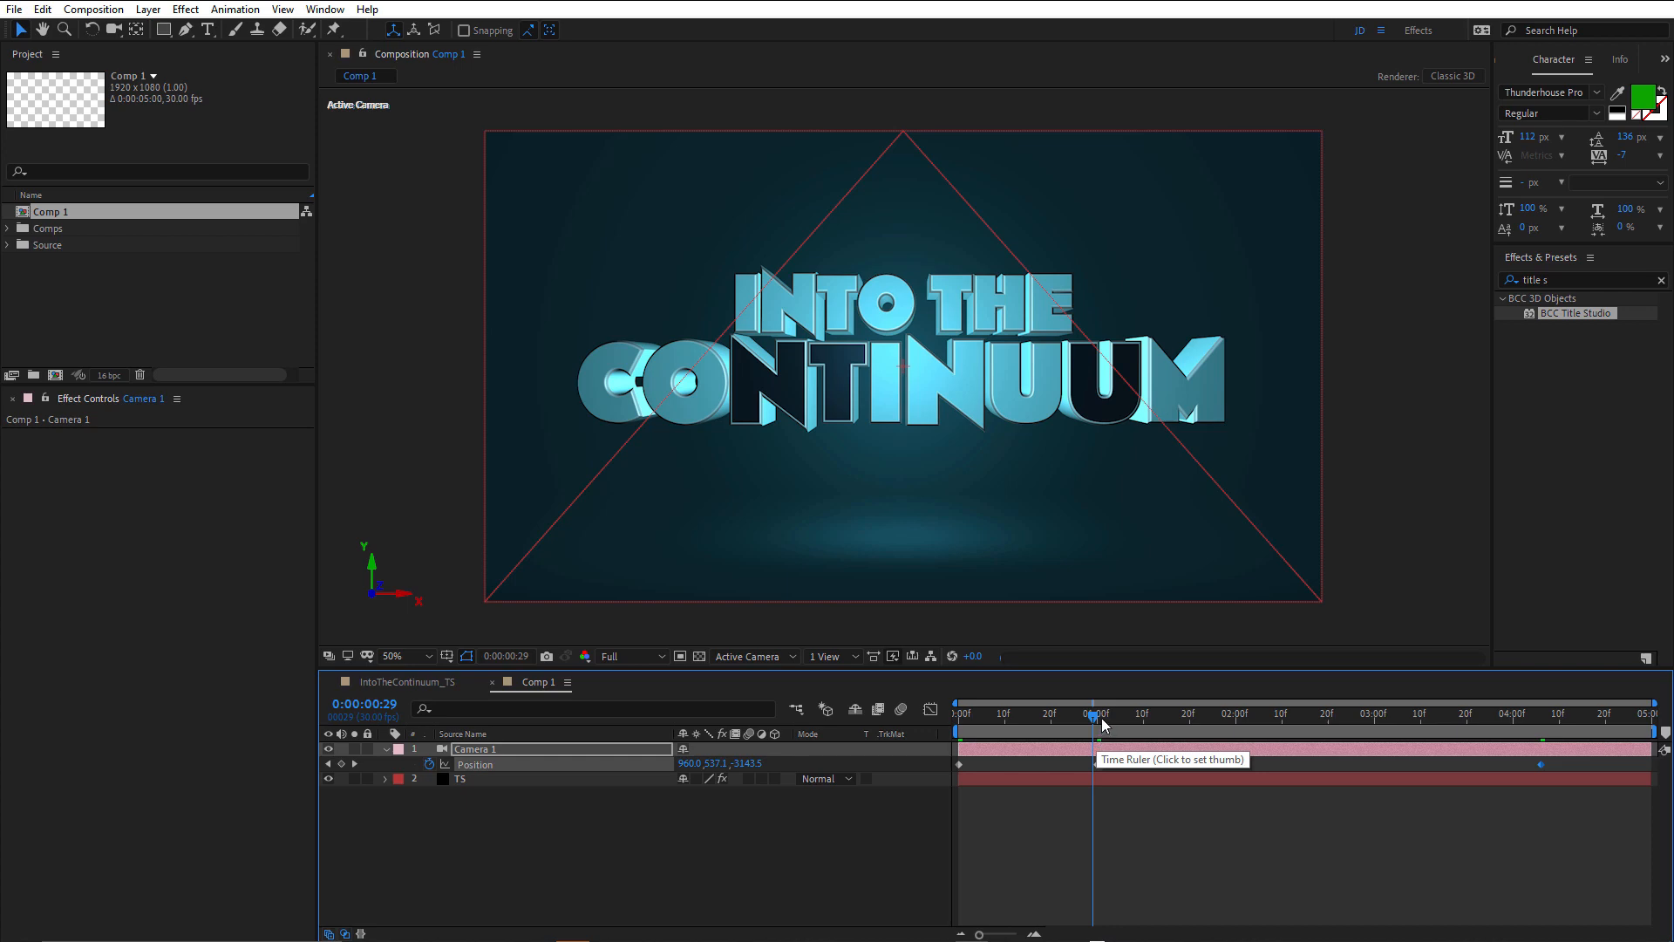
pyautogui.click(1539, 716)
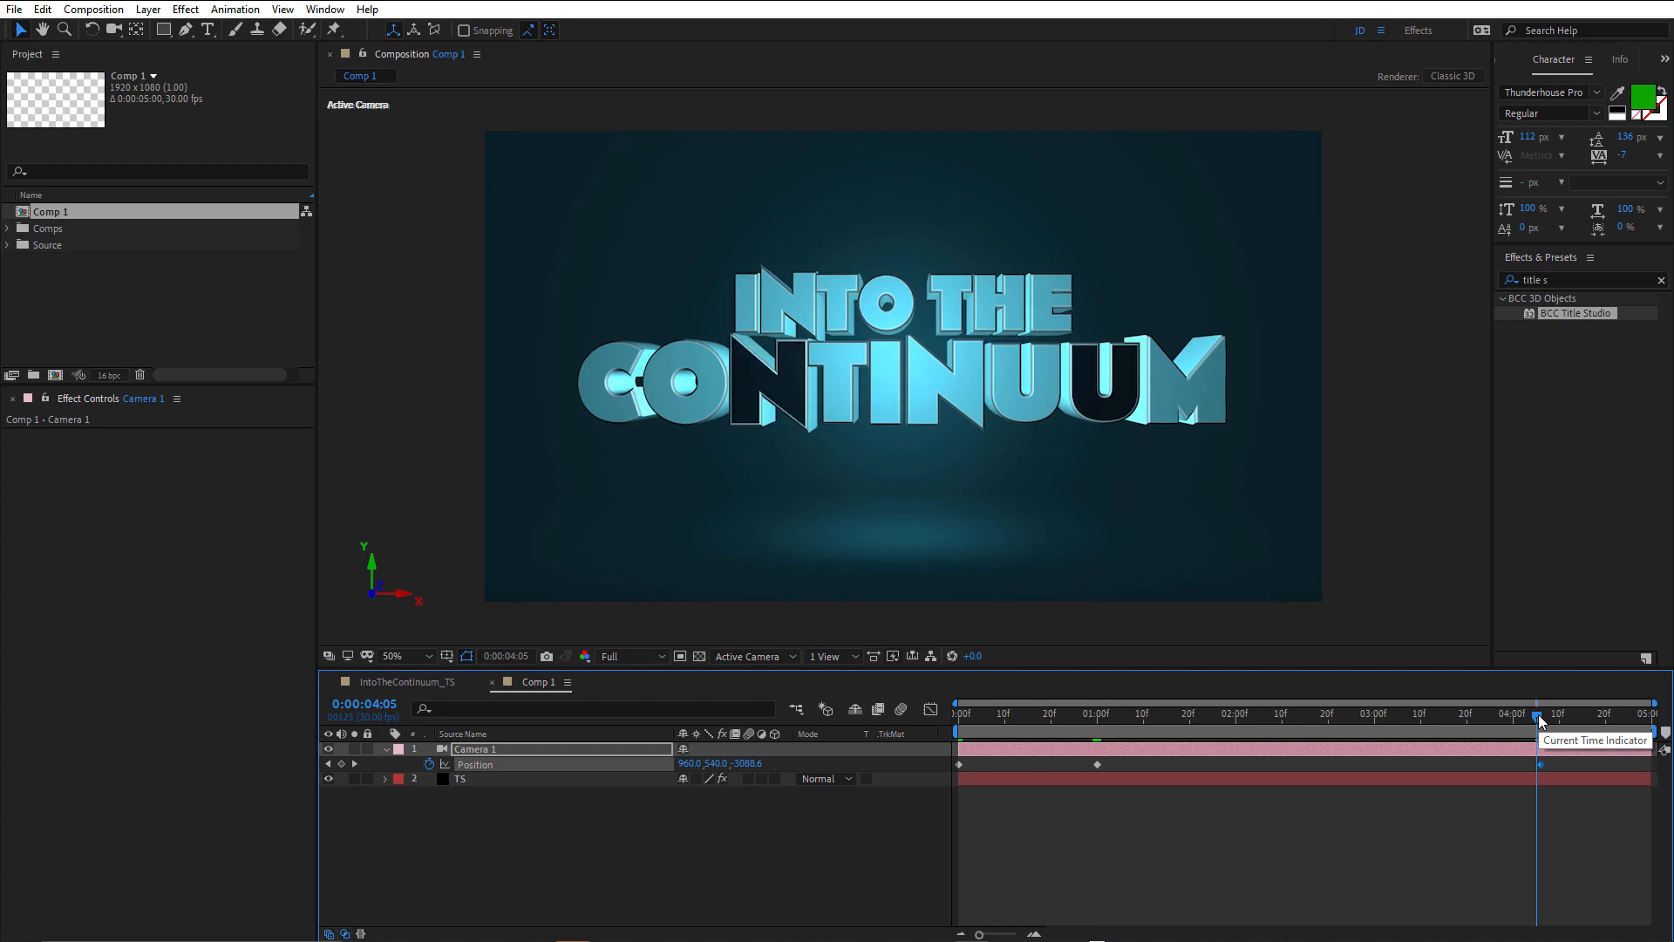
pyautogui.click(1541, 717)
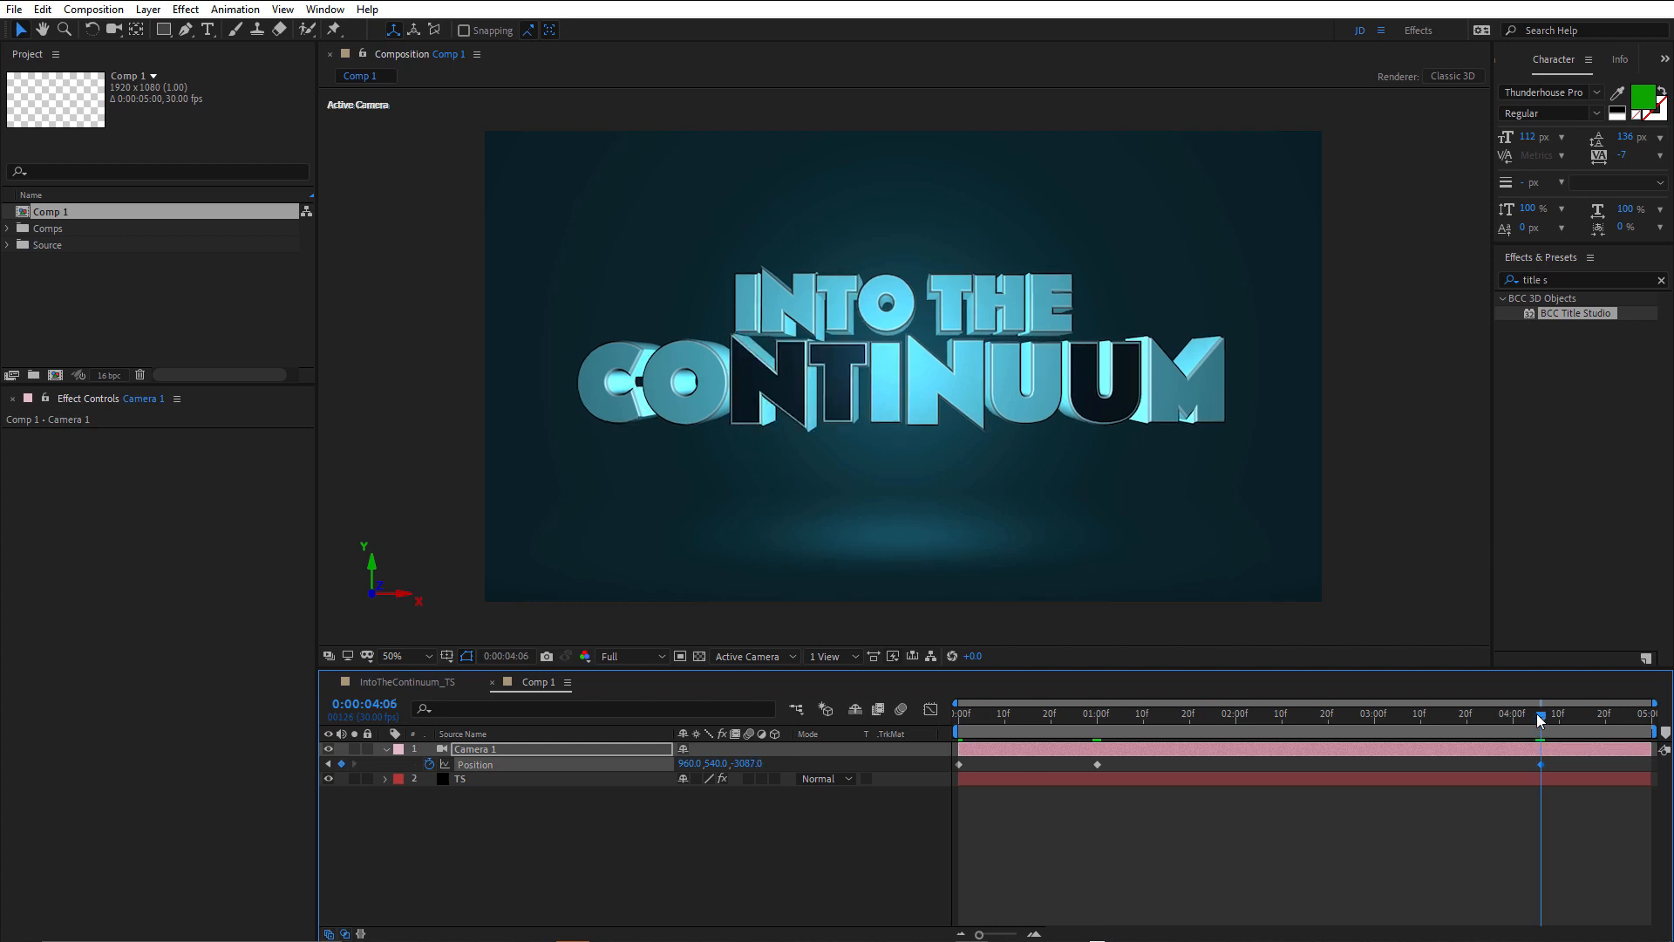
pyautogui.moveTo(750, 763); pyautogui.dragTo(796, 767)
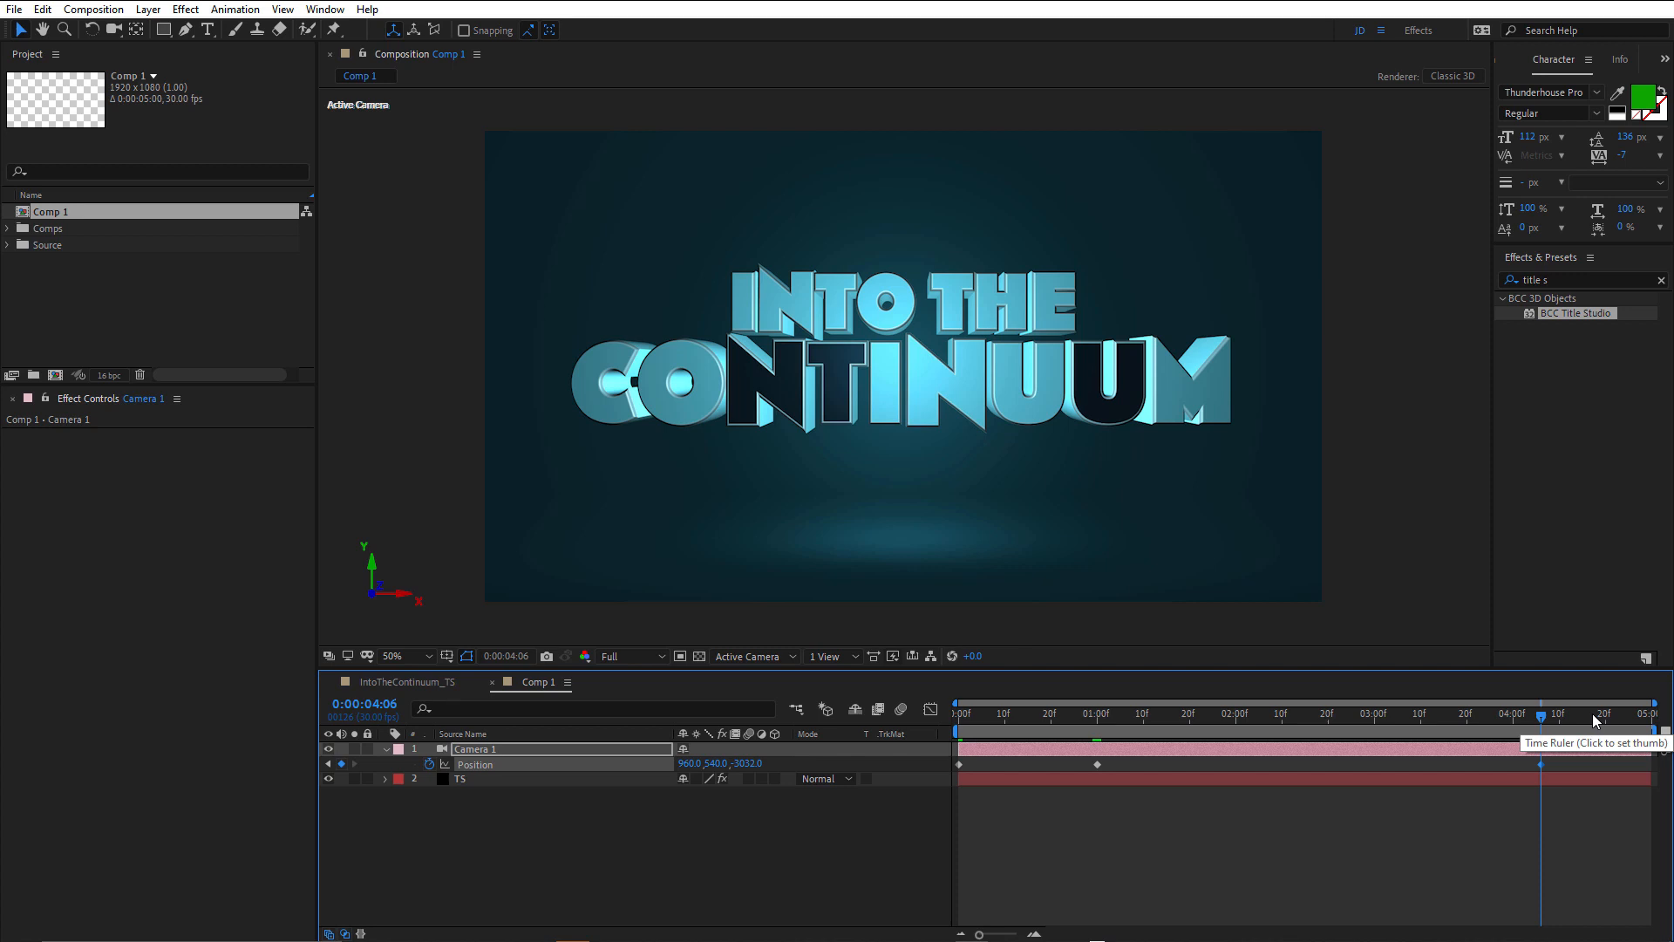
# Keyframe Camera 1's Position at the last frame, 0:00:04:29, with Y 460 and Z -660.
pyautogui.moveTo(1608, 714); pyautogui.dragTo(1647, 716)
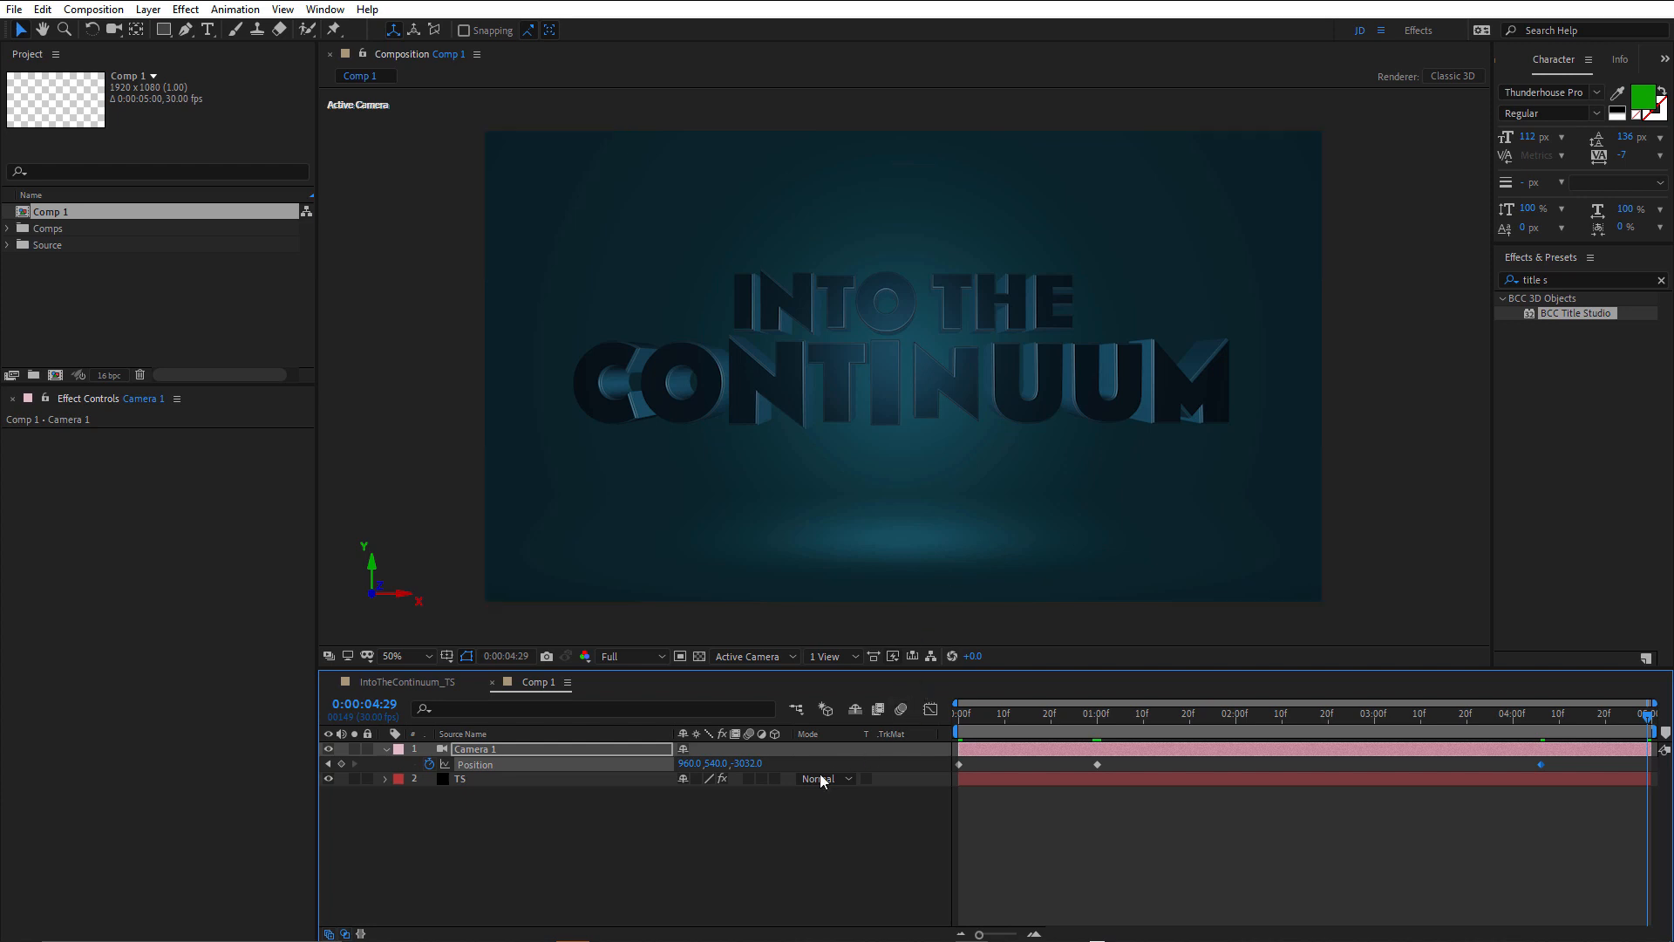
pyautogui.moveTo(749, 764); pyautogui.dragTo(1673, 785)
pyautogui.moveTo(744, 764); pyautogui.dragTo(1000, 763)
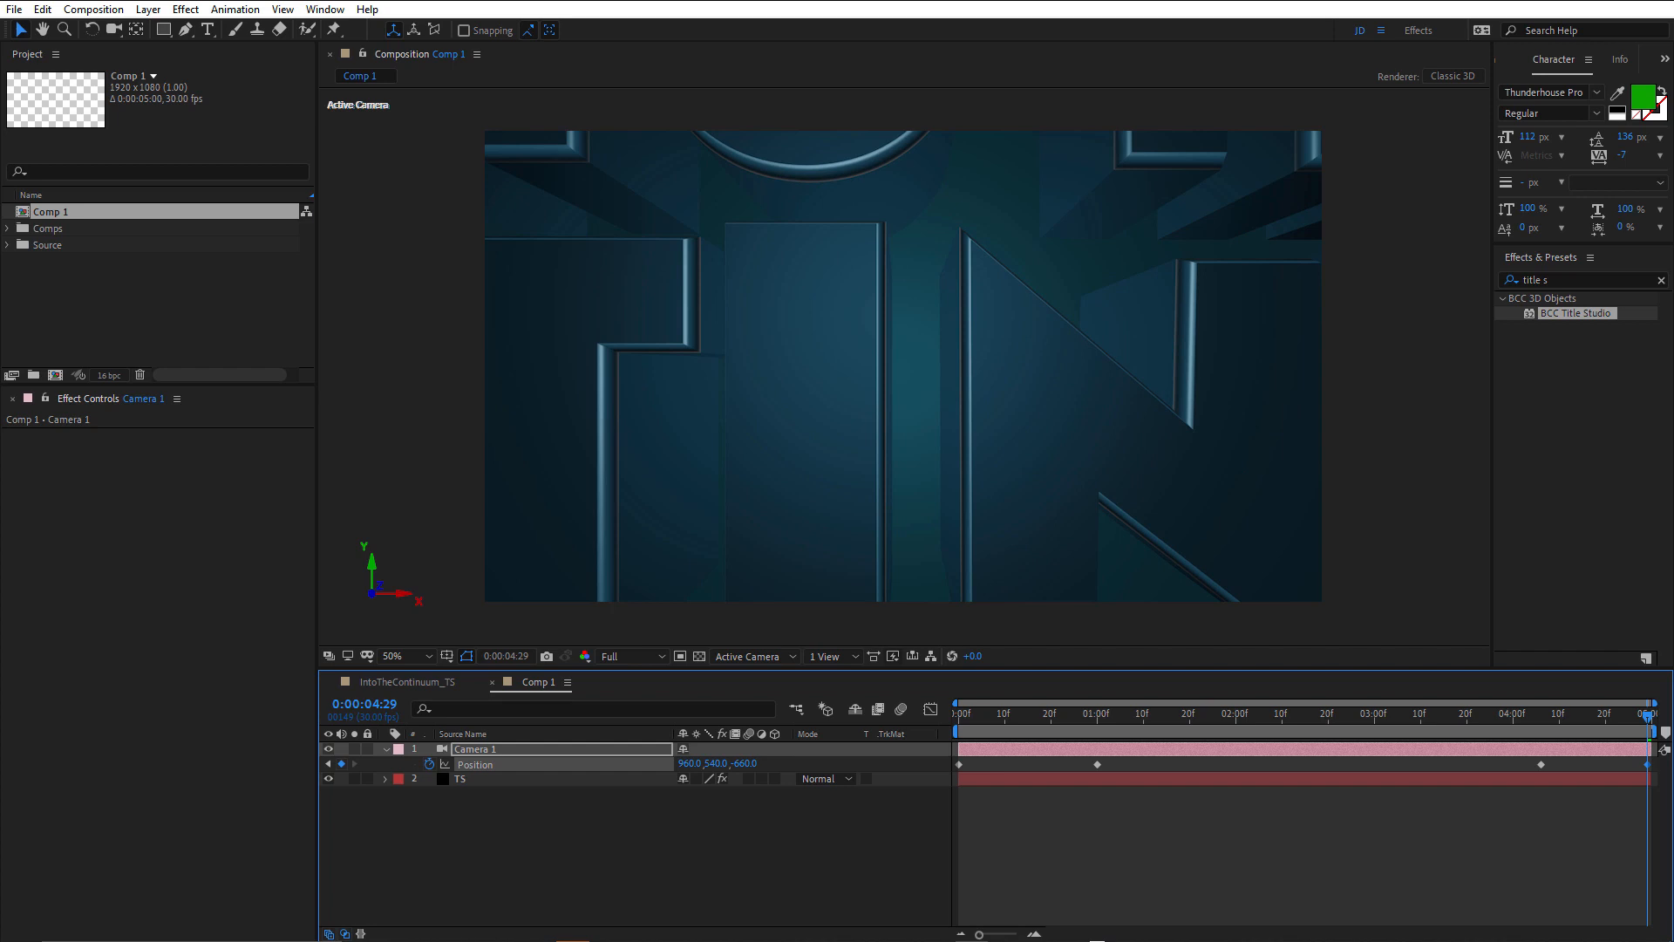
pyautogui.moveTo(715, 763); pyautogui.dragTo(639, 771)
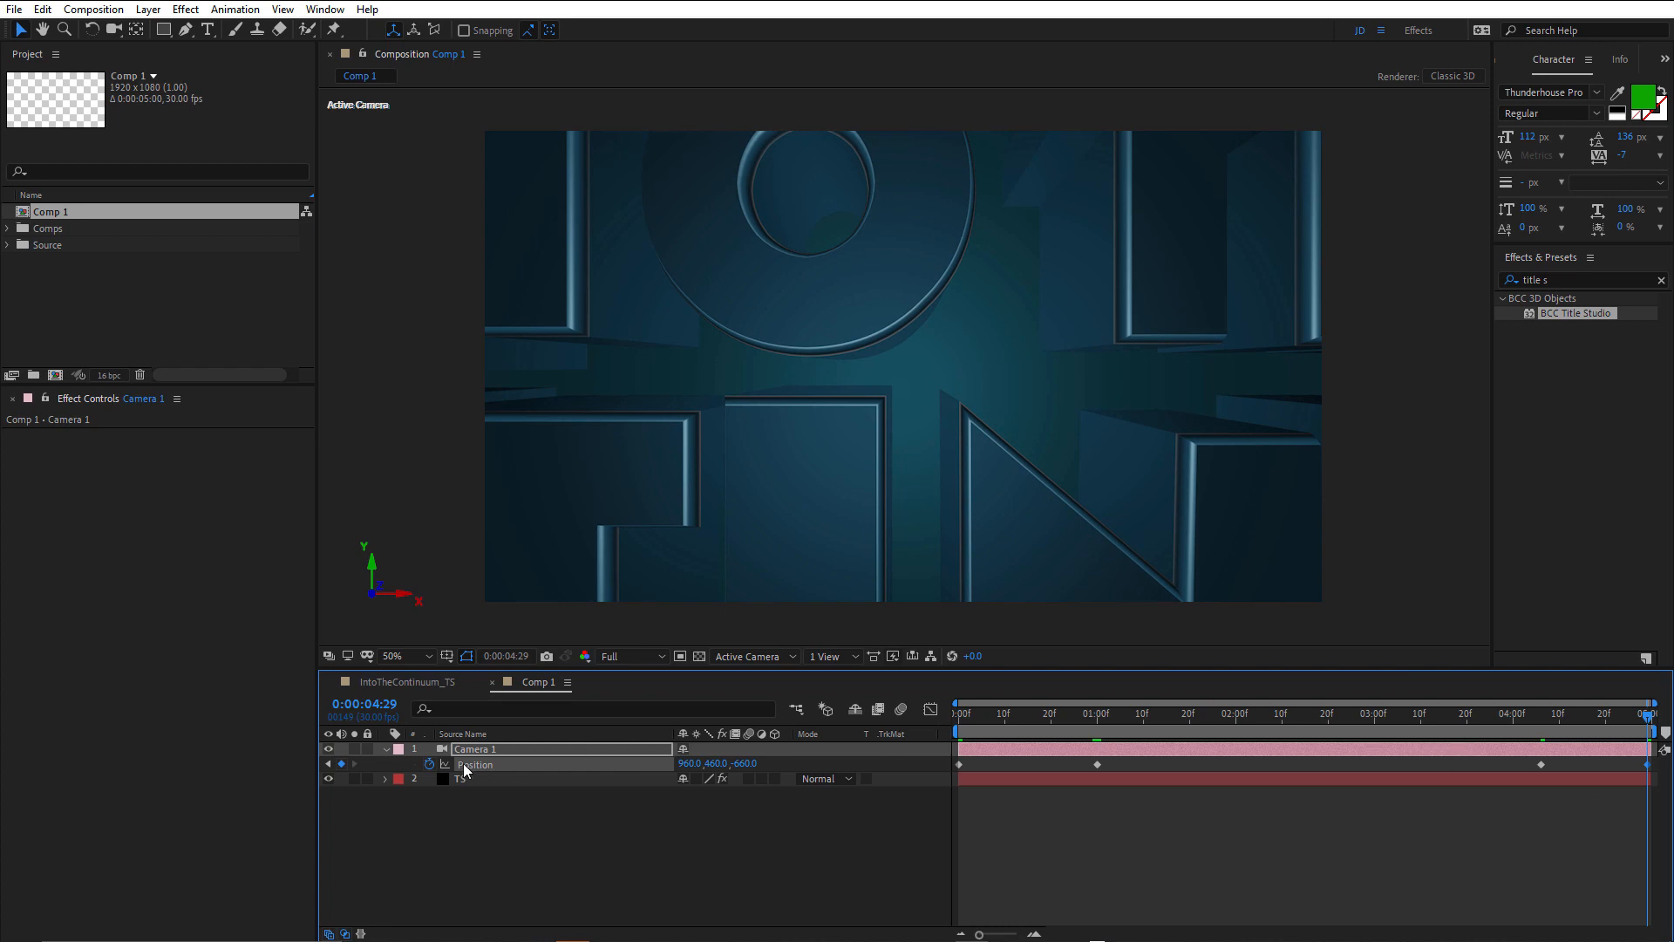
# Ease Camera 1 into the 0:00:01:00 keyframe on the Position speed graph with zero incoming speed and a long influence.
pyautogui.click(931, 710)
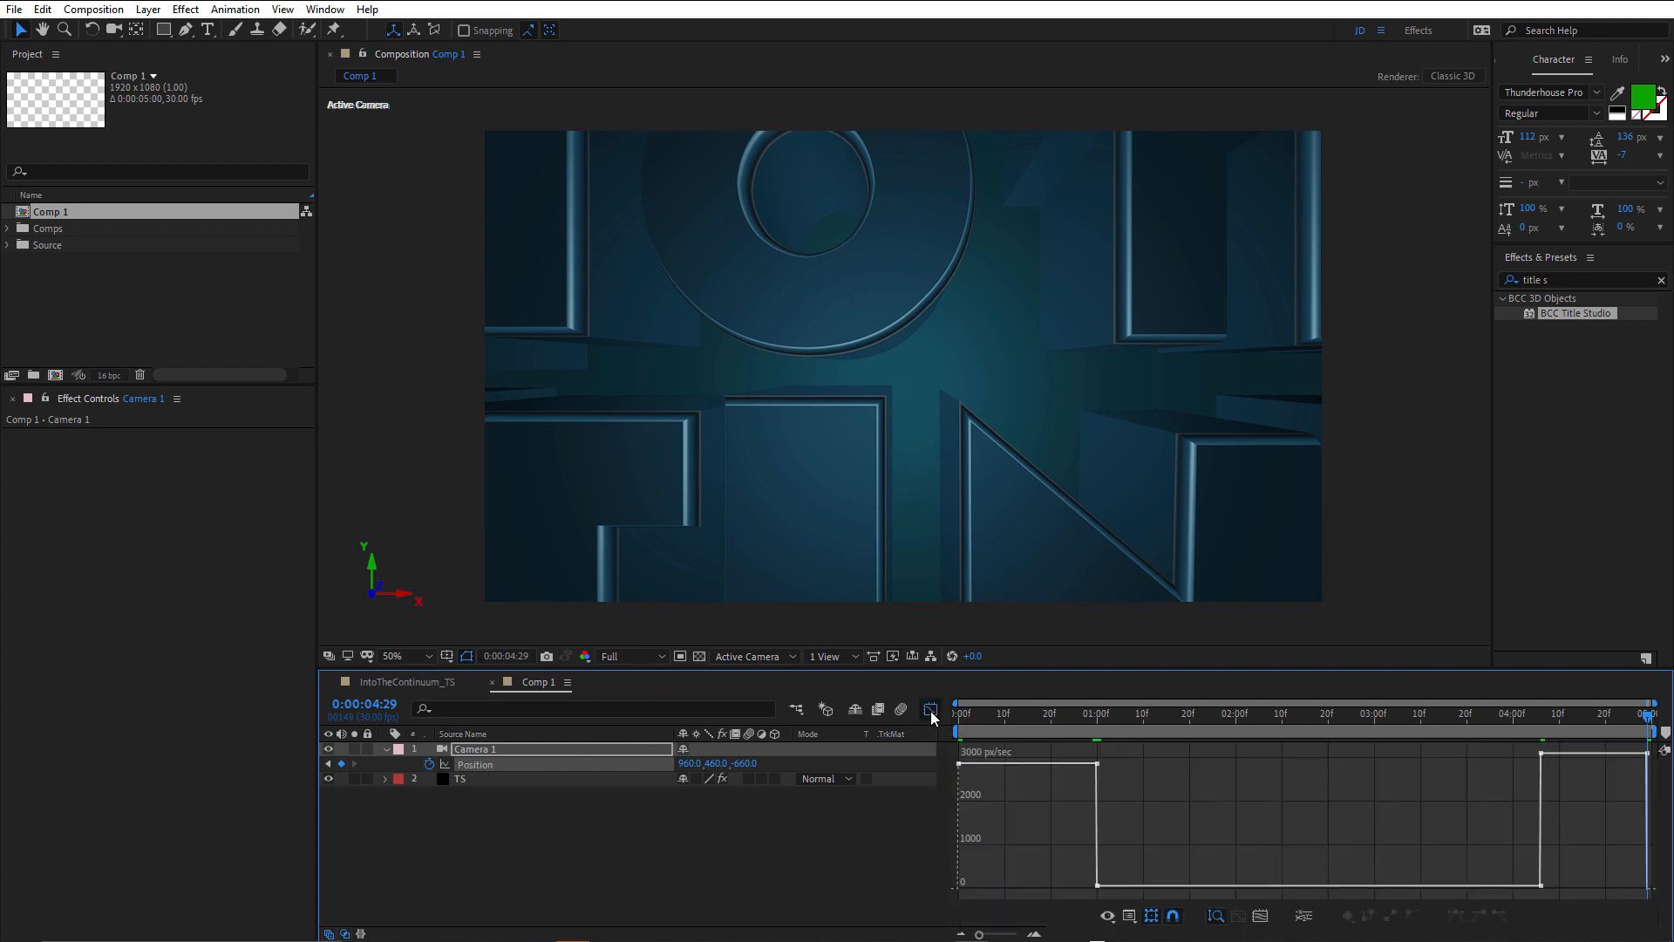
pyautogui.click(1097, 765)
pyautogui.moveTo(1085, 764); pyautogui.dragTo(1035, 896)
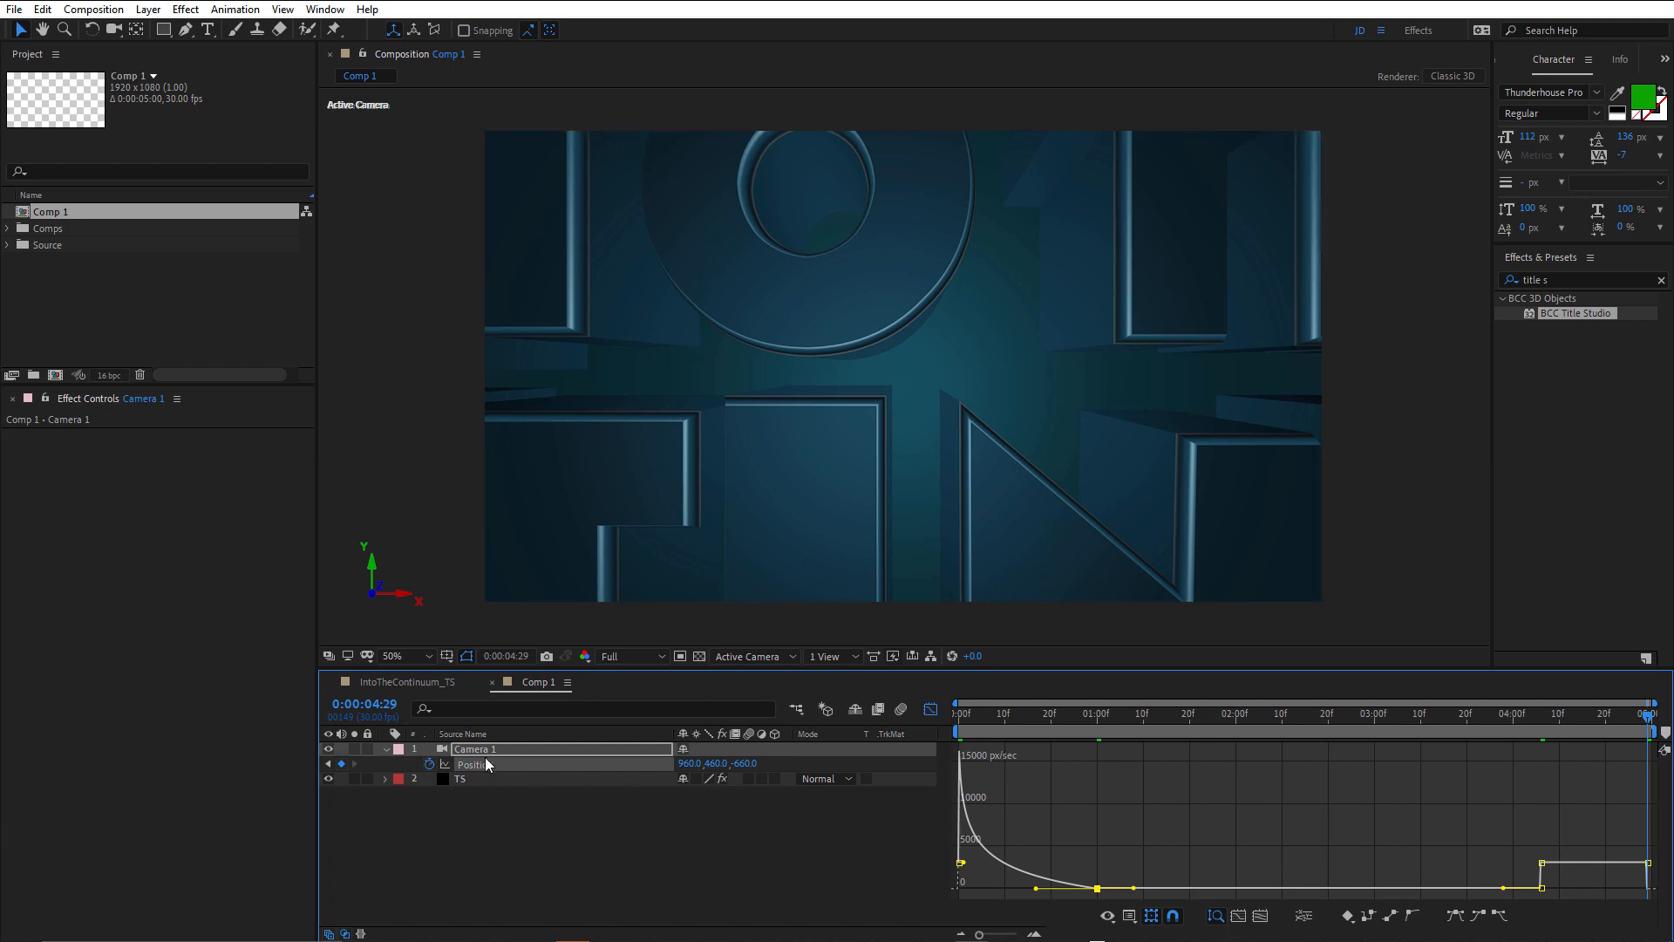
# Switch the TS layer's quality and sampling mode and lower the composition preview resolution to Quarter.
pyautogui.click(708, 778)
pyautogui.click(640, 655)
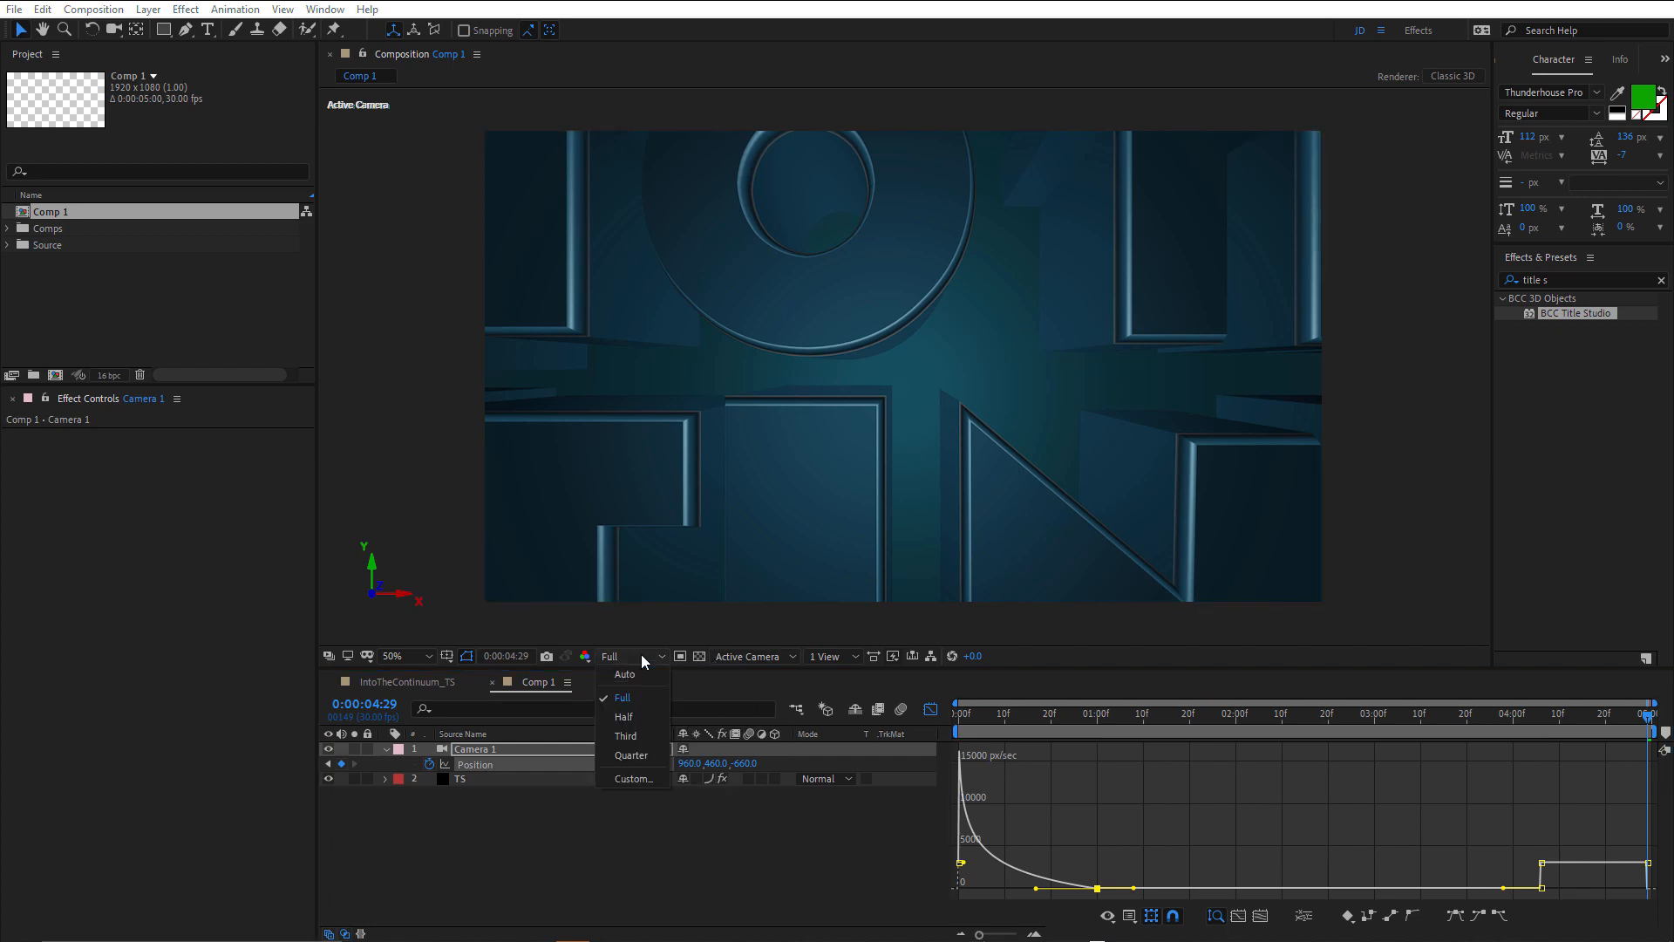
pyautogui.click(638, 720)
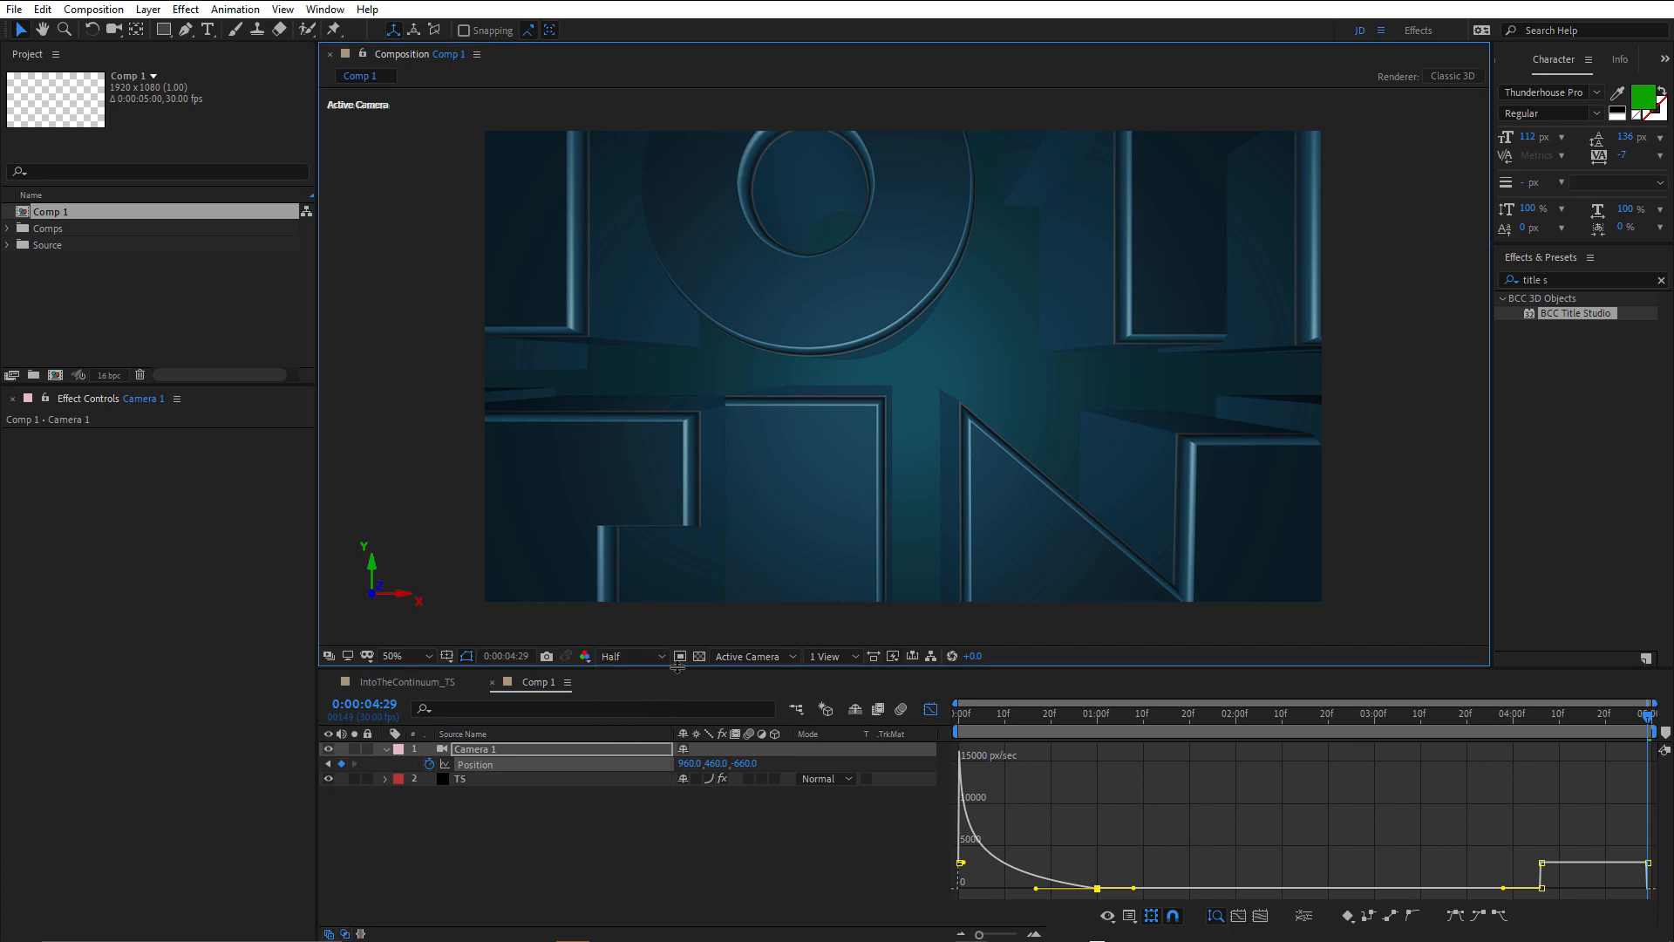
pyautogui.click(629, 658)
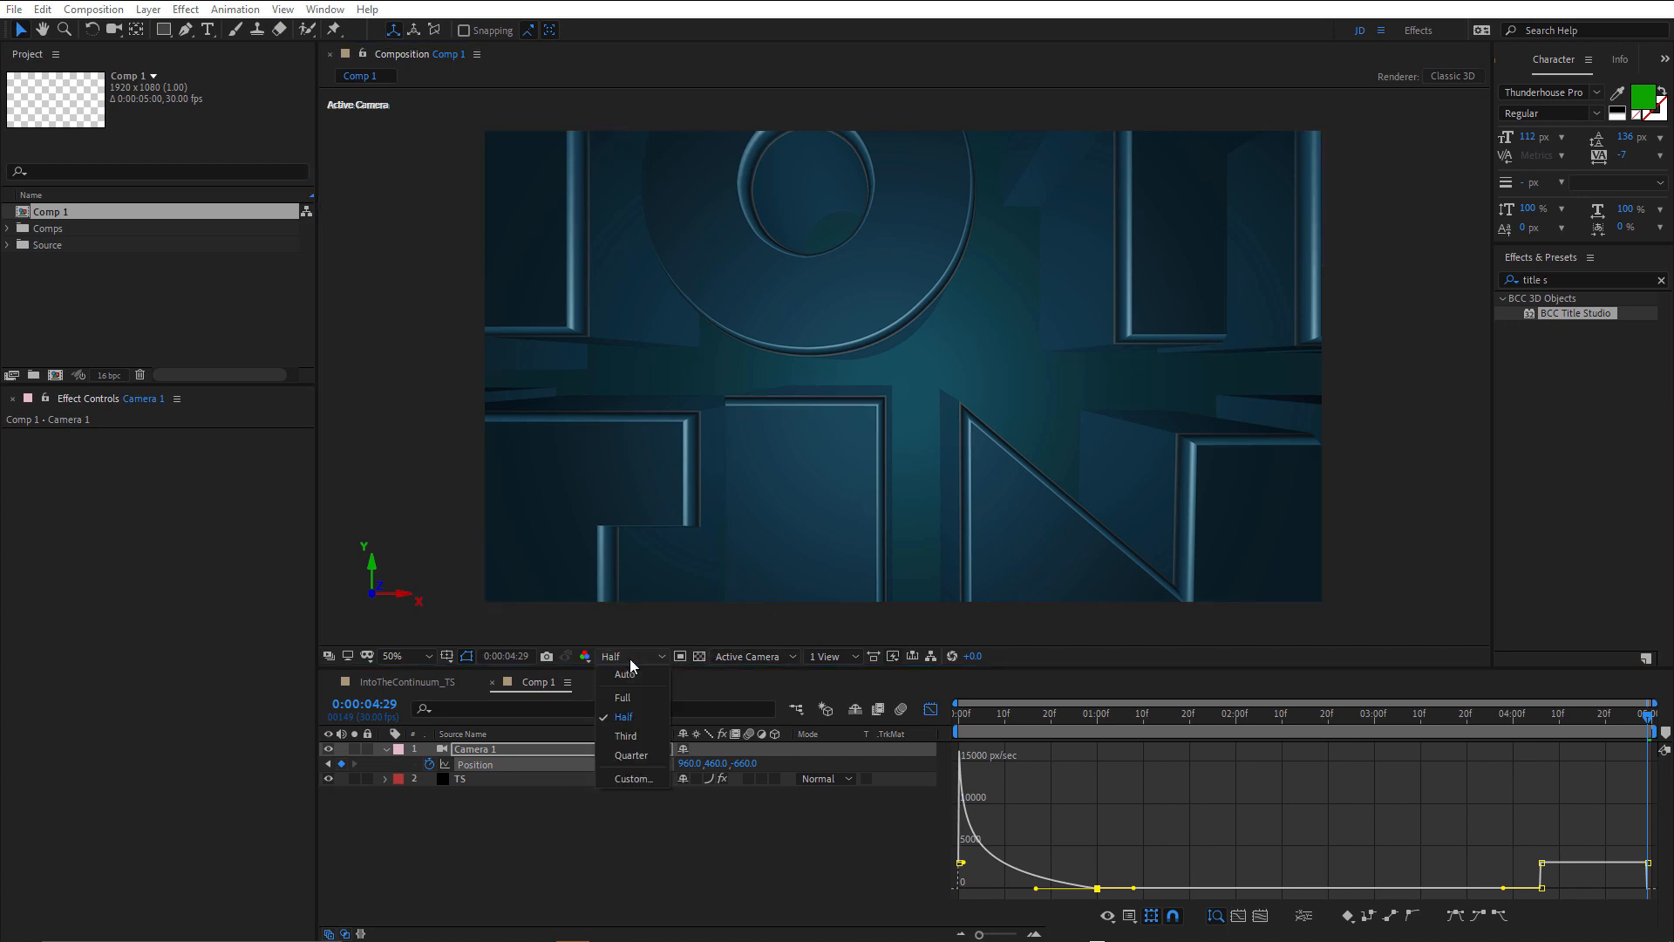
pyautogui.click(631, 755)
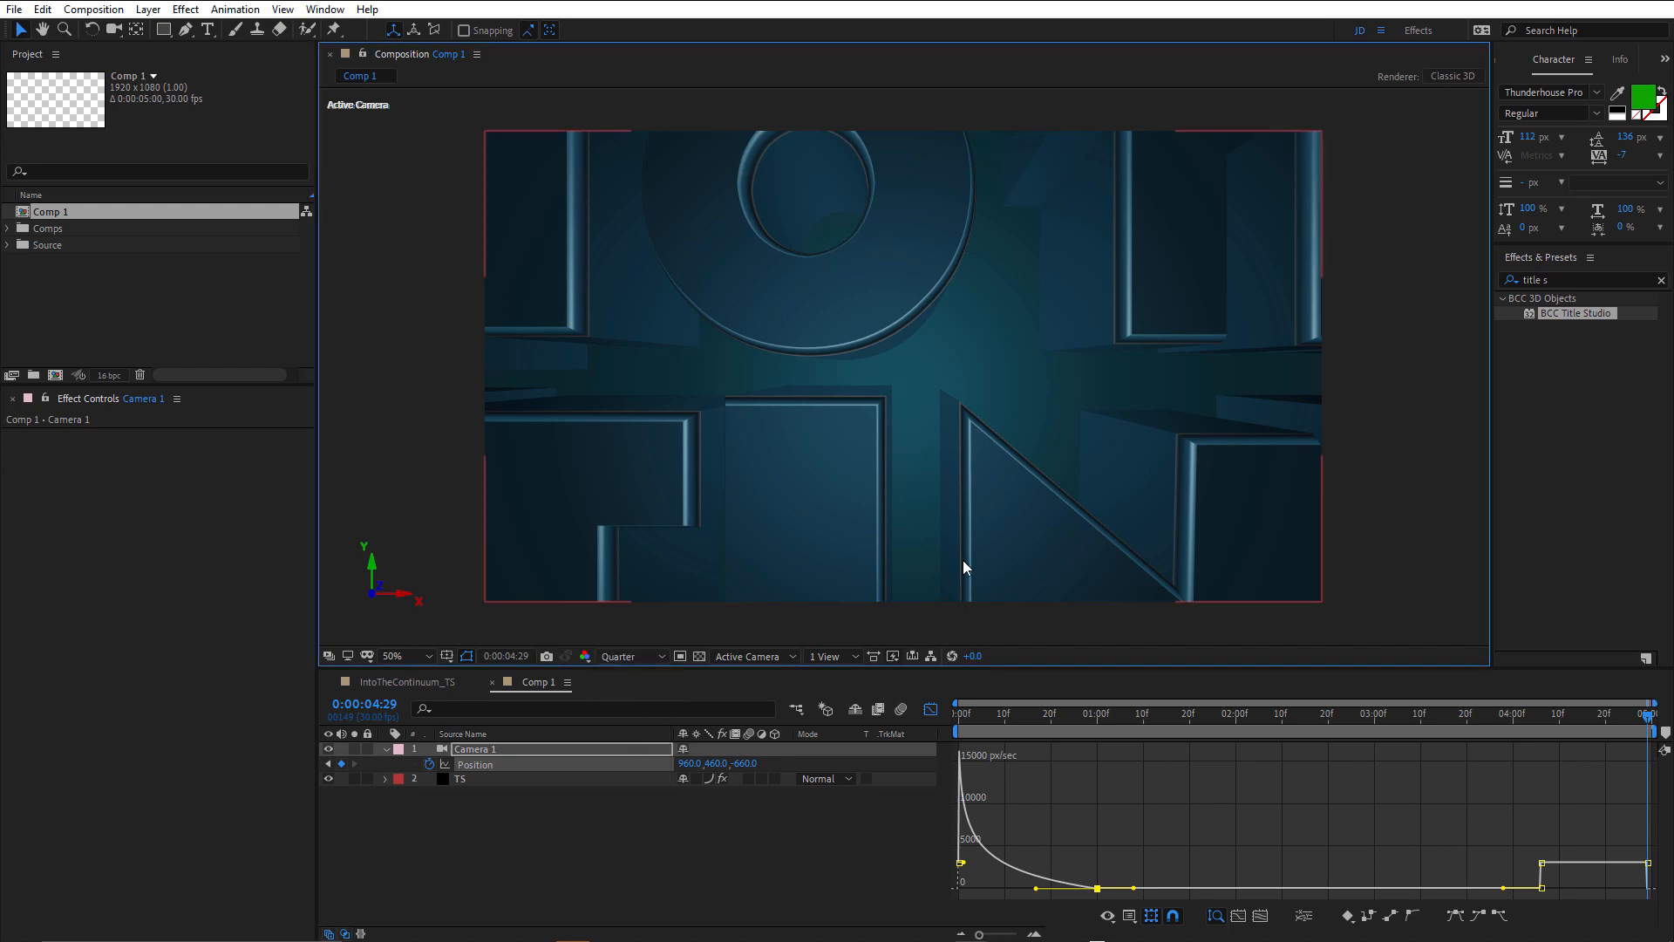
# End the work area at about 0:00:01:06 and preview the camera pull-back within it.
pyautogui.moveTo(1023, 715); pyautogui.dragTo(1147, 733)
pyautogui.press('n')
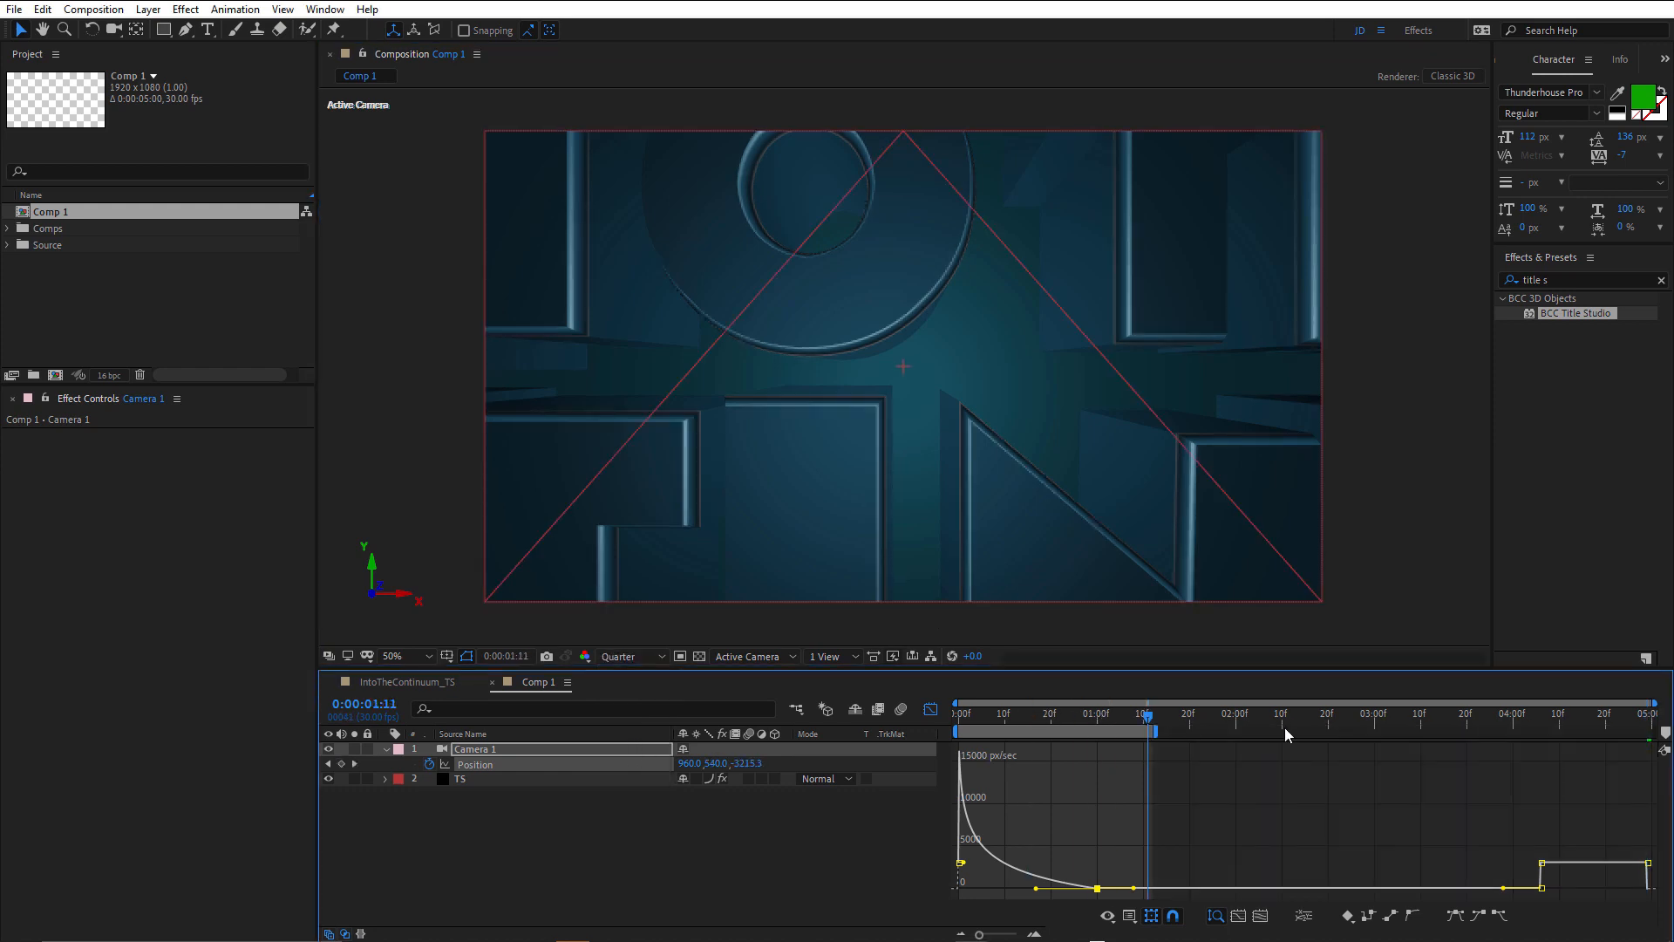
pyautogui.press('space')
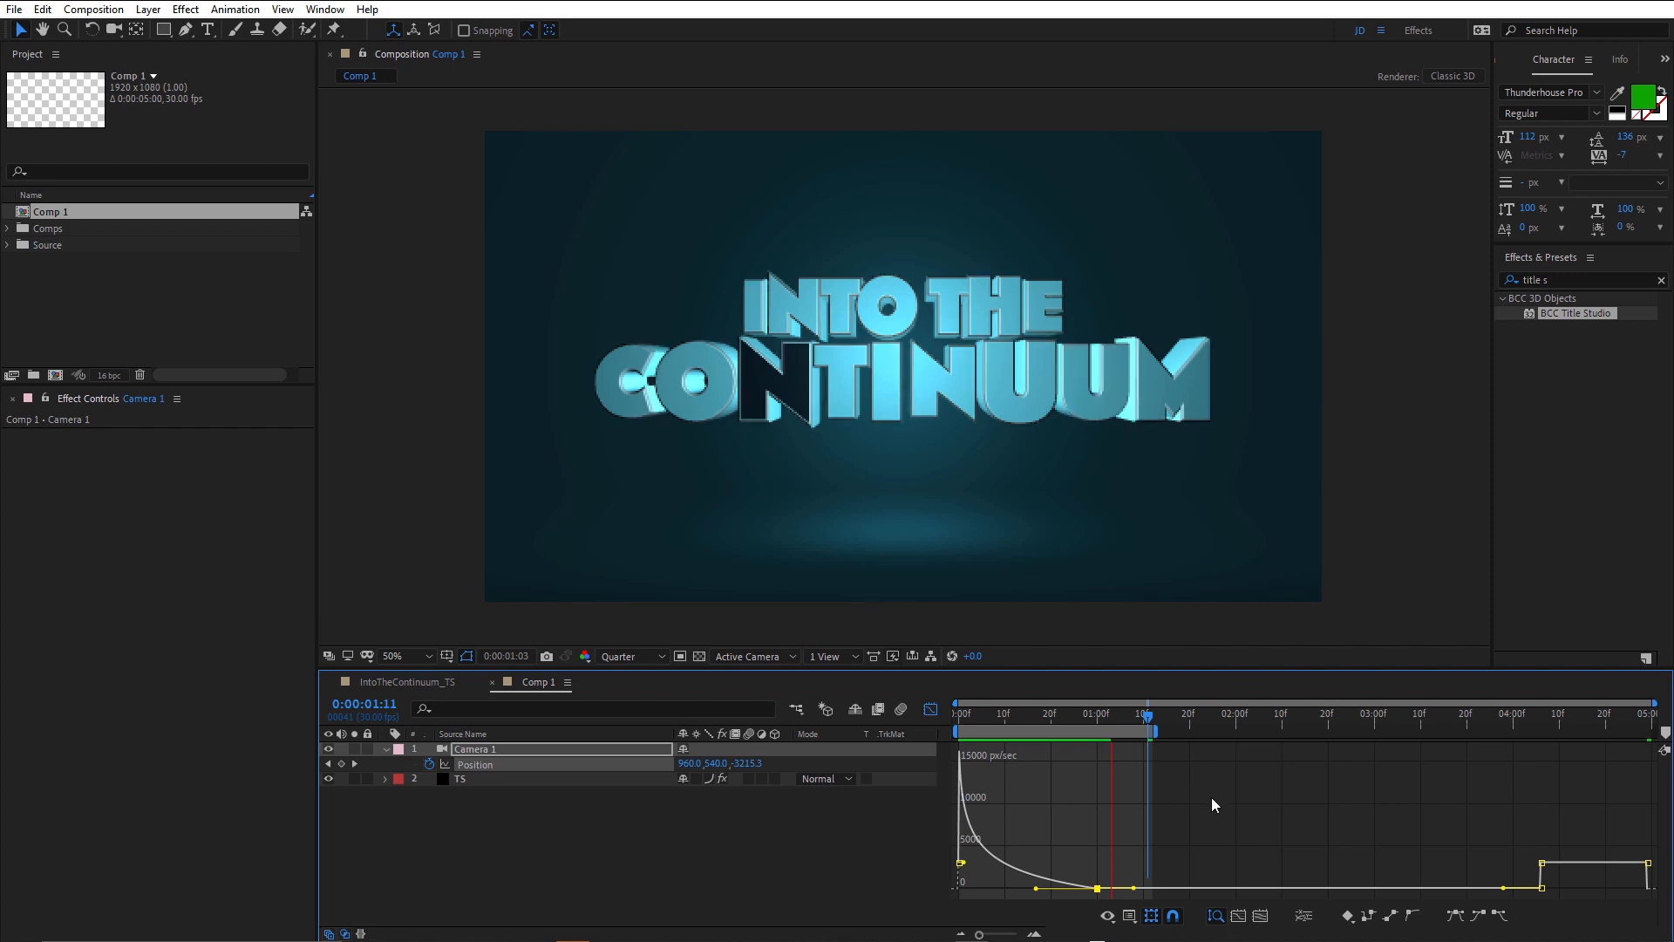
pyautogui.press('space')
pyautogui.moveTo(1159, 732); pyautogui.dragTo(1132, 739)
pyautogui.press('space')
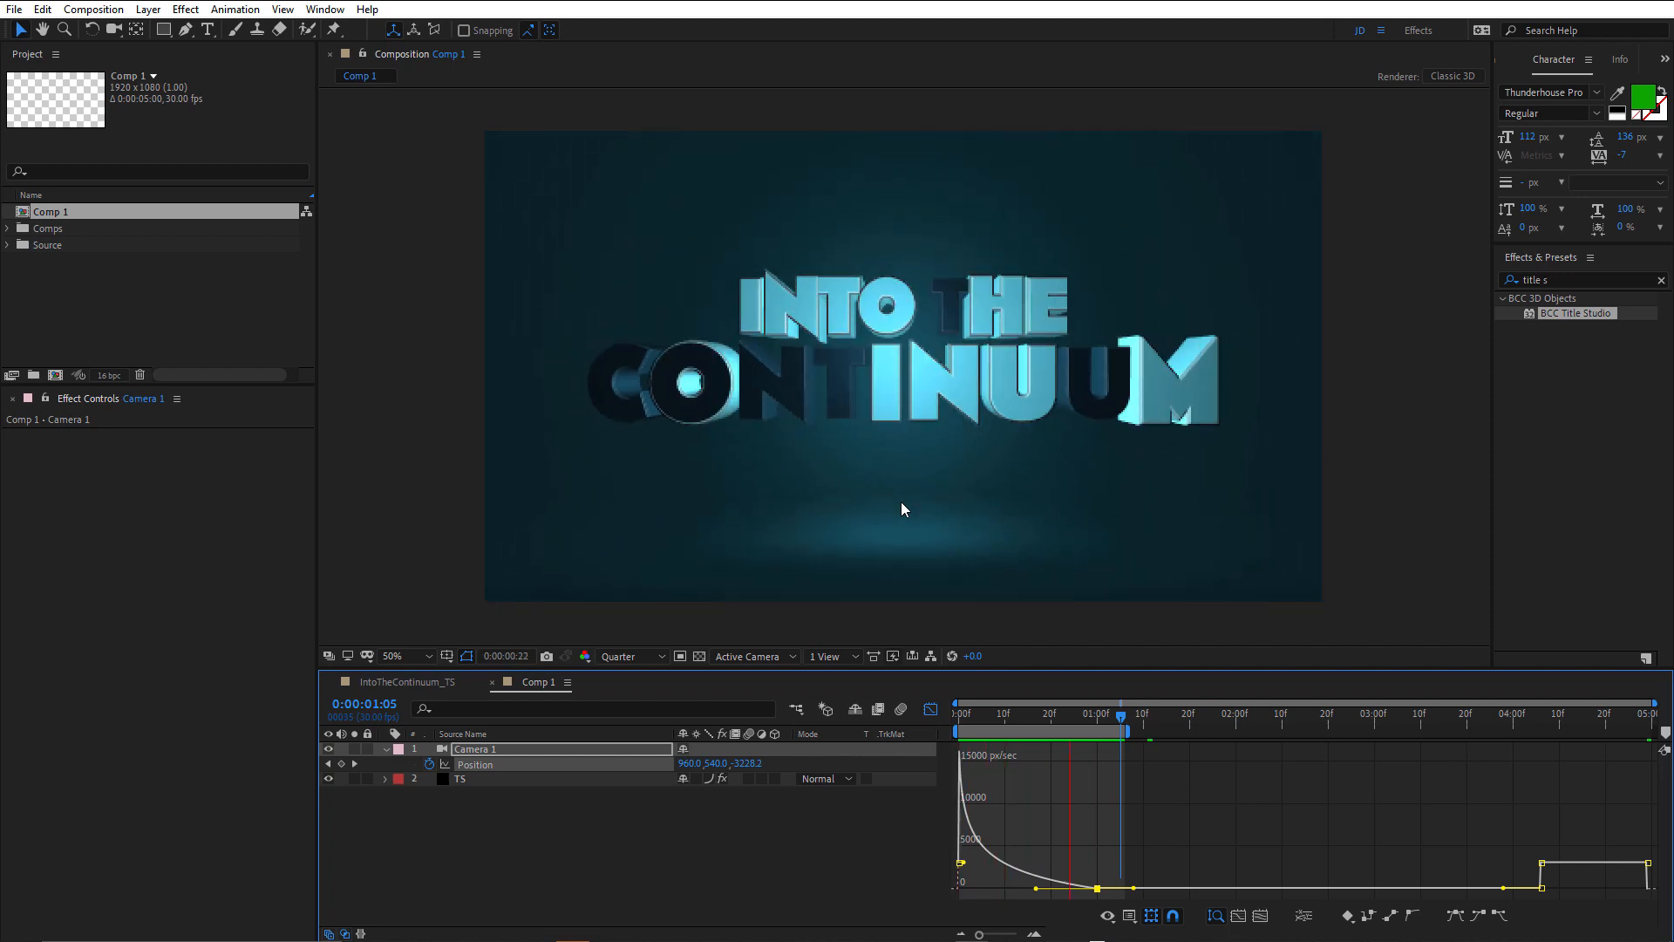
pyautogui.press('space')
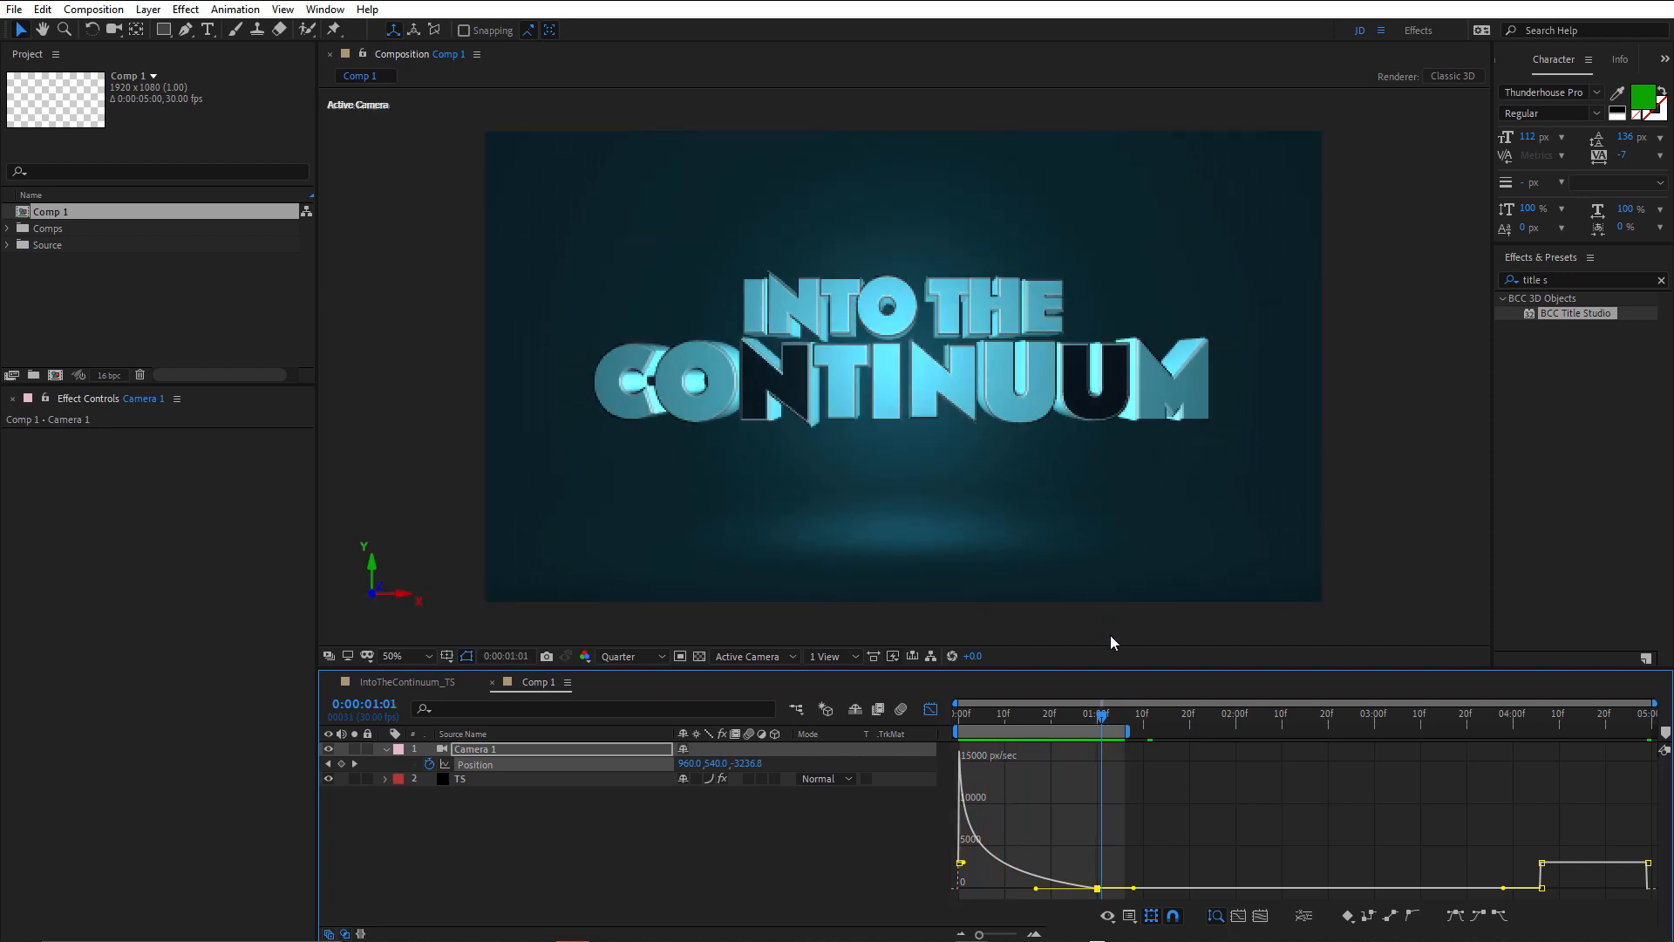
# Raise the incoming speed of the Position keyframe at 0:00:01:00 on the graph to match its outgoing speed.
pyautogui.moveTo(1079, 720); pyautogui.dragTo(1068, 721)
pyautogui.scroll(2, 1093, 896)
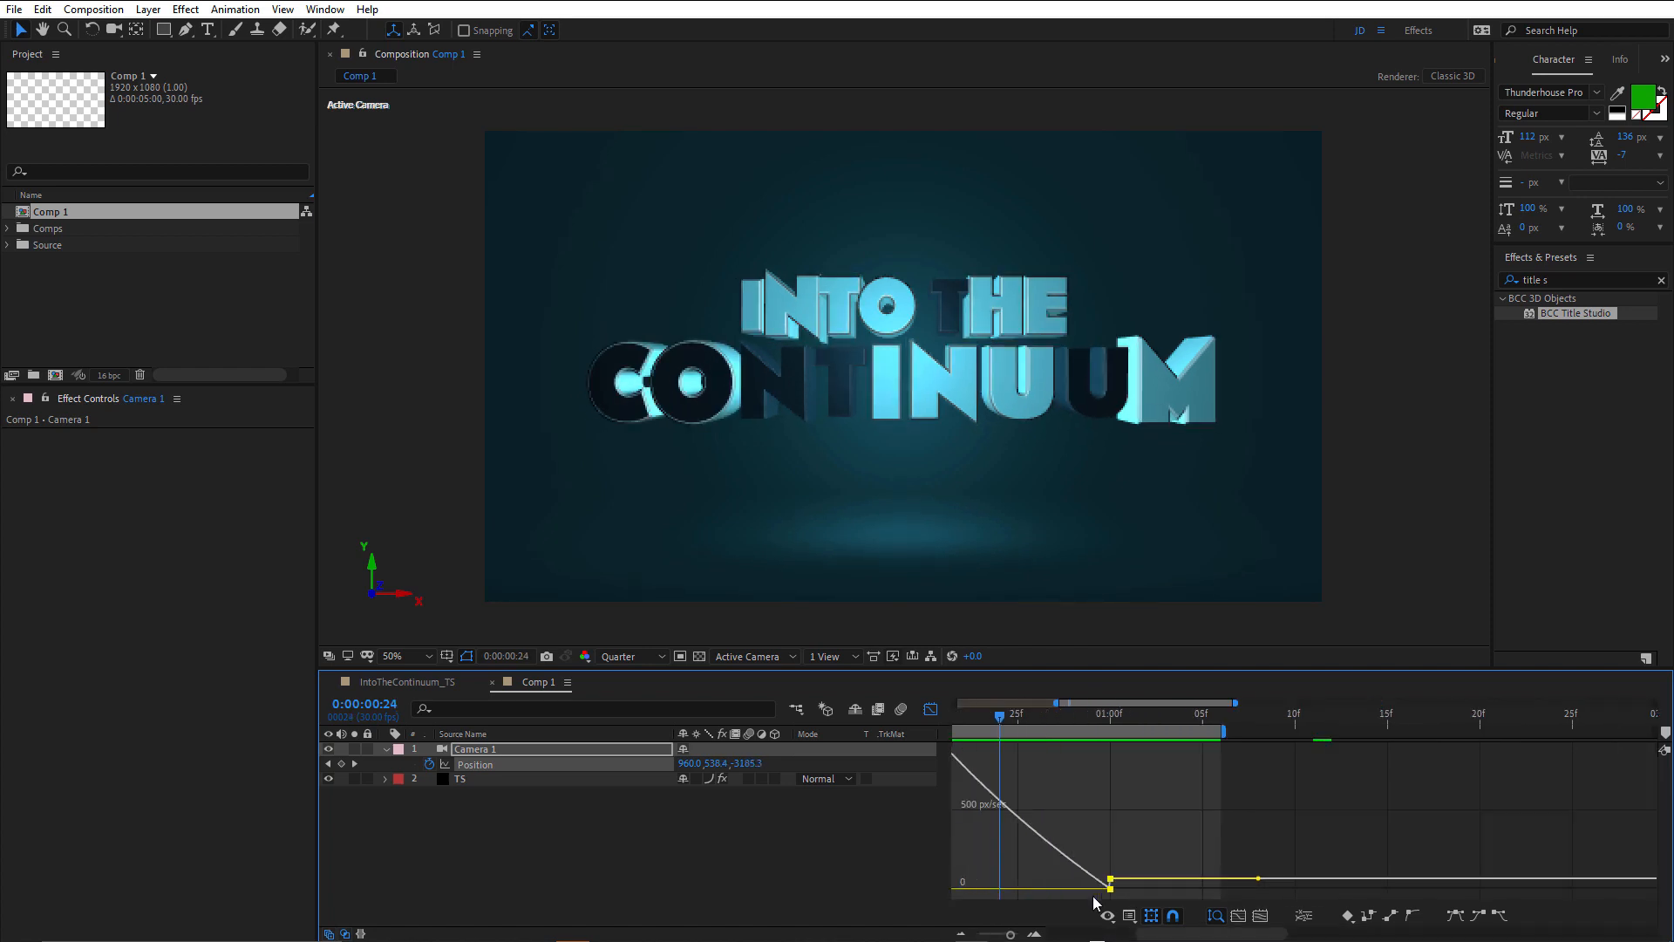
pyautogui.scroll(1, 1095, 899)
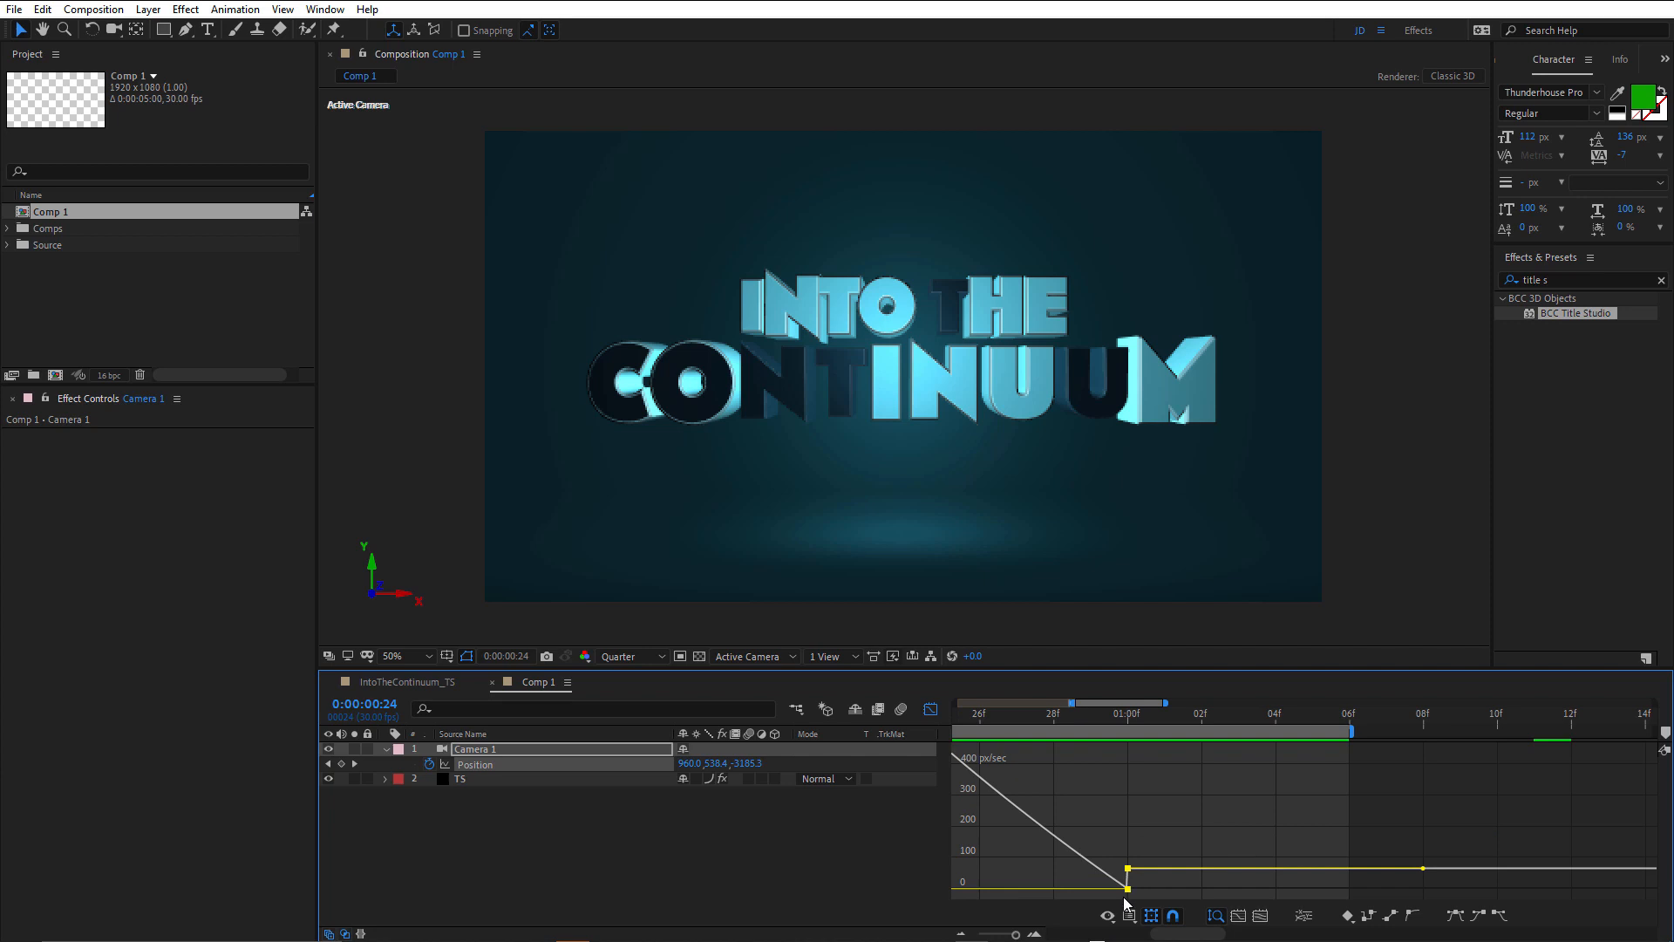
pyautogui.click(1128, 889)
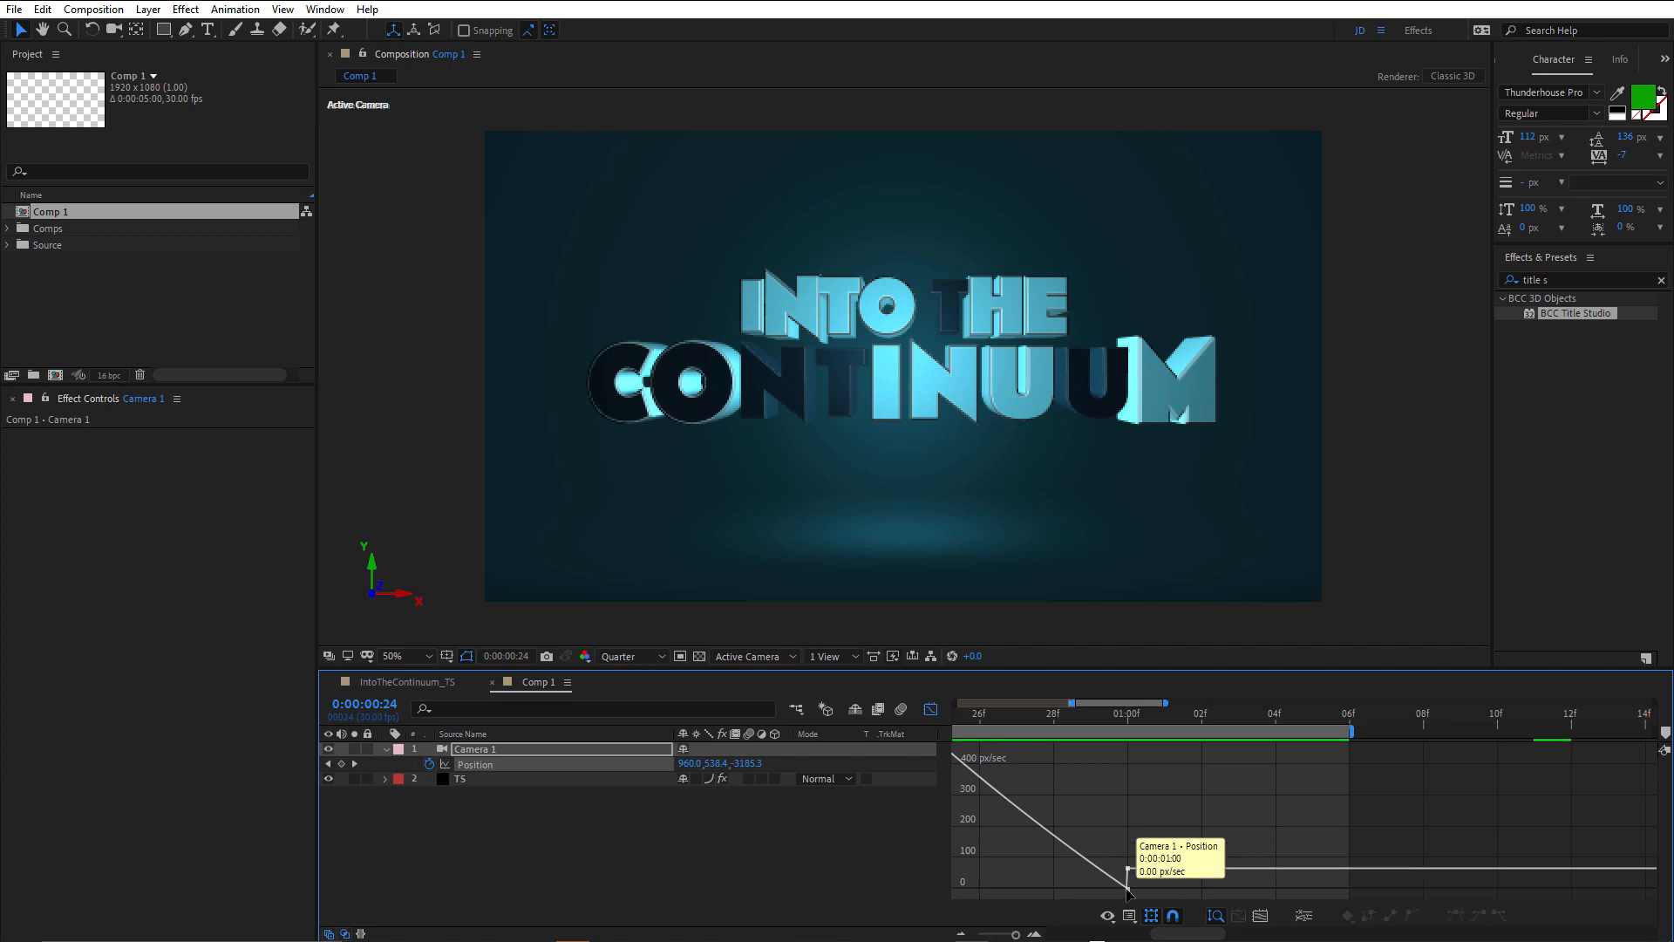
pyautogui.moveTo(1128, 890); pyautogui.dragTo(1127, 870)
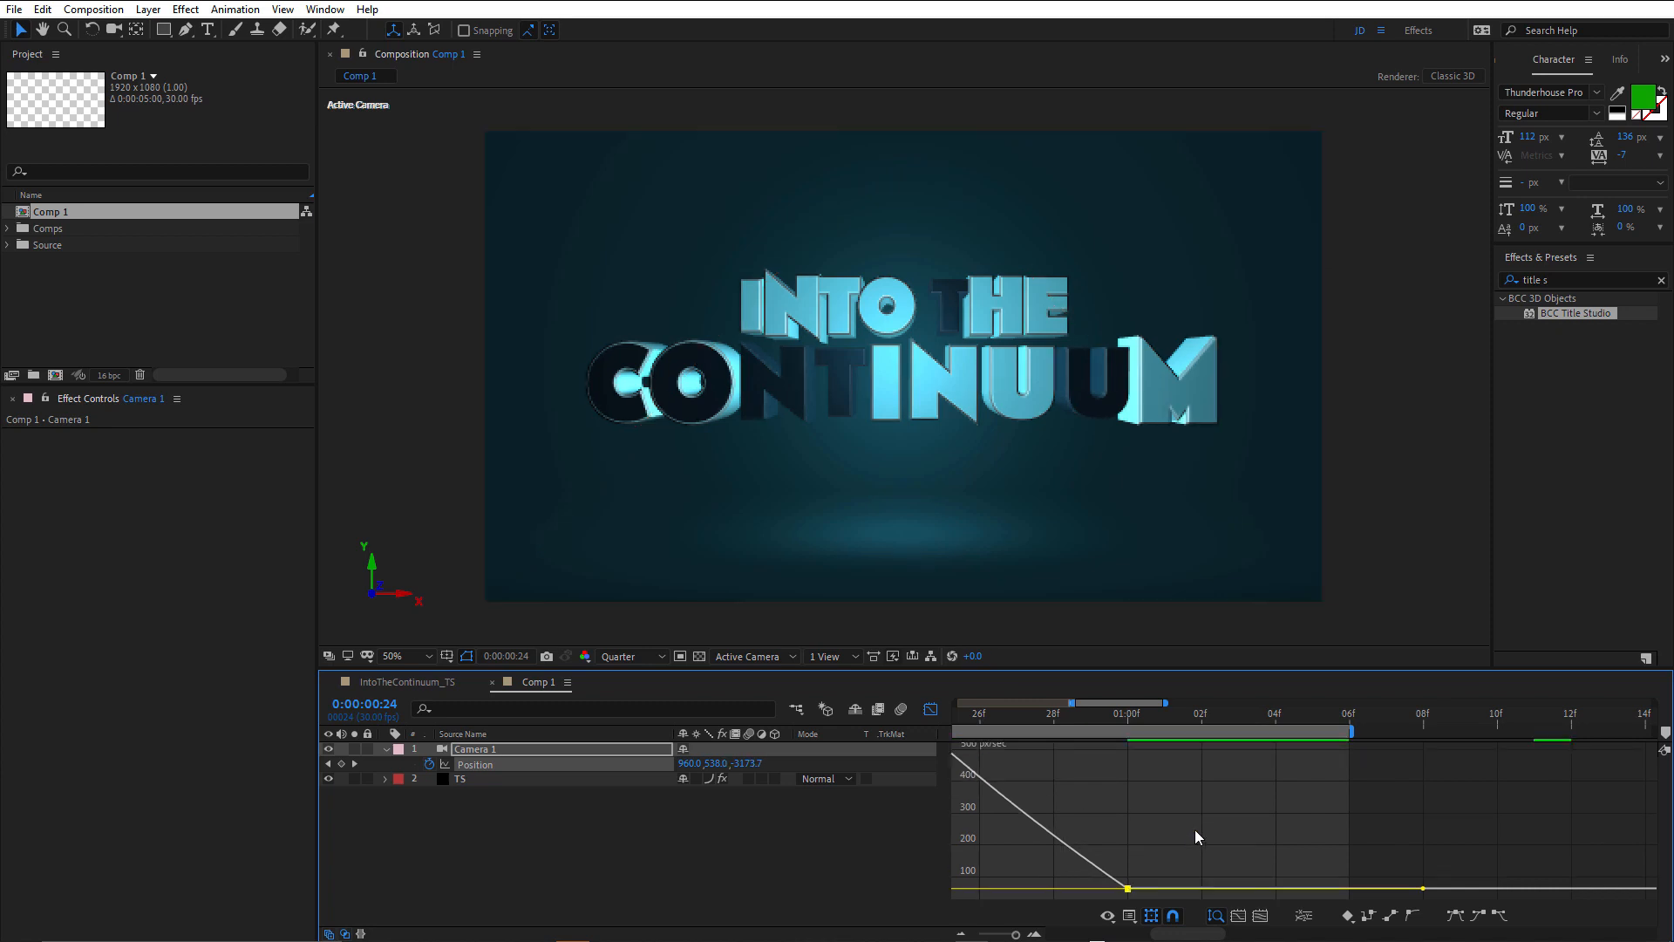
pyautogui.scroll(-5, 1194, 830)
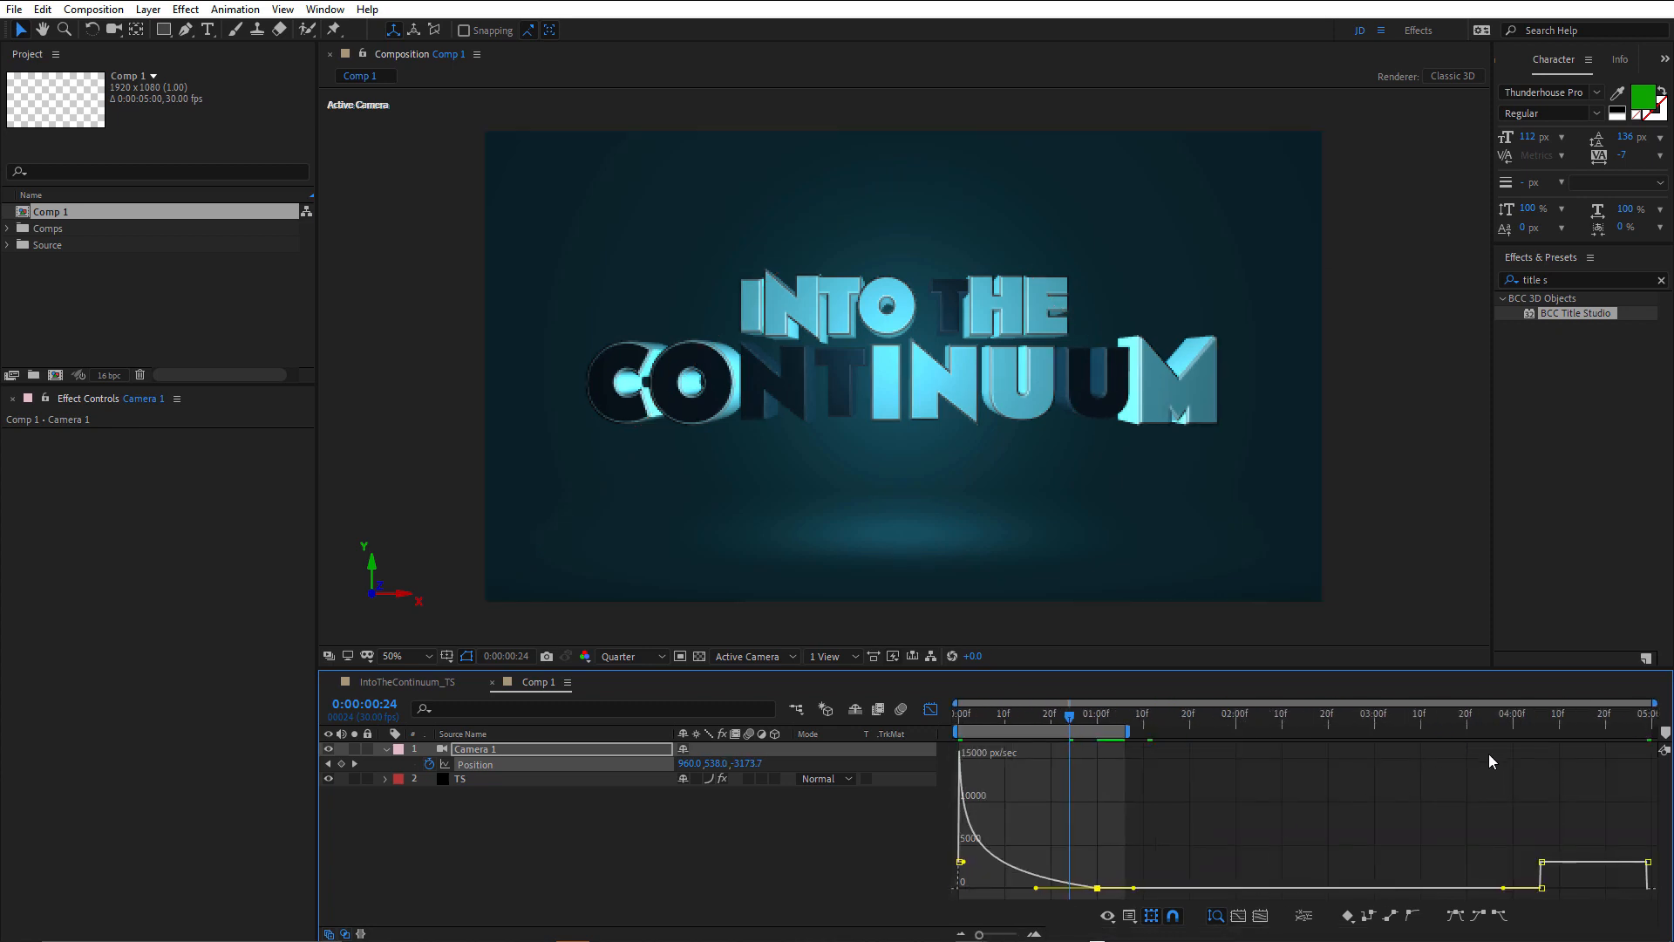
# Shape the last Position segment on Camera 1's speed graph to leave 0:00:04:06 slowly and accelerate to about 13500 px/sec at the final keyframe.
pyautogui.moveTo(1545, 870)
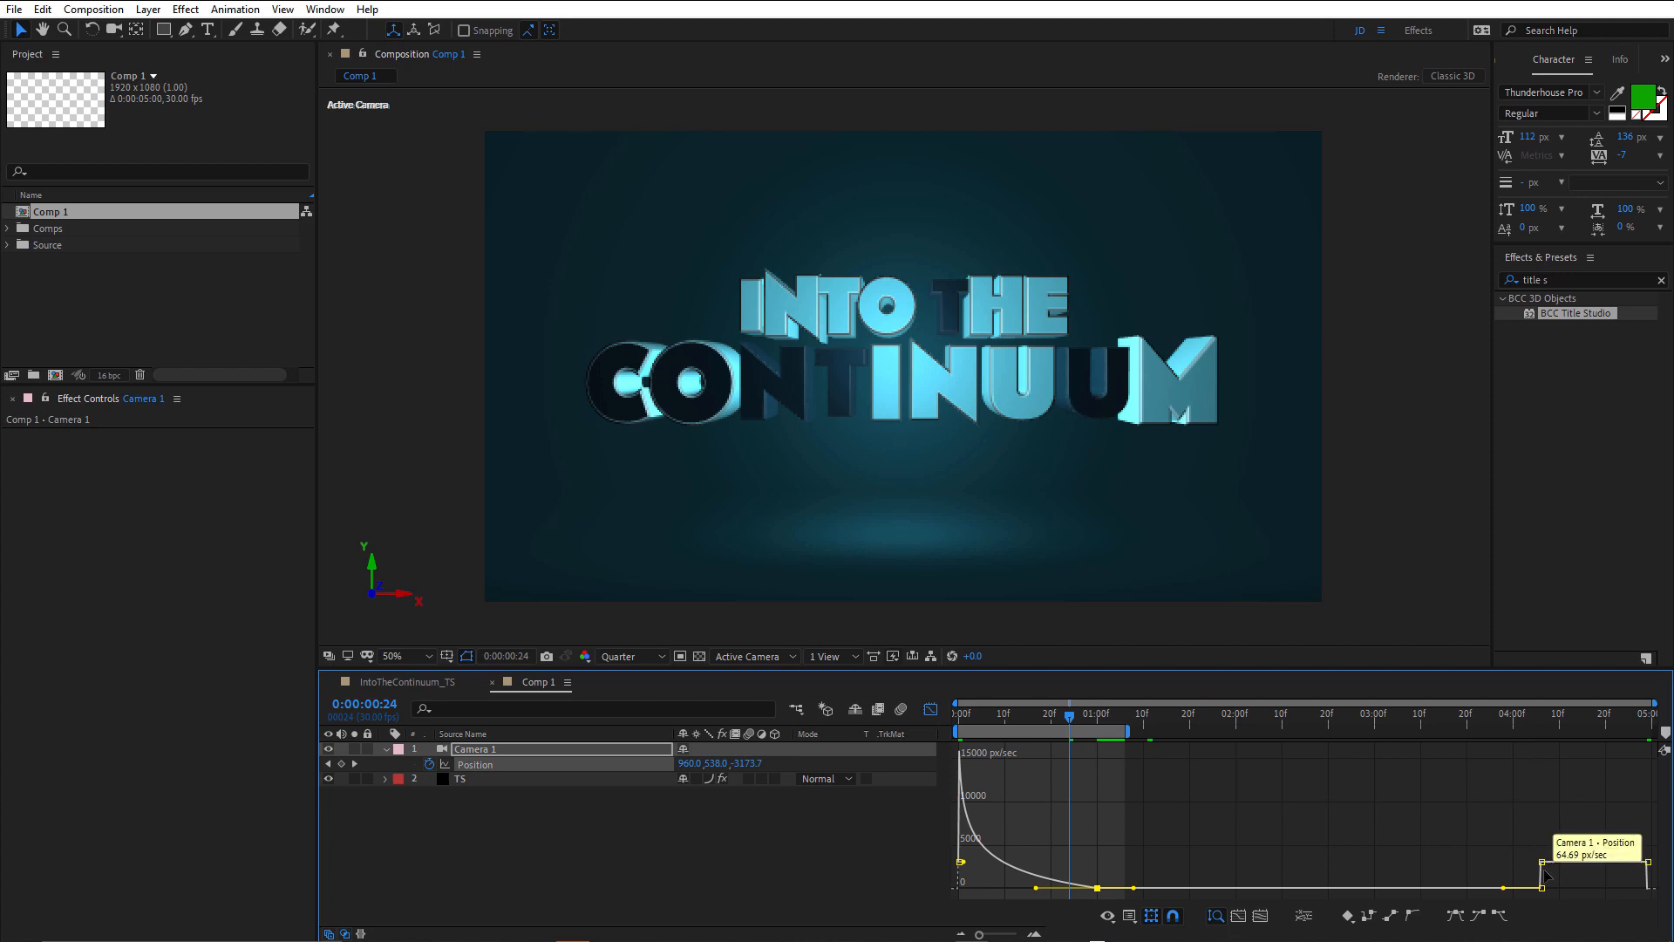
pyautogui.click(1543, 862)
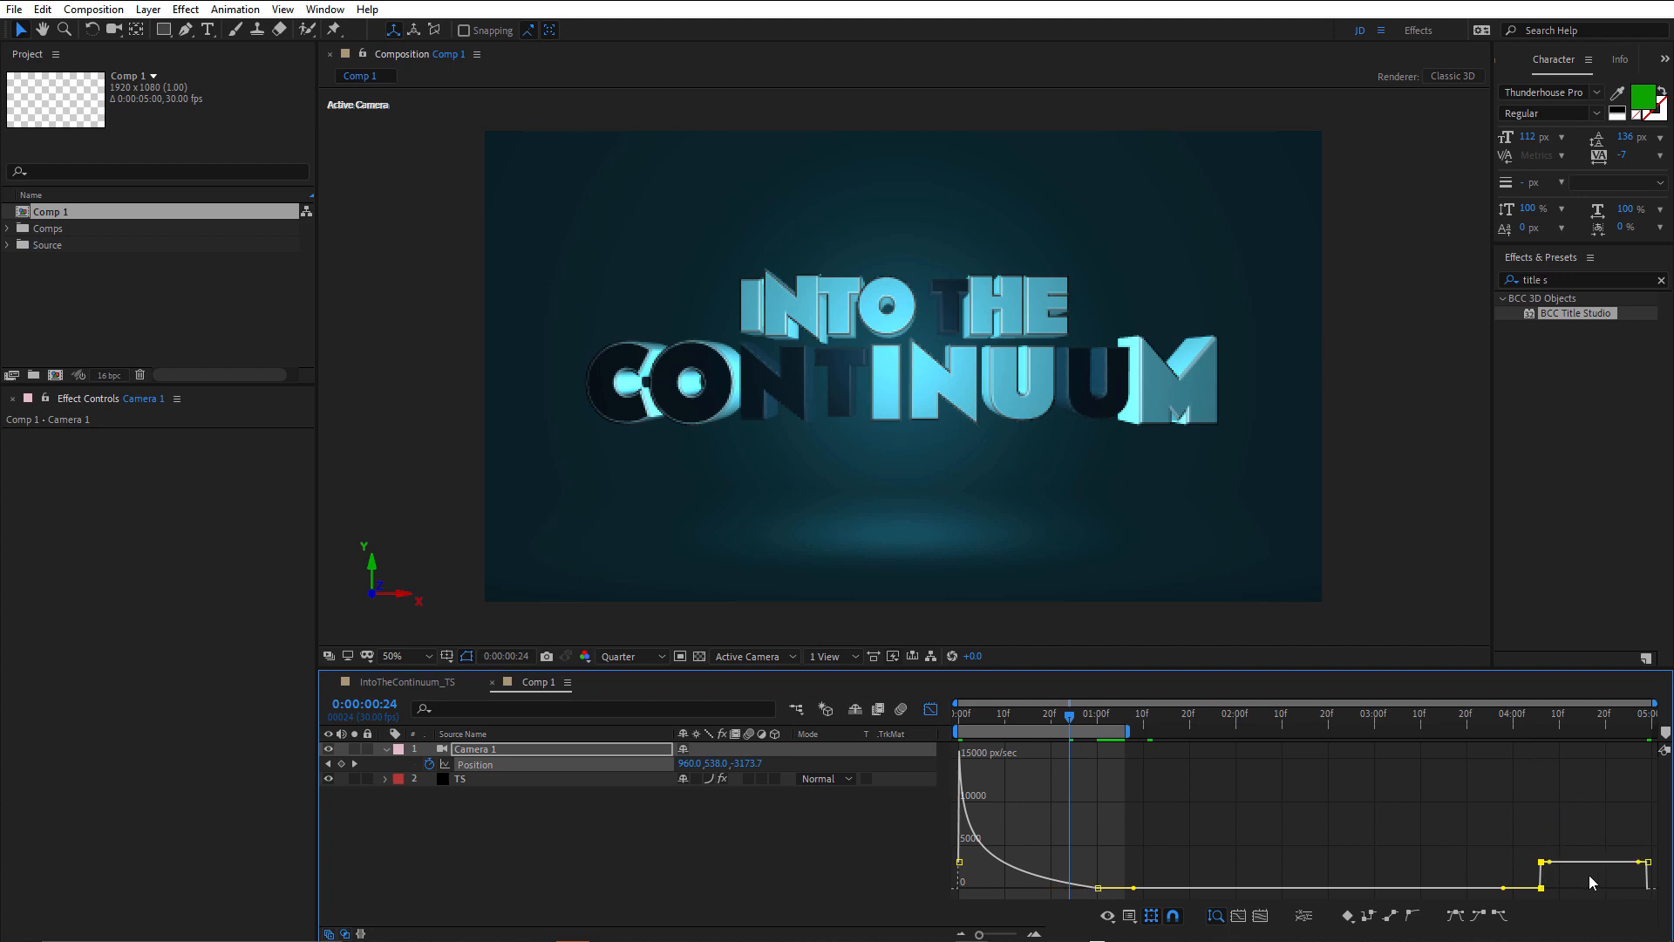
pyautogui.moveTo(1552, 862); pyautogui.dragTo(1627, 778)
pyautogui.moveTo(1649, 864)
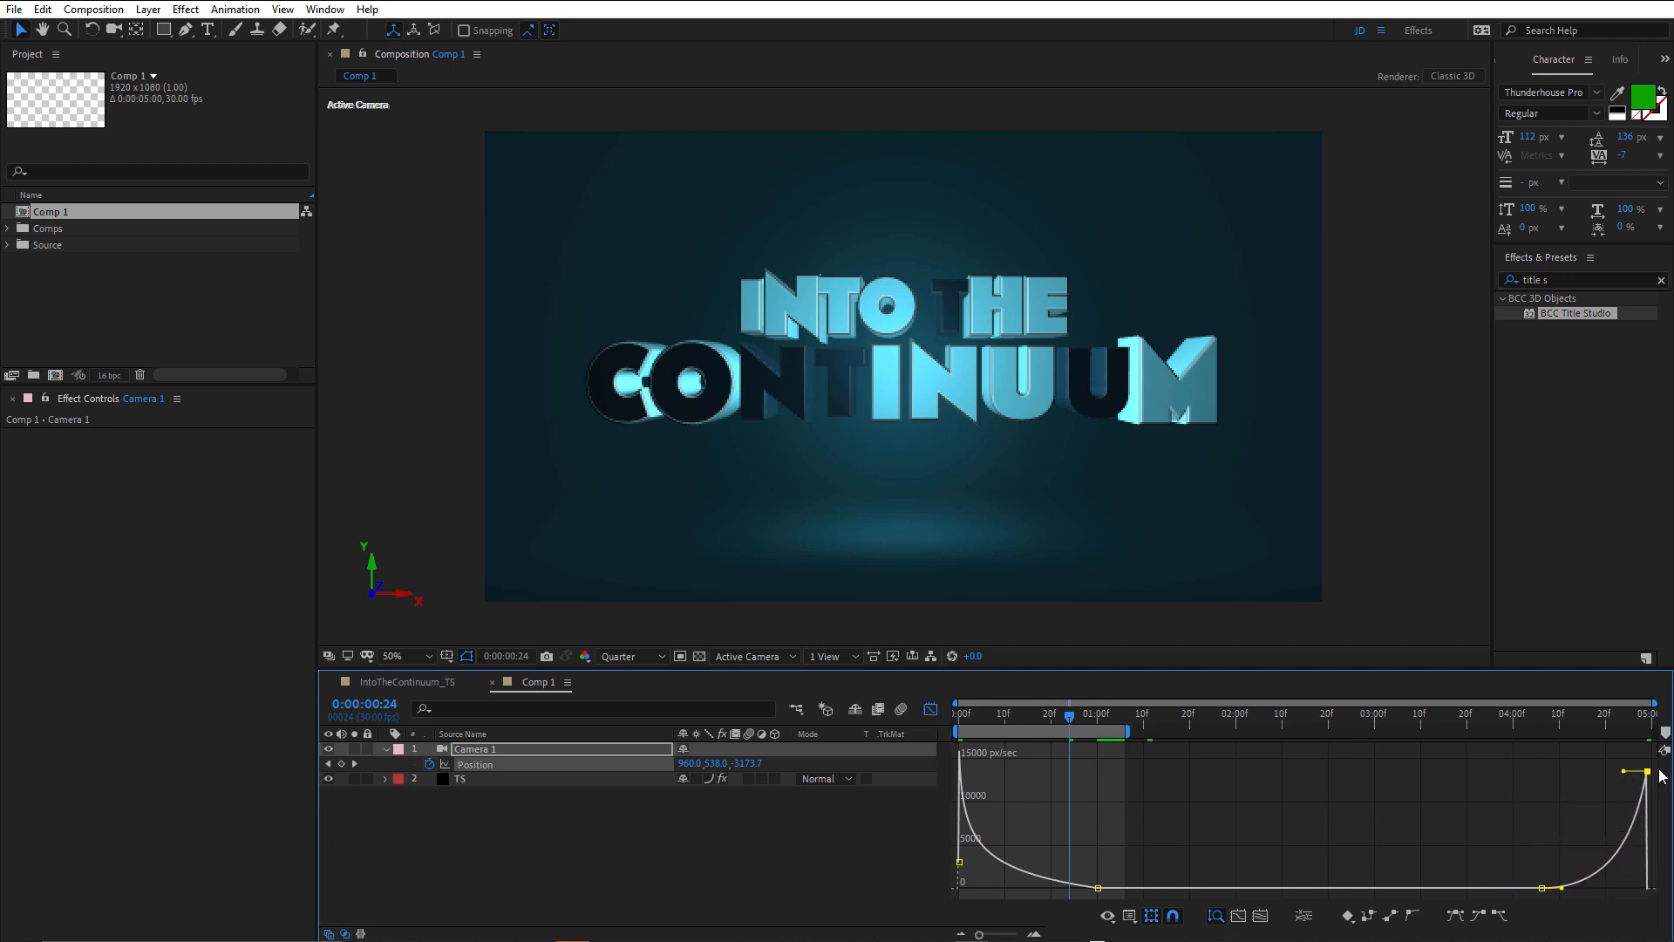
# Make the Position keyframe at 0:00:04:06 continuous by locking its outgoing velocity to the incoming velocity.
pyautogui.click(1541, 888)
pyautogui.hotkey('ctrl', 'shift', 'k')
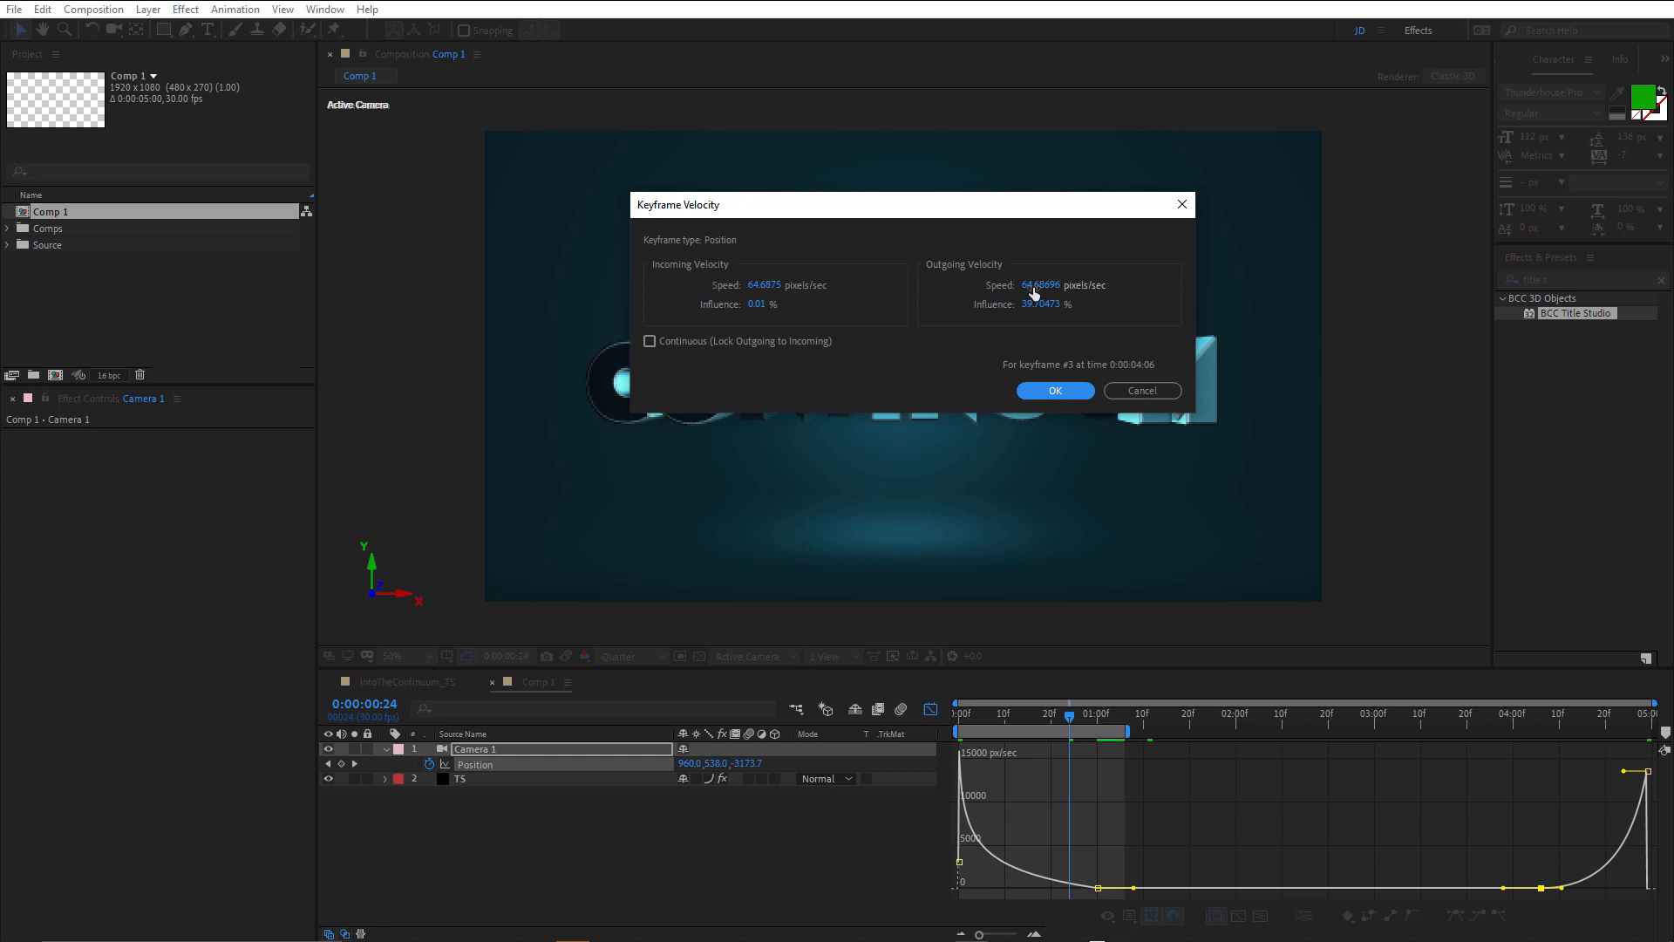
pyautogui.click(650, 340)
pyautogui.click(1065, 391)
pyautogui.moveTo(1541, 894)
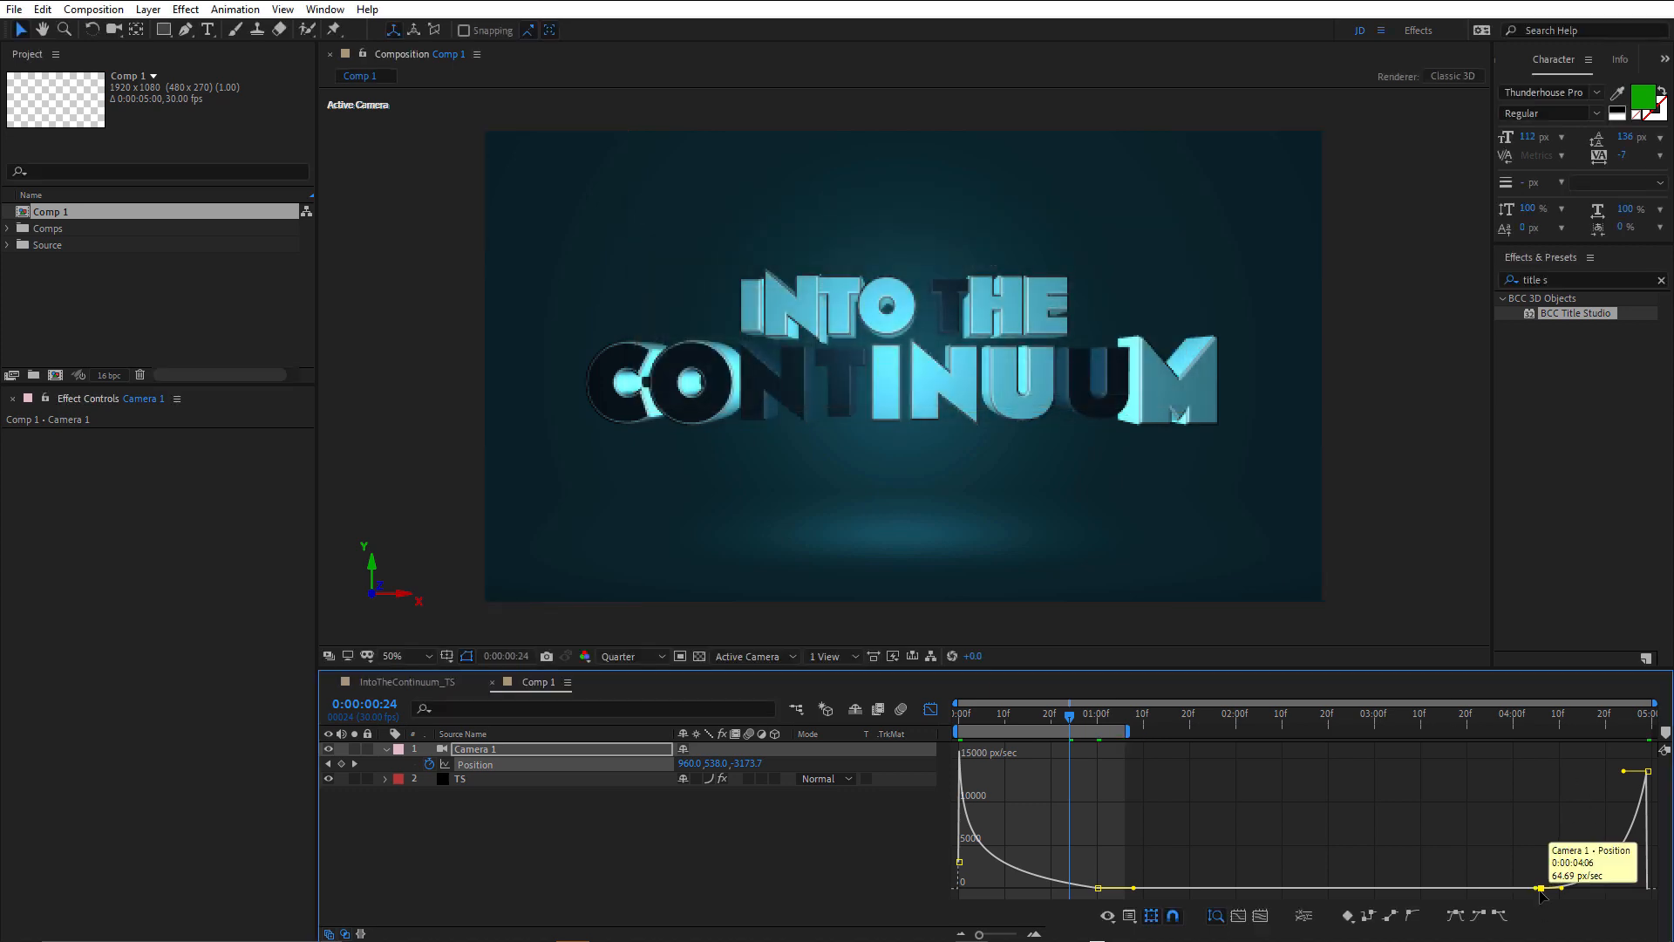
# Lock outgoing to incoming velocity on the Position keyframe at 0:00:01:00.
pyautogui.click(1098, 888)
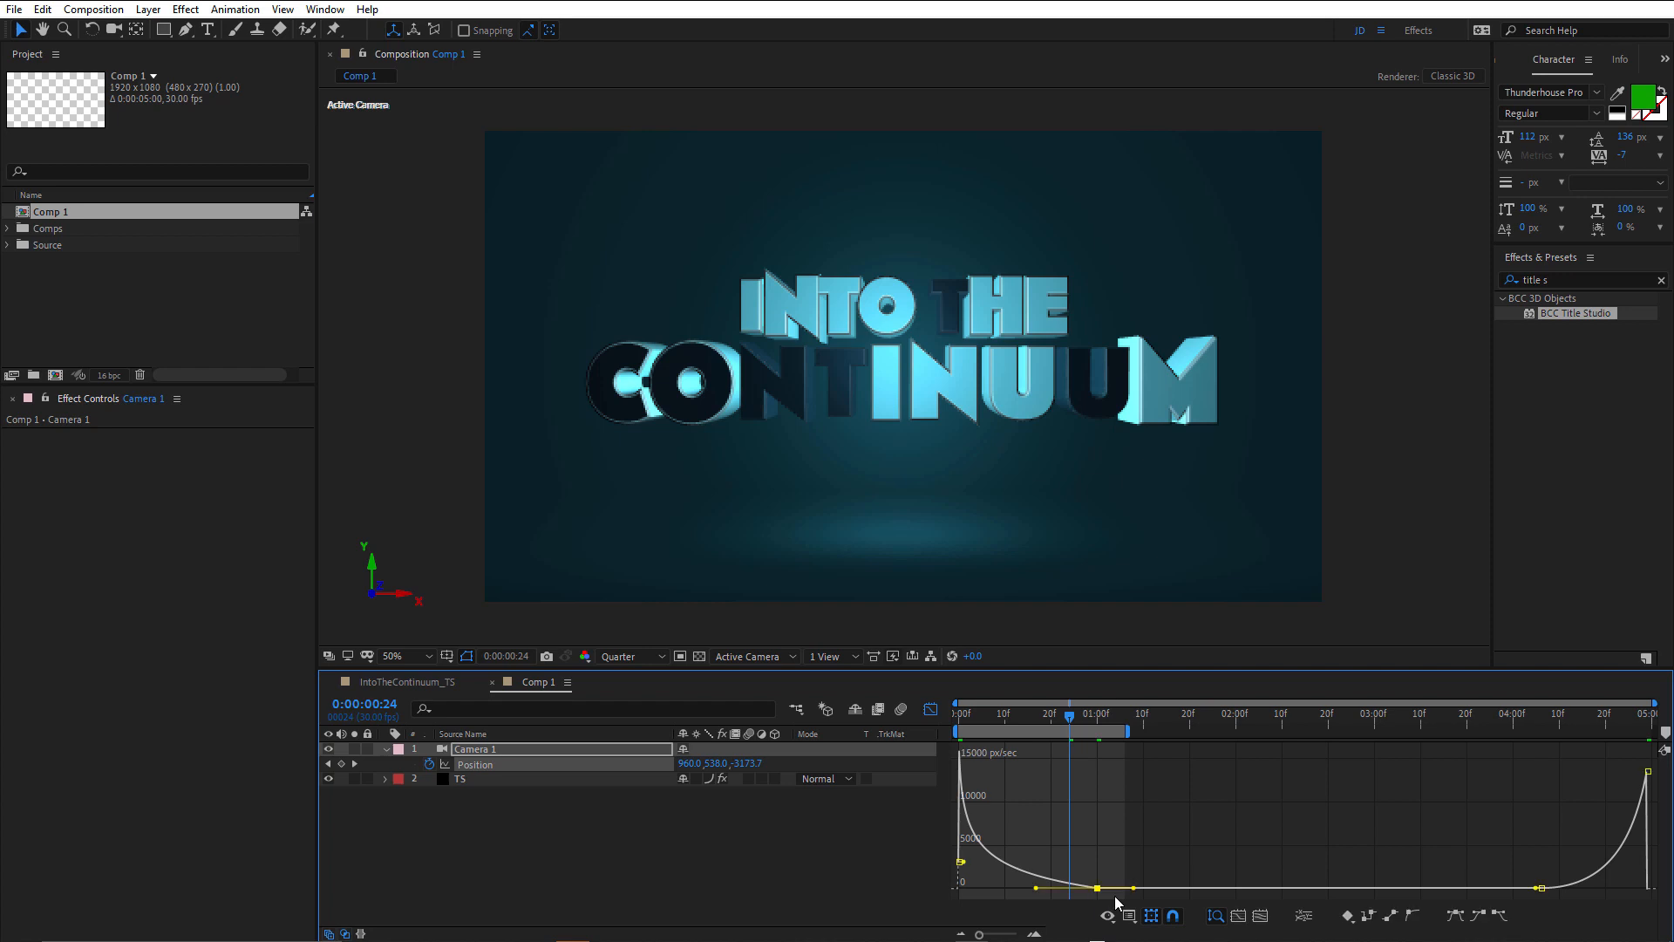
pyautogui.hotkey('ctrl', 'shift', 'k')
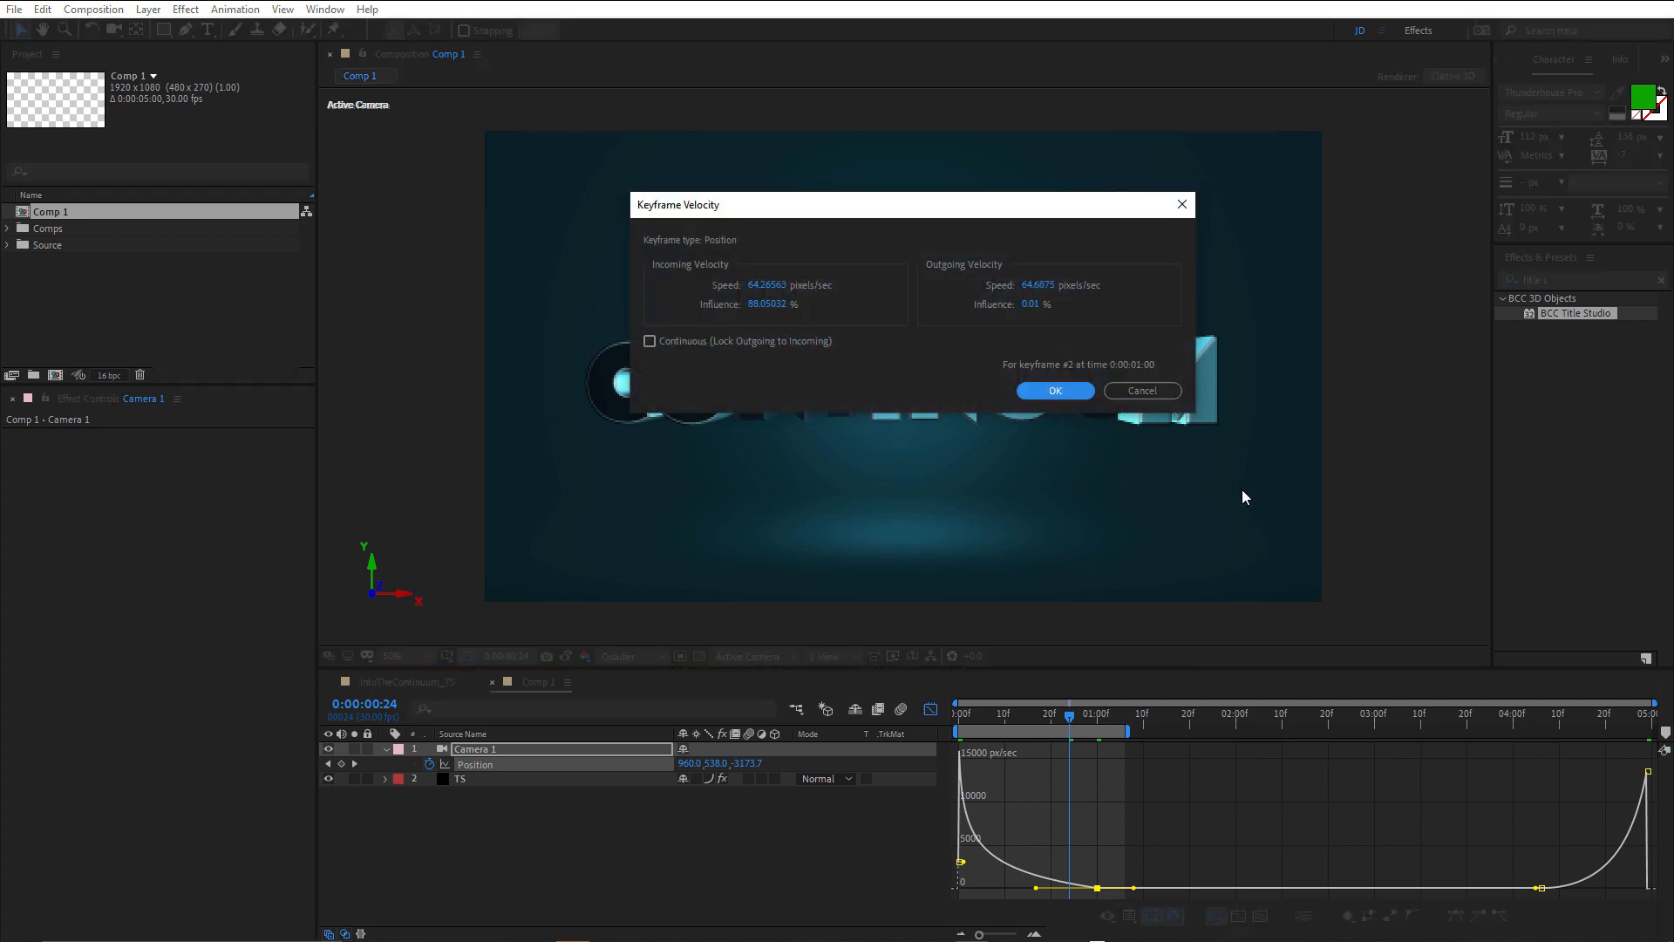
pyautogui.click(649, 340)
pyautogui.click(1055, 391)
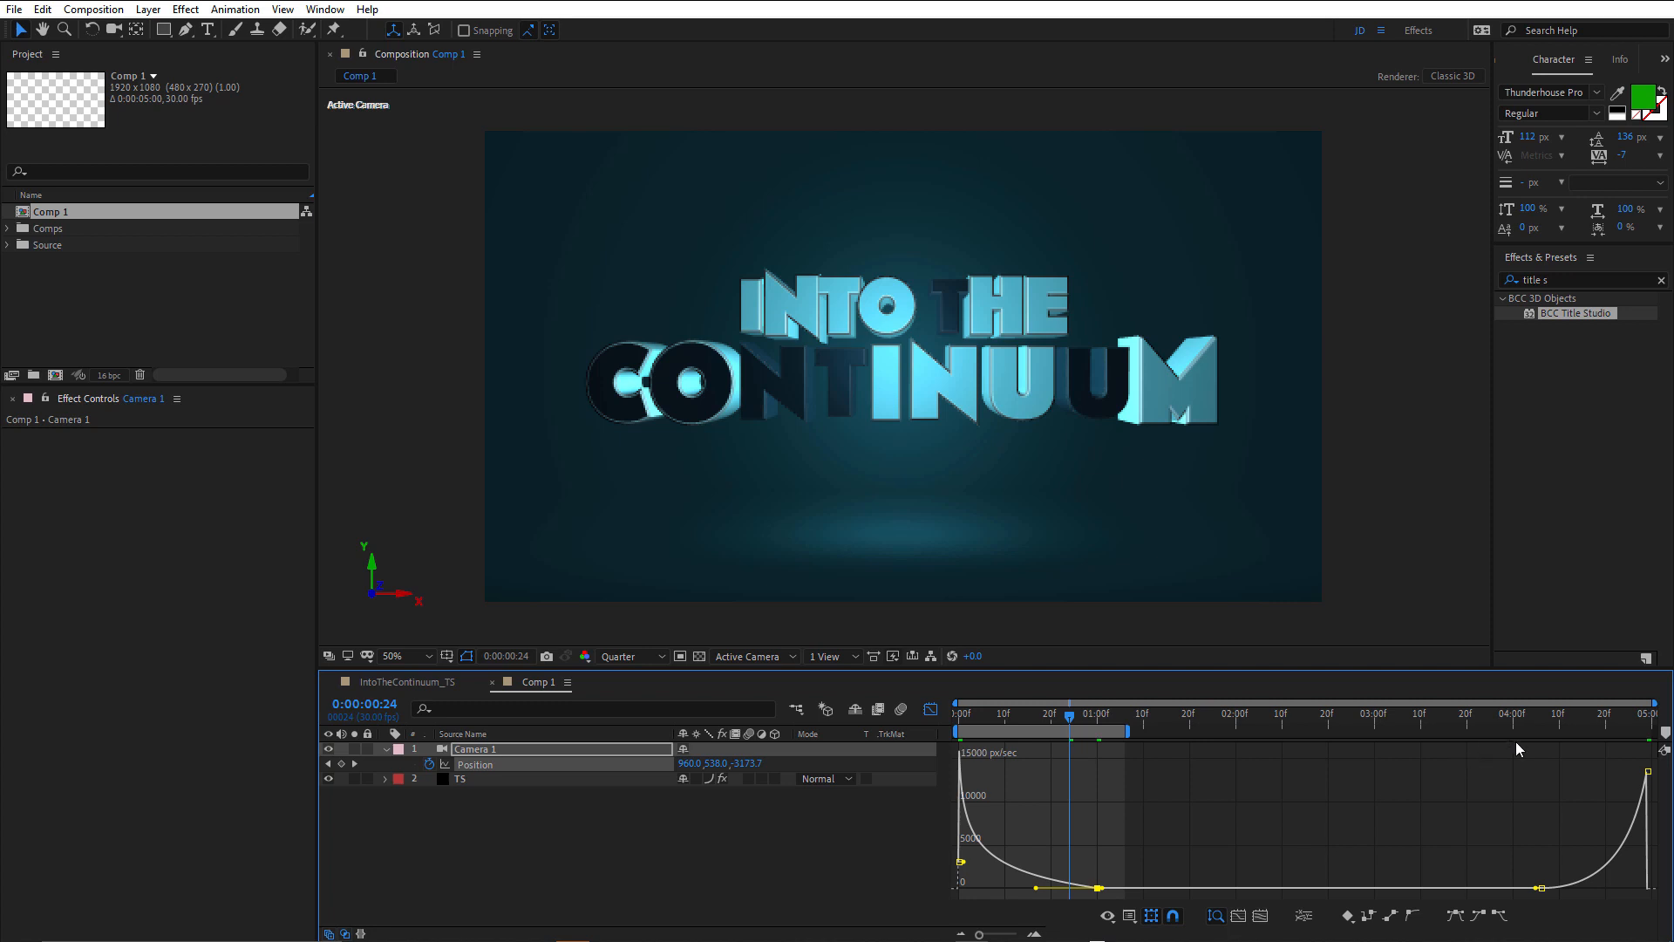
# Start the work area at 0:00:04:05 and preview the camera's closing push through the title.
pyautogui.click(1550, 724)
pyautogui.moveTo(1549, 724); pyautogui.dragTo(1535, 724)
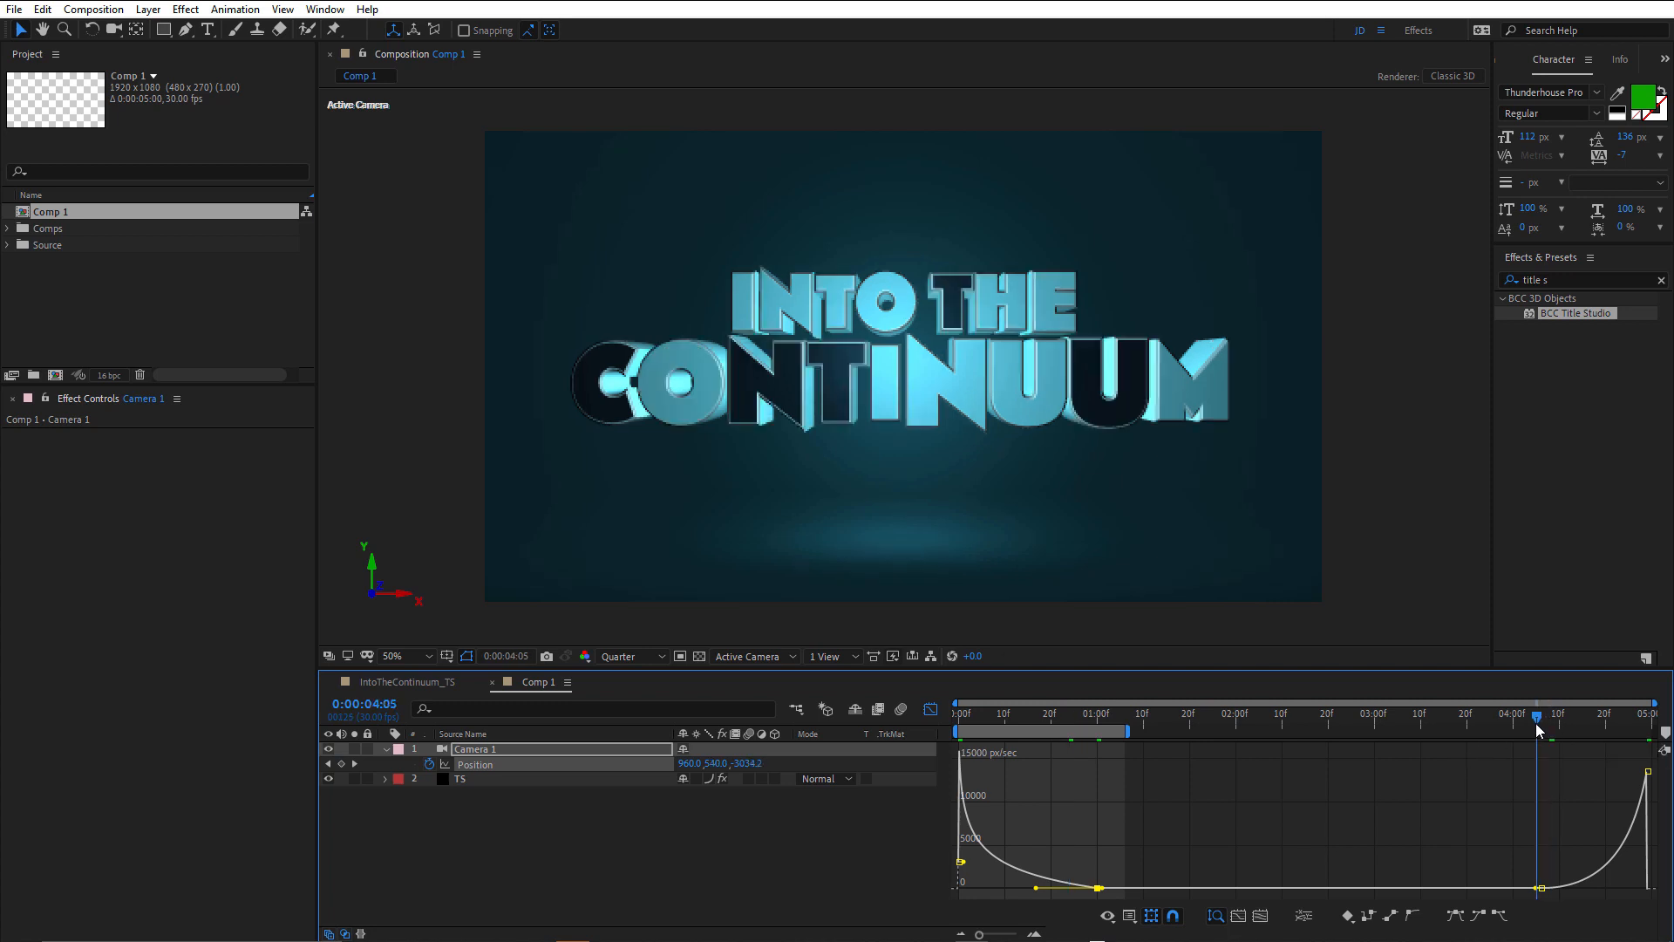
pyautogui.press('b')
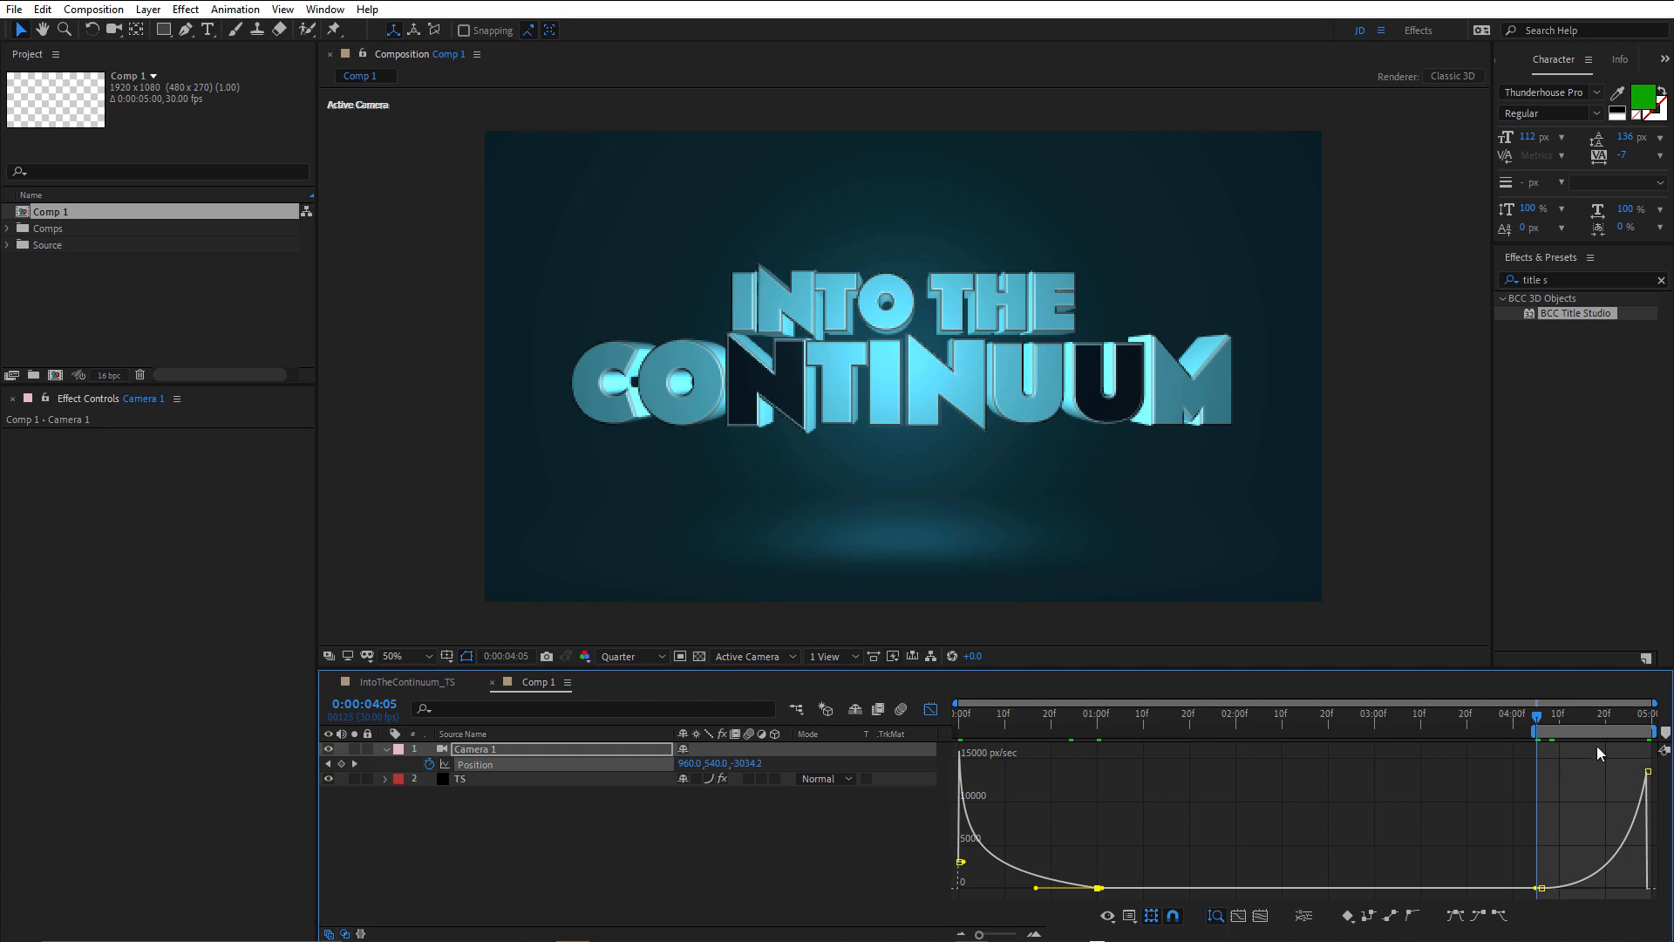
pyautogui.press('space')
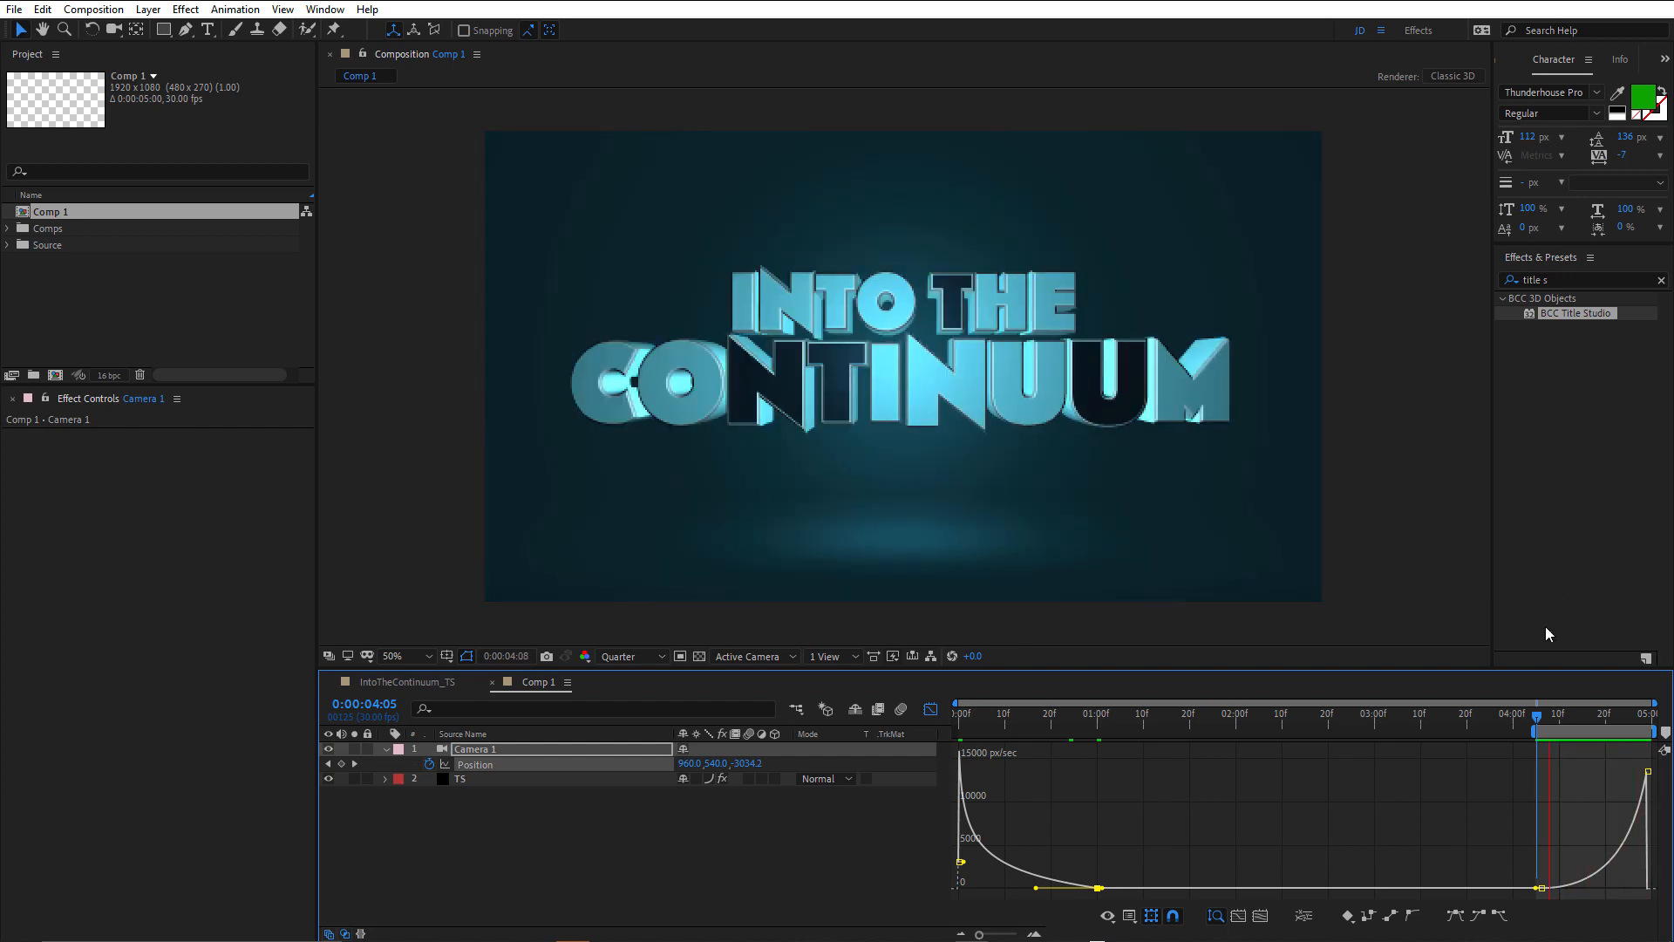
# Scrub and replay the start of the closing camera push, stopping at 0:00:04:14.
pyautogui.click(1551, 715)
pyautogui.moveTo(1551, 715); pyautogui.dragTo(1619, 713)
pyautogui.press('space')
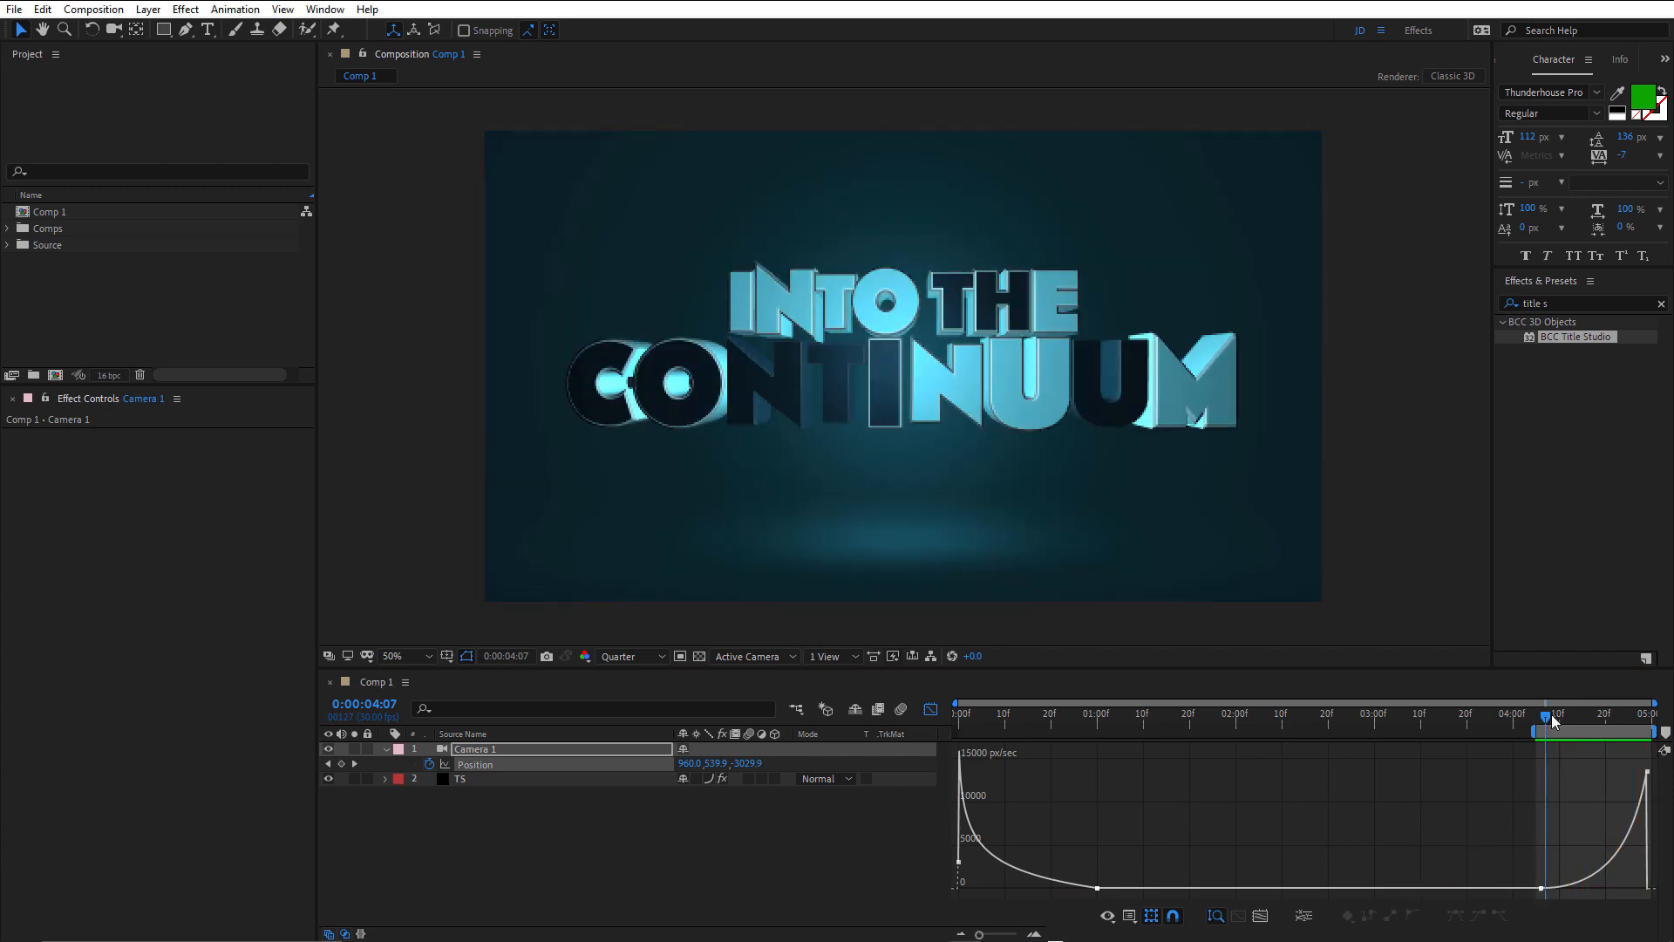
pyautogui.click(1551, 715)
pyautogui.press('space')
pyautogui.press('space')
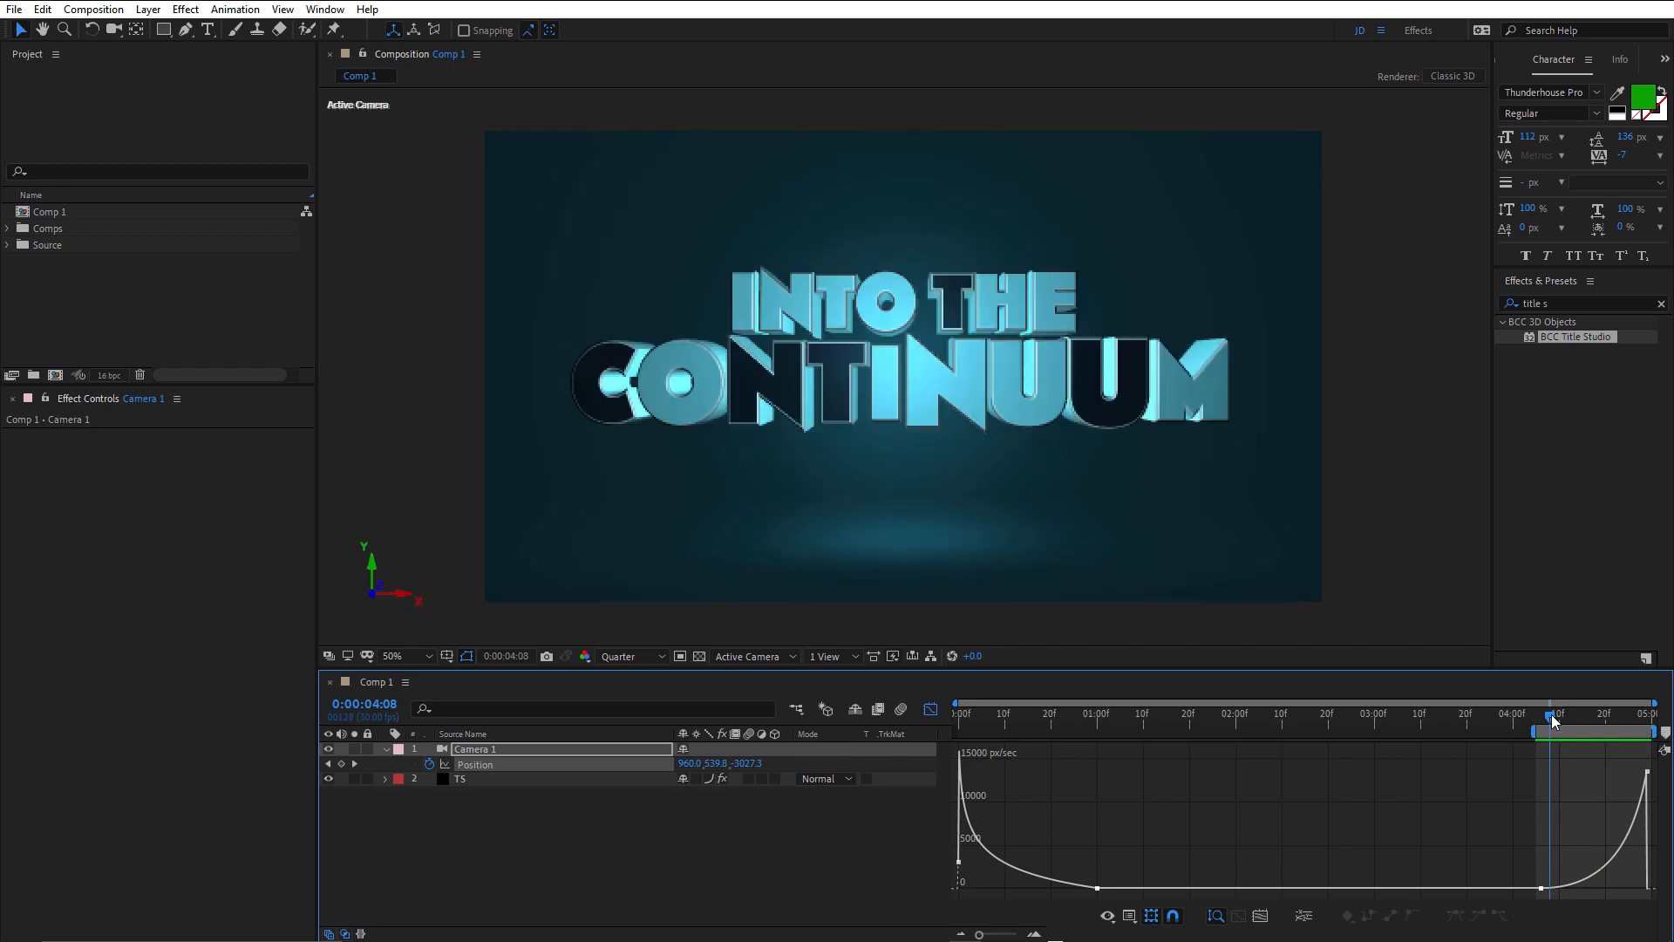
pyautogui.moveTo(1553, 718); pyautogui.dragTo(1578, 717)
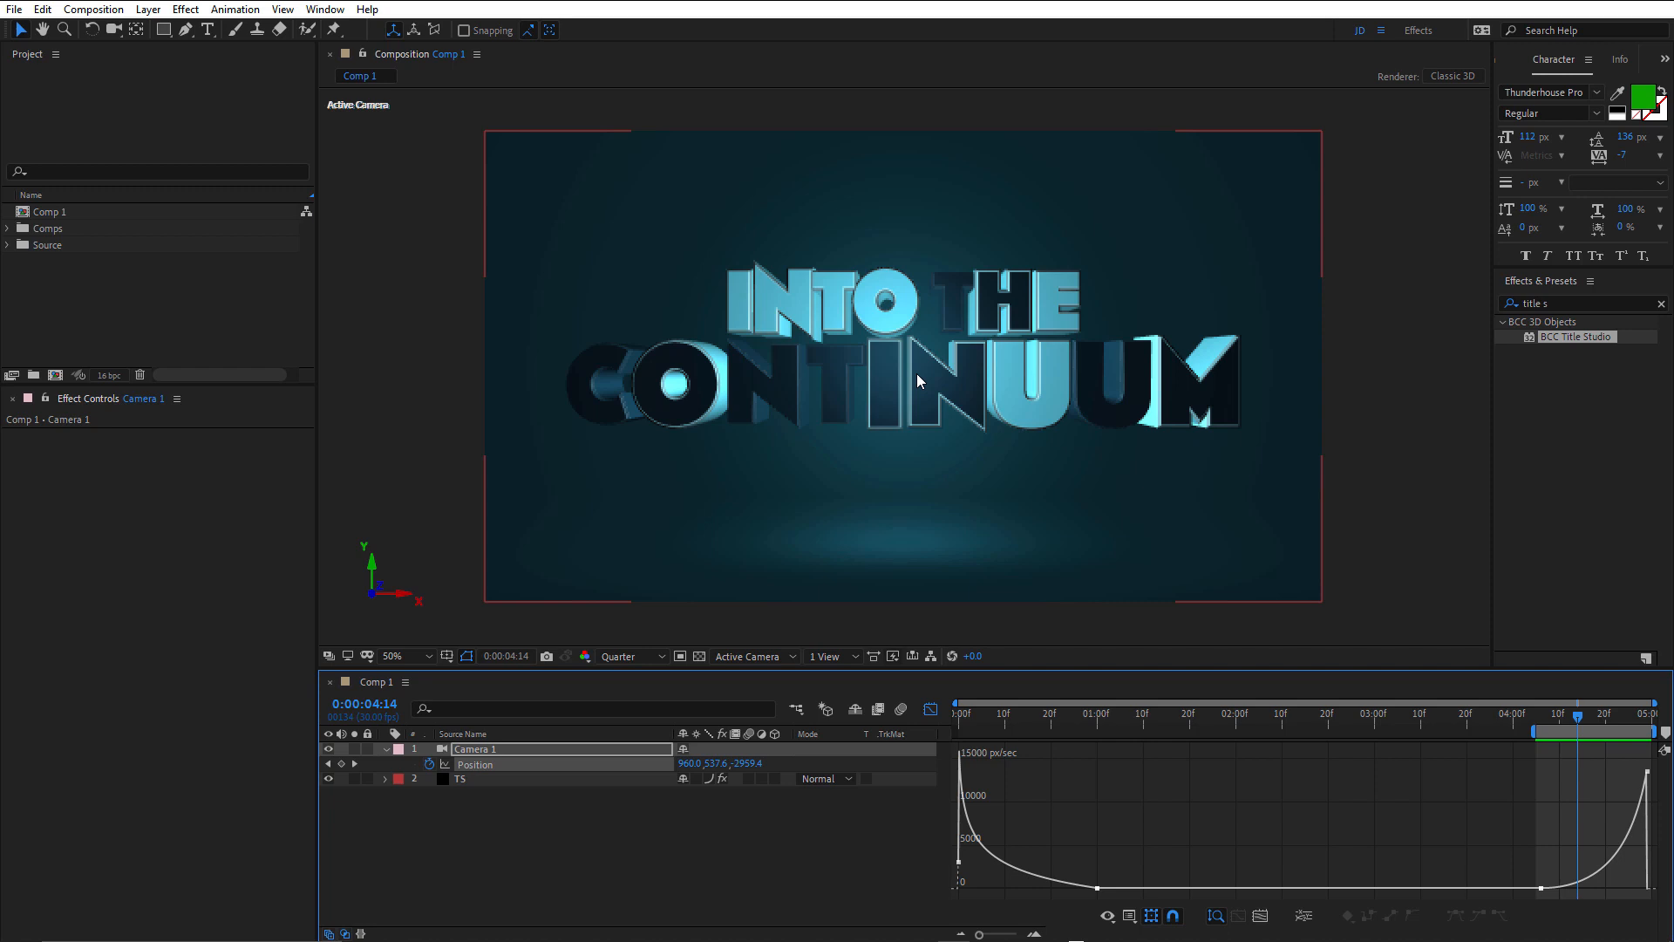
# Open the TS layer in the Title Studio interface and select the Color material of the Cyc model.
pyautogui.click(462, 781)
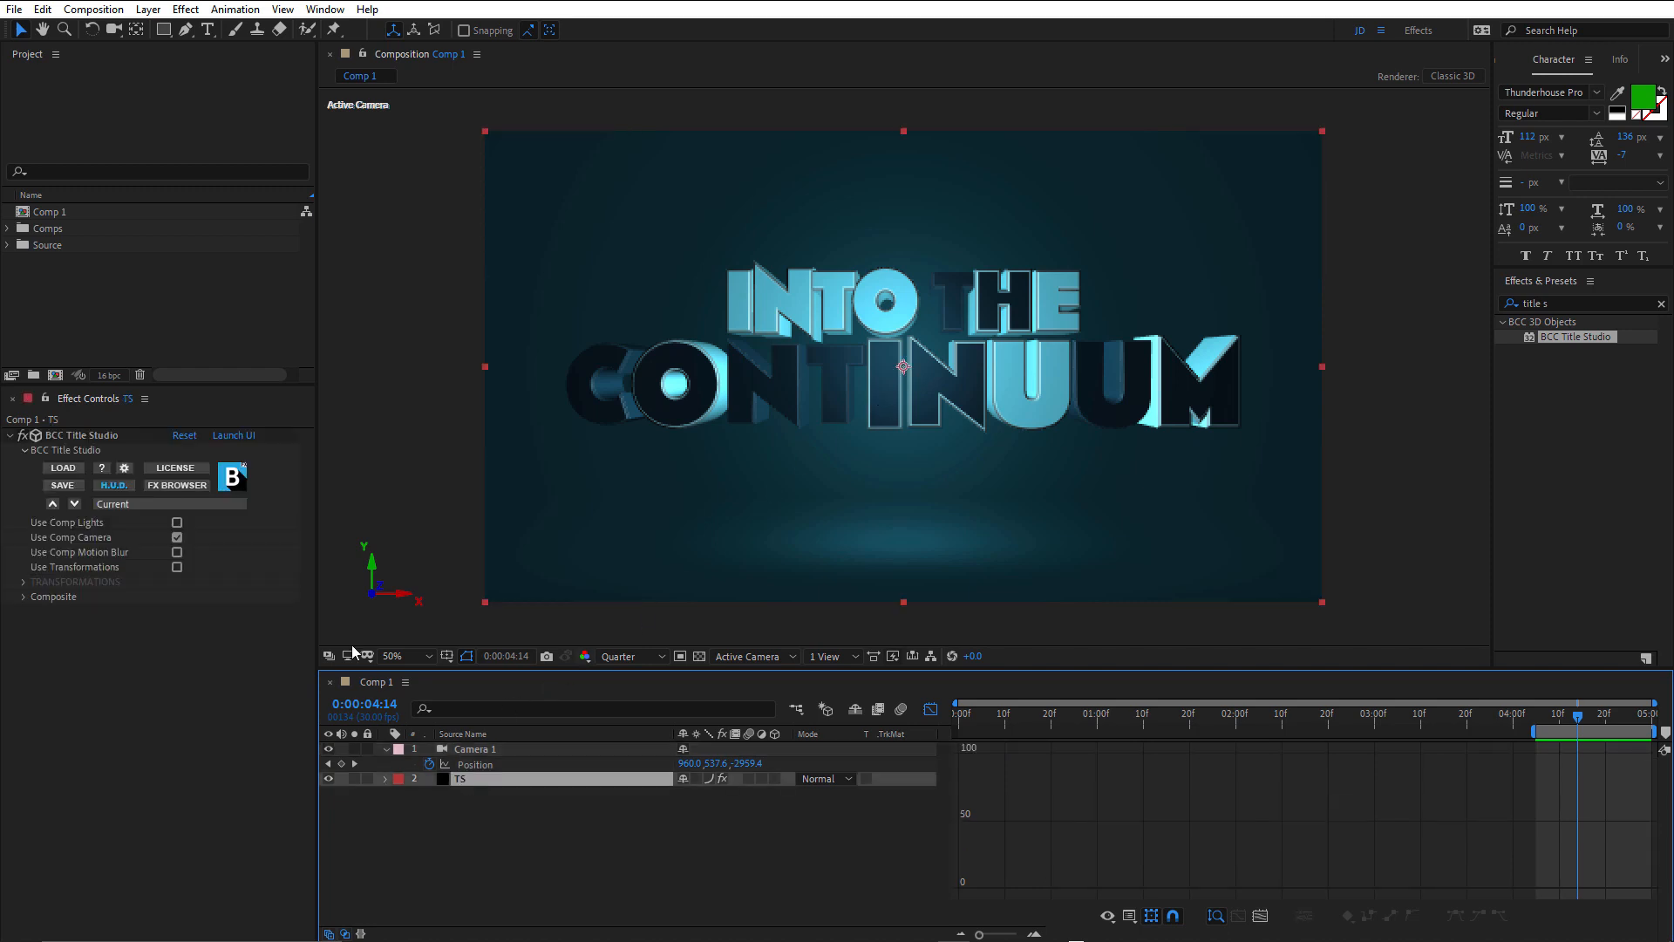
pyautogui.click(234, 438)
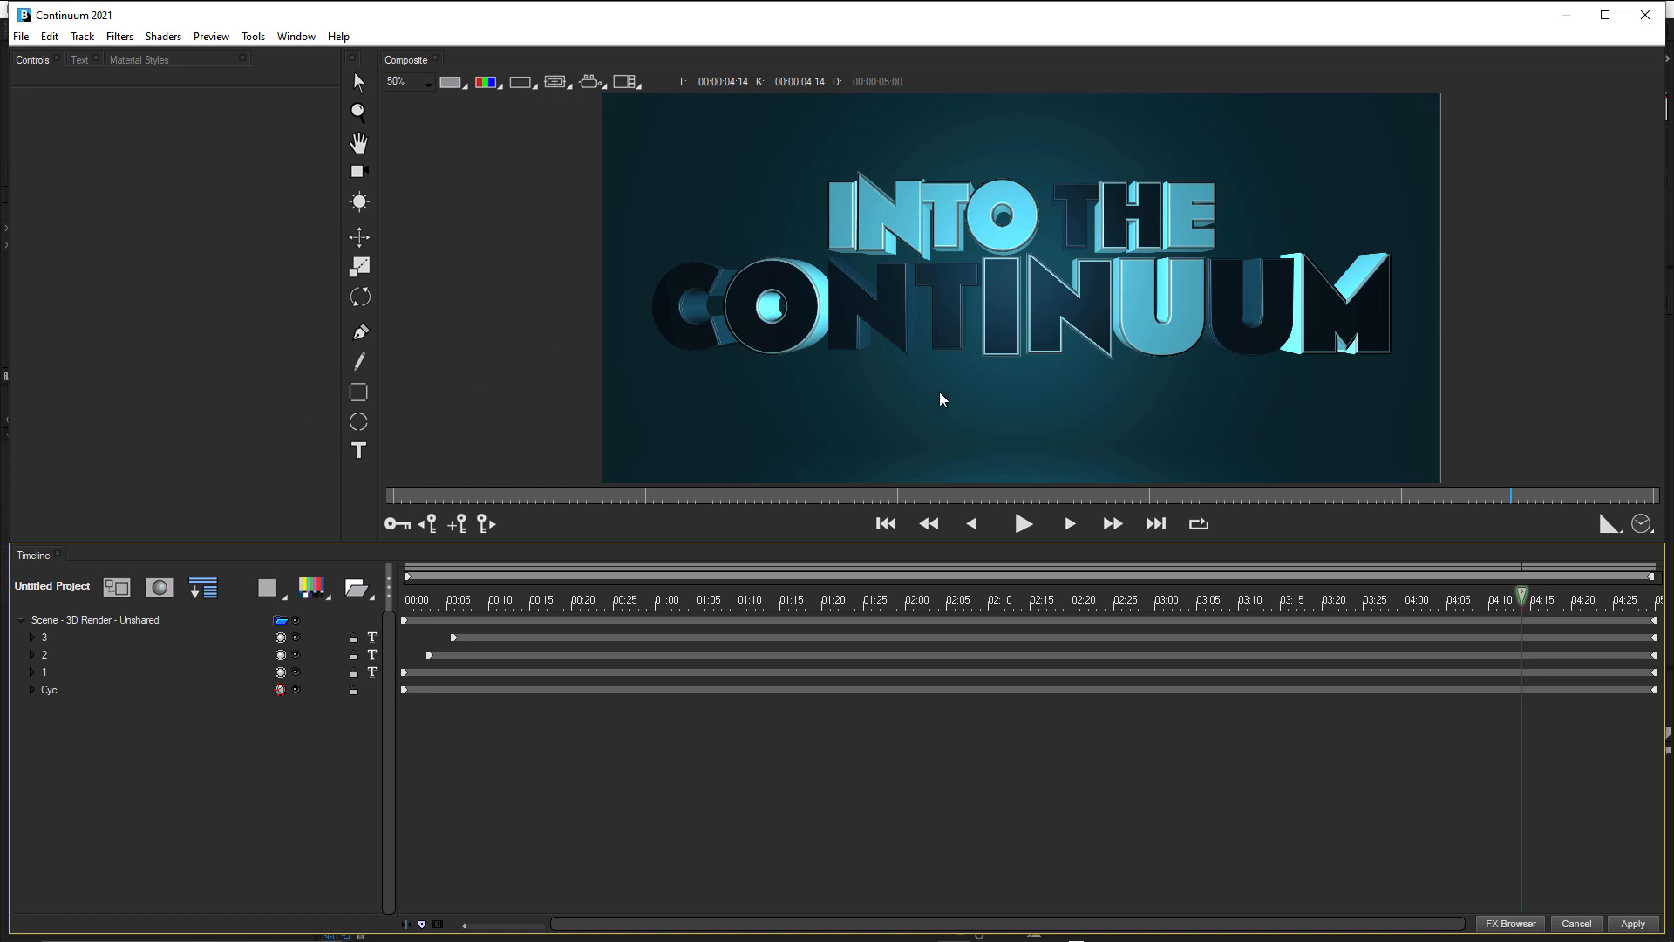
pyautogui.click(50, 694)
pyautogui.click(31, 689)
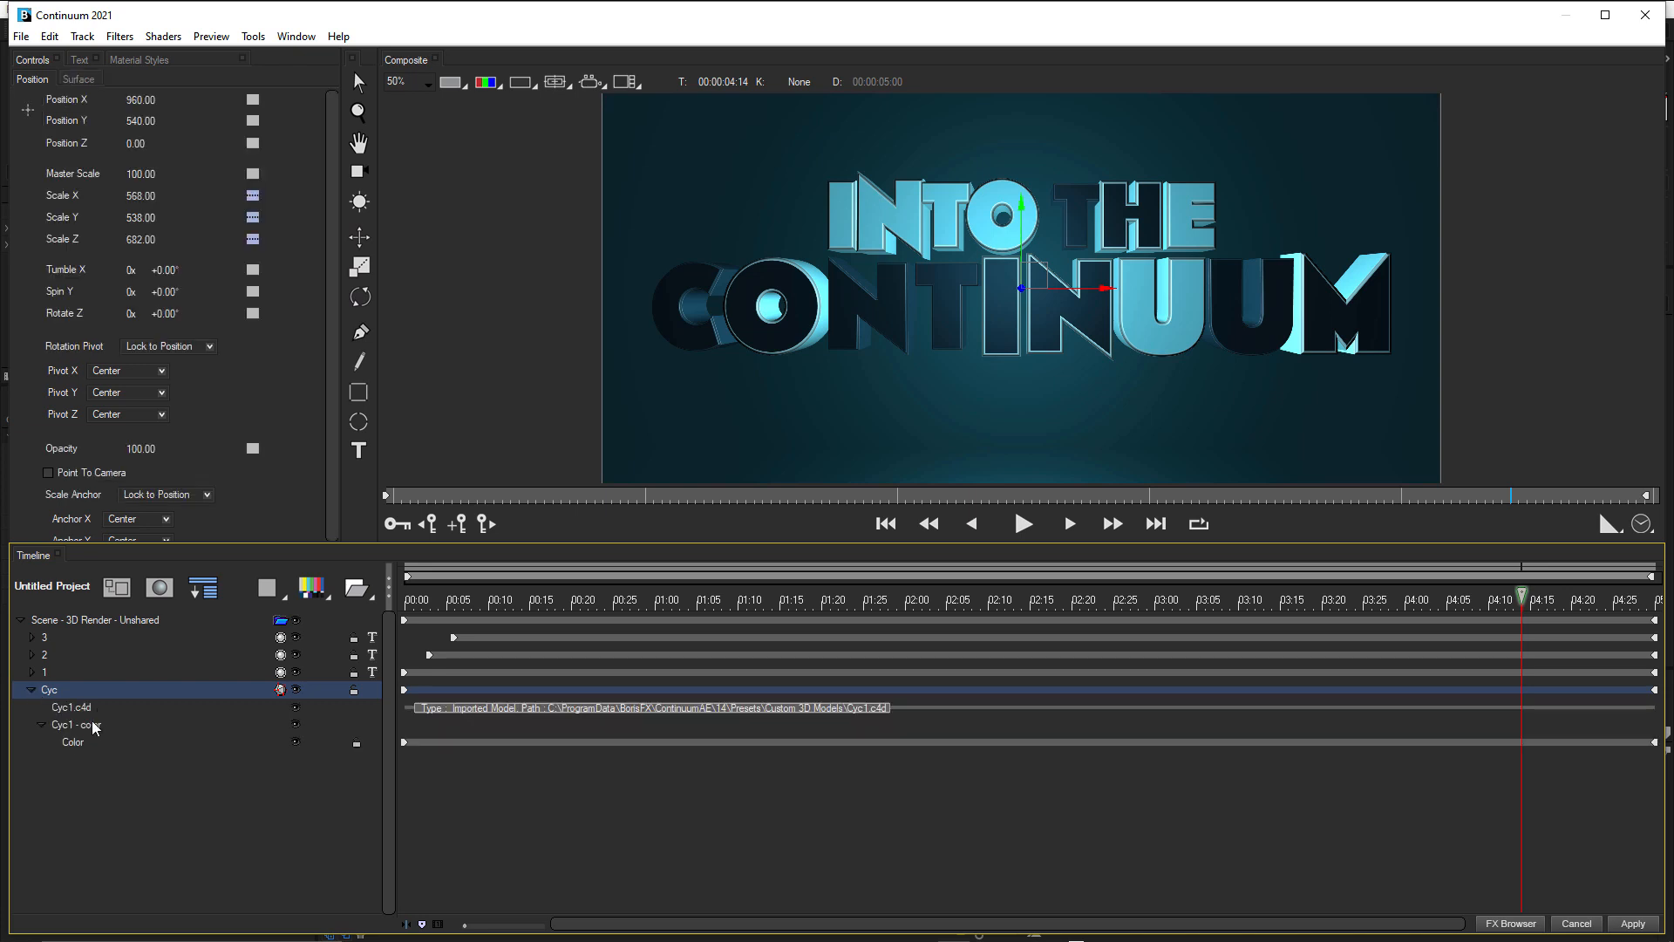
pyautogui.click(78, 743)
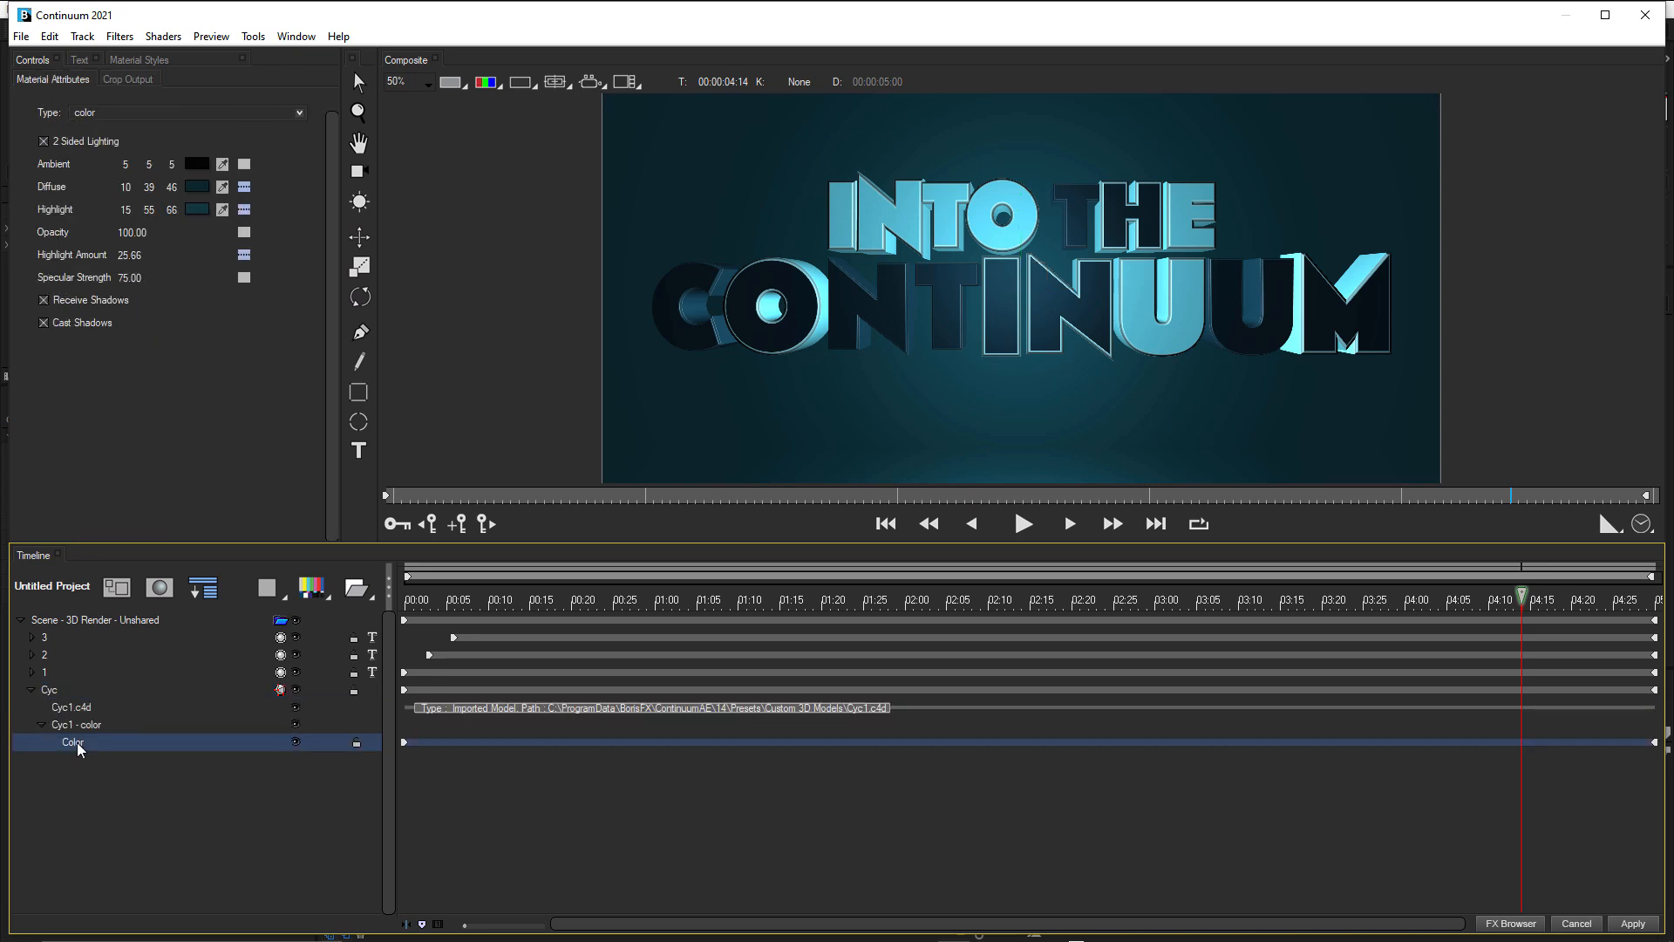
# Set the Cyc material's Ambient color to 12, 22, 22.
pyautogui.click(128, 167)
pyautogui.write('12')
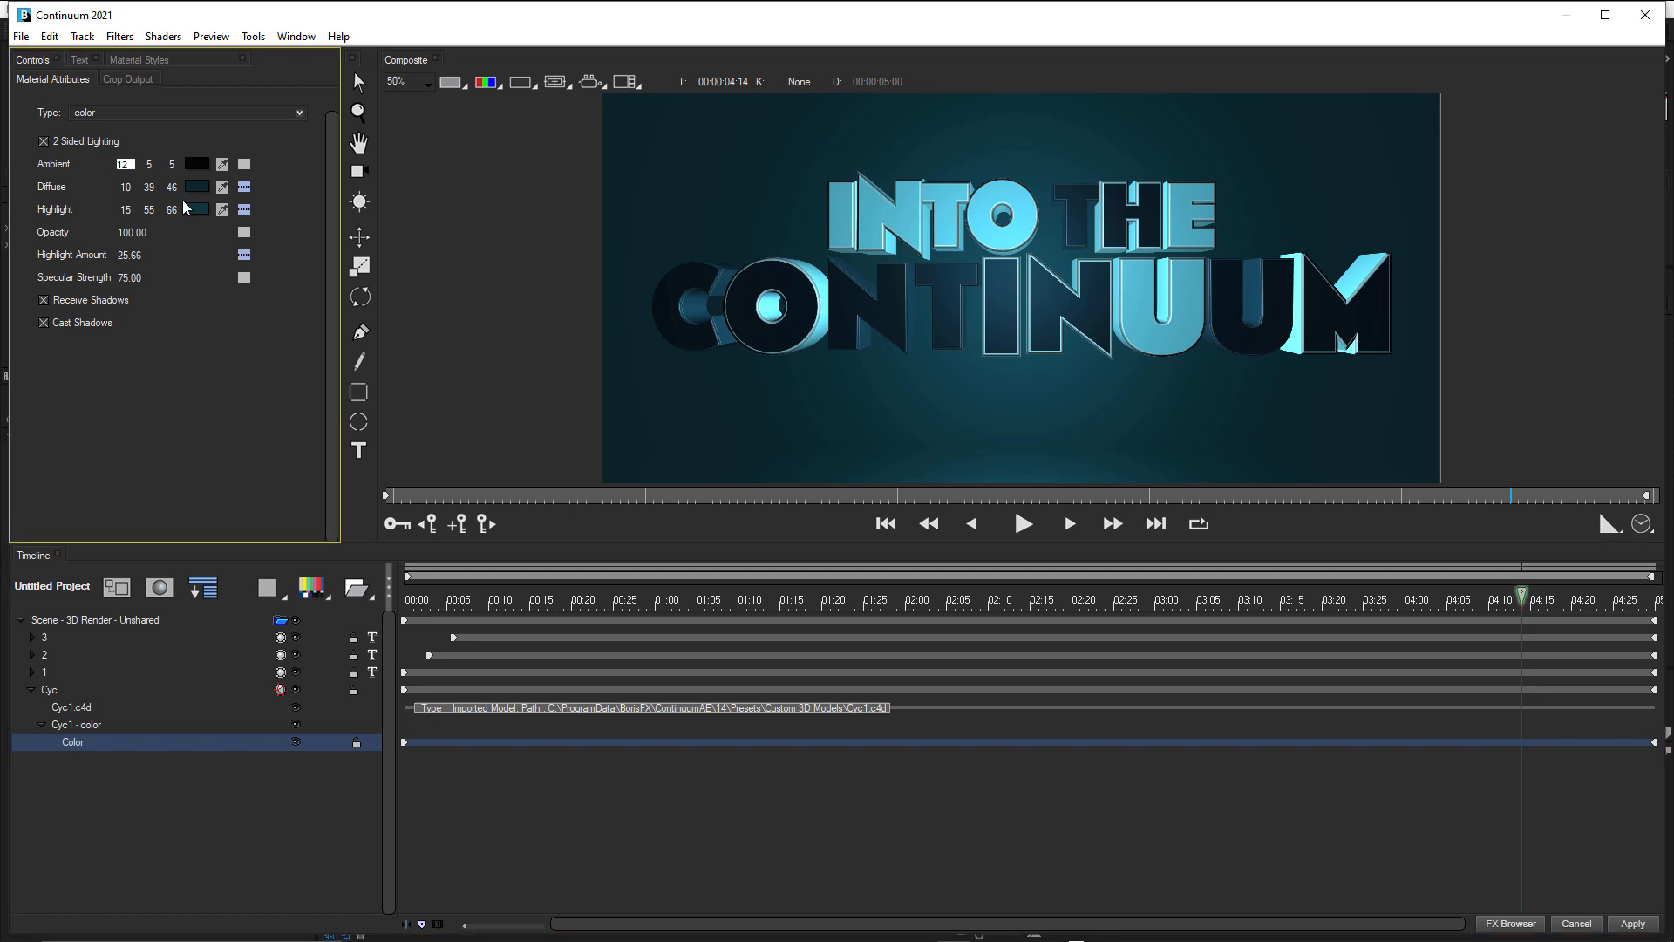
pyautogui.click(151, 165)
pyautogui.write('22')
pyautogui.click(173, 166)
pyautogui.write('22')
# Change the Cyc material's Diffuse color to a dark navy with green 31 and blue 44.
pyautogui.click(127, 188)
pyautogui.write('2')
pyautogui.press('Tab')
pyautogui.write('31')
pyautogui.press('Tab')
pyautogui.write('44')
# Change the Cyc material's Highlight color to a muted blue with red 25 and green 40.
pyautogui.click(129, 211)
pyautogui.write('25')
pyautogui.press('Tab')
pyautogui.write('40')
pyautogui.press('Tab')
pyautogui.write('5')
pyautogui.press('Return')
# Set the Cyc model's Position Y to 75, enlarging the composite view to judge it, and apply the changes to the layer.
pyautogui.click(61, 692)
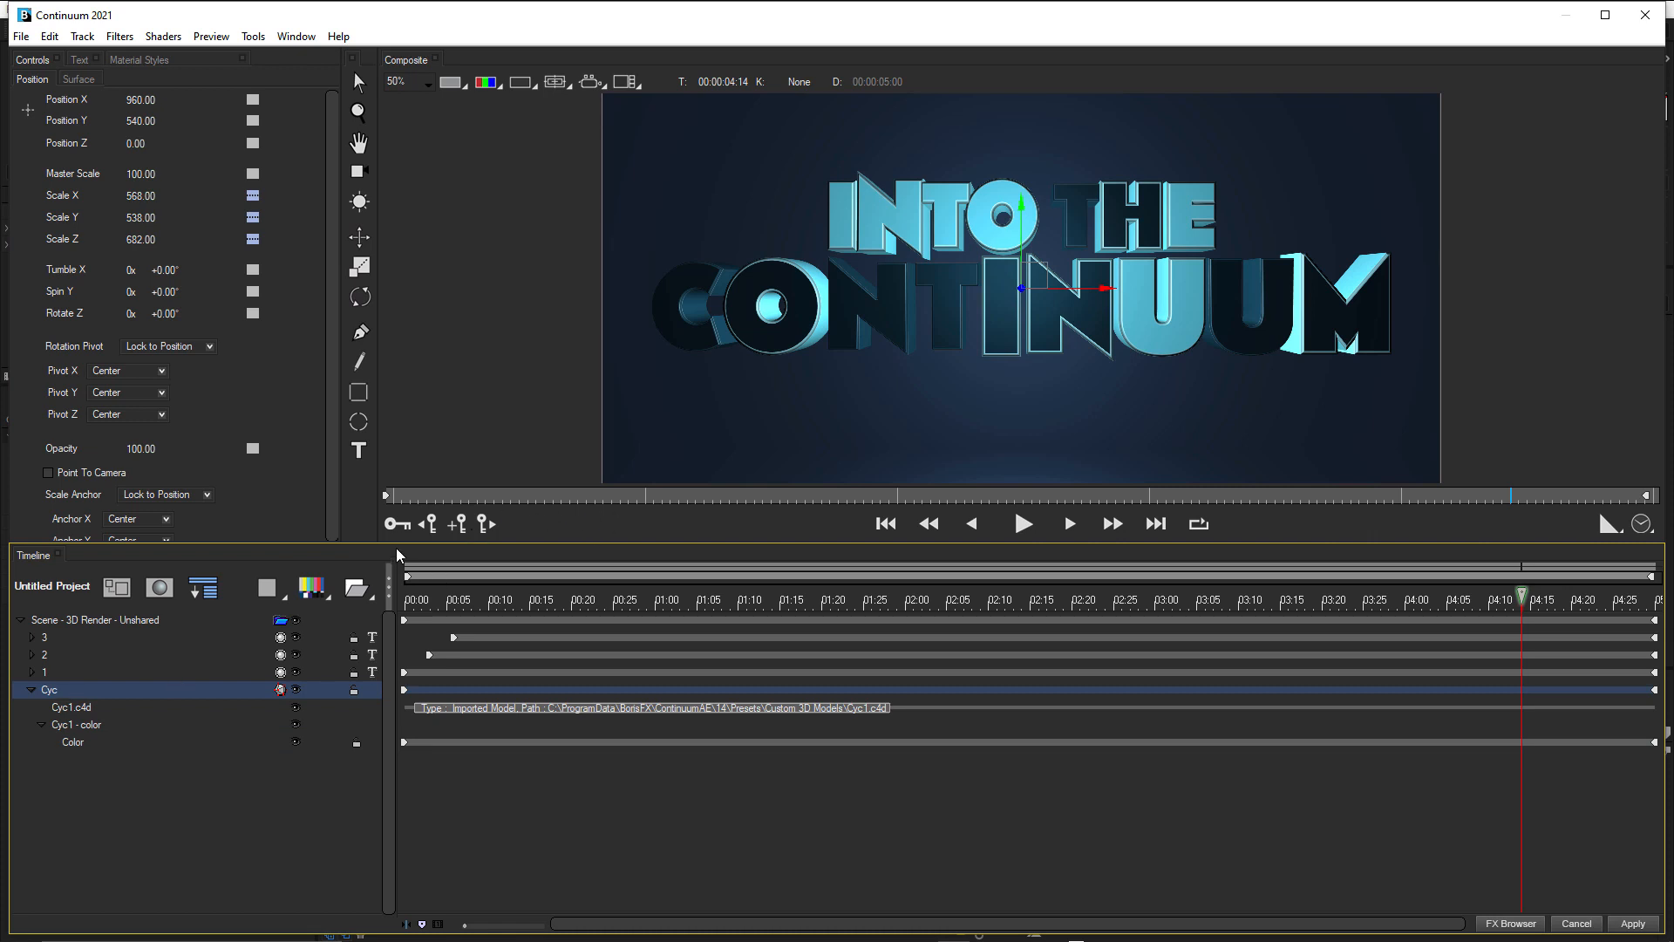
pyautogui.moveTo(396, 544); pyautogui.dragTo(395, 643)
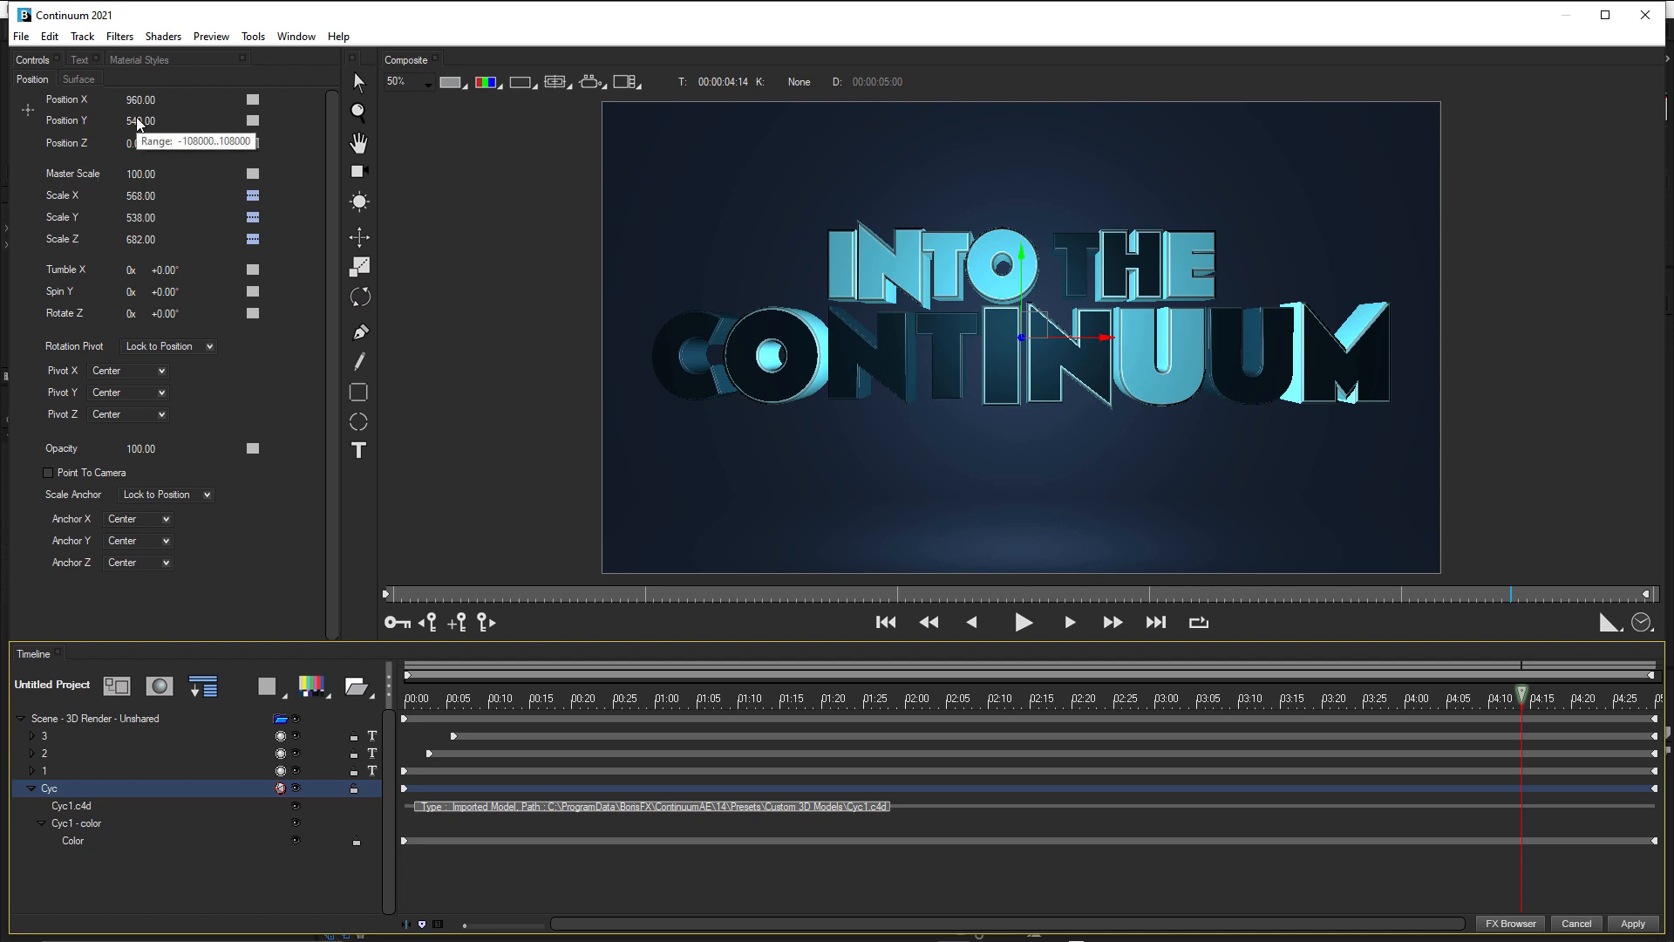
pyautogui.click(167, 122)
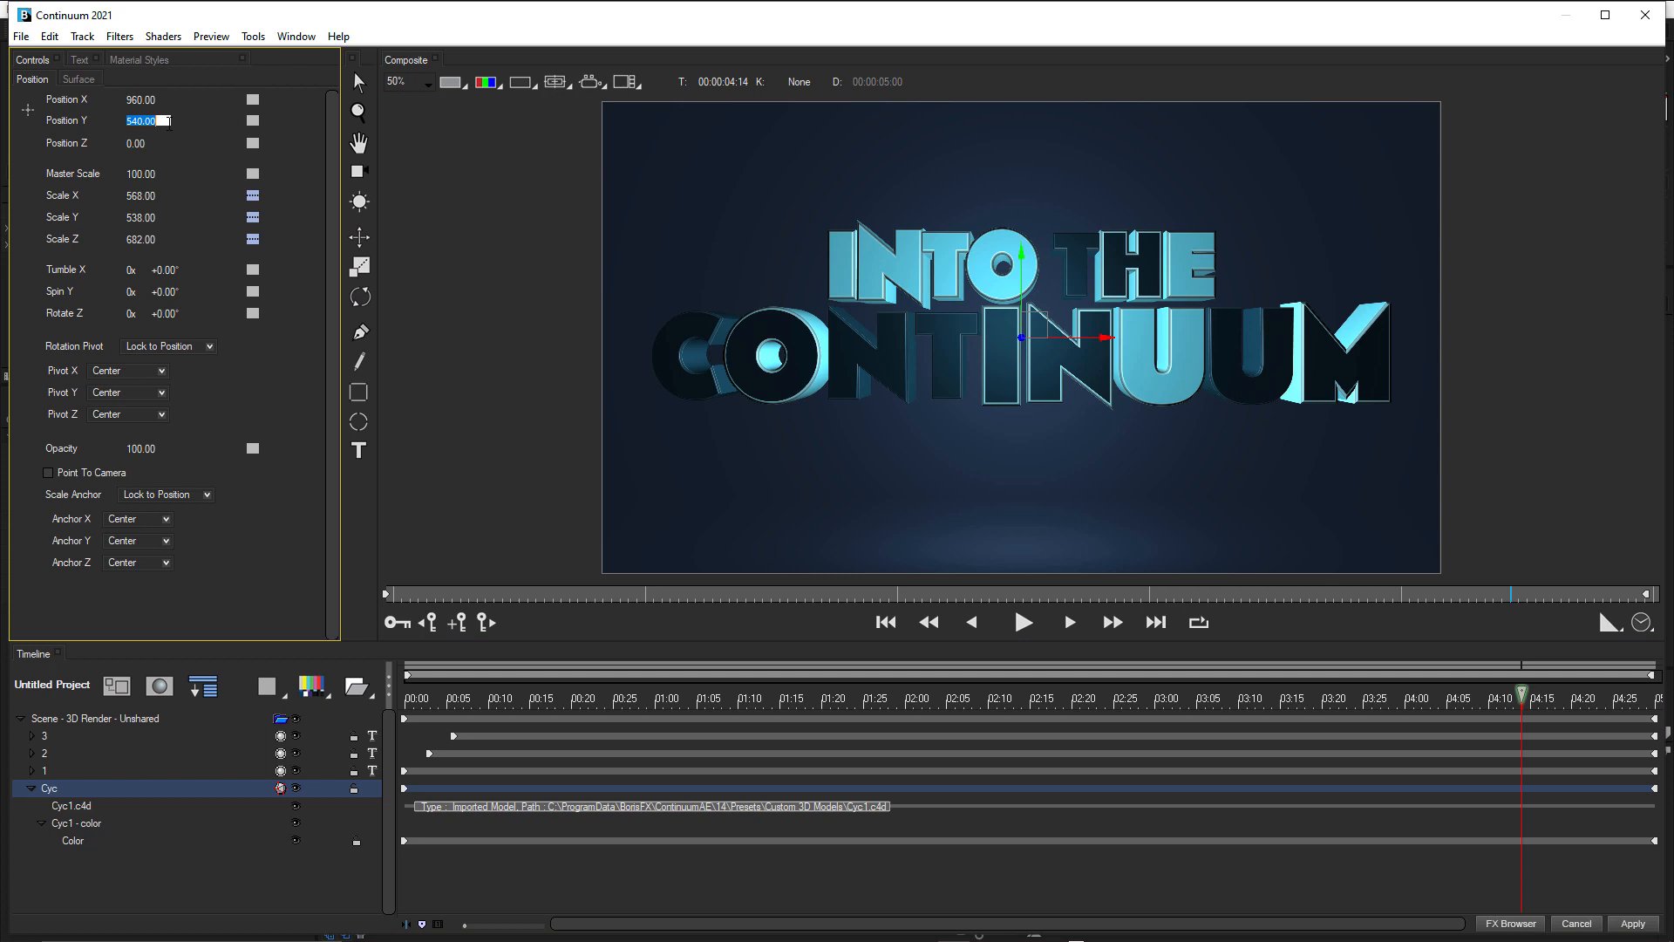
pyautogui.write('75')
pyautogui.press('Return')
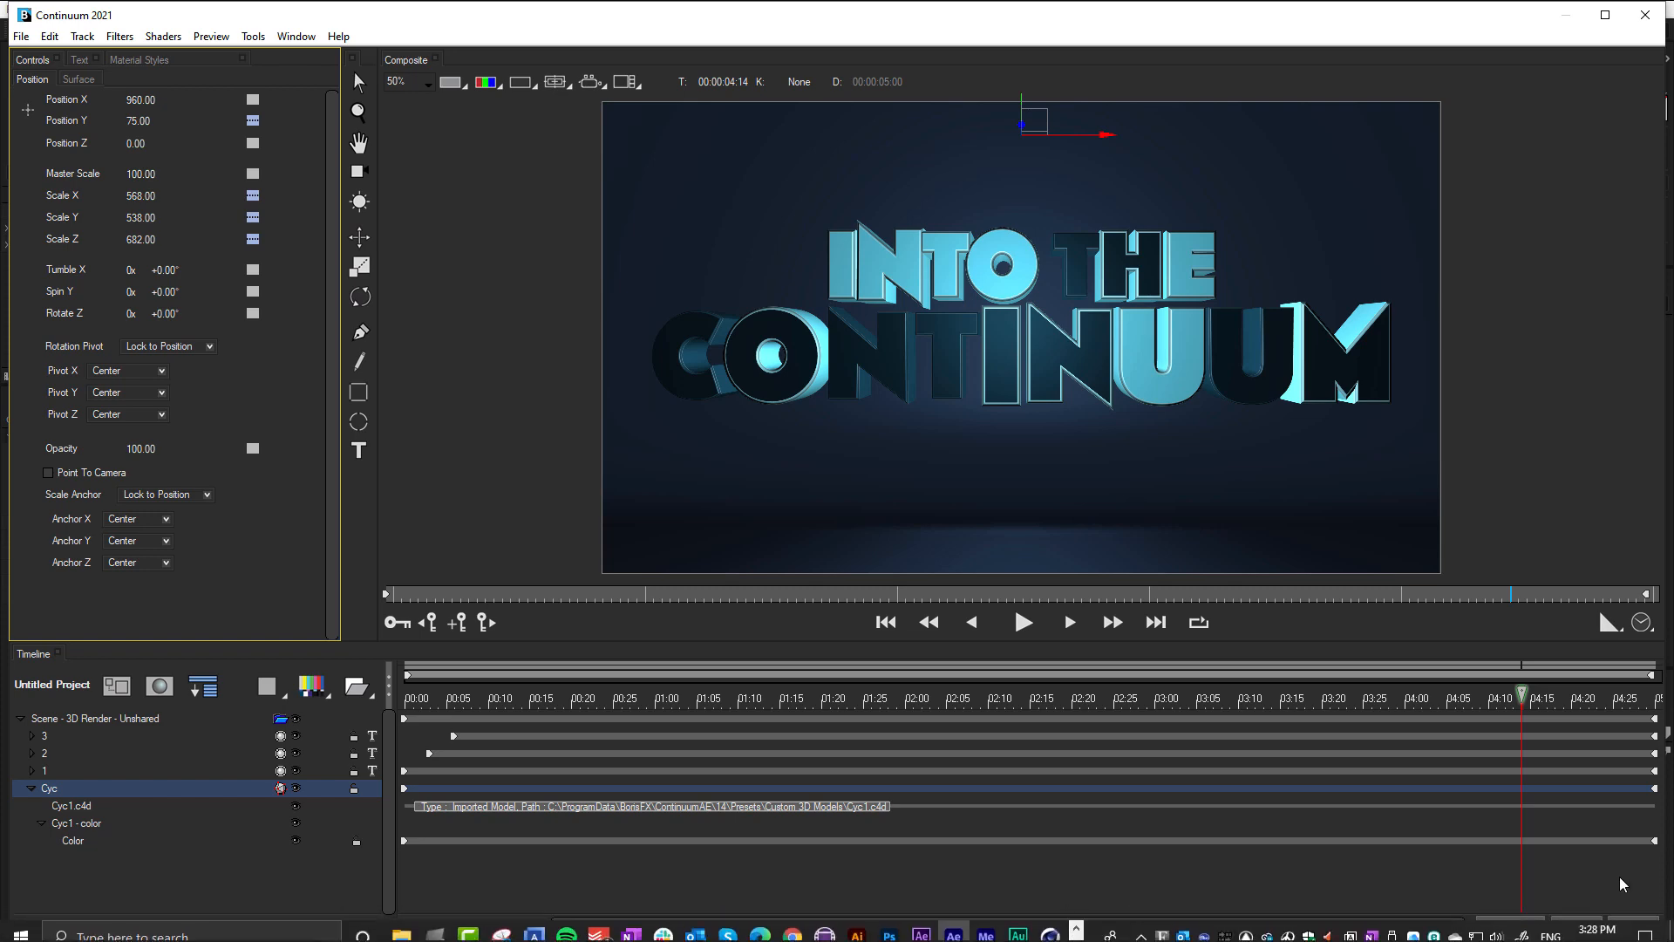
pyautogui.click(1632, 923)
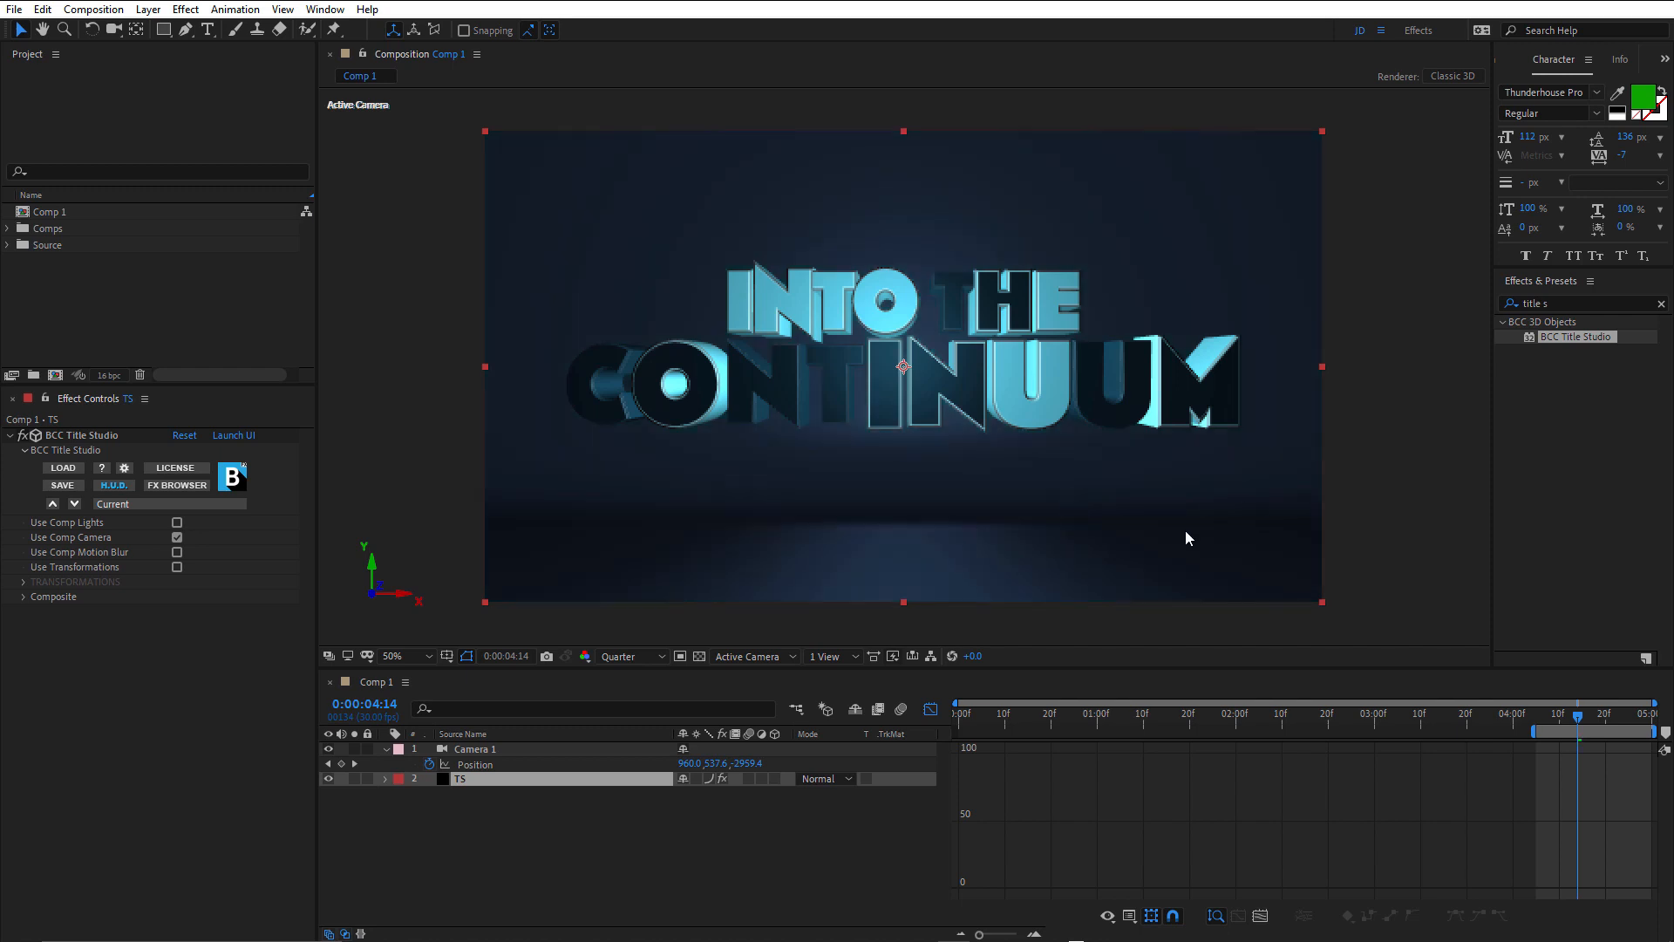
# Duplicate the TS layer, hide the Cyc model in the upper copy's Title Studio scene, and apply.
pyautogui.click(466, 780)
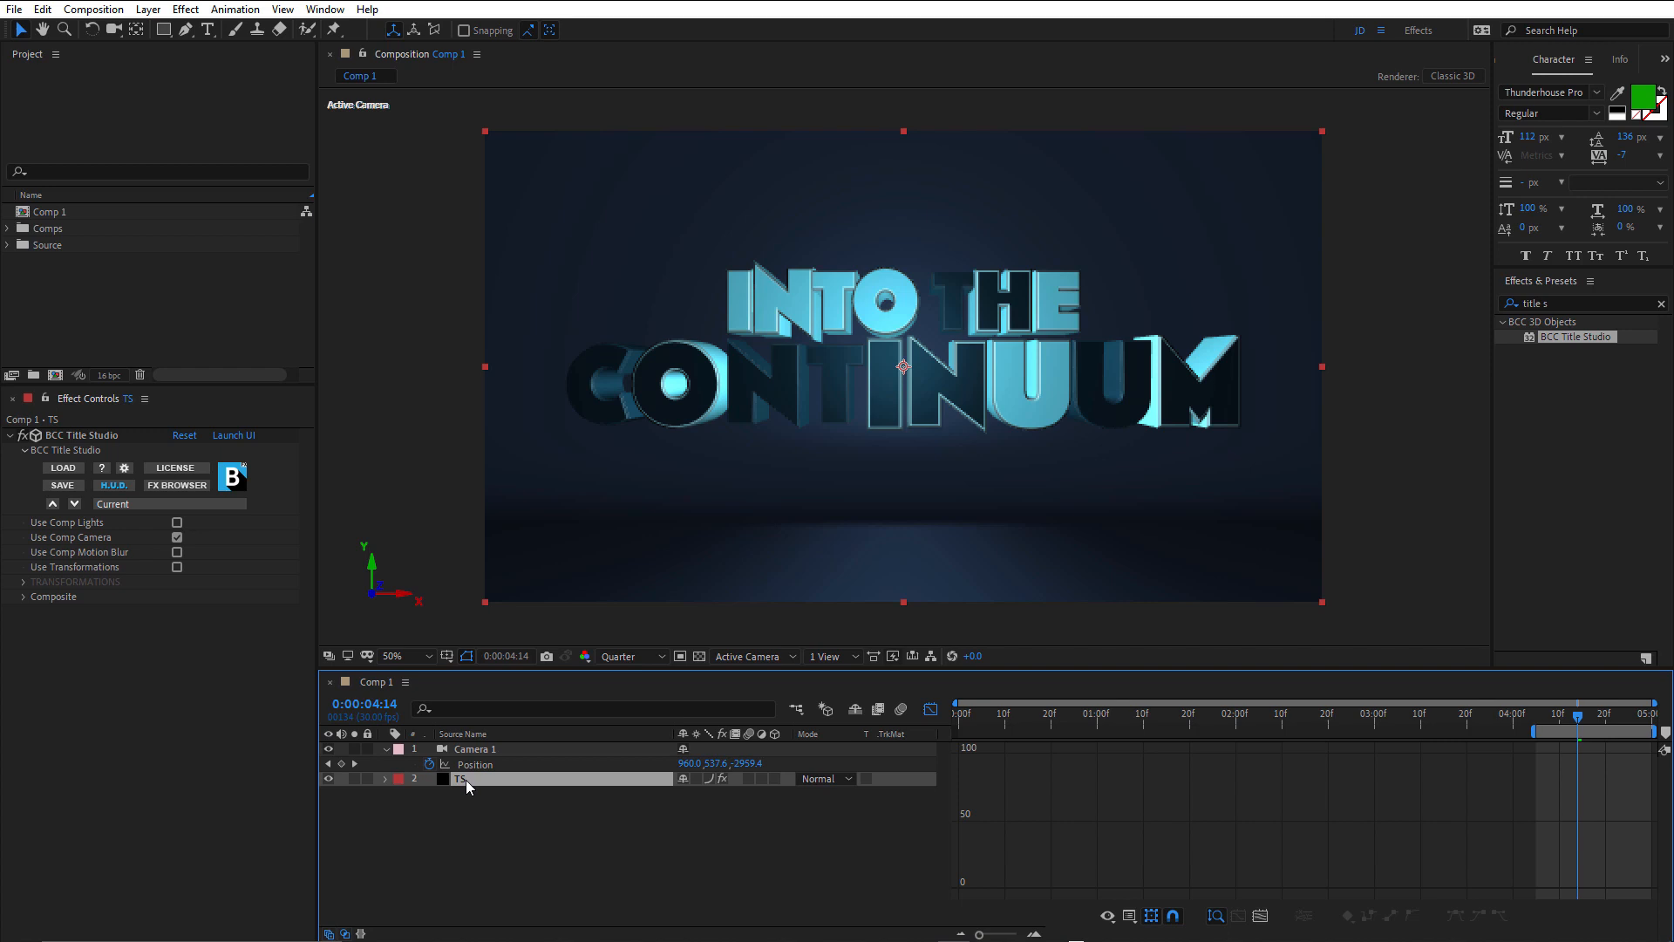
pyautogui.hotkey('ctrl', 'd')
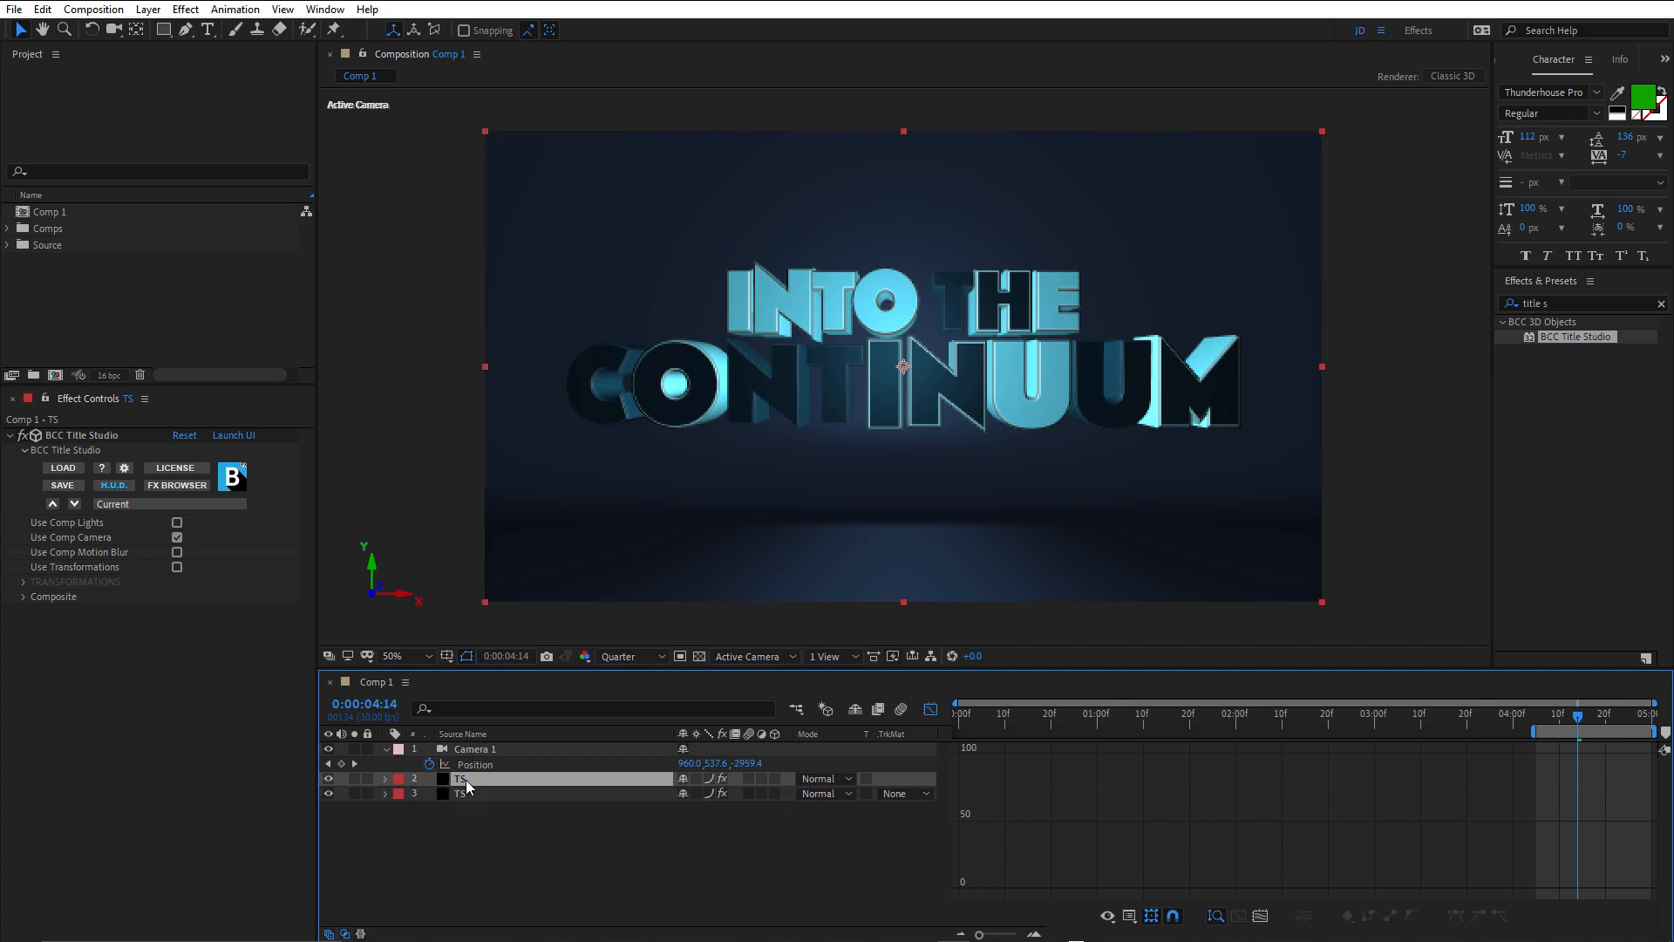
pyautogui.click(239, 438)
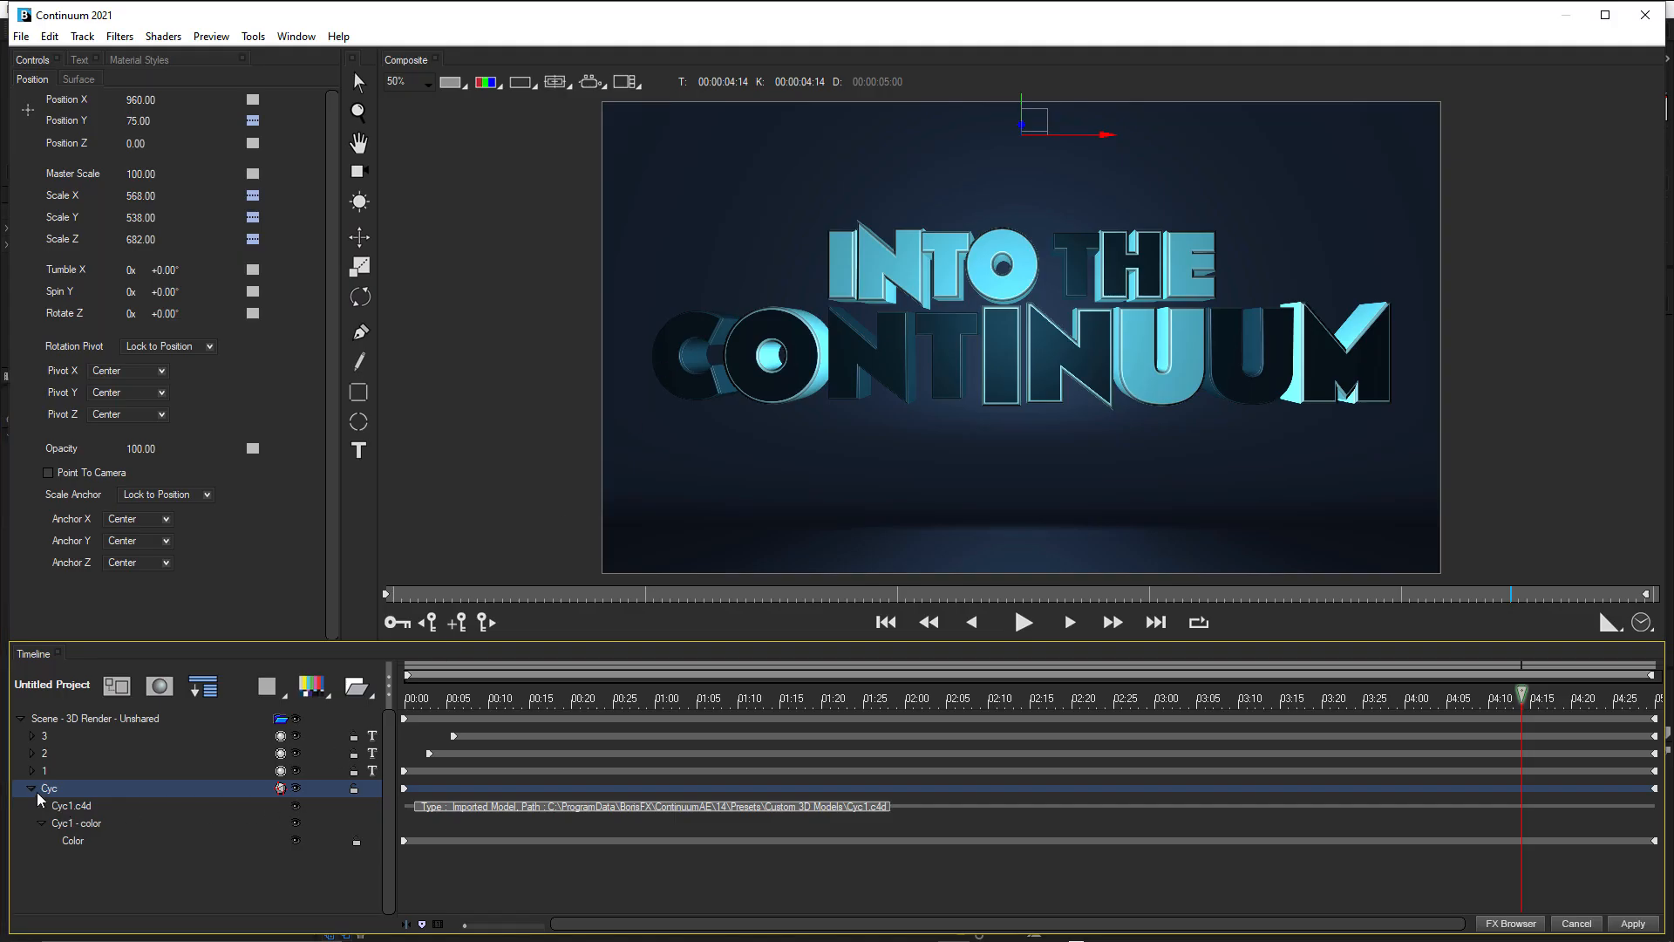
pyautogui.click(32, 789)
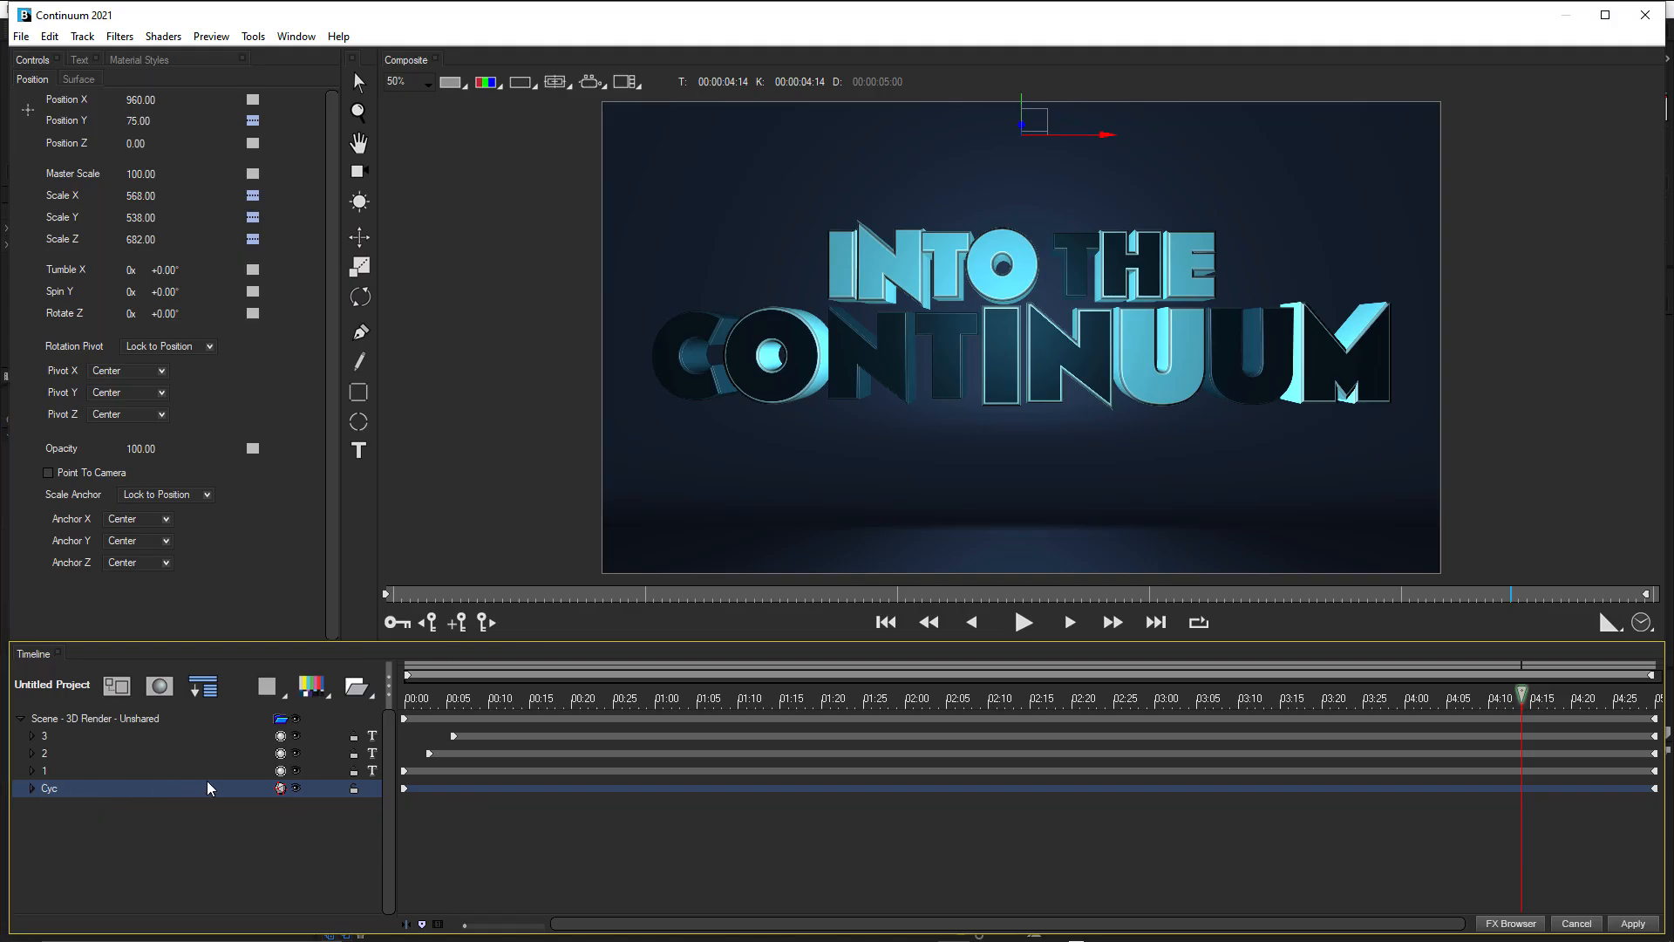
pyautogui.click(295, 788)
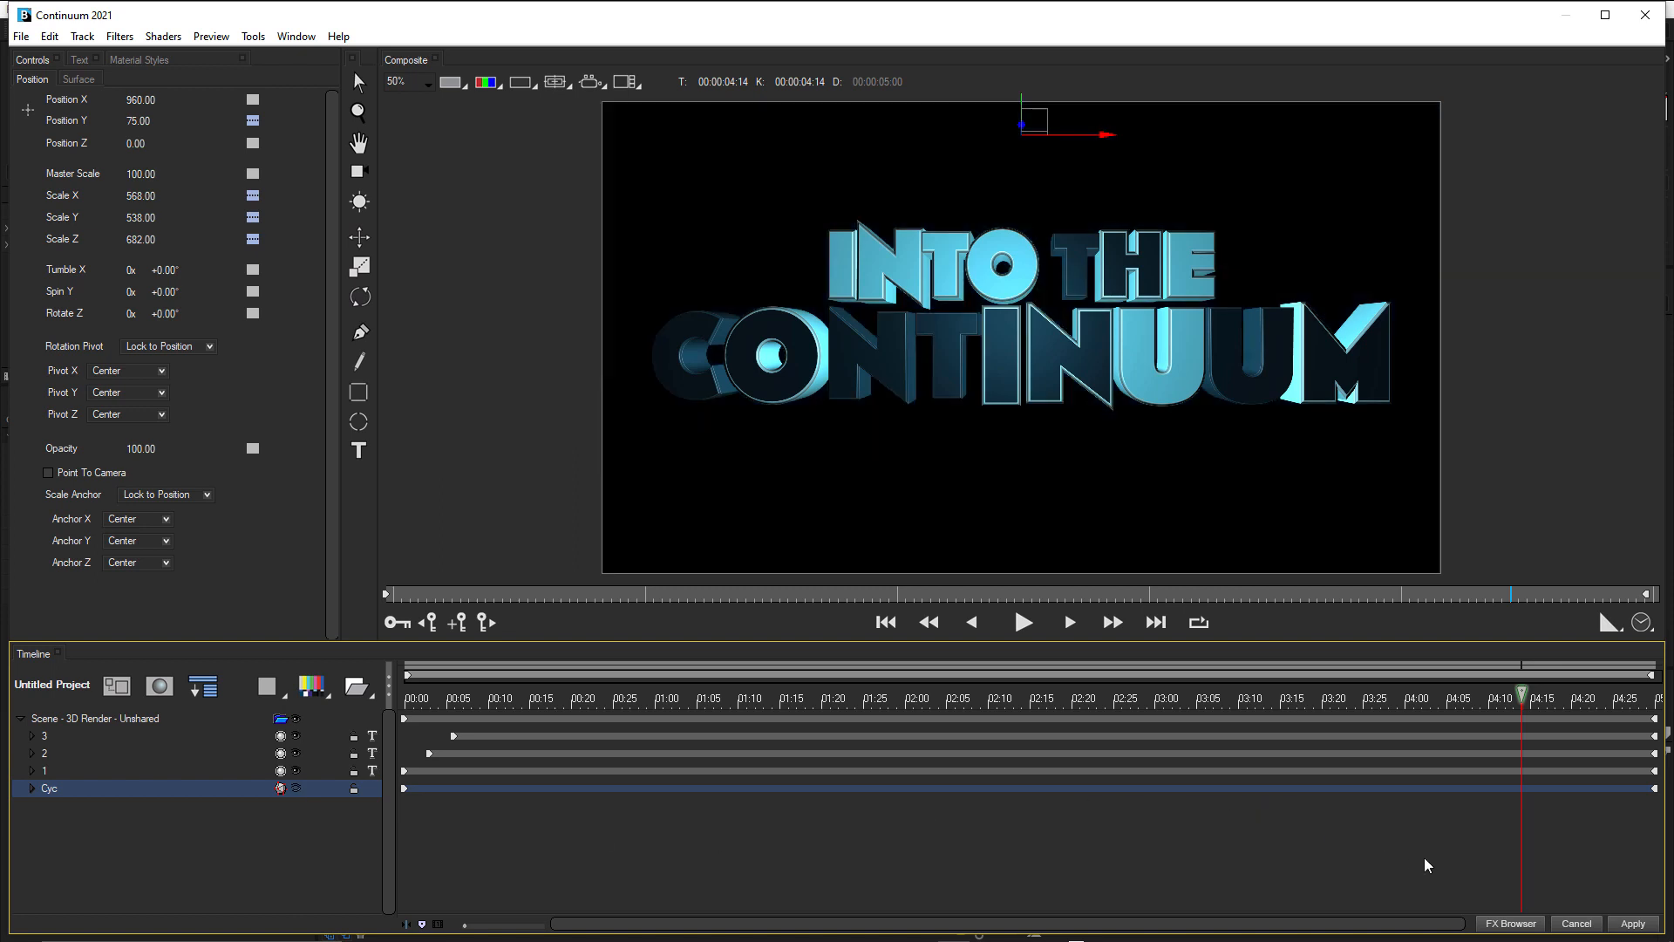
pyautogui.click(1634, 923)
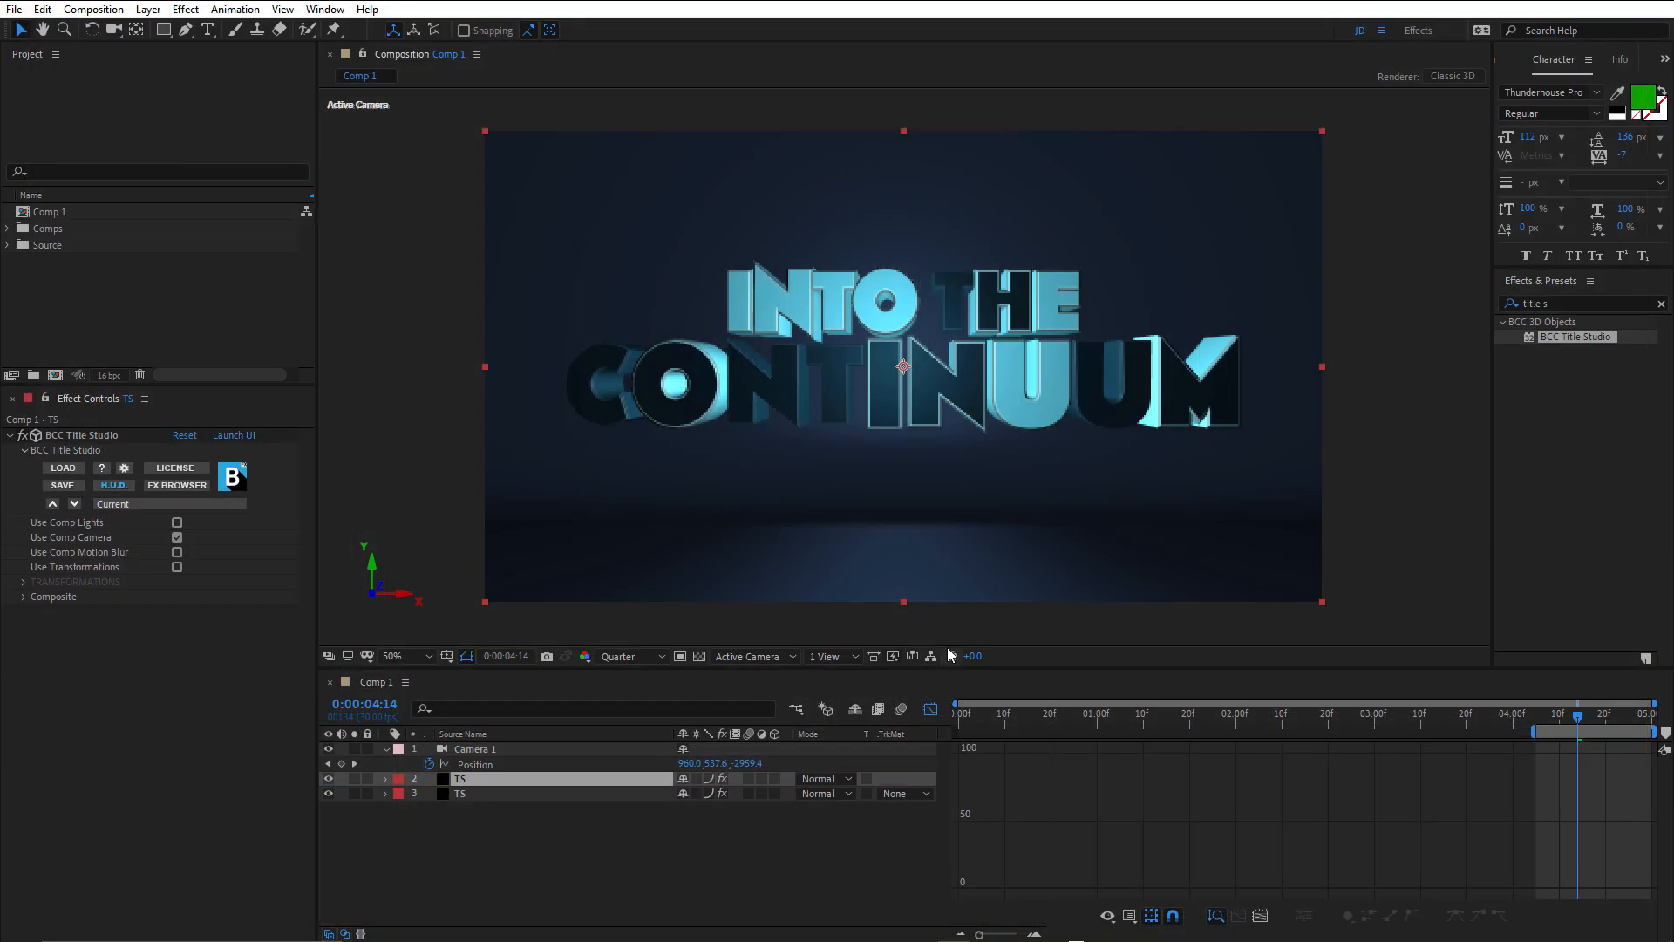
# Hide text objects 1, 2 and 3 in the lower TS layer's Title Studio scene, collapse the Cyc model, and apply.
pyautogui.click(459, 796)
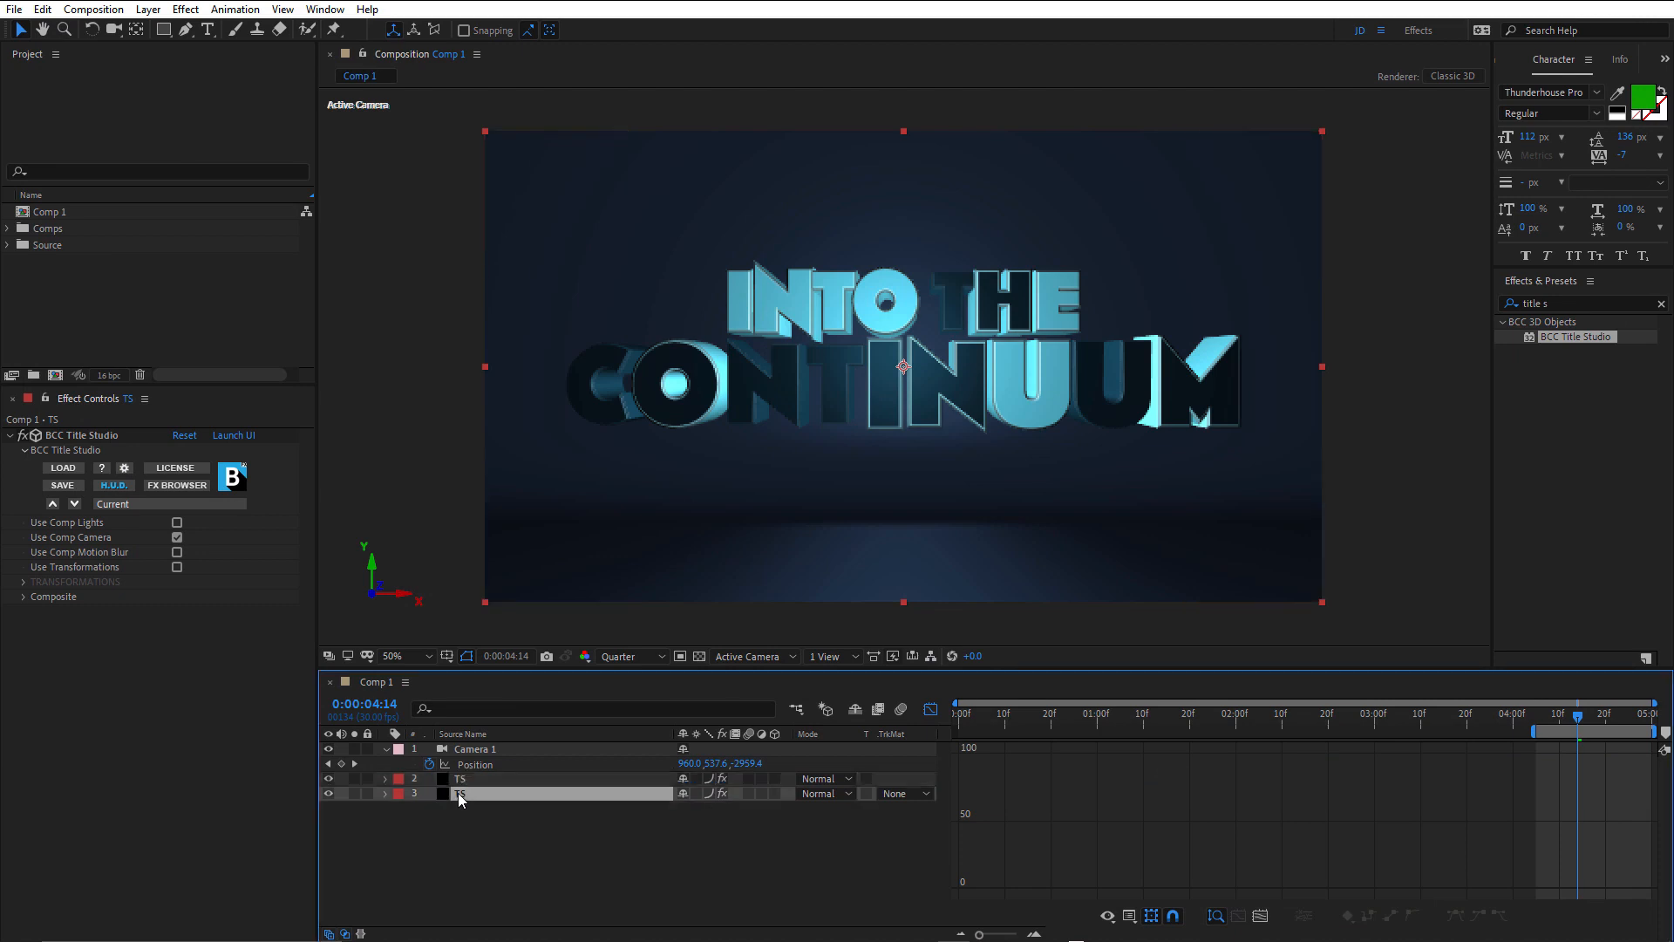
pyautogui.click(228, 436)
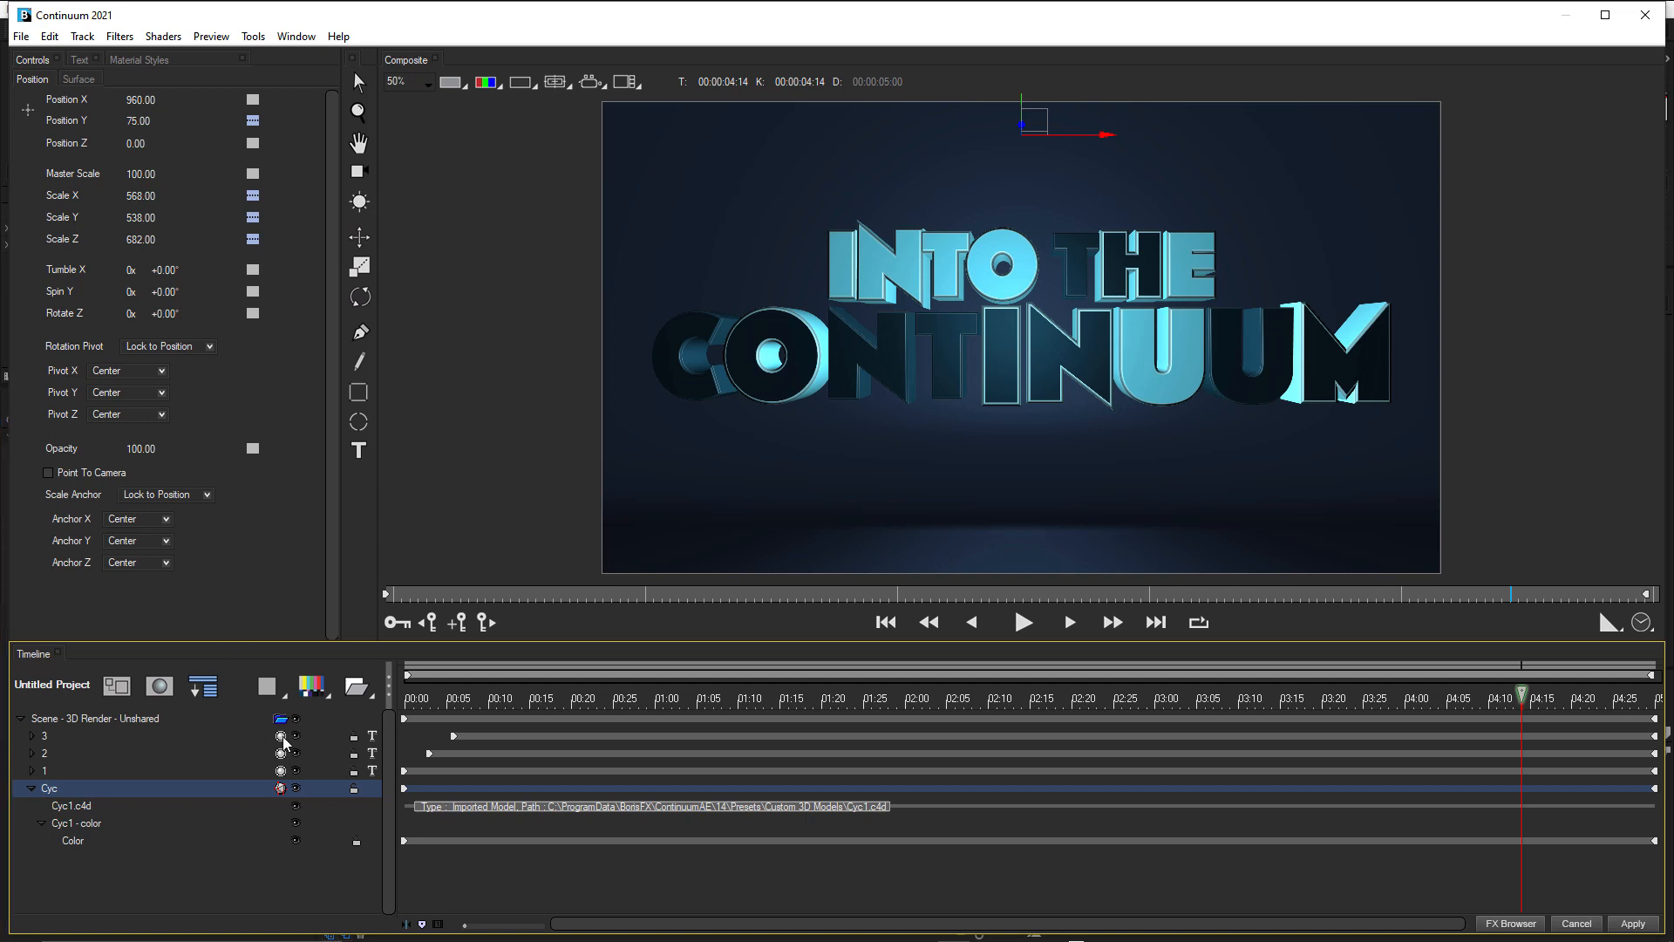
pyautogui.click(295, 736)
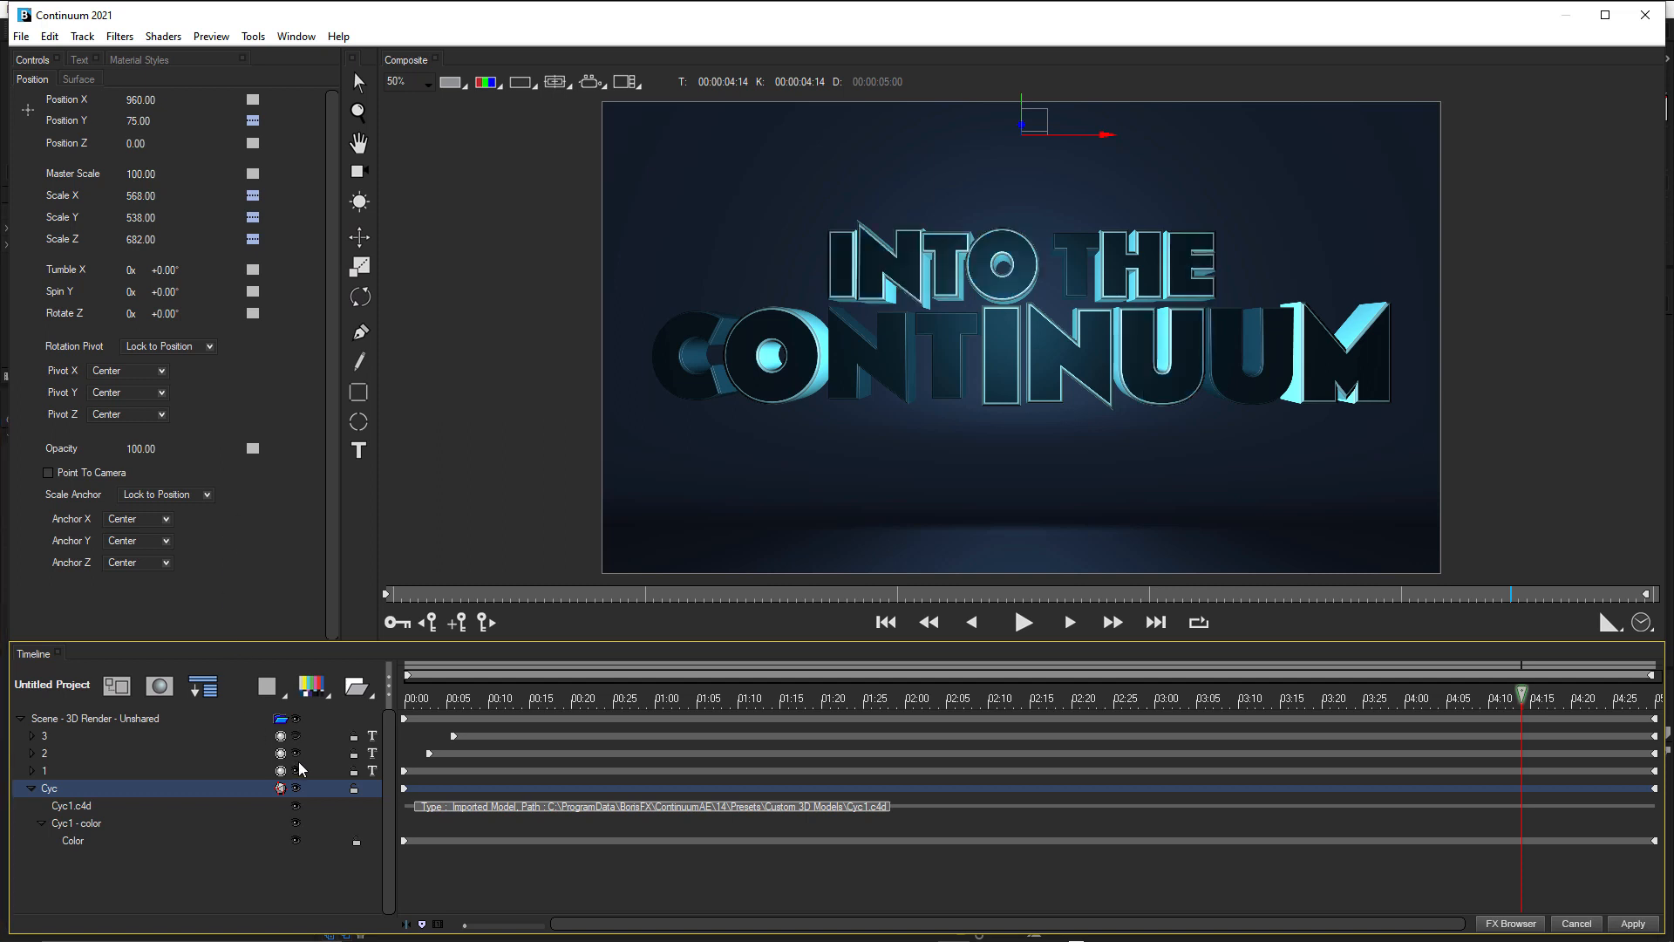
pyautogui.click(298, 757)
pyautogui.click(299, 771)
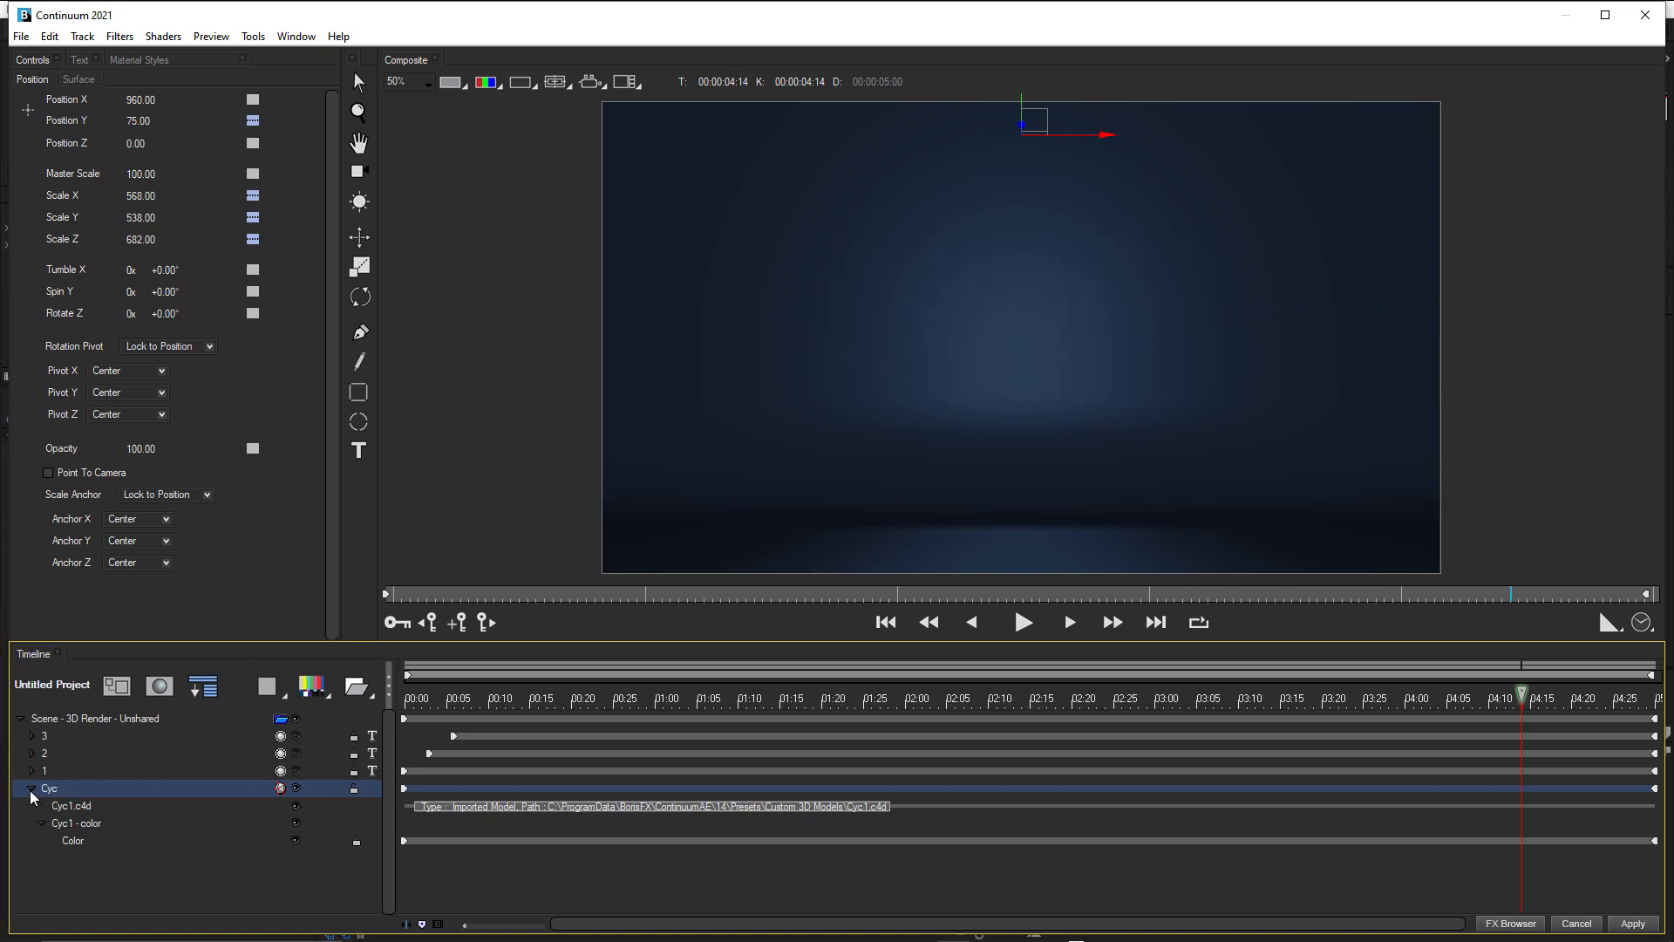
pyautogui.click(30, 788)
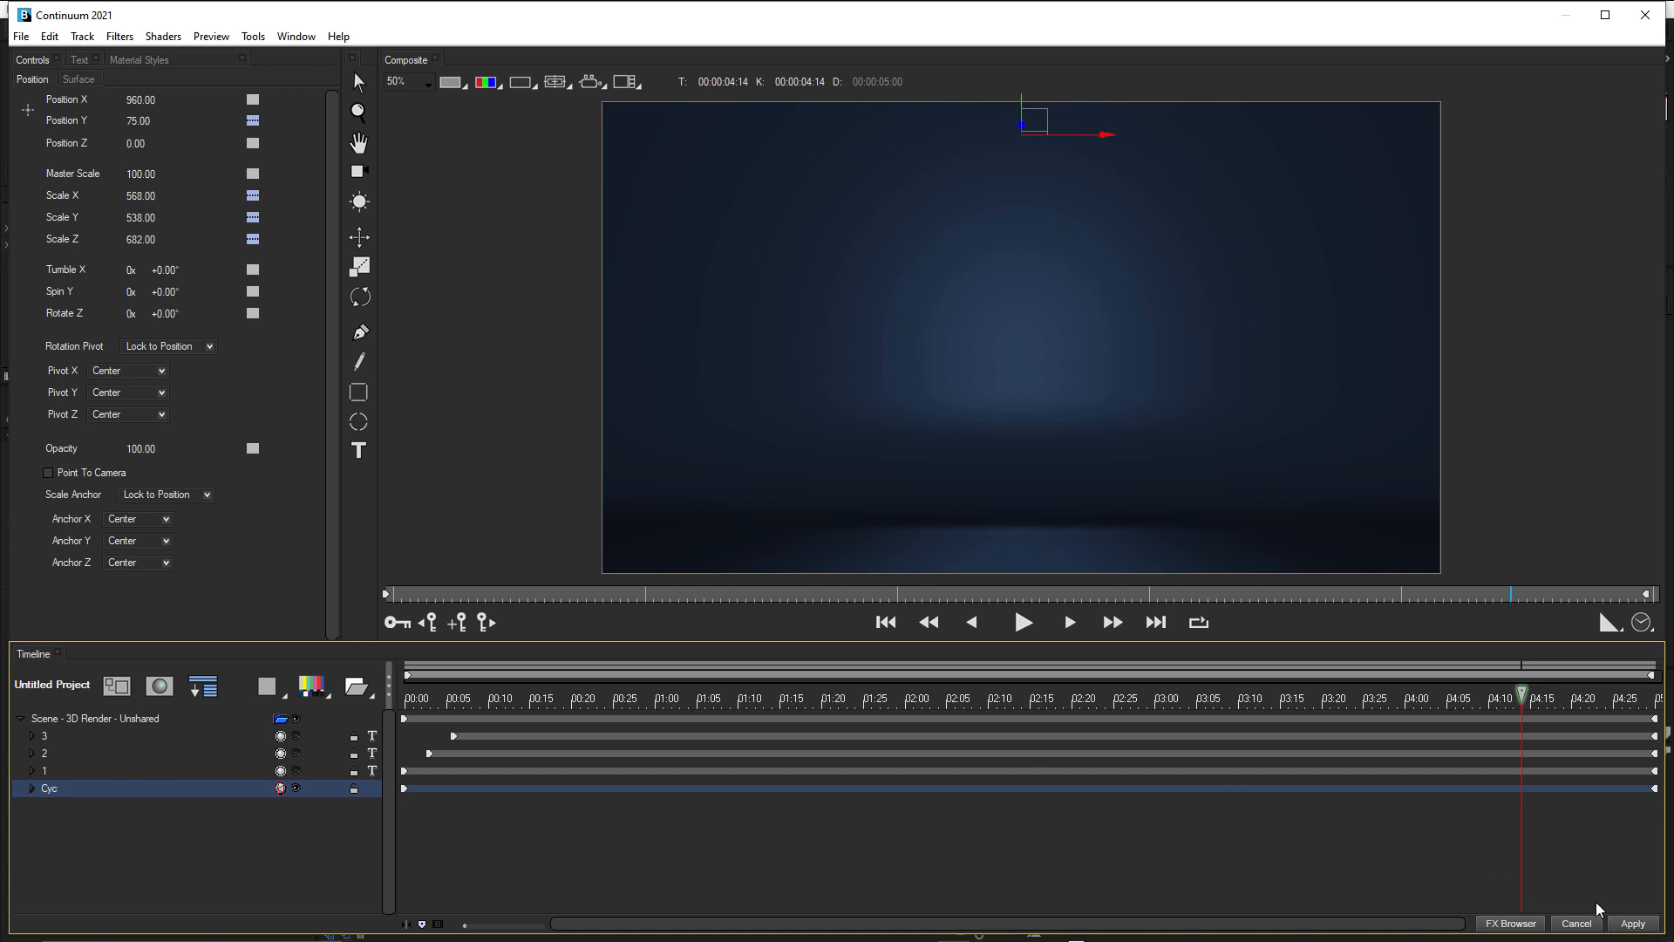
pyautogui.click(1635, 924)
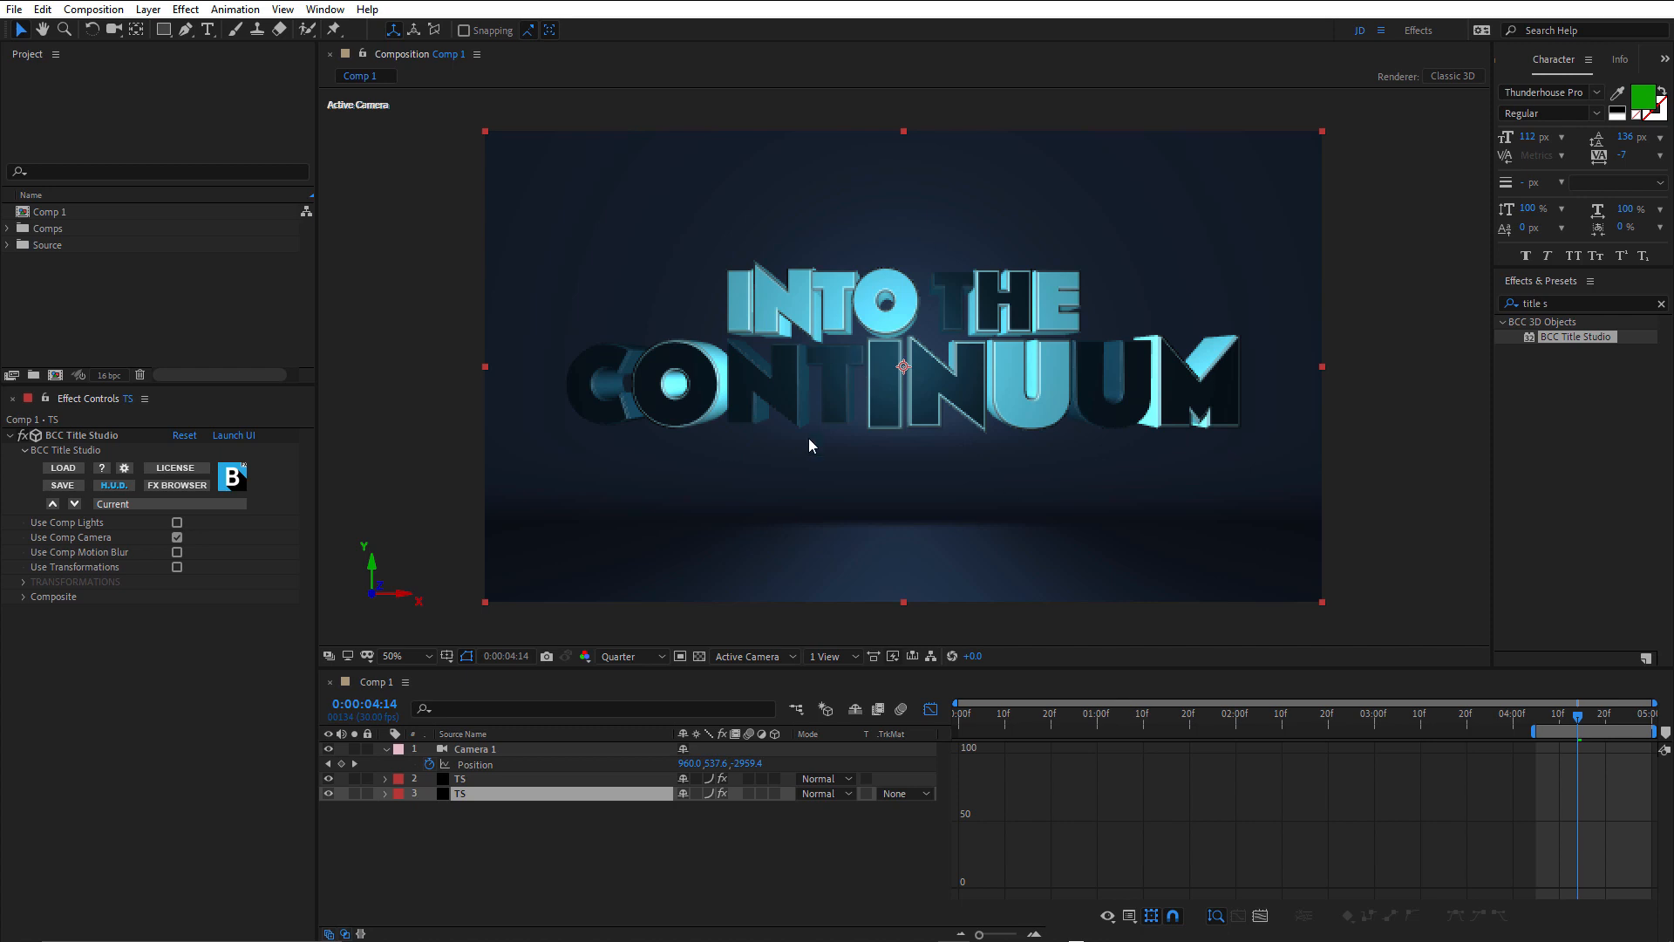
# Copy Camera 1 from Comp 1 with property links.
pyautogui.click(474, 750)
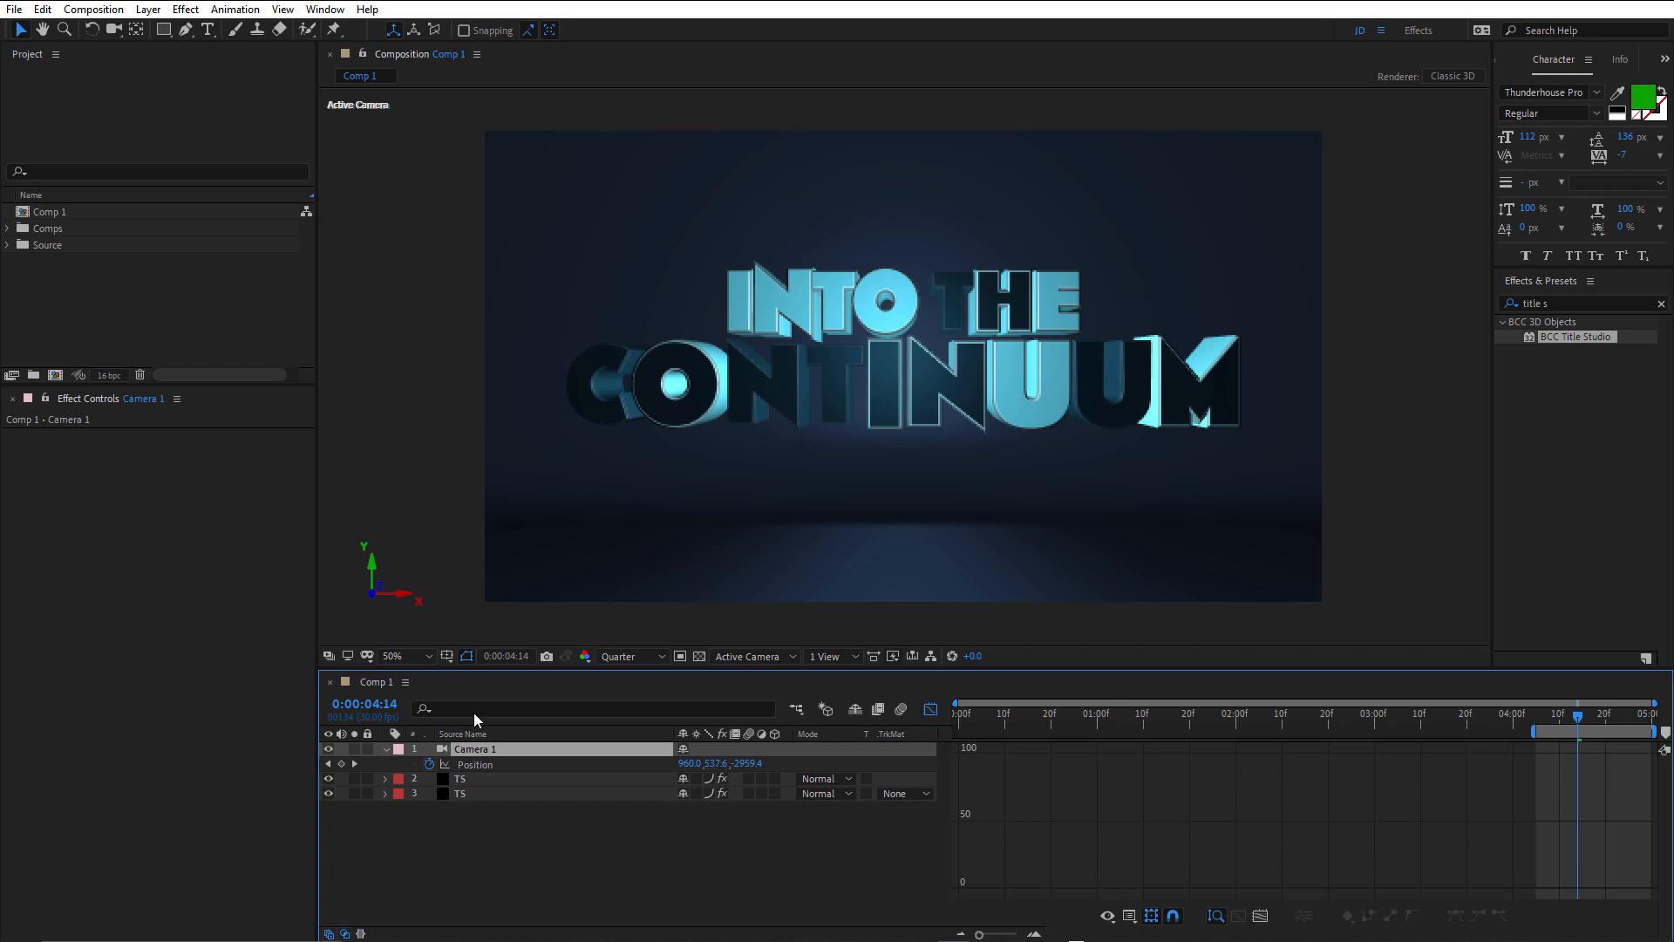
pyautogui.click(43, 11)
pyautogui.moveTo(42, 10)
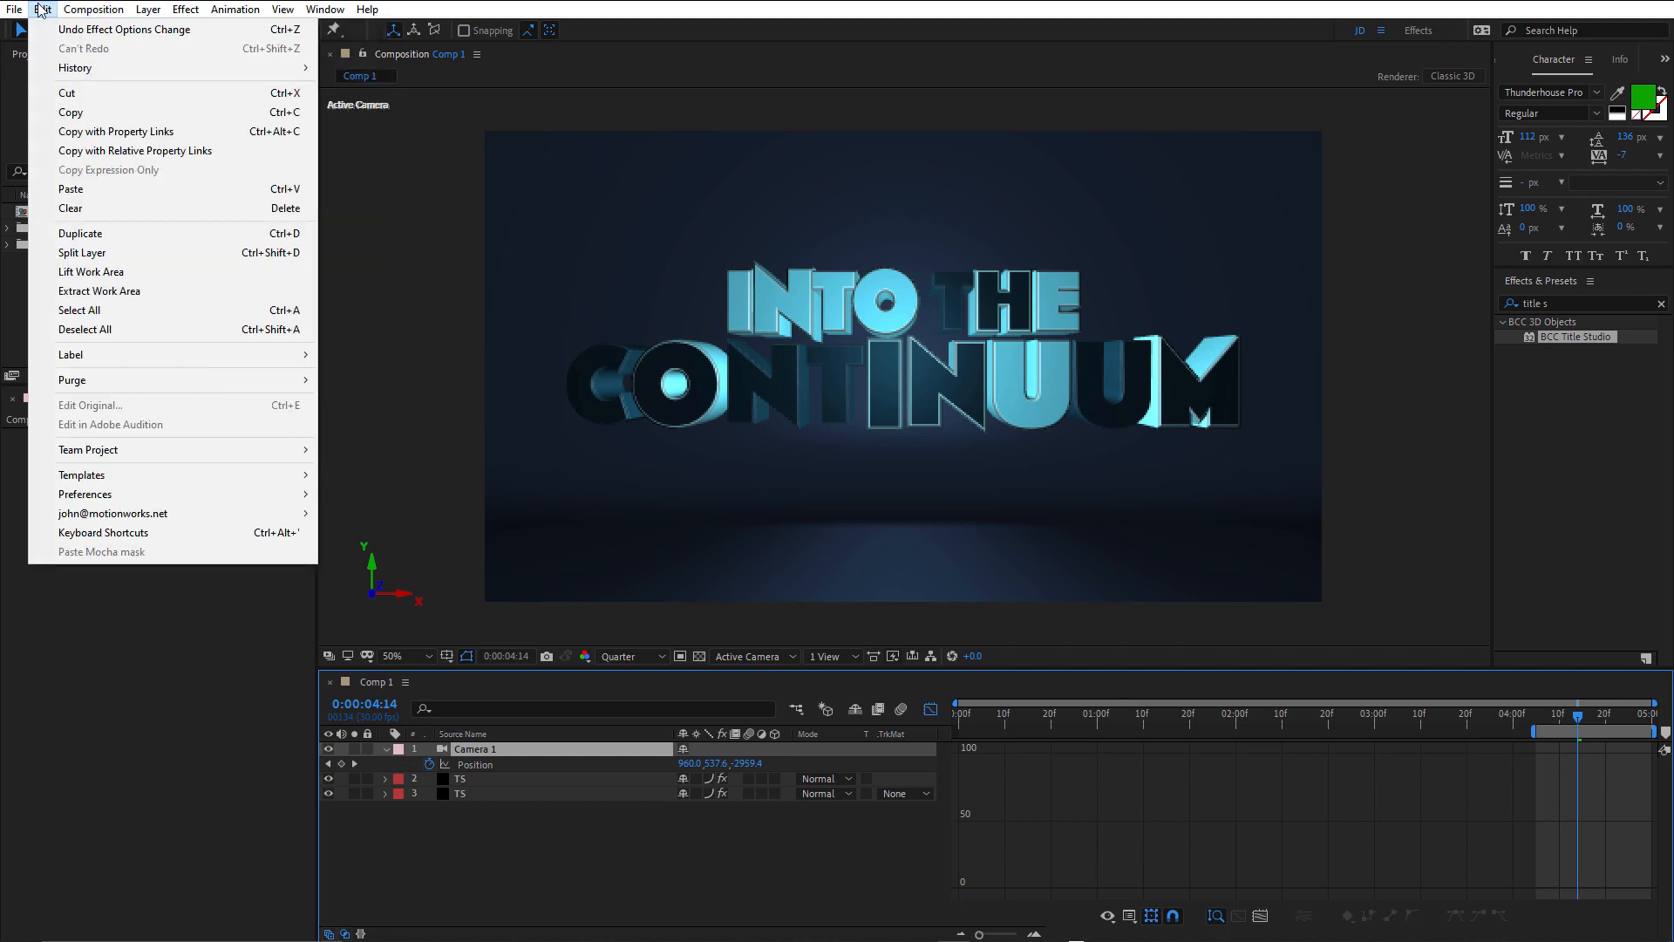
pyautogui.click(58, 132)
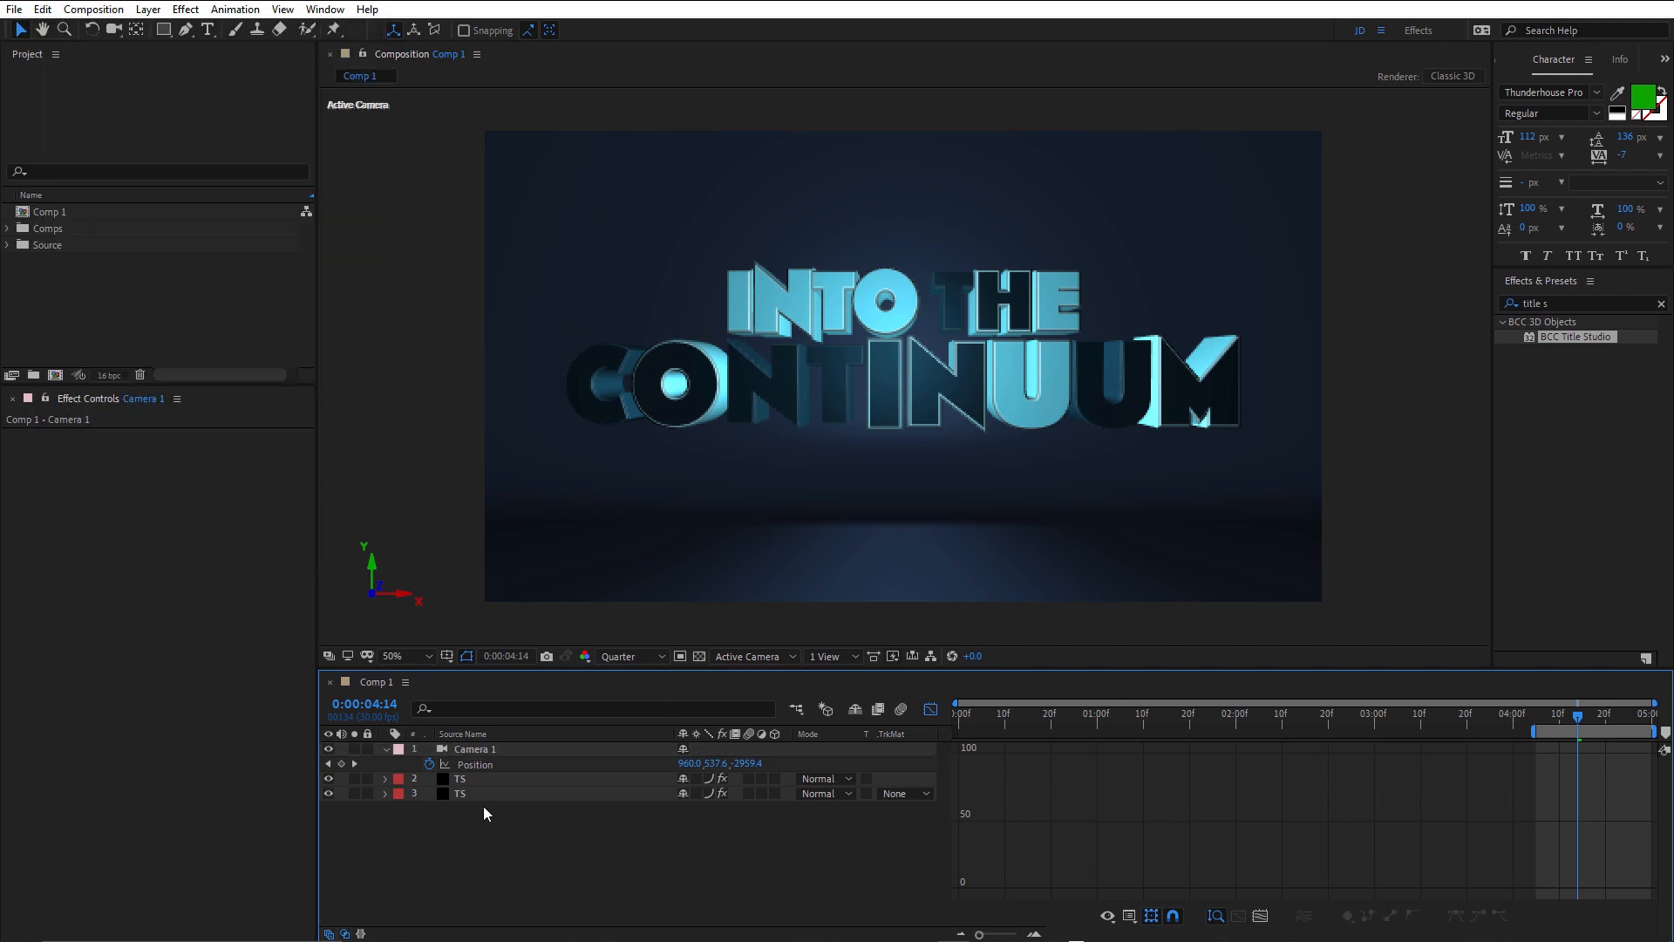
# Pre-compose the lower TS layer into a new composition named Main, moving all attributes into it.
pyautogui.click(462, 794)
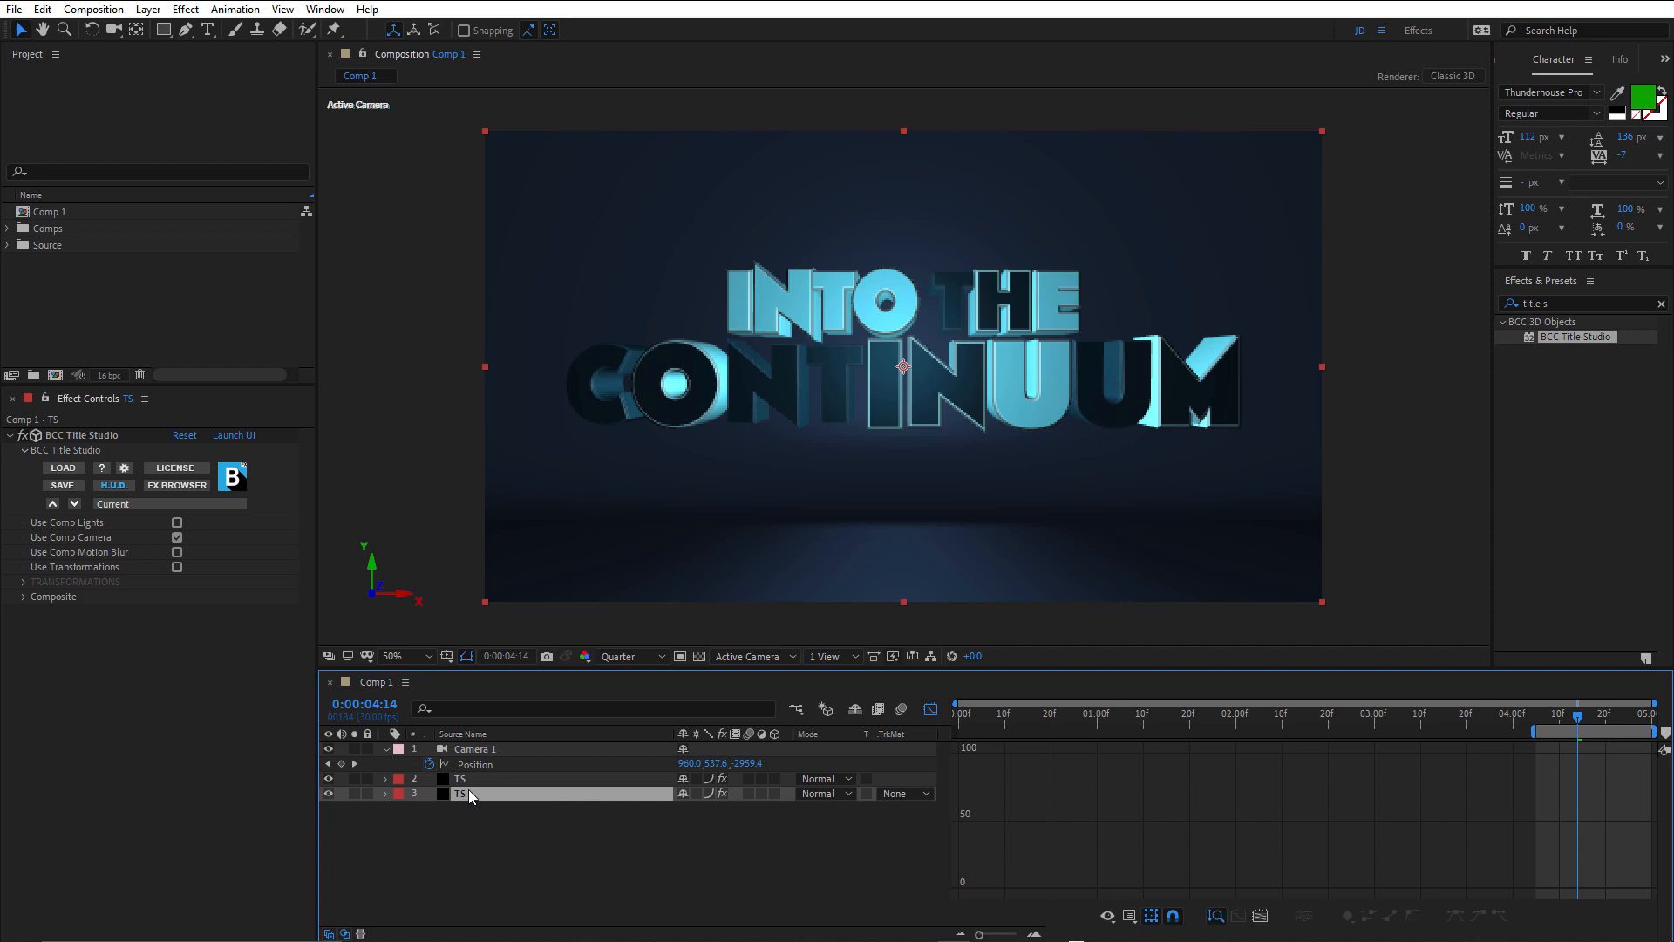
pyautogui.hotkey('ctrl', 'shift', 'c')
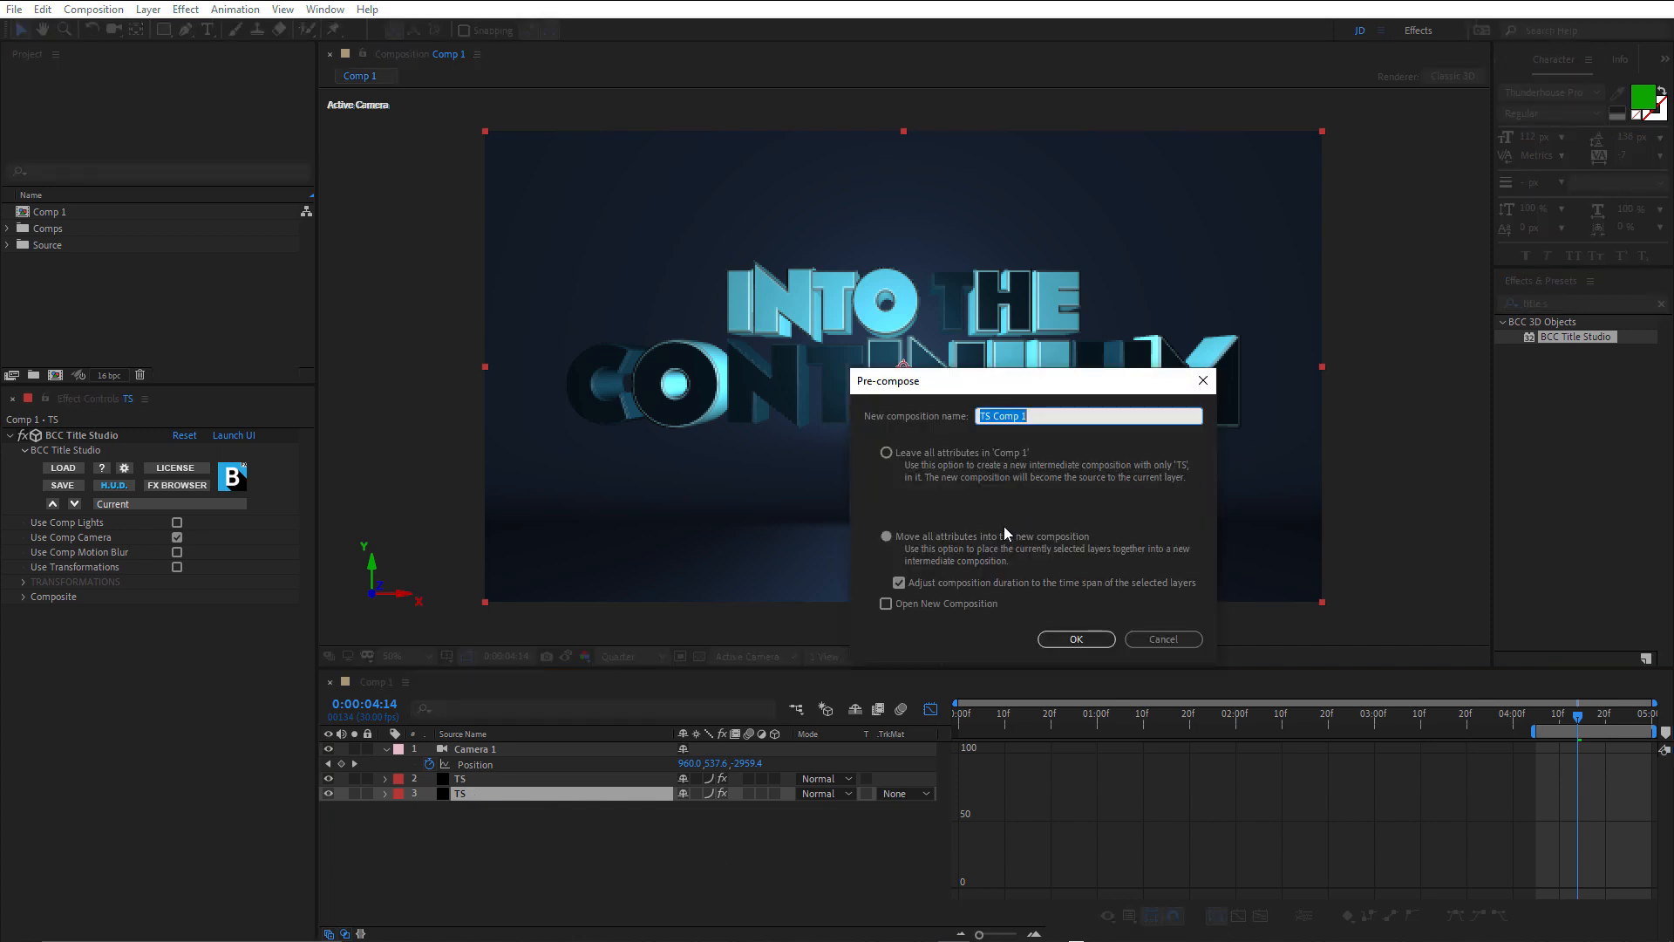
pyautogui.click(886, 536)
pyautogui.doubleClick(1029, 416)
pyautogui.moveTo(1053, 416); pyautogui.dragTo(930, 409)
pyautogui.write('Main')
pyautogui.click(1069, 641)
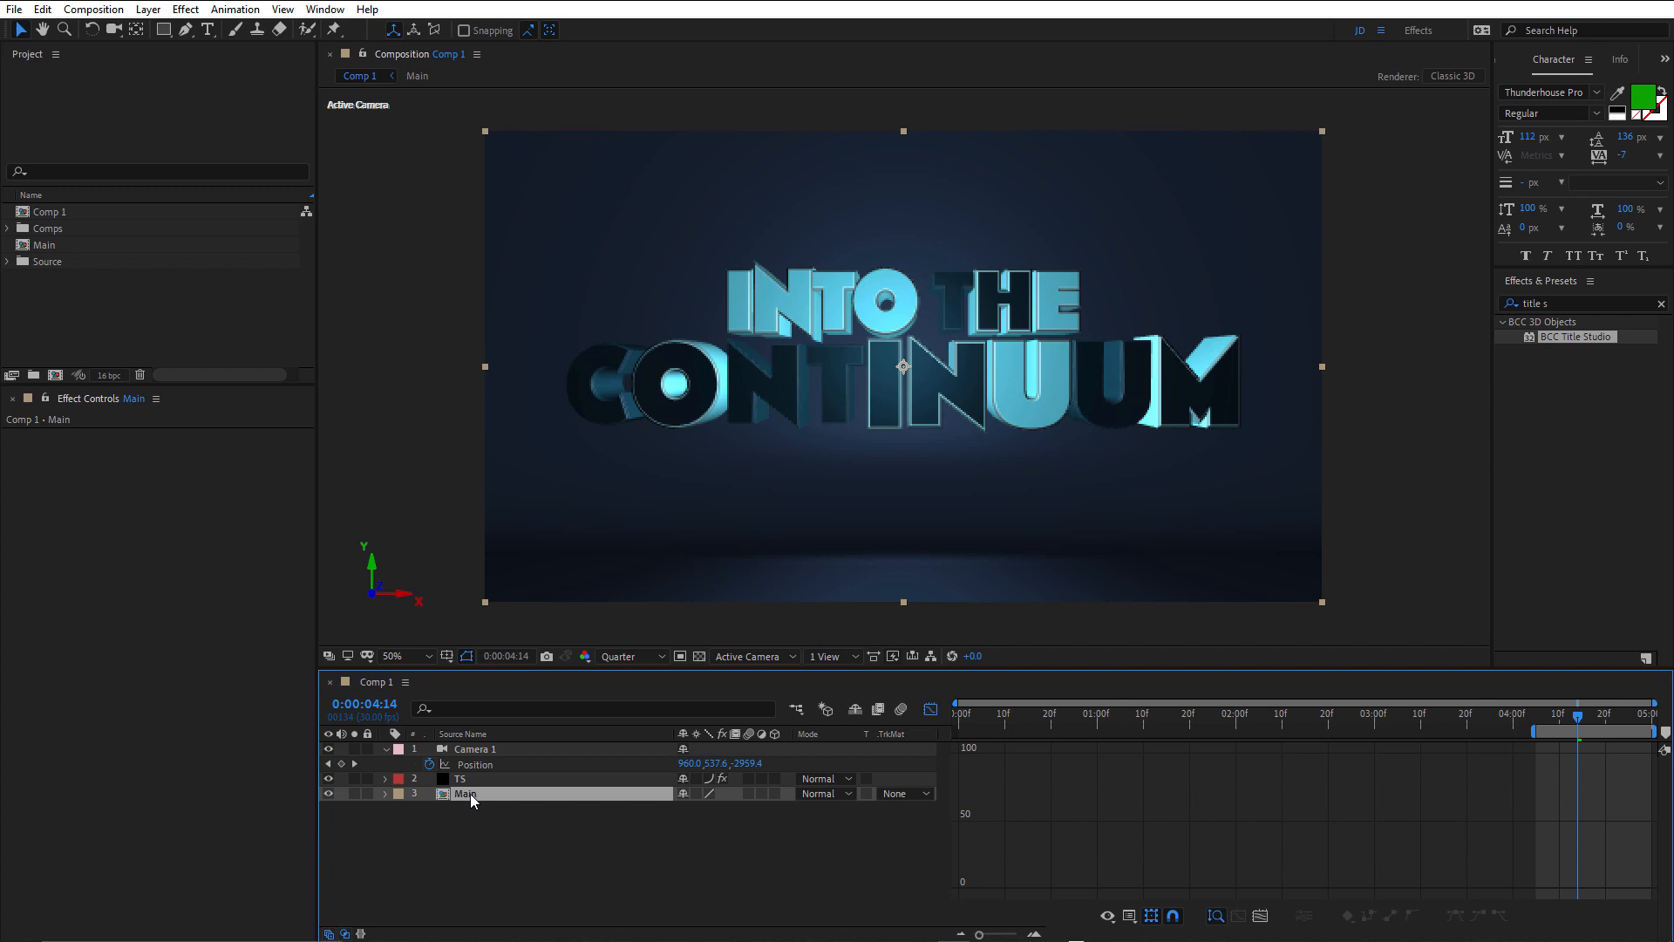
# Paste the property-linked camera into the Main composition and reveal its expressions.
pyautogui.doubleClick(469, 793)
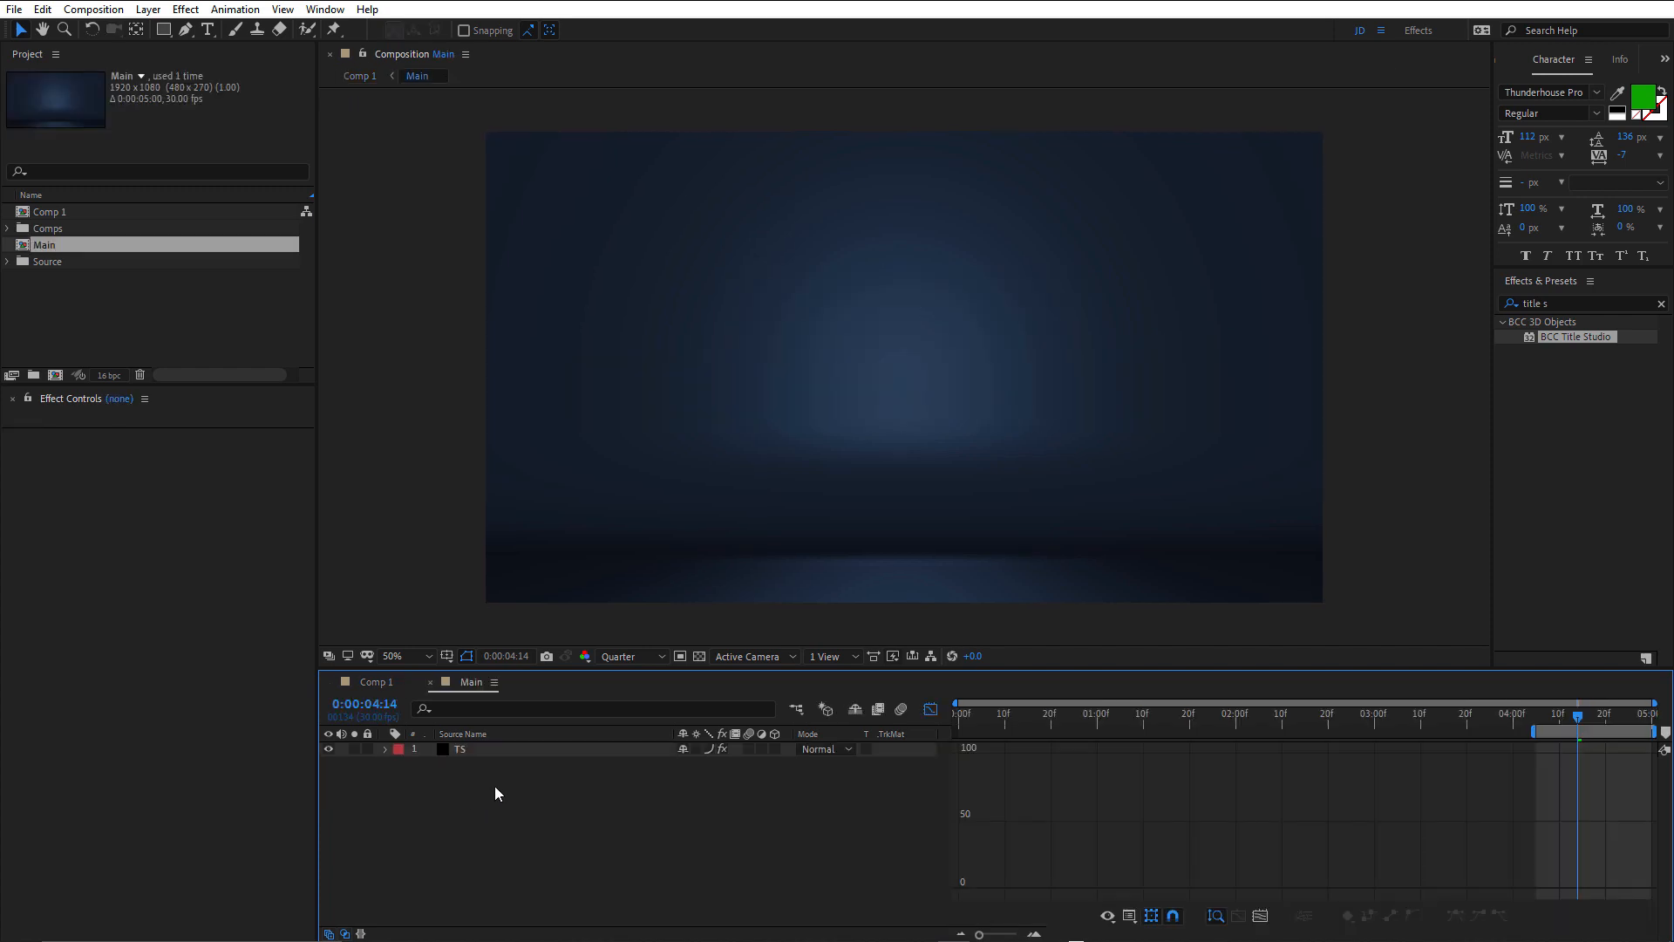
pyautogui.hotkey('ctrl', 'alt', 'shift', 'c')
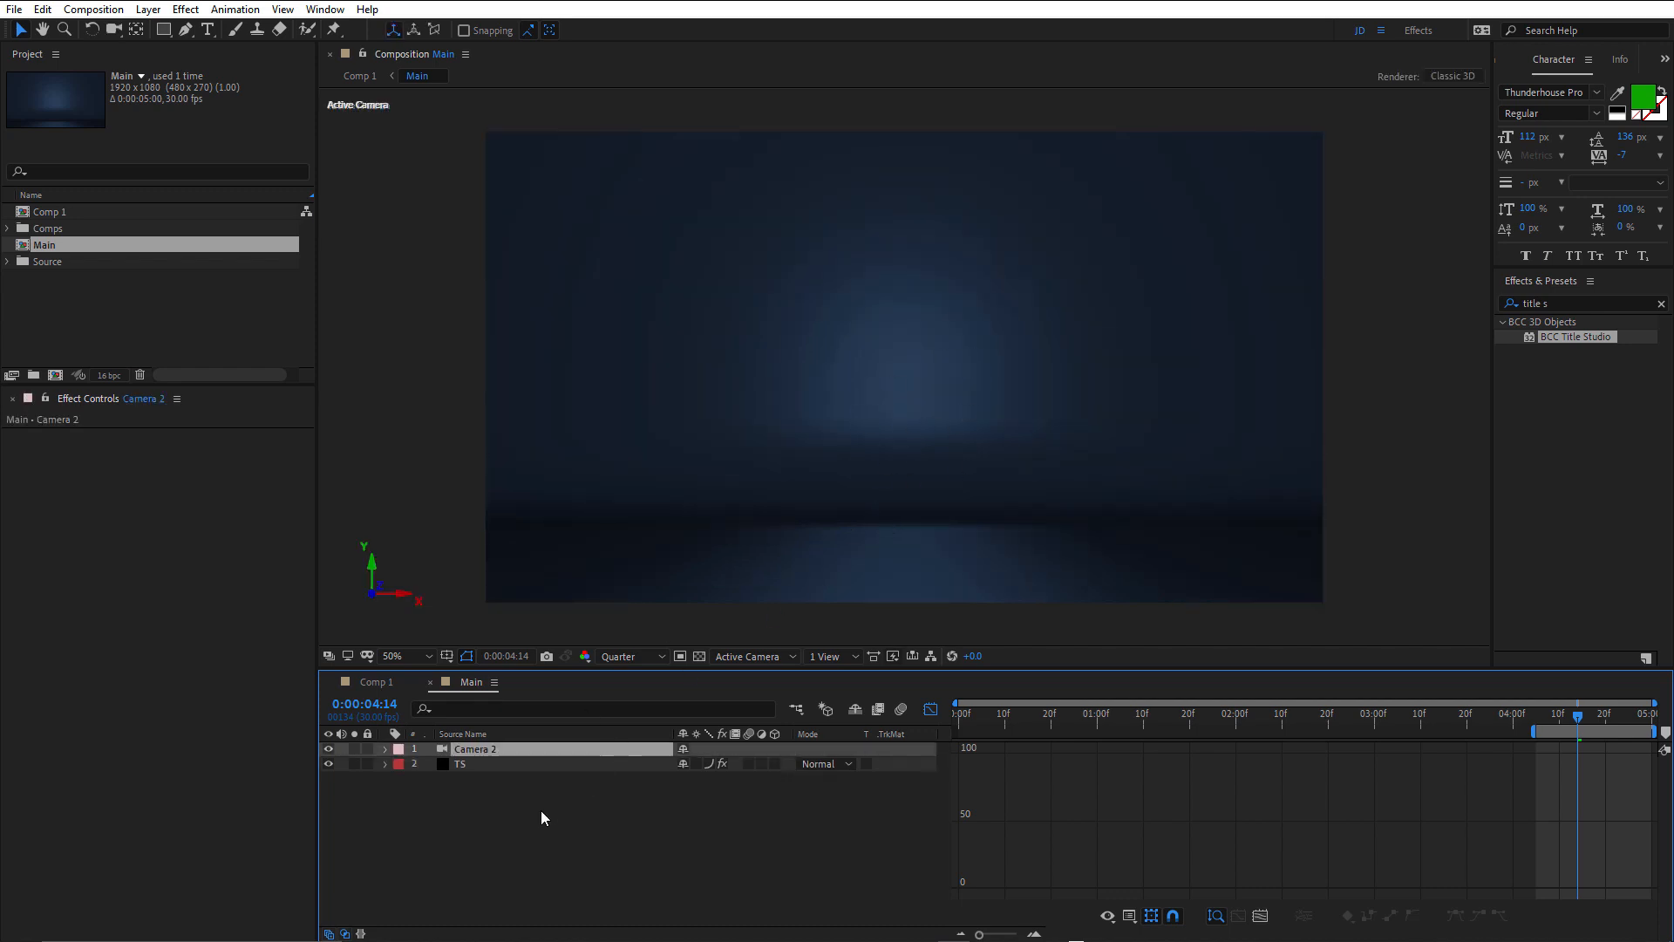
pyautogui.press('e')
pyautogui.press('e')
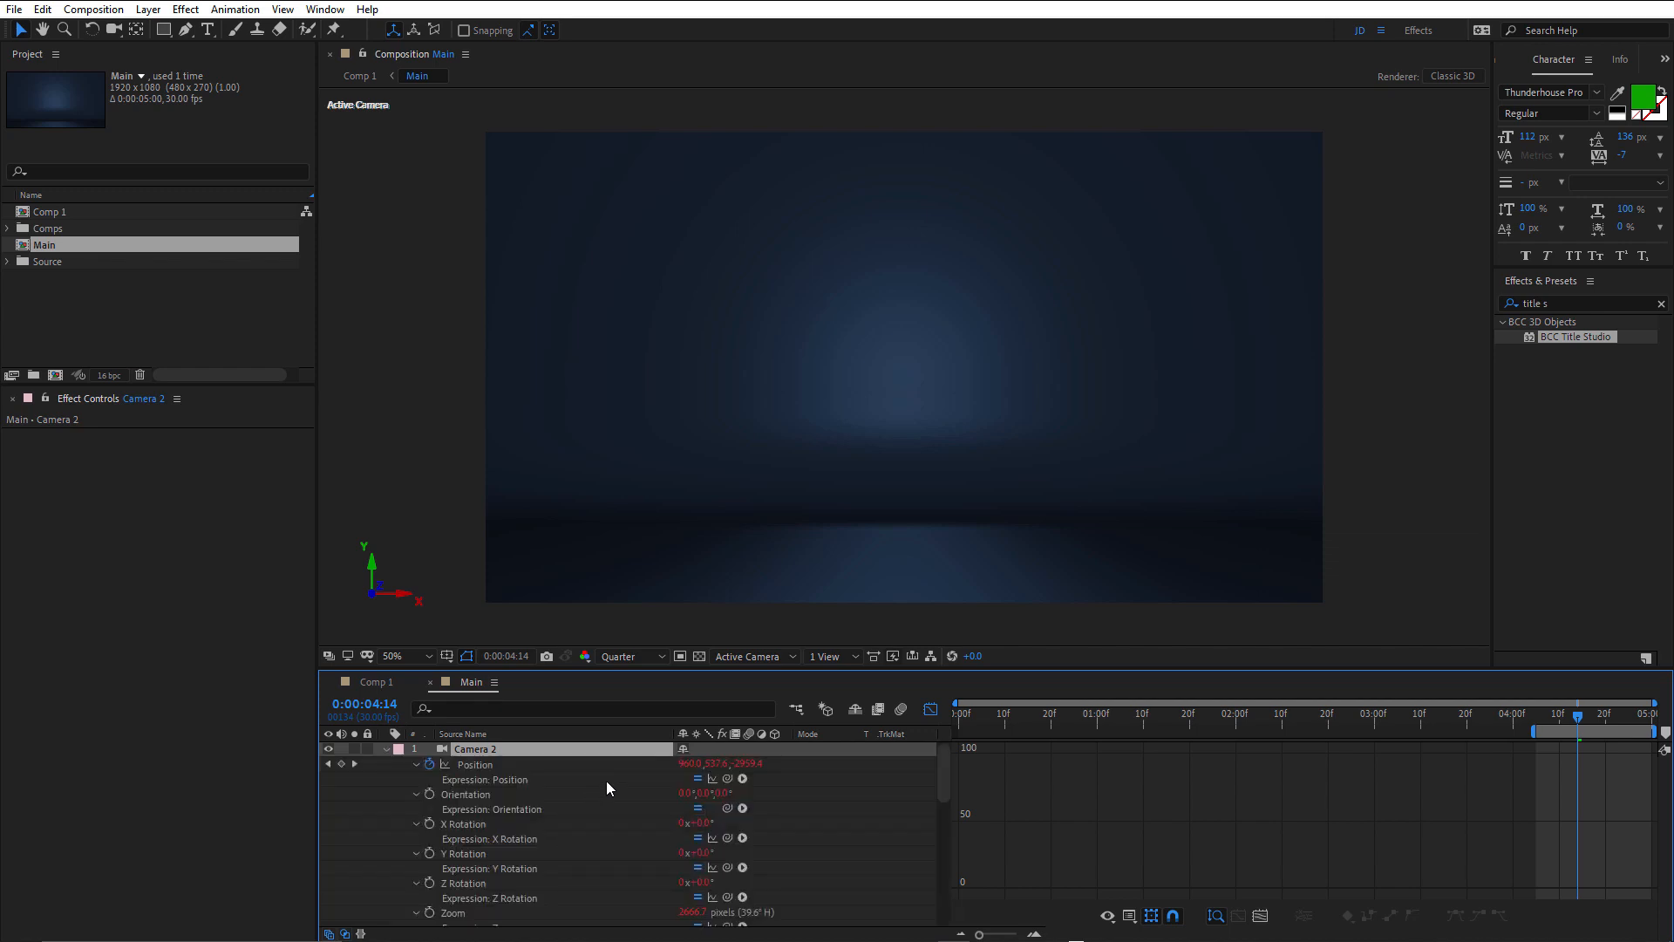
# Turn off the graph view in Main, examine the expressions linking its camera to Camera 1 in Comp 1, and collapse the camera's properties.
pyautogui.scroll(-5, 544, 786)
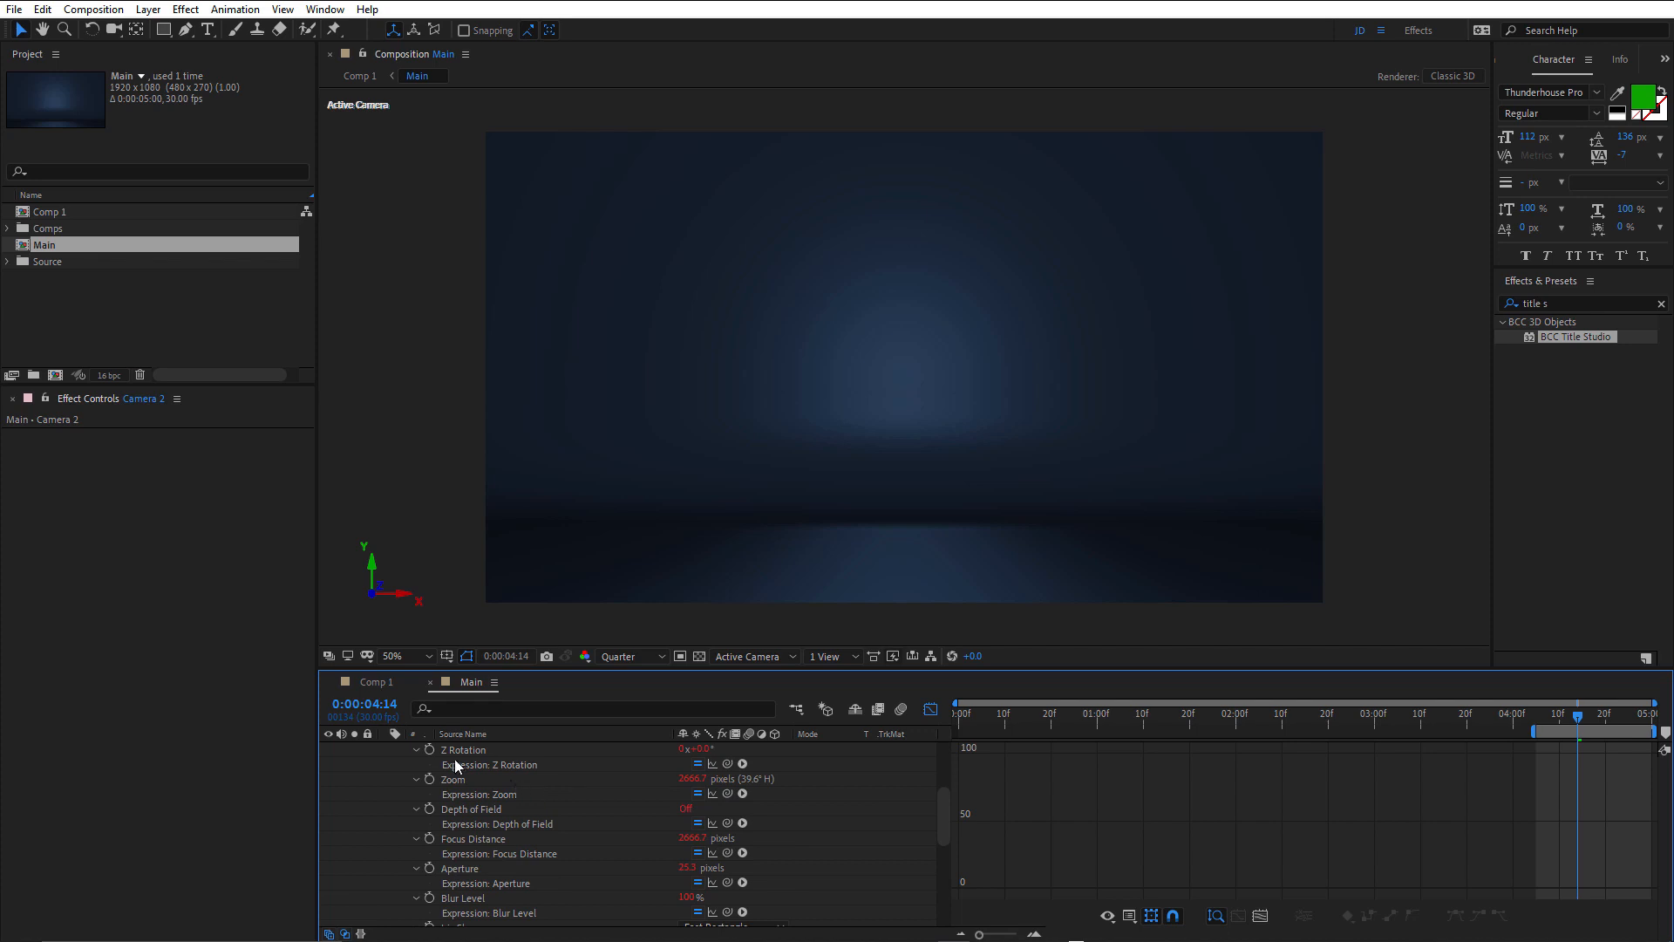
pyautogui.click(468, 750)
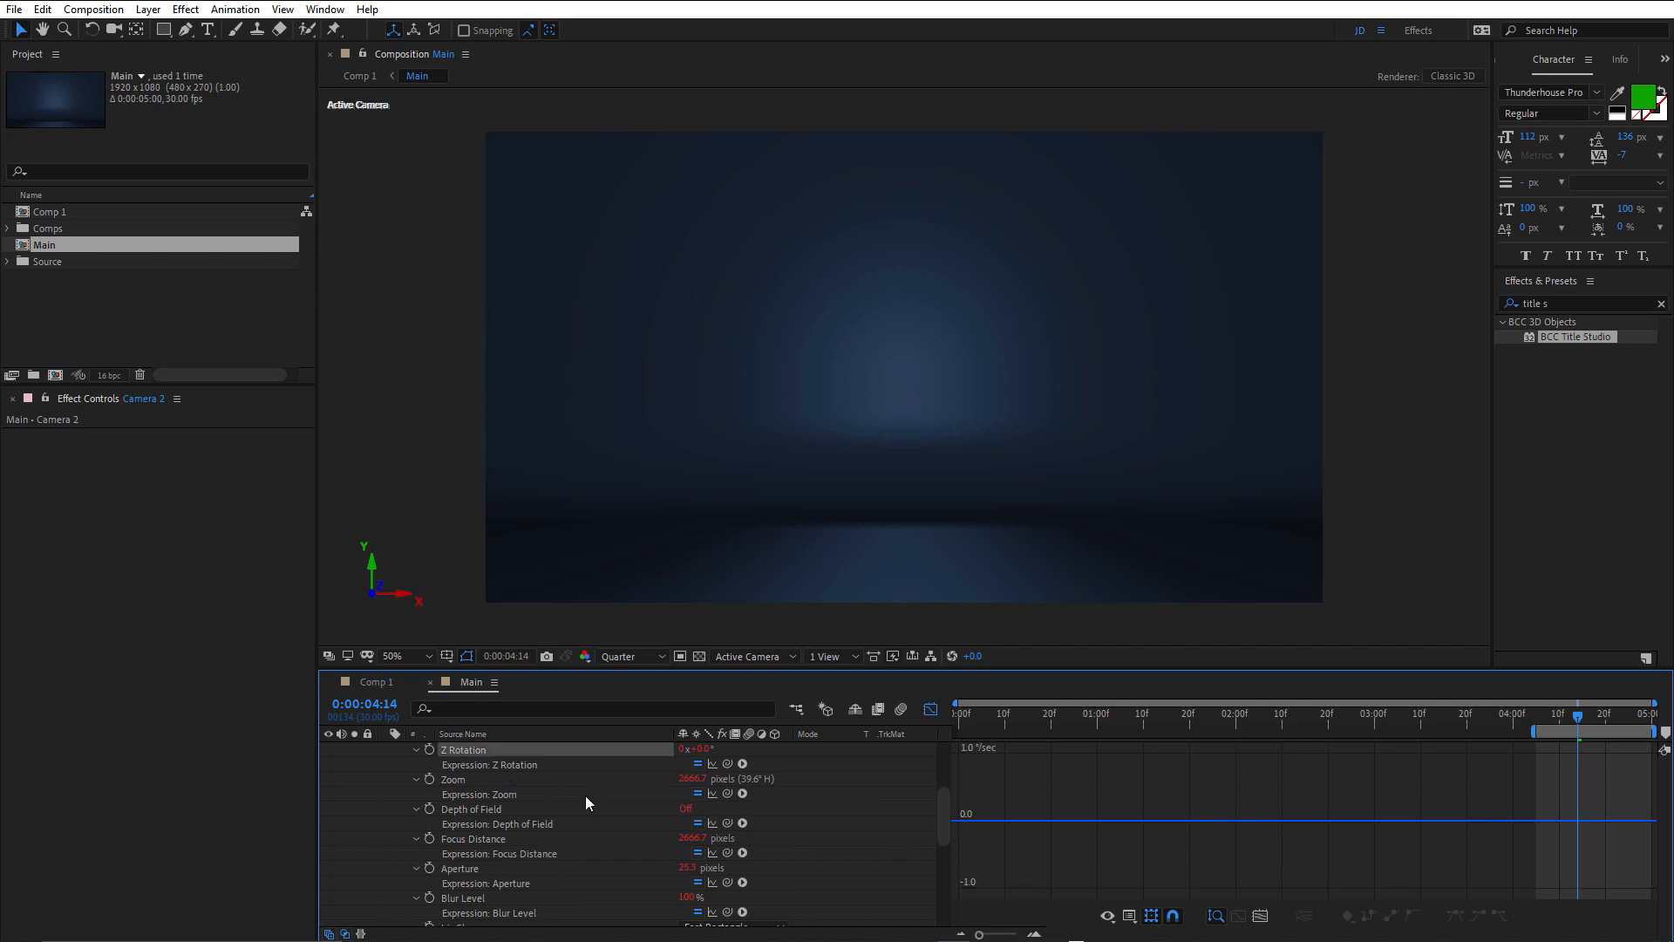
pyautogui.click(494, 761)
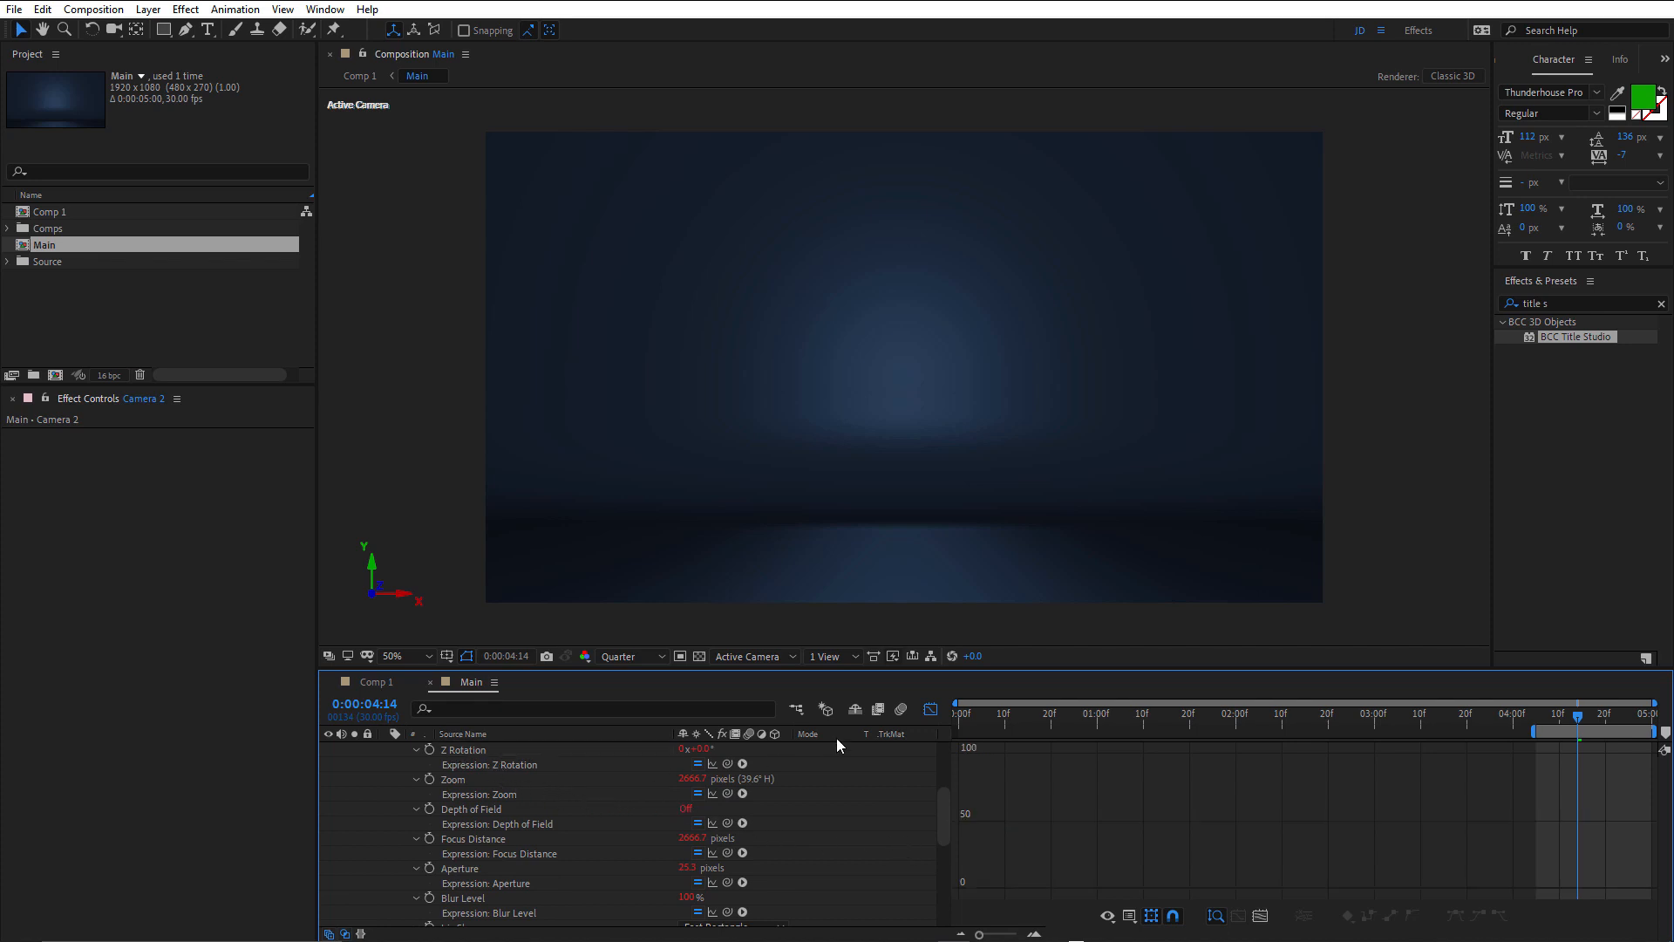
pyautogui.click(932, 708)
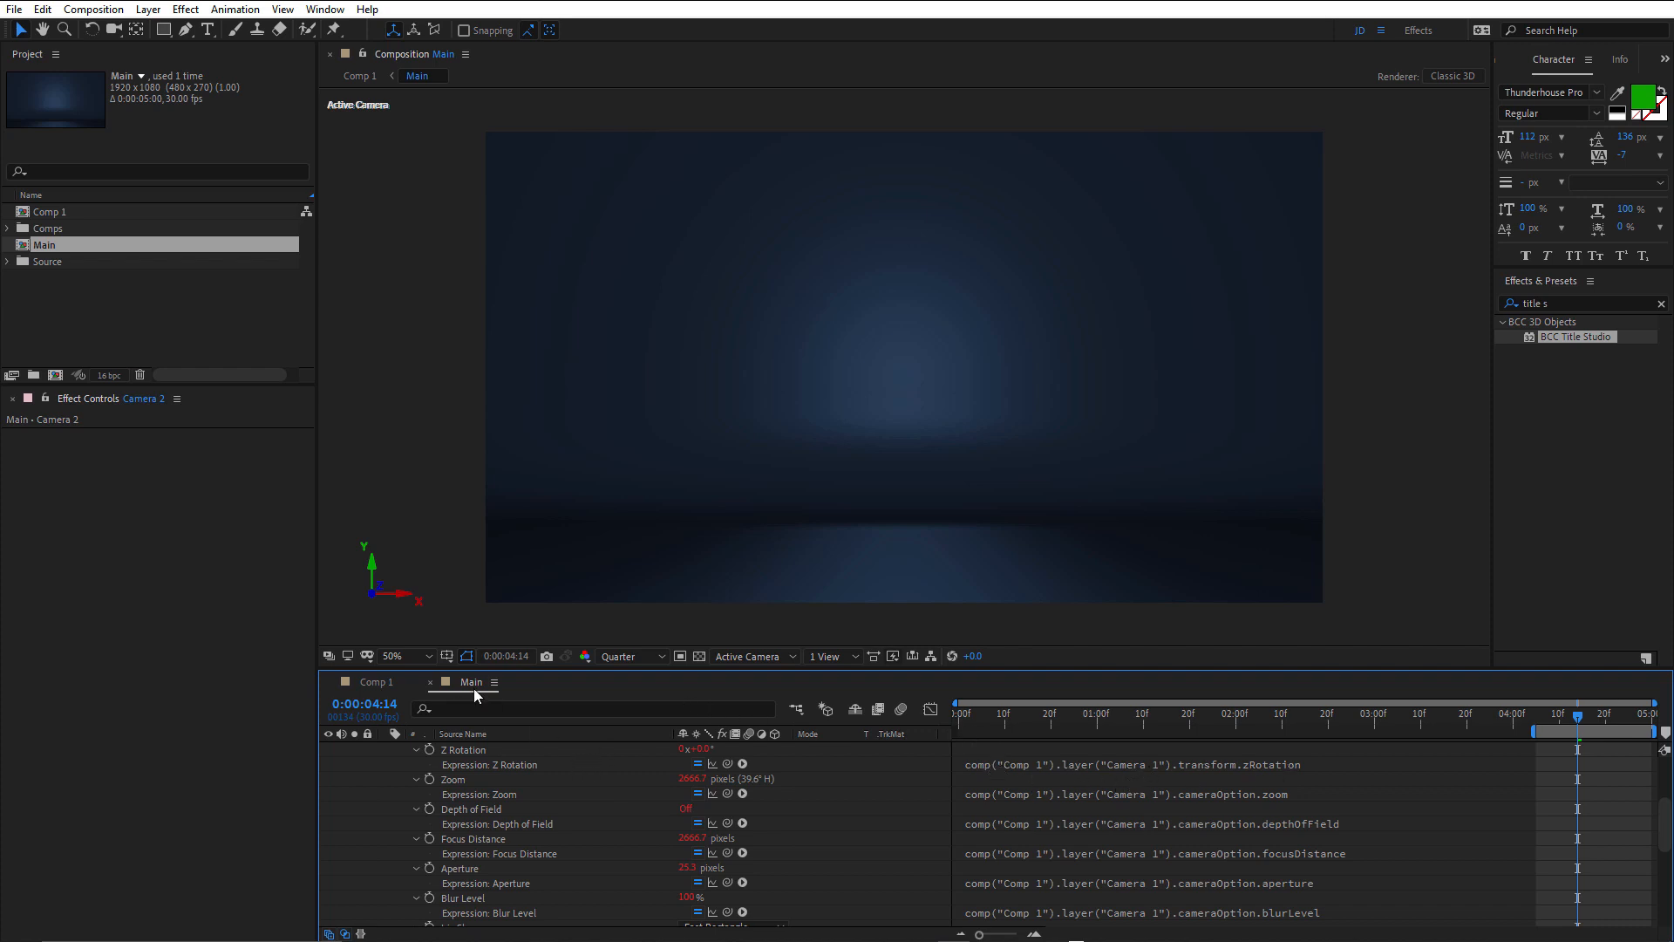
pyautogui.click(379, 679)
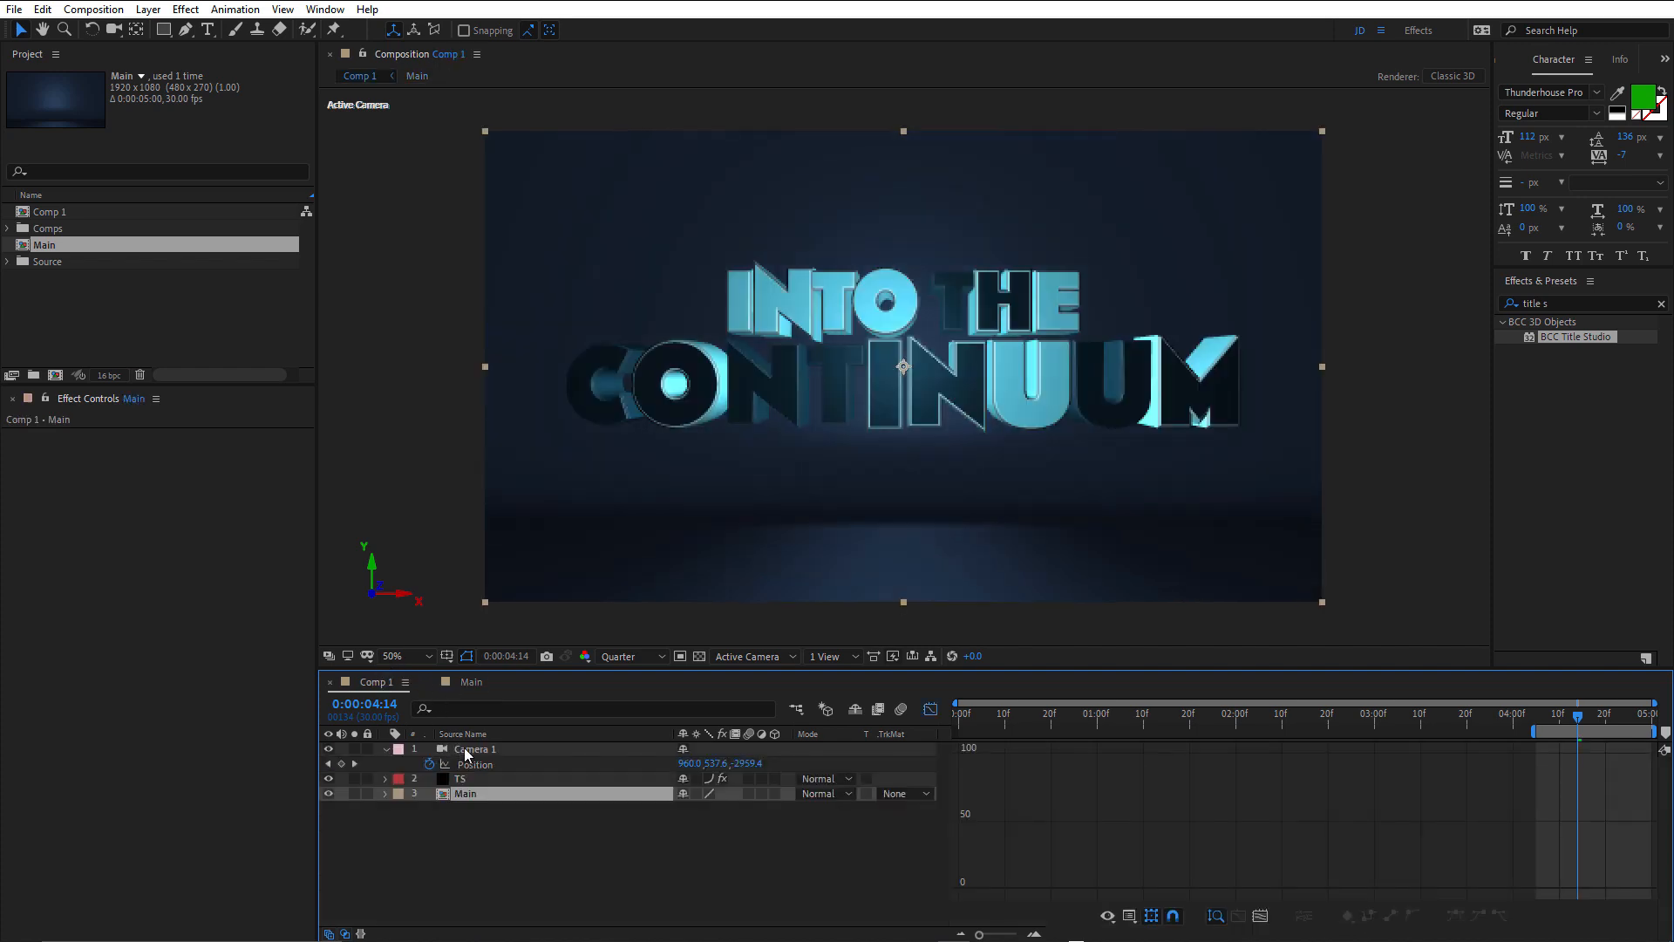
pyautogui.click(466, 682)
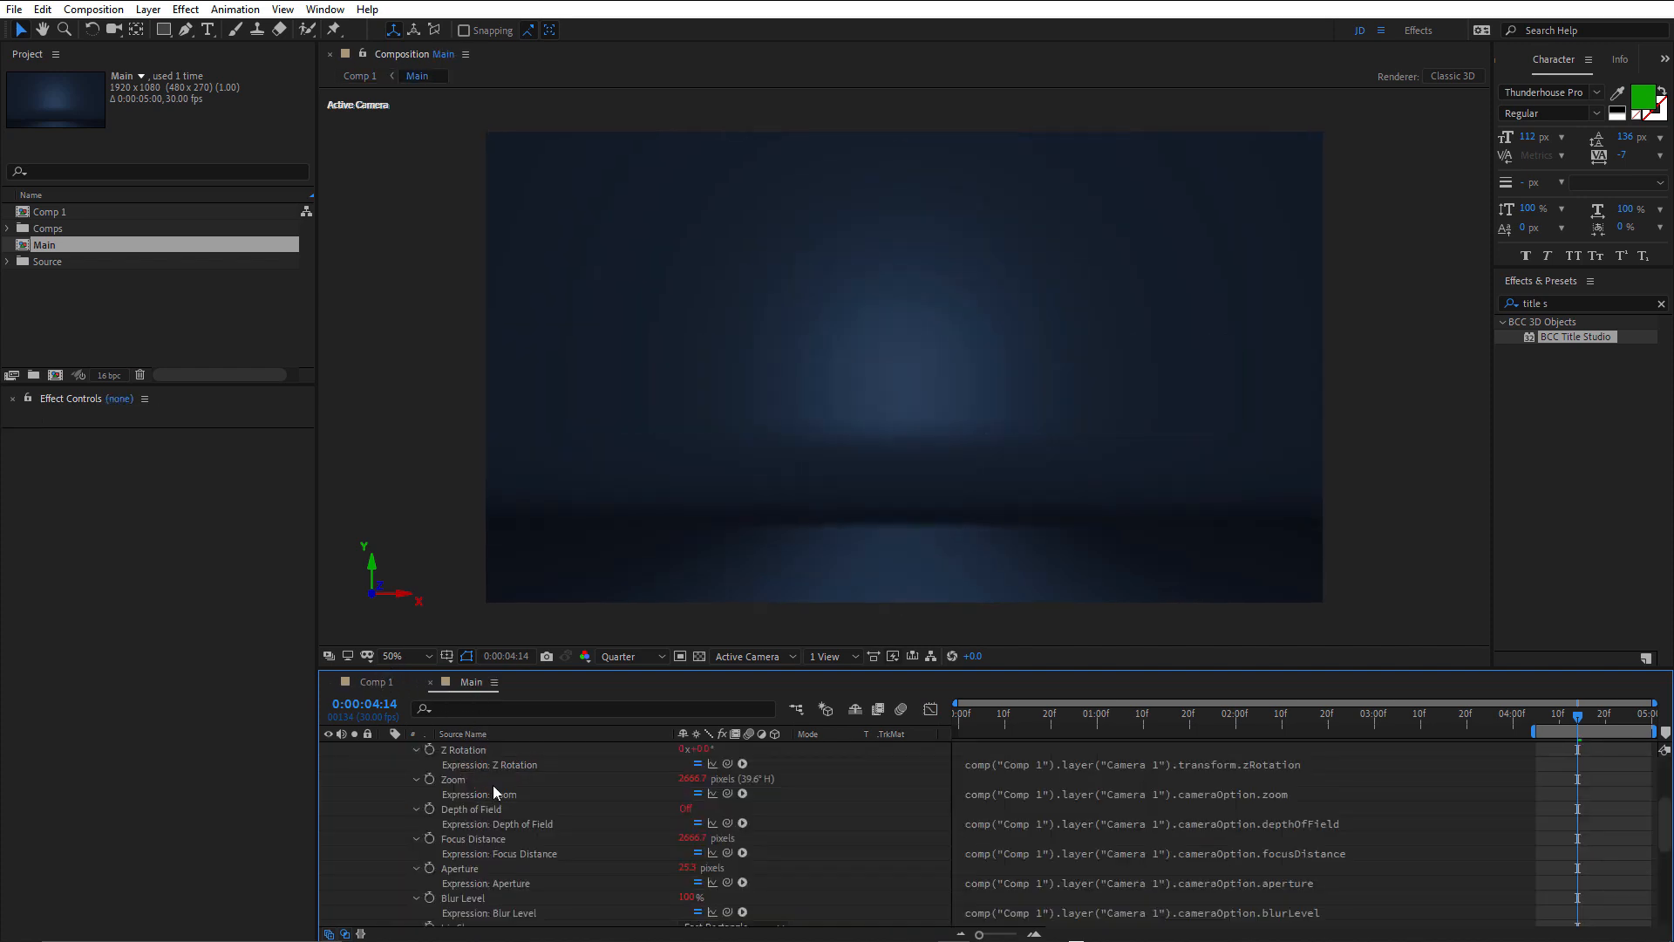
pyautogui.scroll(2, 494, 783)
pyautogui.click(386, 750)
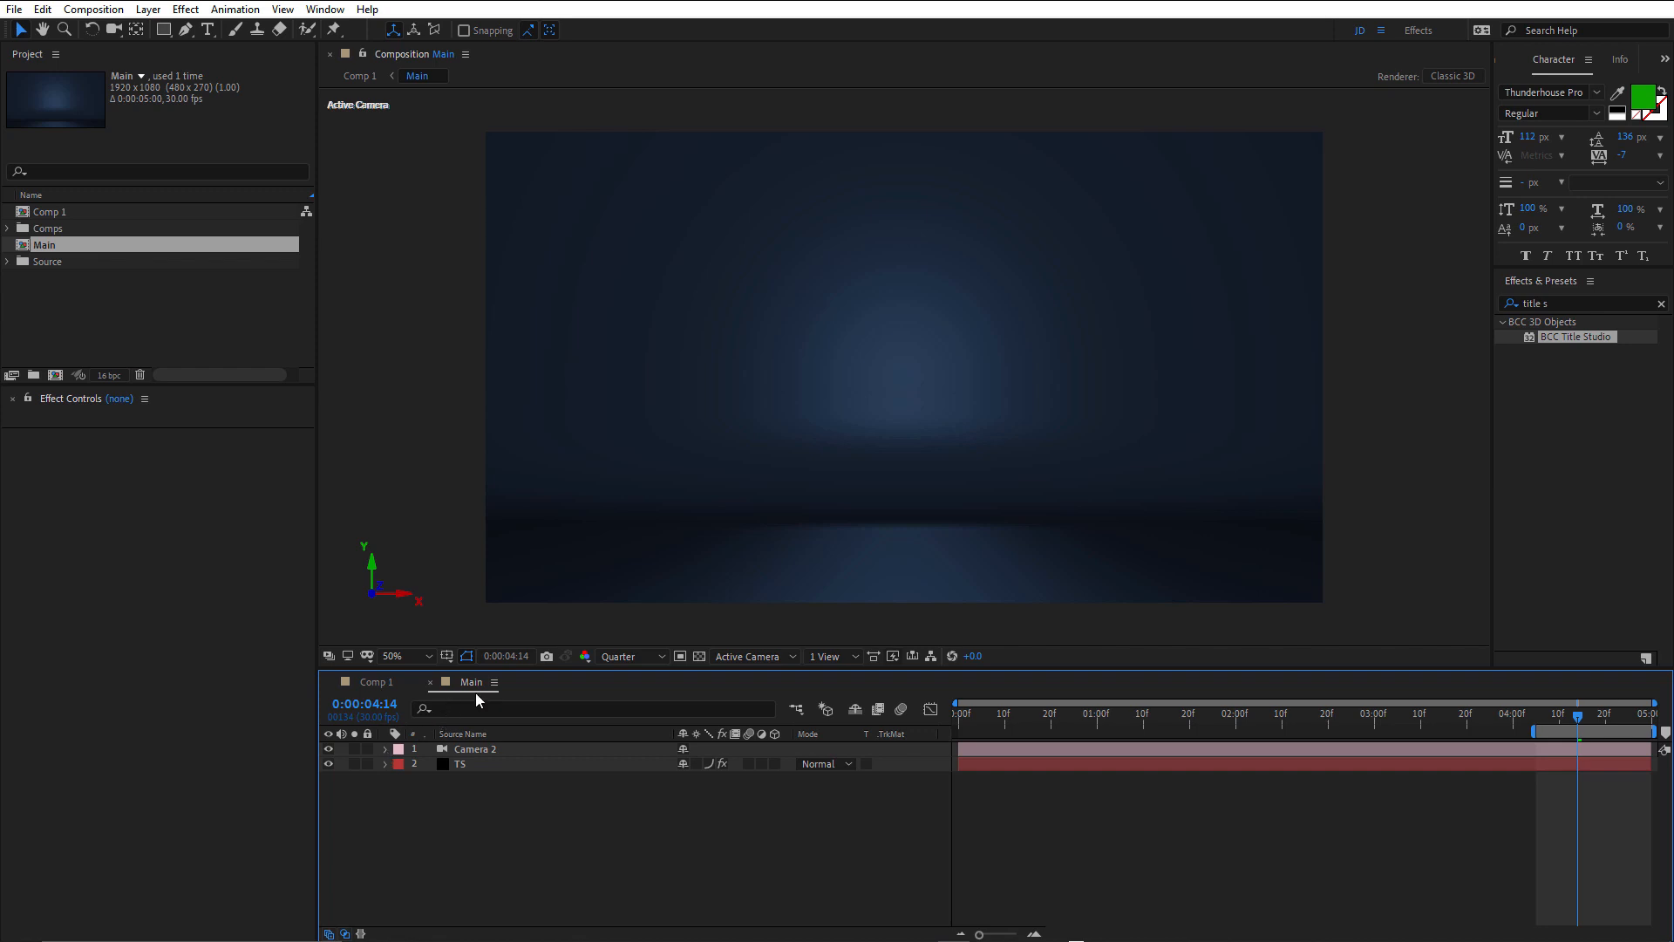
# Solo the TS text layer in Comp 1 to check it without the background, and turn the solo off again.
pyautogui.click(381, 683)
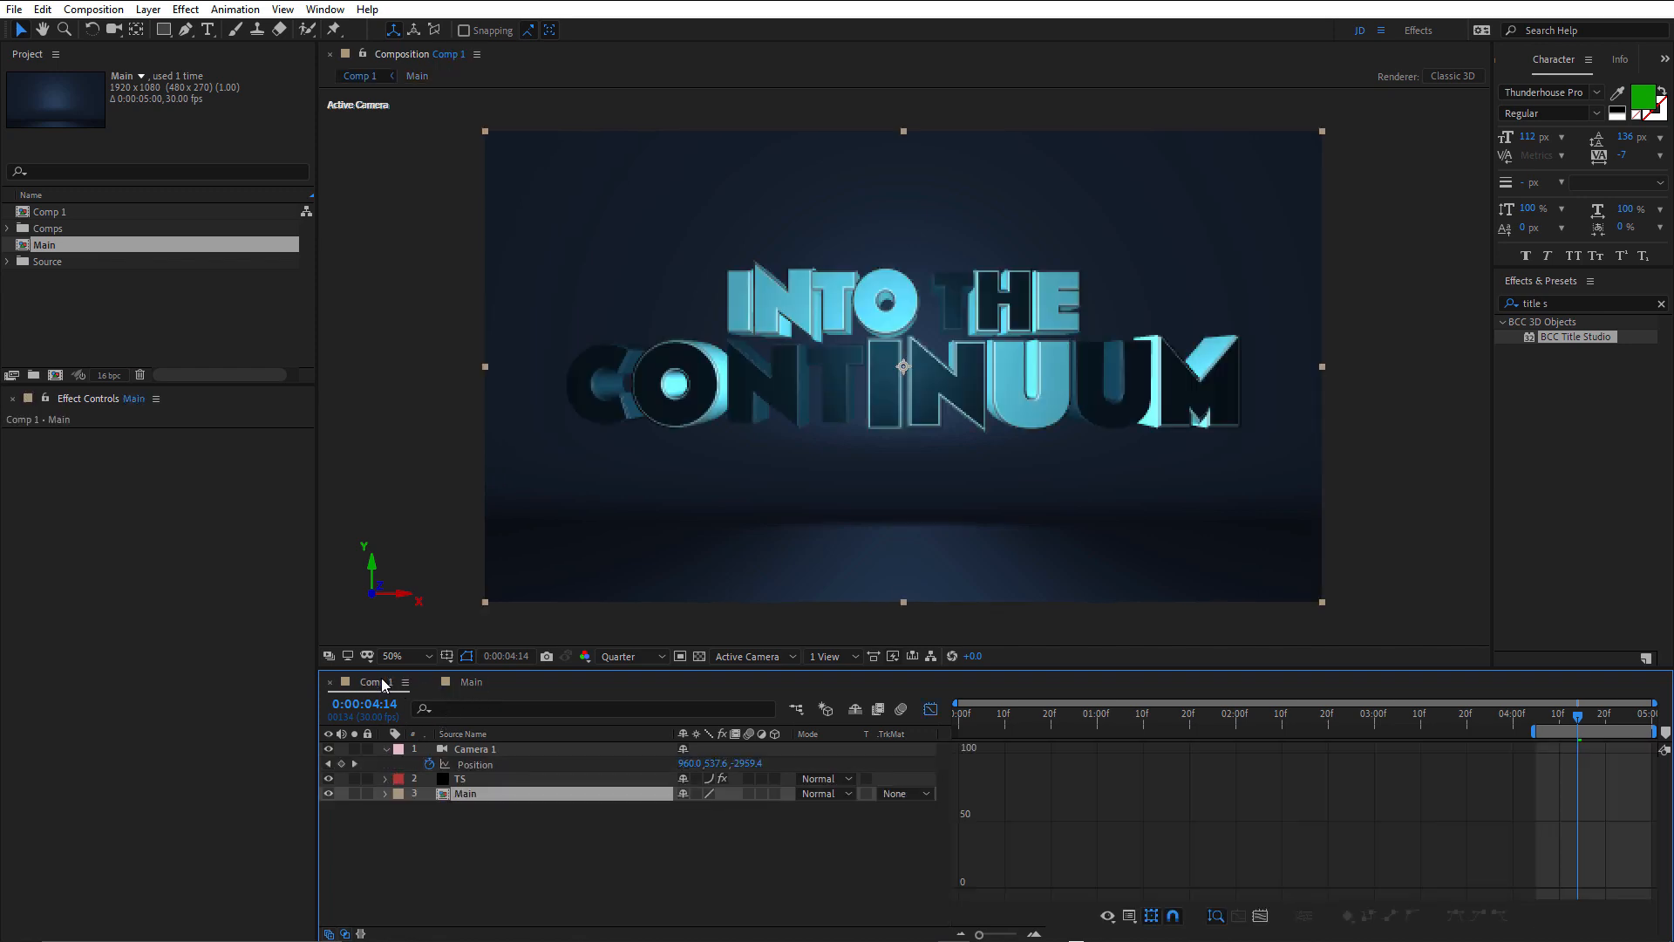
pyautogui.click(472, 830)
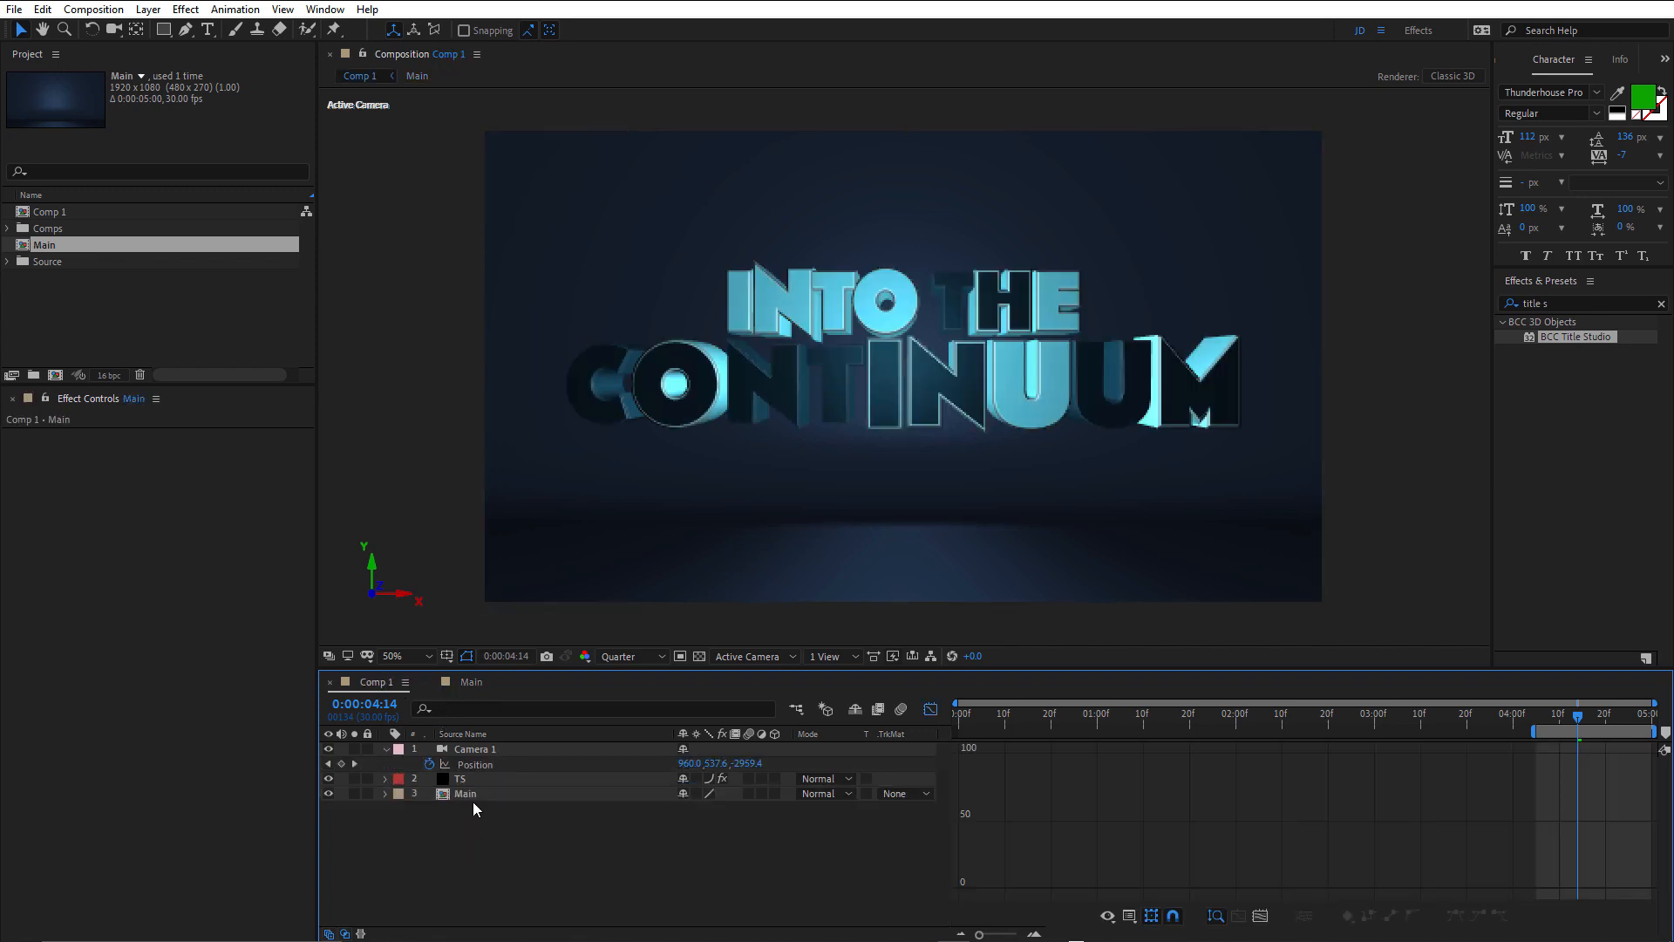
pyautogui.click(478, 780)
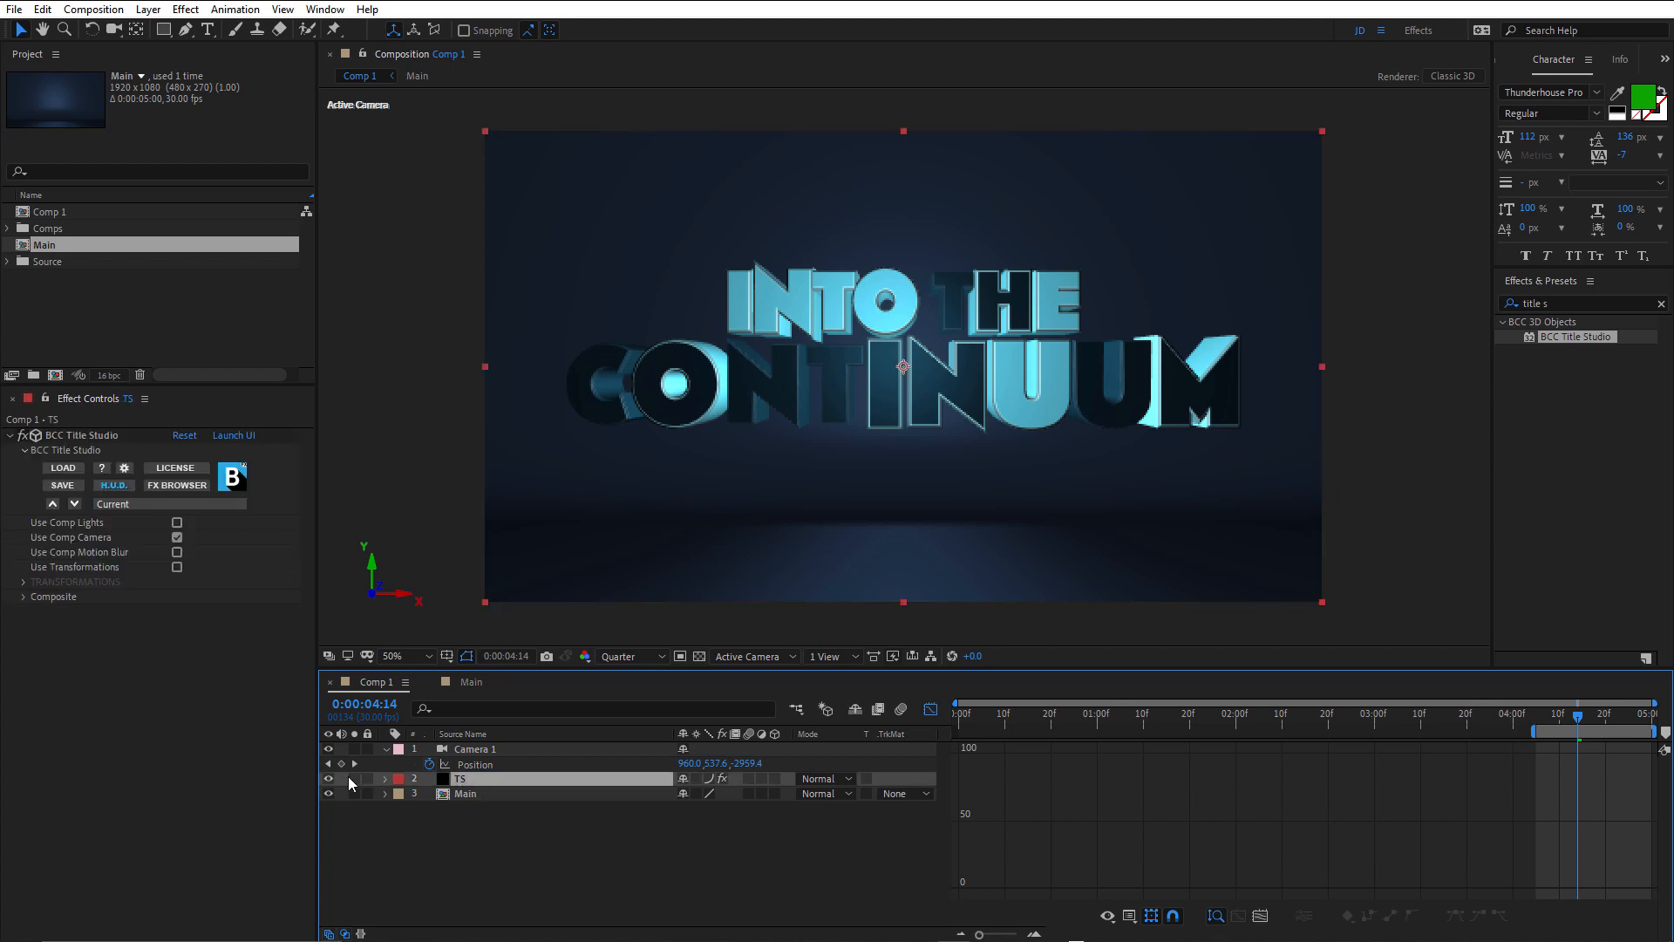
pyautogui.click(353, 778)
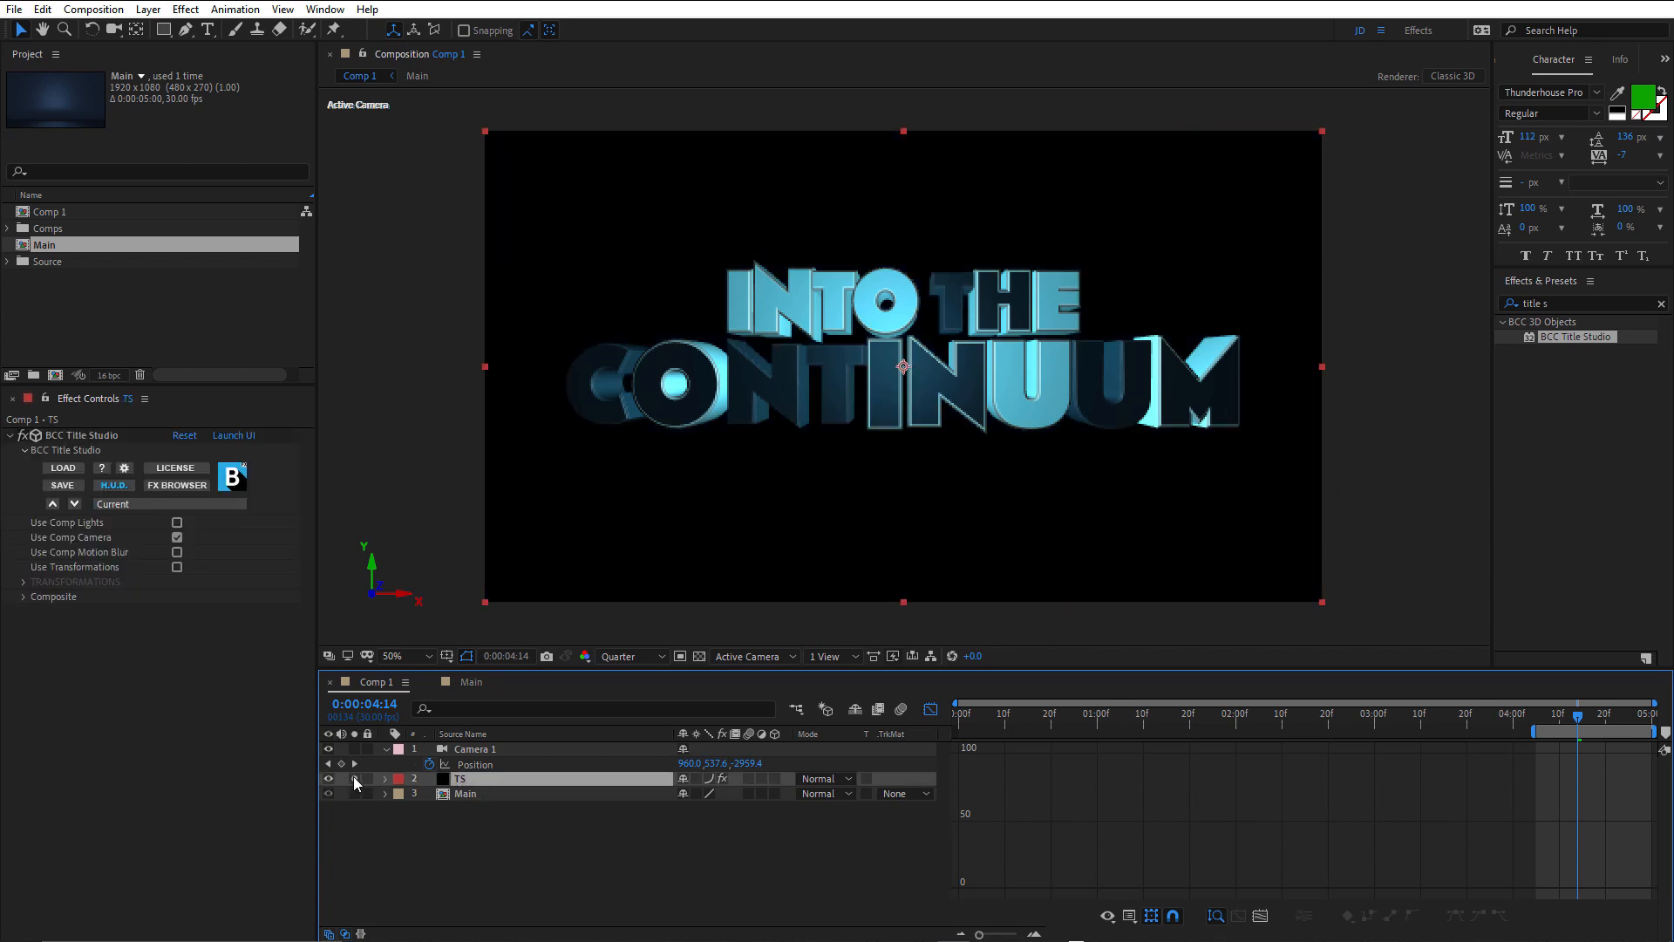
pyautogui.click(698, 654)
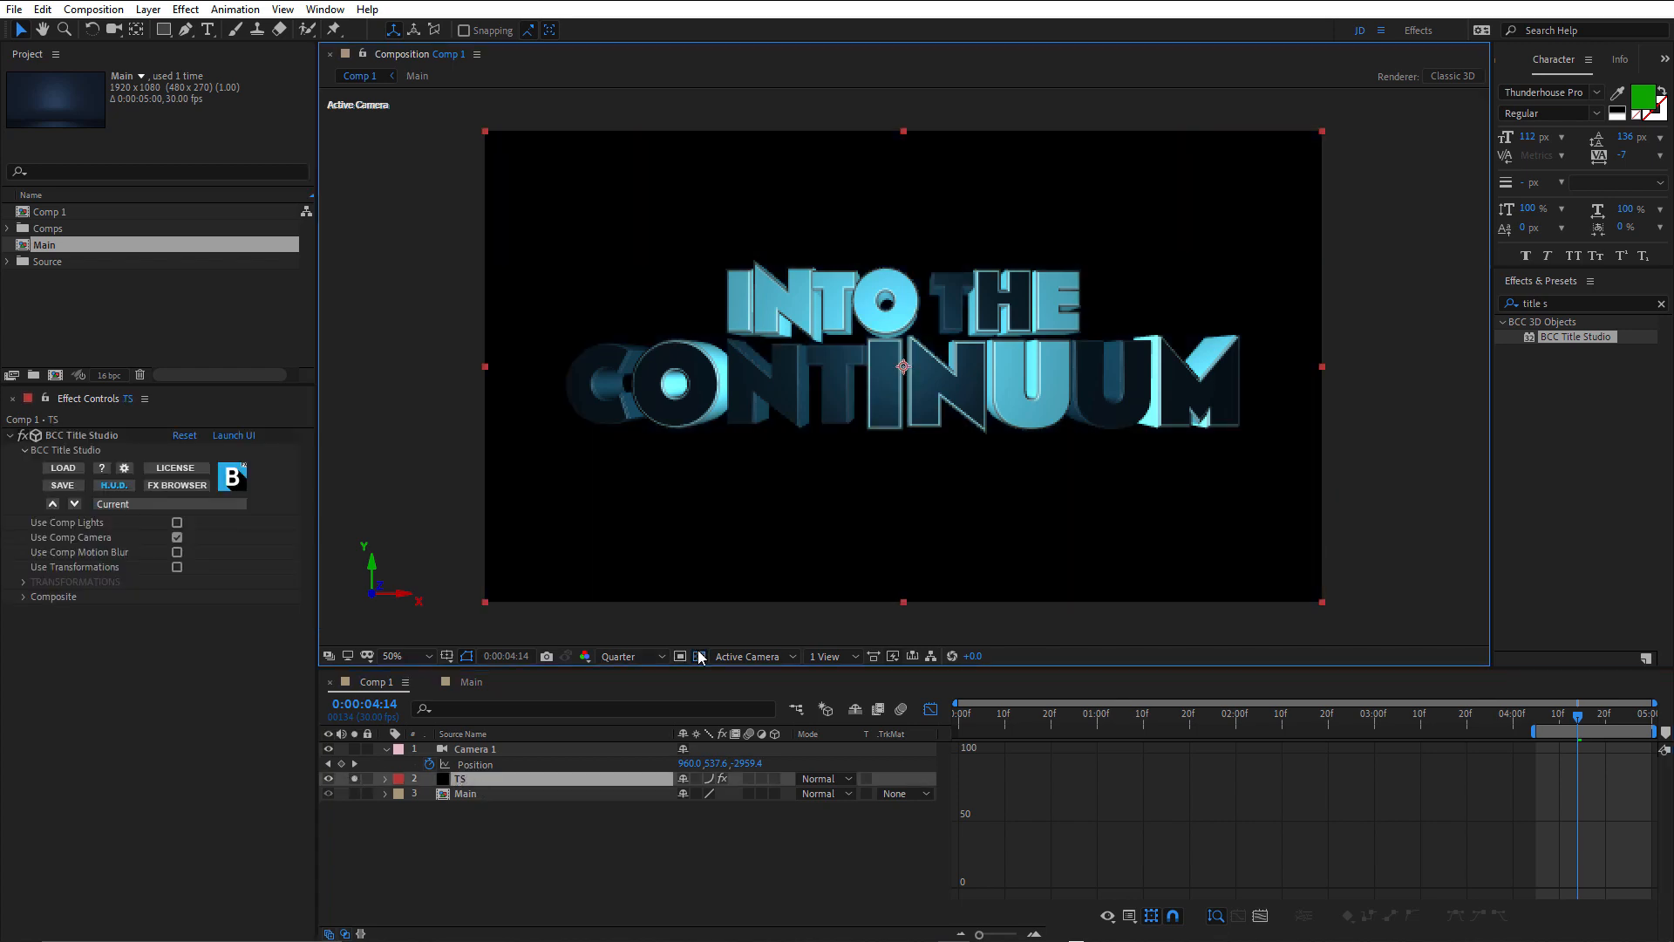
pyautogui.click(698, 656)
pyautogui.click(353, 778)
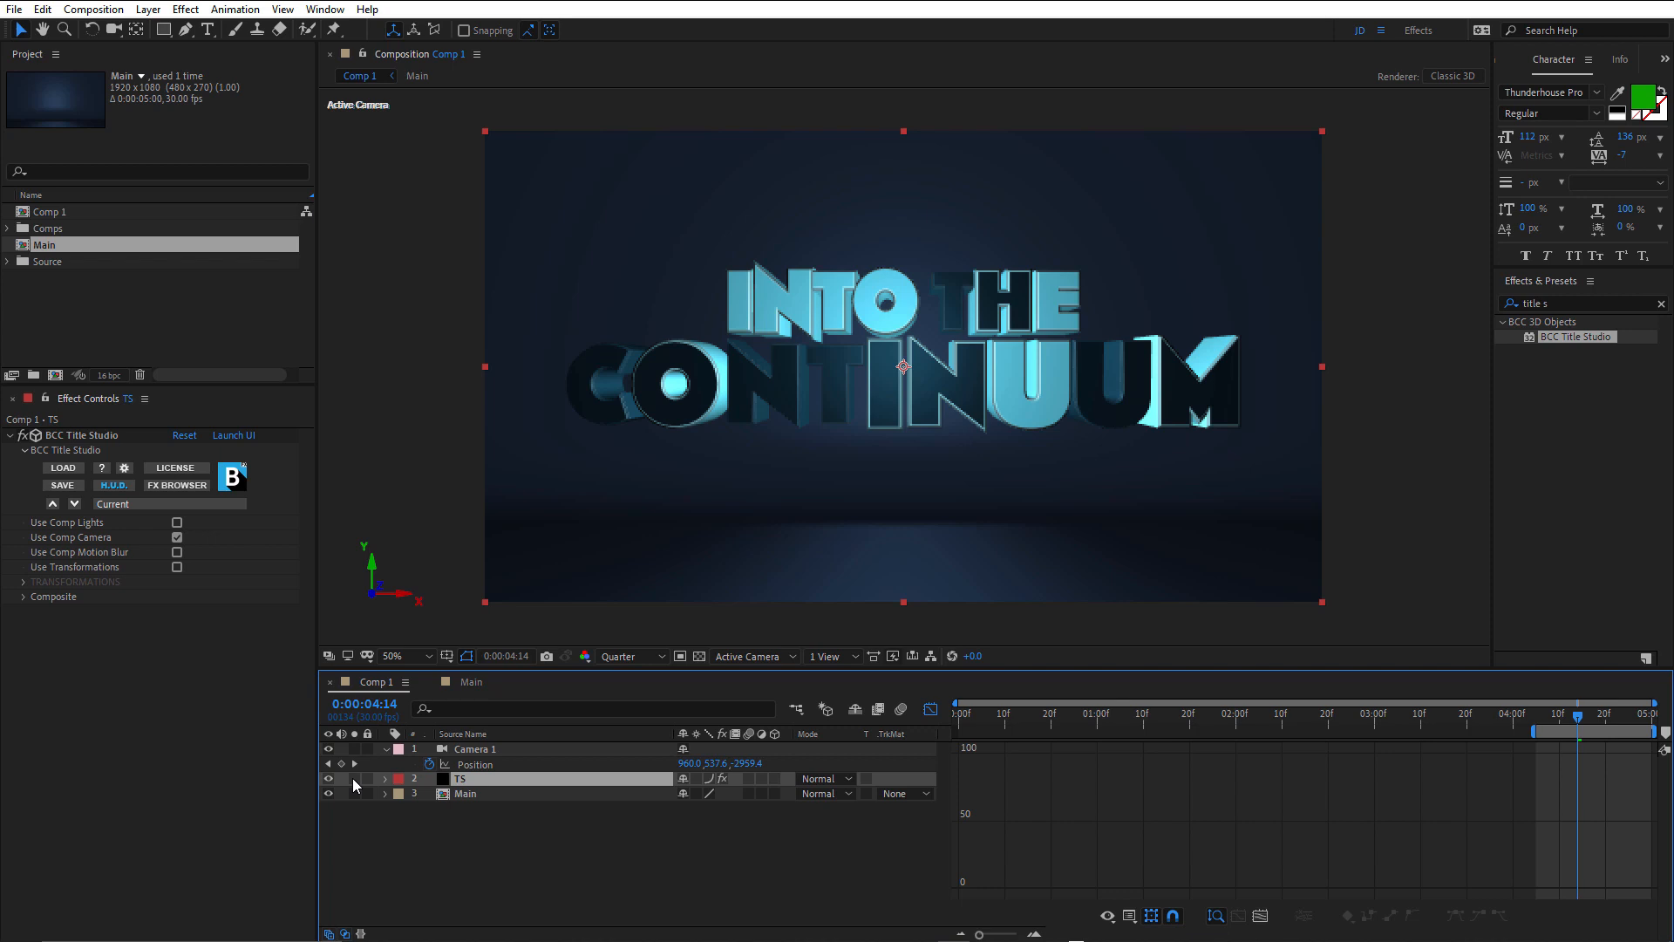